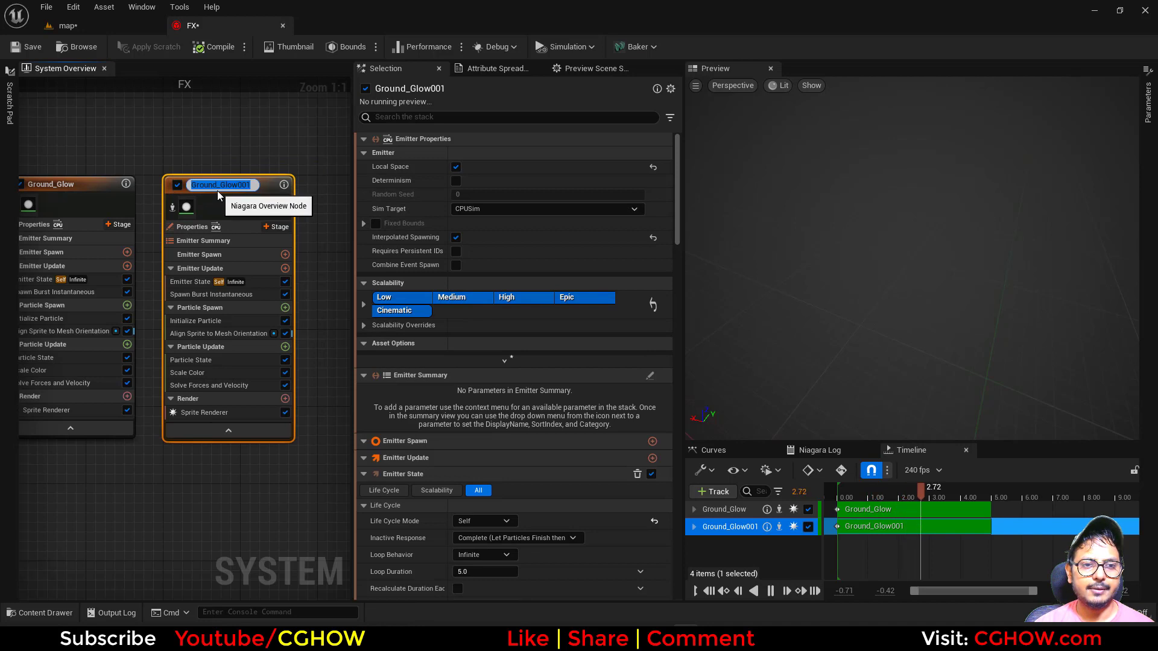
- Rename the duplicated Ground_Glow001 emitter as 3RotGlow
{"action": "type", "text": "ro"}
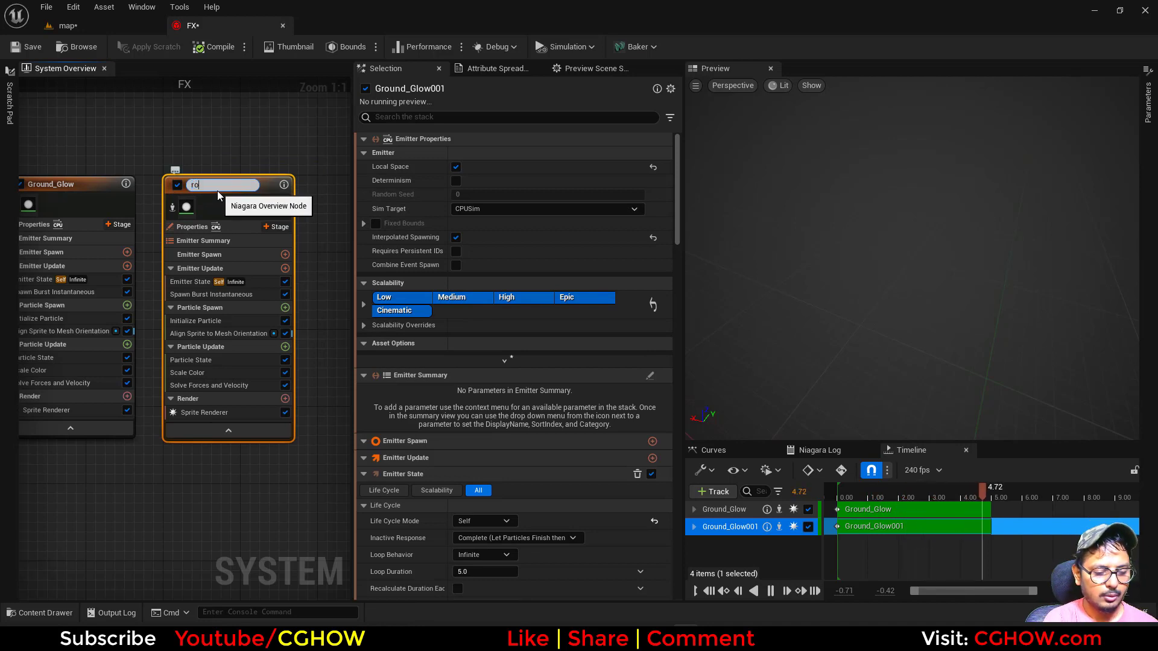
{"action": "key", "text": "BackSpace"}
{"action": "key", "text": "BackSpace"}
{"action": "type", "text": "3Rot"}
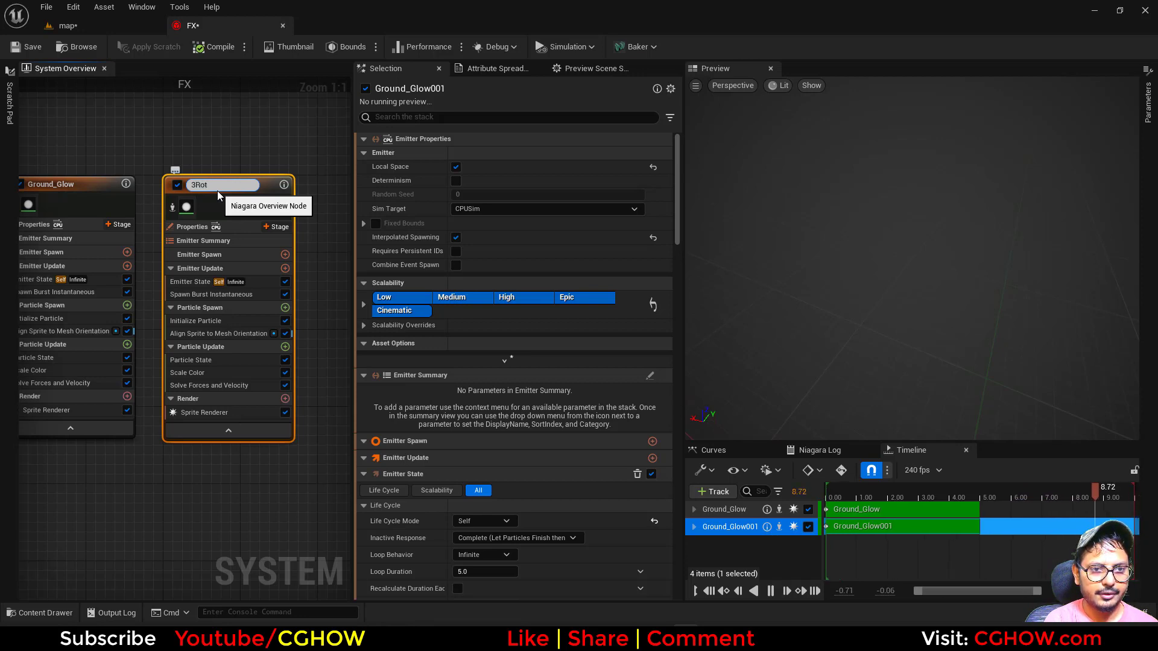
{"action": "type", "text": "Glow"}
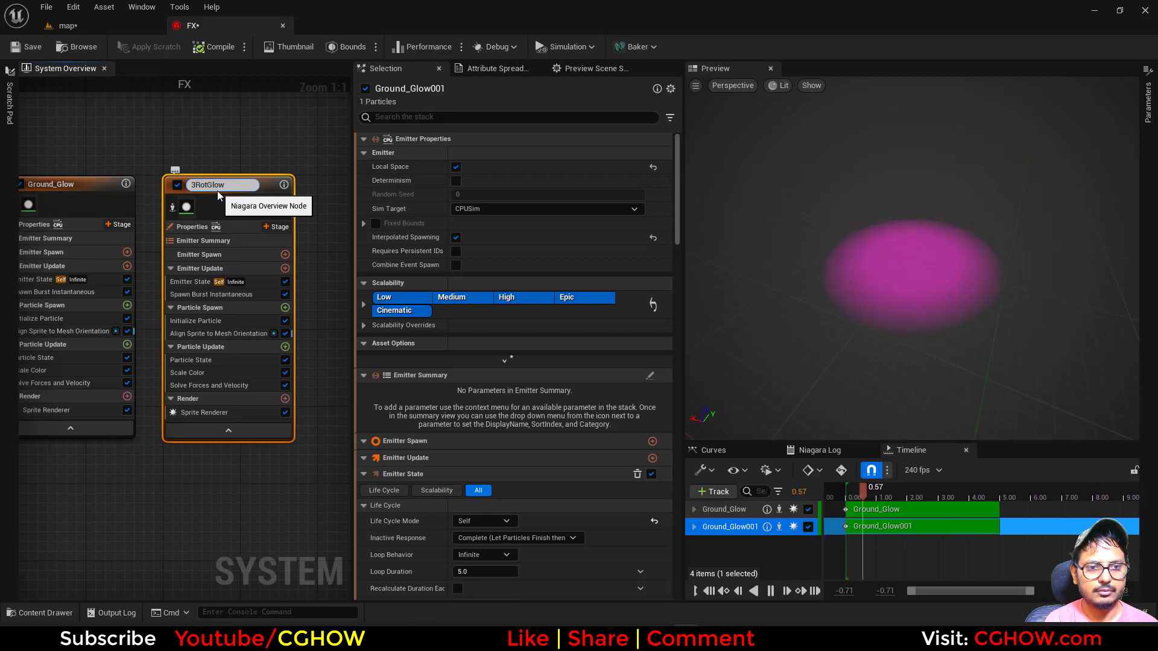
{"action": "key", "text": "Return"}
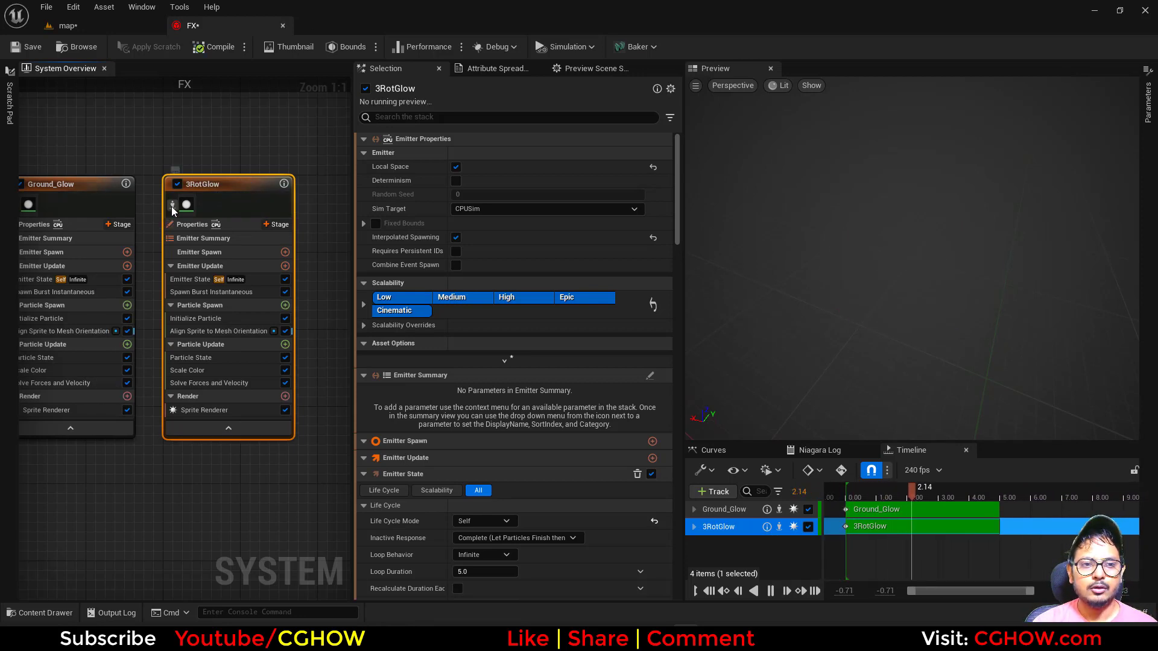
- Set the Spawn Count of 3RotGlow's Spawn Burst Instantaneous module to 3
{"action": "left_click", "coordinate": [229, 286]}
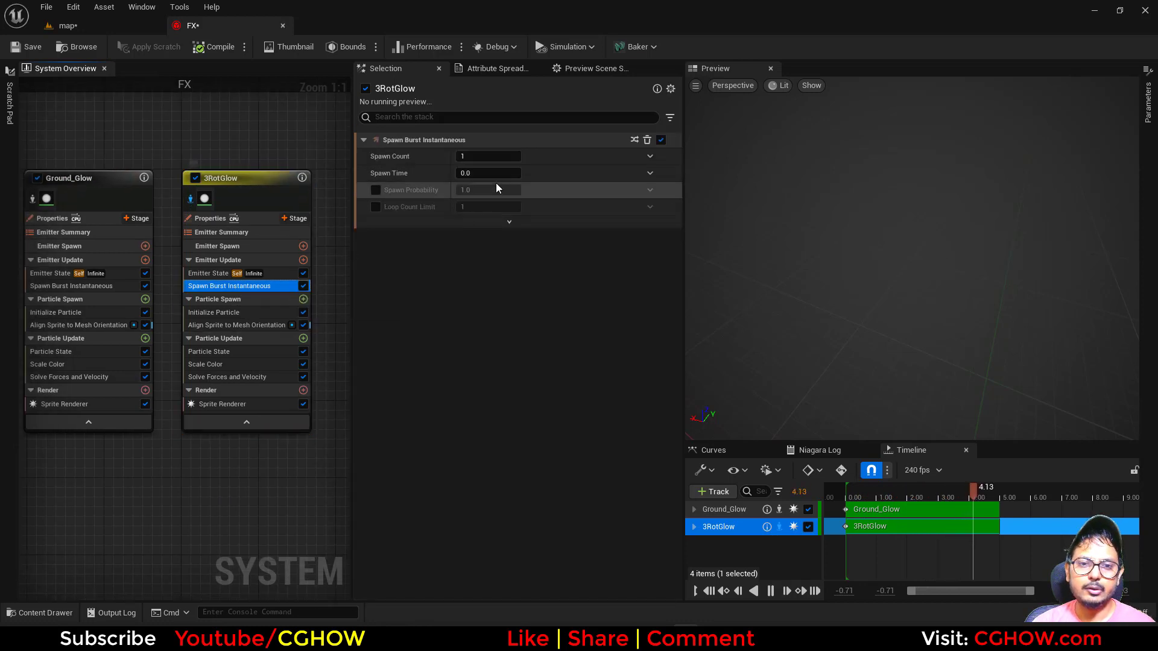
{"action": "left_click", "coordinate": [488, 156]}
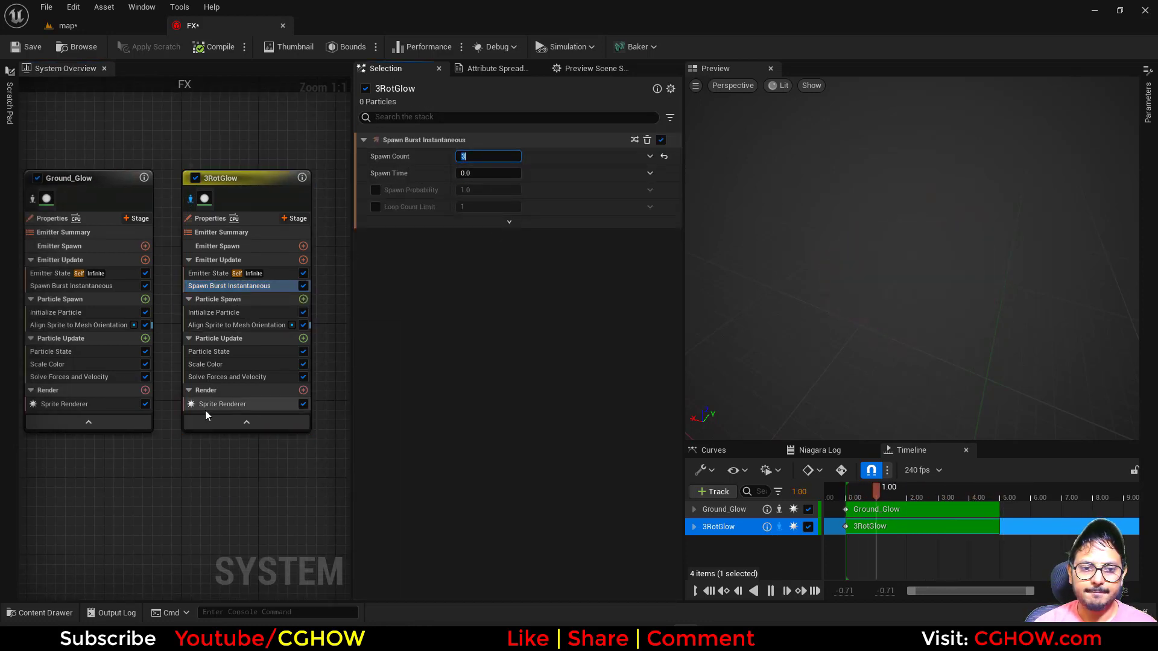
- Reset the 3RotGlow sprite renderer's alignment and facing mode to default, and delete its Align Sprite to Mesh Orientation module
{"action": "left_click", "coordinate": [220, 404]}
{"action": "left_click", "coordinate": [653, 253]}
{"action": "left_click", "coordinate": [652, 238]}
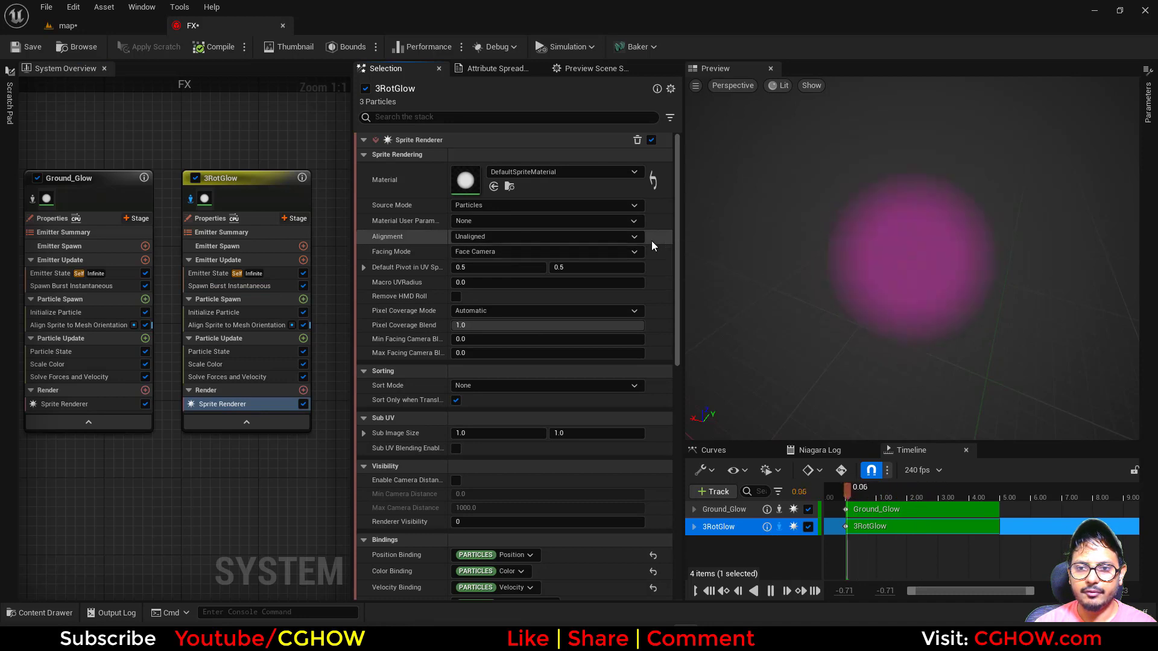
{"action": "left_click", "coordinate": [241, 327]}
{"action": "key", "text": "Delete"}
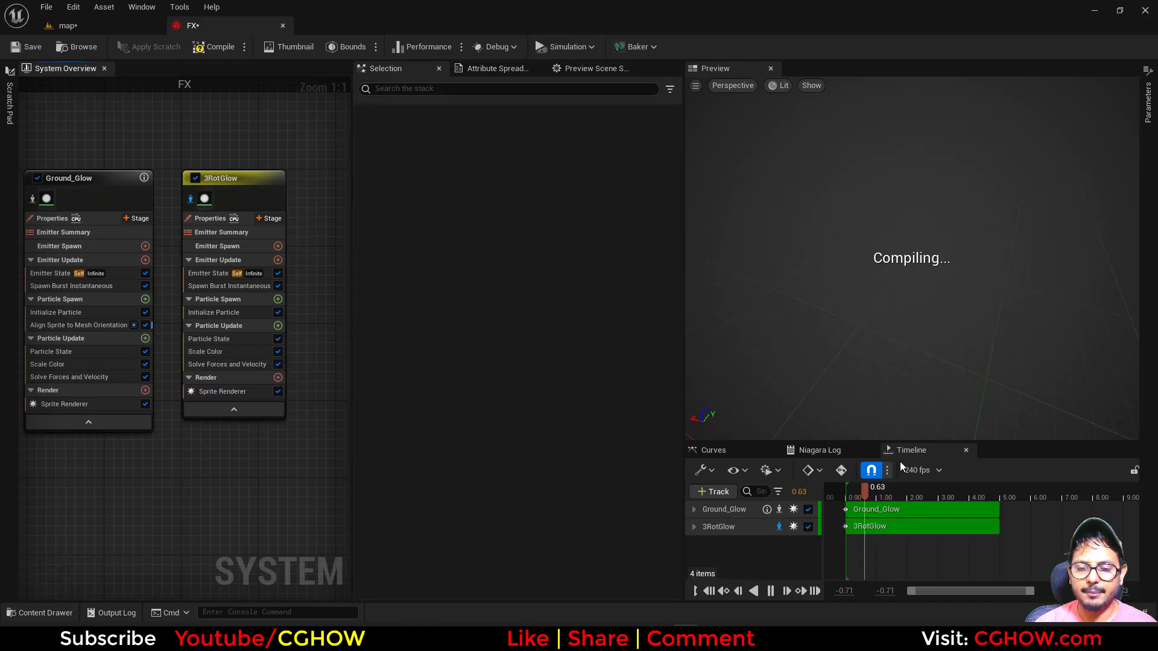
- Preview the effect at about 0.33 s and set 3RotGlow's Uniform Sprite Size to 50 in Initialize Particle
{"action": "left_click_drag", "start_coordinate": [882, 491], "coordinate": [855, 489]}
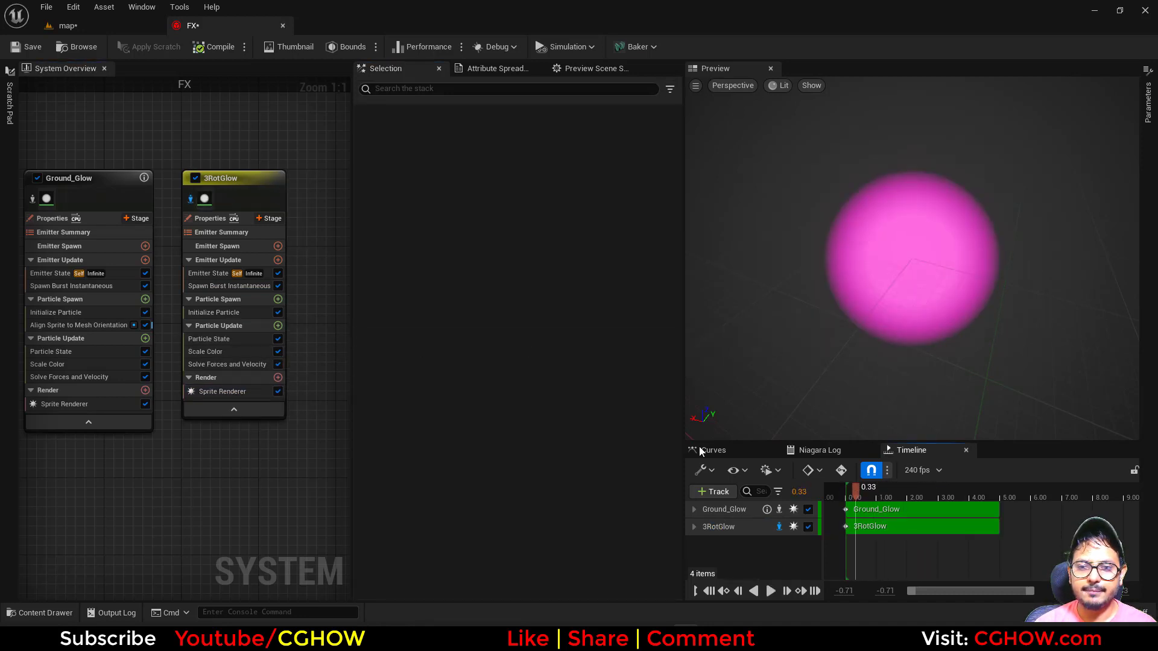
{"action": "left_click", "coordinate": [190, 313]}
{"action": "left_click", "coordinate": [494, 353]}
{"action": "type", "text": "5"}
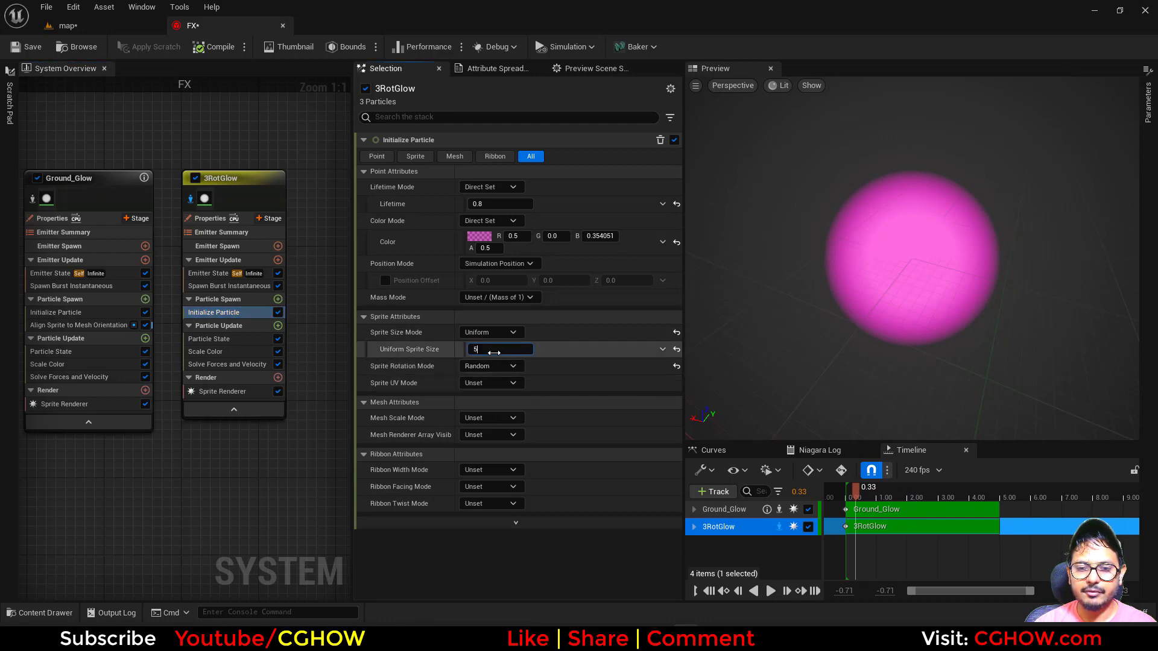
{"action": "type", "text": "0"}
{"action": "key", "text": "Return"}
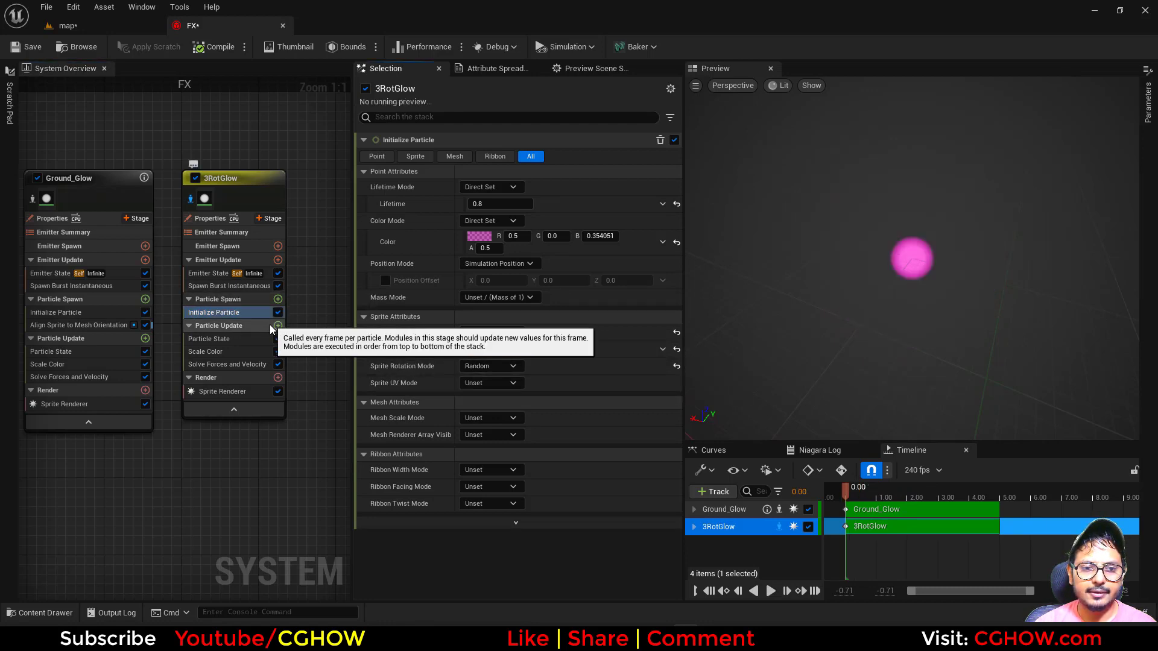
- Add a Rotate Around Point module to the Particle Update stage of 3RotGlow
{"action": "left_click", "coordinate": [278, 325]}
{"action": "type", "text": "r"}
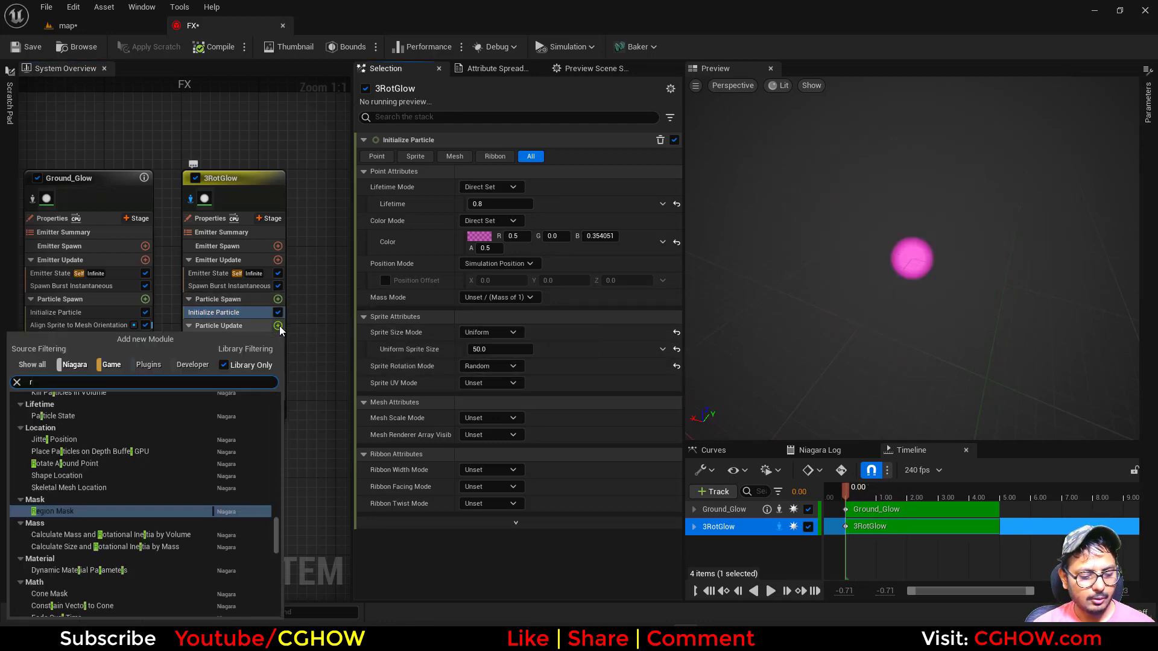
{"action": "type", "text": "ota"}
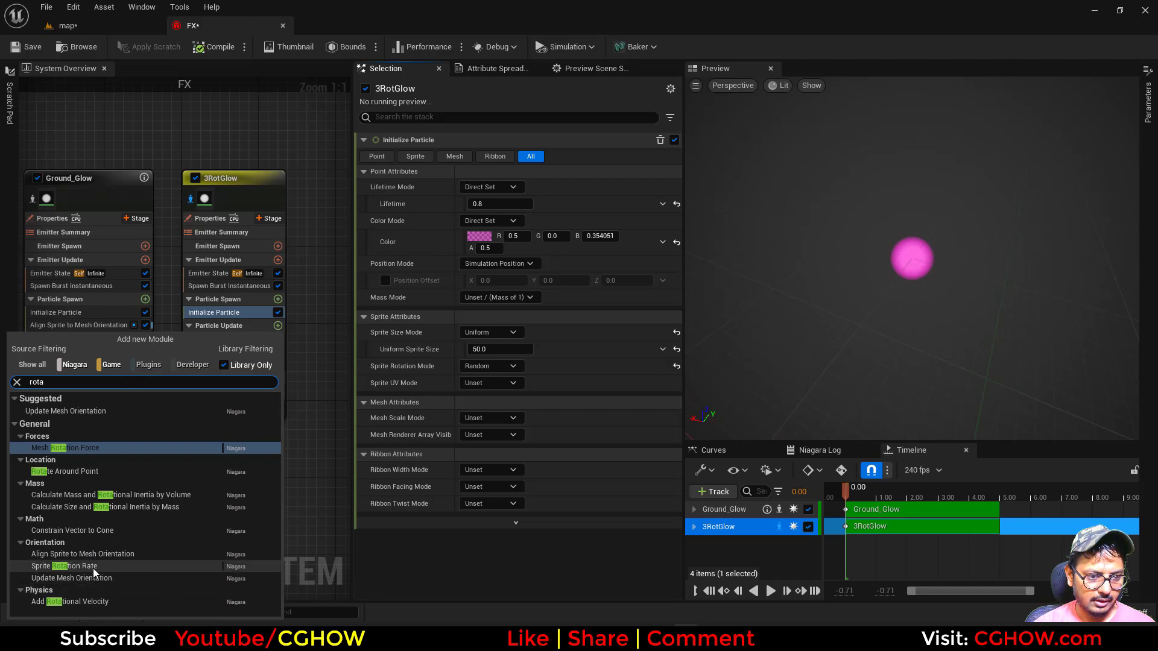
{"action": "left_click", "coordinate": [65, 471]}
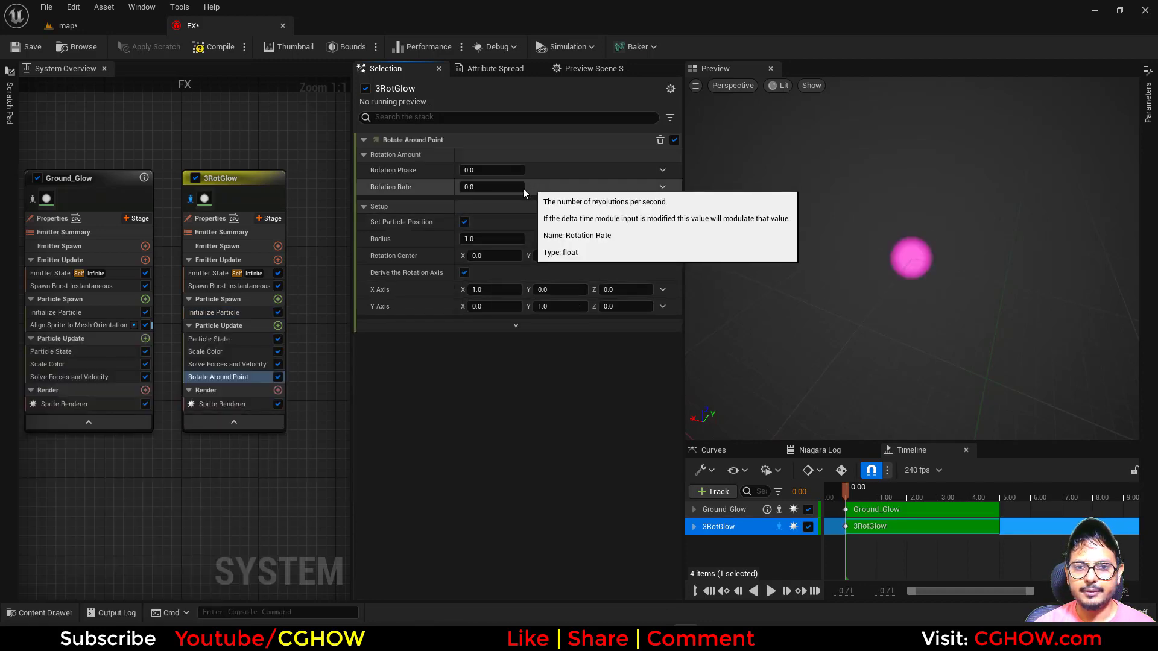
- Set the Rotate Around Point radius to 100 and its rotation rate to 1
{"action": "left_click", "coordinate": [482, 187]}
{"action": "left_click", "coordinate": [498, 241]}
{"action": "type", "text": "100"}
{"action": "key", "text": "Return"}
{"action": "left_click", "coordinate": [483, 187]}
{"action": "type", "text": "1"}
{"action": "key", "text": "Return"}
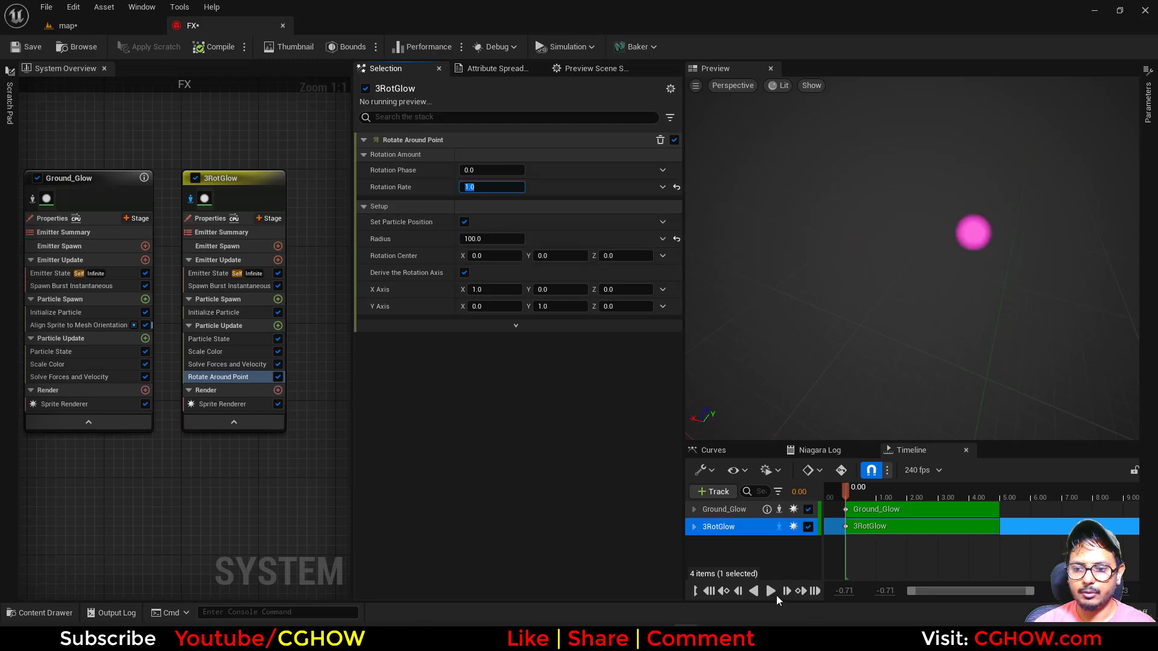
- Drive the Rotation Phase with Return Normalized Exec Index and turn off its Normalized Index Inclusive option
{"action": "left_click", "coordinate": [662, 171]}
{"action": "type", "text": "exe"}
{"action": "left_click", "coordinate": [485, 249]}
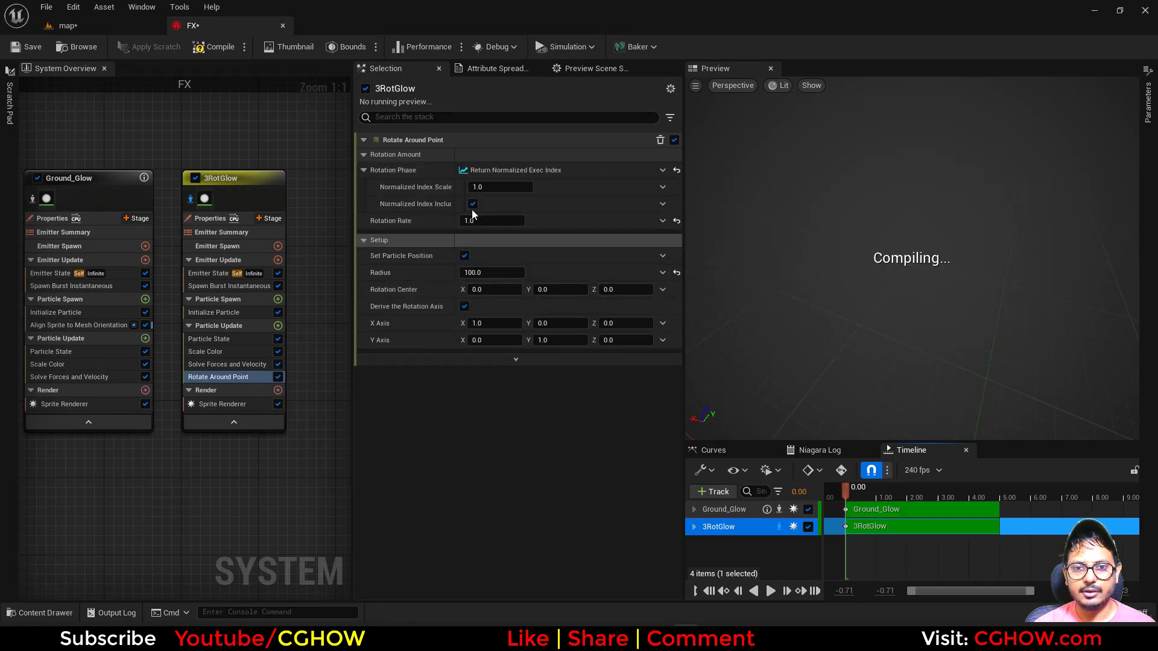
{"action": "left_click", "coordinate": [473, 204]}
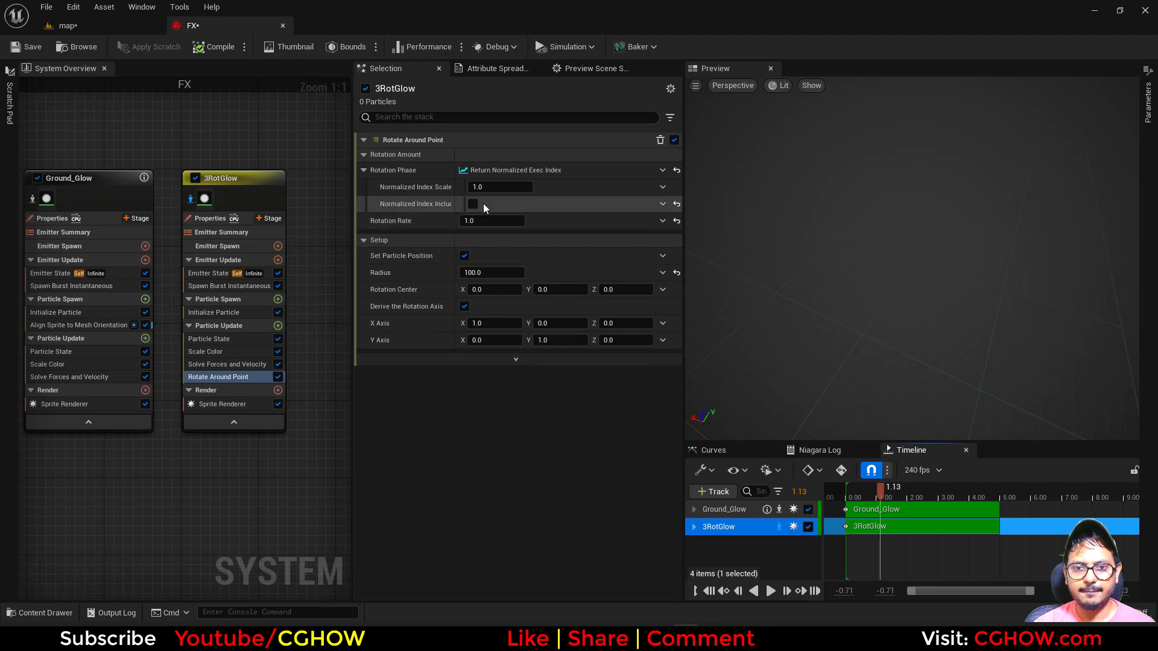
- Set the Rotate Around Point rotation rate to 0.1 and play the effect
{"action": "left_click", "coordinate": [484, 221]}
{"action": "type", "text": "0.1"}
{"action": "key", "text": "Return"}
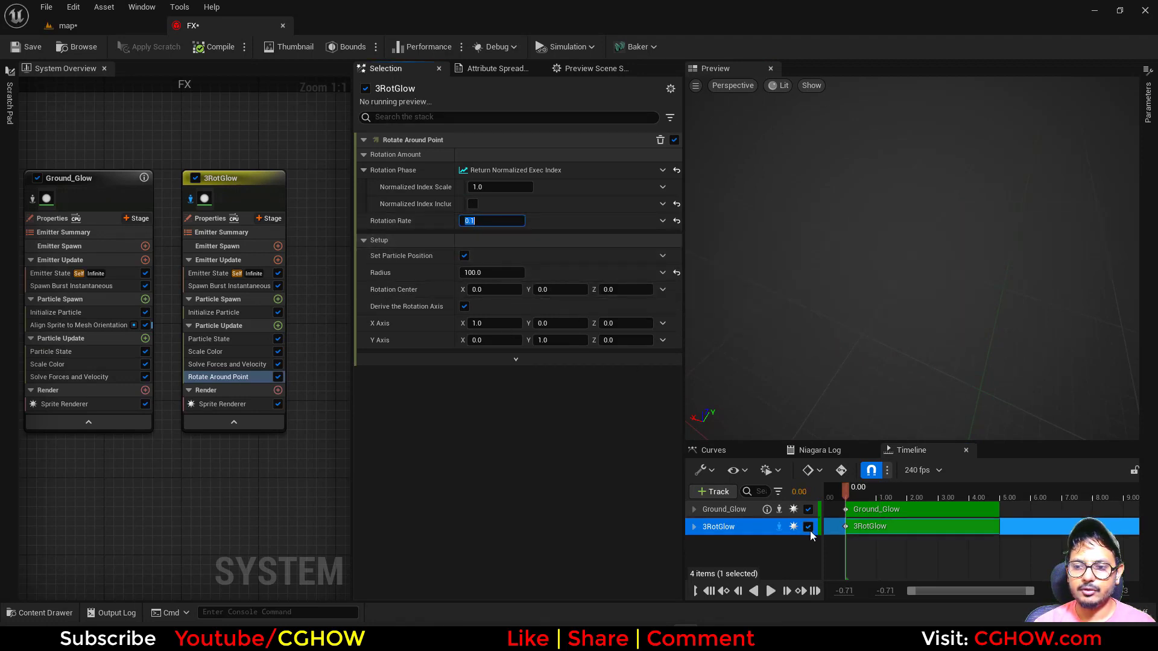
{"action": "left_click", "coordinate": [770, 593]}
- Set the Rotate Around Point rotation rate to 0.5 and scrub the timeline back to about 0.80 s
{"action": "left_click", "coordinate": [497, 222]}
{"action": "type", "text": "0.5"}
{"action": "key", "text": "Return"}
{"action": "left_click_drag", "start_coordinate": [931, 495], "coordinate": [871, 494]}
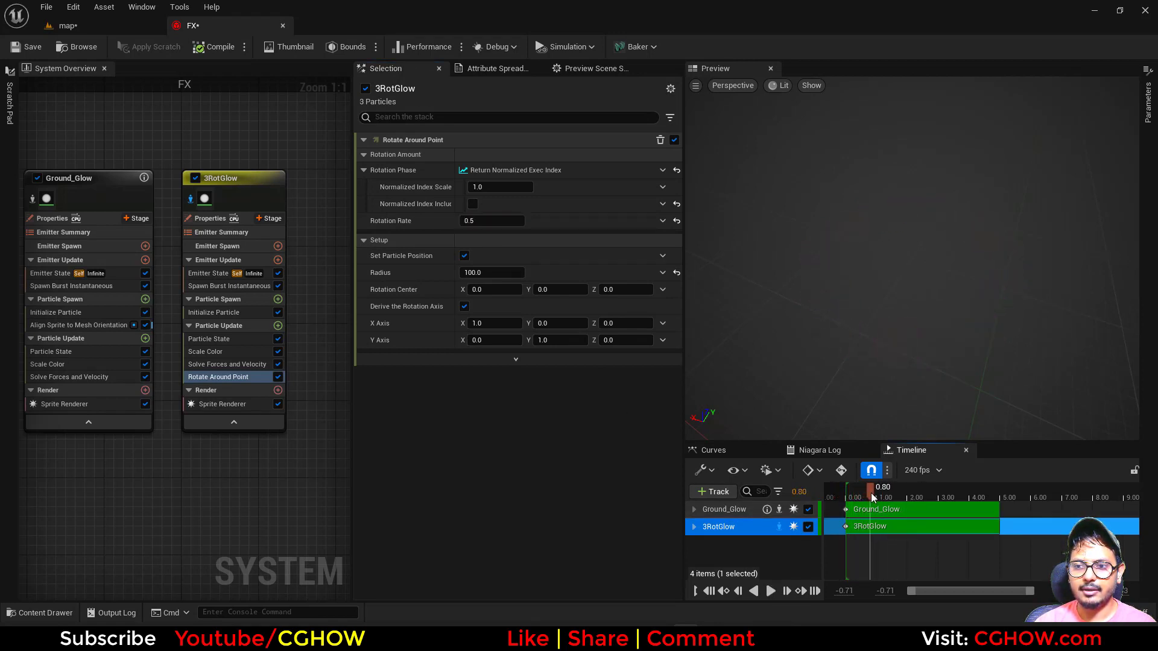
- Open 3RotGlow's Initialize Particle module, then scrub the Spirit Blossom Ahri reference video to frame 69 to check the glow timing
{"action": "left_click", "coordinate": [230, 314]}
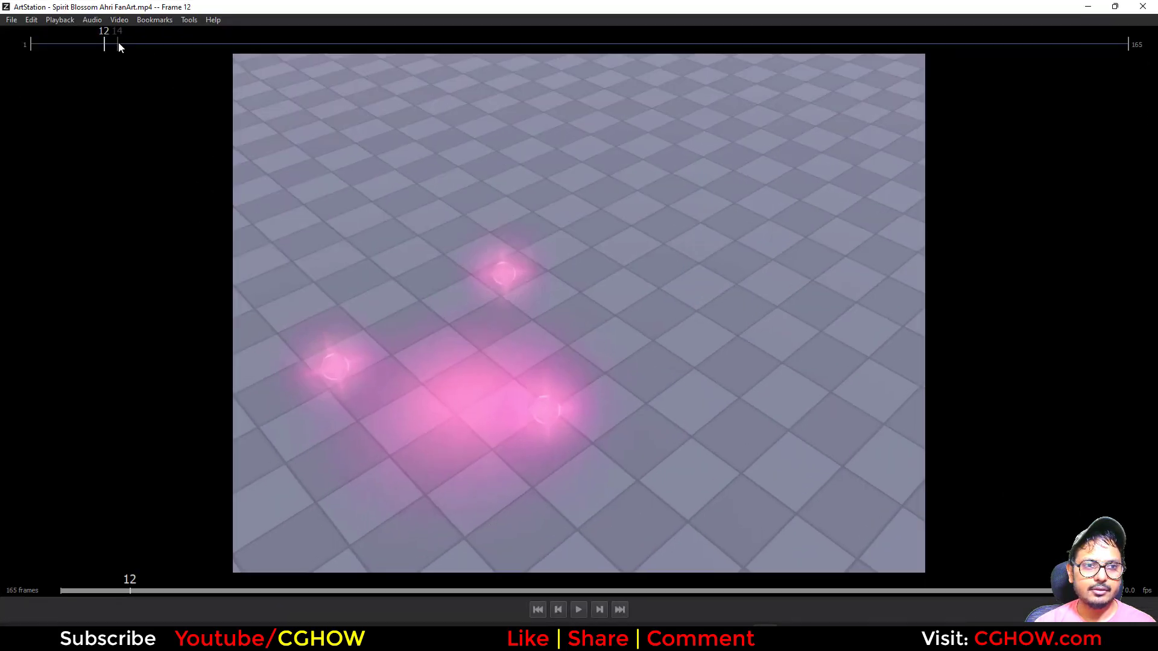
{"action": "left_click_drag", "start_coordinate": [119, 43], "coordinate": [483, 94]}
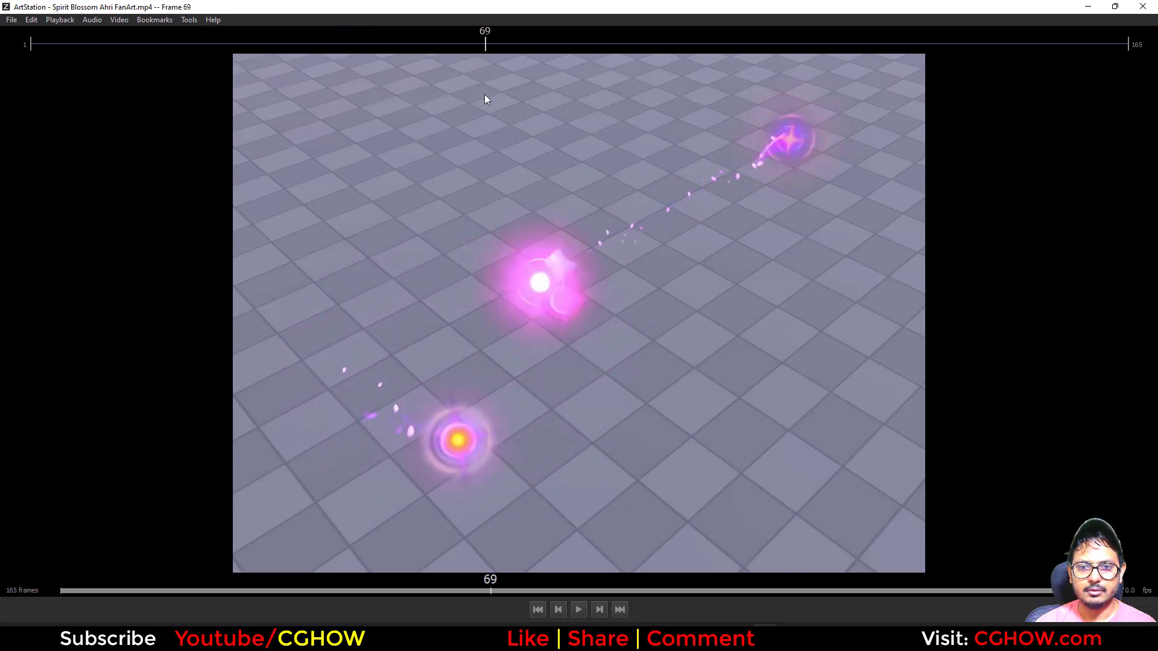
{"action": "left_click", "coordinate": [1090, 8]}
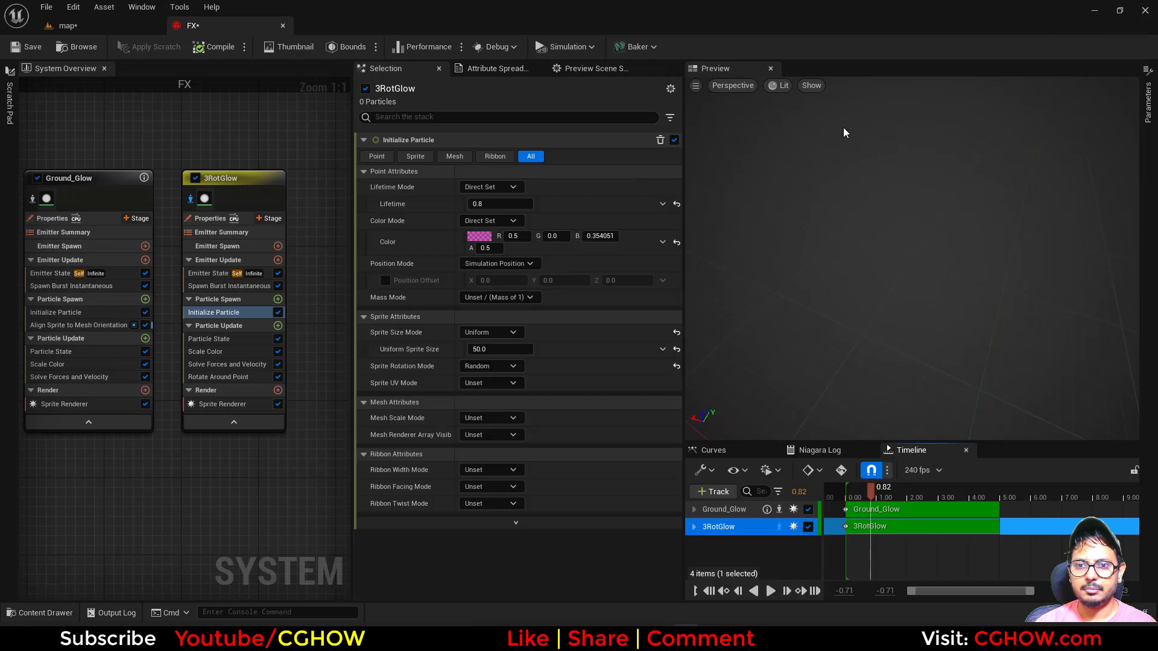
- Set the particle lifetime of 3RotGlow to 2
{"action": "left_click", "coordinate": [486, 201]}
{"action": "type", "text": "2"}
{"action": "key", "text": "Return"}
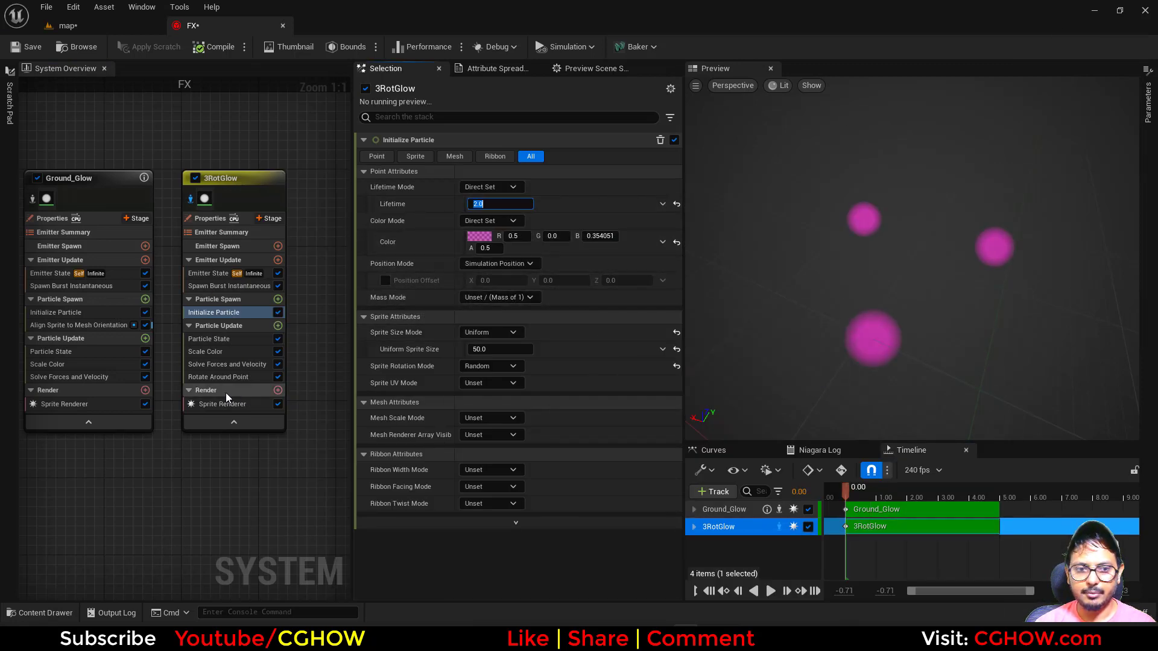
- Remove the final fade-out key from the Scale Alpha curve in 3RotGlow's Scale Color module
{"action": "left_click", "coordinate": [205, 352]}
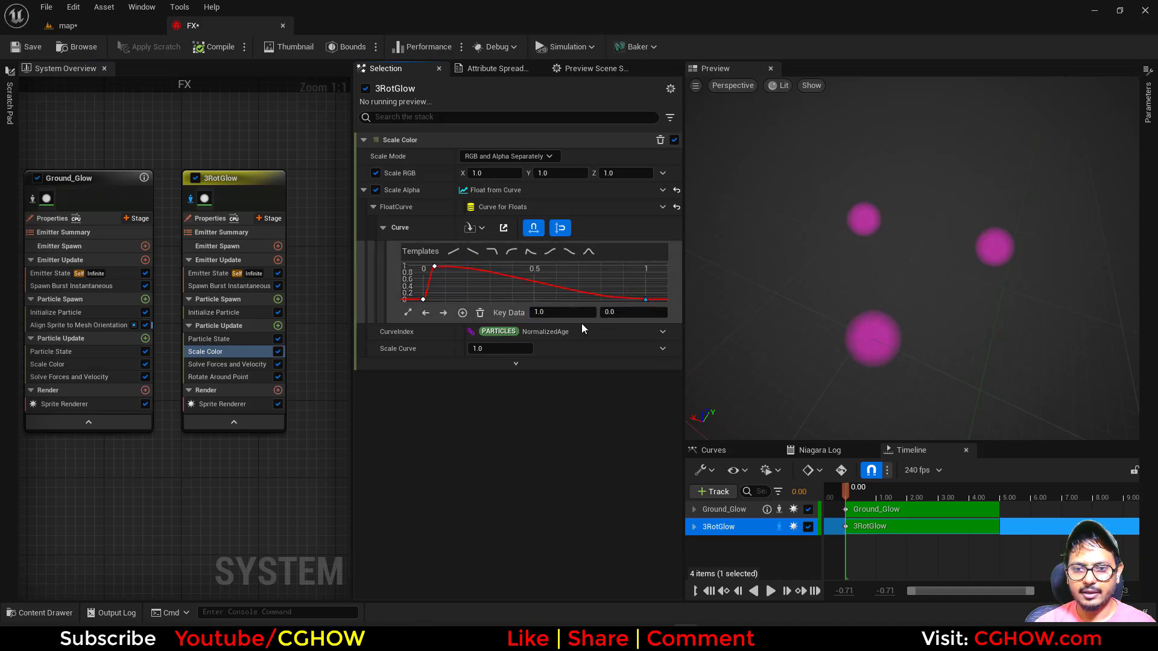
{"action": "left_click", "coordinate": [565, 313]}
{"action": "type", "text": ".9"}
{"action": "key", "text": "Return"}
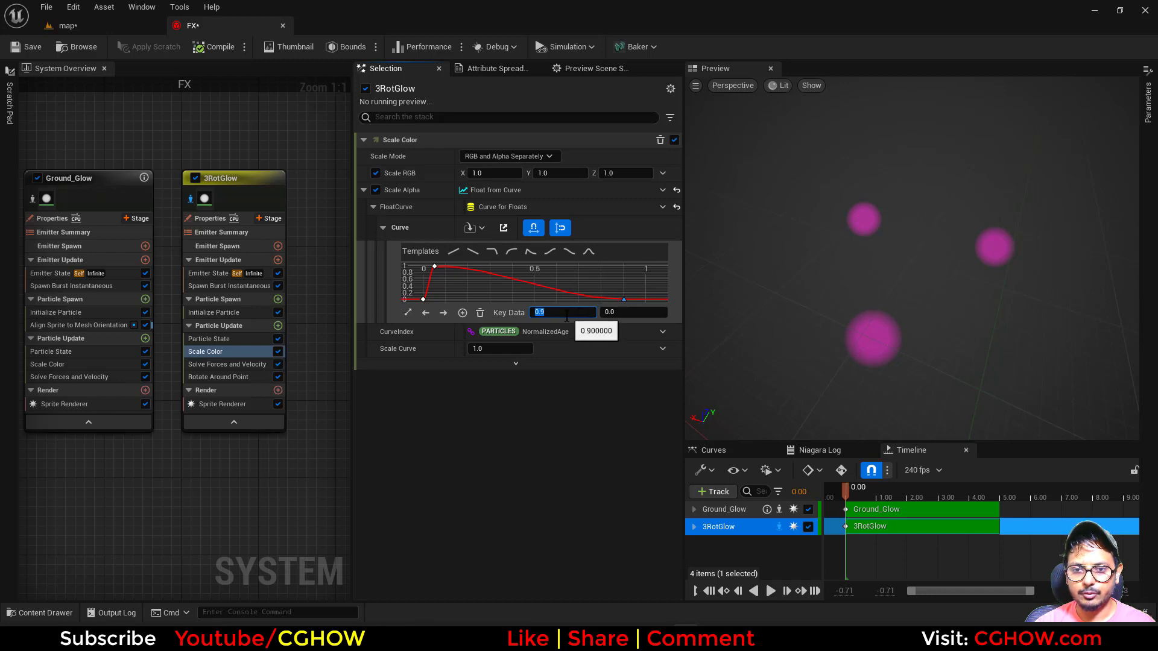
{"action": "key", "text": "Delete"}
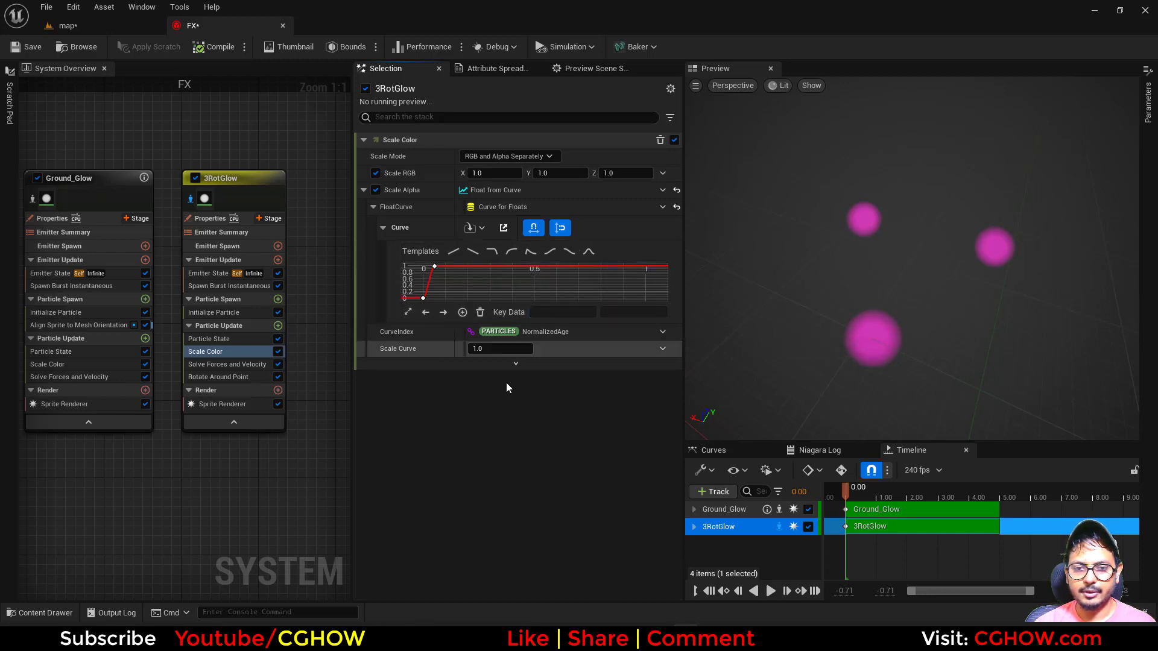
- Play the effect and scrub the timeline to about 1.99 s to check the three rotating glows
{"action": "left_click", "coordinate": [771, 592]}
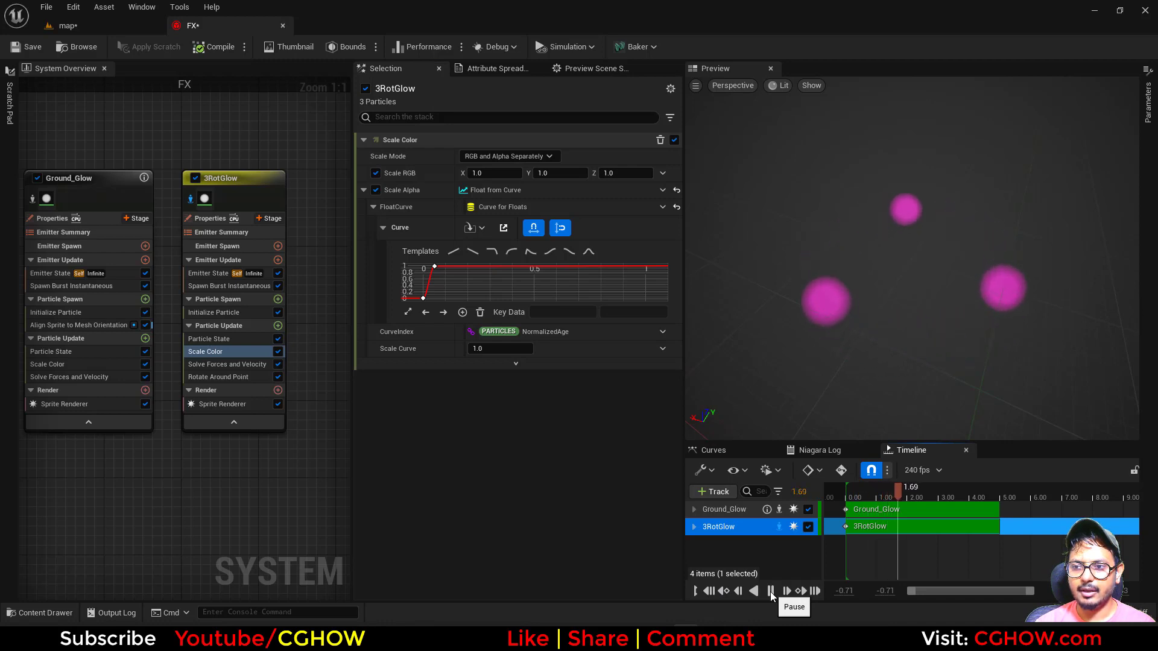
{"action": "left_click_drag", "start_coordinate": [968, 490], "coordinate": [907, 489]}
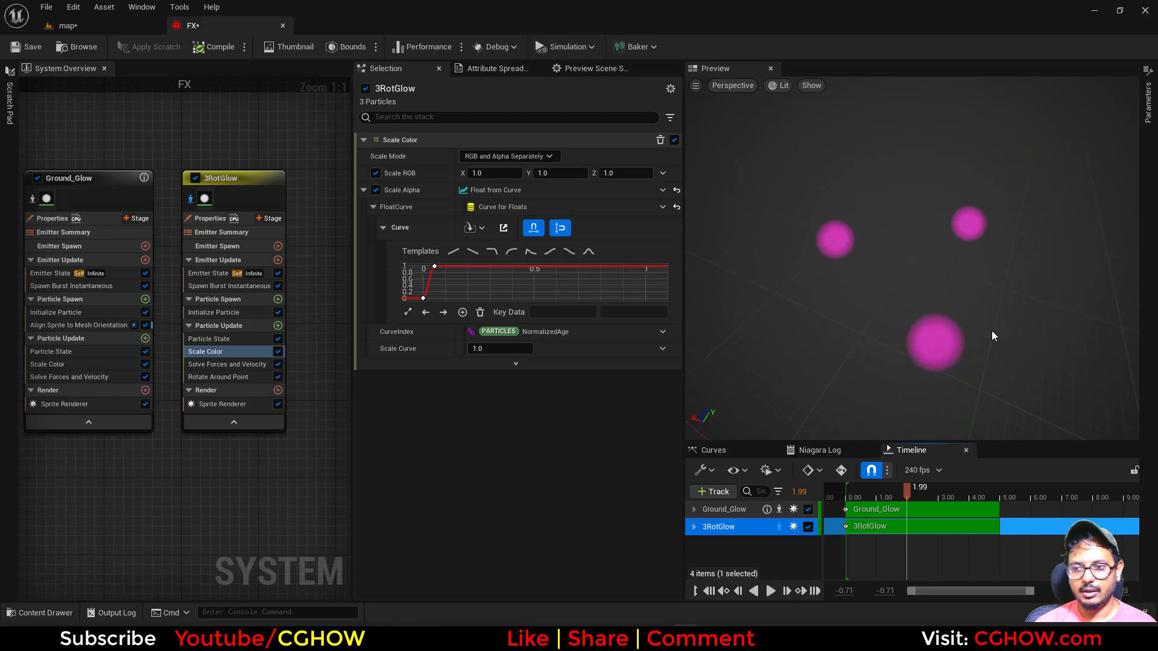
{"action": "key", "text": "space"}
- View the effect around the character in the map level and select the FX actor
{"action": "left_click", "coordinate": [102, 32]}
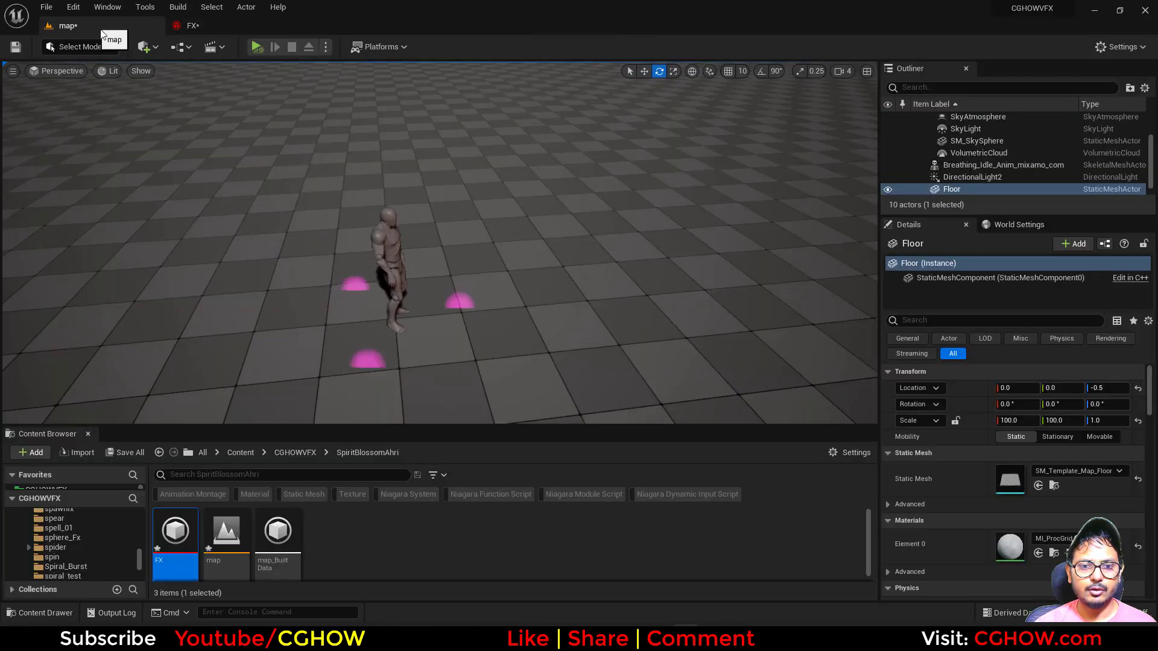
{"action": "left_click", "coordinate": [393, 254]}
{"action": "key", "text": "w"}
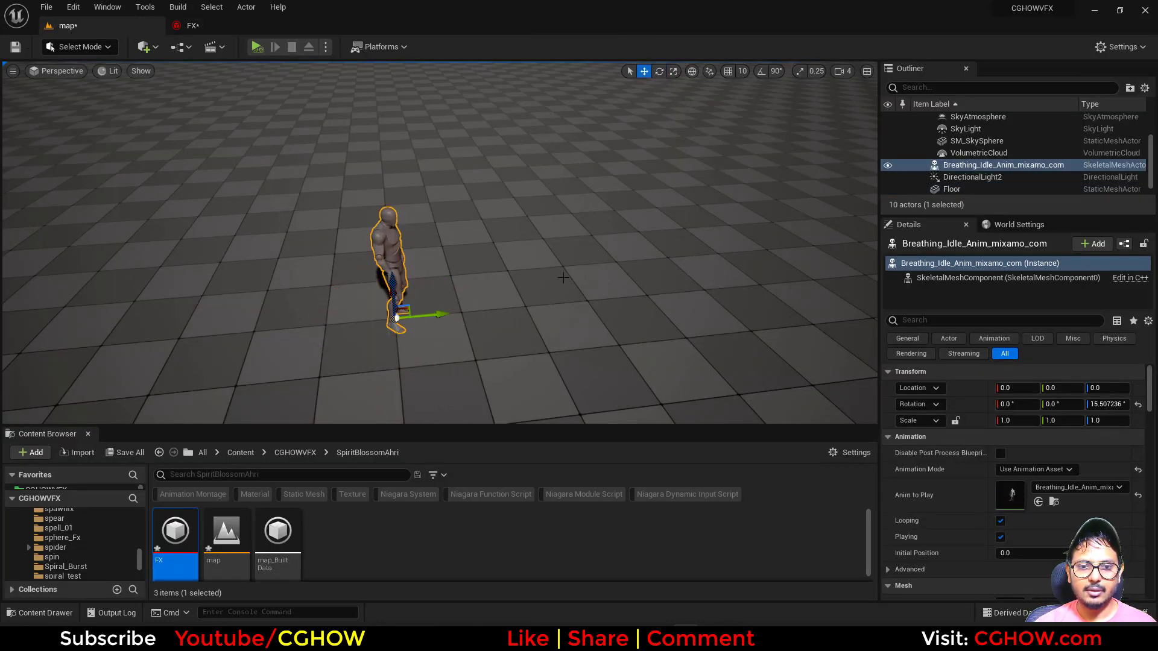
{"action": "scroll", "coordinate": [988, 186], "scroll_direction": "down", "scroll_amount": 1}
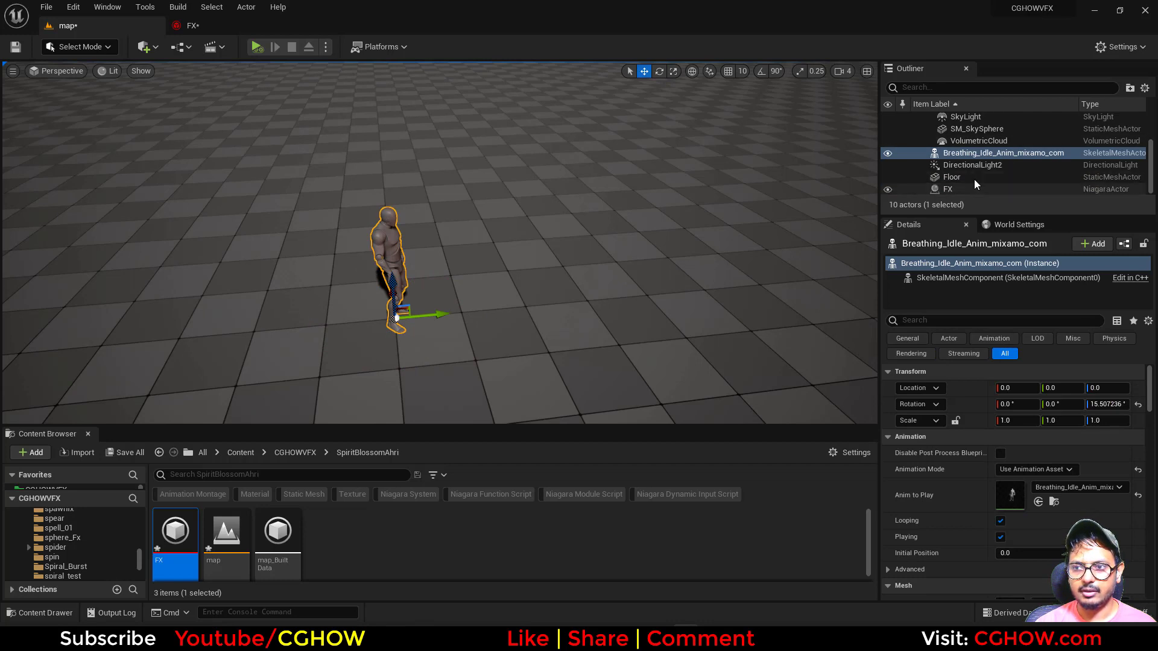
{"action": "left_click", "coordinate": [961, 189]}
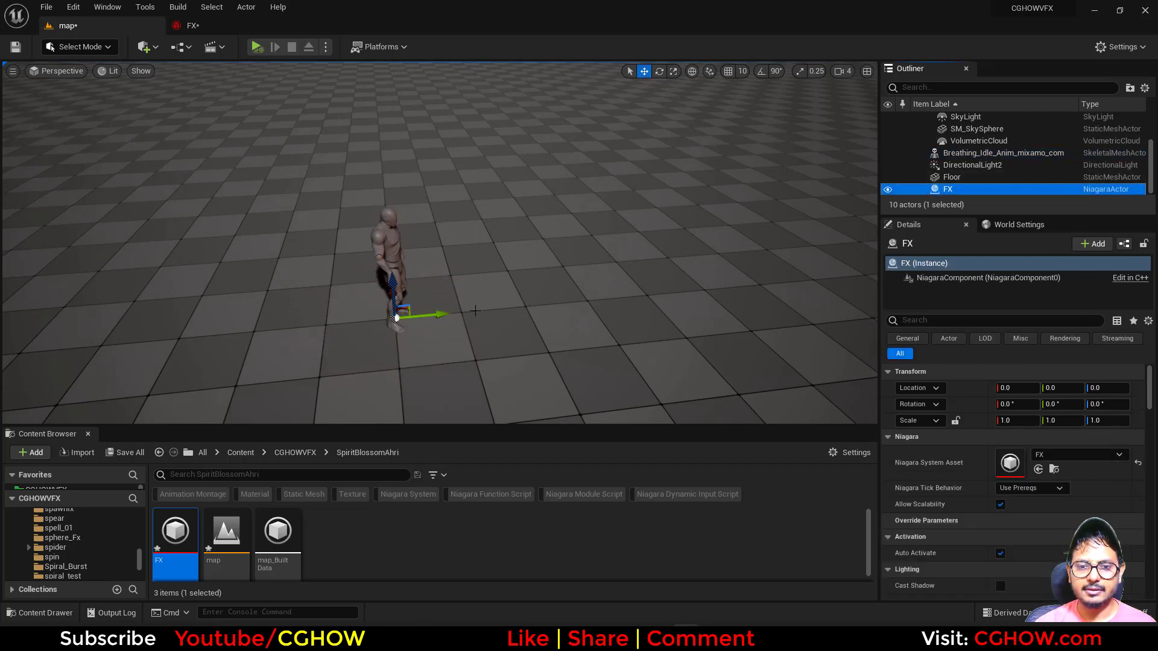
- Return to the FX system and inspect the glows from another angle at about 0.51 s
{"action": "left_click", "coordinate": [215, 29]}
{"action": "left_click_drag", "start_coordinate": [938, 487], "coordinate": [863, 486]}
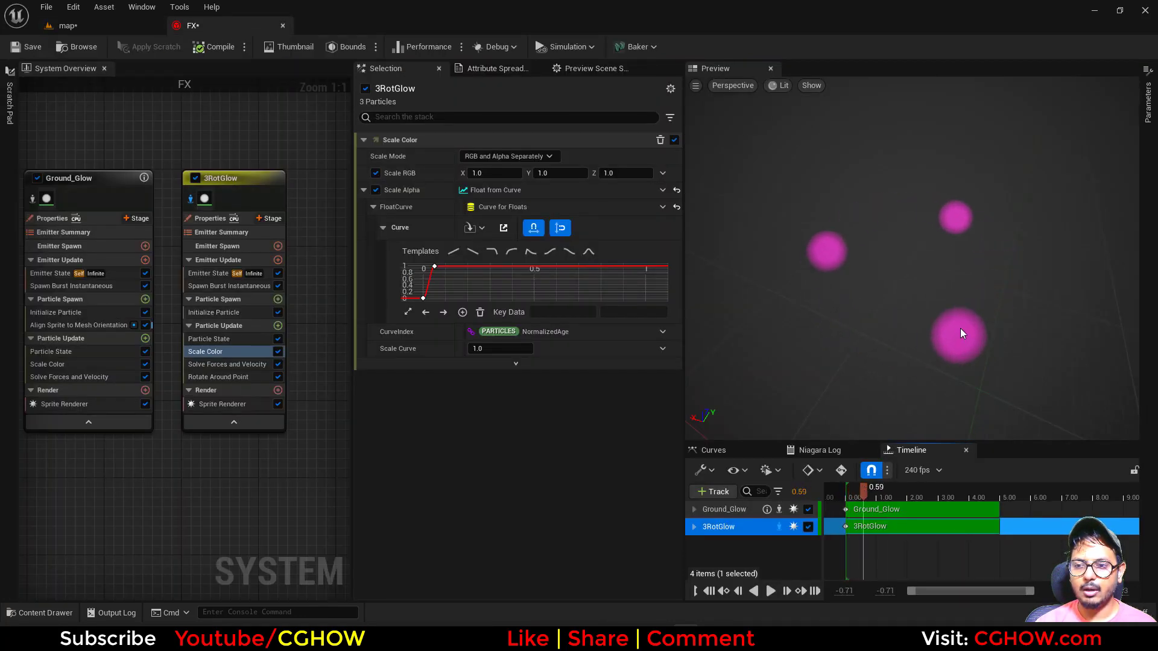
{"action": "left_click_drag", "start_coordinate": [956, 314], "coordinate": [886, 415]}
{"action": "mouse_move", "coordinate": [875, 498]}
{"action": "left_mouse_down"}
{"action": "mouse_move", "coordinate": [849, 491]}
{"action": "mouse_move", "coordinate": [862, 496]}
{"action": "left_mouse_up"}
{"action": "scroll", "coordinate": [206, 375], "scroll_direction": "down", "scroll_amount": 1}
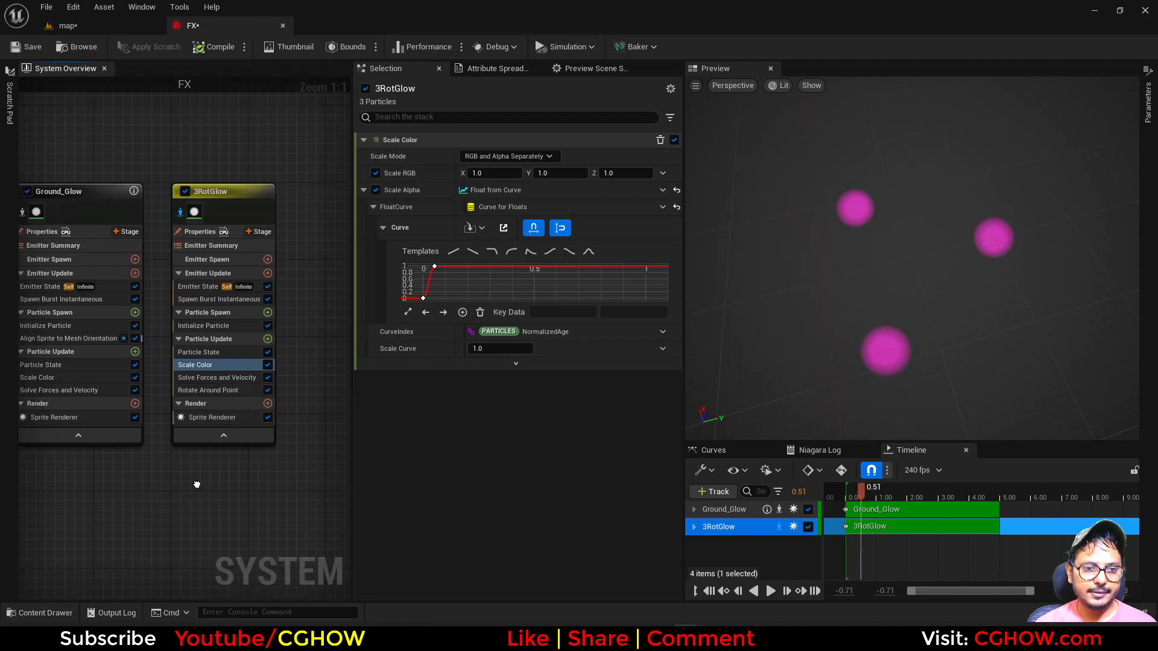
- Set the Rotation Center Z to 100 in 3RotGlow's Rotate Around Point module and check the glow height in the map level
{"action": "left_click", "coordinate": [130, 25]}
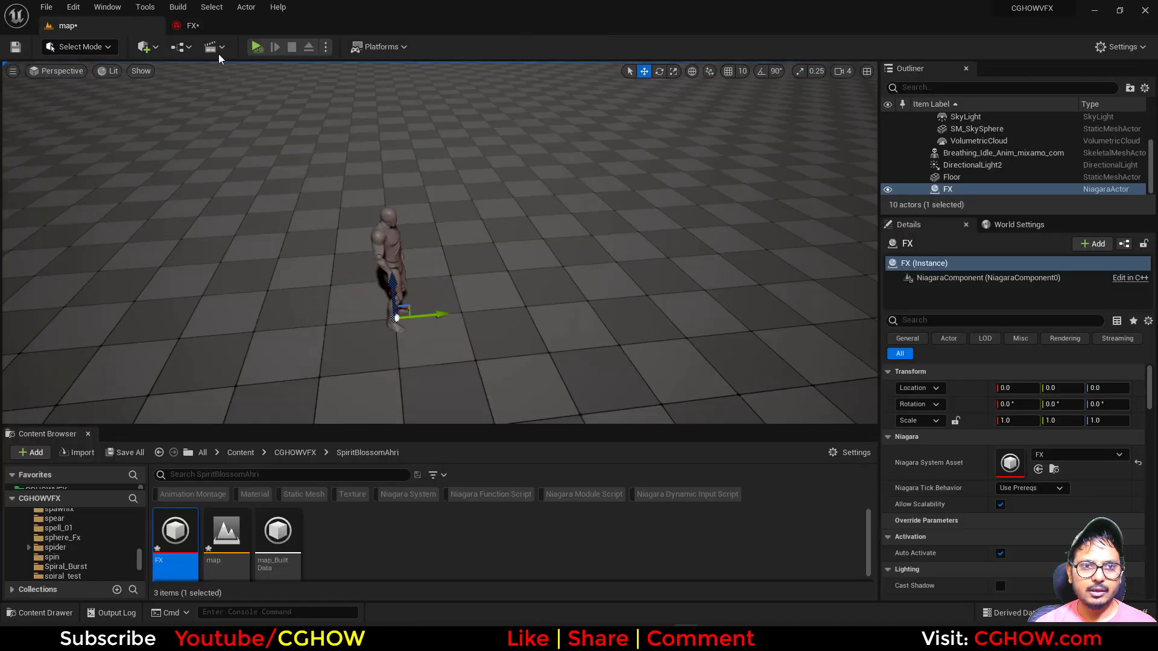
{"action": "left_click", "coordinate": [254, 25]}
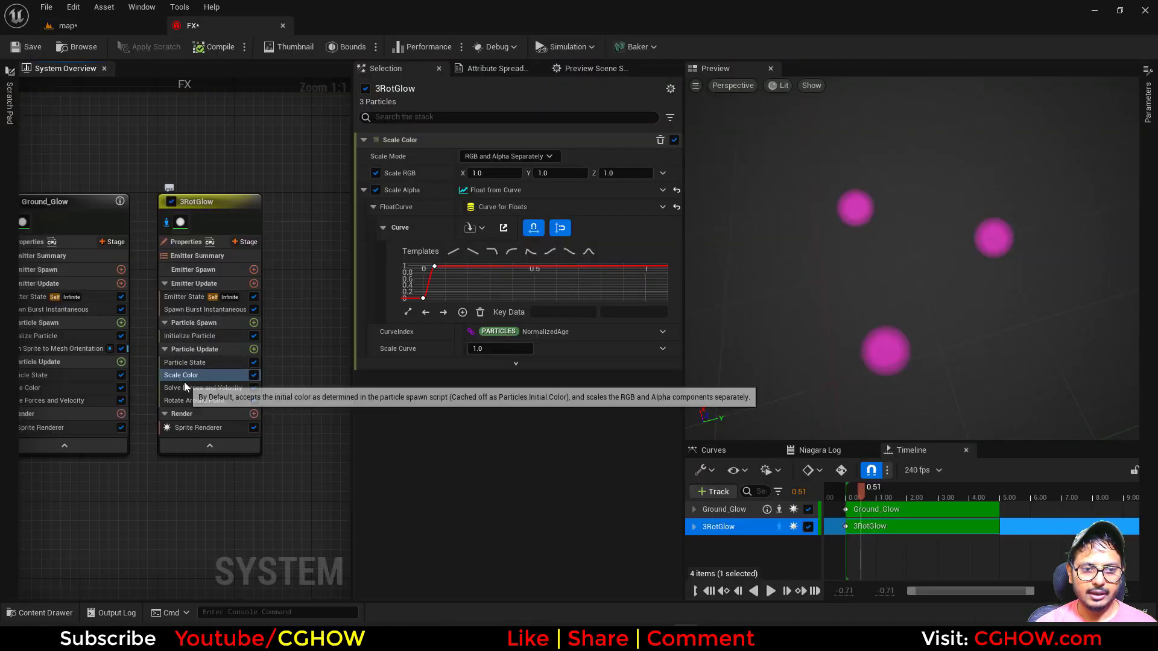
{"action": "left_click", "coordinate": [185, 401]}
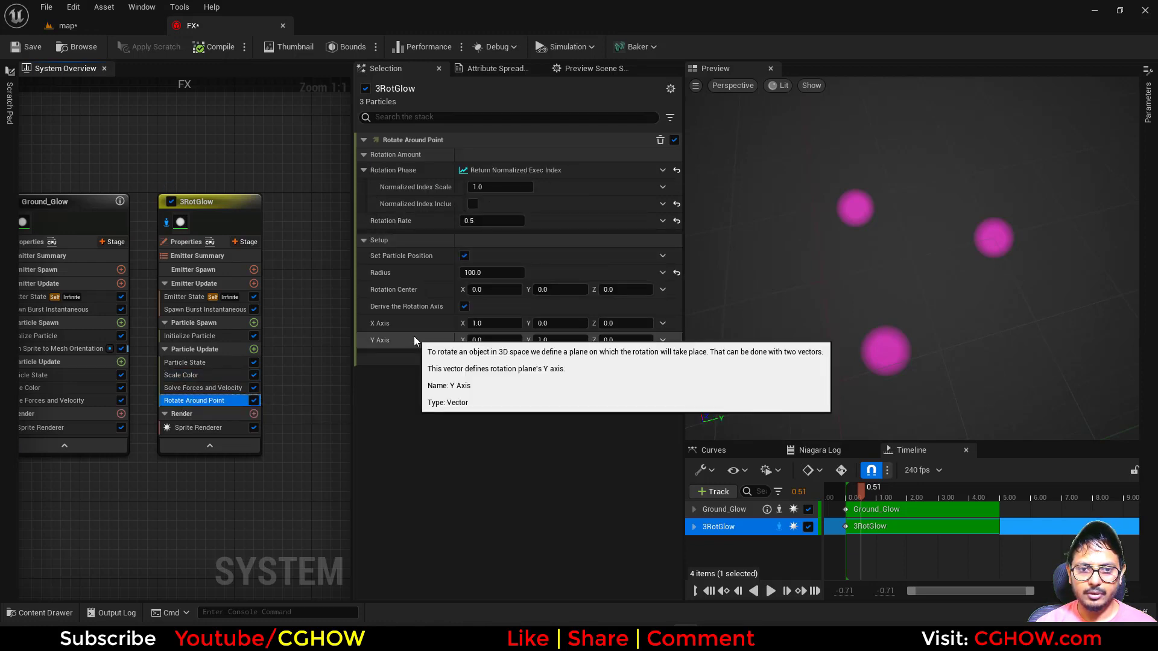
{"action": "left_click", "coordinate": [621, 290]}
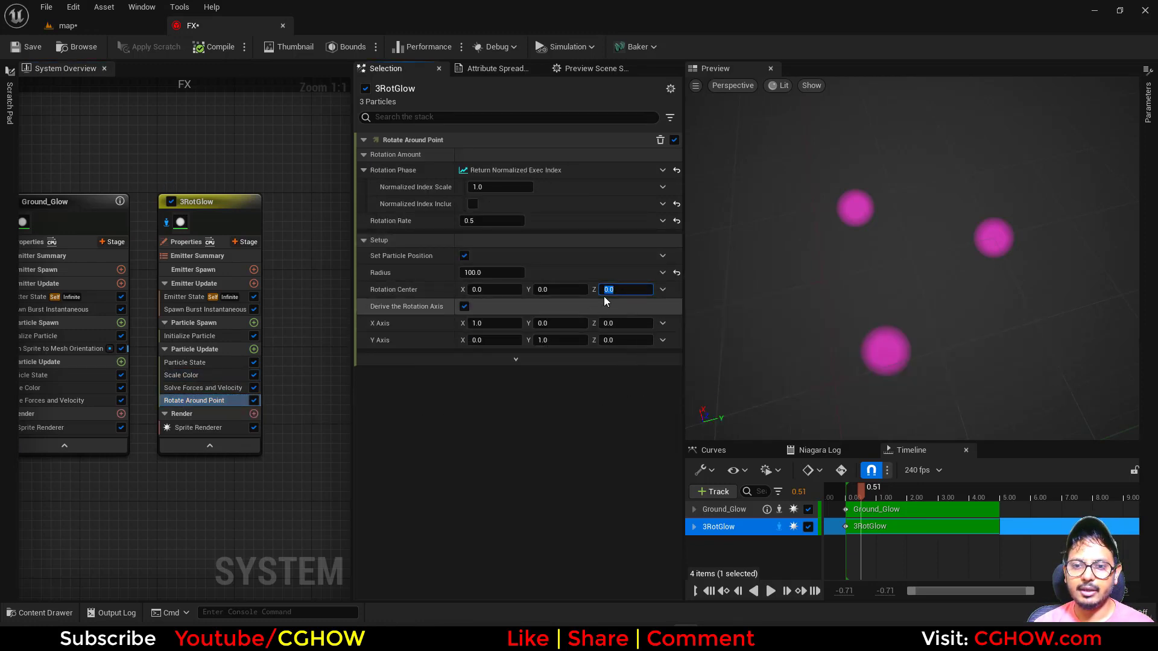
{"action": "type", "text": "100"}
{"action": "key", "text": "Return"}
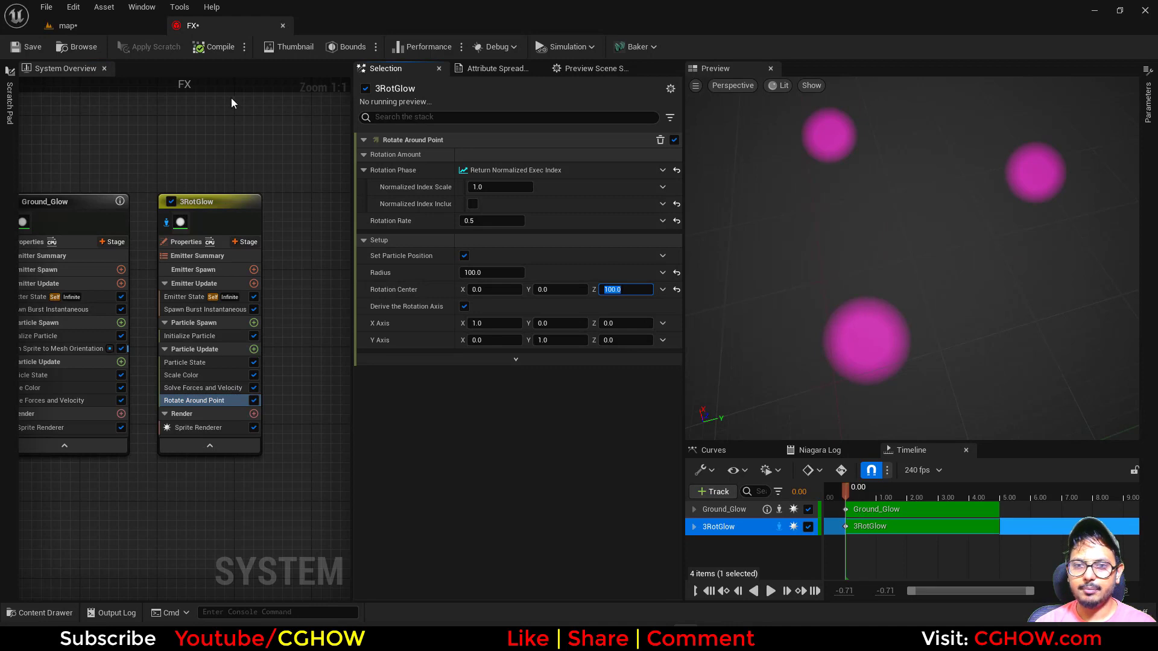
{"action": "left_click", "coordinate": [93, 27]}
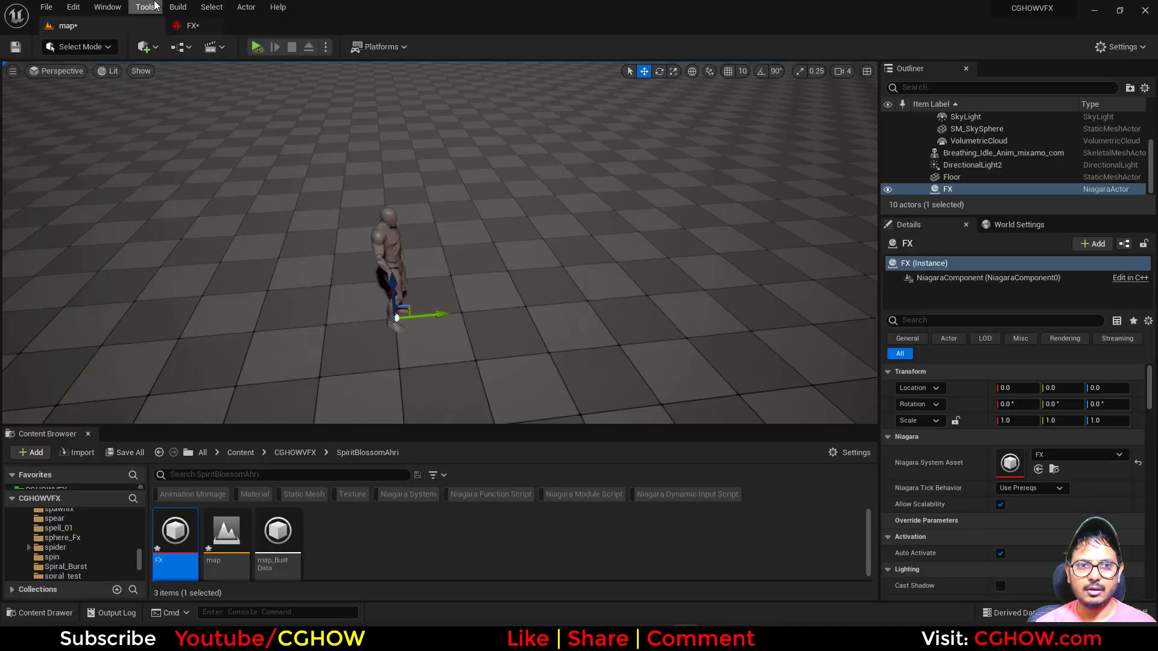
- Set Rotate Around Point's Rotation Center Z to 150 and Radius to 150, and check the glows around the character in the map
{"action": "left_click", "coordinate": [193, 26]}
{"action": "left_click", "coordinate": [626, 295]}
{"action": "type", "text": "150"}
{"action": "key", "text": "Return"}
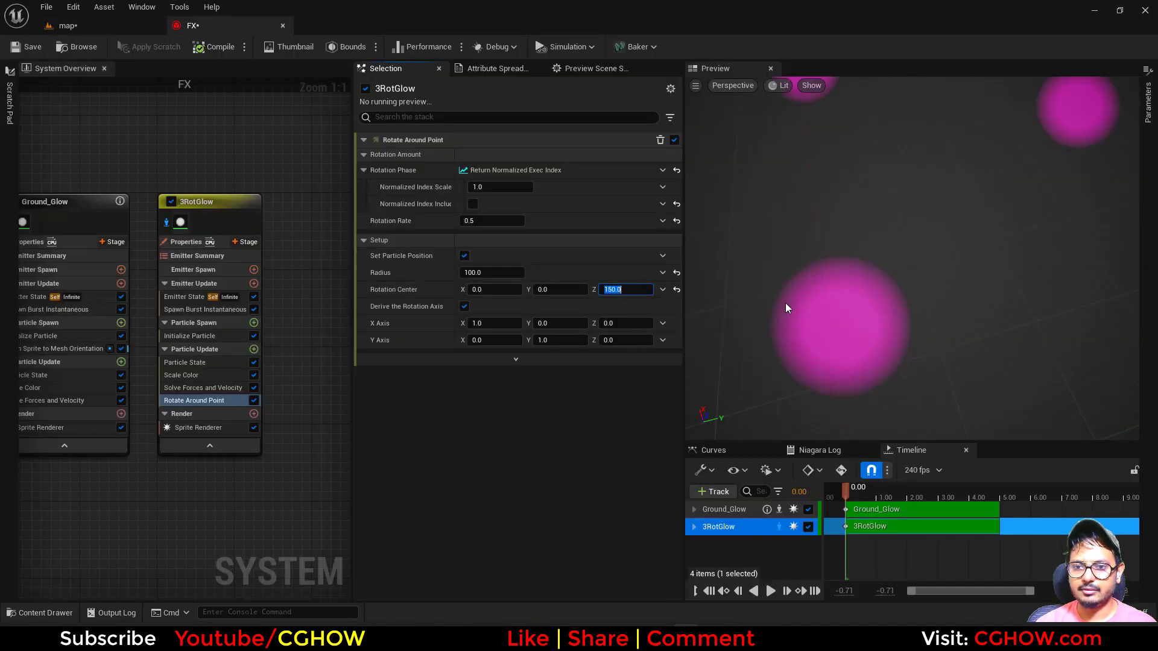
{"action": "left_click", "coordinate": [492, 273]}
{"action": "type", "text": "15"}
{"action": "left_click", "coordinate": [132, 25]}
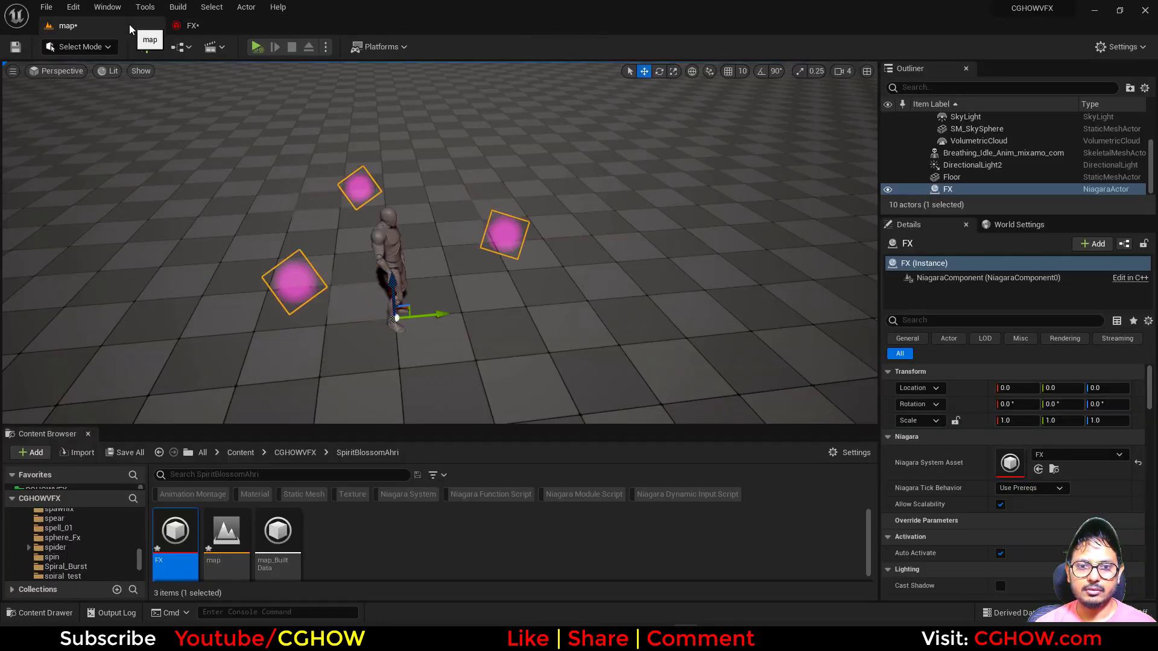
- Return to the FX system, open 3RotGlow's Initialize Particle settings and scrub the timeline to examine the glows' motion
{"action": "left_click", "coordinate": [220, 27]}
{"action": "left_click", "coordinate": [193, 336]}
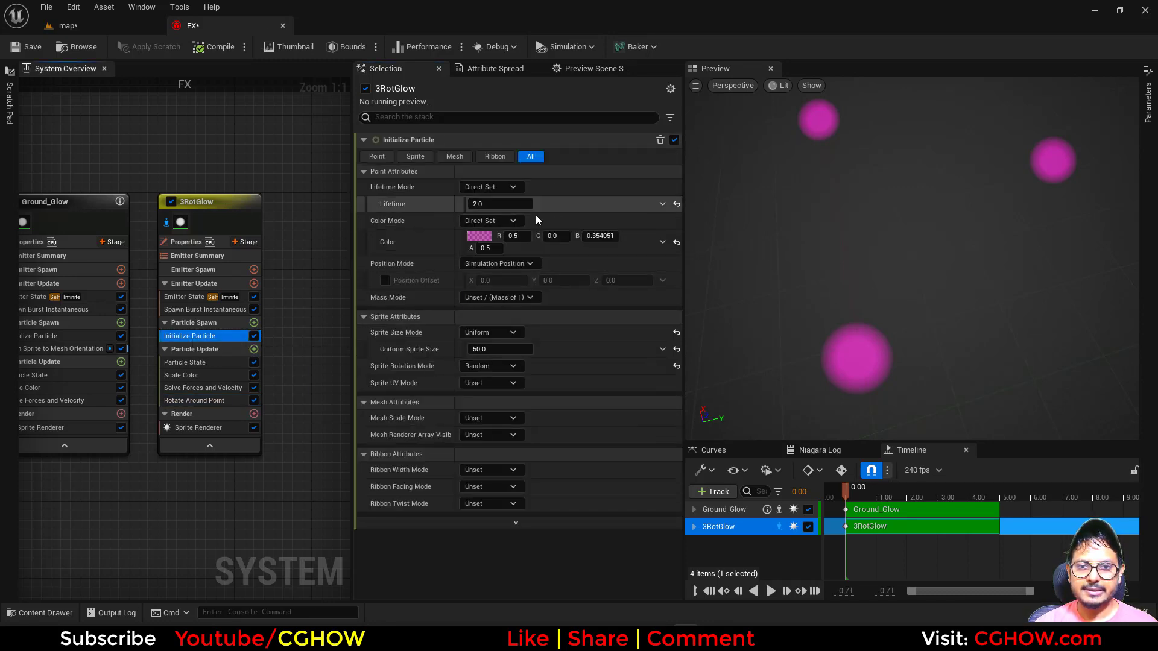
{"action": "left_click_drag", "start_coordinate": [893, 497], "coordinate": [848, 487]}
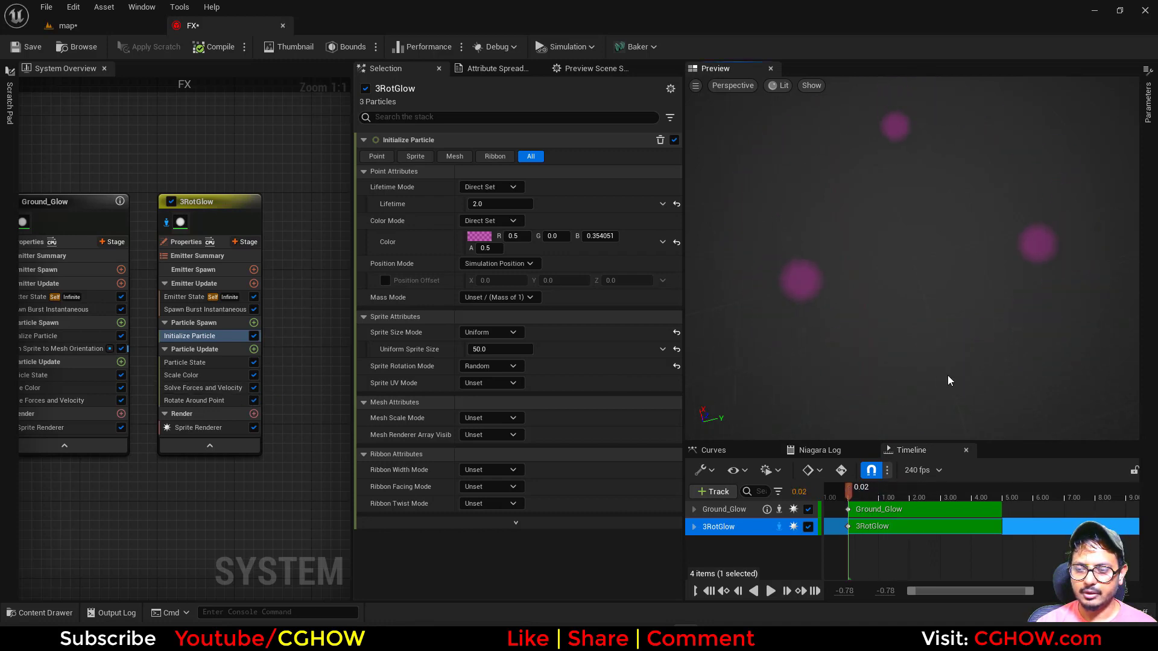
{"action": "left_click_drag", "start_coordinate": [851, 494], "coordinate": [890, 511]}
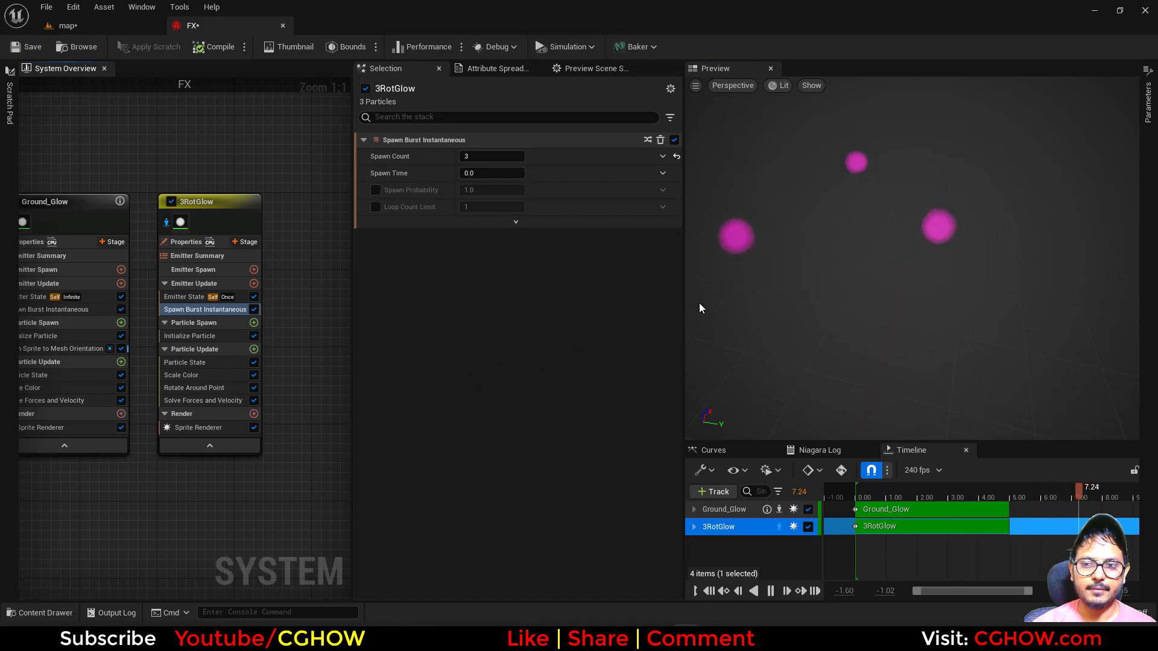
- Review the Rotate Around Point settings, pause playback and examine the glow positions from above at about 0.52 s
{"action": "left_click", "coordinate": [167, 389]}
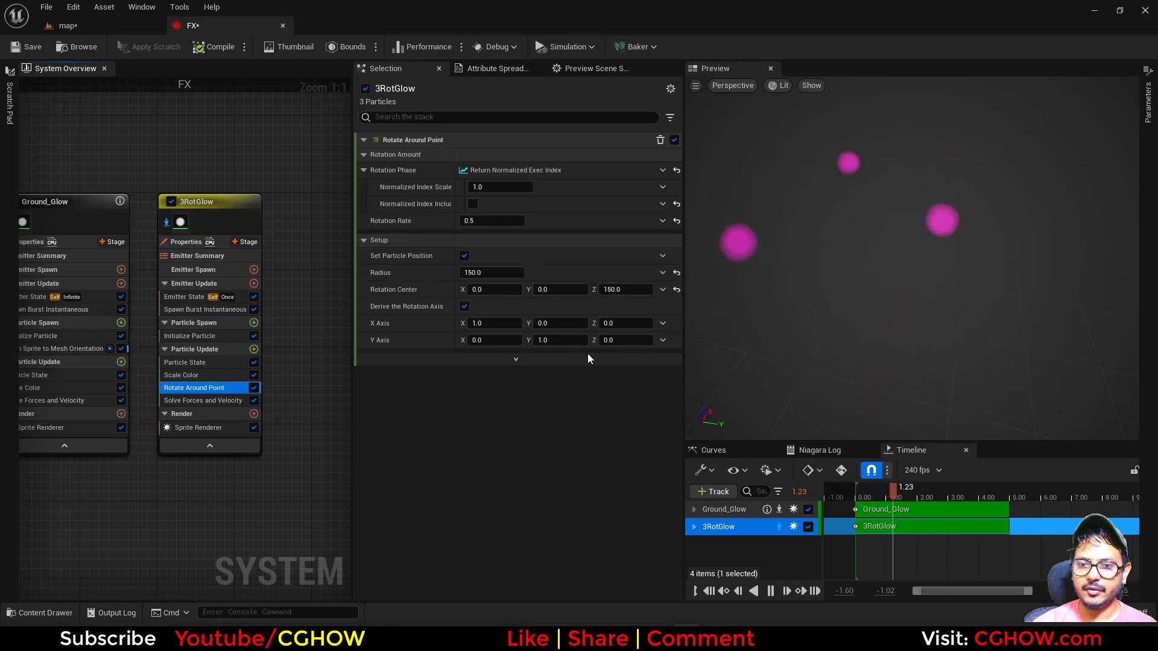
{"action": "left_click", "coordinate": [770, 592]}
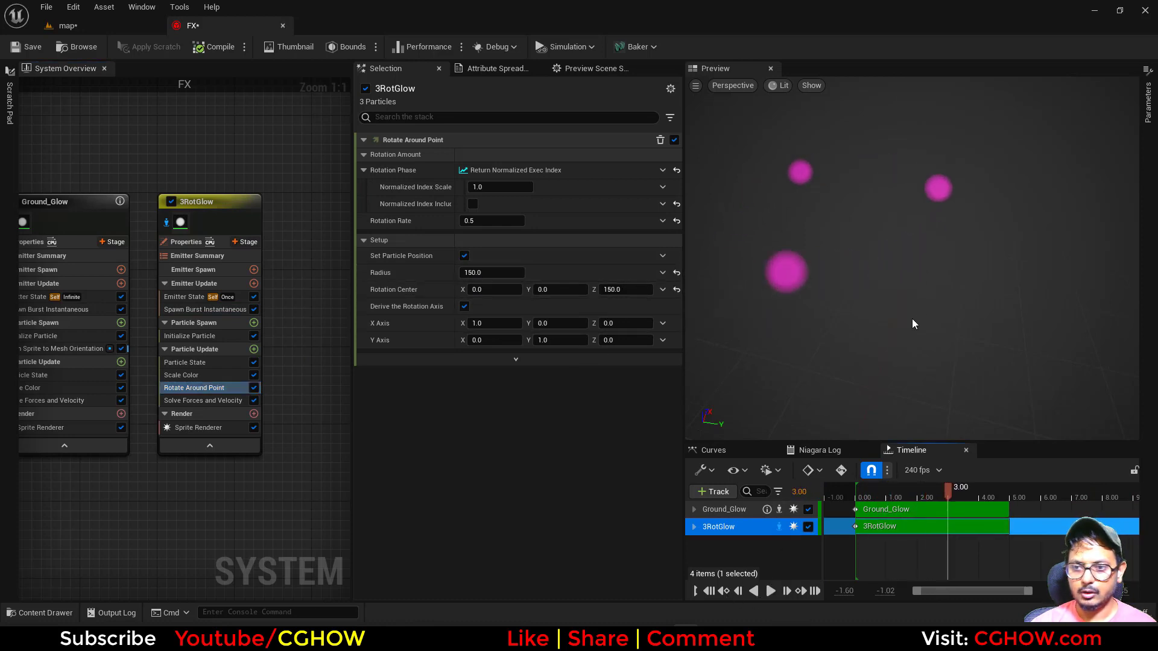
{"action": "left_click_drag", "start_coordinate": [894, 274], "coordinate": [863, 283]}
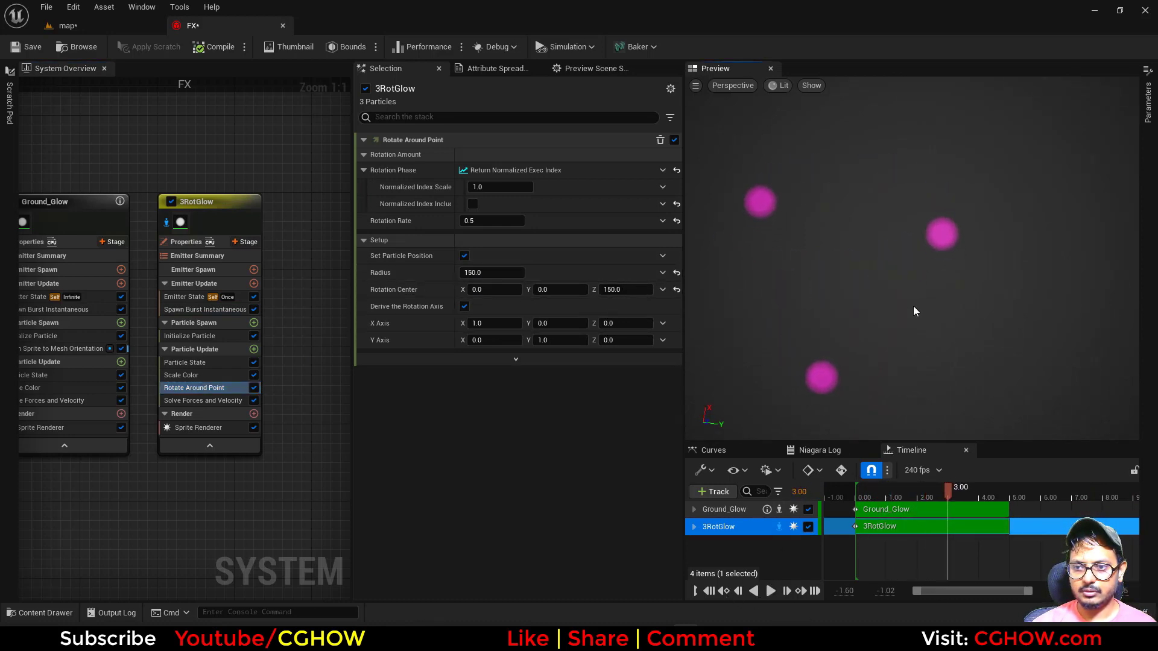
{"action": "left_click_drag", "start_coordinate": [957, 482], "coordinate": [874, 496]}
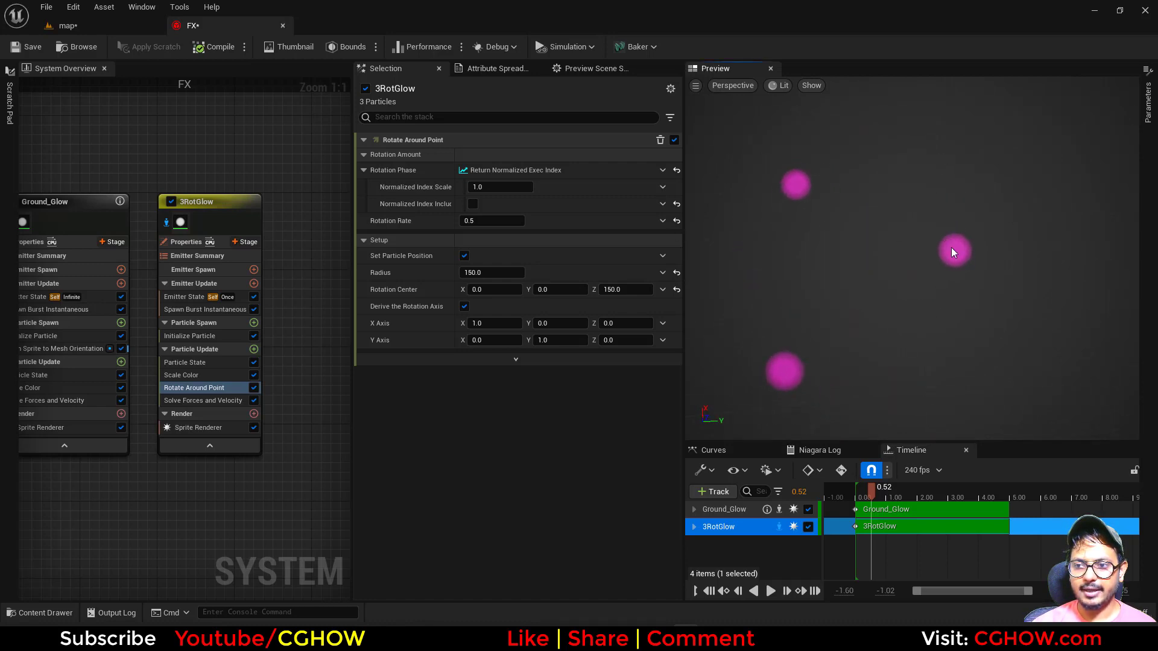
- Add a Kill Particles module to 3RotGlow's Particle Update and drive it with Set Bool by Float Comparison
{"action": "left_click", "coordinate": [254, 350]}
{"action": "type", "text": "kil"}
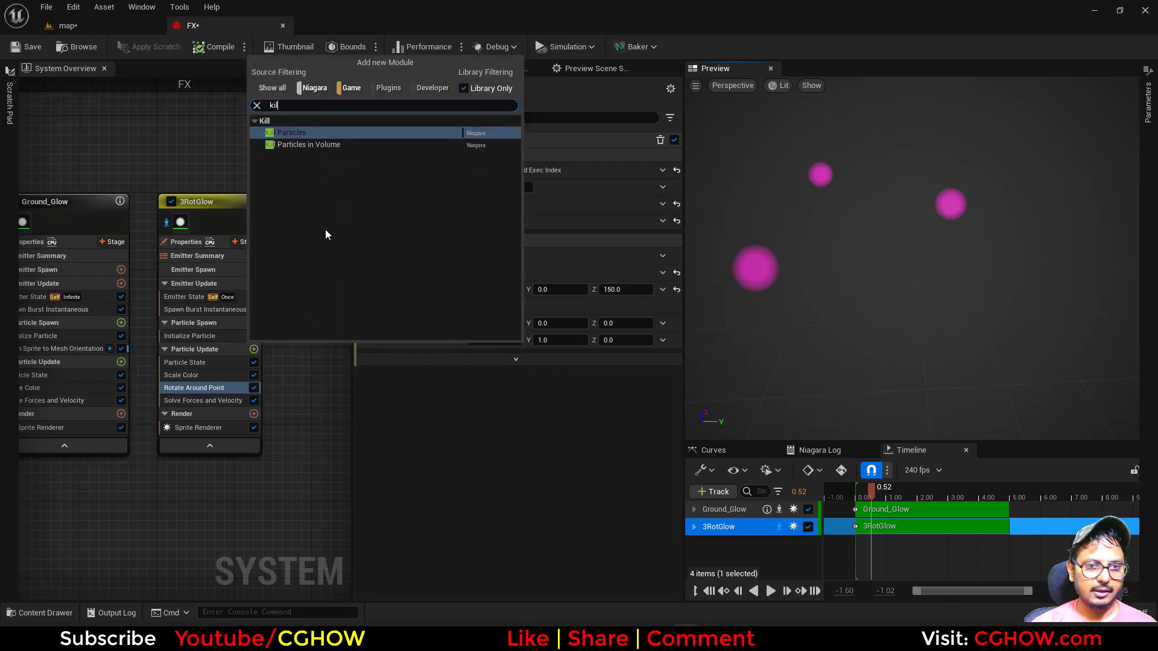
{"action": "left_click", "coordinate": [288, 139]}
{"action": "left_click", "coordinate": [663, 157]}
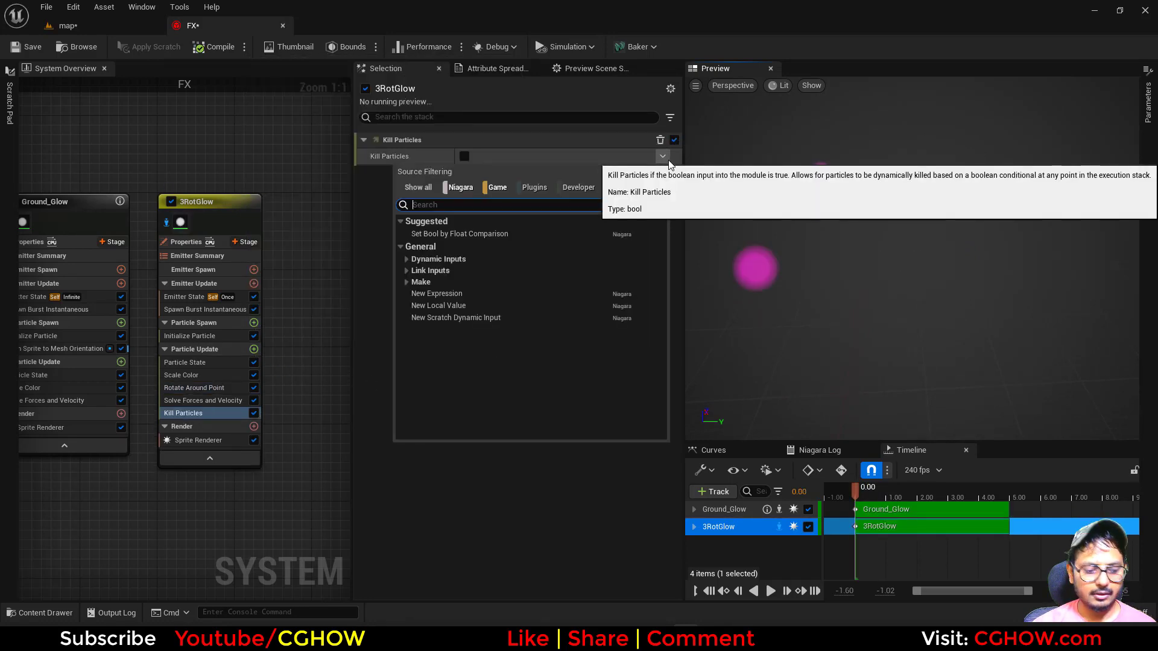
{"action": "type", "text": "com"}
{"action": "left_click", "coordinate": [484, 235]}
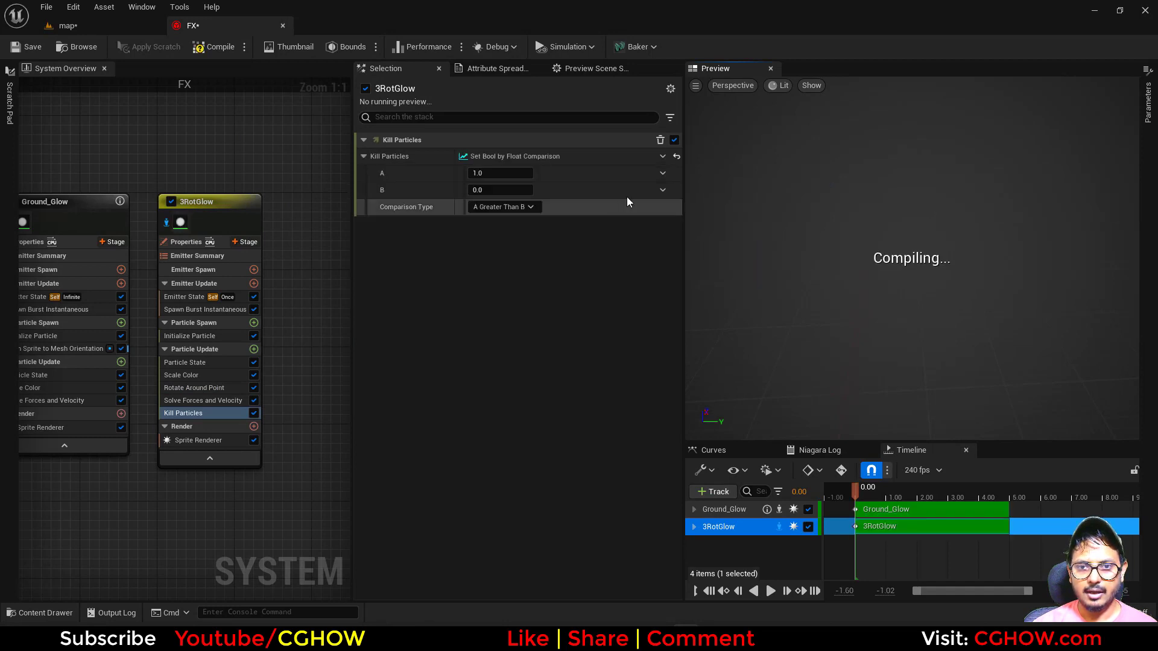
- Set comparison input A to Make Float from Vector, fed by Particles Position on the Y channel
{"action": "left_click", "coordinate": [662, 173]}
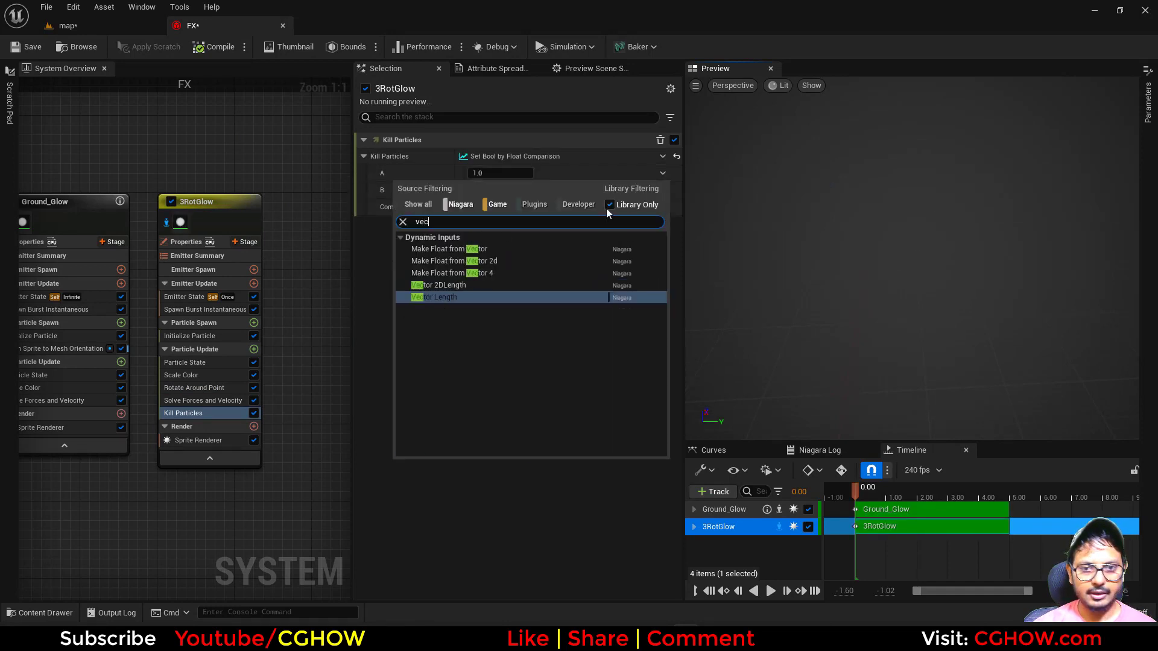
{"action": "left_click", "coordinate": [449, 249]}
{"action": "left_click", "coordinate": [1146, 109]}
{"action": "left_click_drag", "start_coordinate": [913, 105], "coordinate": [567, 204]}
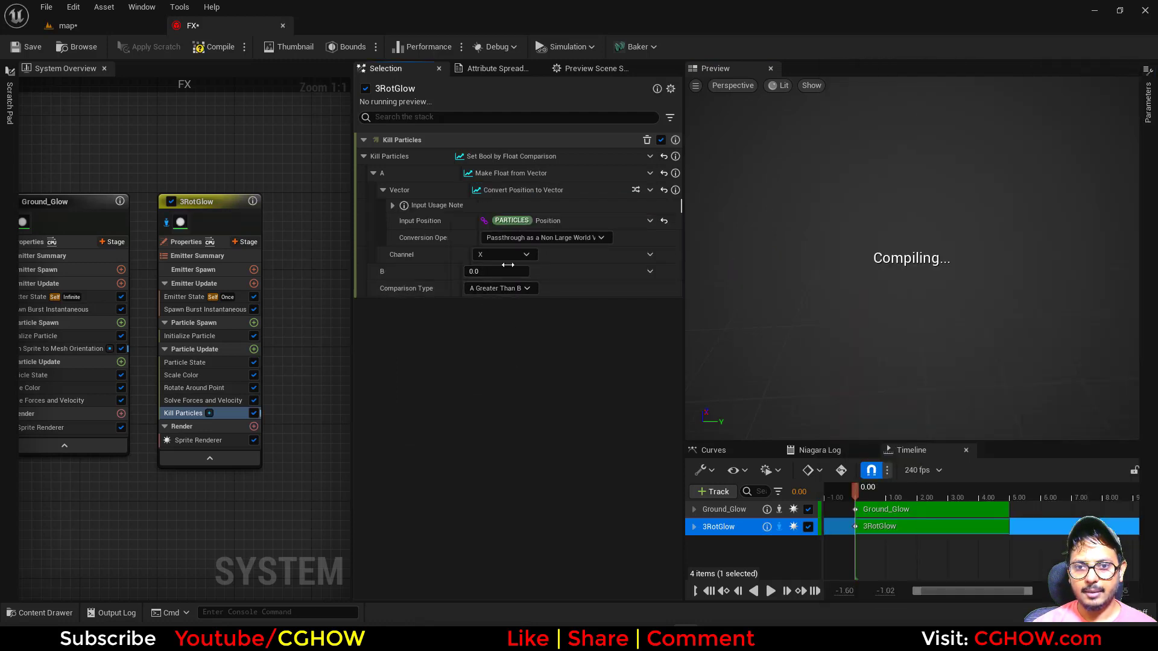
{"action": "left_click", "coordinate": [507, 256]}
{"action": "left_click", "coordinate": [512, 287]}
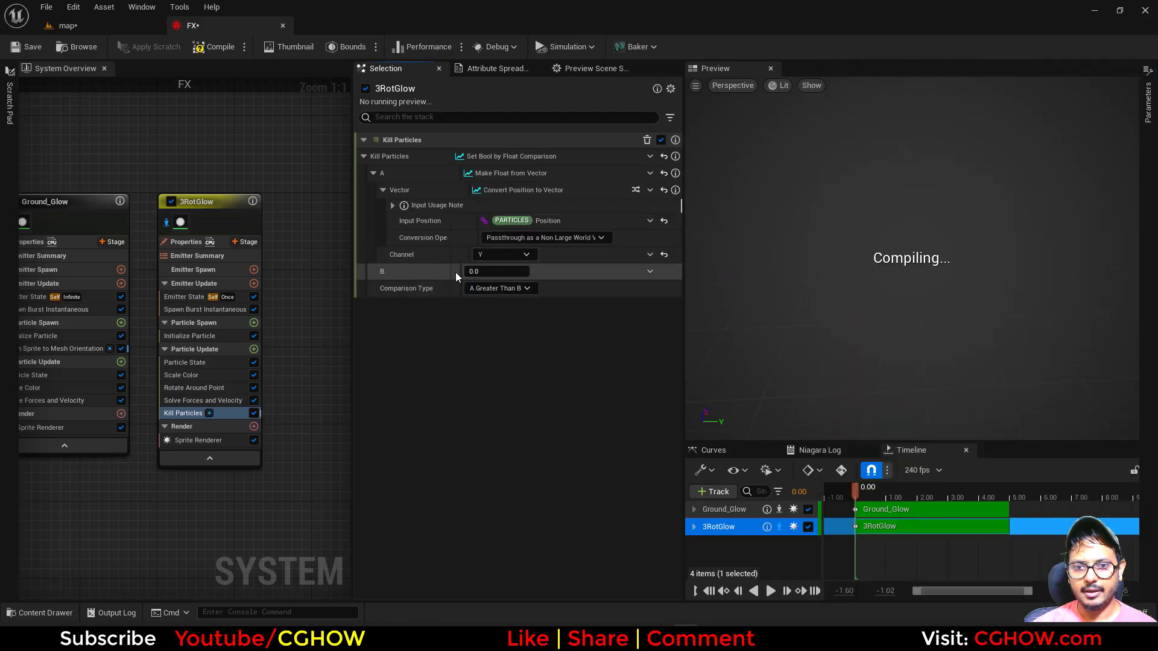
- Set comparison input B to 150 with type A Equal To B, and play and scrub the effect to about 1.29 s
{"action": "left_click", "coordinate": [488, 271]}
{"action": "type", "text": "150"}
{"action": "key", "text": "Return"}
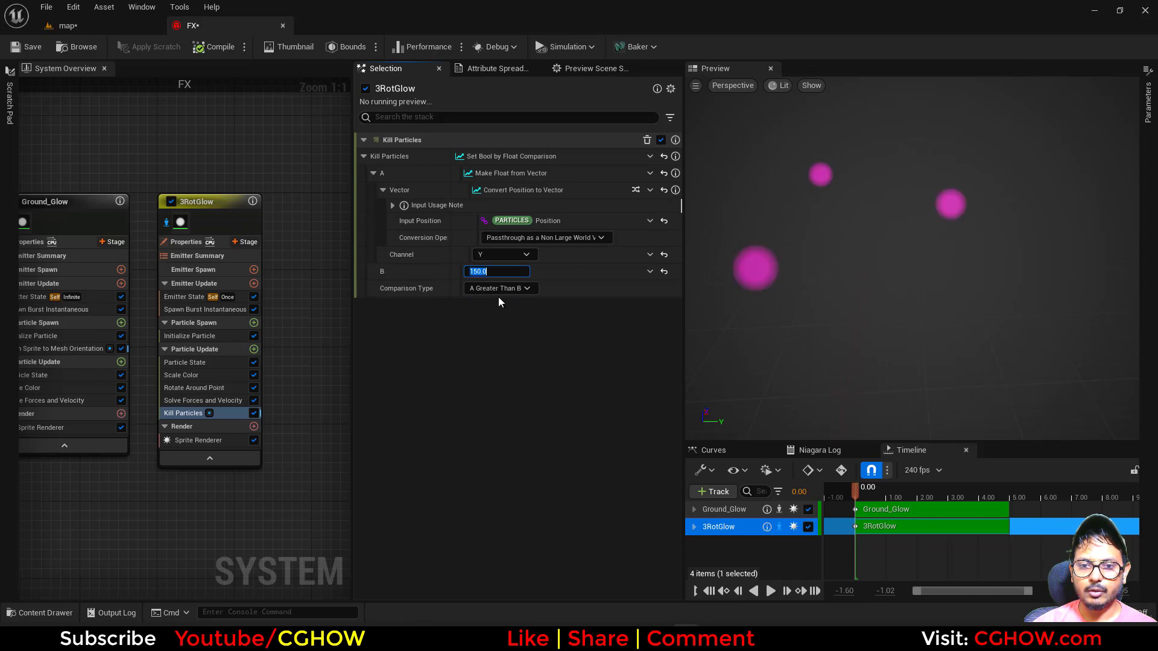
{"action": "left_click", "coordinate": [507, 288]}
{"action": "left_click", "coordinate": [513, 332]}
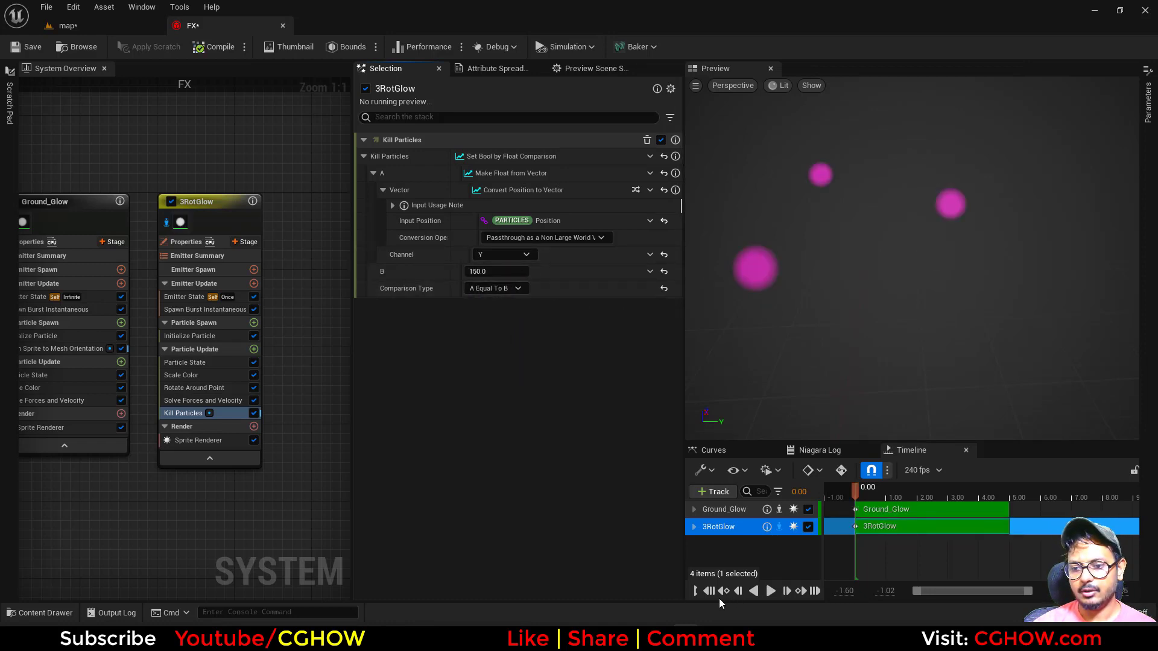
{"action": "left_click", "coordinate": [772, 591]}
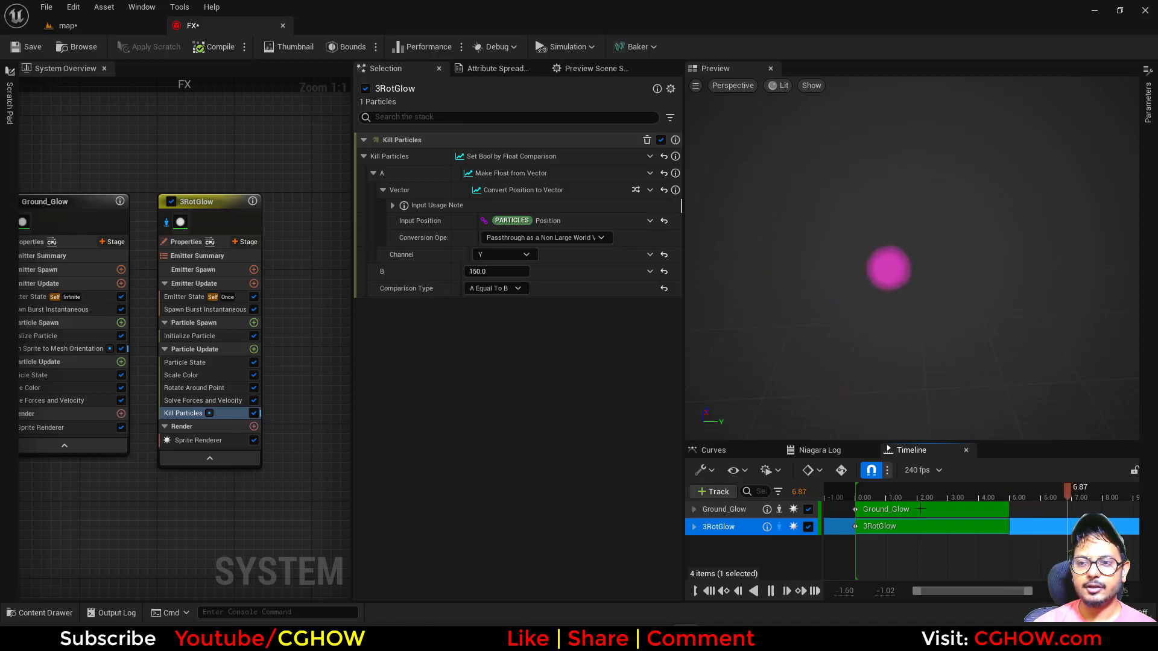
{"action": "left_click_drag", "start_coordinate": [833, 495], "coordinate": [895, 491]}
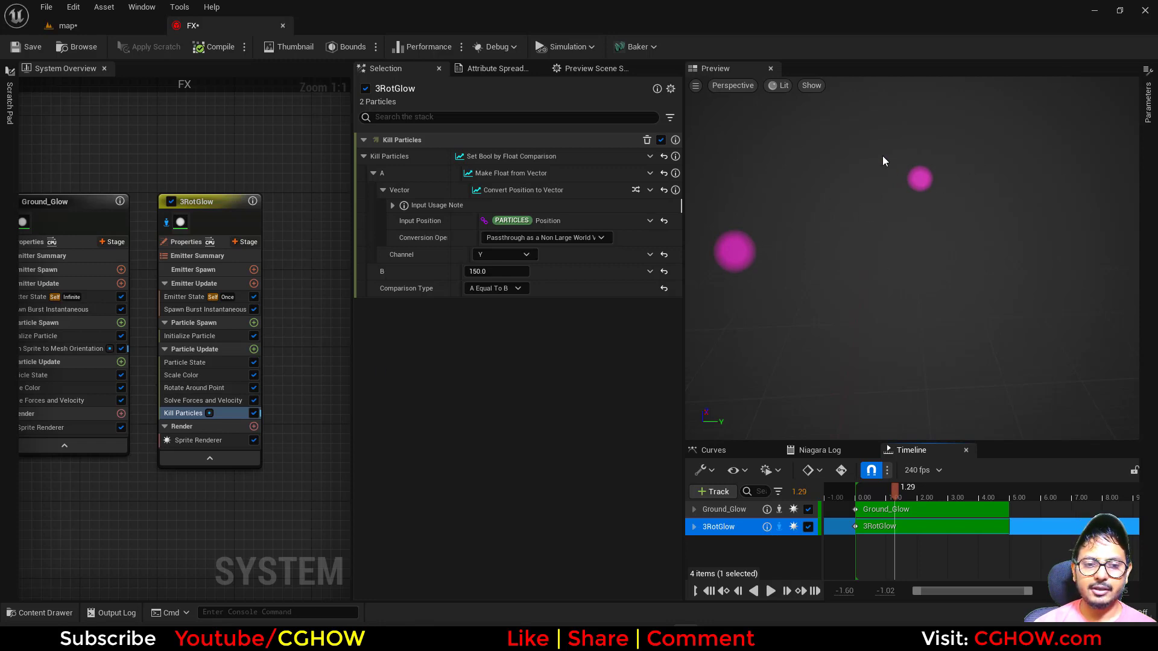
- Disable Rotate Around Point and add a Shape Location module to Particle Spawn with the Ring / Disc primitive
{"action": "left_click", "coordinate": [193, 388]}
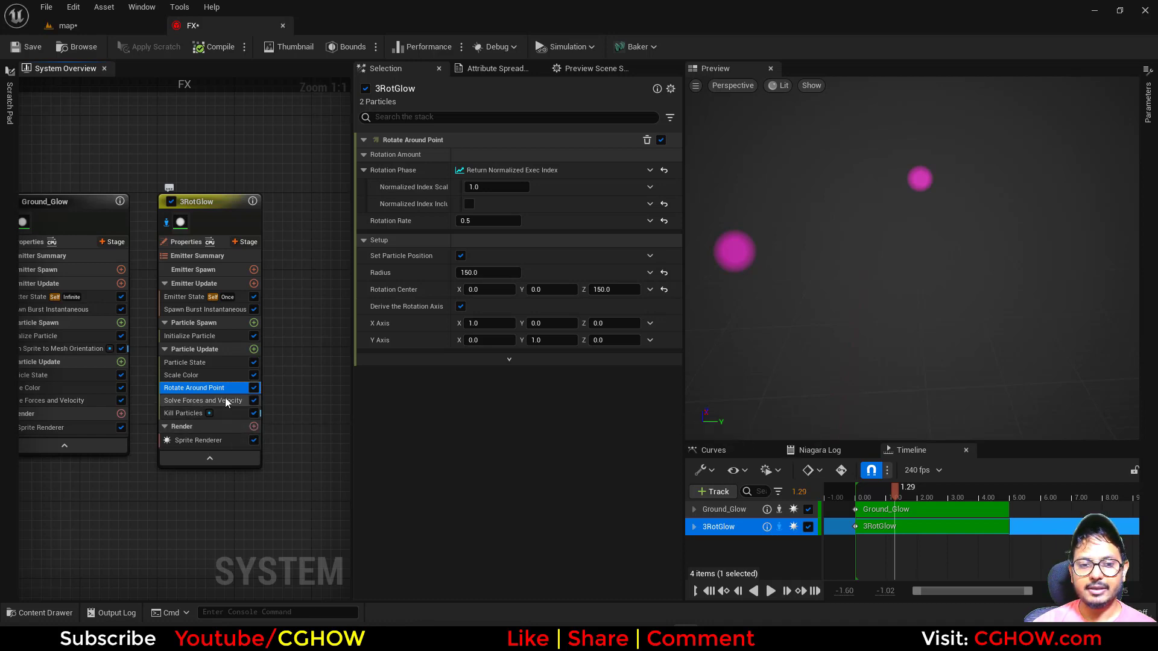
{"action": "left_click", "coordinate": [254, 388]}
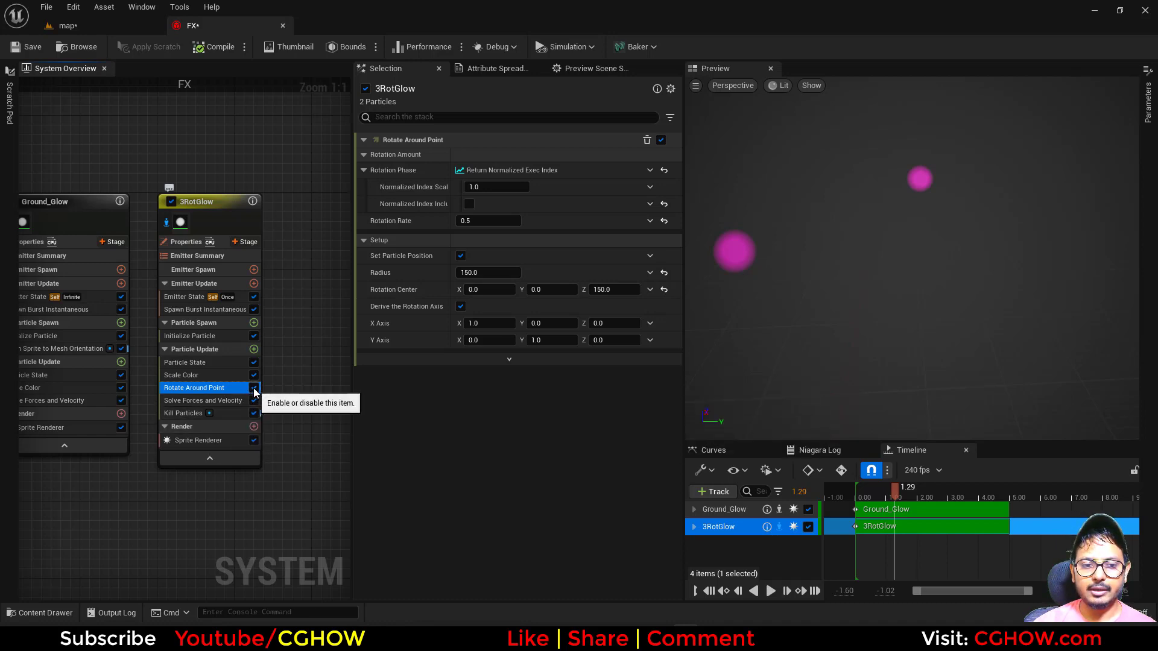
{"action": "left_click", "coordinate": [253, 326]}
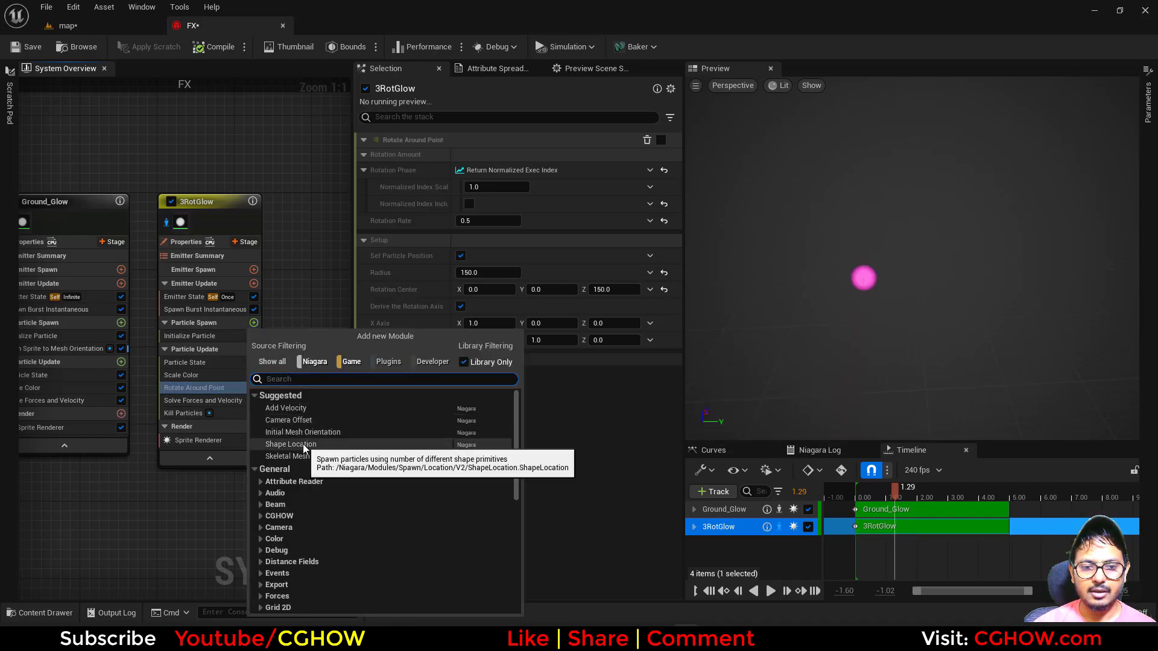
{"action": "left_click", "coordinate": [303, 444]}
{"action": "left_click", "coordinate": [493, 187]}
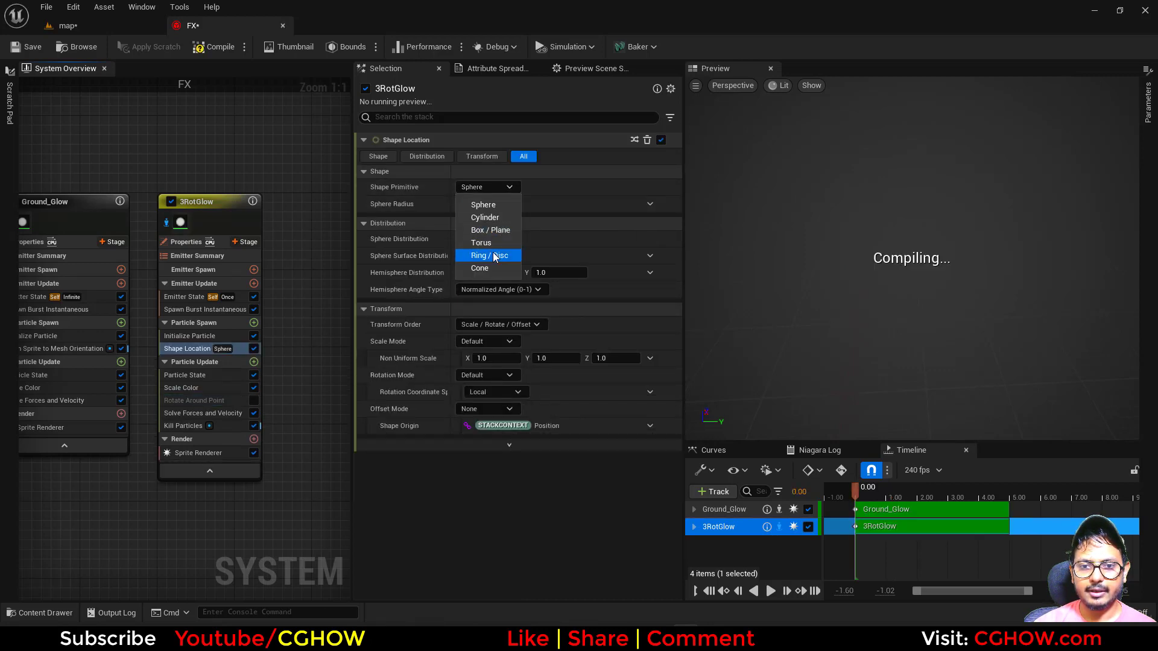
{"action": "left_click", "coordinate": [494, 255]}
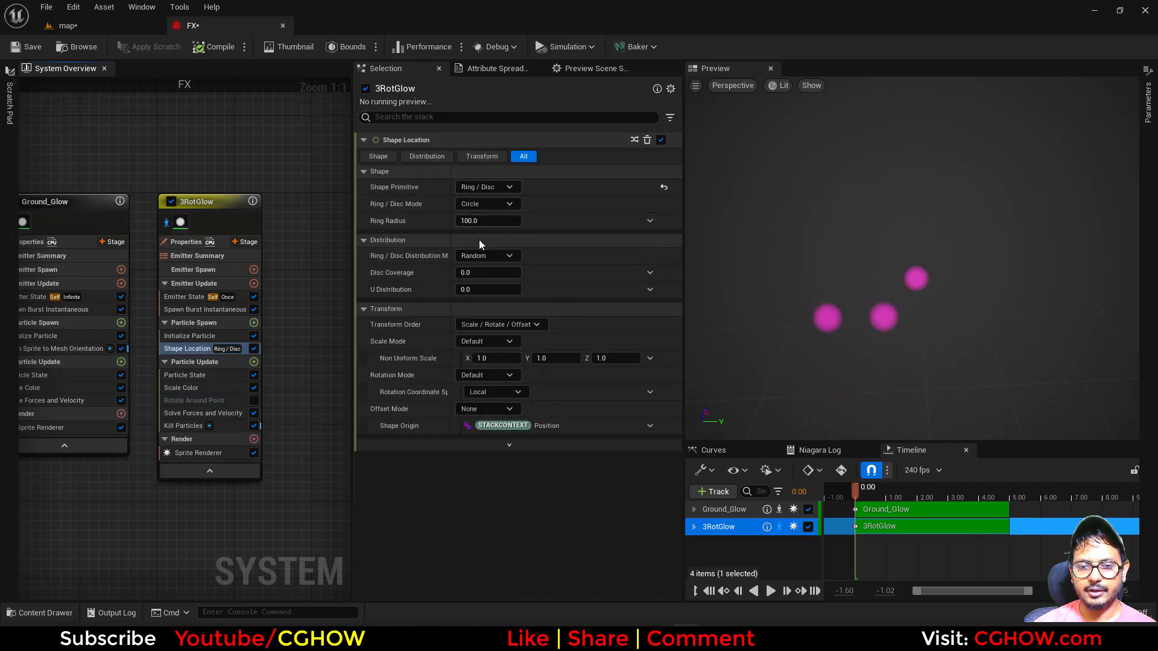
- Set Ring Radius to 150, distribution to Direct and U Position to Return Normalized Exec Index, with Normalized Index Includes One off
{"action": "left_click", "coordinate": [479, 220]}
{"action": "type", "text": "150"}
{"action": "key", "text": "Return"}
{"action": "left_click", "coordinate": [505, 259]}
{"action": "left_click", "coordinate": [497, 287]}
{"action": "left_click", "coordinate": [655, 273]}
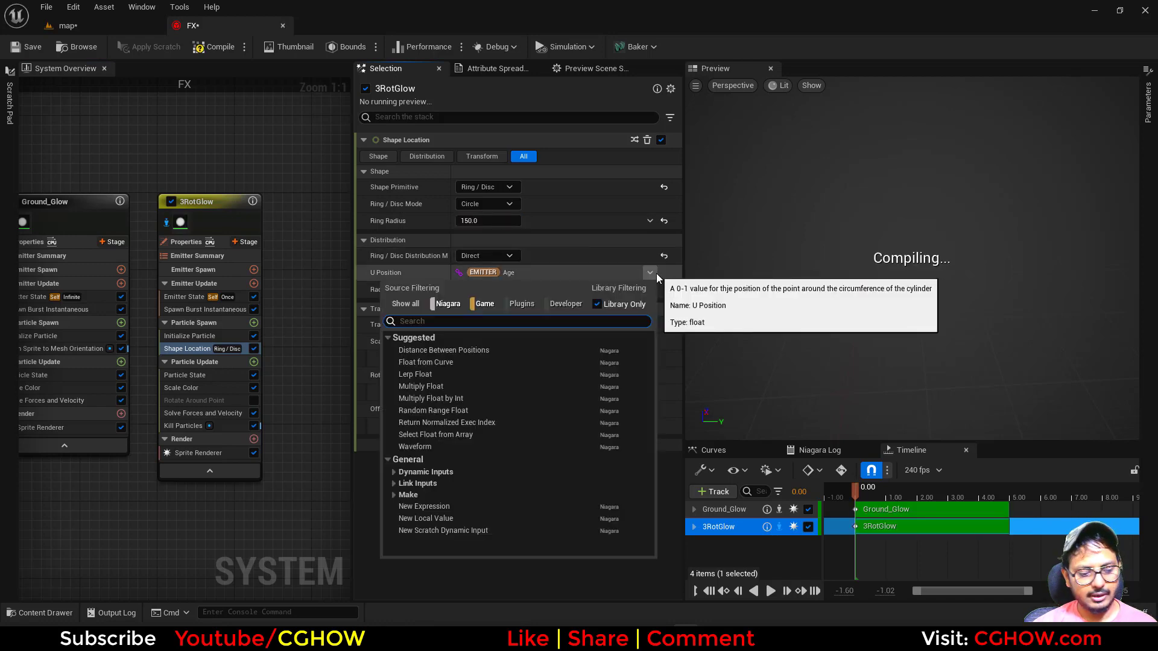
{"action": "type", "text": "exe"}
{"action": "left_click", "coordinate": [476, 351]}
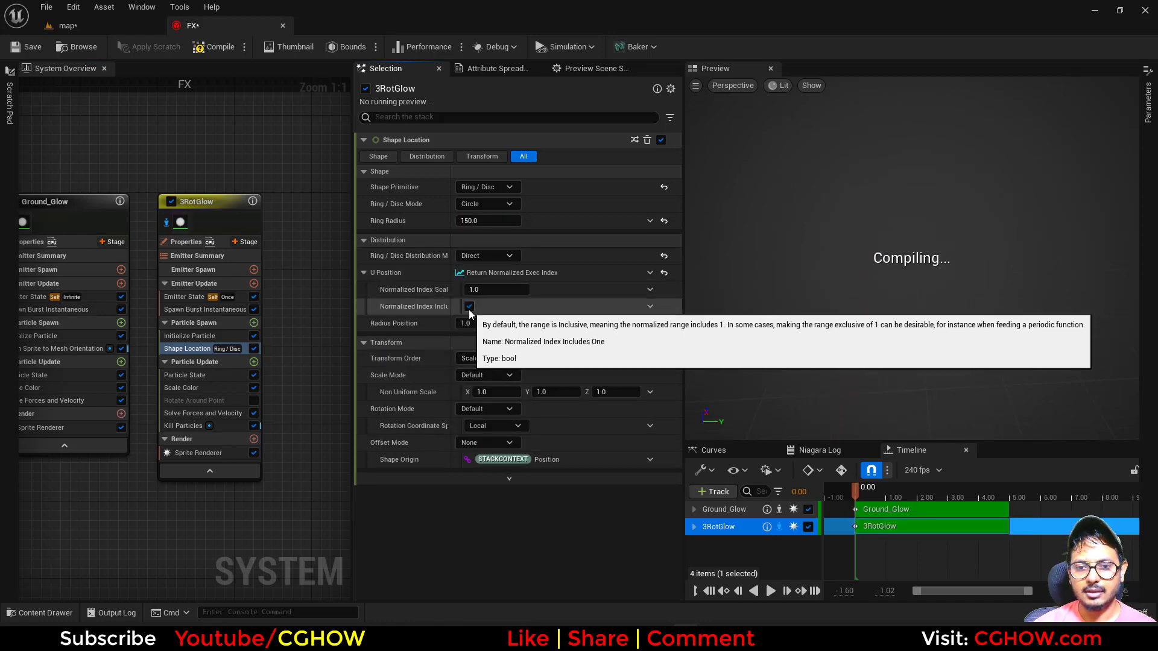
- Add a Vortex Velocity module to 3RotGlow's Particle Update, set its Velocity Amount to 5000 and play the effect
{"action": "left_click", "coordinate": [254, 362]}
{"action": "type", "text": "vor"}
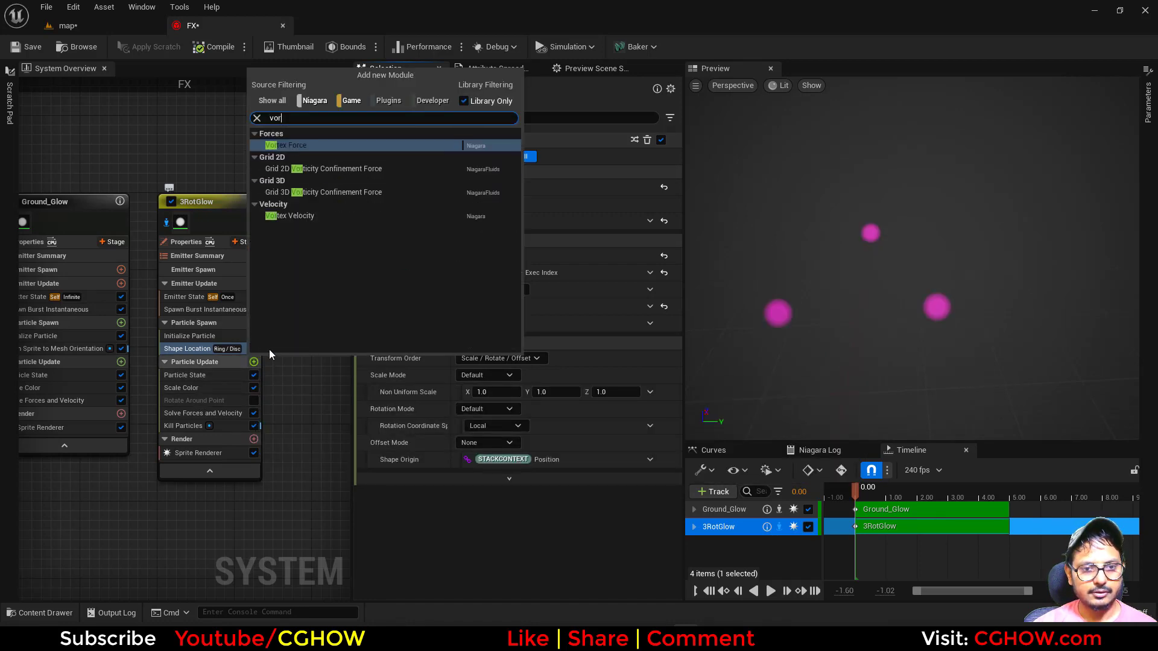
{"action": "left_click", "coordinate": [295, 216]}
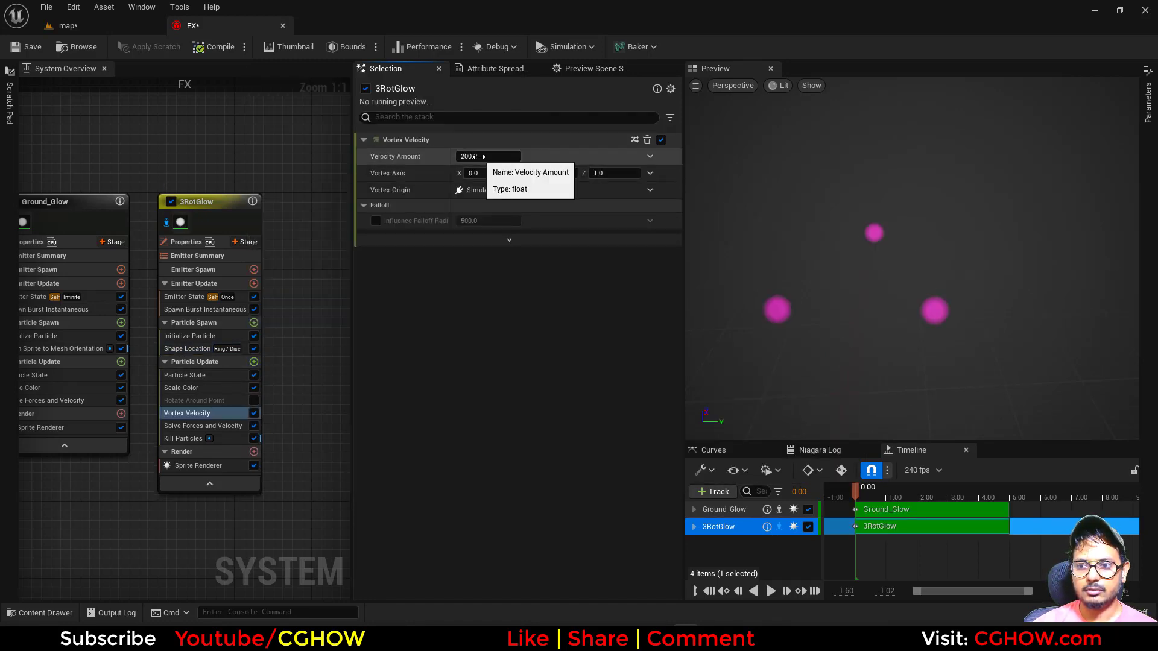
{"action": "left_click", "coordinate": [479, 157]}
{"action": "type", "text": "500"}
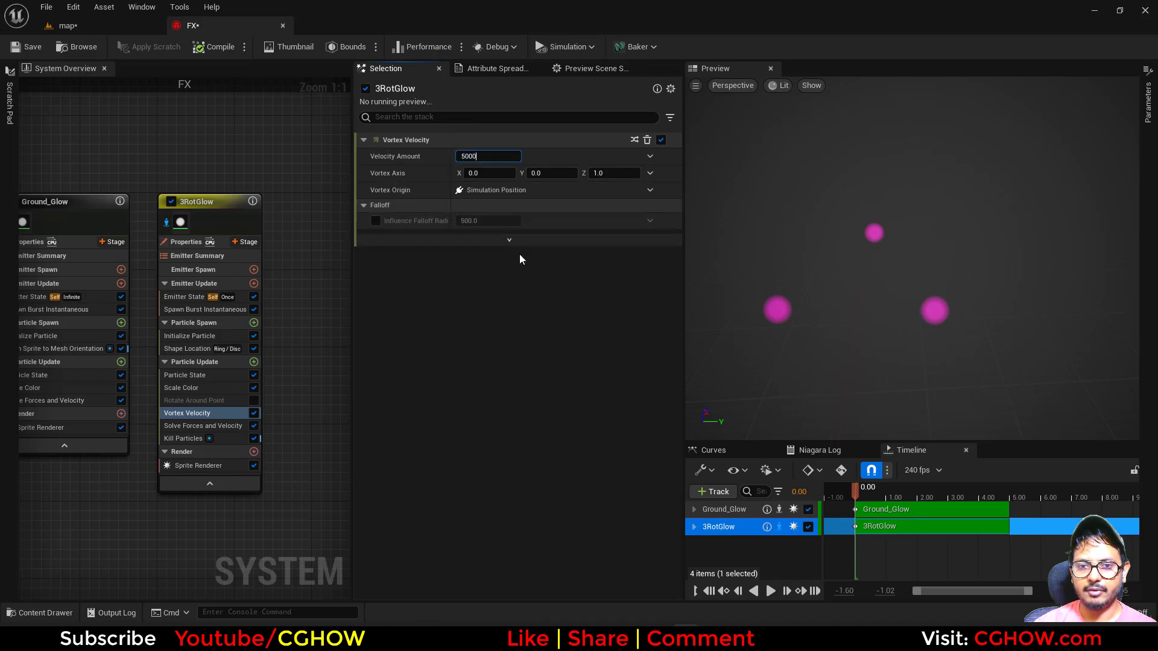
{"action": "left_click", "coordinate": [712, 594]}
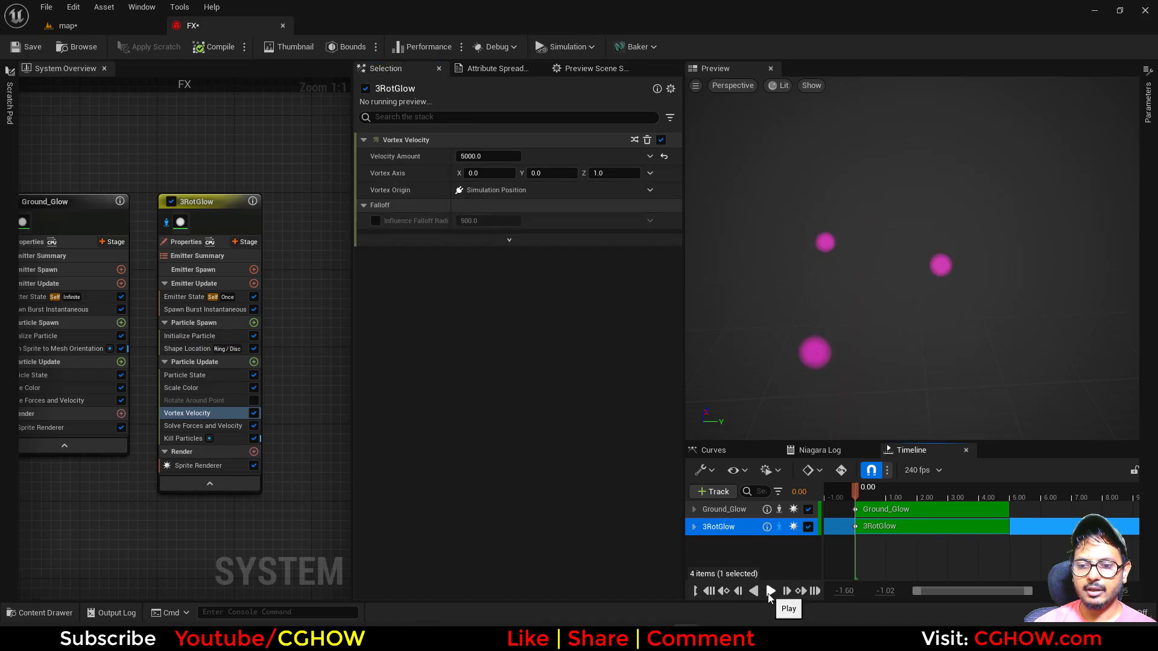
{"action": "left_click", "coordinate": [770, 593]}
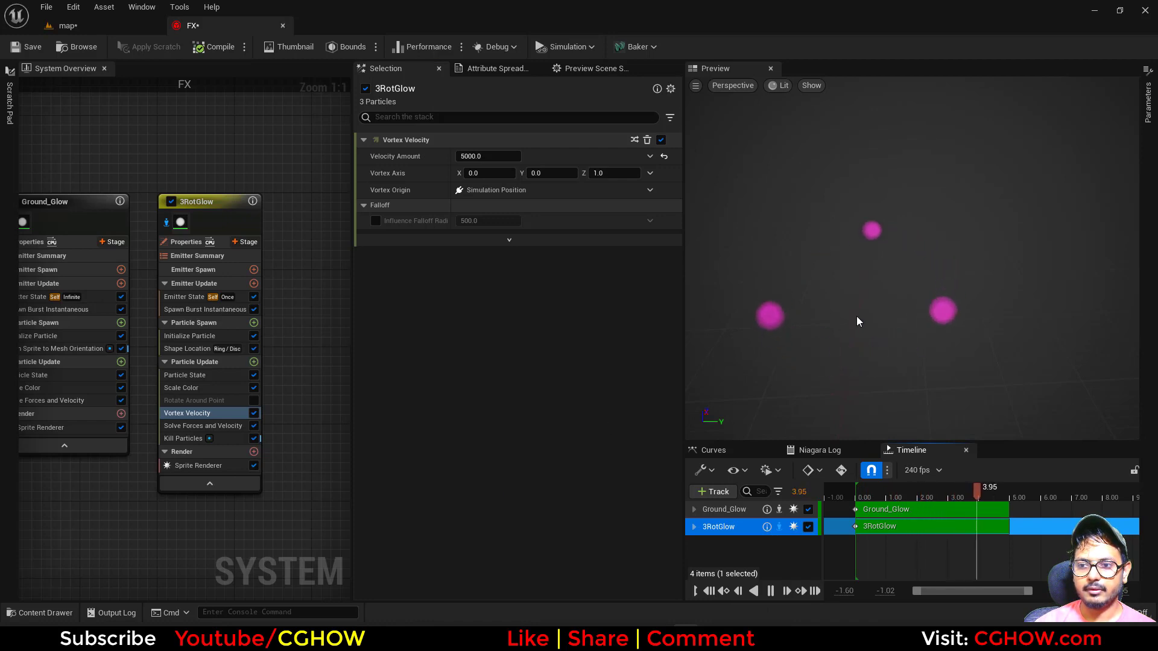
- Set the Kill Particles comparison type to A Greater Than Or Equal To B and play the effect
{"action": "left_click", "coordinate": [187, 438]}
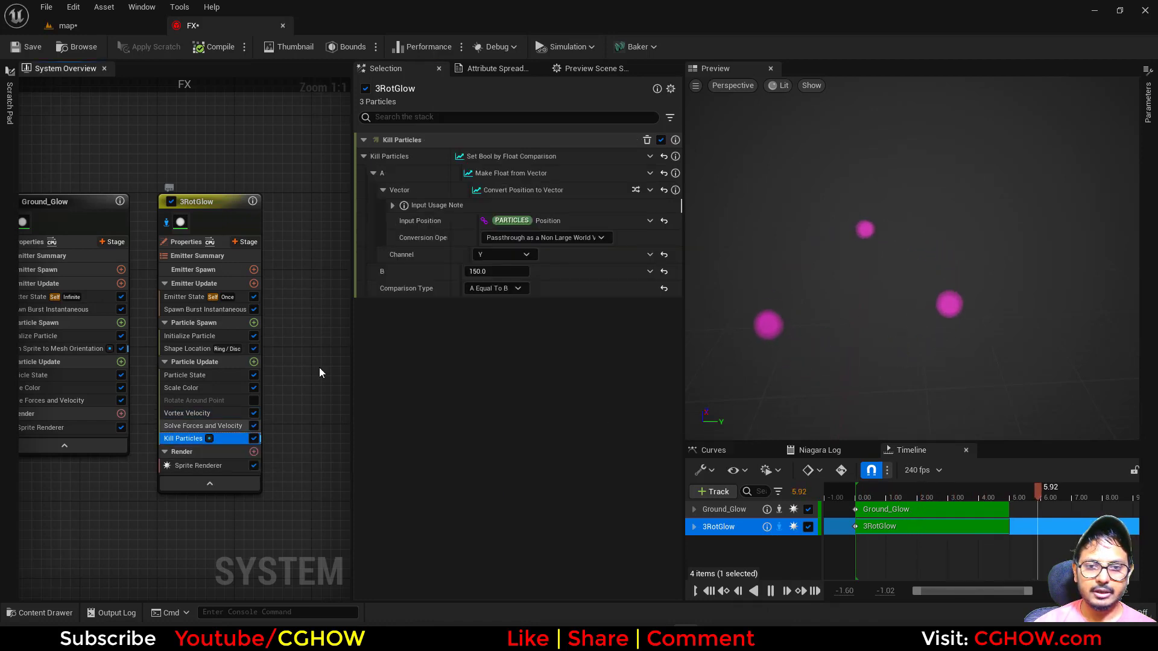
{"action": "left_click", "coordinate": [509, 288]}
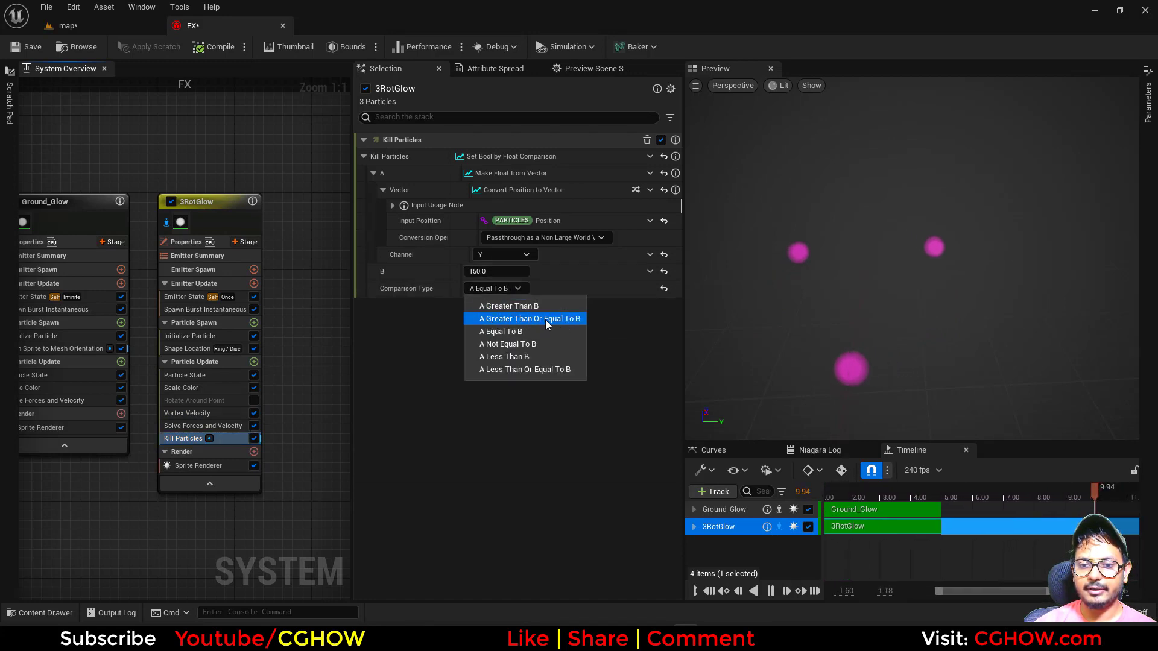
{"action": "left_click", "coordinate": [465, 408]}
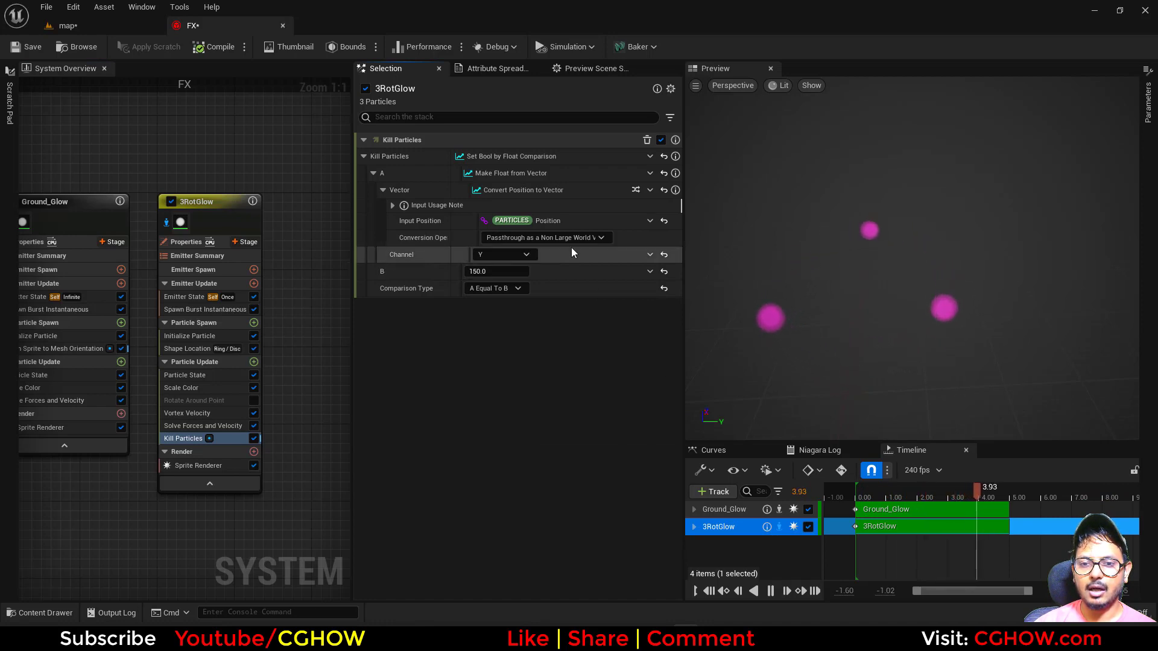
{"action": "left_click", "coordinate": [495, 289]}
{"action": "left_click", "coordinate": [534, 320]}
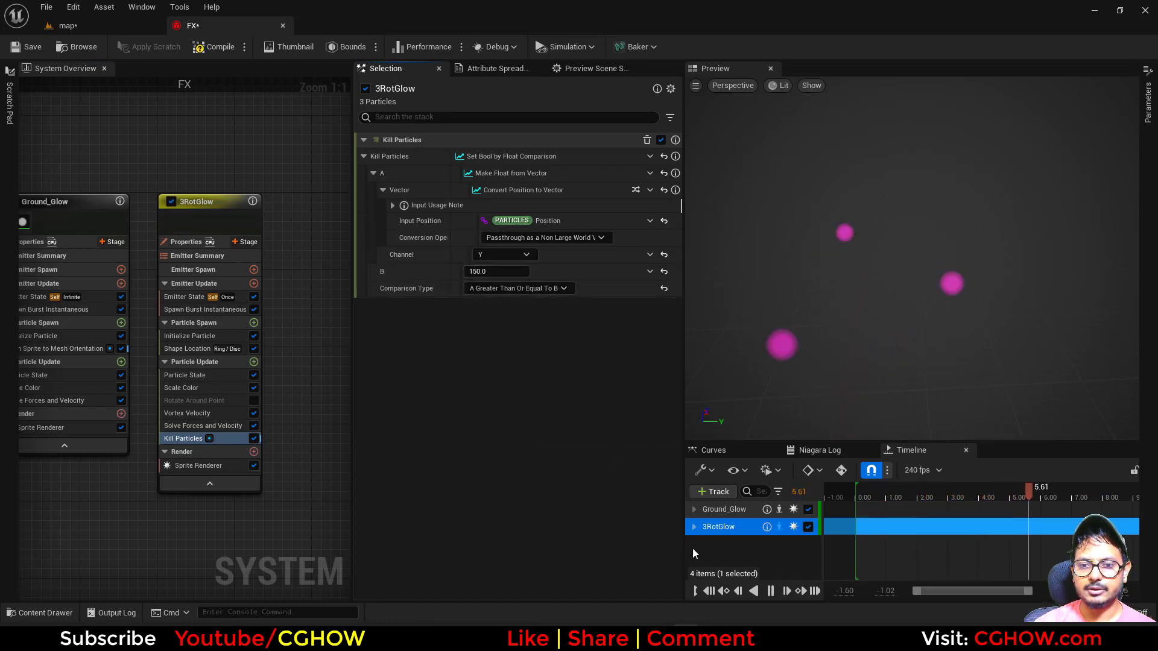
{"action": "left_click", "coordinate": [770, 591]}
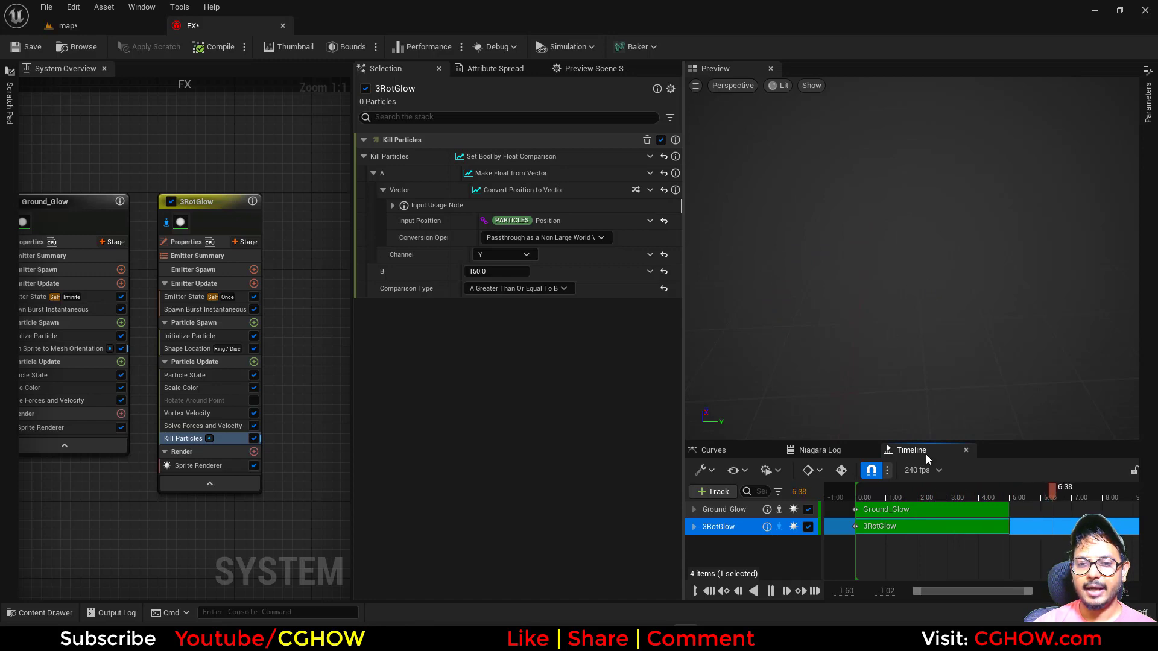
- Save the FX system, switch to the map level and run the simulation to check the glows around the character
{"action": "left_click", "coordinate": [19, 47]}
{"action": "left_click", "coordinate": [69, 25]}
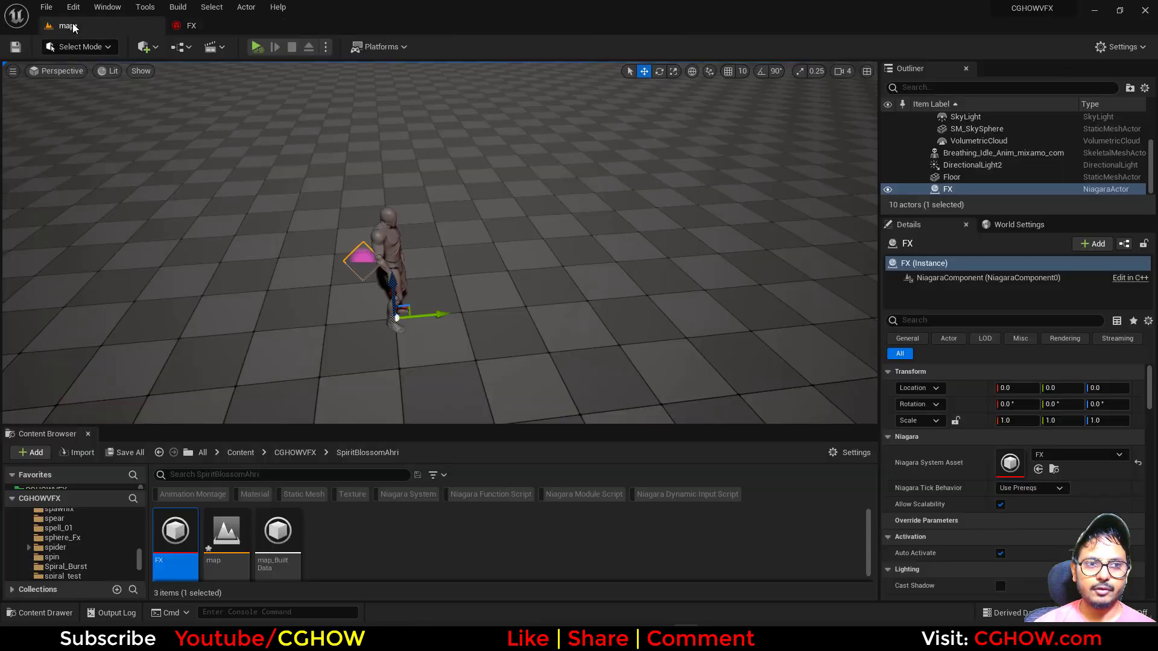
{"action": "left_click", "coordinate": [256, 46]}
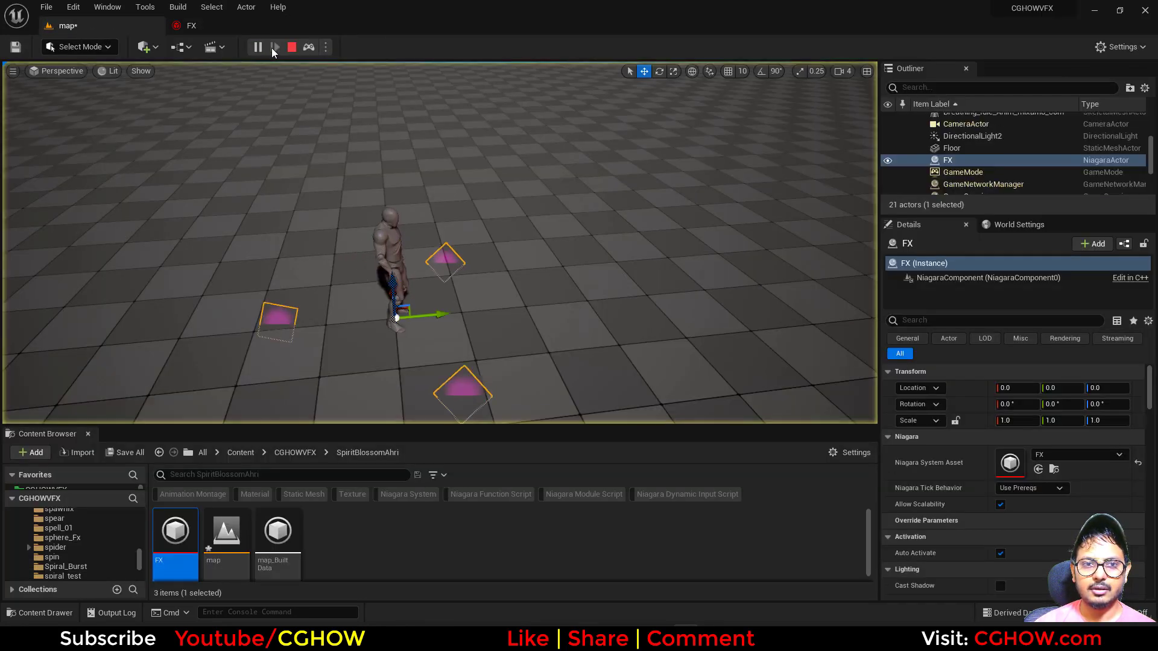
{"action": "left_click", "coordinate": [291, 47]}
- In FX, set Shape Location's Offset Mode to Default with a Z offset of 150, and play the map level
{"action": "left_click", "coordinate": [222, 23]}
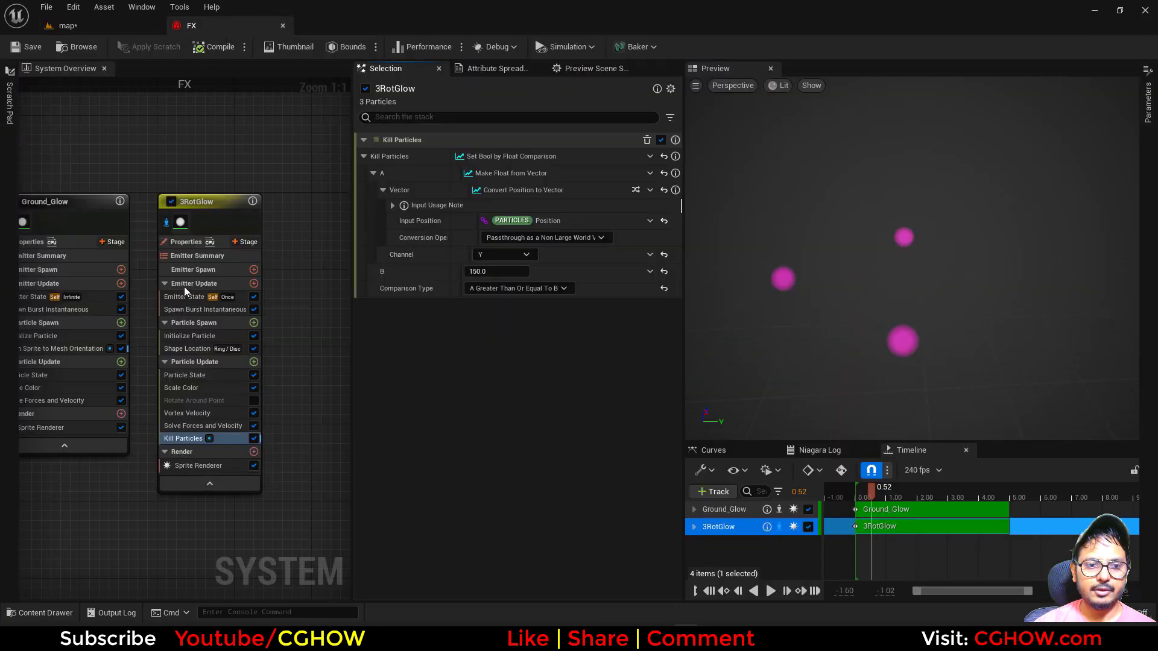
{"action": "left_click", "coordinate": [176, 349]}
{"action": "left_click", "coordinate": [473, 527]}
{"action": "left_click", "coordinate": [487, 547]}
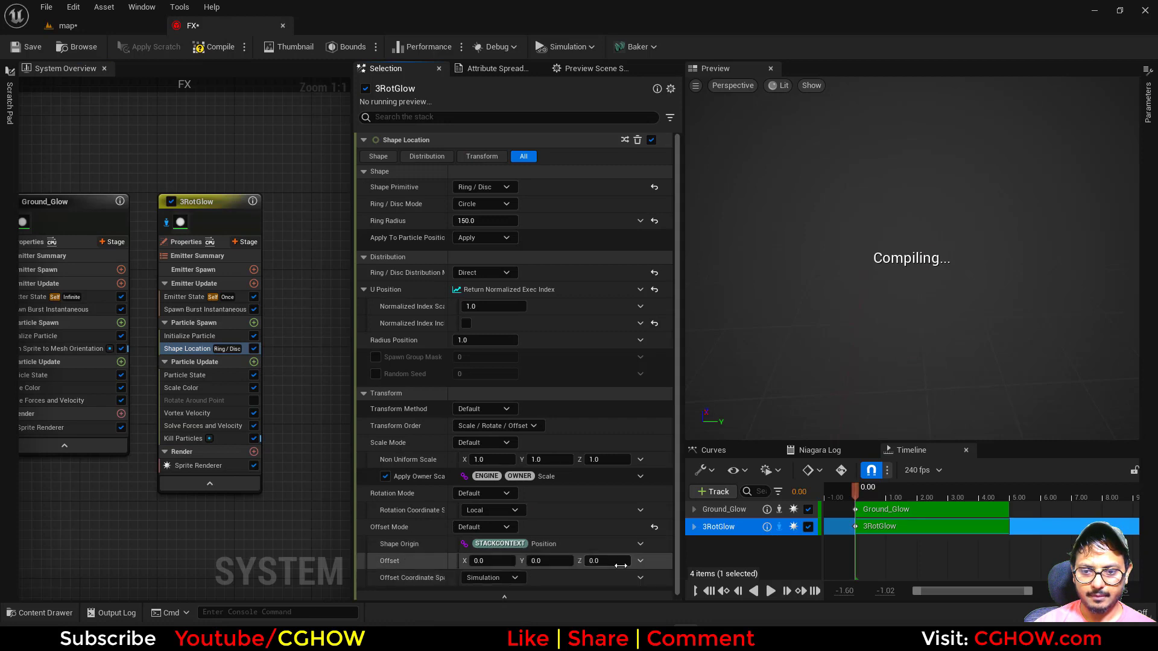
{"action": "left_click", "coordinate": [621, 565]}
{"action": "type", "text": "150"}
{"action": "key", "text": "Return"}
{"action": "left_click", "coordinate": [92, 32]}
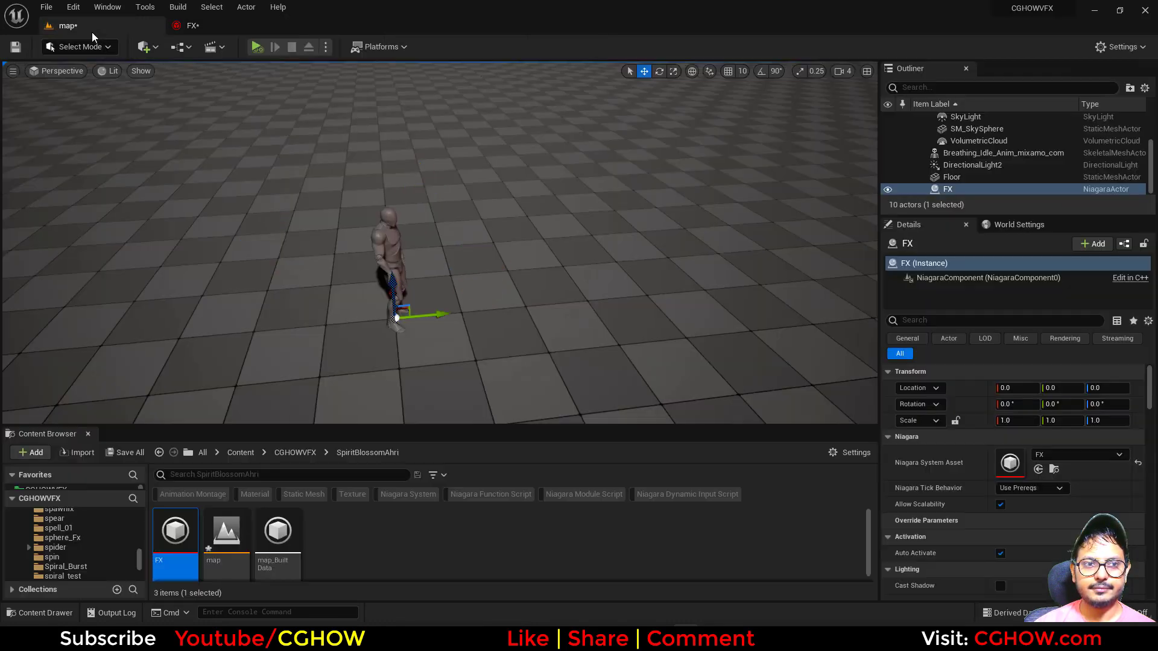
{"action": "left_click", "coordinate": [260, 47]}
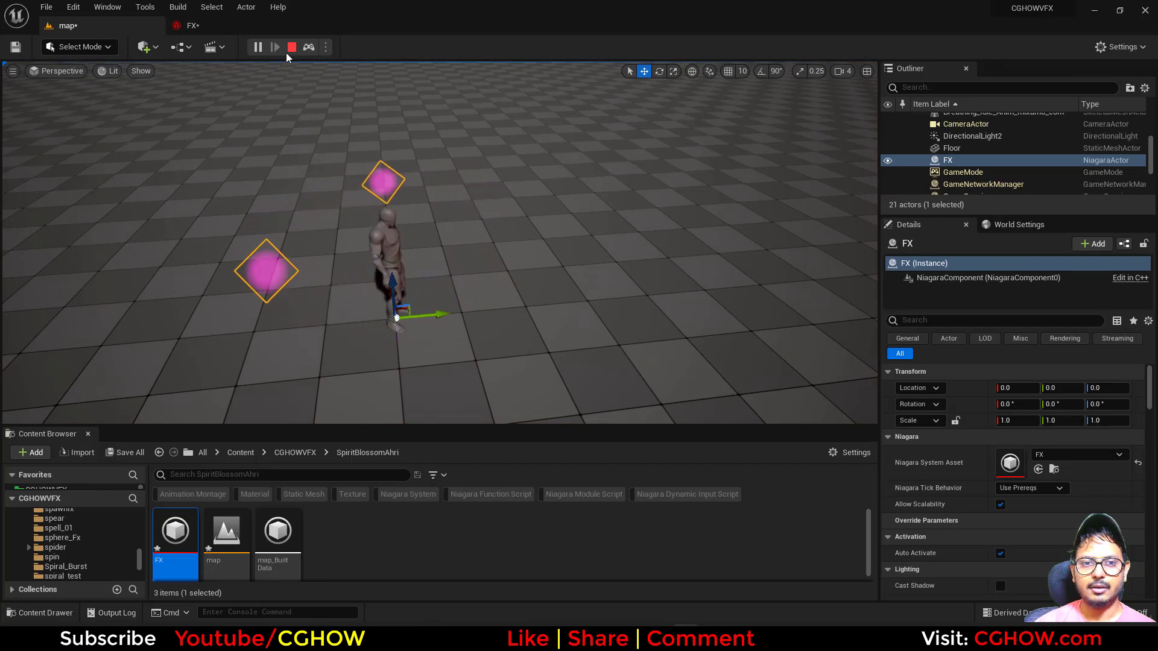
- Set Vortex Velocity's Velocity Amount to 20000 and play the map level to check the rotation
{"action": "left_click", "coordinate": [192, 25]}
{"action": "left_click", "coordinate": [187, 413]}
{"action": "left_click", "coordinate": [471, 156]}
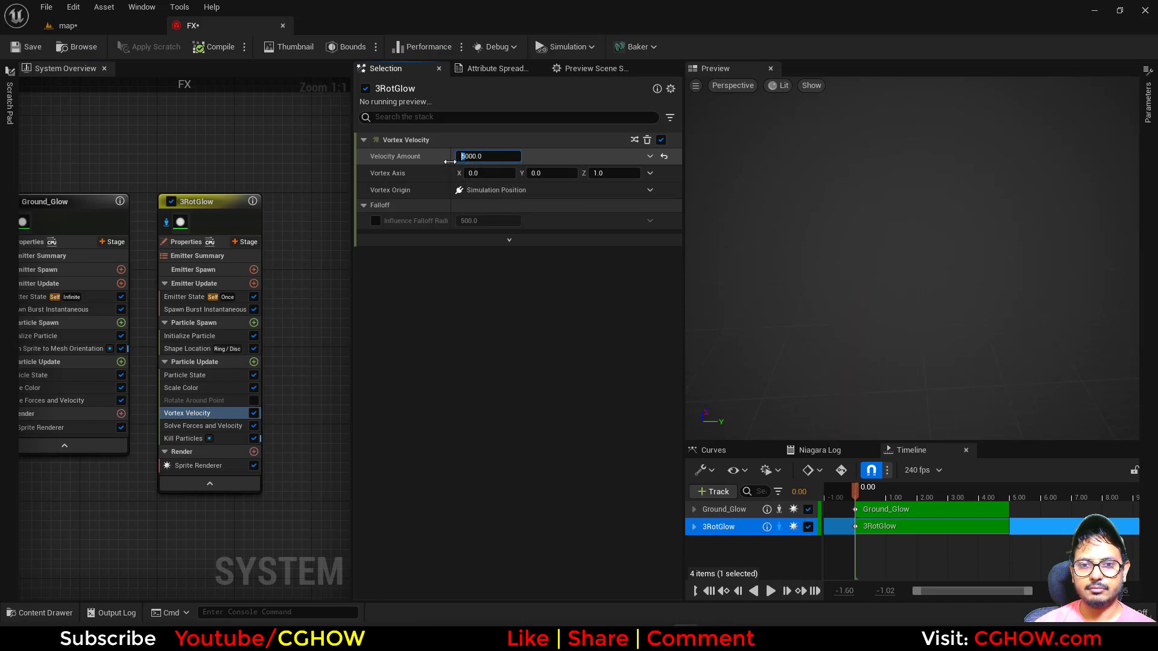
{"action": "left_click", "coordinate": [91, 26]}
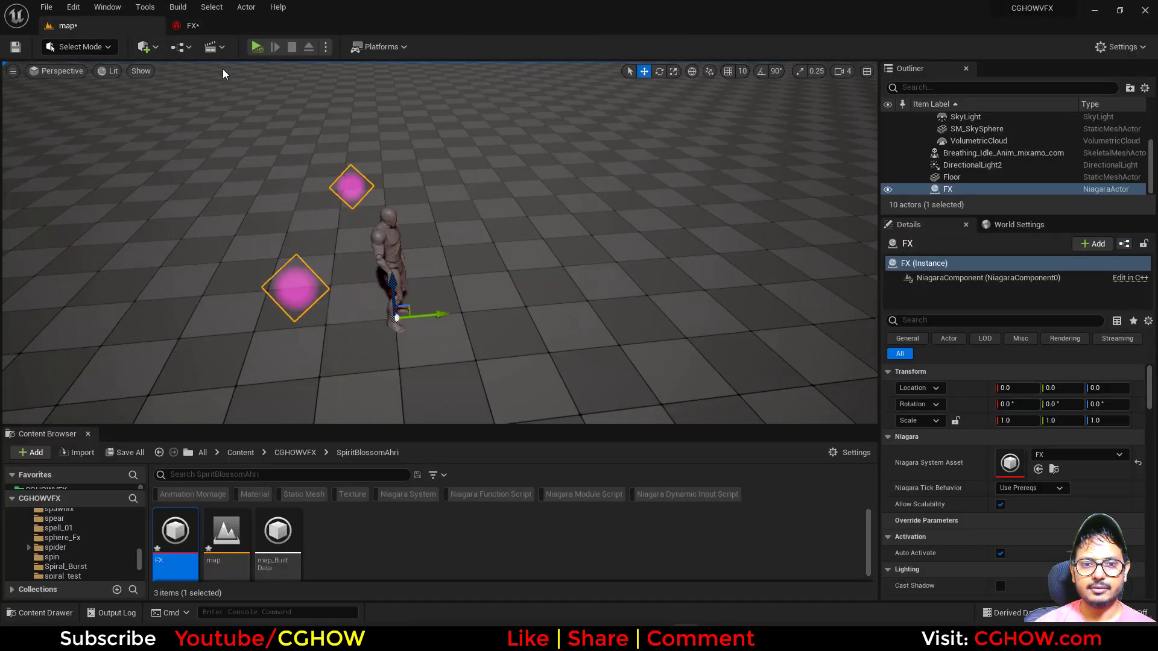
{"action": "left_click", "coordinate": [255, 46]}
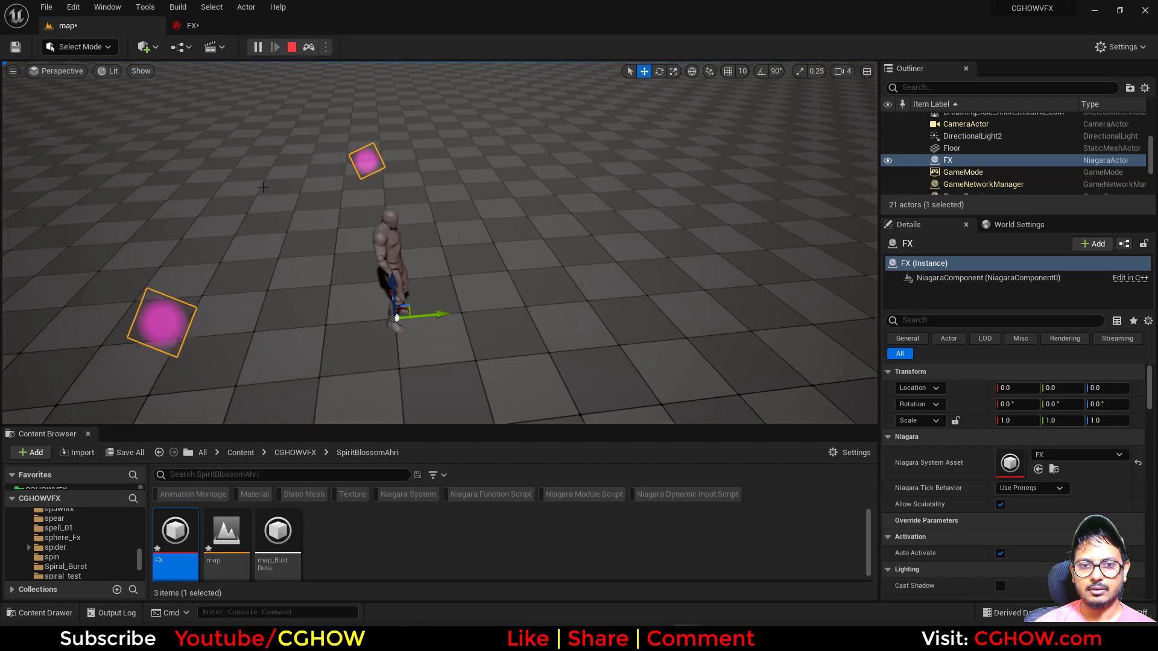
{"action": "left_click", "coordinate": [293, 46]}
- Return to FX, disable Vortex Velocity and add the CGHOW Spin module to 3RotGlow's Particle Update
{"action": "left_click", "coordinate": [216, 25]}
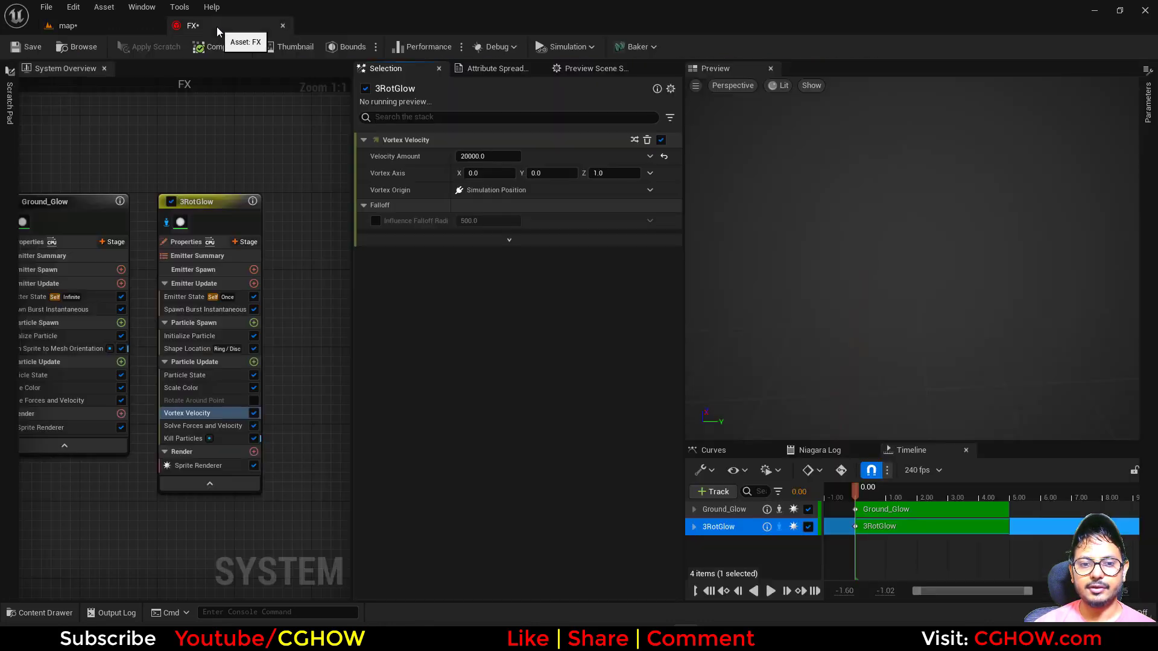
{"action": "left_click", "coordinate": [254, 414]}
{"action": "left_click", "coordinate": [253, 362]}
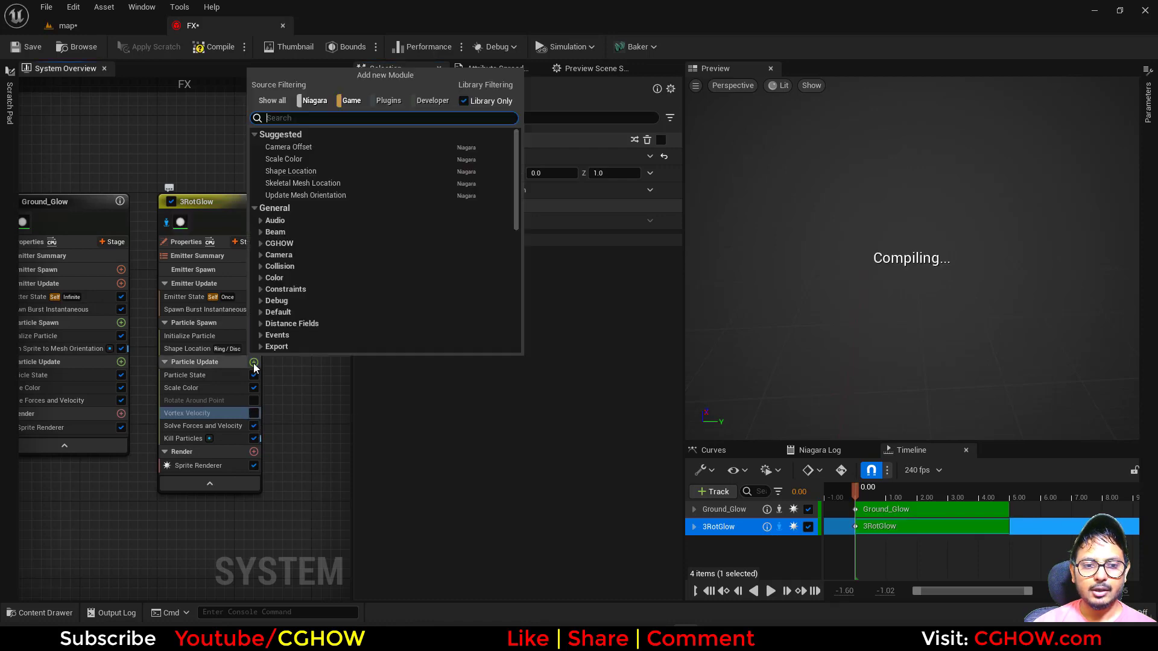
{"action": "type", "text": "spi"}
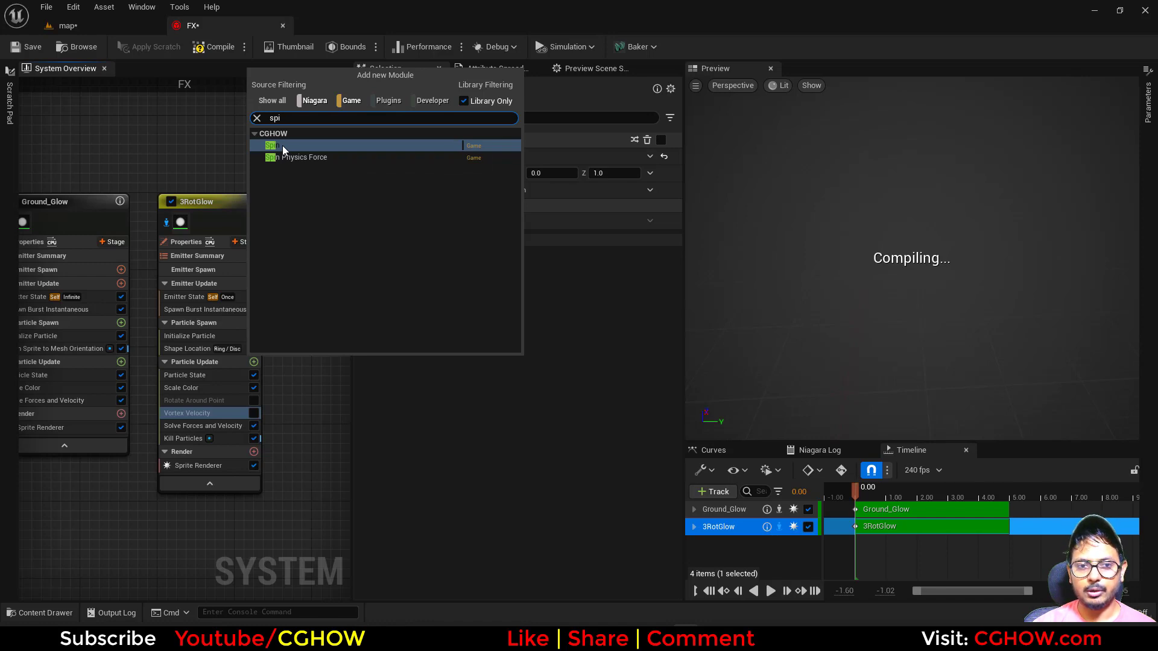
{"action": "left_click", "coordinate": [282, 146]}
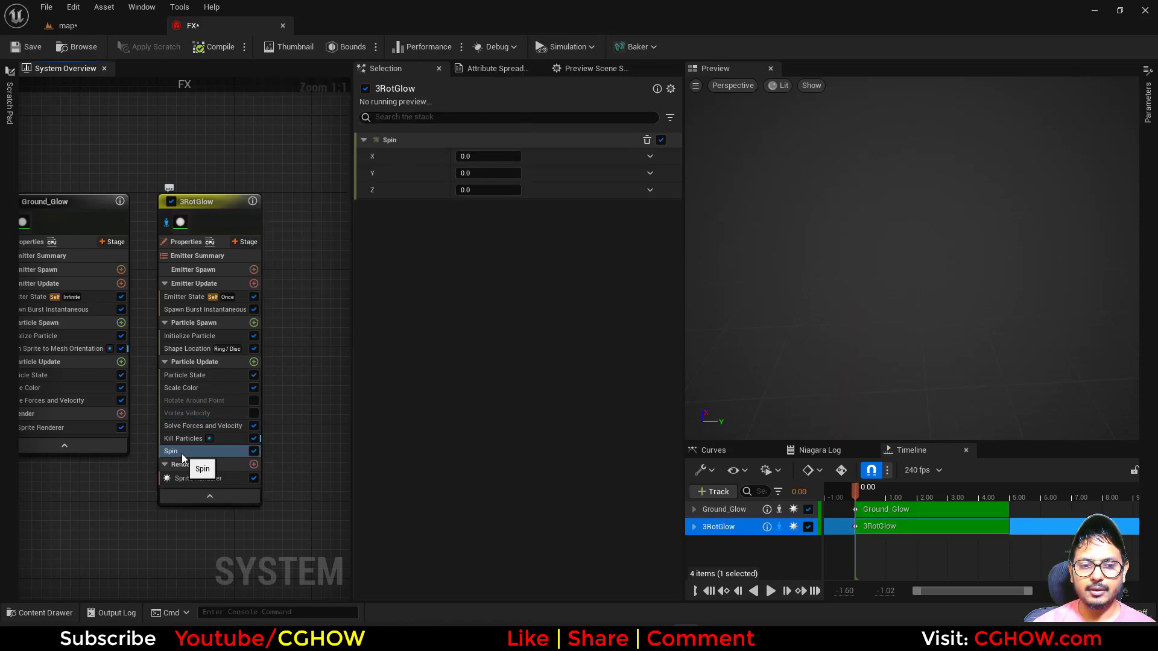
- Open the Spin module's script and examine its node graph from Map Get through to Map Set
{"action": "double_click", "coordinate": [182, 454]}
{"action": "left_click_drag", "start_coordinate": [463, 191], "coordinate": [613, 287]}
{"action": "left_click_drag", "start_coordinate": [618, 278], "coordinate": [356, 227]}
{"action": "right_click_drag", "start_coordinate": [503, 304], "coordinate": [370, 284]}
{"action": "right_click_drag", "start_coordinate": [899, 250], "coordinate": [626, 263]}
{"action": "left_click_drag", "start_coordinate": [796, 160], "coordinate": [586, 227]}
{"action": "left_click_drag", "start_coordinate": [591, 232], "coordinate": [1017, 184]}
{"action": "right_click_drag", "start_coordinate": [638, 310], "coordinate": [699, 271]}
{"action": "scroll", "coordinate": [635, 294], "scroll_direction": "down", "scroll_amount": 1}
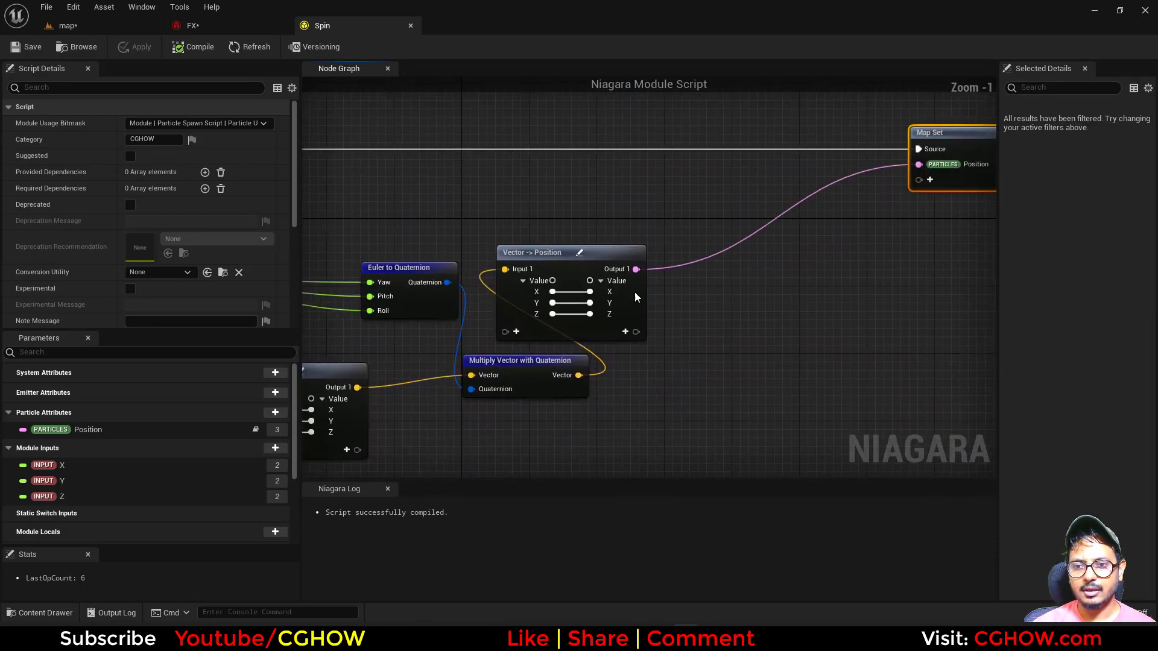
- Spread the Spin graph's nodes apart, trace the Euler to Quaternion and Multiply Vector with Quaternion connections, and close the script
{"action": "left_click_drag", "start_coordinate": [636, 293], "coordinate": [838, 328]}
{"action": "right_click_drag", "start_coordinate": [384, 347], "coordinate": [643, 336]}
{"action": "mouse_move", "coordinate": [412, 307]}
{"action": "right_mouse_down"}
{"action": "mouse_move", "coordinate": [567, 315]}
{"action": "mouse_move", "coordinate": [418, 304]}
{"action": "right_mouse_up"}
{"action": "scroll", "coordinate": [492, 243], "scroll_direction": "up", "scroll_amount": 1}
{"action": "right_click_drag", "start_coordinate": [757, 420], "coordinate": [525, 407]}
{"action": "left_click_drag", "start_coordinate": [682, 370], "coordinate": [683, 375]}
{"action": "right_click_drag", "start_coordinate": [641, 352], "coordinate": [660, 360]}
{"action": "right_click_drag", "start_coordinate": [546, 264], "coordinate": [600, 289]}
{"action": "right_click_drag", "start_coordinate": [559, 340], "coordinate": [733, 351]}
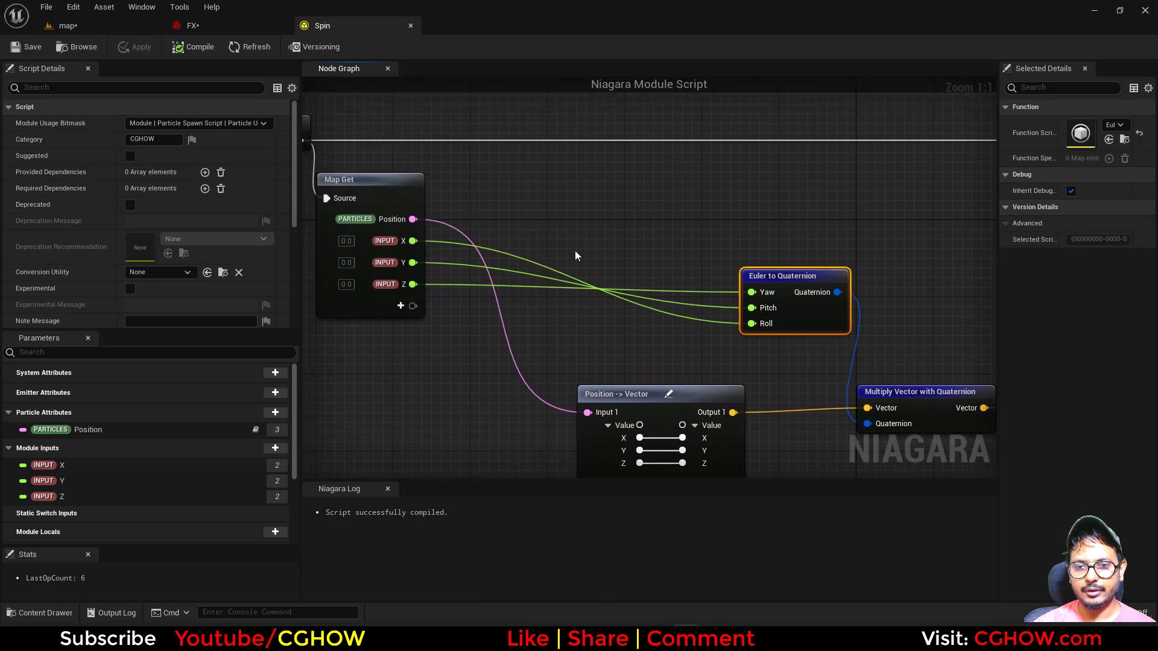
{"action": "right_click_drag", "start_coordinate": [865, 345], "coordinate": [543, 316]}
{"action": "right_click_drag", "start_coordinate": [821, 326], "coordinate": [418, 373]}
{"action": "scroll", "coordinate": [537, 314], "scroll_direction": "down", "scroll_amount": 2}
{"action": "right_click_drag", "start_coordinate": [536, 313], "coordinate": [754, 260]}
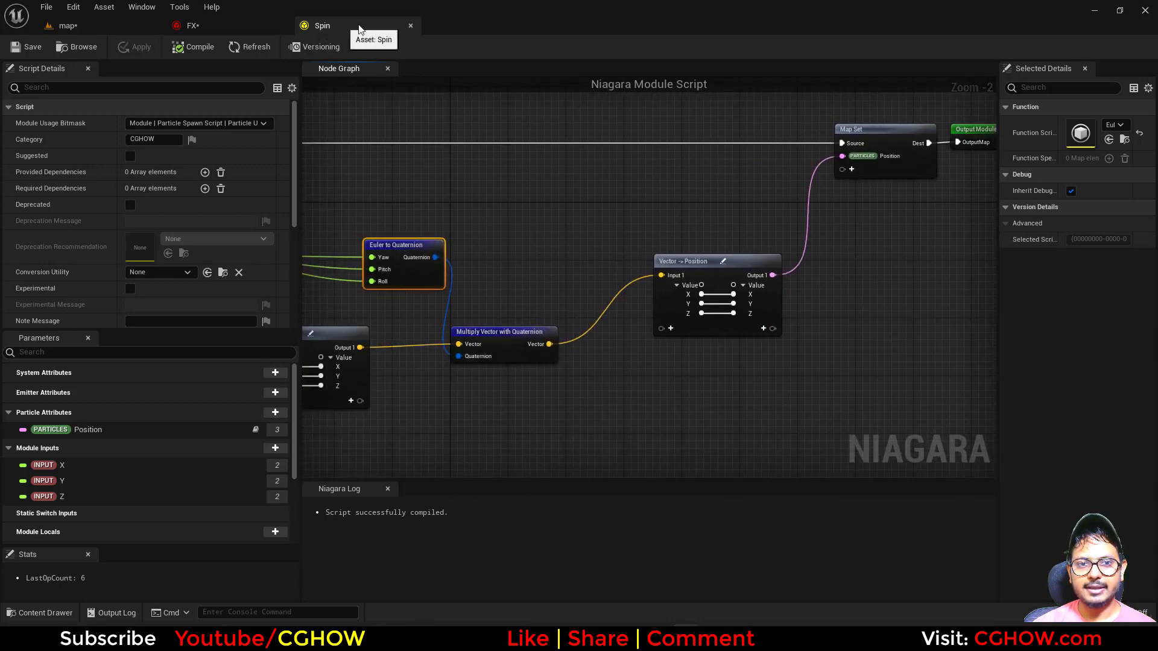
{"action": "scroll", "coordinate": [627, 254], "scroll_direction": "down", "scroll_amount": 1}
{"action": "right_click_drag", "start_coordinate": [505, 264], "coordinate": [635, 287]}
{"action": "scroll", "coordinate": [692, 284], "scroll_direction": "down", "scroll_amount": 1}
{"action": "middle_click", "coordinate": [342, 26]}
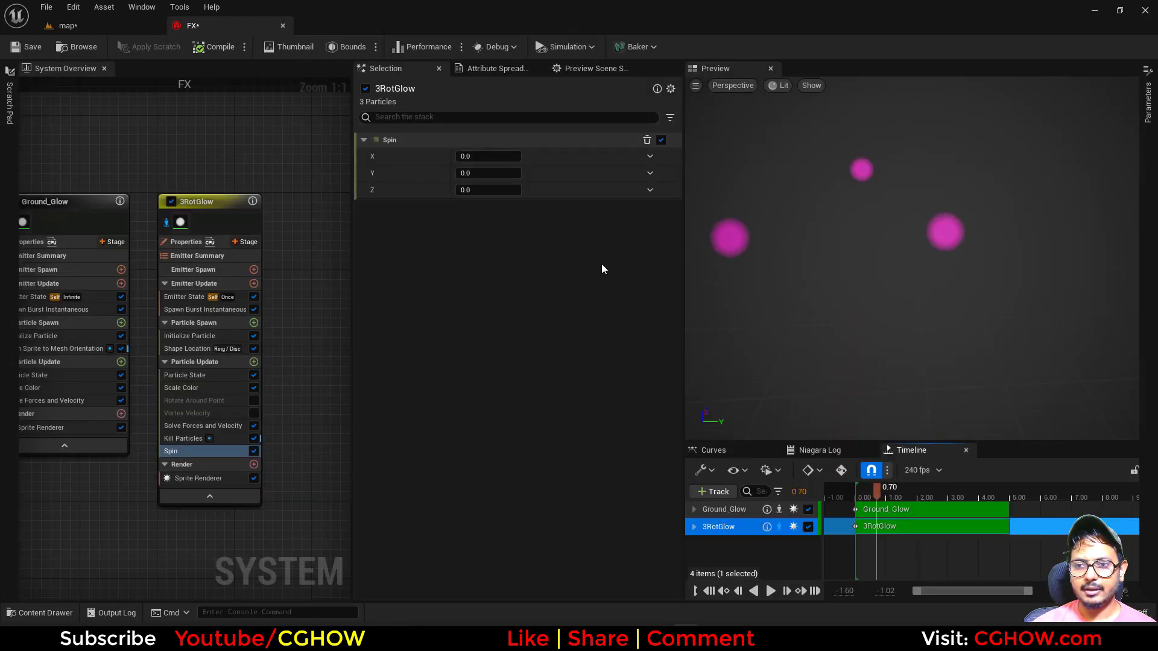
- Set Spin's Z value to Multiply Float with input A linked to Emitter Age
{"action": "left_click_drag", "start_coordinate": [482, 190], "coordinate": [519, 190]}
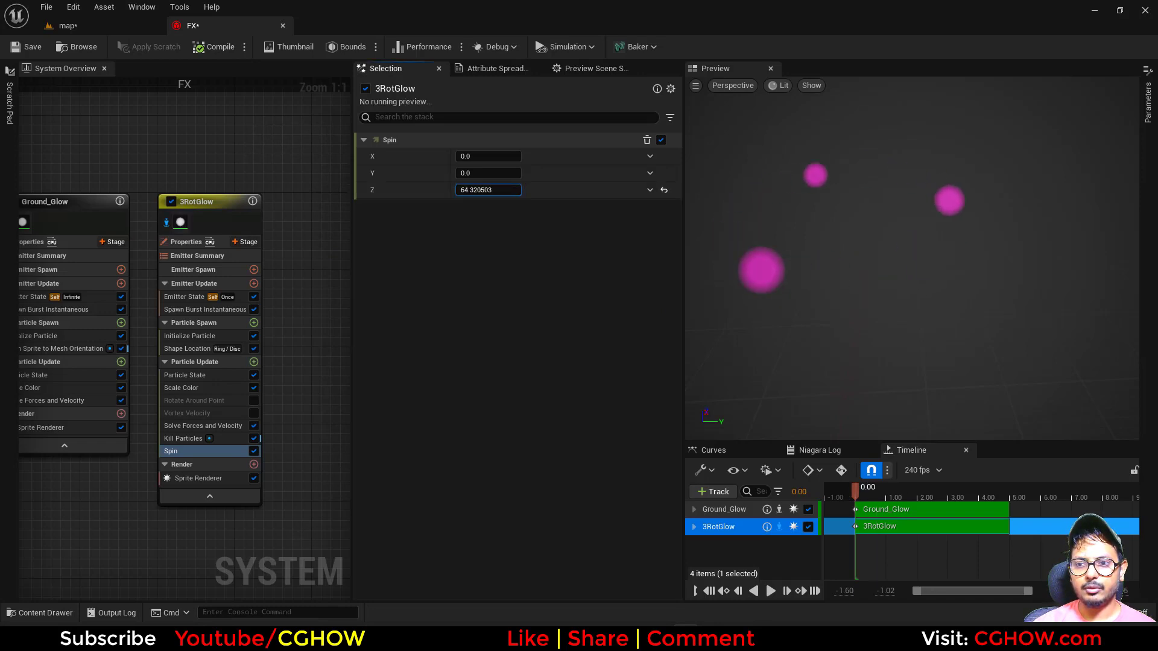
{"action": "left_click", "coordinate": [652, 189]}
{"action": "type", "text": "mul"}
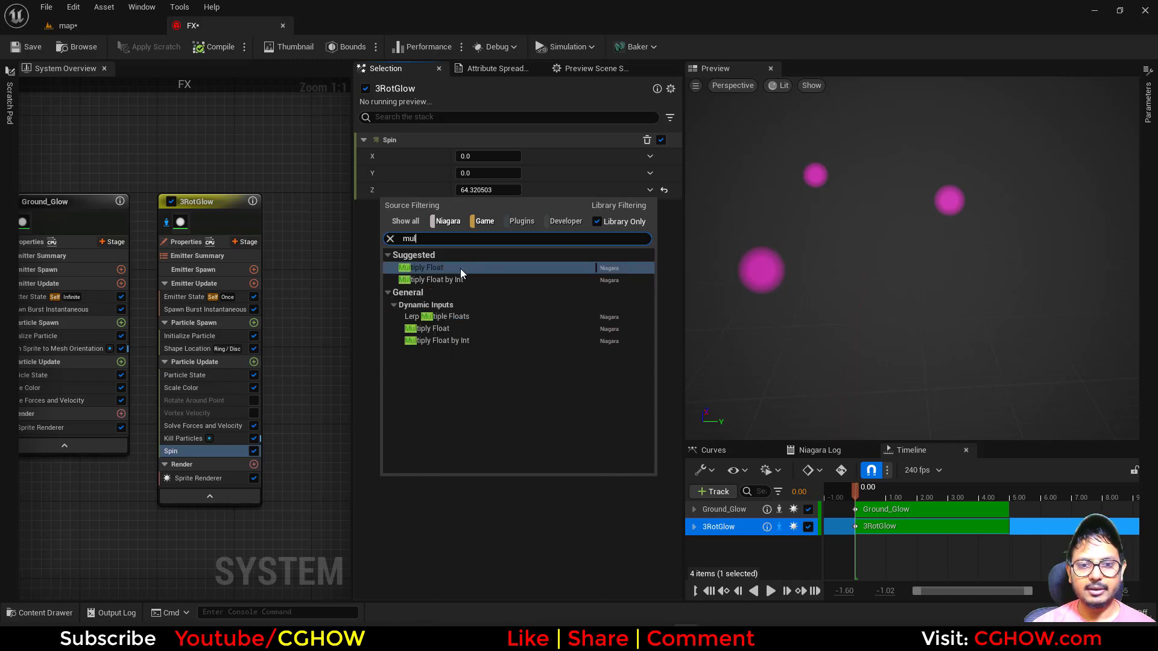
{"action": "left_click", "coordinate": [443, 268]}
{"action": "left_click", "coordinate": [650, 207]}
{"action": "type", "text": "age"}
{"action": "left_click", "coordinate": [453, 293]}
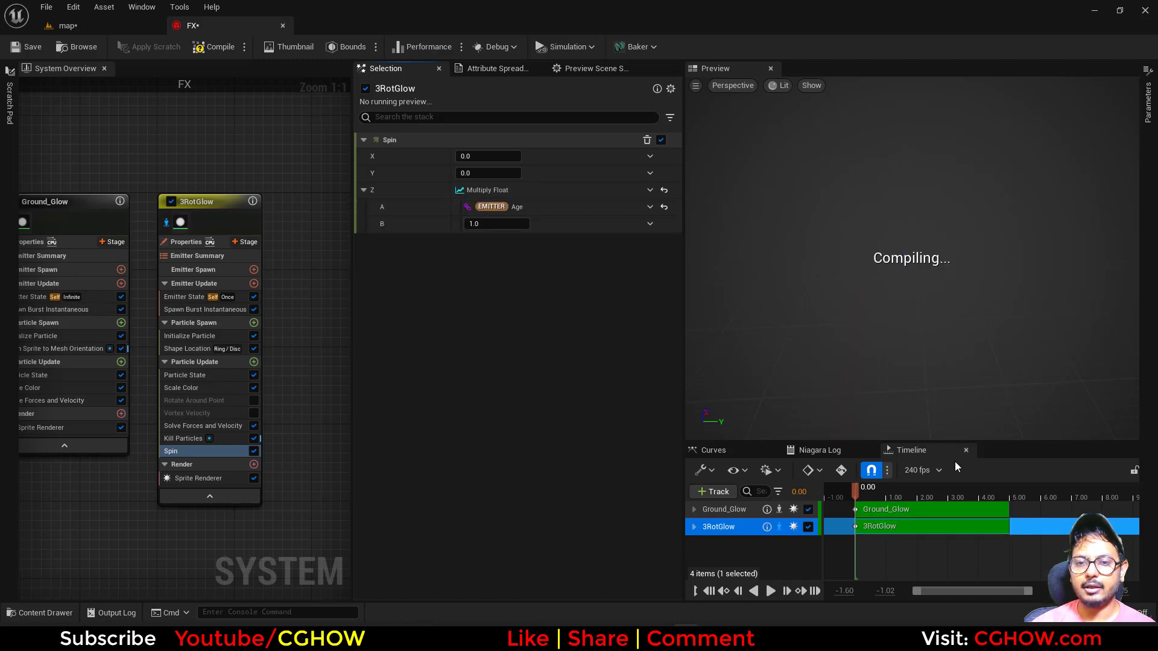
- Set multiplier B of Spin's Z to 5 and move the Spin module above Solve Forces and Velocity
{"action": "left_click", "coordinate": [496, 224]}
{"action": "type", "text": "5"}
{"action": "key", "text": "Return"}
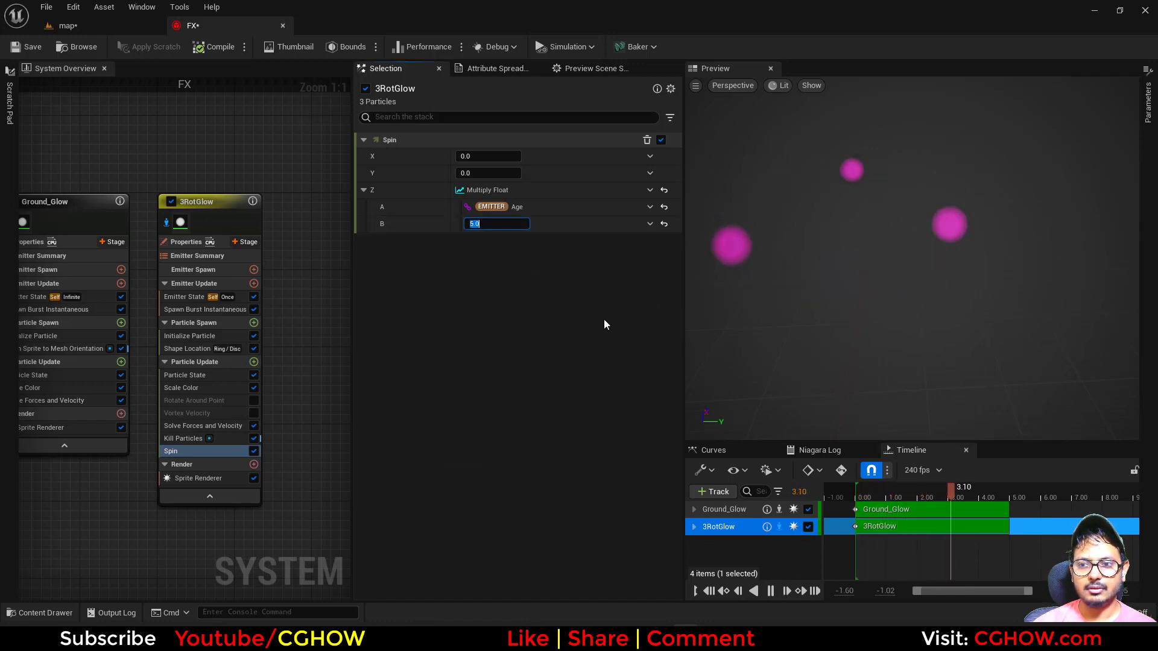
{"action": "left_click_drag", "start_coordinate": [181, 453], "coordinate": [189, 425]}
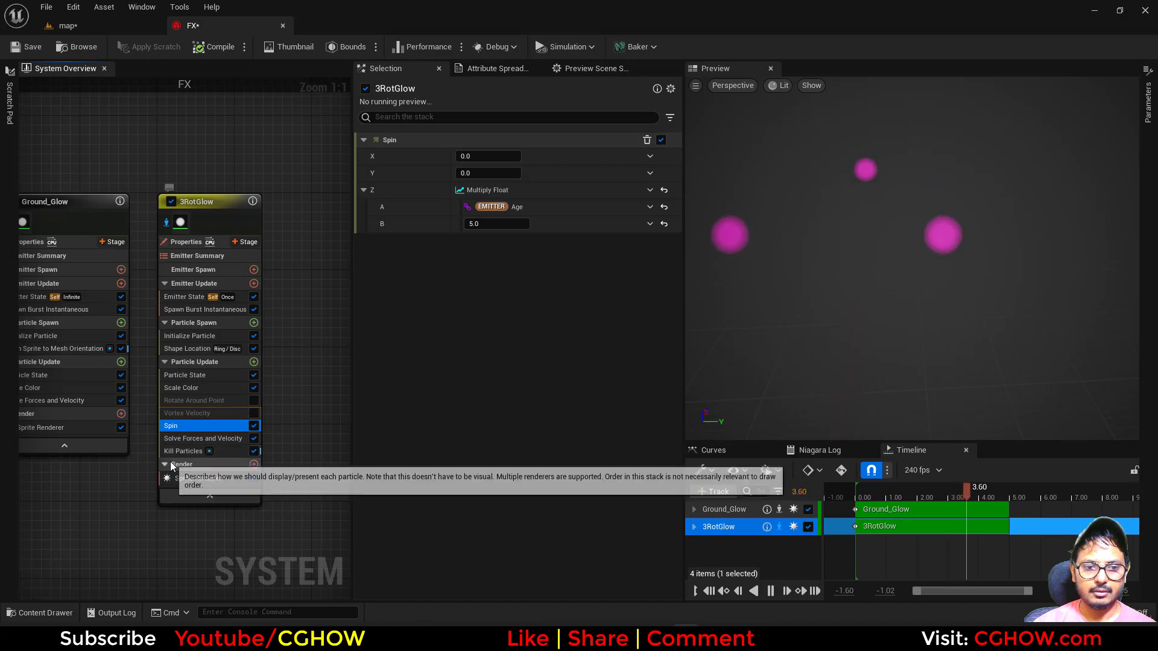
- Set the Kill Particles comparison type to A Equal To B
{"action": "left_click", "coordinate": [183, 451]}
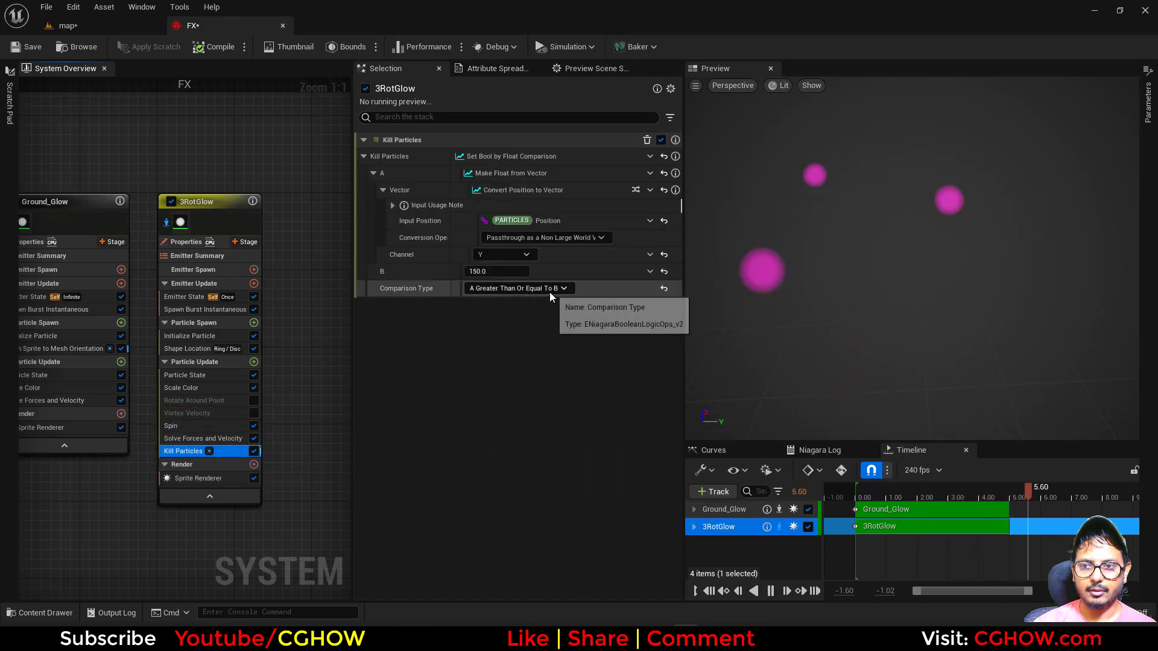
{"action": "left_click", "coordinate": [552, 290]}
{"action": "left_click", "coordinate": [533, 332]}
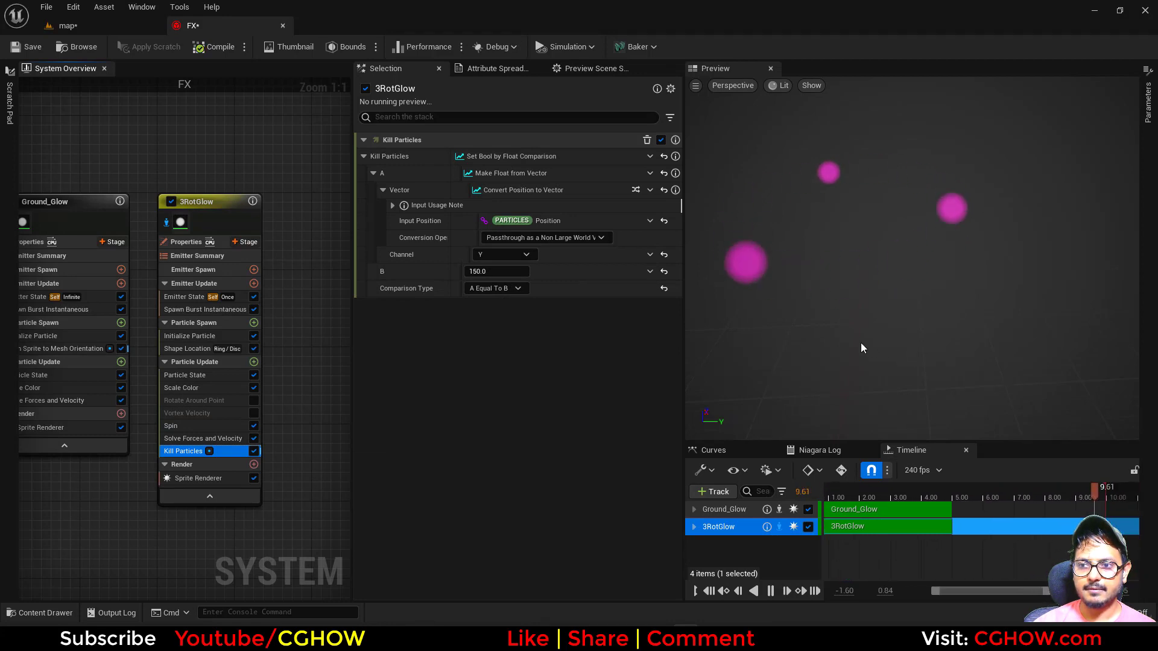
- Set multiplier B of Spin's Z to 1
{"action": "left_click", "coordinate": [182, 425]}
{"action": "left_click", "coordinate": [496, 223]}
{"action": "type", "text": "1"}
{"action": "key", "text": "Return"}
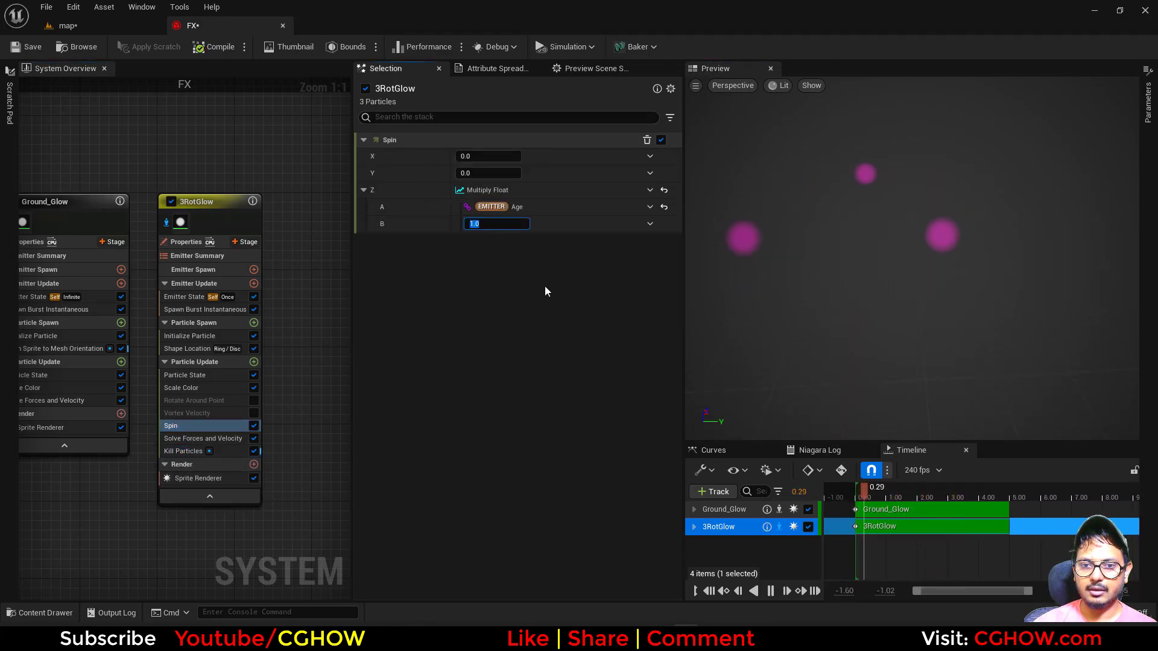
- Set multiplier B of Spin's Z to 2
{"action": "type", "text": "2"}
{"action": "key", "text": "Return"}
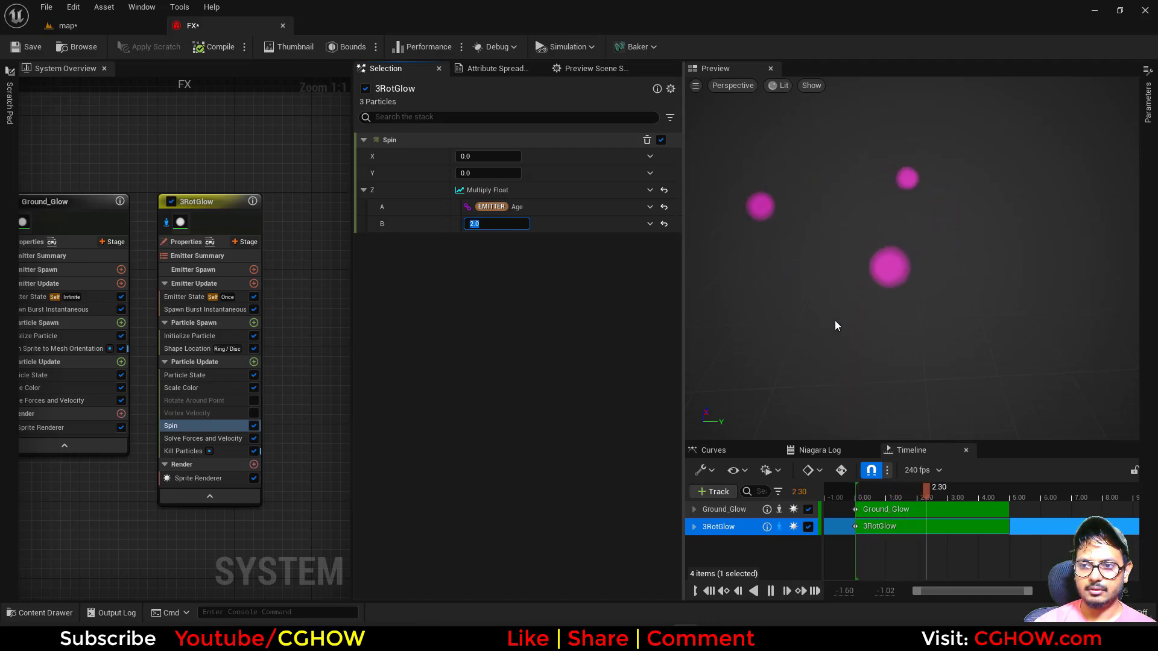
{"action": "left_click_drag", "start_coordinate": [835, 321], "coordinate": [835, 365]}
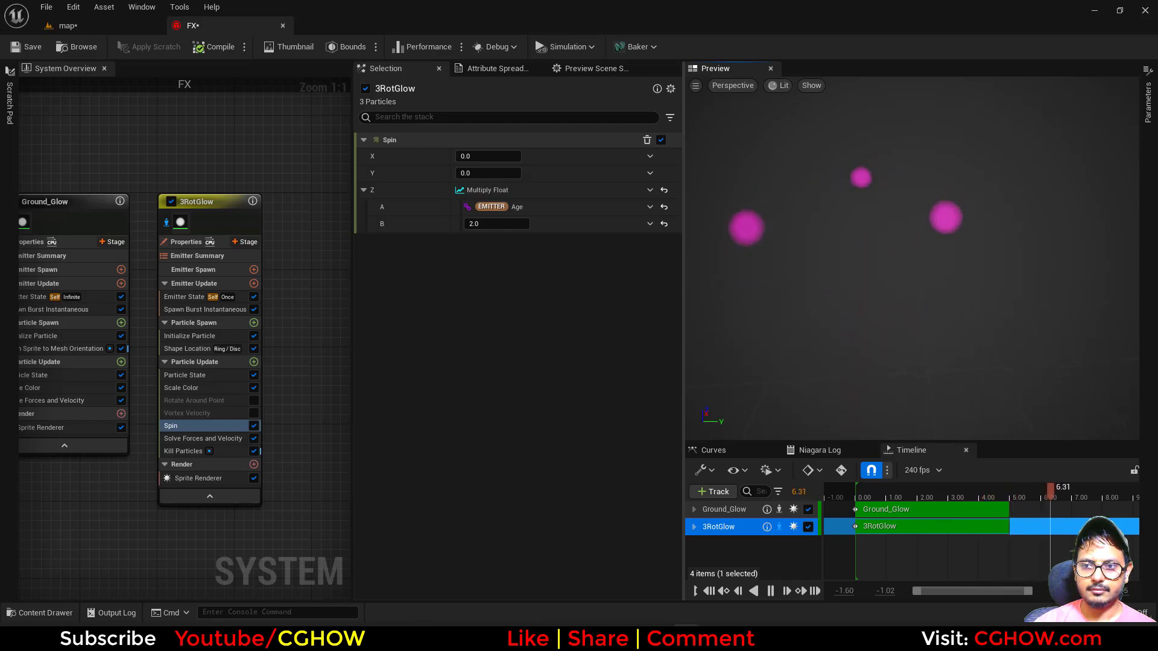
- Capture one frame of 3RotGlow's particle attributes at about 1.7 seconds and filter the captured data to Previous.Position.Y only
{"action": "left_click_drag", "start_coordinate": [1005, 491], "coordinate": [888, 487]}
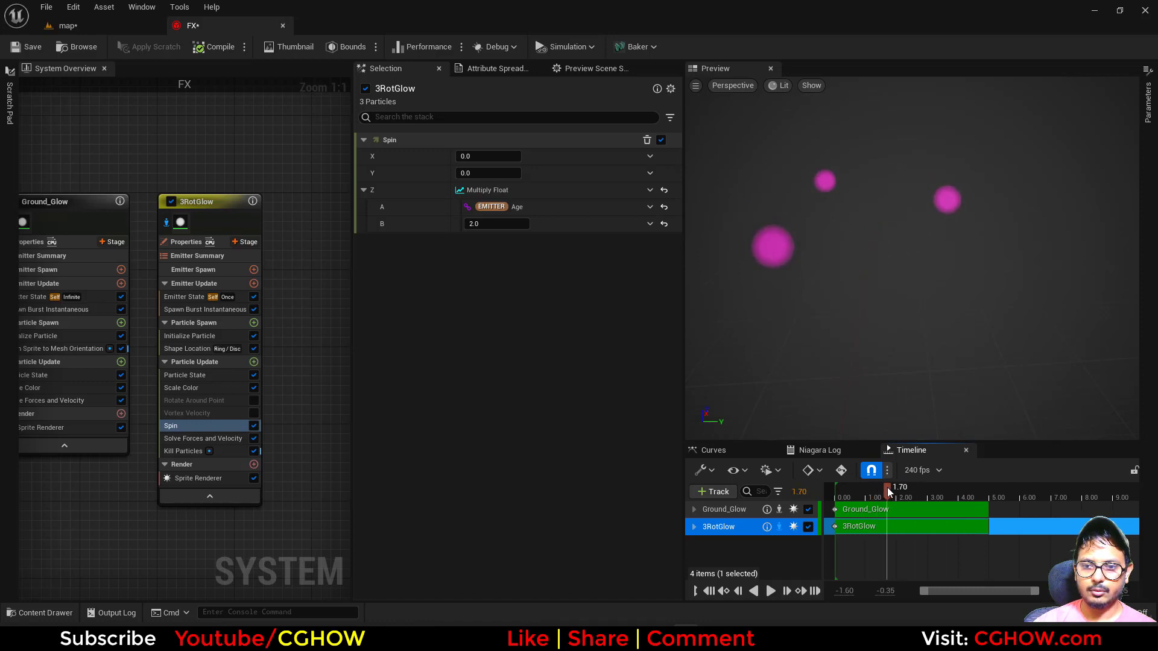
{"action": "left_click", "coordinate": [227, 201]}
{"action": "left_click", "coordinate": [486, 68]}
{"action": "left_click", "coordinate": [375, 85]}
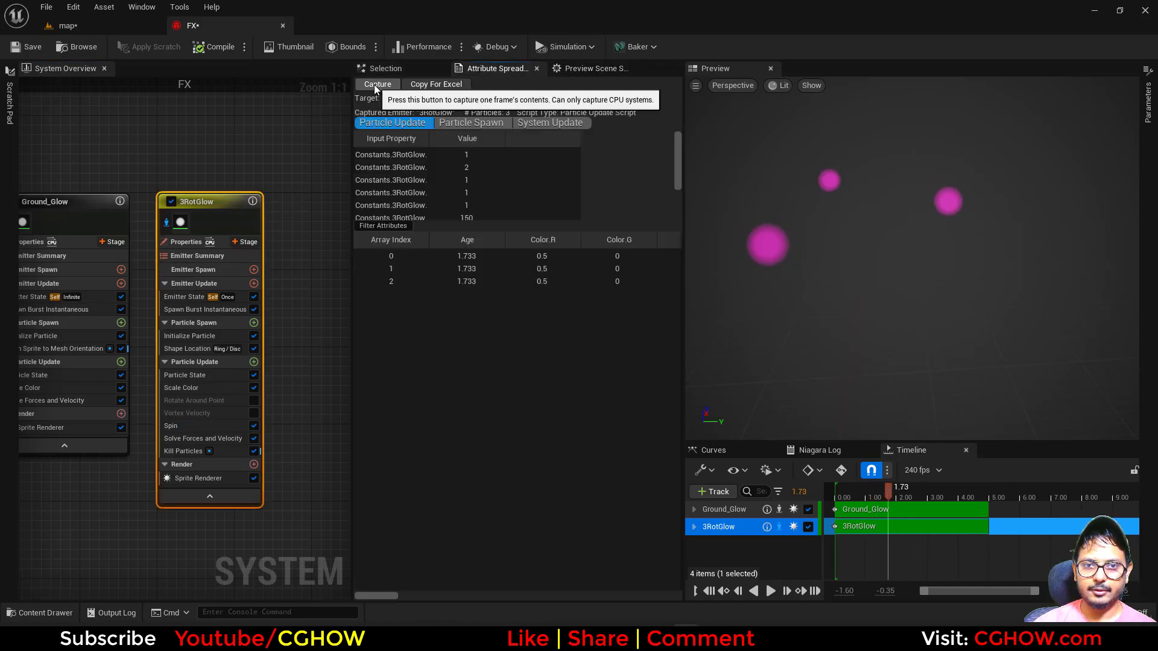
{"action": "left_click", "coordinate": [386, 227]}
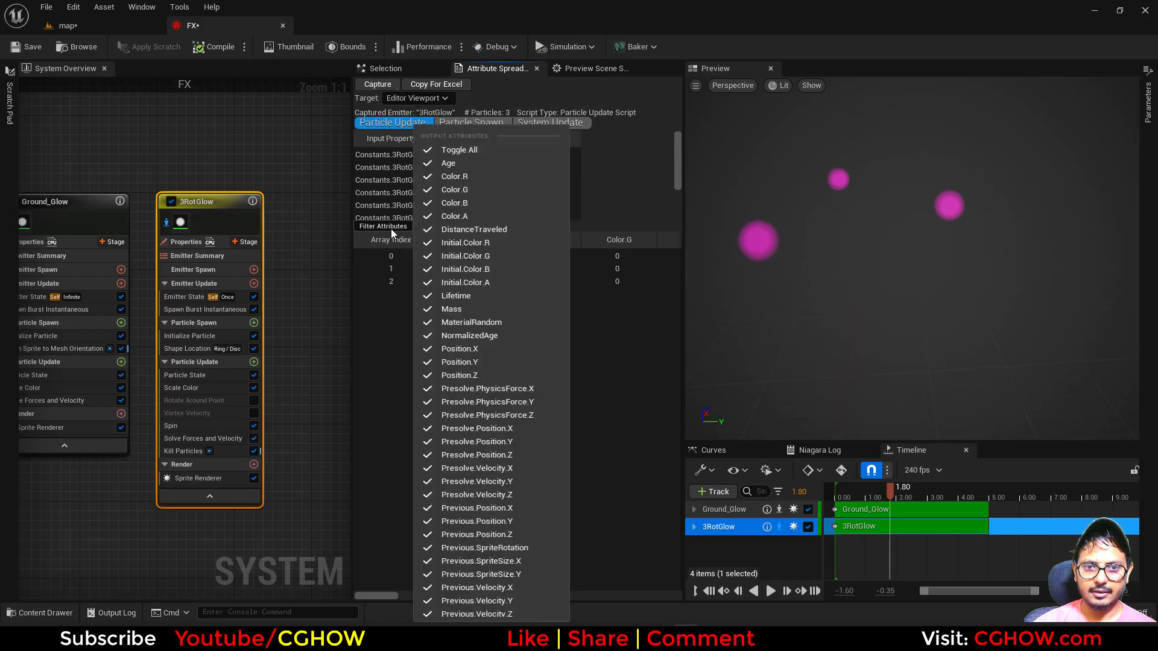
{"action": "left_click", "coordinate": [441, 150]}
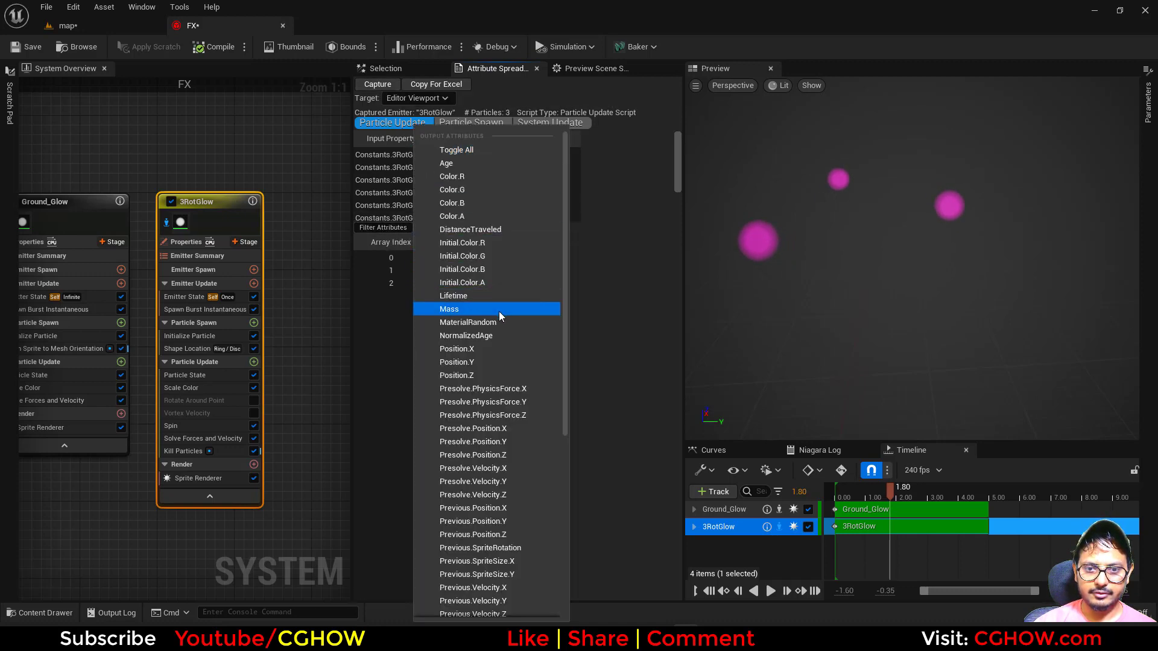
{"action": "scroll", "coordinate": [530, 485], "scroll_direction": "down", "scroll_amount": 5}
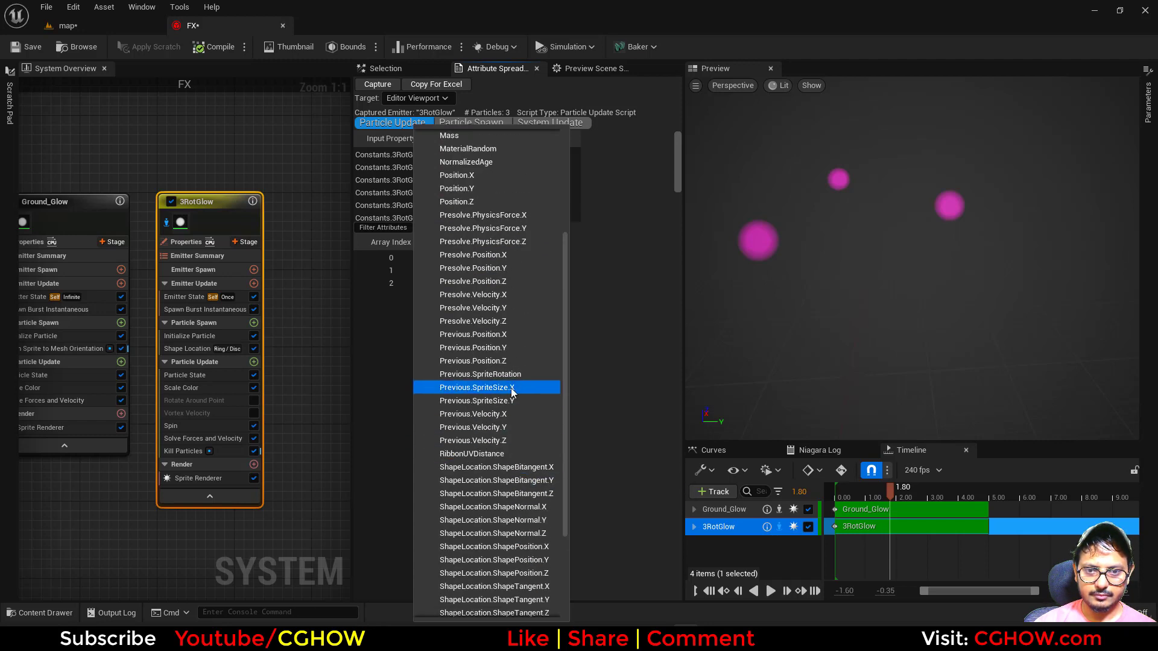
{"action": "left_click", "coordinate": [508, 347]}
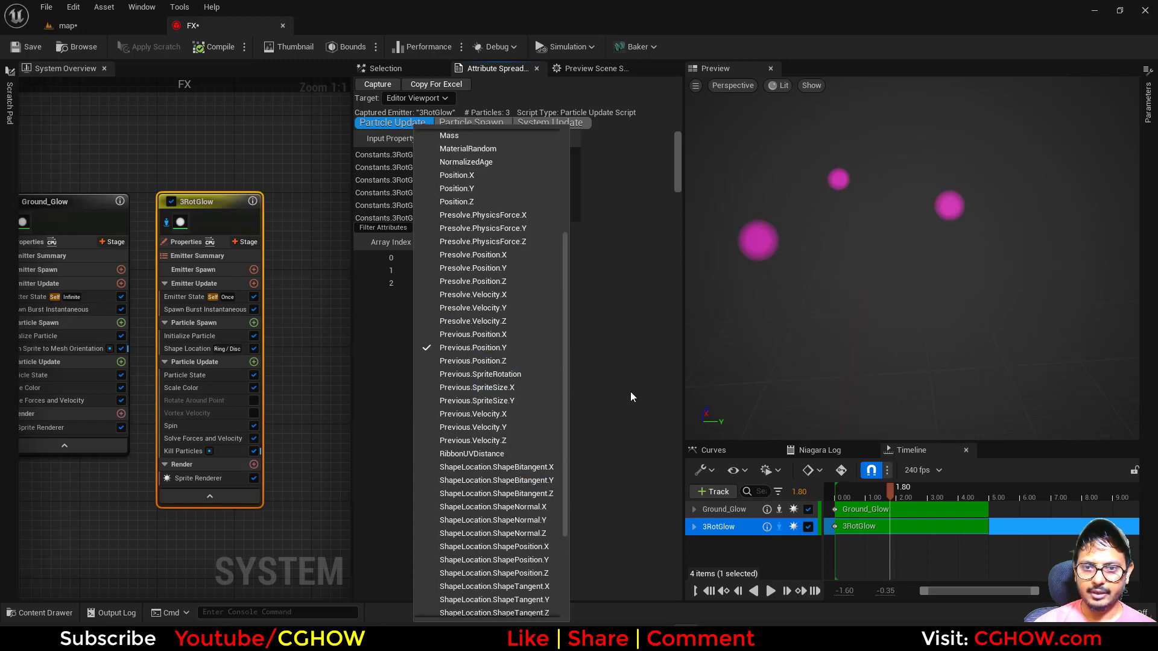
{"action": "left_click", "coordinate": [385, 367]}
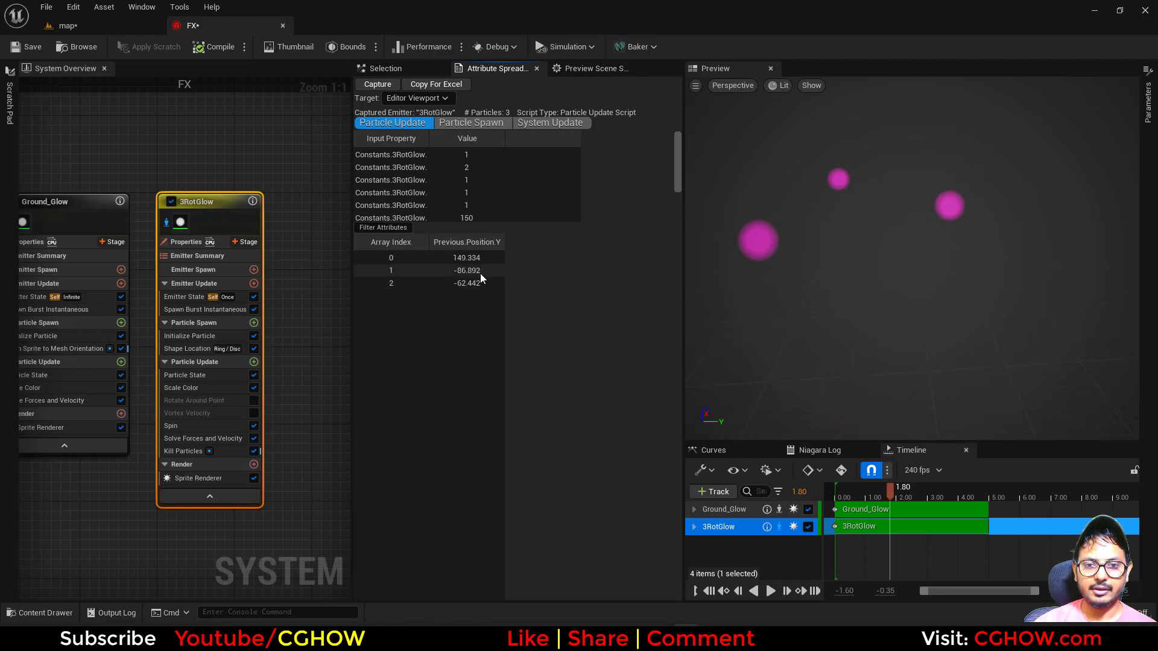
- Set the Kill Particles comparison value B to 145 and its comparison type to A Greater Than Or Equal To B
{"action": "left_click", "coordinate": [184, 349]}
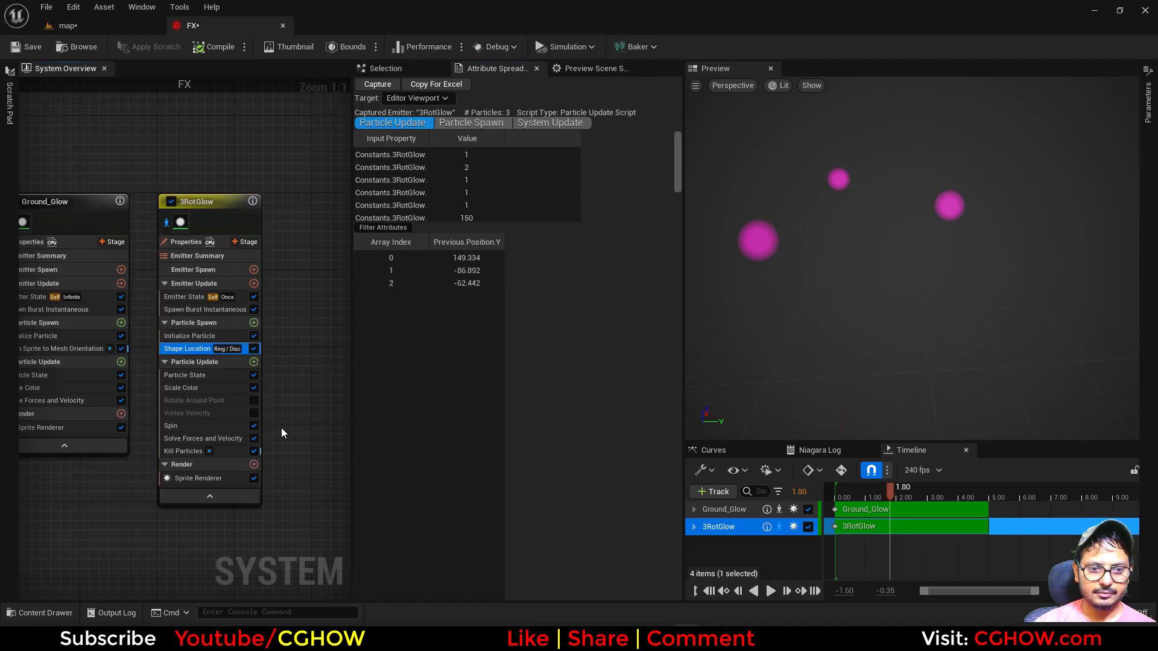
{"action": "left_click", "coordinate": [385, 68]}
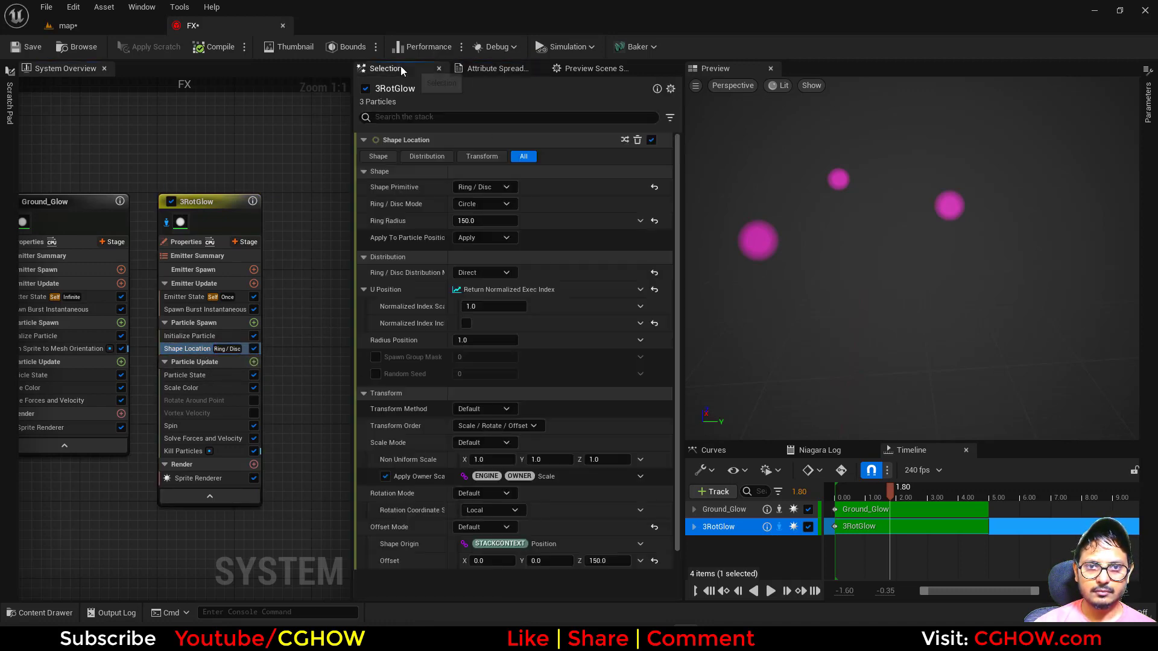
{"action": "left_click", "coordinate": [184, 451]}
{"action": "left_click", "coordinate": [494, 271]}
{"action": "type", "text": "145"}
{"action": "key", "text": "Return"}
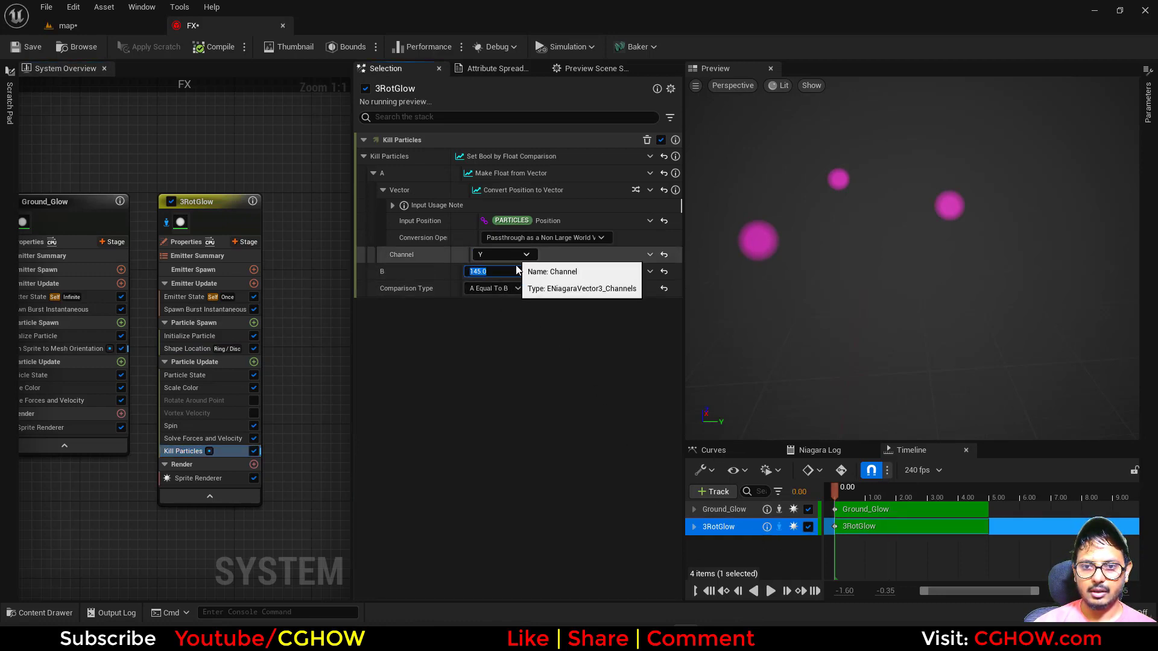
{"action": "left_click", "coordinate": [518, 289]}
{"action": "left_click", "coordinate": [510, 318]}
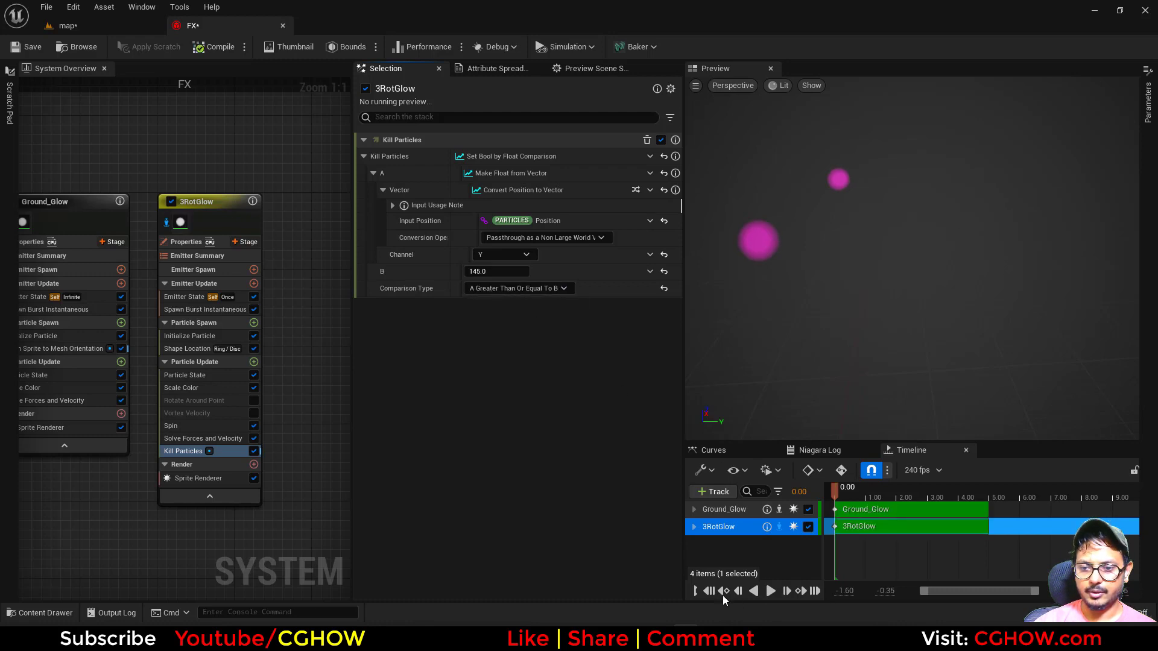
- Play the simulation from the start and scrub the timeline to check when each glow is killed
{"action": "left_click", "coordinate": [771, 592]}
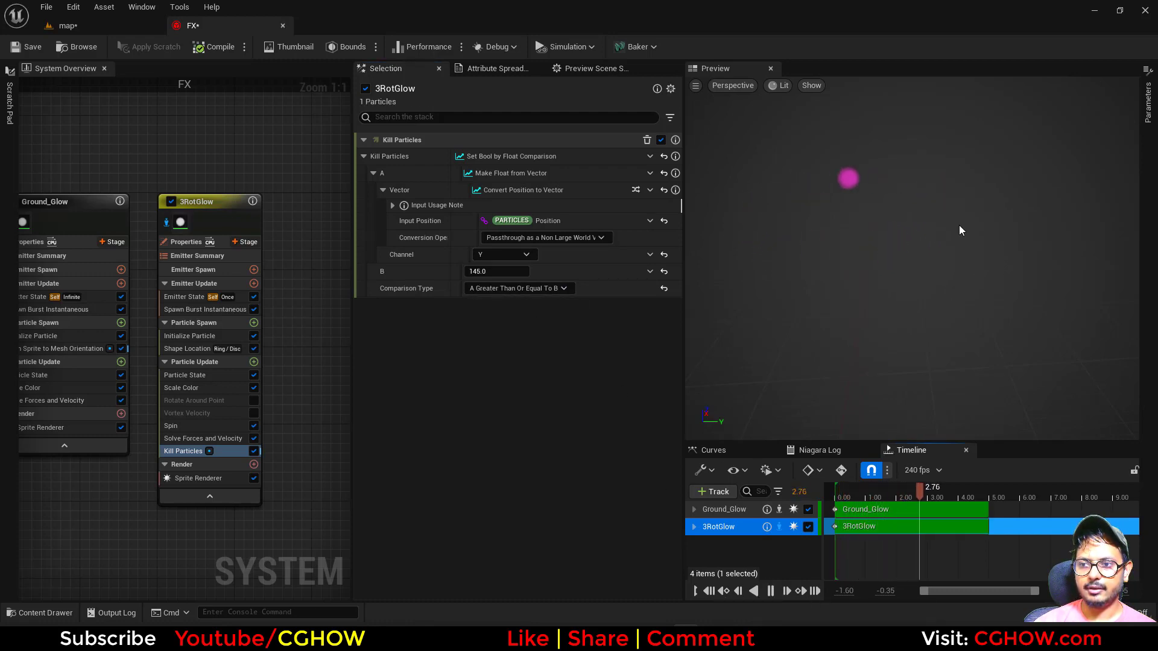
{"action": "right_click_drag", "start_coordinate": [178, 173], "coordinate": [206, 144]}
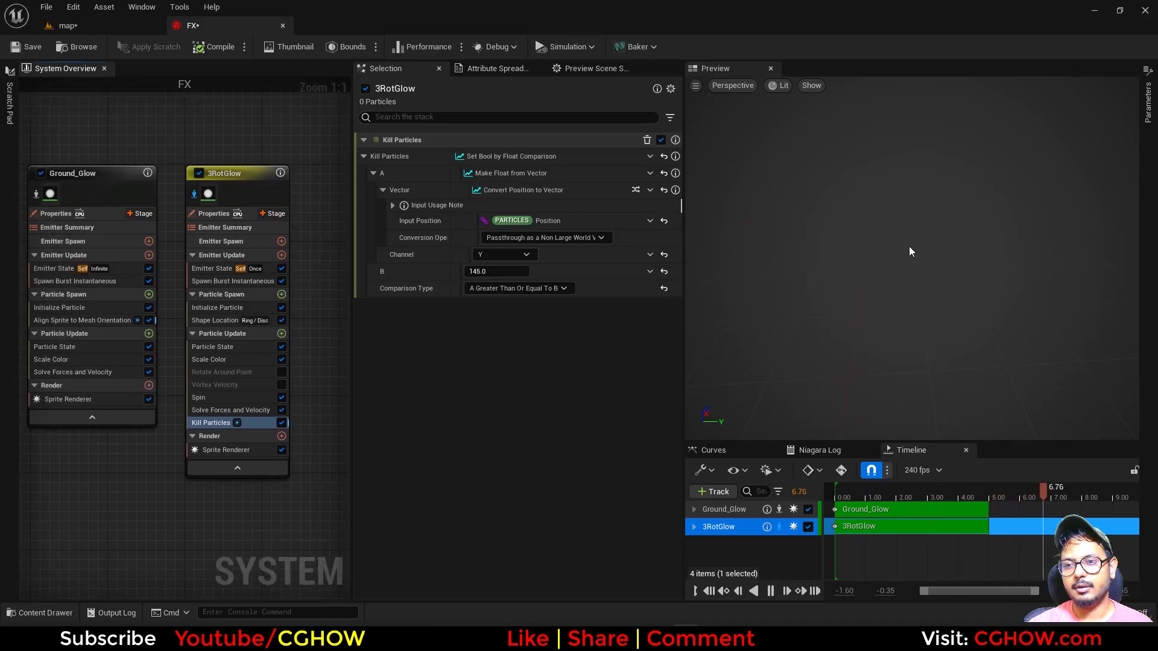
{"action": "left_click", "coordinate": [713, 592]}
{"action": "left_click", "coordinate": [771, 591]}
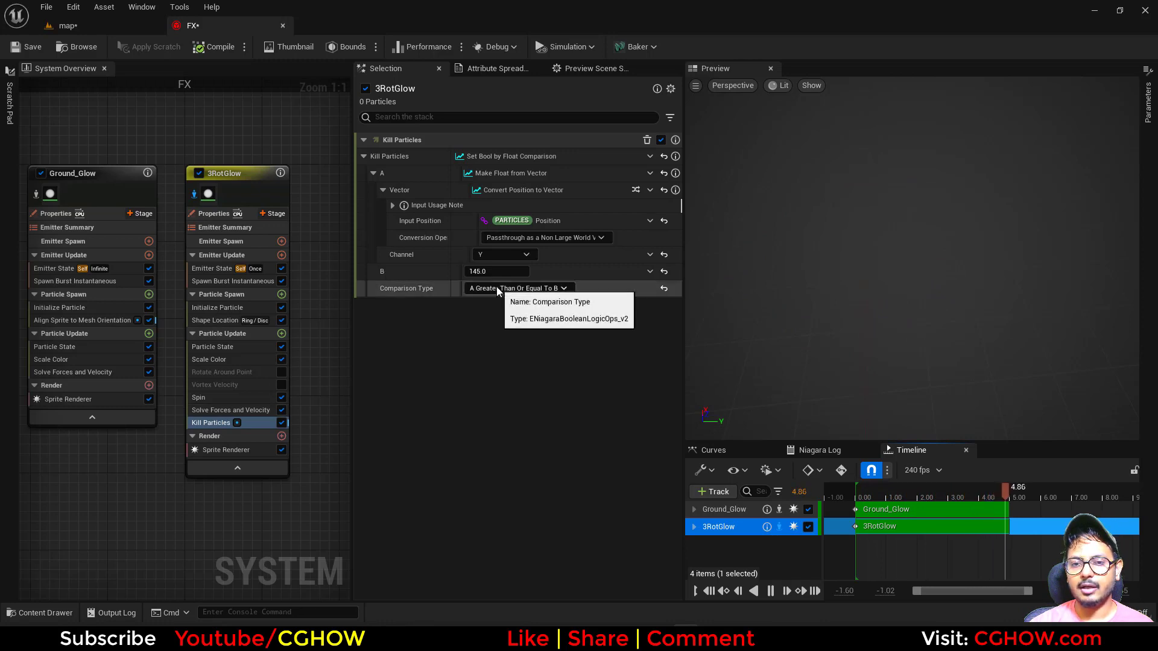
{"action": "left_click_drag", "start_coordinate": [847, 495], "coordinate": [949, 496]}
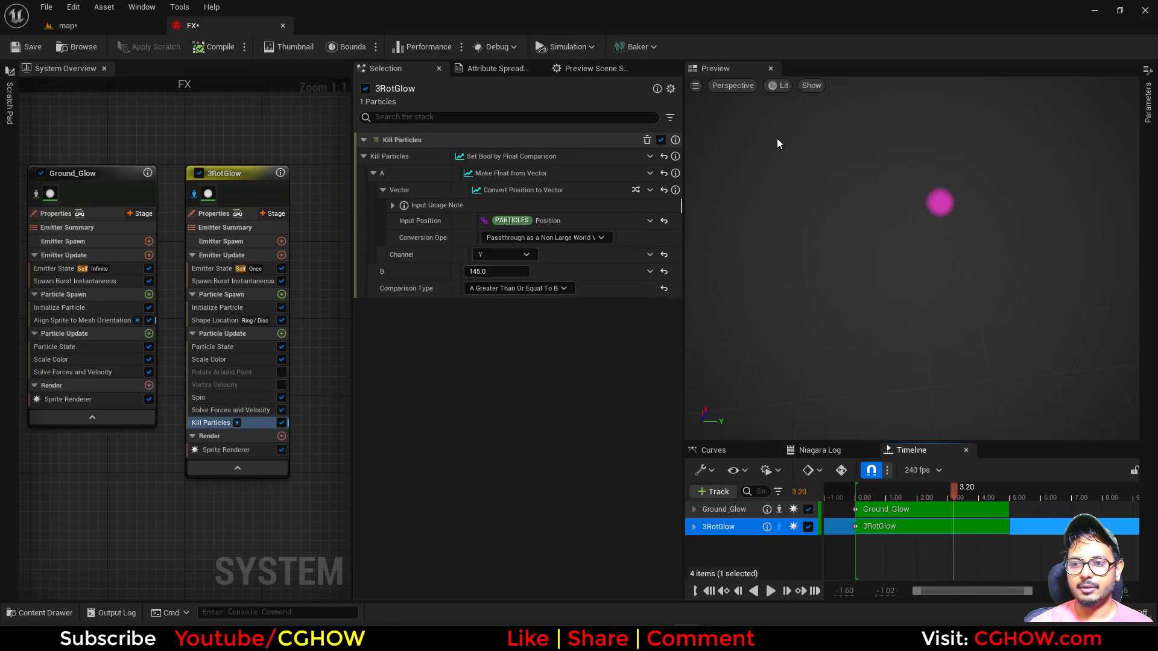
- Change the Kill Particles B value to Float from Curve and set its first key to time 0.4 and value 500
{"action": "left_click", "coordinate": [649, 271]}
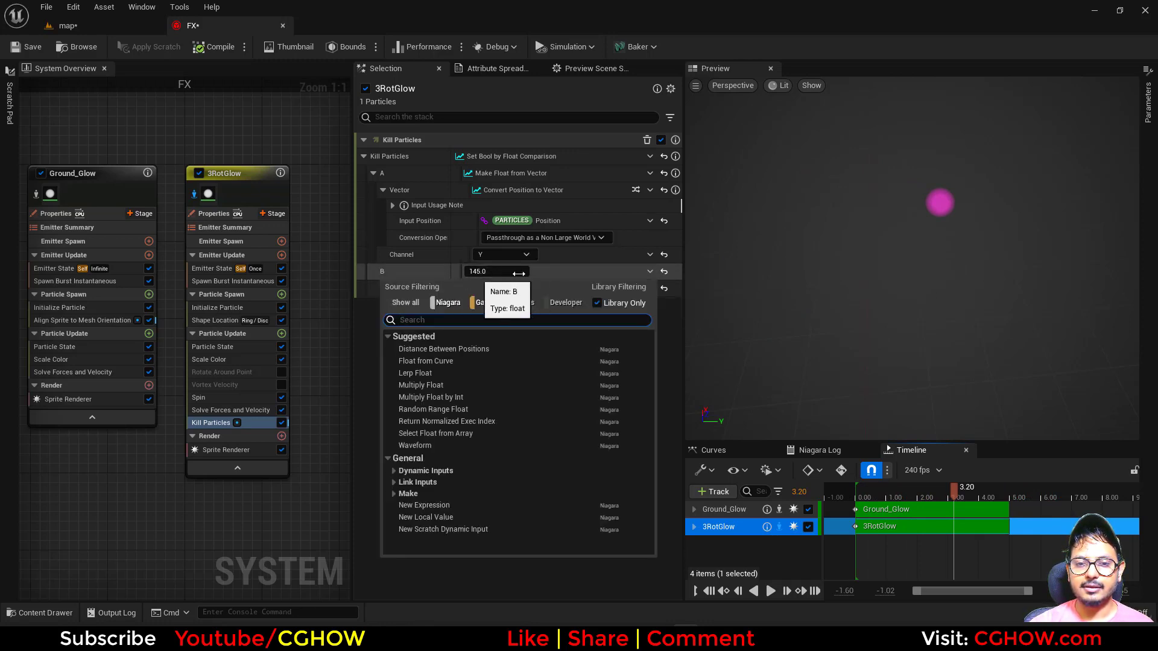
{"action": "left_click", "coordinate": [443, 362]}
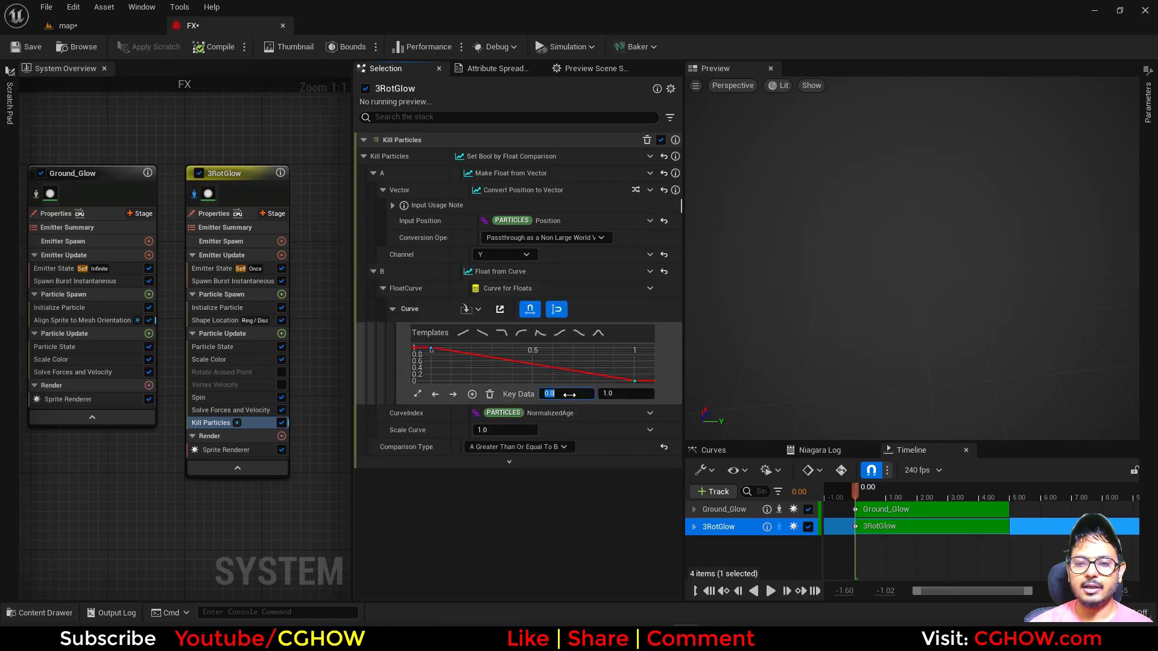
{"action": "left_click", "coordinate": [613, 394]}
{"action": "type", "text": "50"}
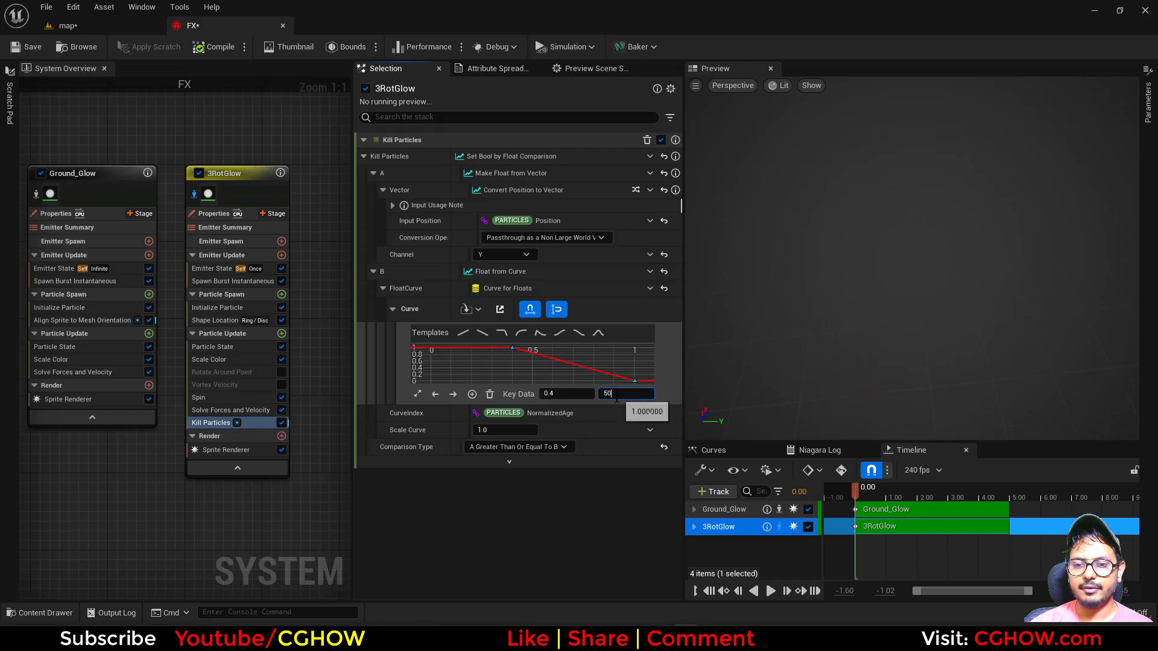
{"action": "type", "text": "0"}
{"action": "key", "text": "Return"}
- Set the curve's last key to time 0.6 and value 145, fit the curve view, and play the simulation
{"action": "left_click", "coordinate": [635, 381]}
{"action": "left_click", "coordinate": [559, 398]}
{"action": "type", "text": ".6"}
{"action": "key", "text": "Return"}
{"action": "left_click", "coordinate": [622, 397]}
{"action": "type", "text": "145"}
{"action": "key", "text": "Return"}
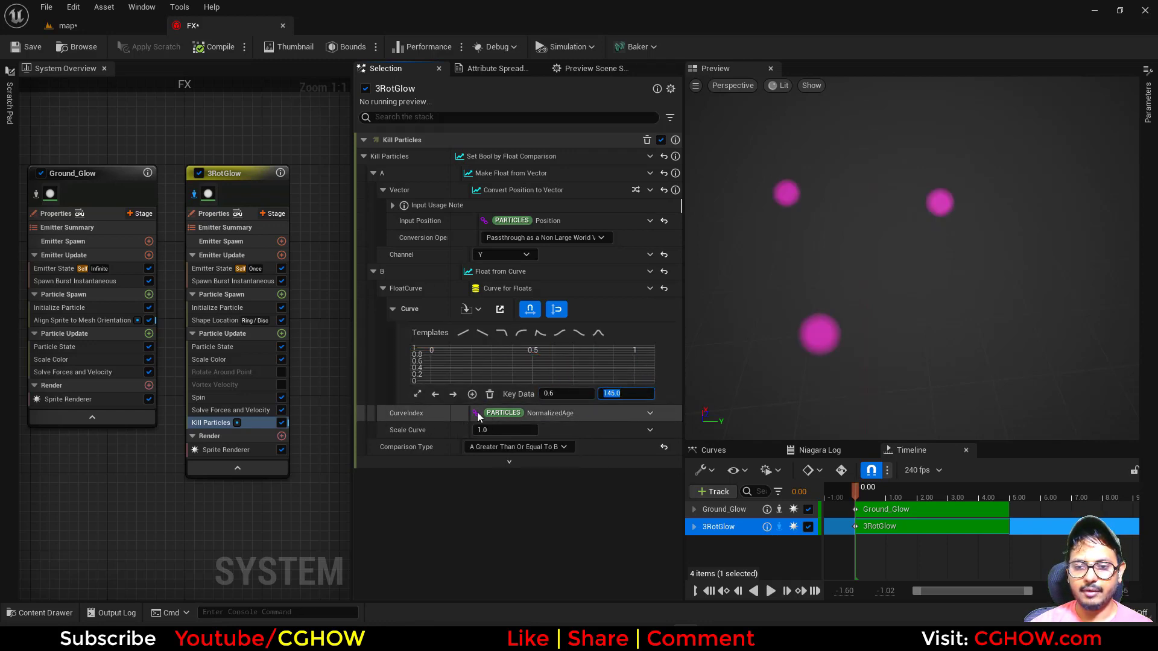
{"action": "left_click", "coordinate": [418, 395]}
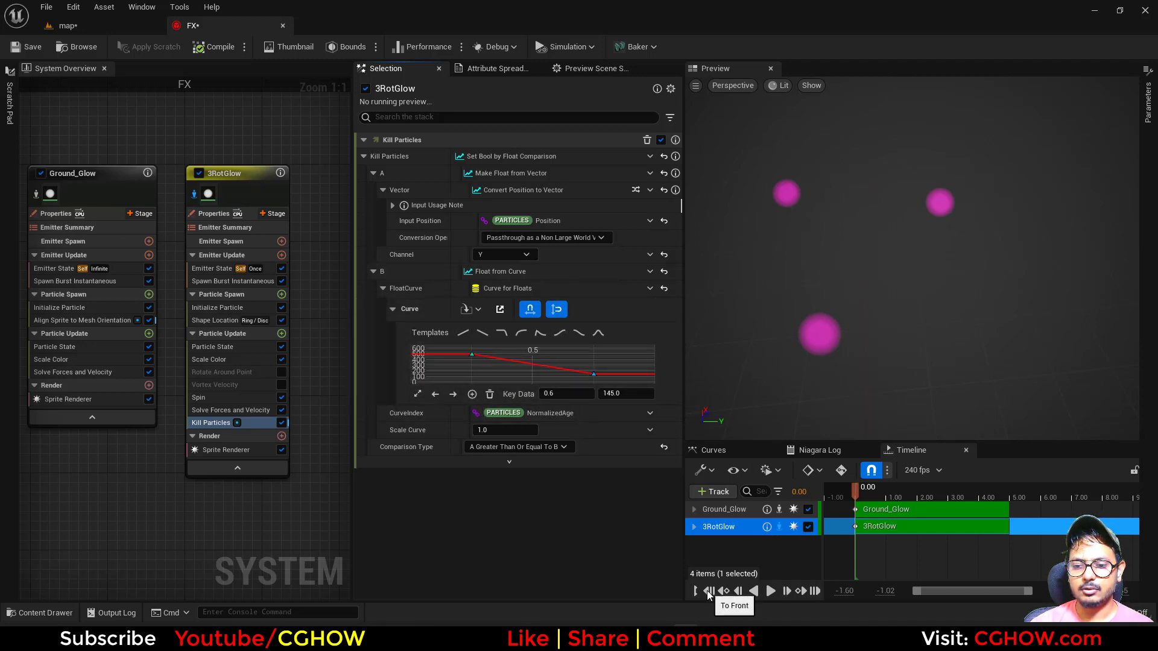
{"action": "left_click", "coordinate": [770, 591]}
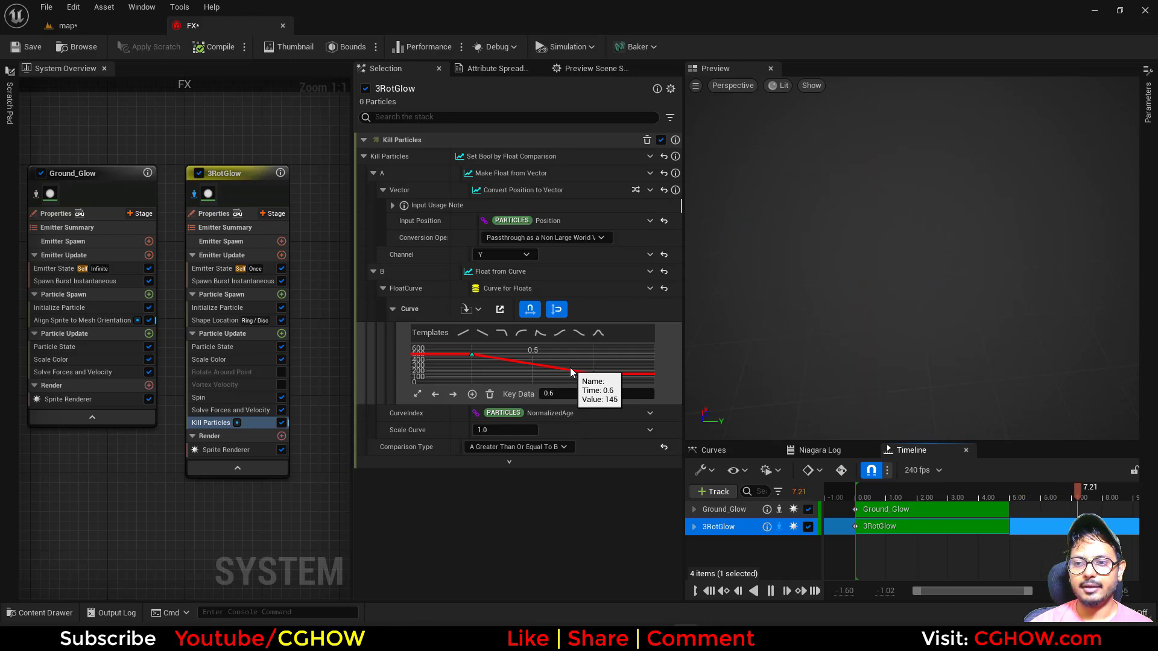
- Set multiplier B of Spin's Z back to 1 and disable isolation of the 3RotGlow emitter
{"action": "left_click", "coordinate": [208, 397]}
{"action": "left_click", "coordinate": [490, 223]}
{"action": "type", "text": "1"}
{"action": "key", "text": "Return"}
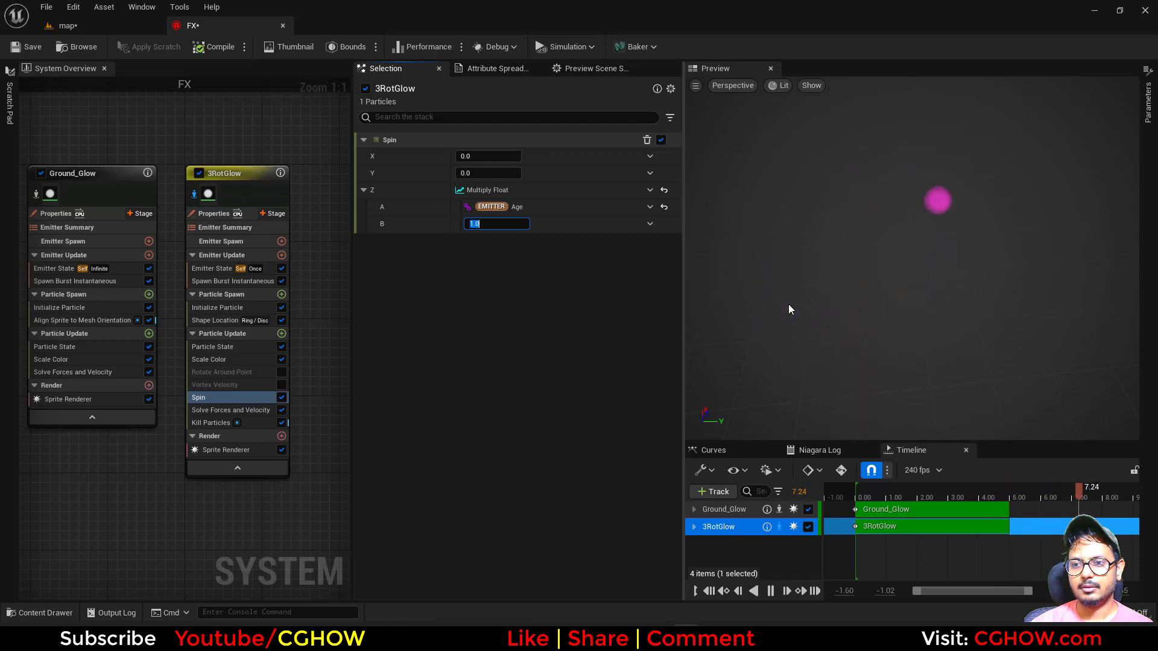
{"action": "left_click", "coordinate": [194, 194]}
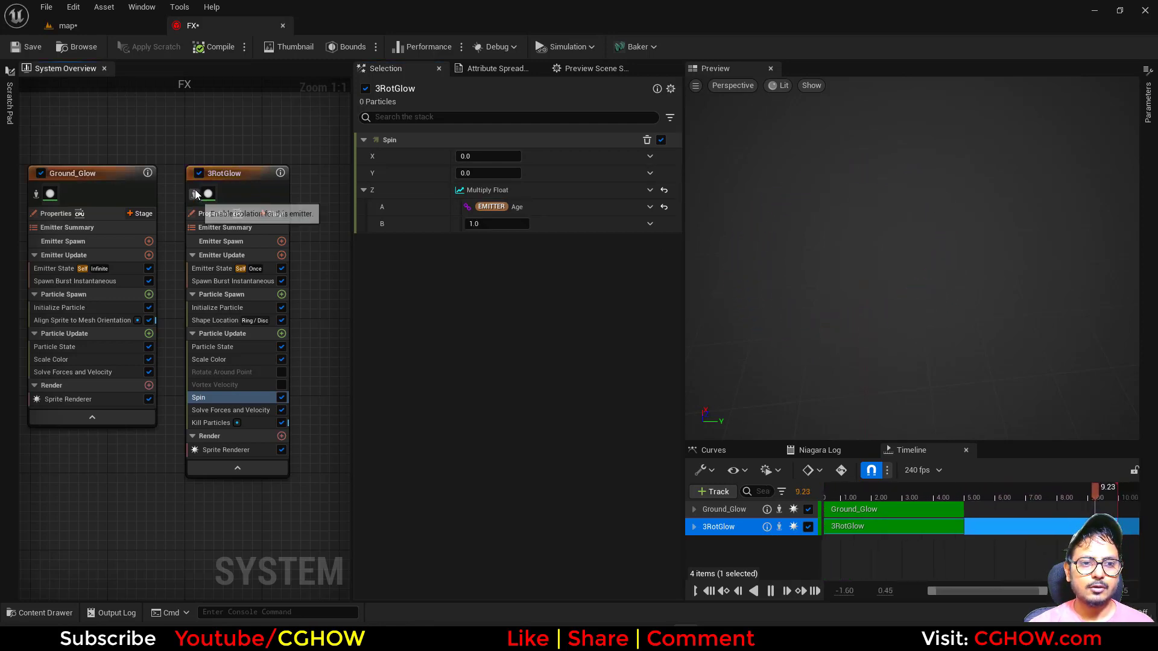
- Switch to the map level and examine the opening frames of the Spirit Blossom Ahri reference video
{"action": "left_click", "coordinate": [129, 30]}
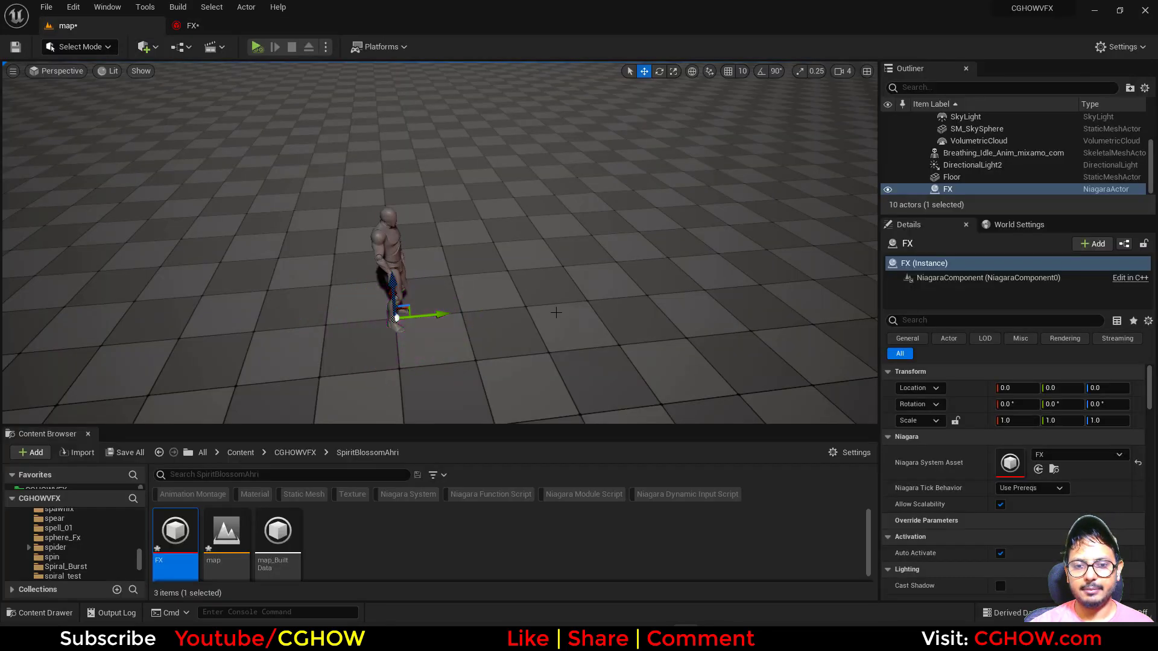
{"action": "scroll", "coordinate": [571, 319], "scroll_direction": "down", "scroll_amount": 3}
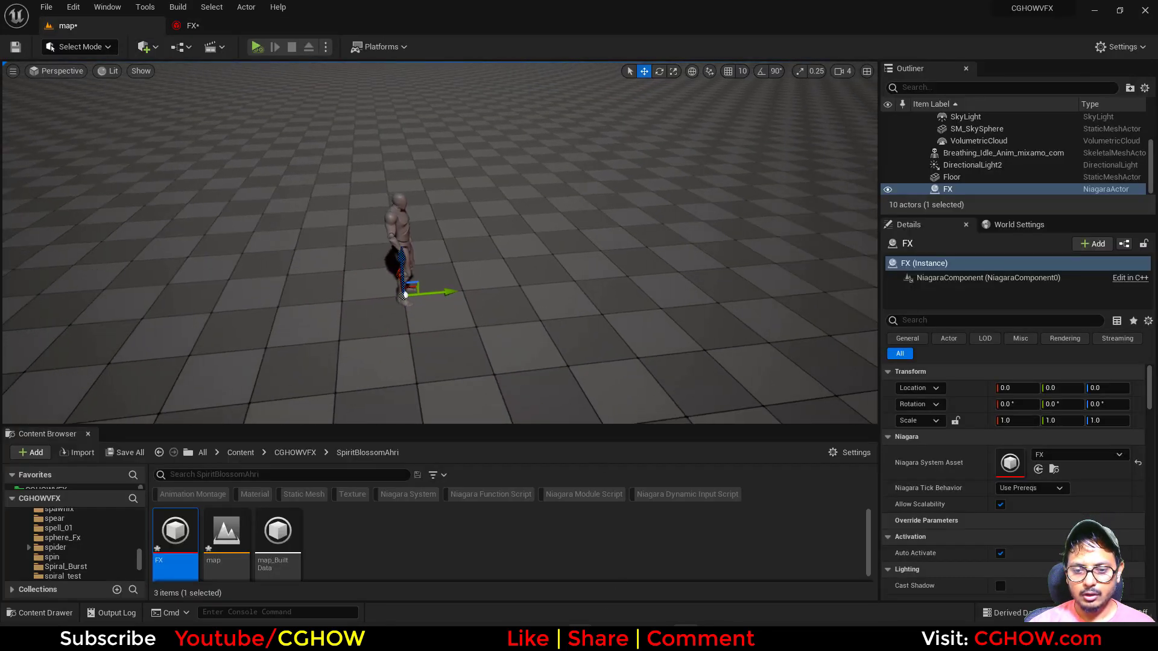
{"action": "left_click", "coordinate": [765, 638]}
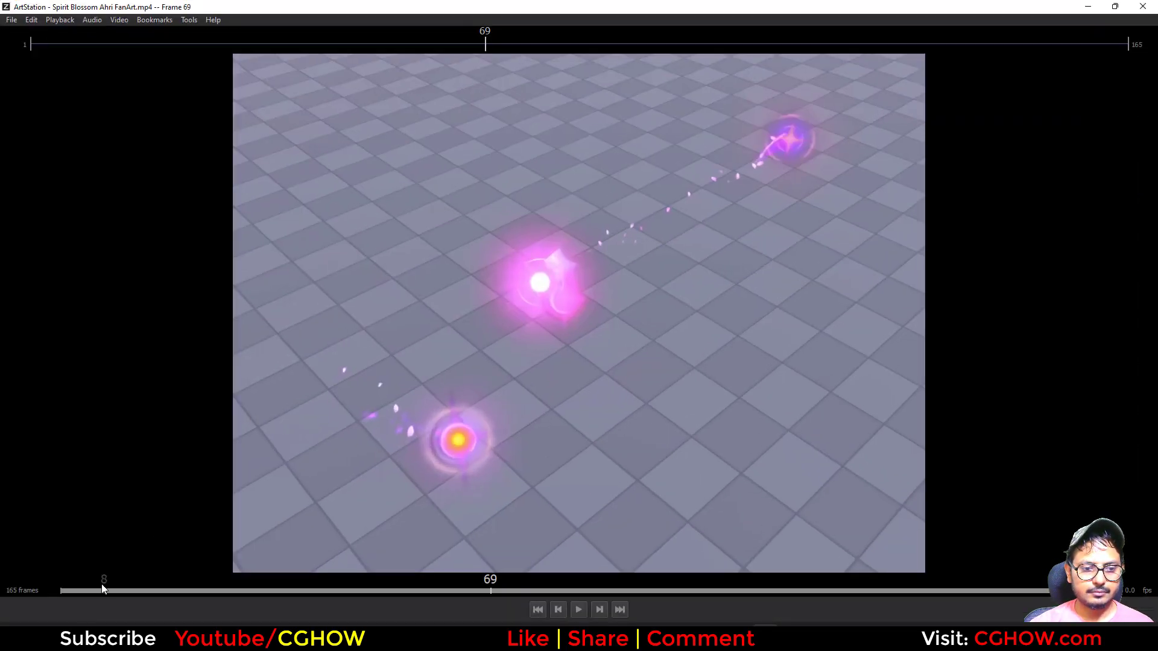
{"action": "left_click", "coordinate": [64, 590]}
{"action": "left_click_drag", "start_coordinate": [83, 590], "coordinate": [148, 590]}
{"action": "left_click", "coordinate": [1097, 10]}
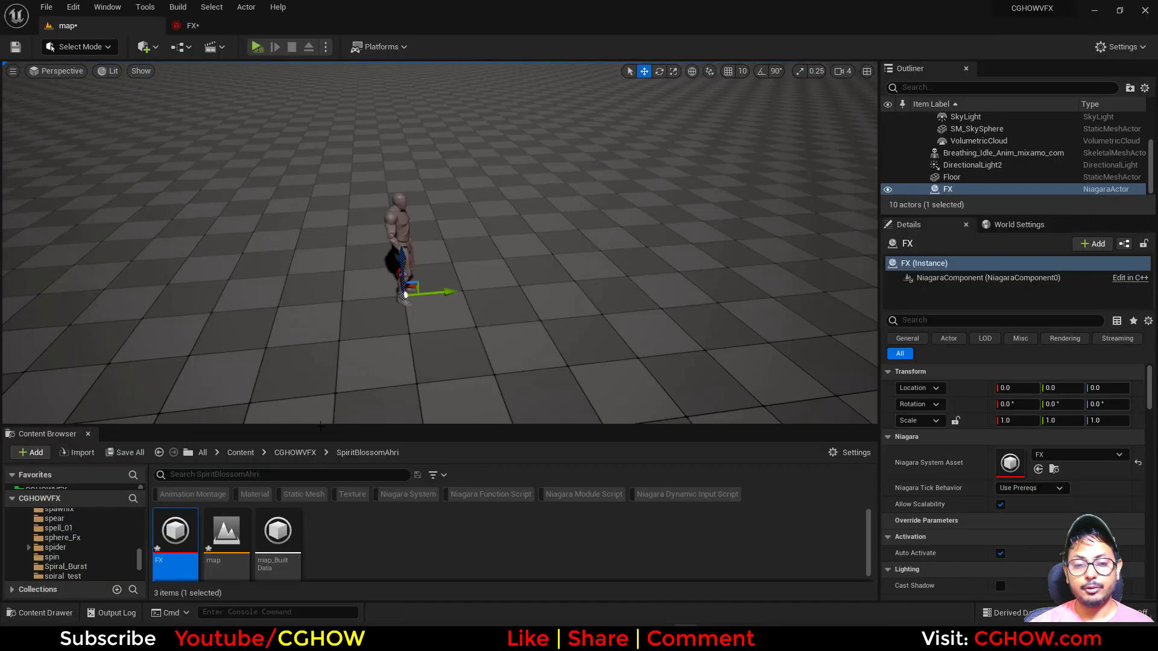
- Save all assets, create a material named m_star in the SpiritBlossomAhri folder, and open it
{"action": "left_click", "coordinate": [126, 453]}
{"action": "left_click", "coordinate": [677, 453]}
{"action": "right_click", "coordinate": [404, 547]}
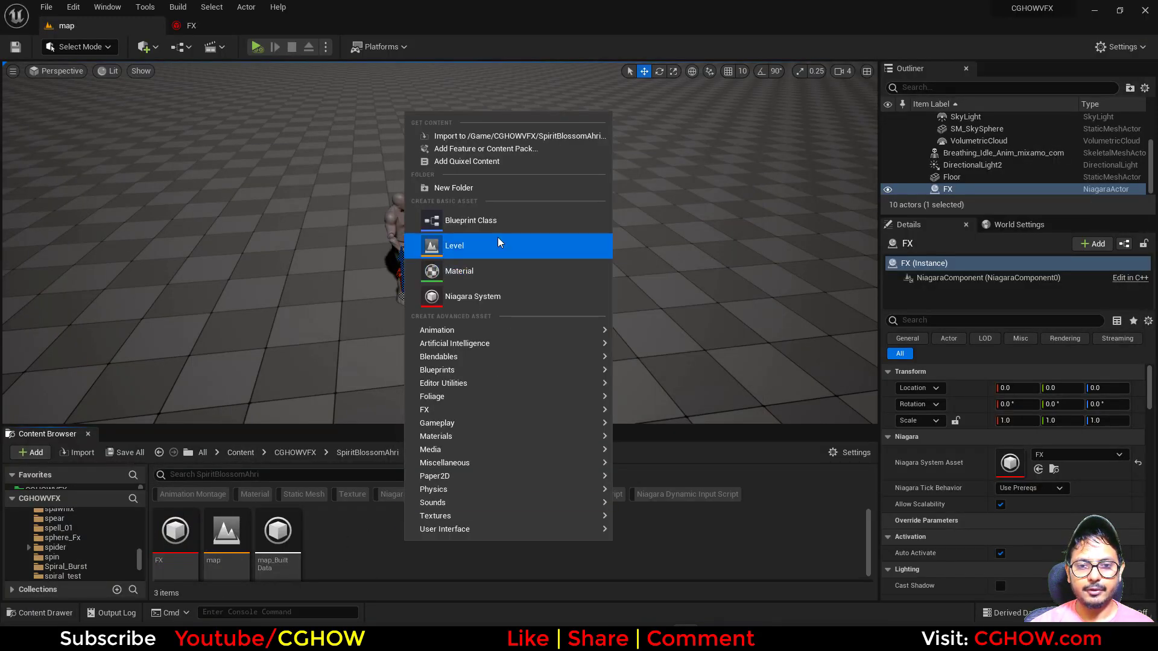
{"action": "left_click", "coordinate": [473, 272]}
{"action": "type", "text": "m_star"}
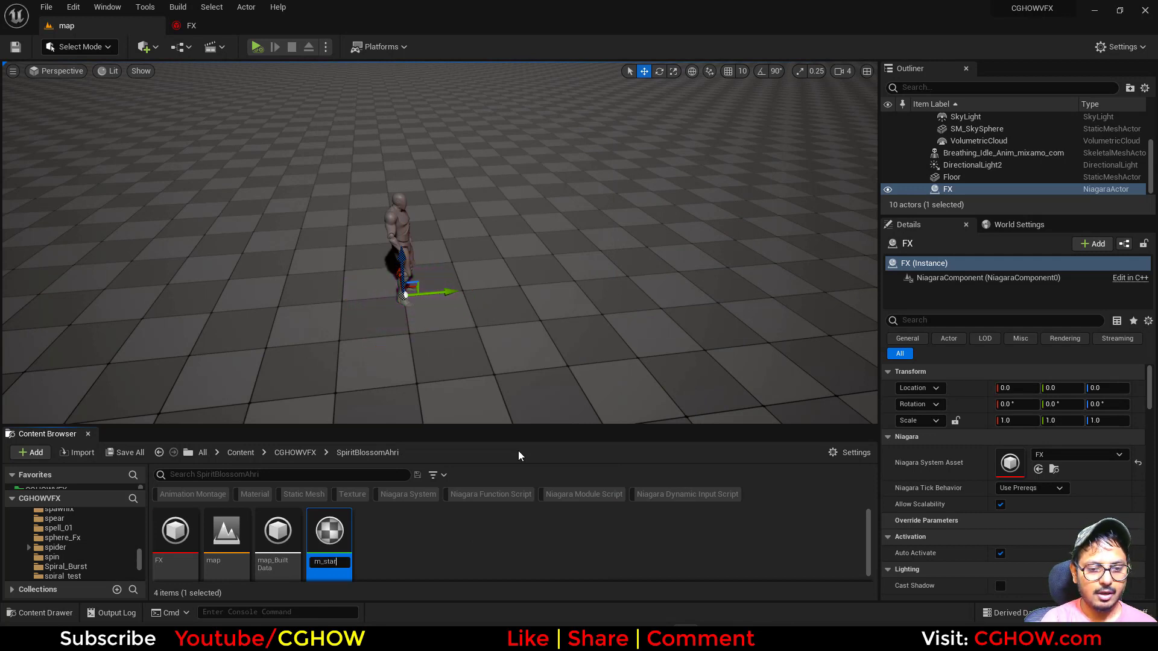
{"action": "key", "text": "Return"}
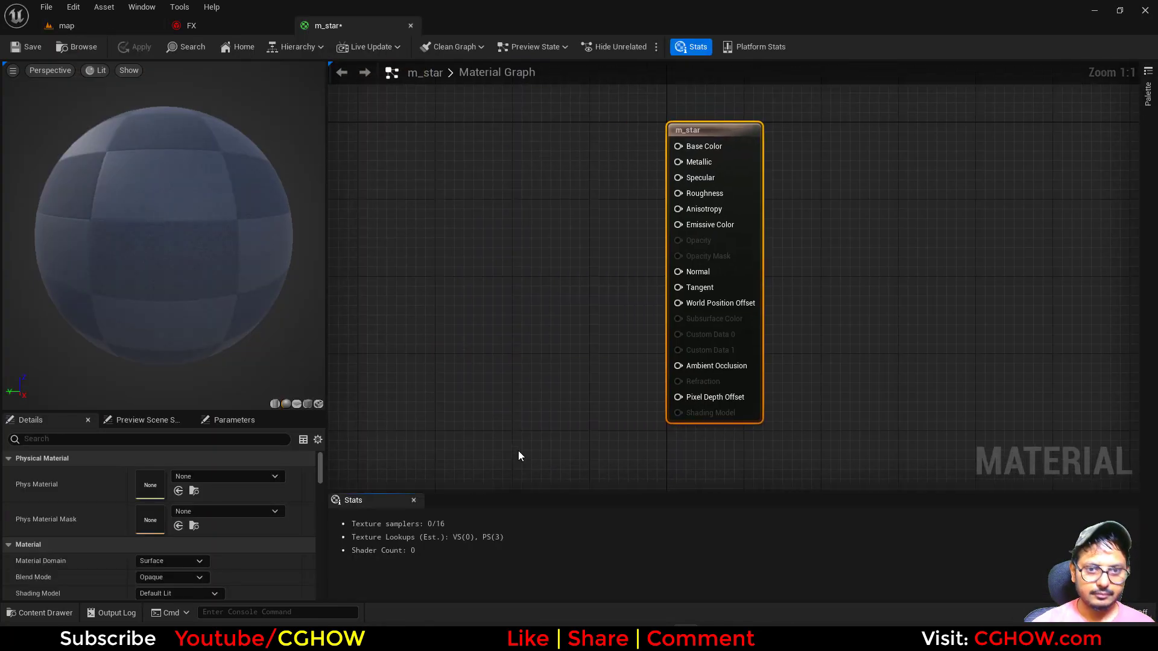
- Add a TexCoord node and a Component Mask (R G) node ahead of the m_star result node
{"action": "left_click", "coordinate": [580, 261]}
{"action": "key", "text": "u"}
{"action": "left_click", "coordinate": [375, 221]}
{"action": "right_click_drag", "start_coordinate": [479, 287], "coordinate": [564, 310]}
{"action": "left_click_drag", "start_coordinate": [463, 248], "coordinate": [373, 266]}
{"action": "left_click", "coordinate": [482, 259]}
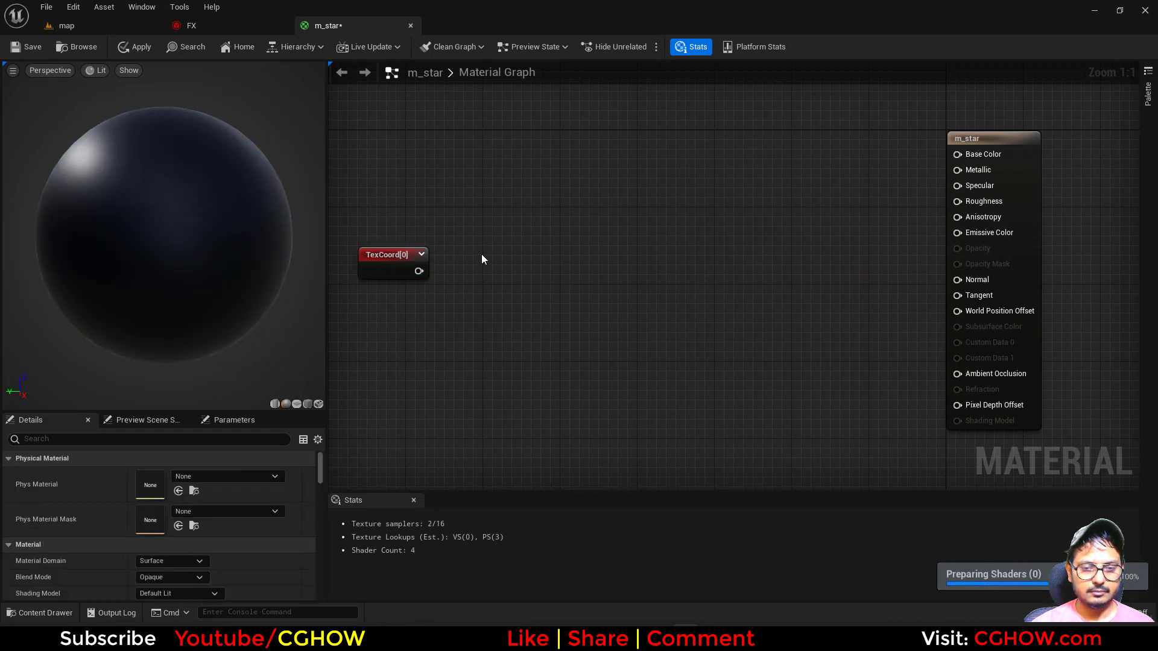
{"action": "left_click", "coordinate": [447, 251]}
{"action": "left_click_drag", "start_coordinate": [476, 258], "coordinate": [572, 245]}
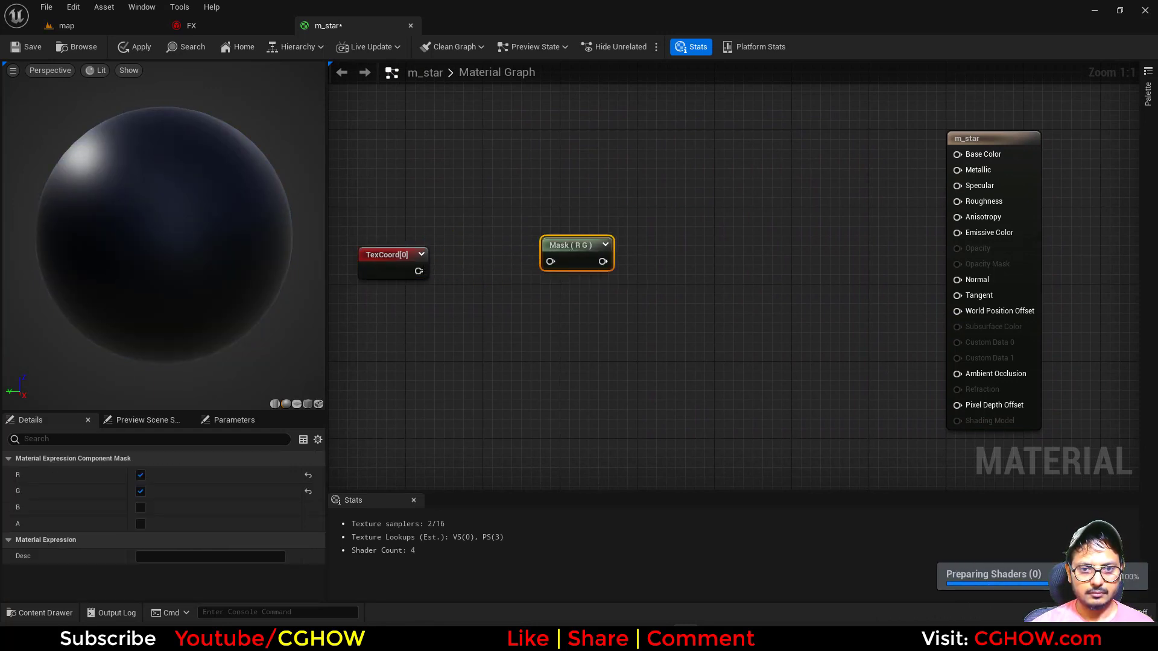
- Connect TexCoord to input A of a new Subtract node and set its constant B to 0.5
{"action": "left_click_drag", "start_coordinate": [418, 271], "coordinate": [458, 258]}
{"action": "type", "text": "su"}
{"action": "left_click", "coordinate": [484, 341]}
{"action": "left_click", "coordinate": [157, 491]}
{"action": "type", "text": ".5"}
- Add an Abs node fed by the Subtract node and preview its output on a plane
{"action": "right_click_drag", "start_coordinate": [566, 298], "coordinate": [520, 314]}
{"action": "left_click_drag", "start_coordinate": [528, 265], "coordinate": [615, 235]}
{"action": "right_click", "coordinate": [532, 259]}
{"action": "type", "text": "abs"}
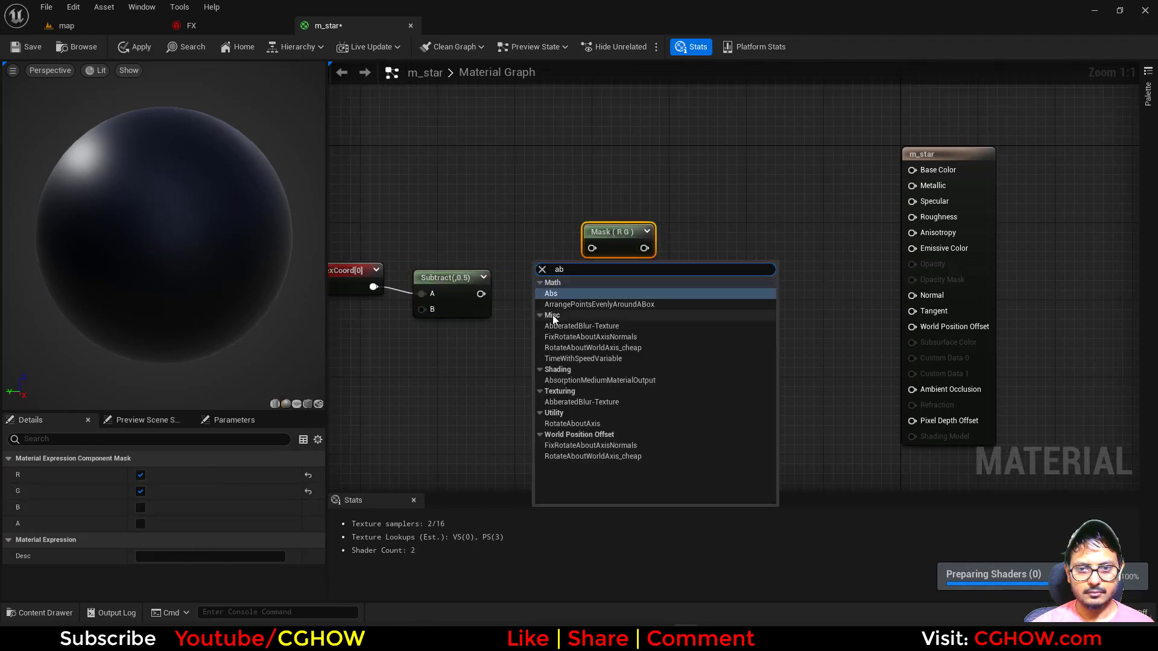
{"action": "key", "text": "Return"}
{"action": "left_click_drag", "start_coordinate": [490, 300], "coordinate": [542, 285]}
{"action": "key", "text": "space"}
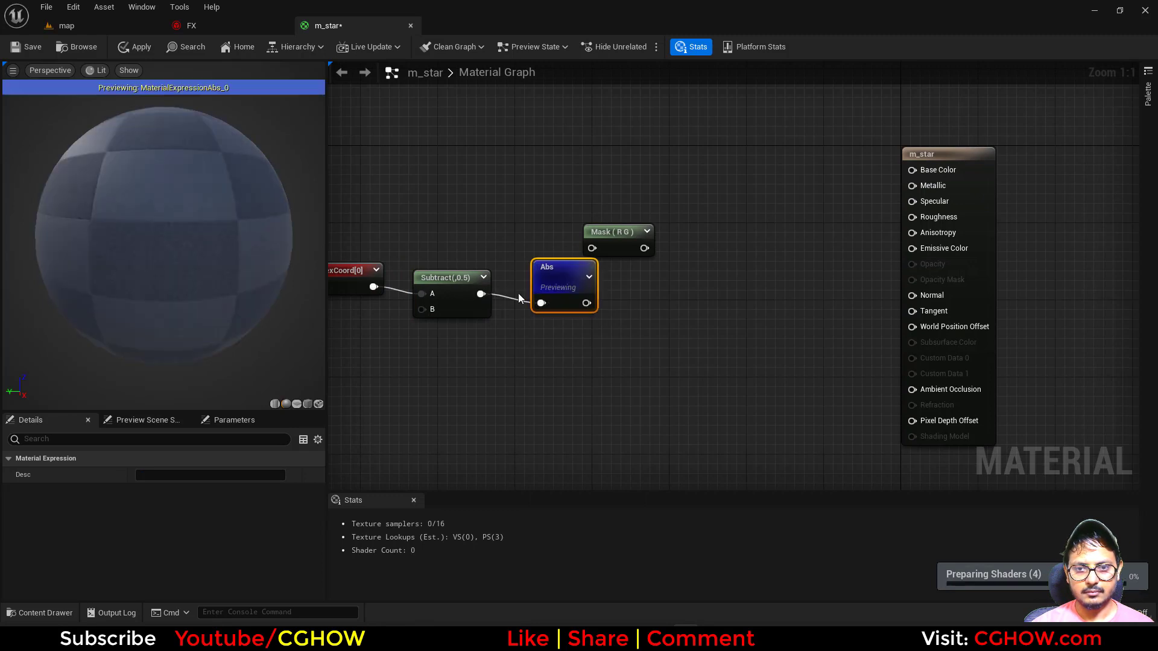
{"action": "left_click", "coordinate": [298, 403]}
- Duplicate the Component Mask, connect both masks to Abs, and limit one to R and the other to G
{"action": "right_click_drag", "start_coordinate": [667, 292], "coordinate": [566, 325]}
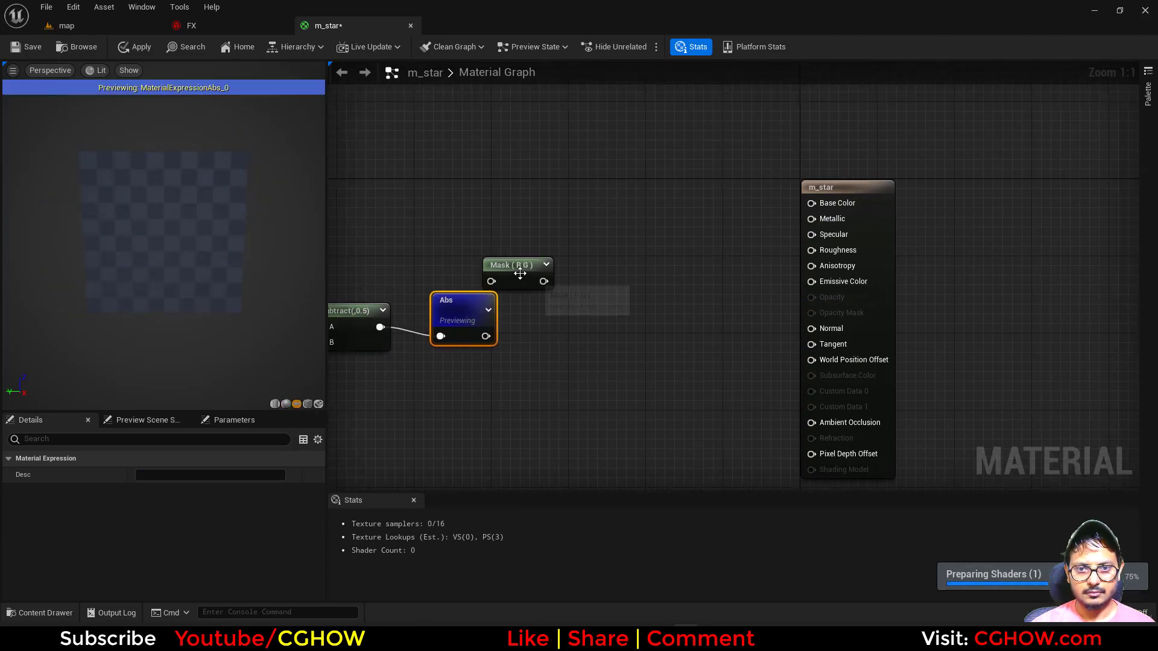
{"action": "left_click_drag", "start_coordinate": [523, 278], "coordinate": [541, 241]}
{"action": "left_click", "coordinate": [522, 303]}
{"action": "key", "text": "ctrl+v"}
{"action": "left_click_drag", "start_coordinate": [485, 336], "coordinate": [511, 287]}
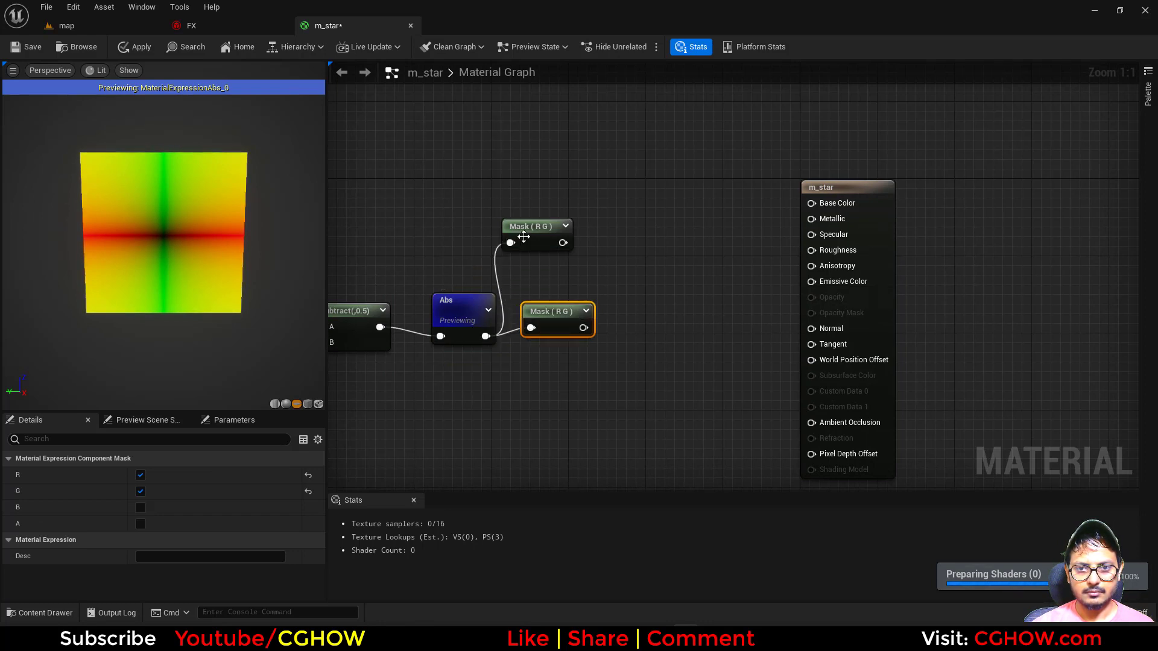
{"action": "left_click_drag", "start_coordinate": [524, 236], "coordinate": [552, 265]}
{"action": "left_click", "coordinate": [140, 491]}
{"action": "left_click", "coordinate": [553, 313]}
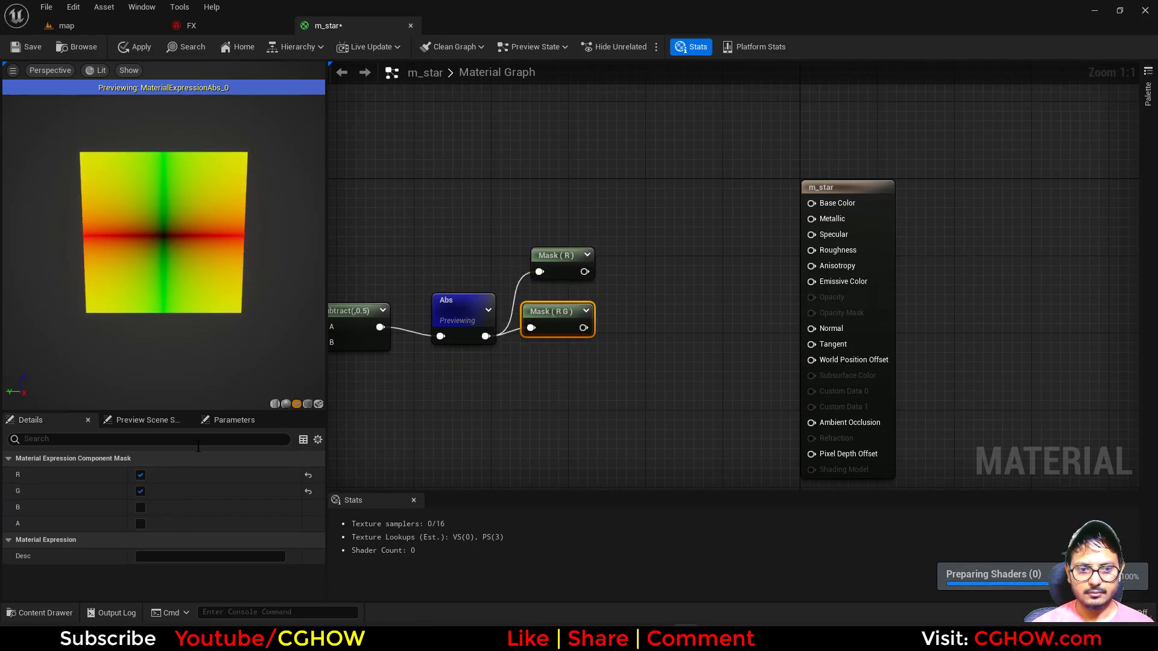
{"action": "left_click", "coordinate": [140, 475]}
- Multiply the R and G mask outputs in a new Multiply node and preview the product
{"action": "right_click_drag", "start_coordinate": [655, 317], "coordinate": [530, 326]}
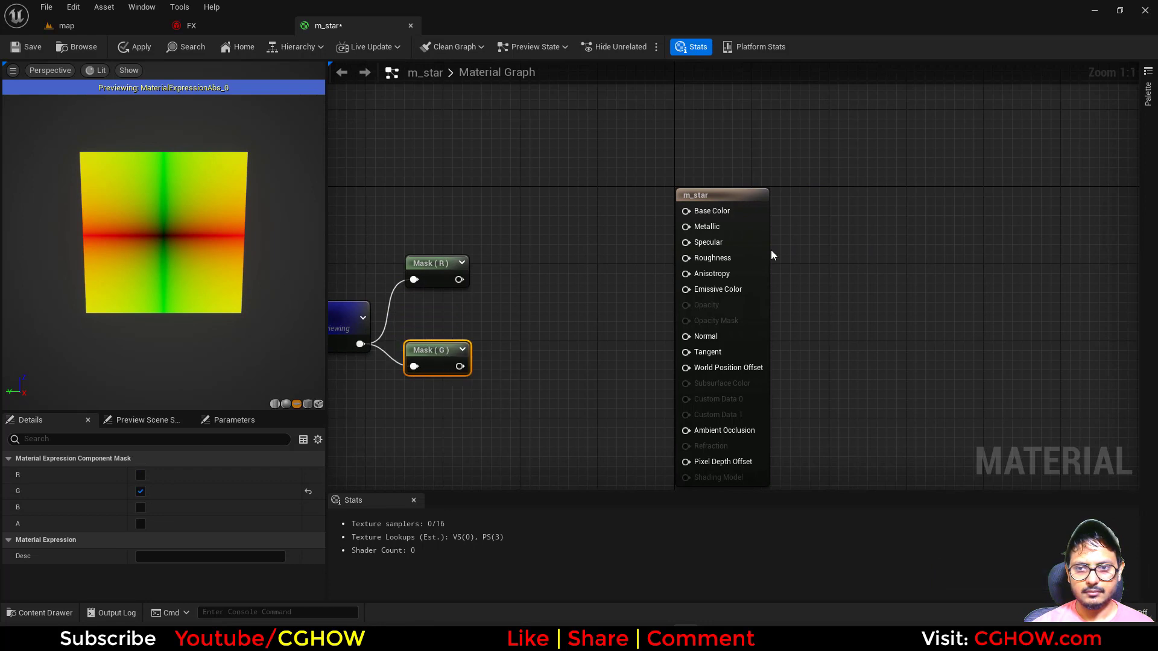
{"action": "left_click_drag", "start_coordinate": [764, 254], "coordinate": [870, 254]}
{"action": "right_click_drag", "start_coordinate": [584, 287], "coordinate": [607, 287]}
{"action": "key", "text": "m"}
{"action": "left_click", "coordinate": [526, 292]}
{"action": "left_click_drag", "start_coordinate": [483, 367], "coordinate": [500, 358]}
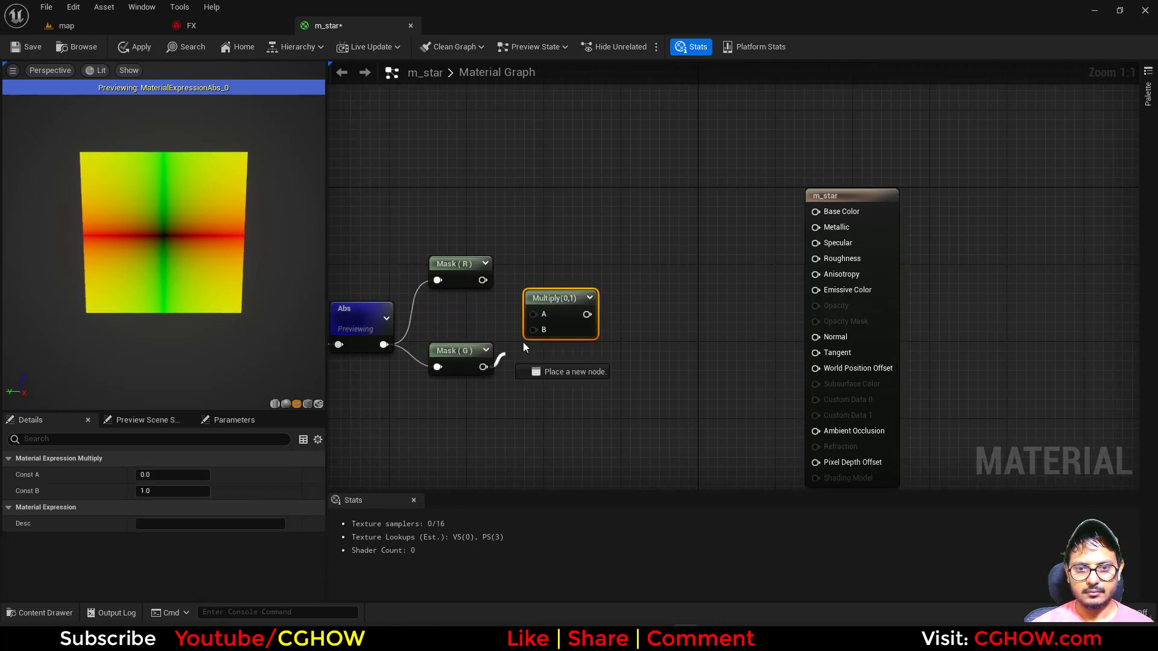
{"action": "left_click_drag", "start_coordinate": [480, 283], "coordinate": [482, 281]}
{"action": "key", "text": "space"}
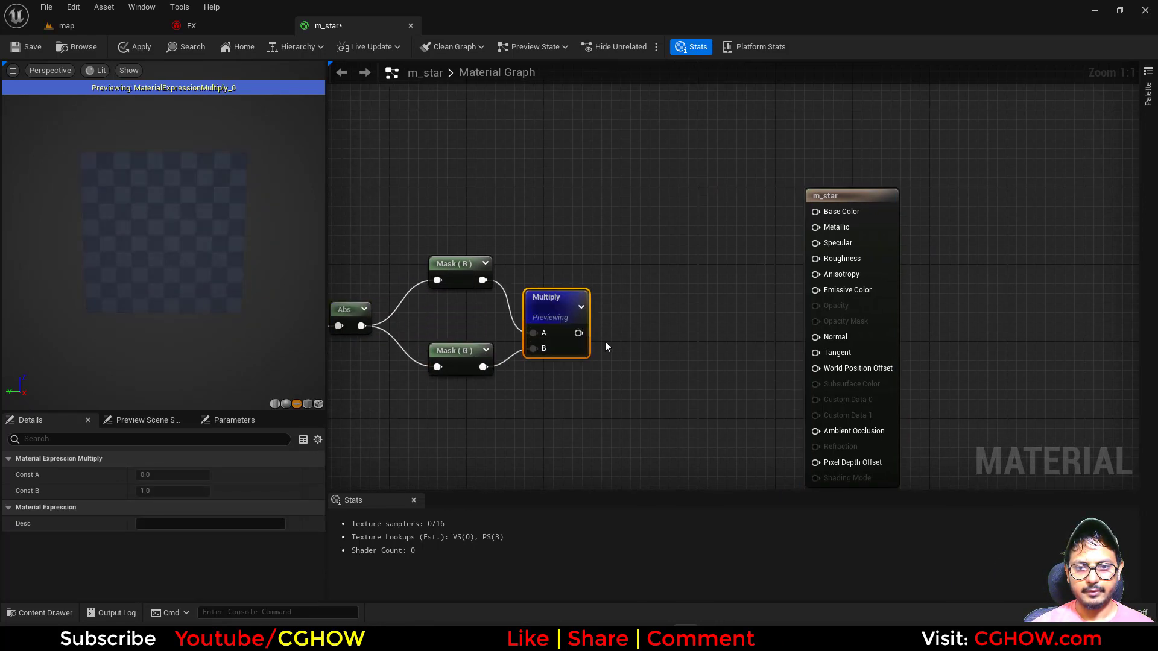
- Move the m_star result node farther away and add a 1-x node after the Multiply node
{"action": "right_click_drag", "start_coordinate": [595, 347], "coordinate": [652, 308]}
{"action": "left_click_drag", "start_coordinate": [935, 207], "coordinate": [1079, 198]}
{"action": "right_click_drag", "start_coordinate": [749, 278], "coordinate": [661, 284]}
{"action": "left_click_drag", "start_coordinate": [530, 272], "coordinate": [571, 289]}
{"action": "left_click", "coordinate": [587, 293]}
{"action": "key", "text": "o"}
{"action": "left_click", "coordinate": [564, 266]}
- Feed the 1-x output into a new Power node, preview it, and set its constant exponent to 100
{"action": "left_click", "coordinate": [634, 268]}
{"action": "key", "text": "e"}
{"action": "left_click", "coordinate": [630, 261]}
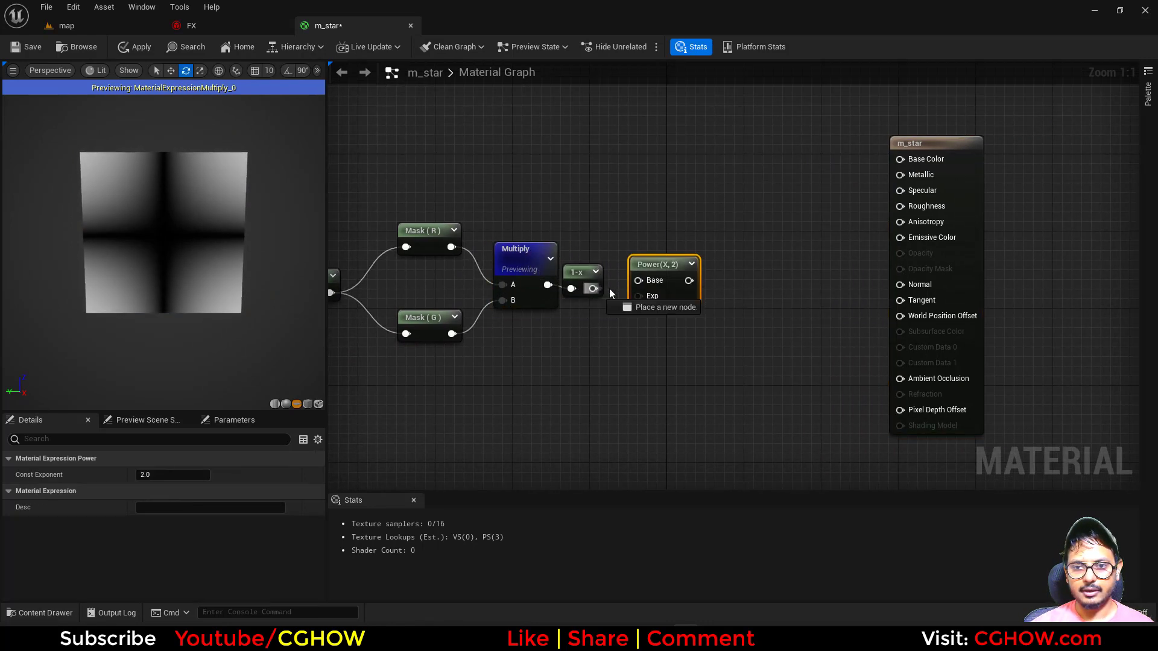
{"action": "key", "text": "space"}
{"action": "right_click_drag", "start_coordinate": [494, 342], "coordinate": [620, 332]}
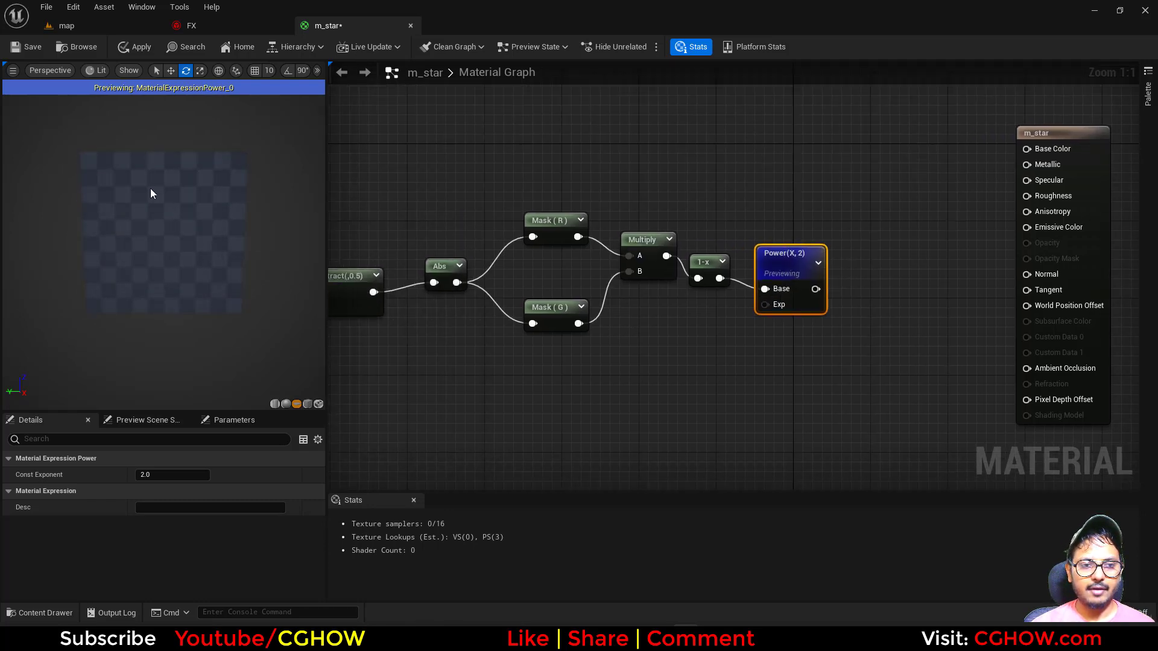
{"action": "left_click", "coordinate": [173, 474]}
{"action": "type", "text": "100"}
{"action": "key", "text": "Return"}
- Spread out the first nodes and add a RadialGradientExponential node below the Subtract and Abs nodes
{"action": "right_click_drag", "start_coordinate": [502, 339], "coordinate": [645, 337]}
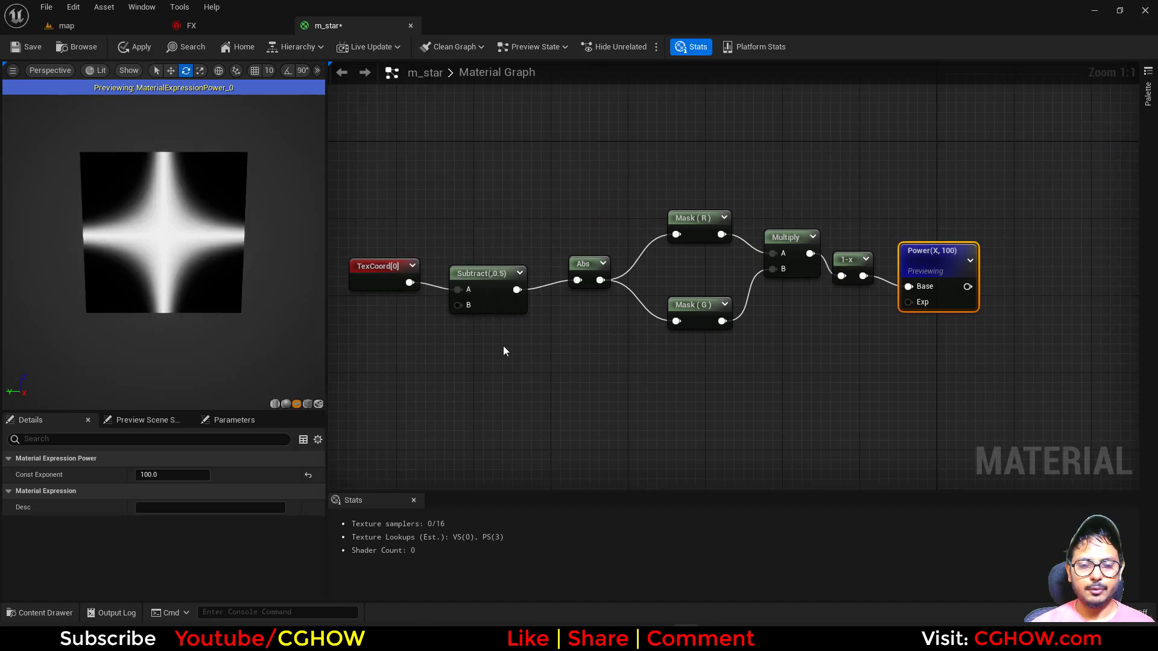
{"action": "right_click_drag", "start_coordinate": [498, 342], "coordinate": [604, 326]}
{"action": "left_click_drag", "start_coordinate": [447, 187], "coordinate": [513, 253]}
{"action": "left_click_drag", "start_coordinate": [690, 257], "coordinate": [654, 249]}
{"action": "right_click", "coordinate": [520, 326]}
{"action": "type", "text": "radial"}
{"action": "left_click", "coordinate": [576, 441]}
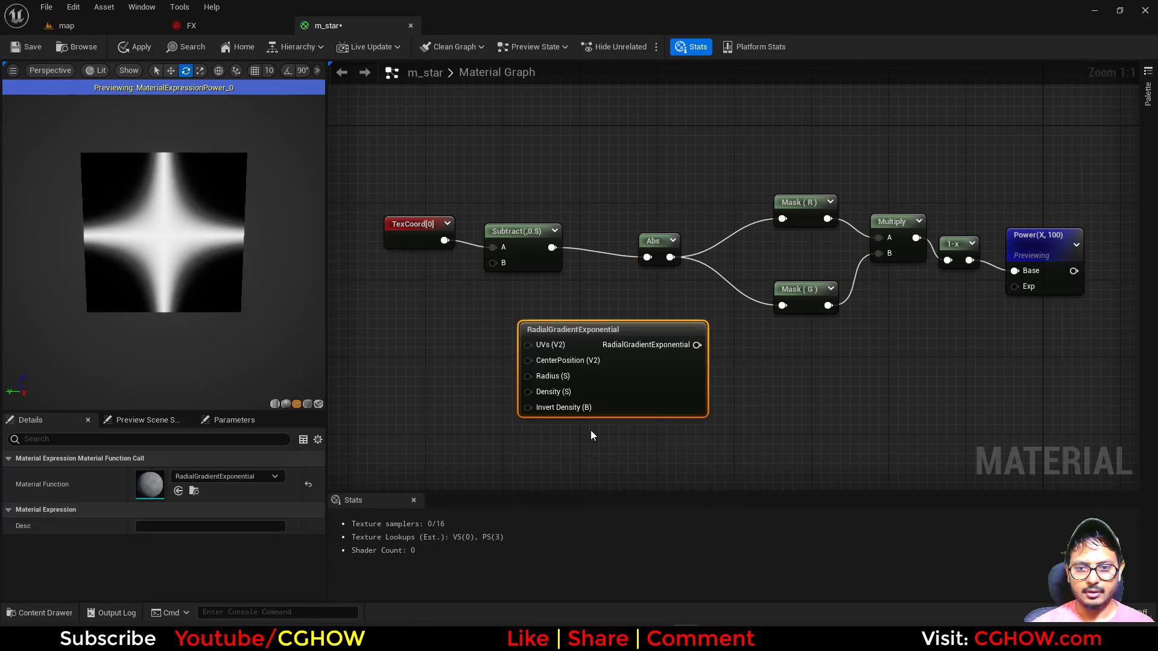
{"action": "left_click_drag", "start_coordinate": [580, 408], "coordinate": [493, 441]}
- Insert a Power node between Abs and the two masks, with RadialGradientExponential driving its exponent
{"action": "left_click", "coordinate": [639, 312]}
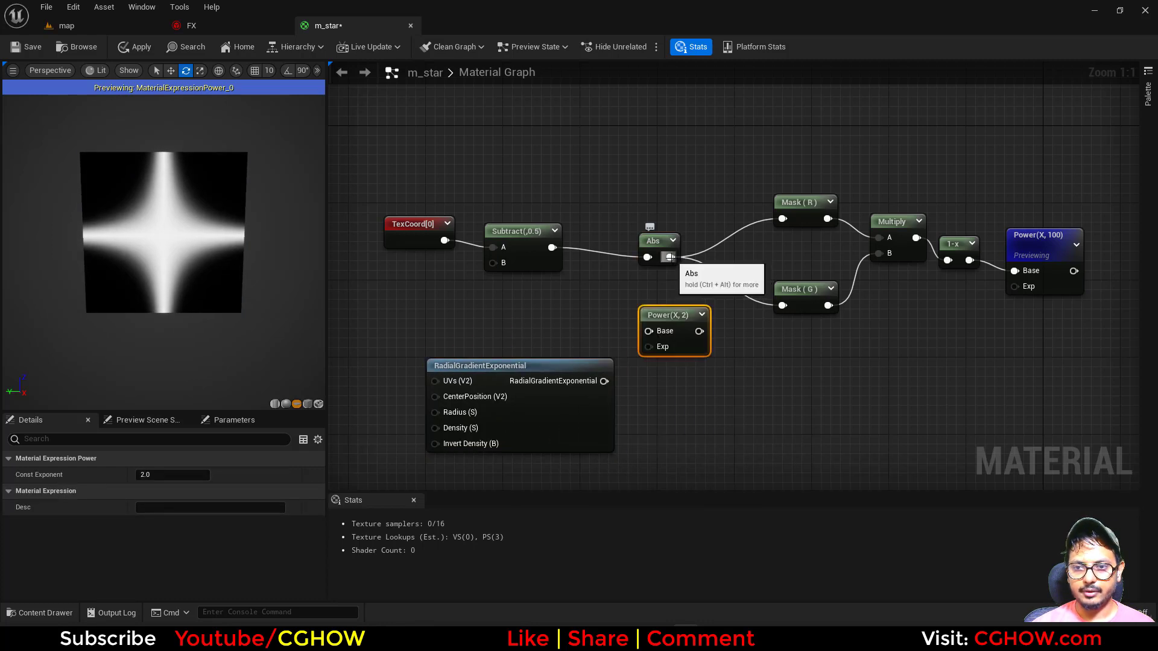
{"action": "left_click_drag", "start_coordinate": [670, 256], "coordinate": [700, 331], "text": "ctrl"}
{"action": "left_click_drag", "start_coordinate": [670, 257], "coordinate": [603, 383]}
- Connect a new constant of 0.8 to the Radius input of RadialGradientExponential
{"action": "right_click_drag", "start_coordinate": [483, 331], "coordinate": [563, 307]}
{"action": "key", "text": "1"}
{"action": "left_click", "coordinate": [403, 371]}
{"action": "left_click_drag", "start_coordinate": [424, 395], "coordinate": [518, 390]}
{"action": "left_click", "coordinate": [146, 476]}
{"action": "type", "text": "0.8"}
{"action": "key", "text": "Return"}
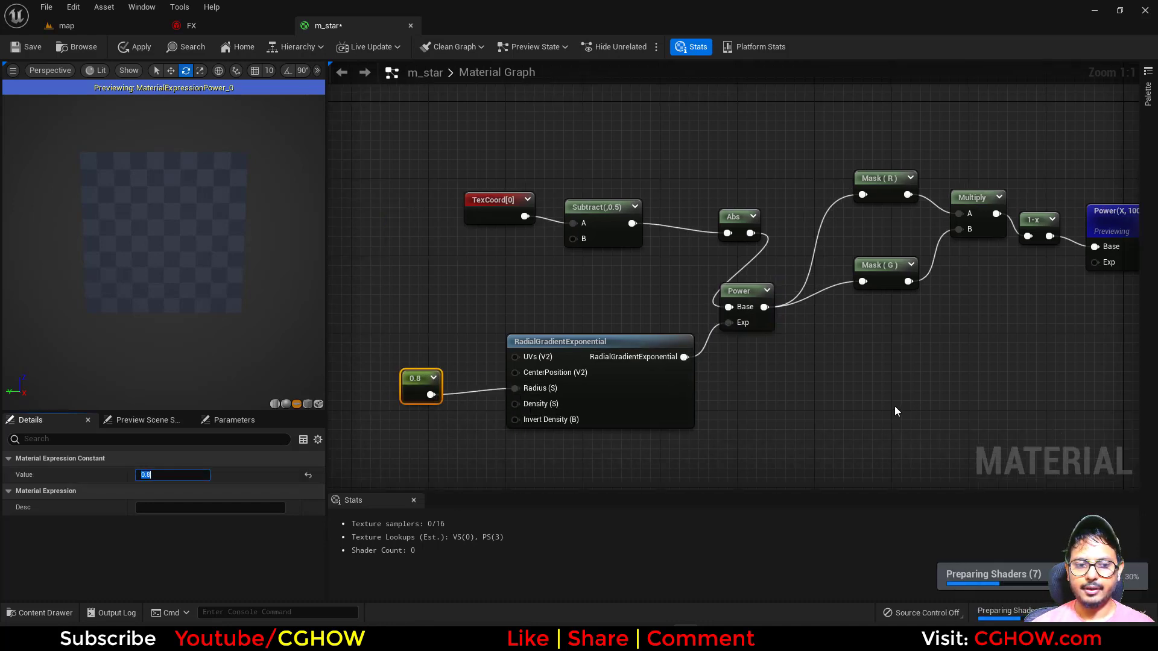
- Raise the constant exponent of the final Power node to about 230
{"action": "right_click_drag", "start_coordinate": [1026, 338], "coordinate": [664, 353]}
{"action": "left_click_drag", "start_coordinate": [768, 246], "coordinate": [767, 232]}
{"action": "right_click_drag", "start_coordinate": [785, 312], "coordinate": [697, 347]}
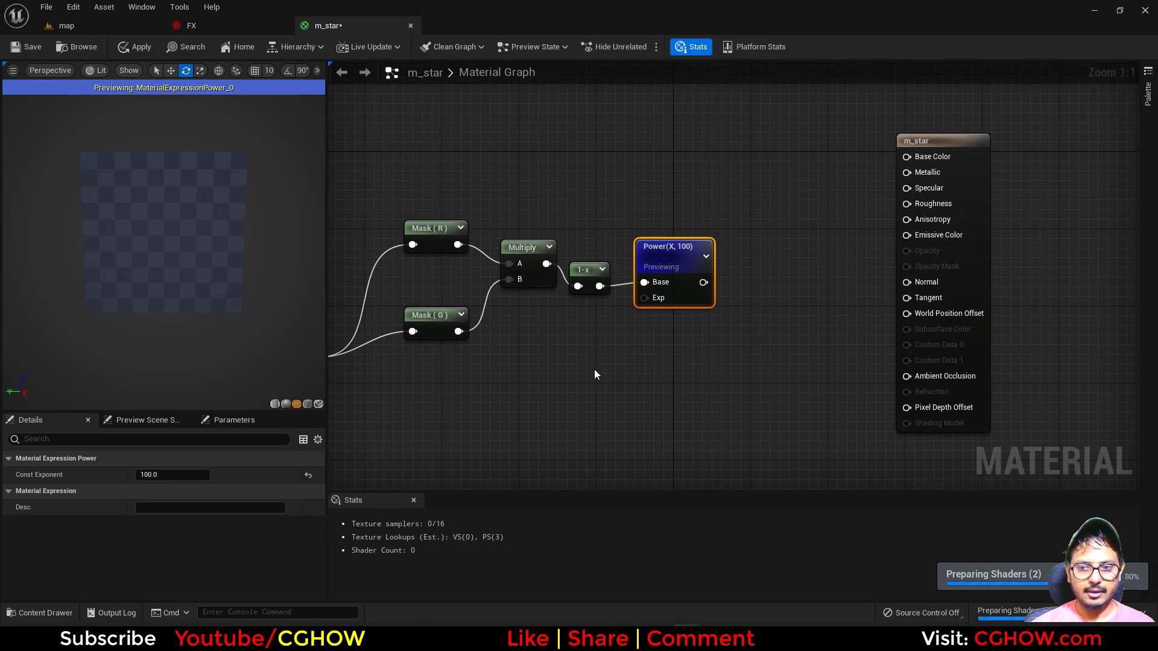
{"action": "right_click_drag", "start_coordinate": [456, 377], "coordinate": [603, 371]}
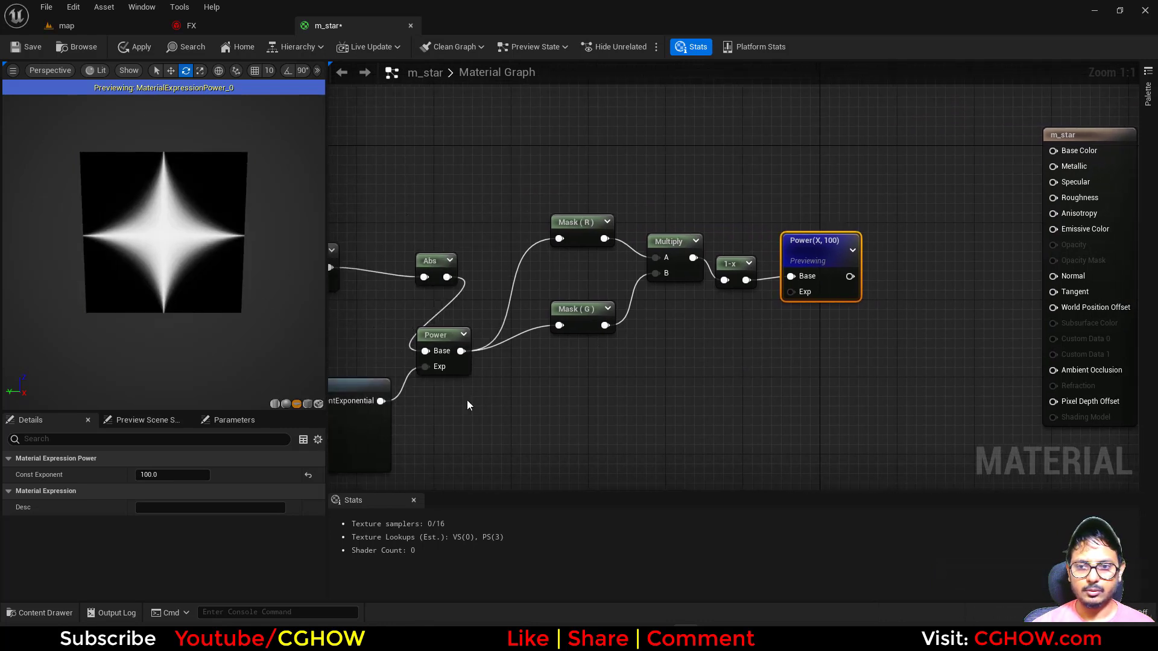
{"action": "left_click_drag", "start_coordinate": [153, 476], "coordinate": [183, 477]}
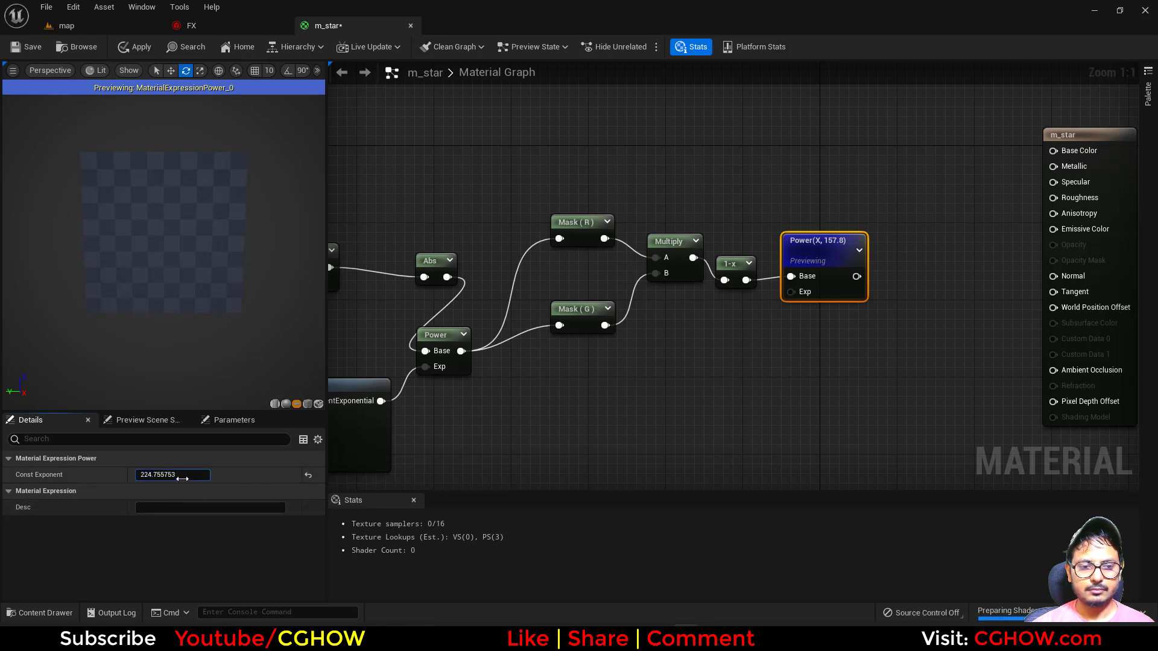
- Add a Particle Color node and connect its color output to Emissive Color
{"action": "right_click_drag", "start_coordinate": [779, 368], "coordinate": [586, 426]}
{"action": "right_click", "coordinate": [619, 179]}
{"action": "type", "text": "part"}
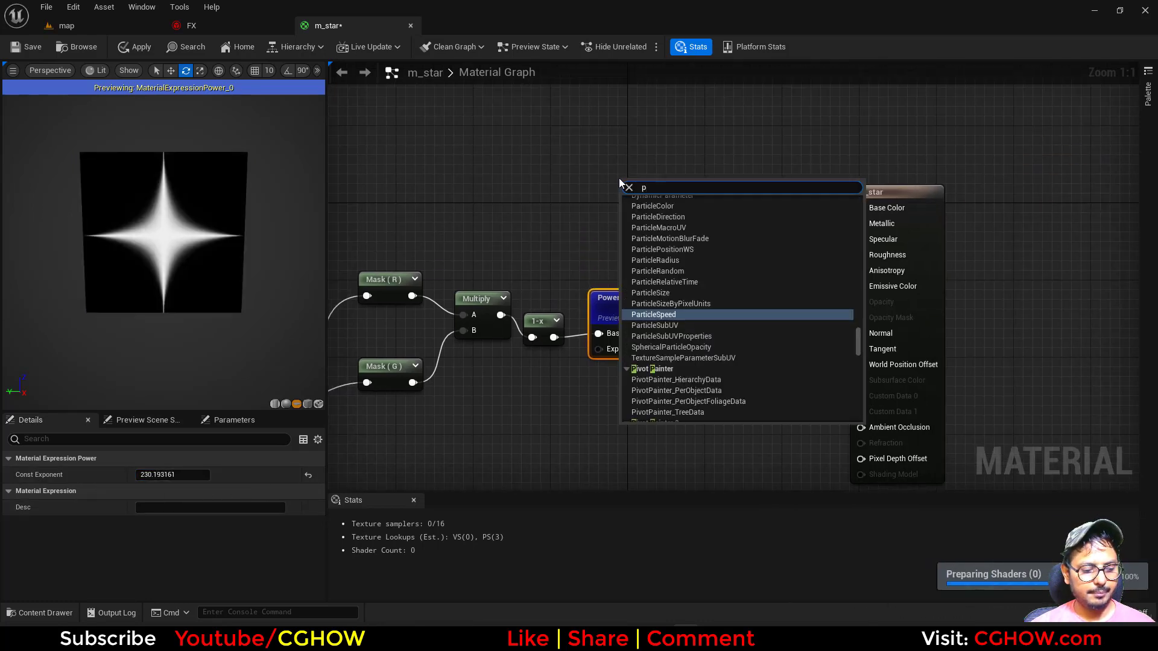
{"action": "left_click", "coordinate": [676, 314]}
{"action": "right_click_drag", "start_coordinate": [676, 314], "coordinate": [598, 318]}
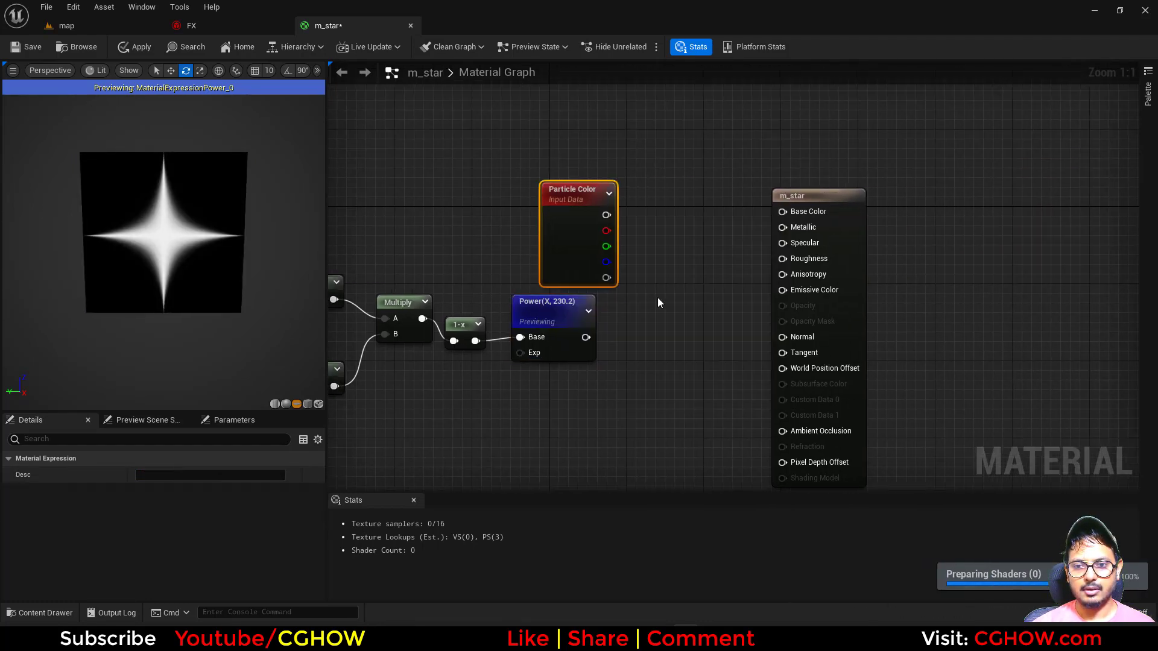
{"action": "left_click_drag", "start_coordinate": [744, 273], "coordinate": [782, 290]}
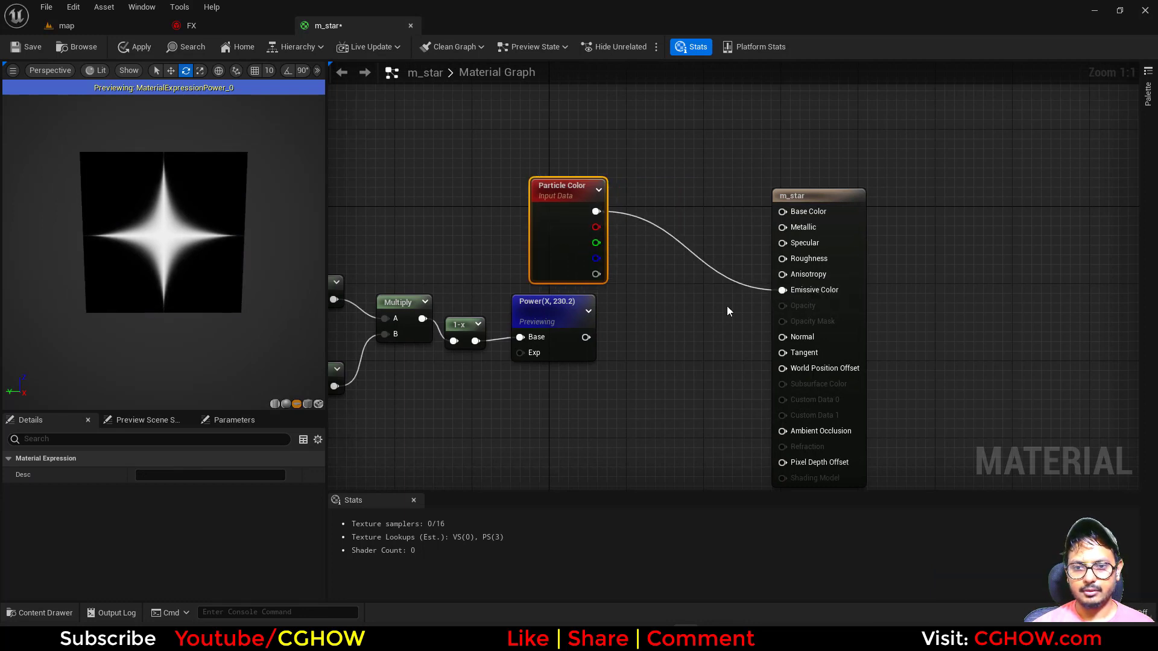
- Set the final Power node's constant exponent to 250
{"action": "left_click", "coordinate": [542, 309]}
{"action": "left_click", "coordinate": [172, 475]}
{"action": "type", "text": "250"}
{"action": "key", "text": "Return"}
- Multiply the Particle Color alpha by the final Power output and connect the product to Opacity
{"action": "left_click", "coordinate": [636, 313]}
{"action": "left_click", "coordinate": [635, 313]}
{"action": "left_click_drag", "start_coordinate": [579, 337], "coordinate": [629, 352]}
{"action": "left_click_drag", "start_coordinate": [596, 274], "coordinate": [794, 305]}
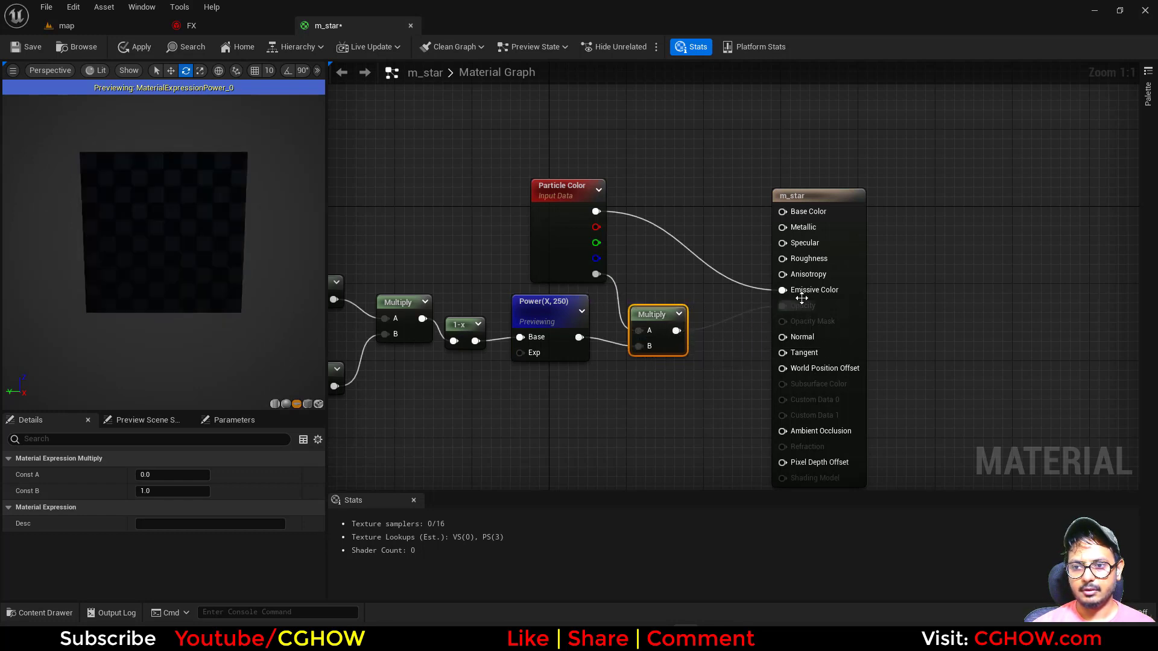
- Set the m_star material to Translucent blend mode, Unlit shading and Two Sided
{"action": "left_click", "coordinate": [838, 254]}
{"action": "scroll", "coordinate": [242, 482], "scroll_direction": "down", "scroll_amount": 2}
{"action": "right_click_drag", "start_coordinate": [462, 418], "coordinate": [655, 396]}
{"action": "right_click_drag", "start_coordinate": [547, 415], "coordinate": [599, 360]}
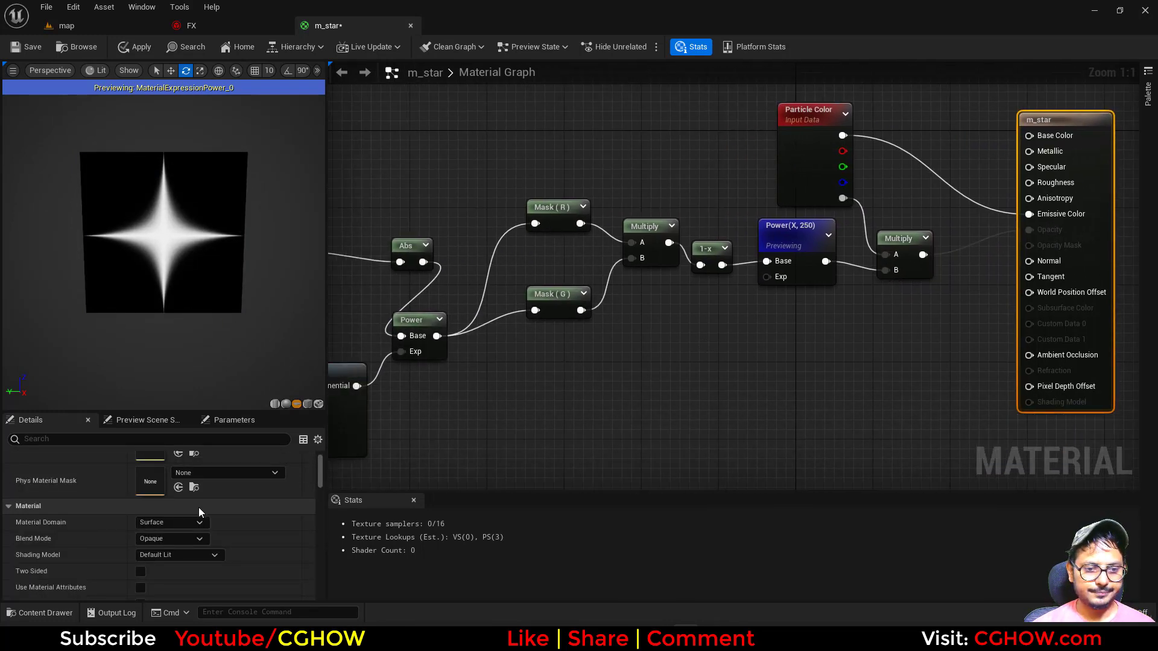
{"action": "left_click", "coordinate": [198, 539]}
{"action": "left_click", "coordinate": [181, 480]}
{"action": "left_click", "coordinate": [180, 552]}
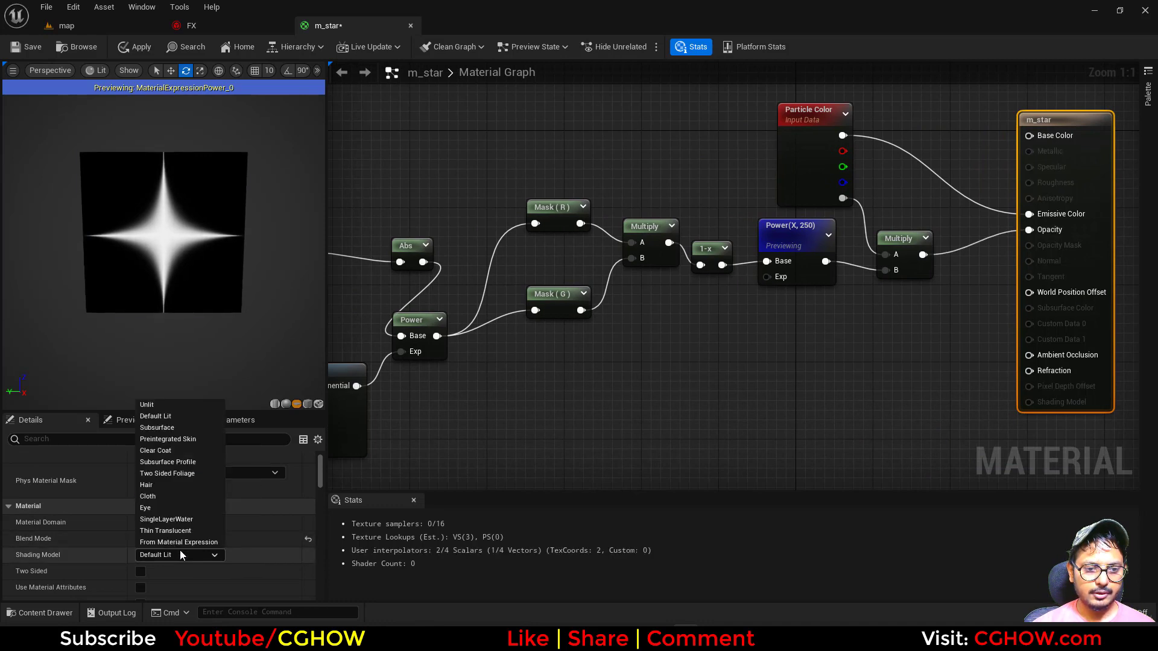
{"action": "left_click", "coordinate": [162, 409]}
{"action": "left_click", "coordinate": [191, 554]}
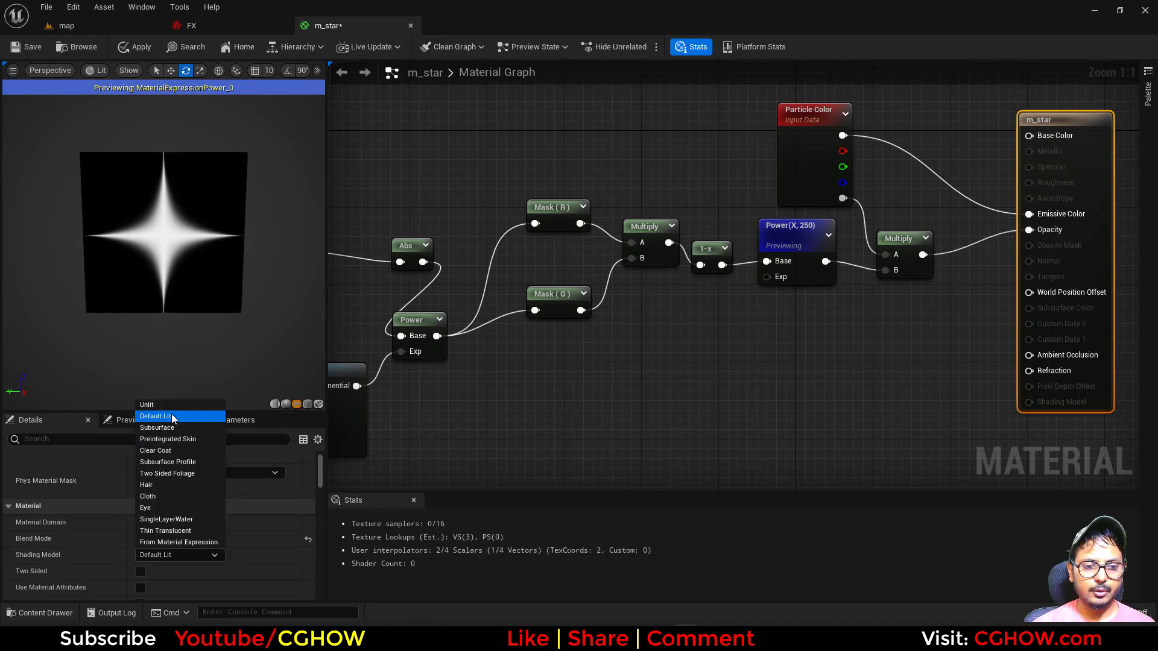
{"action": "left_click", "coordinate": [162, 408]}
{"action": "left_click", "coordinate": [141, 571]}
- Stop previewing the final Power node and save the m_star material
{"action": "right_click_drag", "start_coordinate": [436, 471], "coordinate": [573, 473]}
{"action": "scroll", "coordinate": [595, 461], "scroll_direction": "down", "scroll_amount": 1}
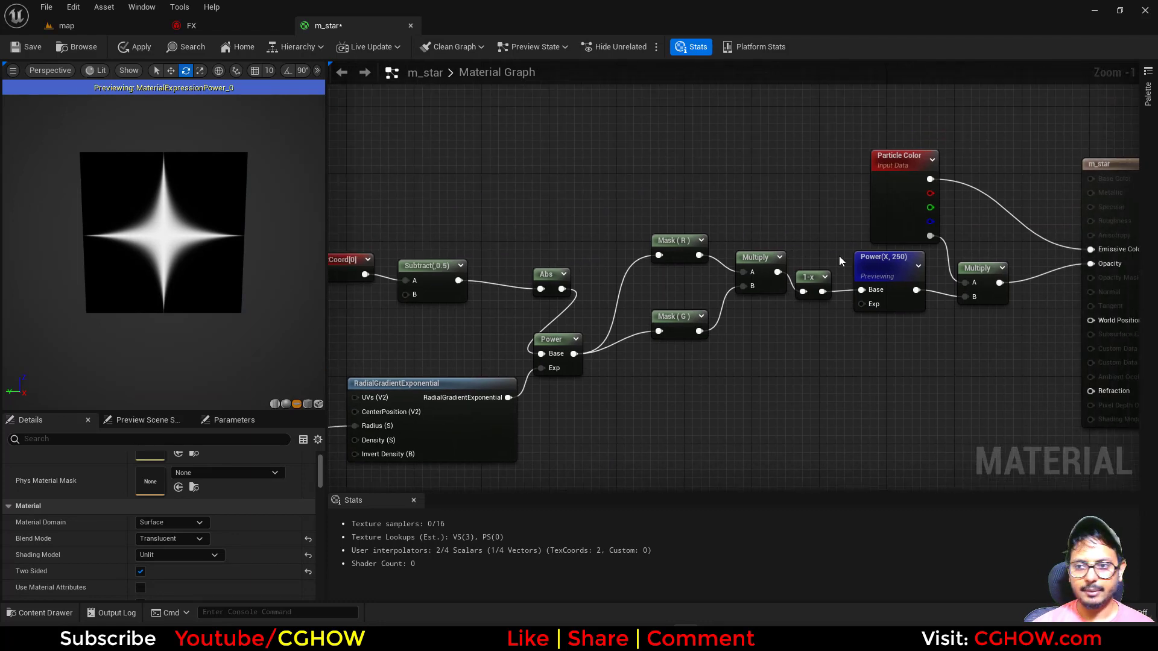
{"action": "left_click", "coordinate": [884, 259]}
{"action": "right_click_drag", "start_coordinate": [884, 265], "coordinate": [840, 262]}
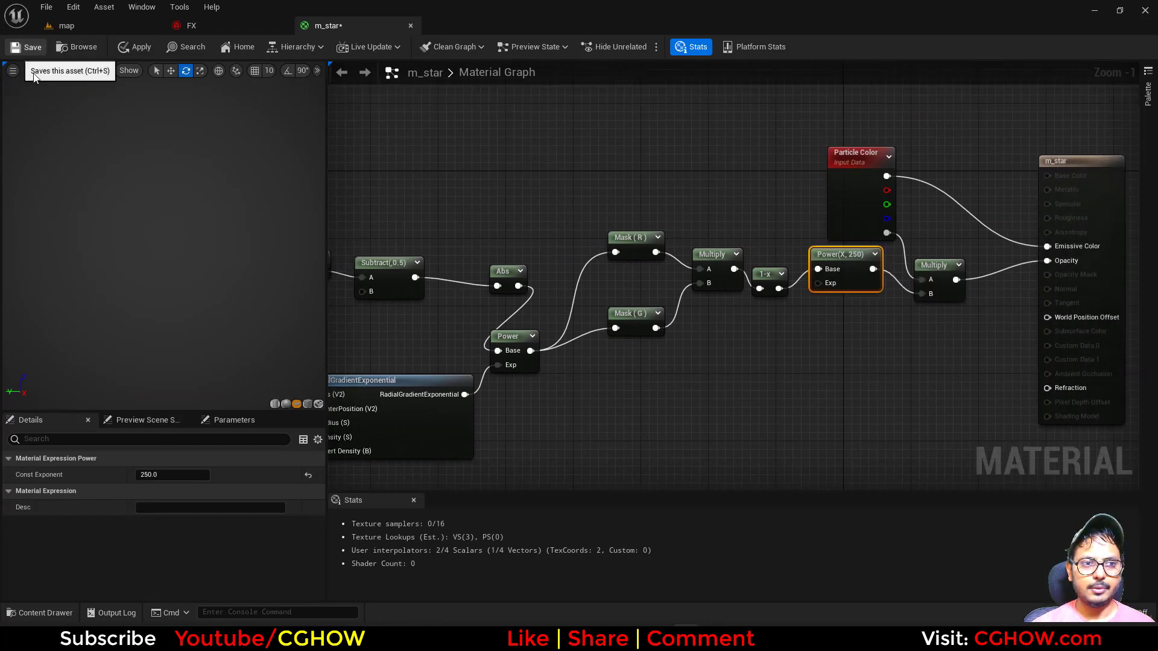
{"action": "left_click", "coordinate": [658, 412]}
- Drive the final Power exponent with a Dynamic Parameter output named pow and save the material
{"action": "right_click_drag", "start_coordinate": [657, 411], "coordinate": [622, 386]}
{"action": "right_click", "coordinate": [622, 387]}
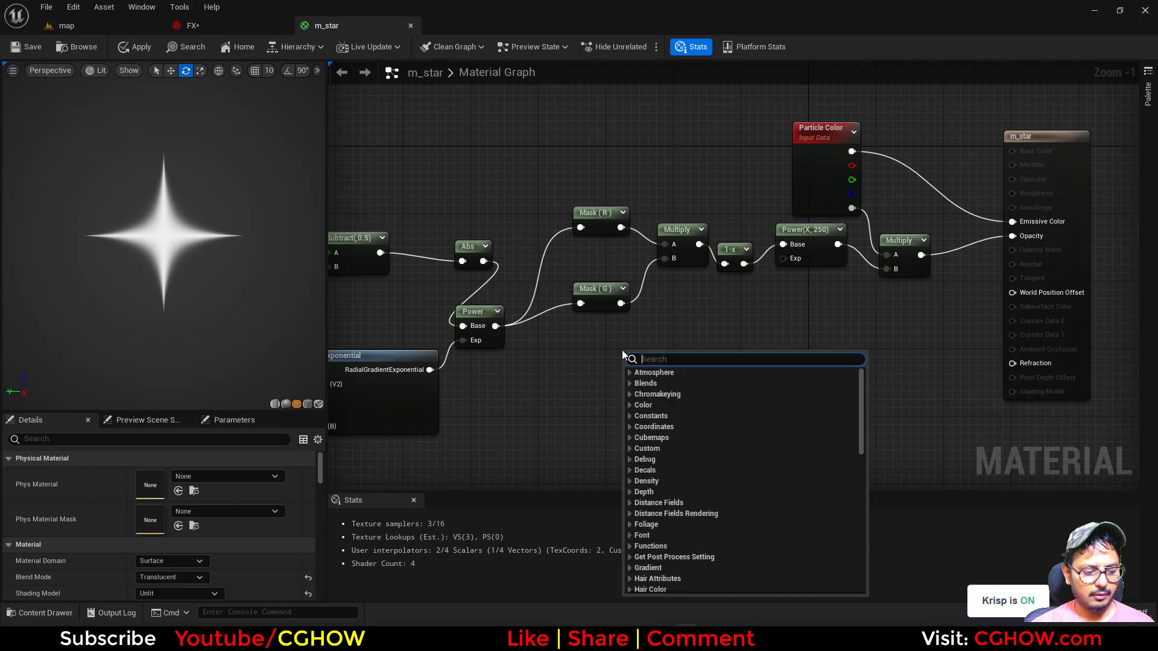
{"action": "type", "text": "dy"}
{"action": "left_click", "coordinate": [669, 415]}
{"action": "left_click_drag", "start_coordinate": [701, 381], "coordinate": [783, 258]}
{"action": "type", "text": "pow"}
{"action": "left_click", "coordinate": [23, 48]}
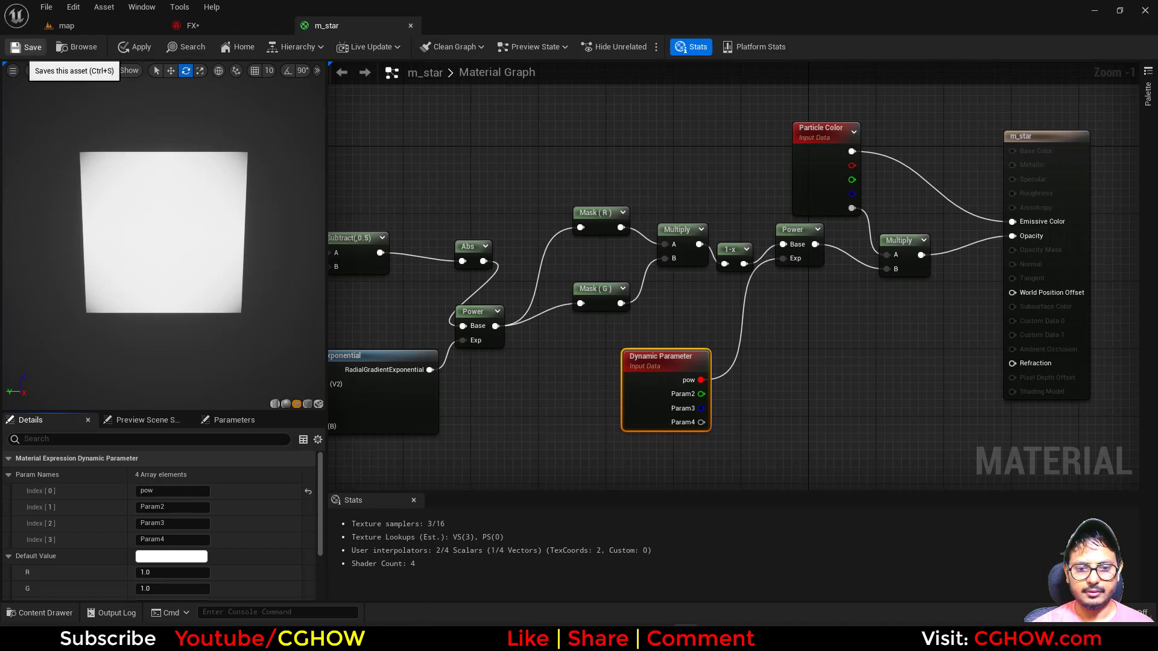
- In the FX system, duplicate the 3RotGlow emitter and rename the copy 3Rotstar
{"action": "left_click", "coordinate": [208, 25]}
{"action": "right_click_drag", "start_coordinate": [197, 140], "coordinate": [109, 137]}
{"action": "left_click", "coordinate": [114, 175]}
{"action": "left_click", "coordinate": [216, 159]}
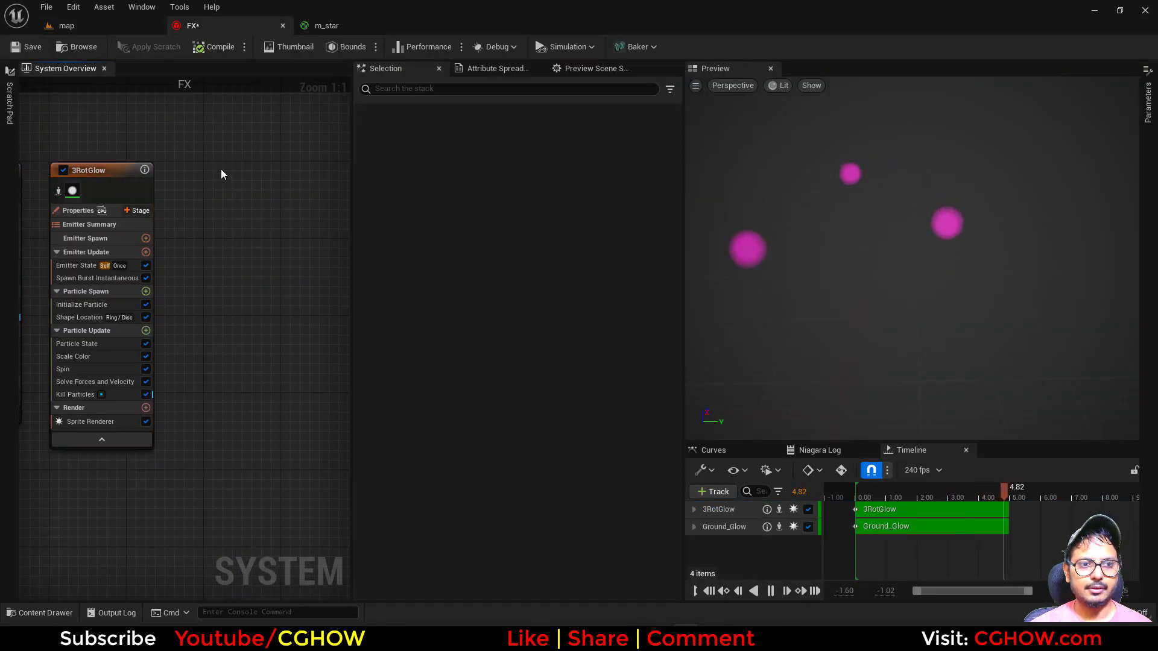
{"action": "key", "text": "ctrl+v"}
{"action": "left_click", "coordinate": [241, 171]}
{"action": "key", "text": "F2"}
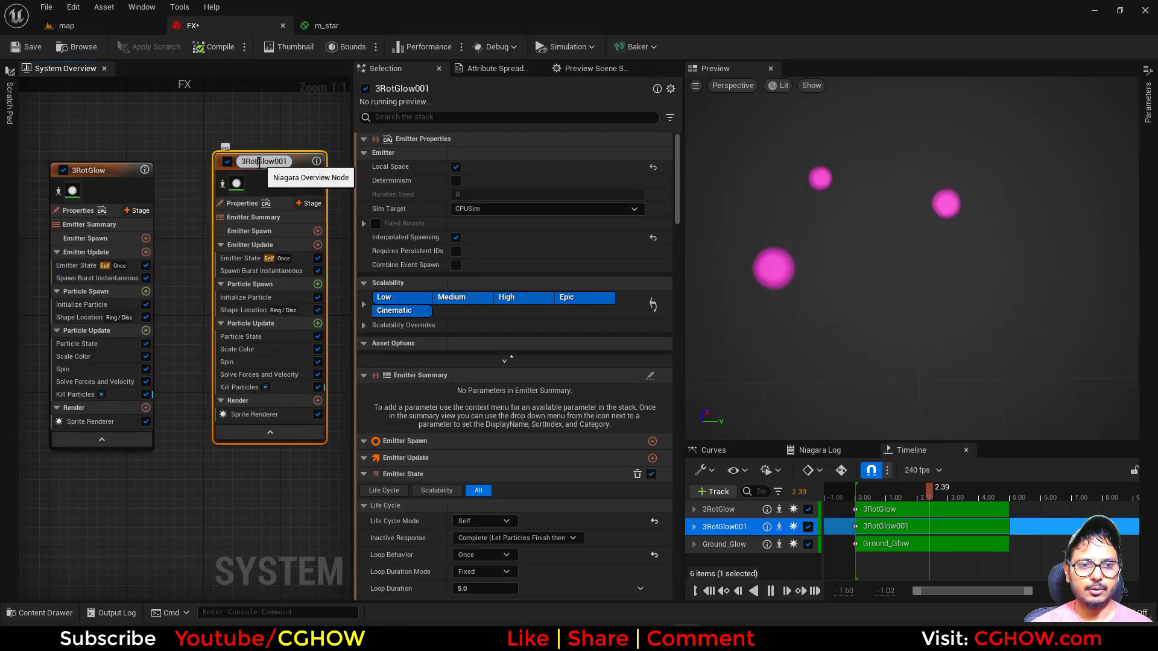
{"action": "type", "text": "3Rotstar"}
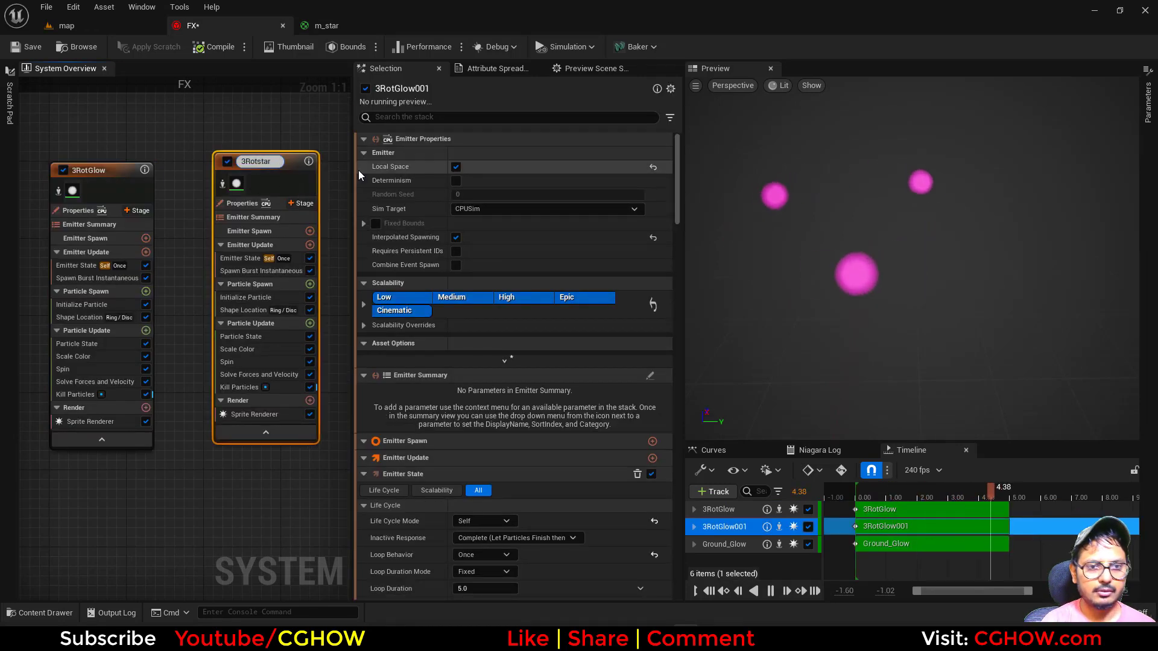
{"action": "key", "text": "Return"}
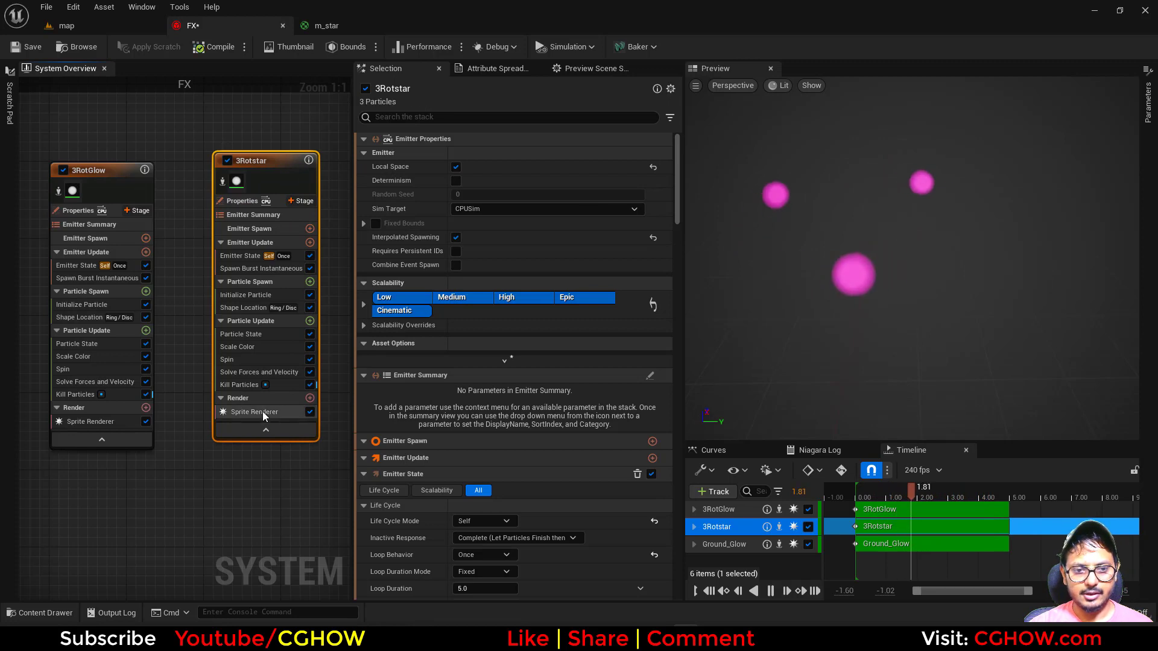
- Assign the m_star material to the 3Rotstar emitter's Sprite Renderer
{"action": "left_click", "coordinate": [263, 412]}
{"action": "left_click", "coordinate": [494, 186]}
- Add a Dynamic Material Parameters module to 3Rotstar's Particle Update and set its pow parameter to 3
{"action": "right_click_drag", "start_coordinate": [256, 388], "coordinate": [184, 399]}
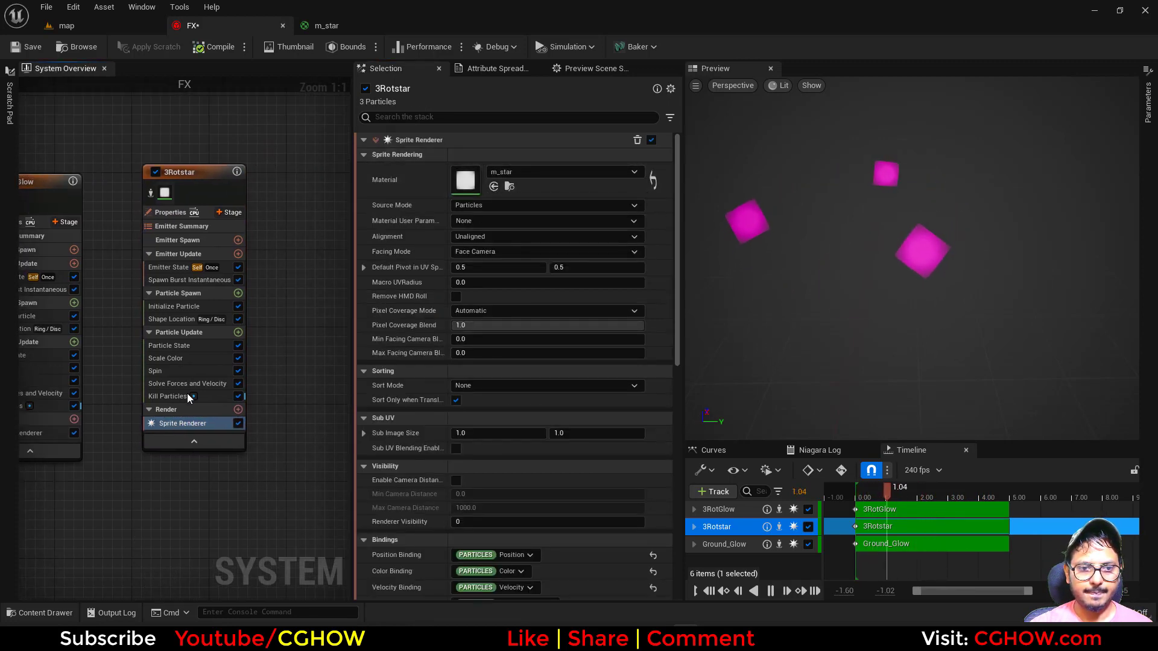
{"action": "left_click", "coordinate": [238, 333]}
{"action": "type", "text": "dyn"}
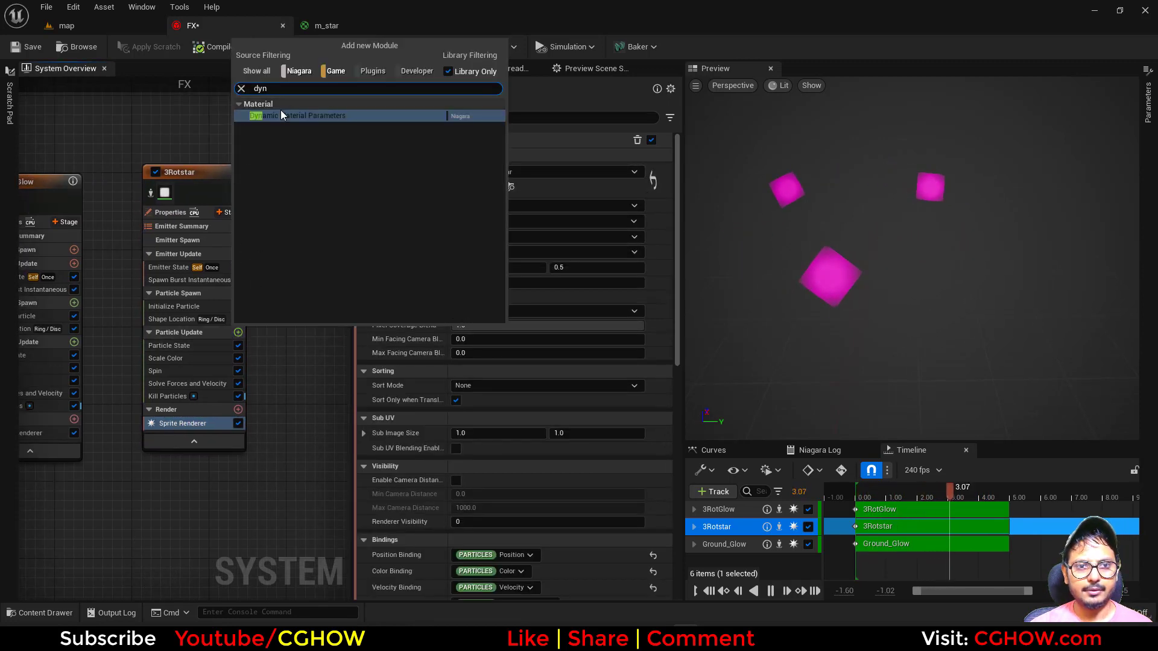
{"action": "left_click", "coordinate": [280, 114]}
{"action": "left_click", "coordinate": [489, 204]}
{"action": "type", "text": "3"}
{"action": "key", "text": "Return"}
- Set 3Rotstar's sprite rotation mode to Unset and raise its dynamic material pow parameter to 350
{"action": "left_click", "coordinate": [185, 307]}
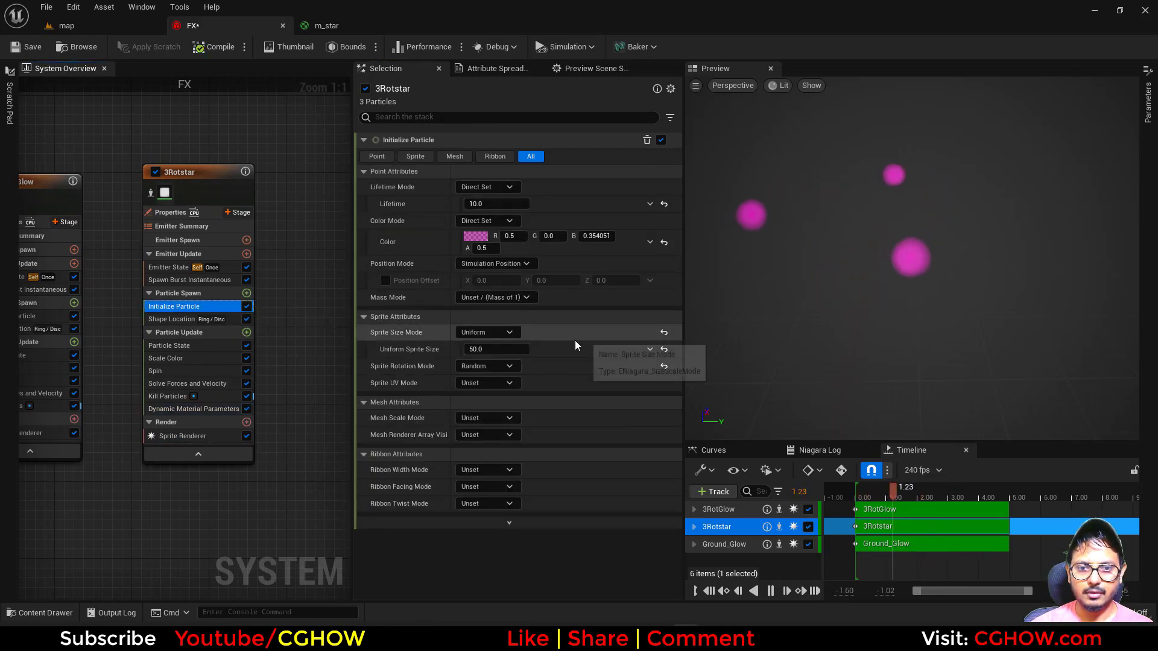
{"action": "left_click", "coordinate": [487, 367]}
{"action": "left_click", "coordinate": [483, 380]}
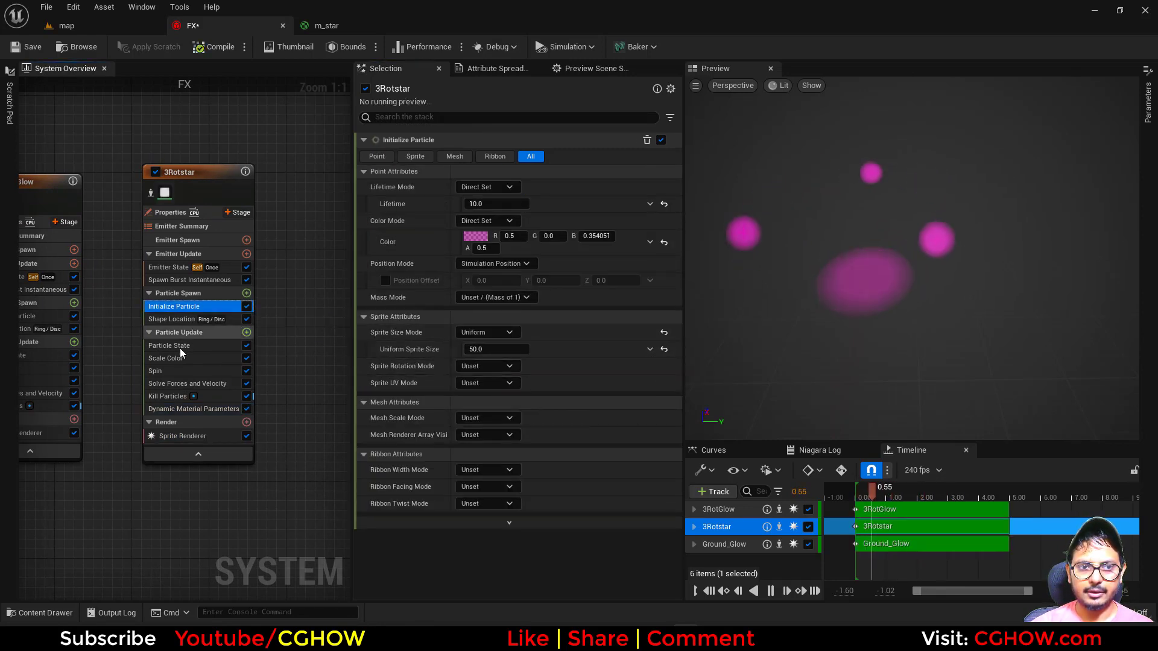
{"action": "left_click", "coordinate": [201, 439]}
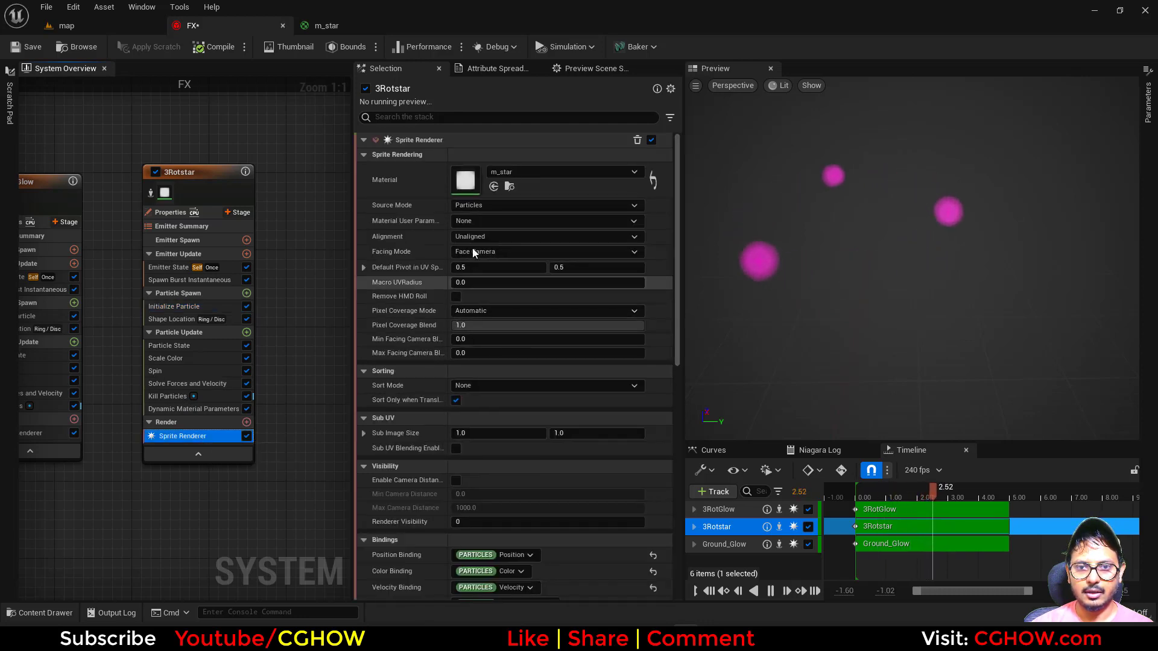
{"action": "left_click", "coordinate": [204, 409]}
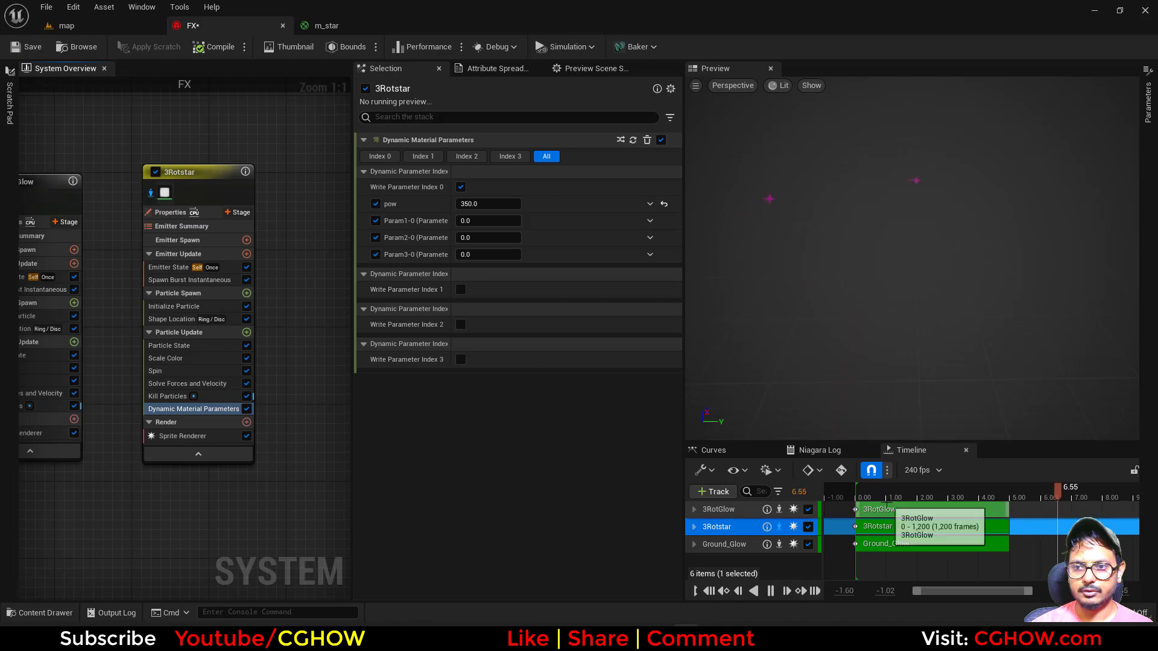
- Set the uniform sprite size in 3Rotstar's Initialize Particle module to 100
{"action": "left_click", "coordinate": [181, 307]}
{"action": "left_click", "coordinate": [482, 350]}
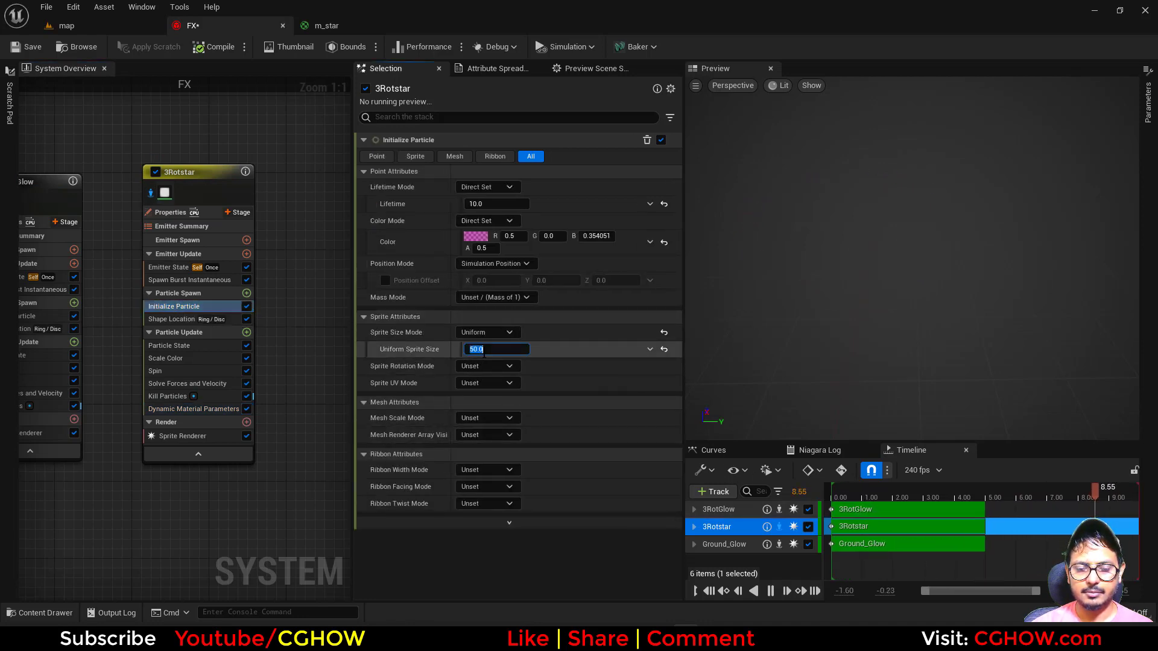
{"action": "type", "text": "100"}
{"action": "key", "text": "Return"}
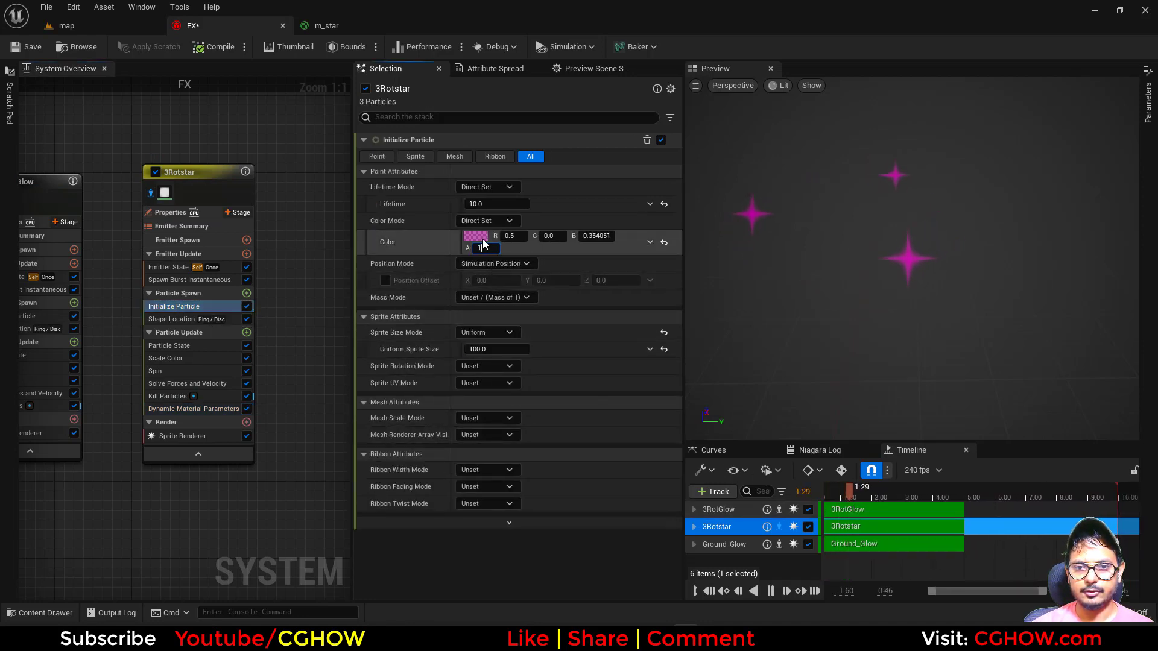
- Raise the brightness value of 3Rotstar's initial particle color to 5
{"action": "left_click", "coordinate": [483, 240]}
{"action": "left_click", "coordinate": [655, 462]}
{"action": "type", "text": "5"}
{"action": "key", "text": "Return"}
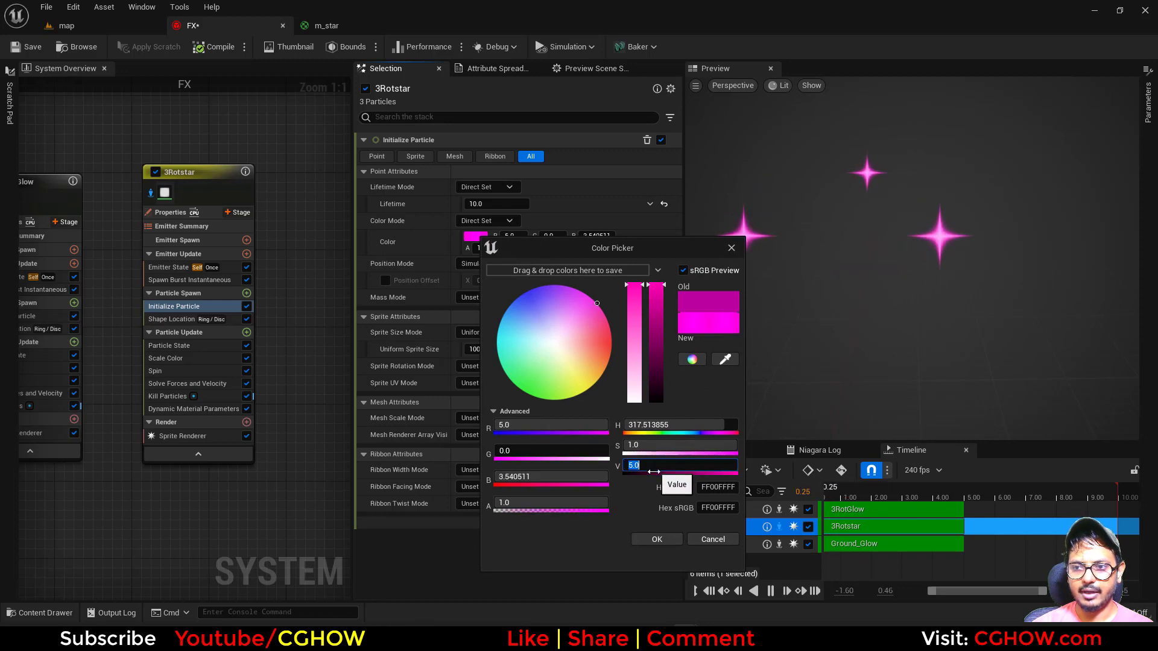
{"action": "left_click", "coordinate": [667, 538]}
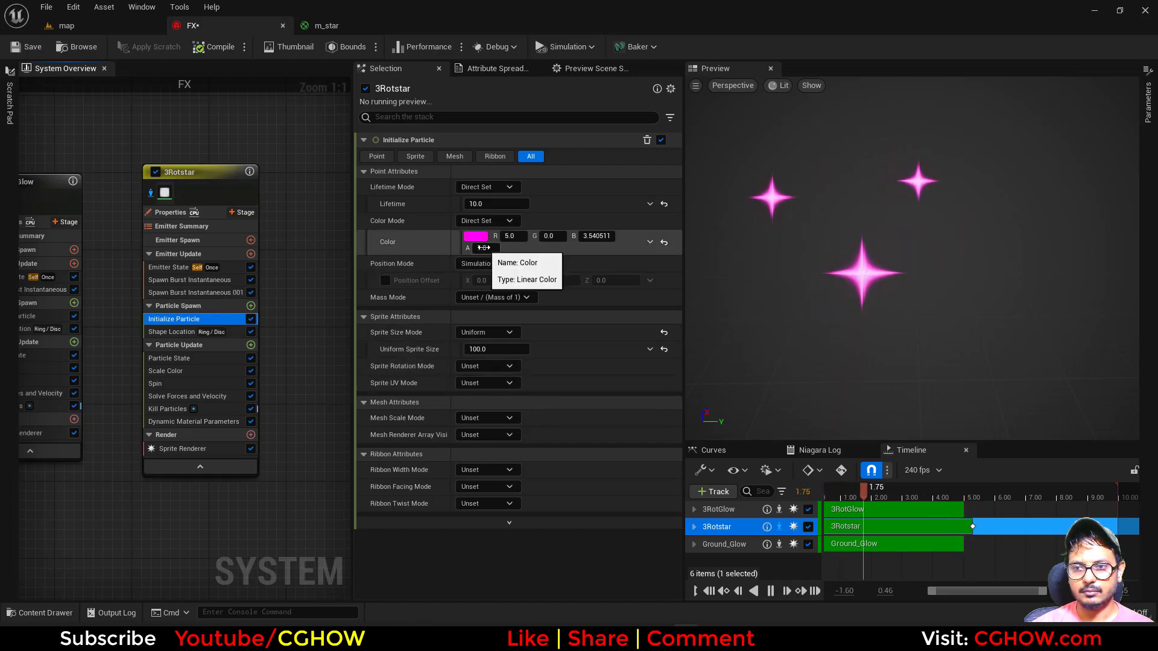
- Set 3Rotstar's initial color alpha to 1 and lower the color's brightness value to about 0.54
{"action": "left_click", "coordinate": [483, 248]}
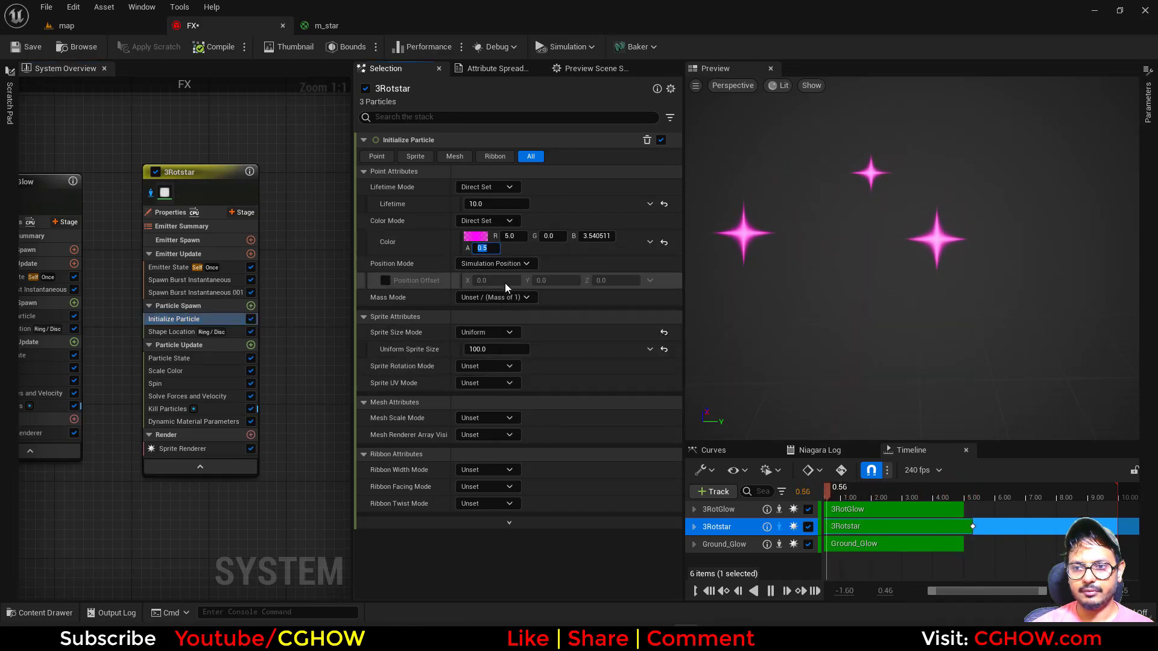
{"action": "type", "text": "1"}
{"action": "key", "text": "Return"}
{"action": "left_click", "coordinate": [476, 237]}
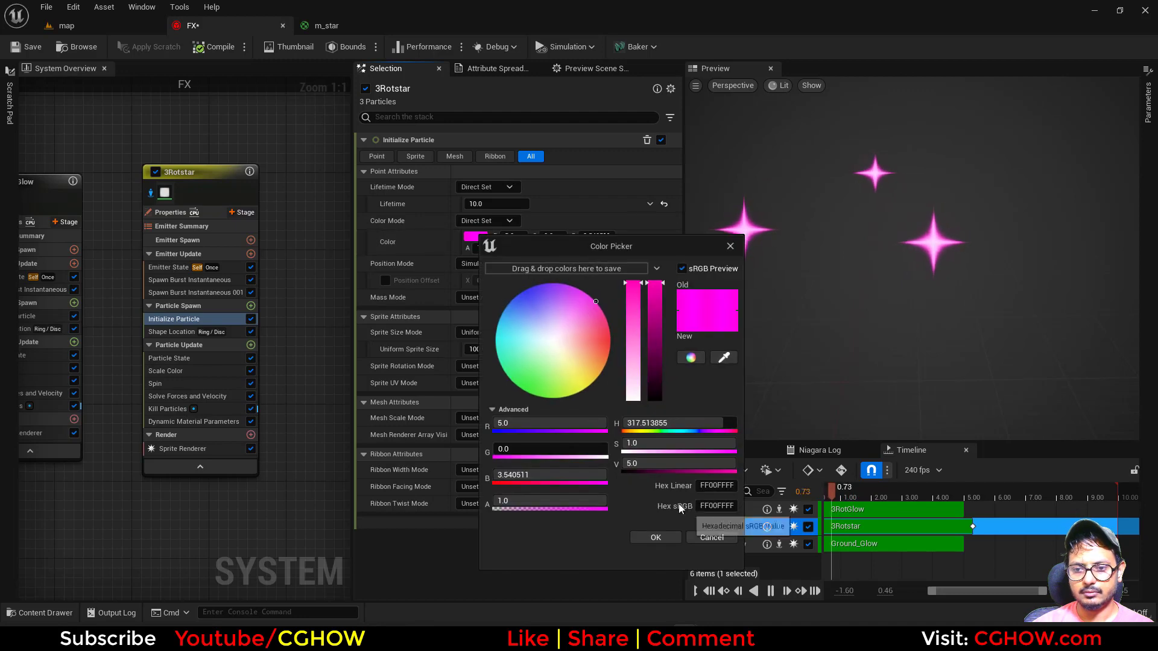
{"action": "left_click_drag", "start_coordinate": [659, 341], "coordinate": [658, 348]}
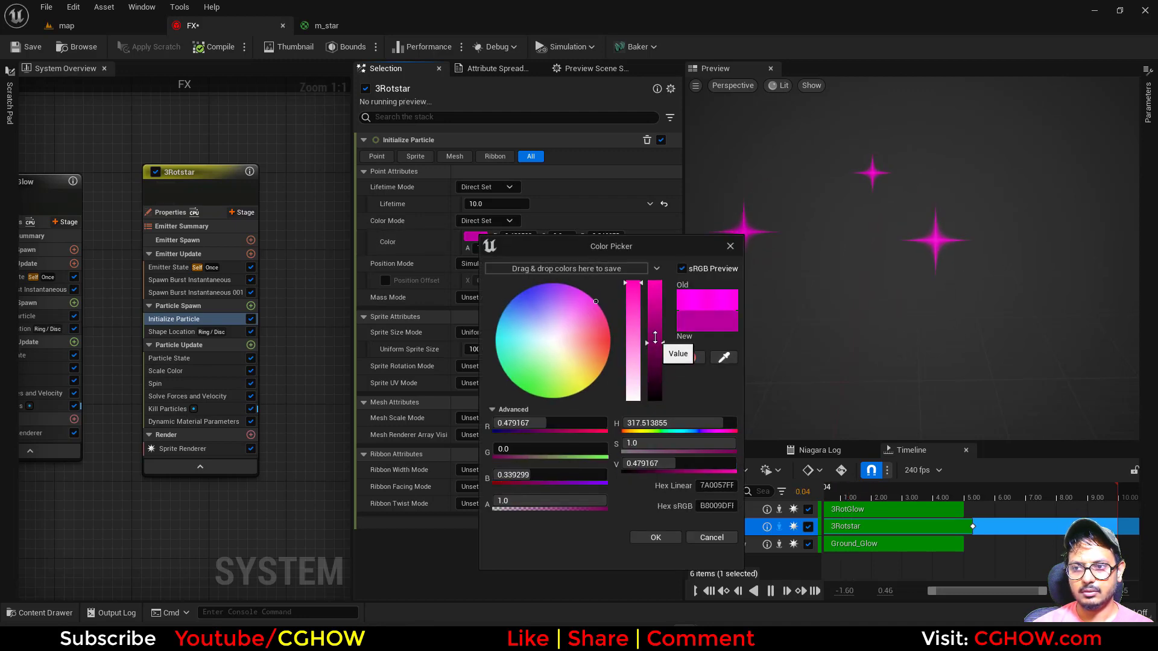
{"action": "left_click", "coordinate": [654, 537]}
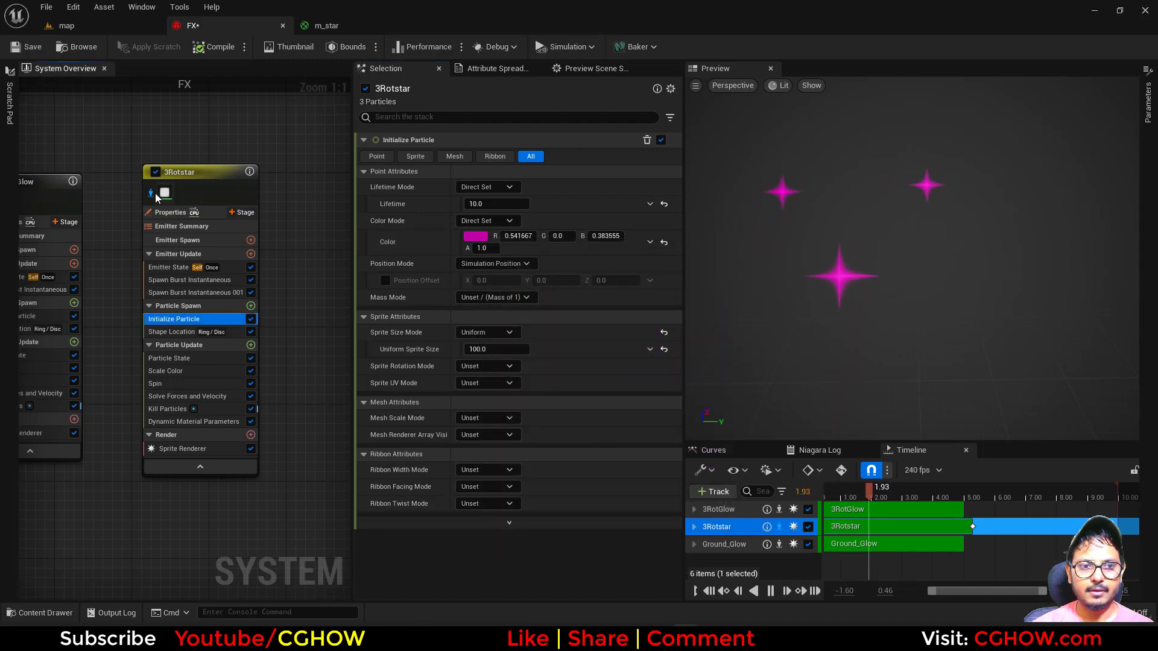
- Drive Scale RGB in 3Rotstar's Scale Color module with a Vector from Float using a Float from Curve that falls from 1 to 0 at 0.3
{"action": "left_click_drag", "start_coordinate": [923, 498], "coordinate": [888, 501]}
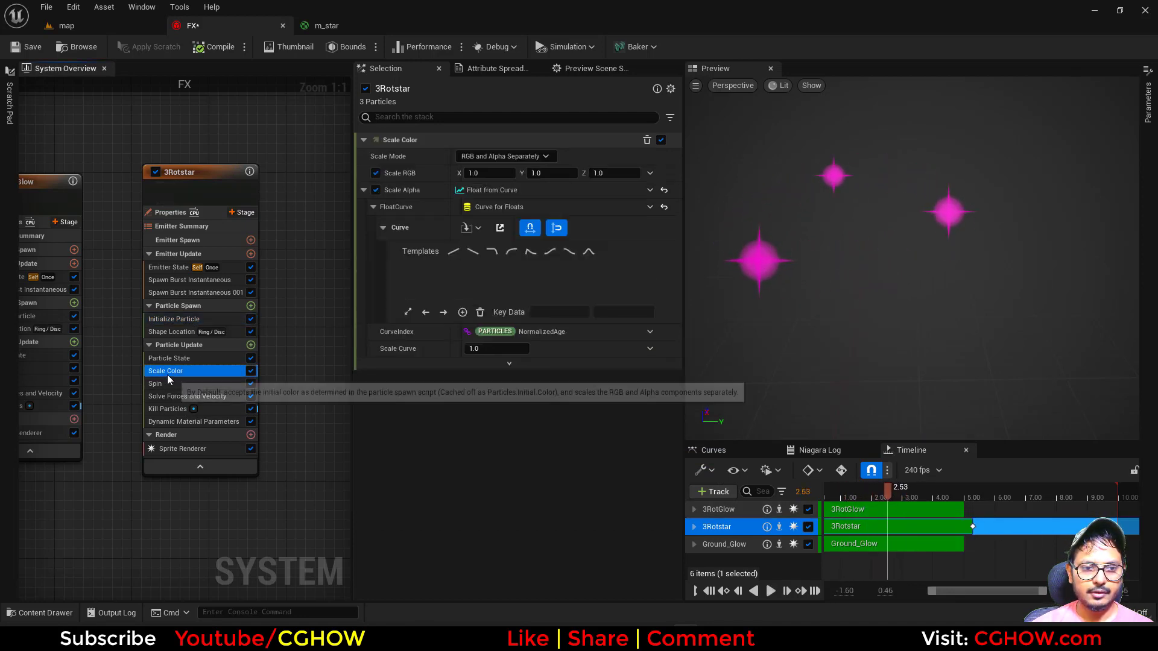
{"action": "left_click", "coordinate": [653, 174]}
{"action": "type", "text": "flo"}
{"action": "left_click", "coordinate": [458, 261]}
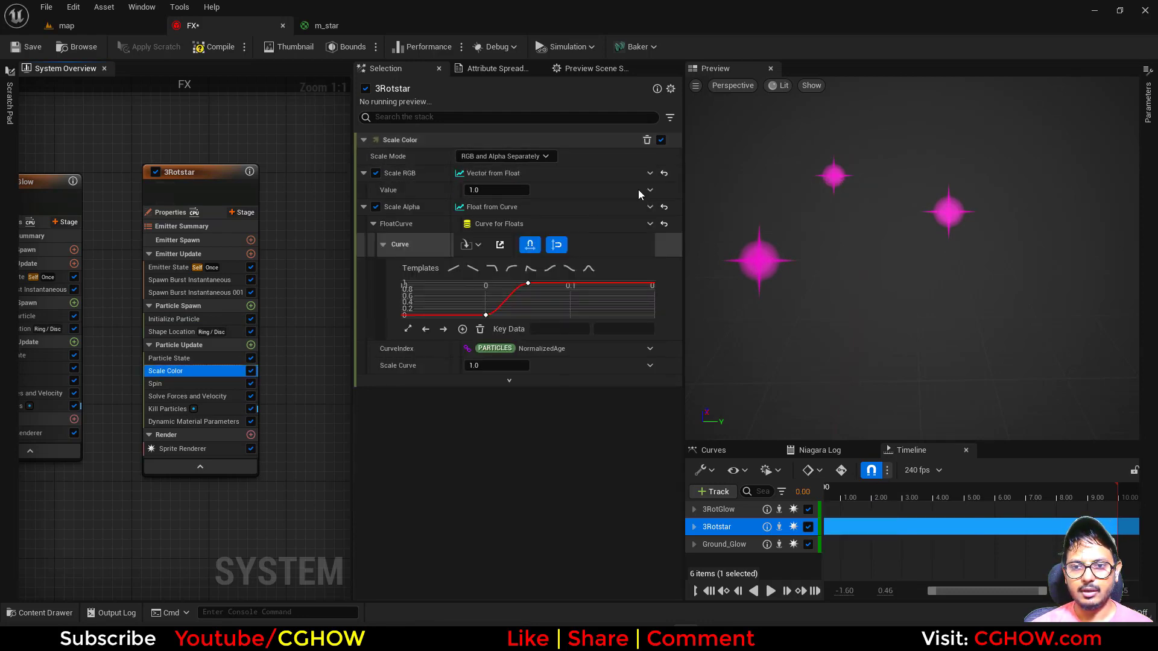
{"action": "left_click", "coordinate": [648, 190]}
{"action": "left_click", "coordinate": [469, 270]}
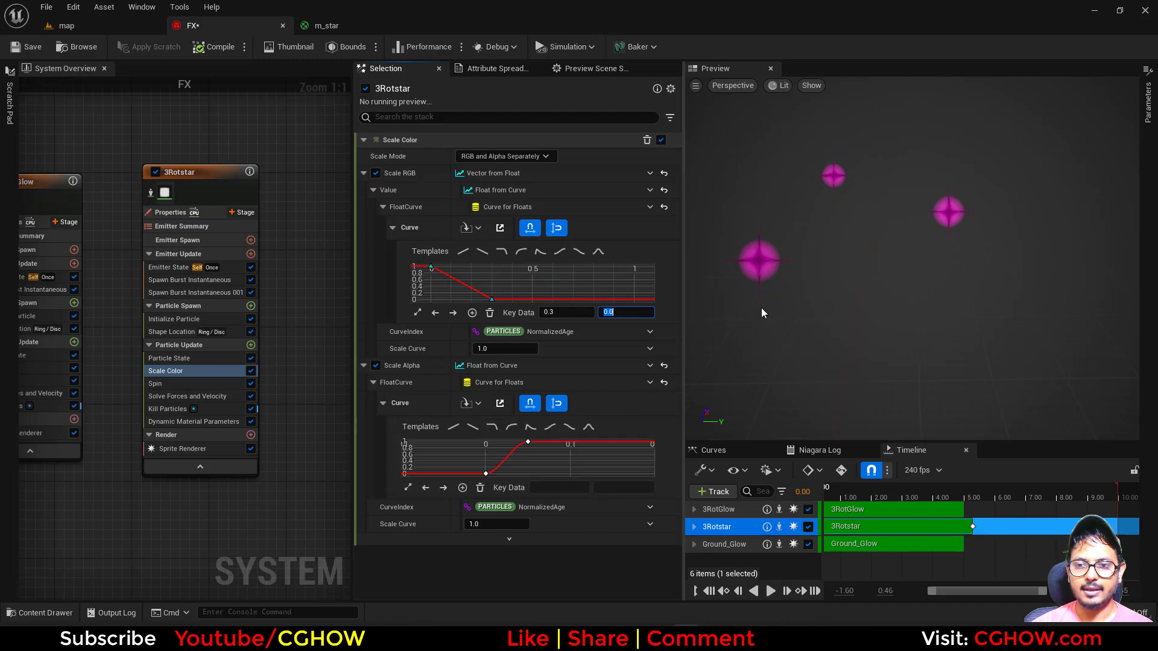
- Duplicate the 3Rotstar emitter and place the copy beside the original
{"action": "right_click_drag", "start_coordinate": [207, 149], "coordinate": [98, 141]}
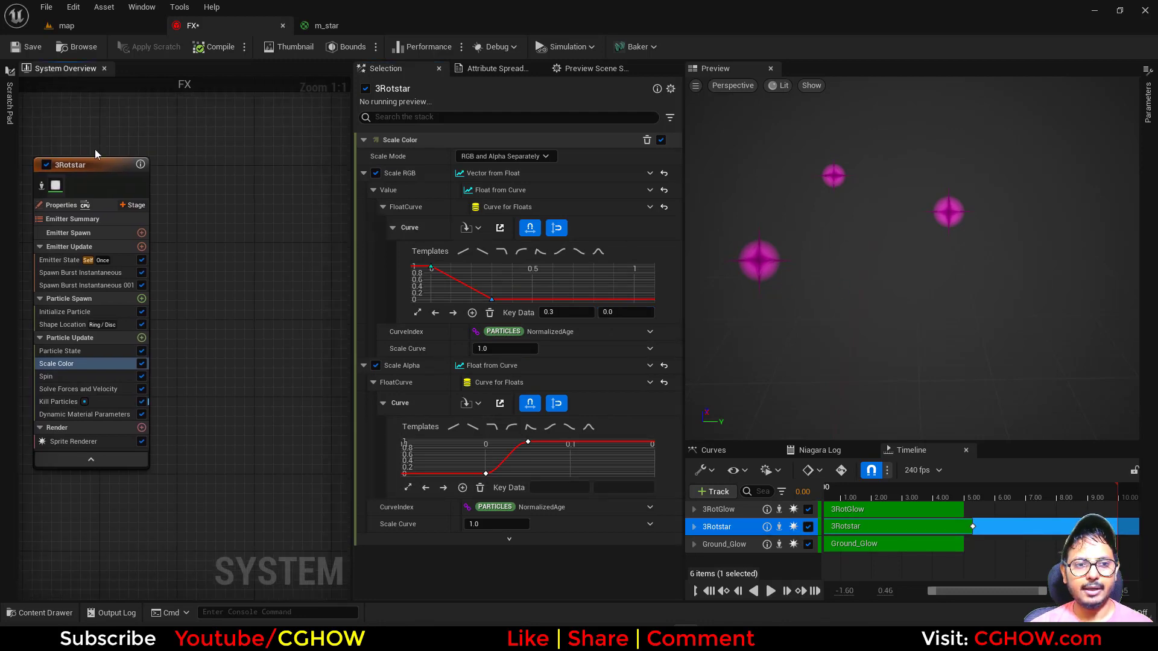
{"action": "left_click", "coordinate": [94, 164]}
{"action": "left_click", "coordinate": [175, 154]}
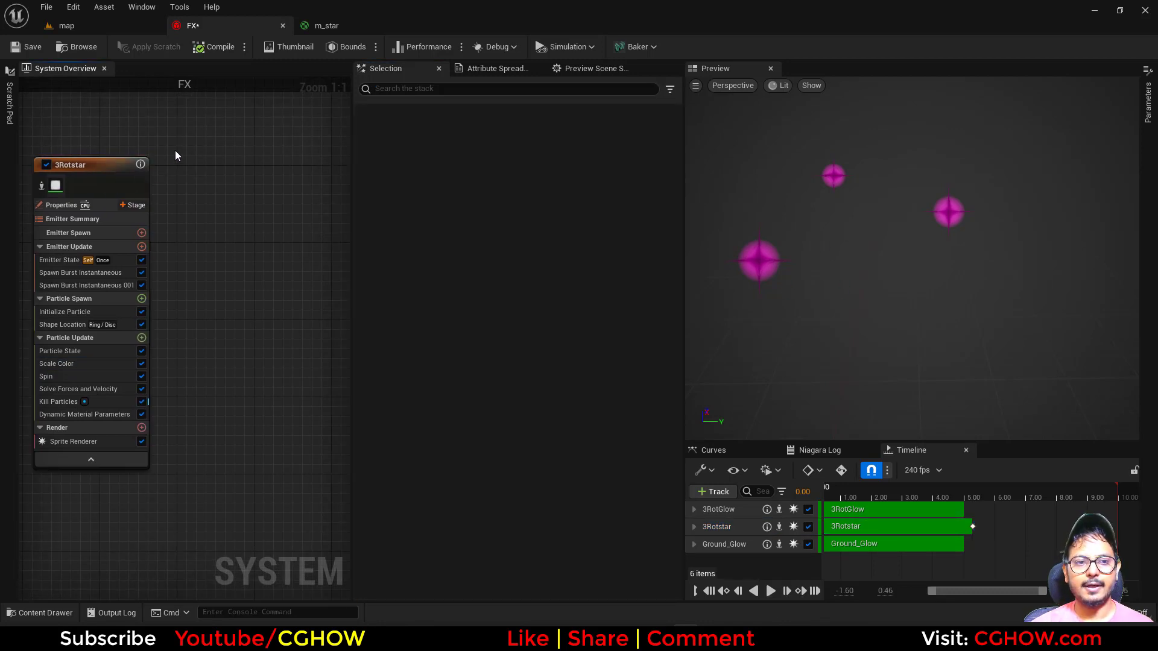
{"action": "key", "text": "ctrl+v"}
- Set the duplicated star emitter's uniform sprite size to 50 and its pow parameter to 500
{"action": "left_click", "coordinate": [217, 302]}
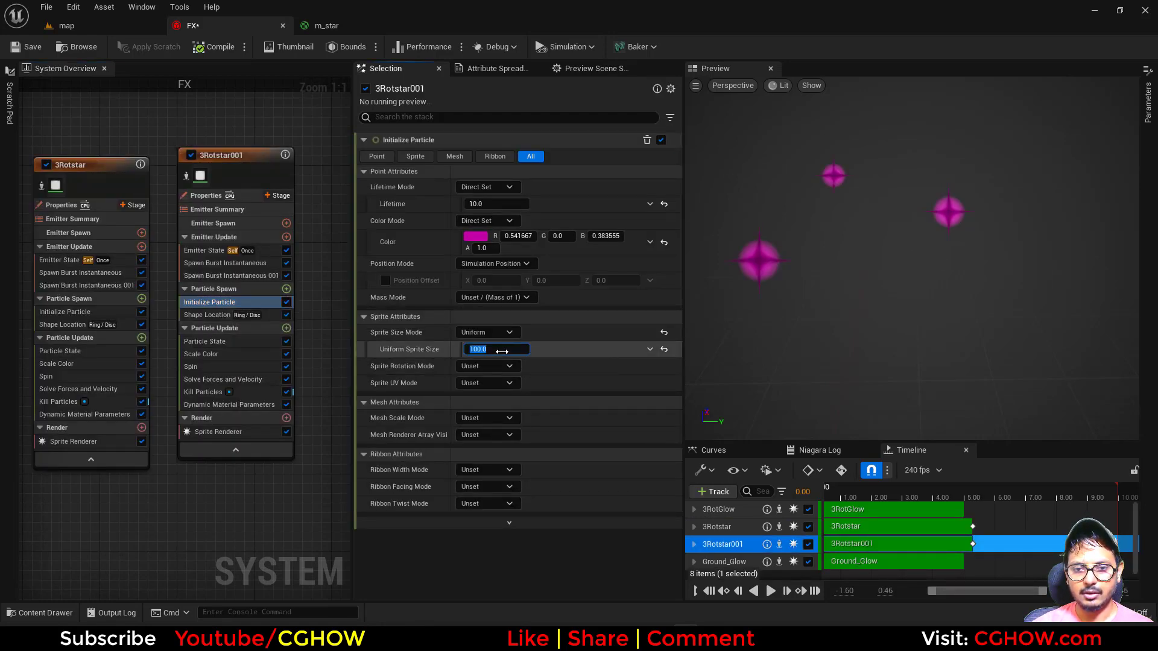
{"action": "left_click", "coordinate": [499, 356]}
{"action": "type", "text": "50"}
{"action": "key", "text": "Return"}
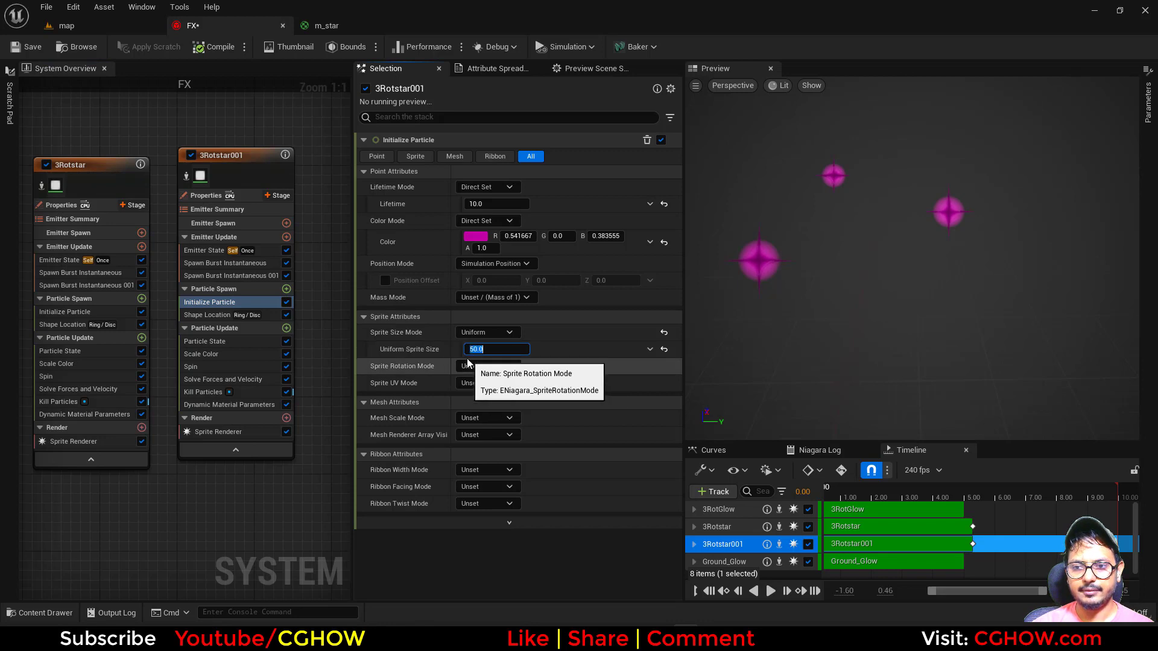
{"action": "type", "text": "500.0"}
{"action": "key", "text": "Return"}
- Set the brightness value of the duplicated star emitter's initial color to 50, play the effect and save the FX system
{"action": "left_click", "coordinate": [283, 304]}
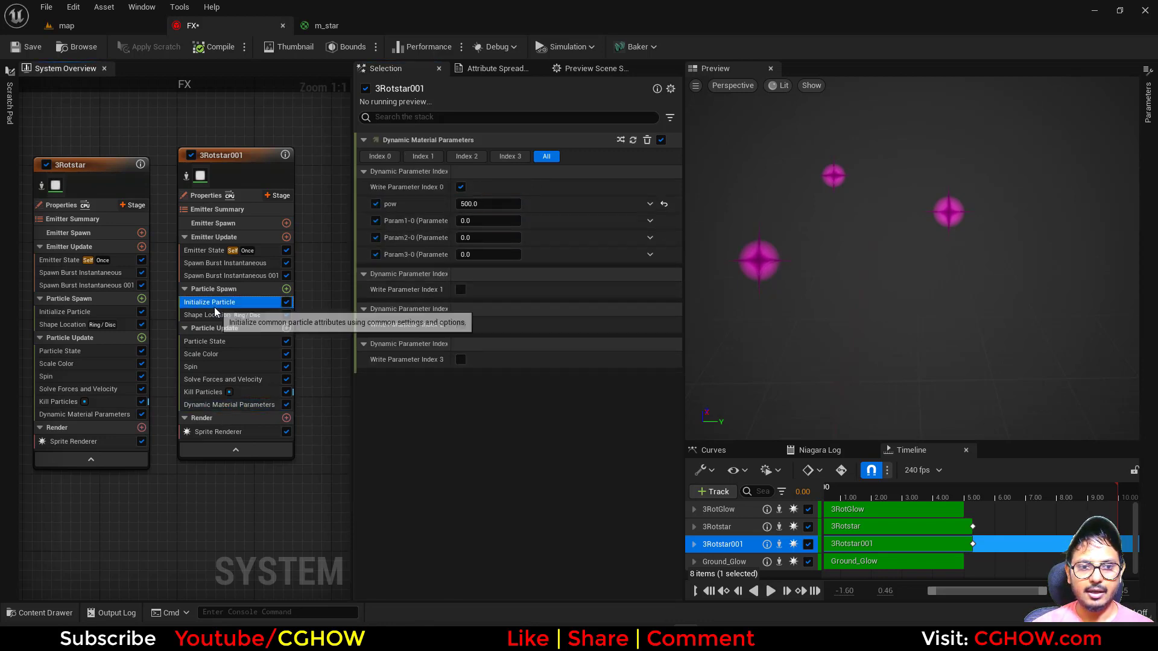
{"action": "left_click", "coordinate": [479, 236]}
{"action": "left_click", "coordinate": [680, 468]}
{"action": "type", "text": "1"}
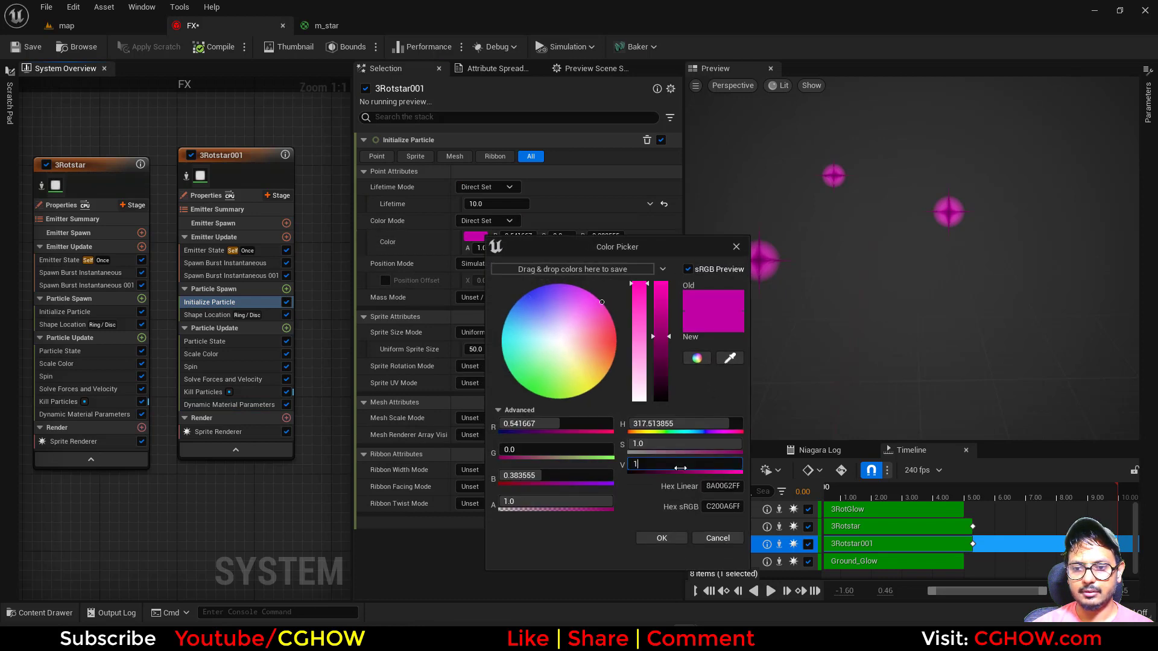
{"action": "type", "text": "0"}
{"action": "key", "text": "Return"}
{"action": "type", "text": "50"}
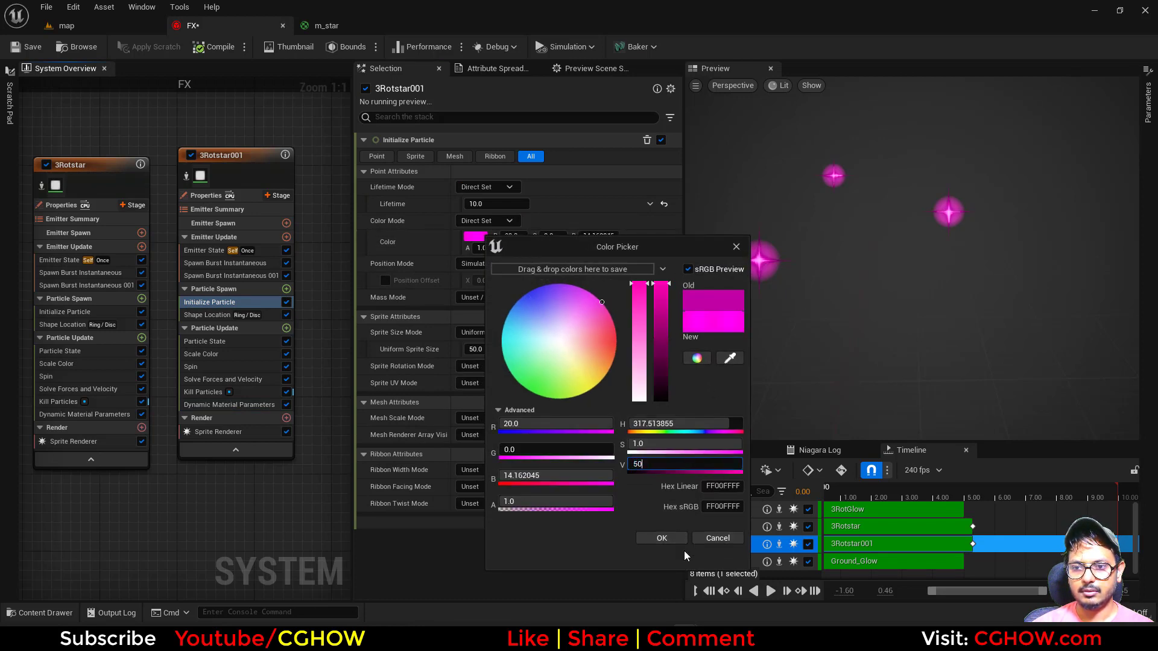
{"action": "key", "text": "Return"}
{"action": "left_click", "coordinate": [663, 538]}
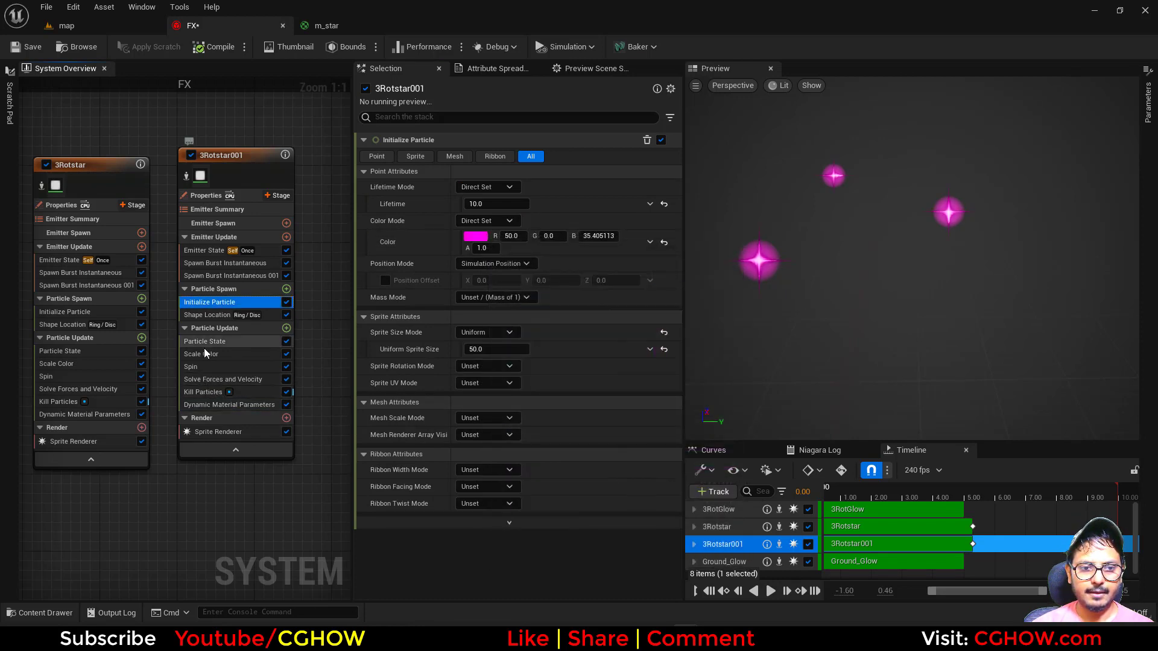
{"action": "left_click", "coordinate": [773, 592]}
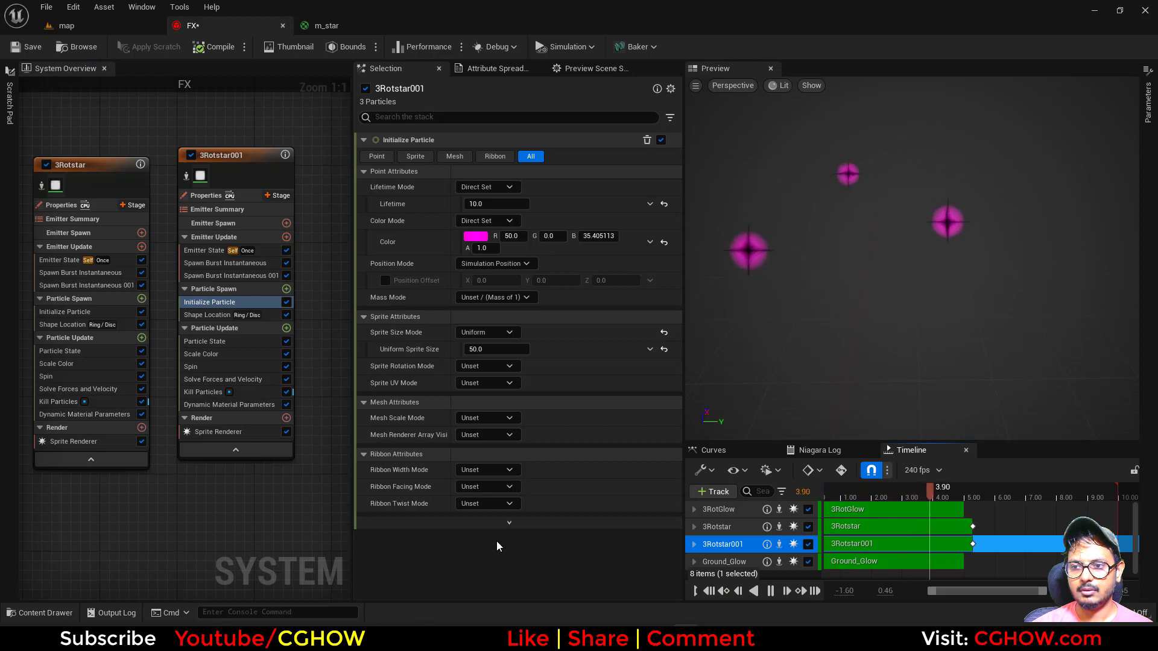
{"action": "left_click", "coordinate": [30, 49]}
- Create a material named m_ring in the map's SpiritBlossomAhri content folder and open it for editing
{"action": "left_click", "coordinate": [109, 27]}
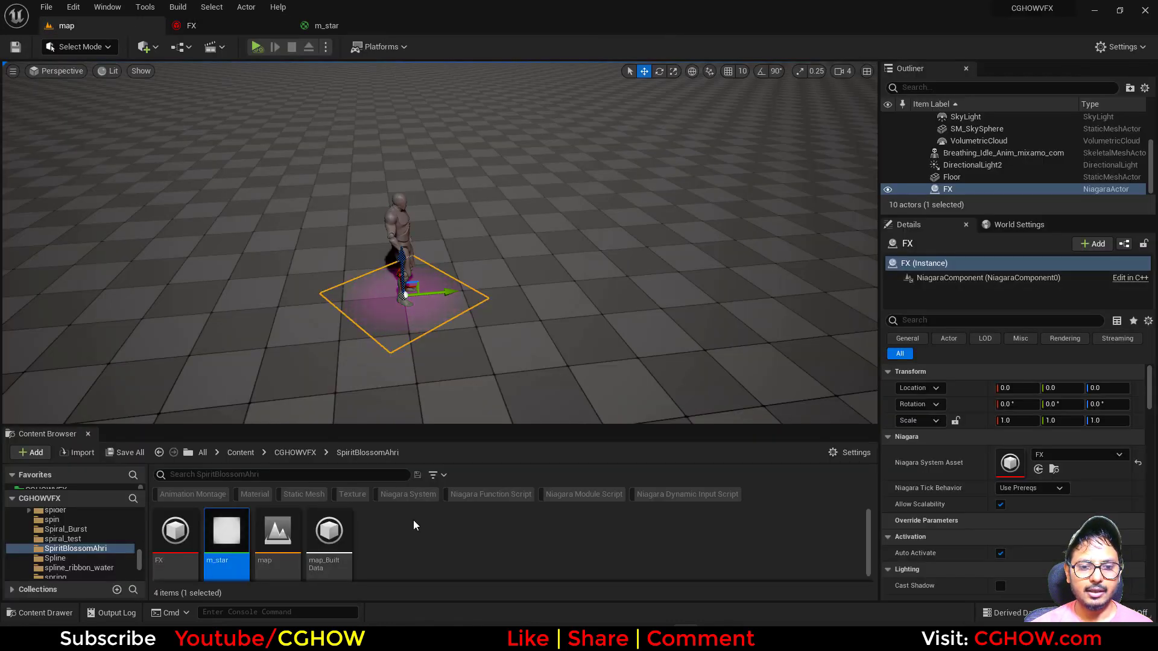
{"action": "right_click", "coordinate": [404, 520]}
{"action": "left_click", "coordinate": [490, 259]}
{"action": "type", "text": "m_ring"}
{"action": "key", "text": "Return"}
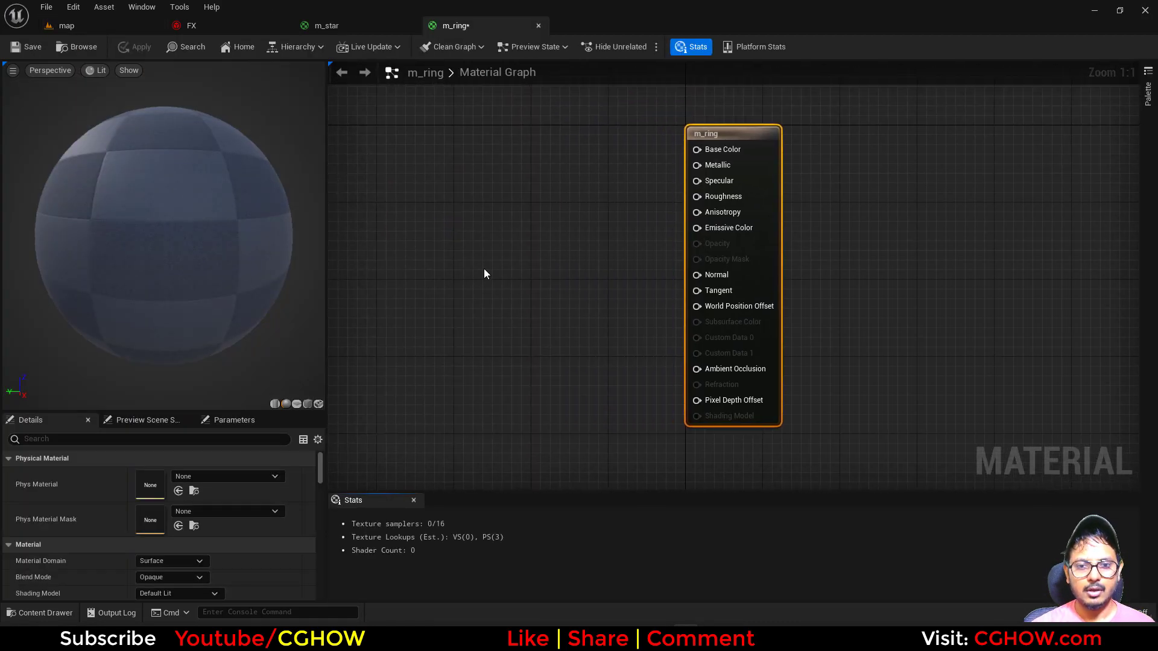
- Add a RadialGradientExponential node to the m_ring graph and duplicate it below the first
{"action": "right_click", "coordinate": [542, 222]}
{"action": "type", "text": "rad"}
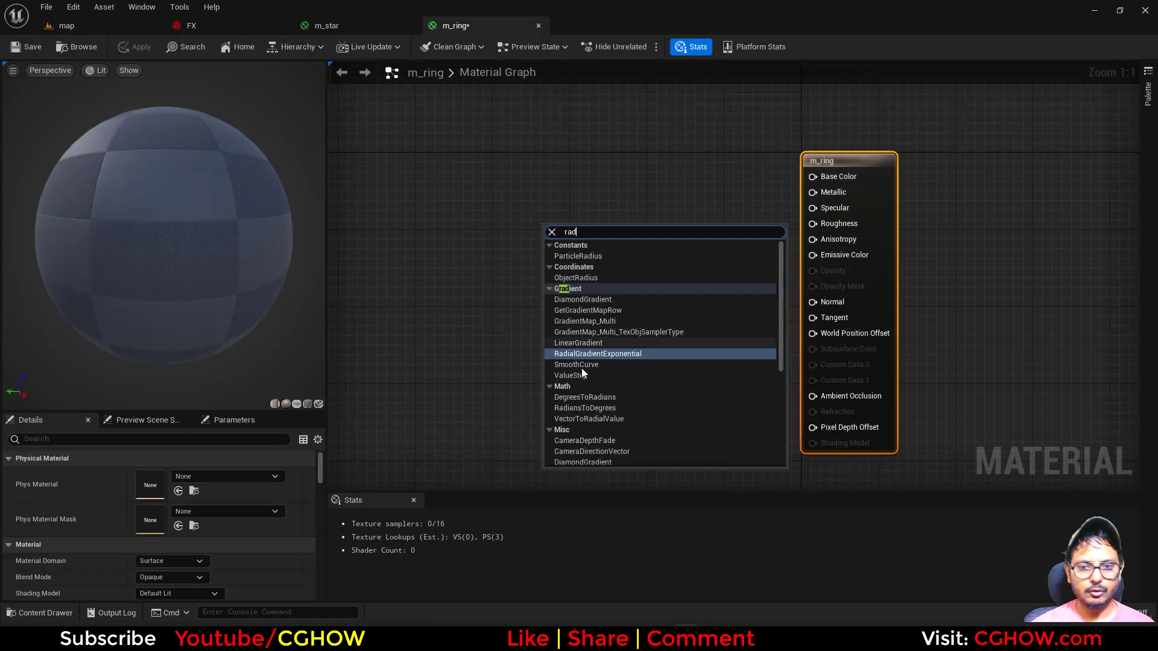
{"action": "left_click", "coordinate": [579, 355]}
{"action": "left_click_drag", "start_coordinate": [617, 298], "coordinate": [435, 240]}
{"action": "key", "text": "ctrl+w"}
{"action": "left_click_drag", "start_coordinate": [582, 396], "coordinate": [478, 339]}
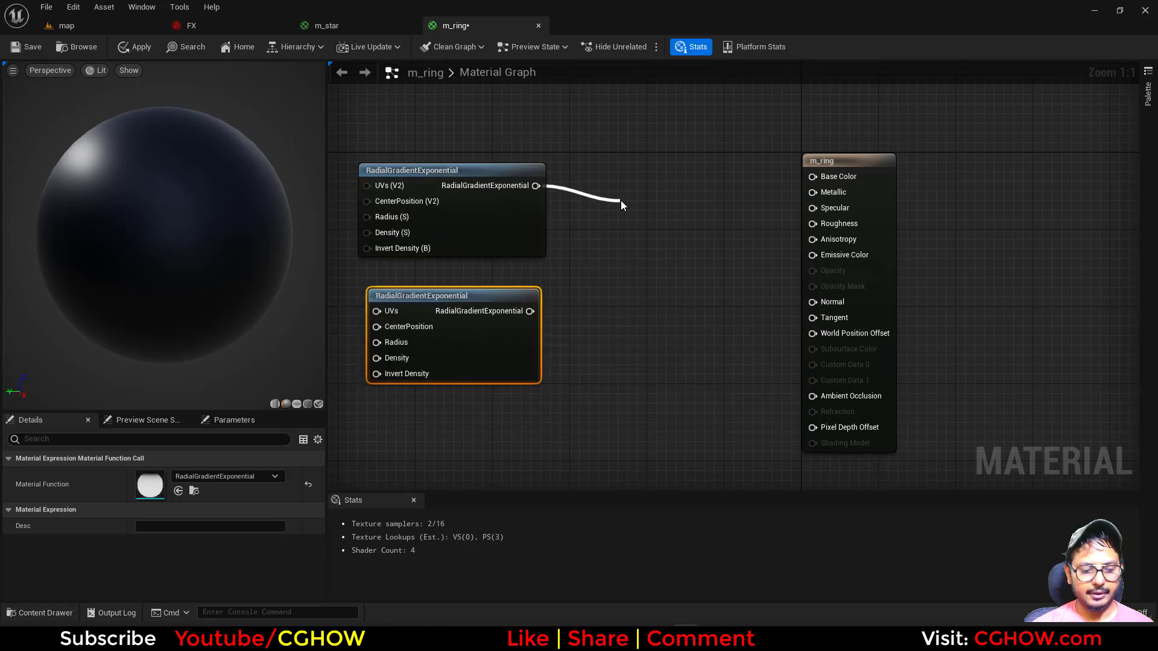
- Subtract the second radial gradient from the first and preview the Subtract node on a plane
{"action": "left_click_drag", "start_coordinate": [535, 186], "coordinate": [621, 200]}
{"action": "type", "text": "sub"}
{"action": "left_click", "coordinate": [651, 288]}
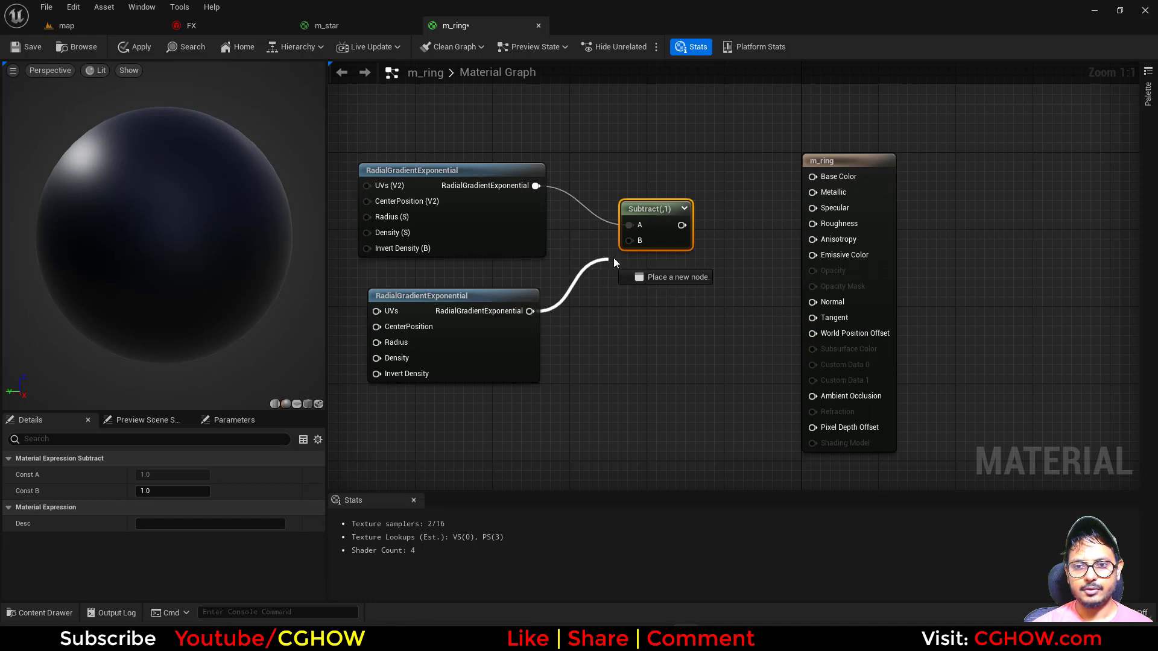
{"action": "key", "text": "space"}
{"action": "left_click", "coordinate": [297, 404]}
{"action": "right_click_drag", "start_coordinate": [652, 217], "coordinate": [765, 258]}
{"action": "right_click_drag", "start_coordinate": [433, 278], "coordinate": [508, 245]}
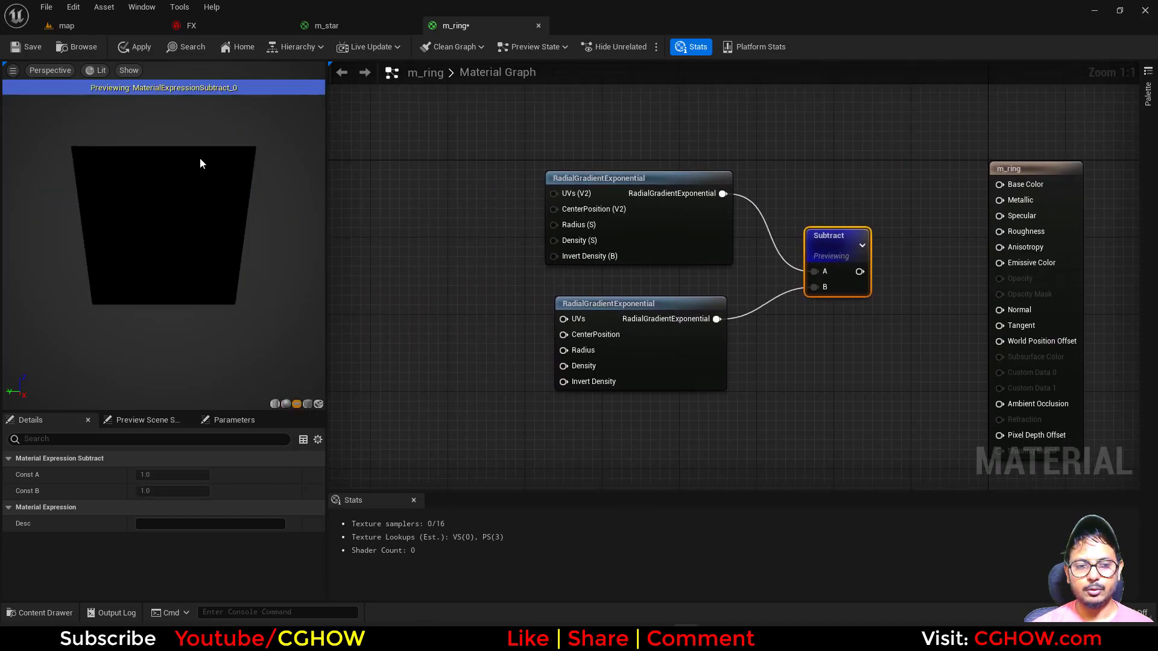
{"action": "left_click_drag", "start_coordinate": [117, 226], "coordinate": [151, 224]}
- Add constants of 0.5 and 0.3 for the Radius inputs of the upper and lower radial gradients
{"action": "left_click", "coordinate": [432, 209]}
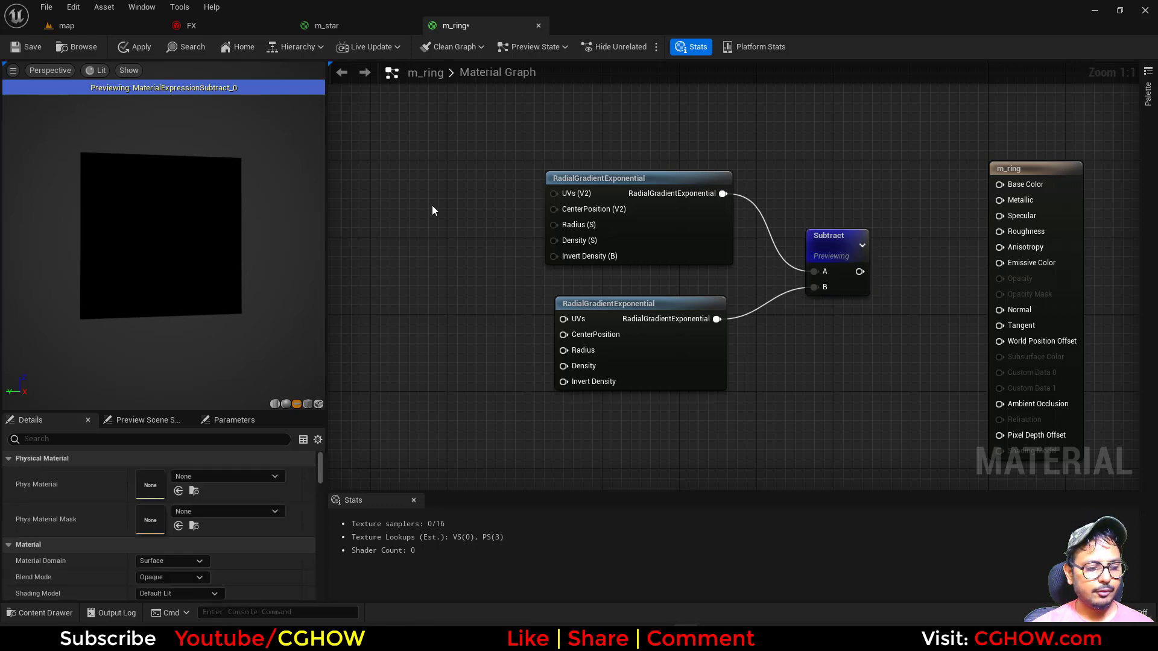
{"action": "key", "text": "1"}
{"action": "left_click", "coordinate": [432, 209]}
{"action": "left_click_drag", "start_coordinate": [452, 232], "coordinate": [554, 224]}
{"action": "left_click", "coordinate": [152, 476]}
{"action": "key", "text": "Return"}
{"action": "left_click", "coordinate": [451, 341]}
{"action": "key", "text": "1"}
{"action": "left_click", "coordinate": [447, 341]}
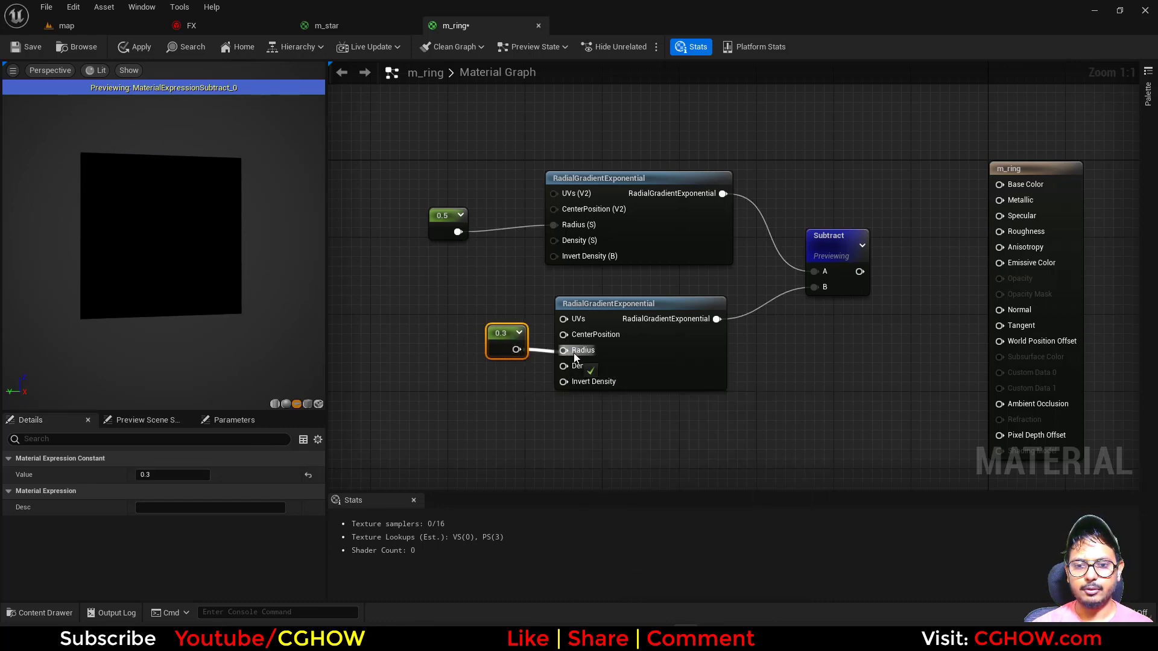
- Add a Dynamic Parameter node, feeding Param1 and Param2 into the two gradients' Radius inputs and Param3 and Param4 into their Density inputs
{"action": "right_click_drag", "start_coordinate": [412, 350], "coordinate": [517, 350]}
{"action": "right_click", "coordinate": [449, 293]}
{"action": "type", "text": "dyn"}
{"action": "left_click", "coordinate": [476, 353]}
{"action": "left_click_drag", "start_coordinate": [533, 320], "coordinate": [659, 224]}
{"action": "left_click_drag", "start_coordinate": [533, 336], "coordinate": [669, 350]}
{"action": "left_click_drag", "start_coordinate": [447, 338], "coordinate": [402, 336]}
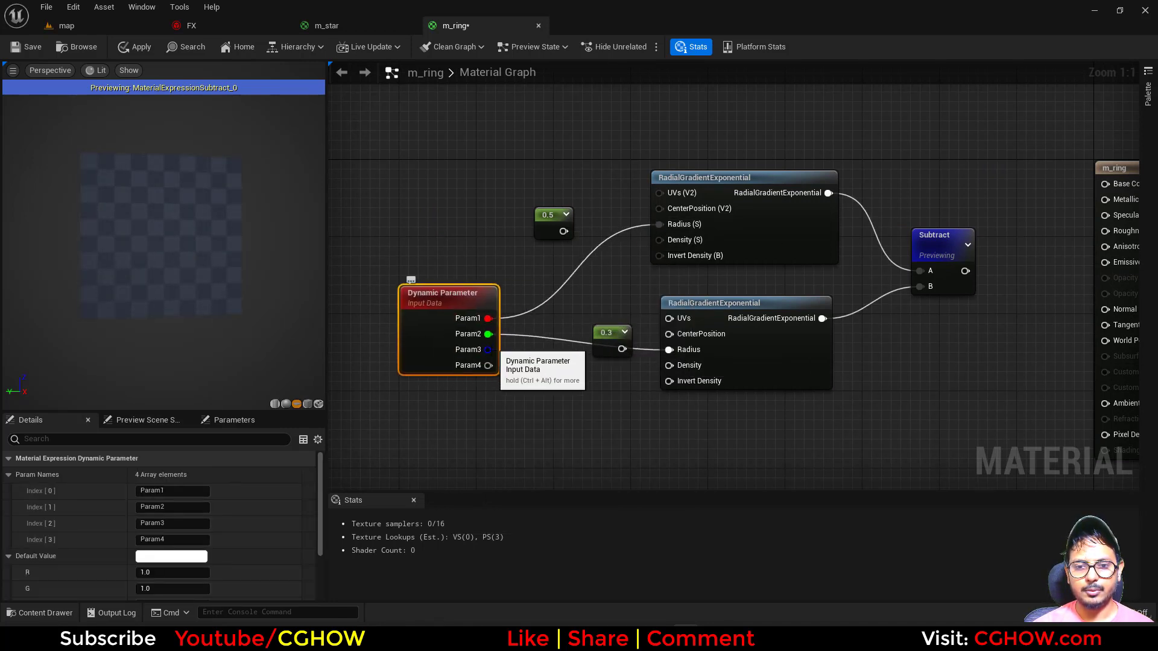
{"action": "left_click_drag", "start_coordinate": [663, 285], "coordinate": [664, 240]}
{"action": "left_click_drag", "start_coordinate": [489, 366], "coordinate": [706, 382]}
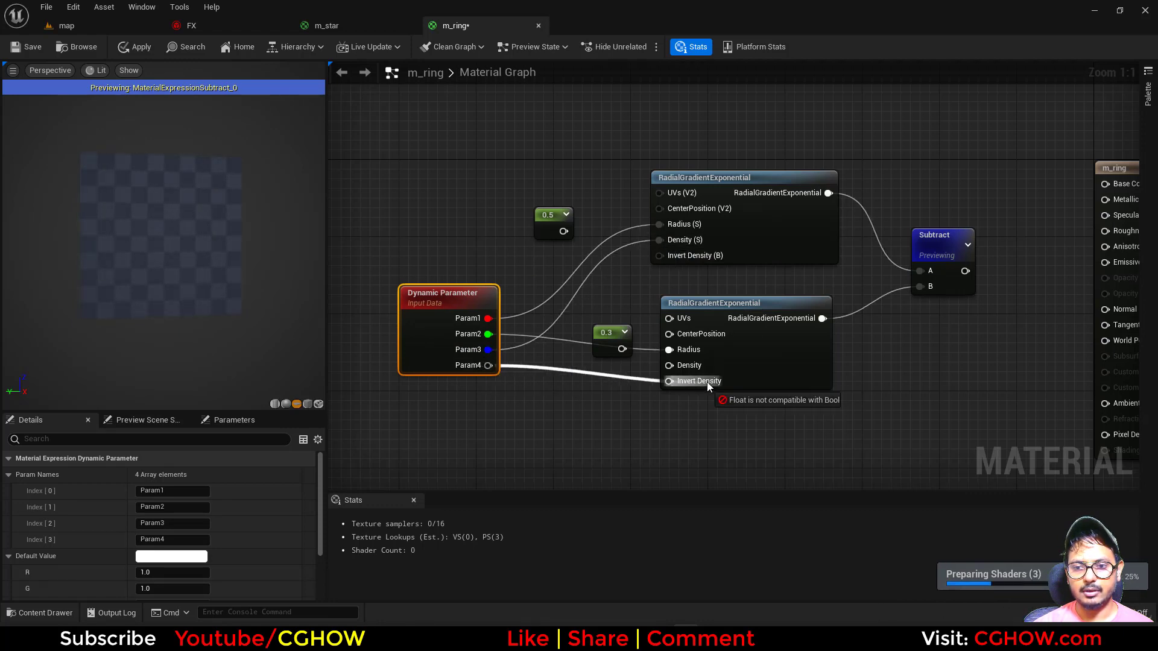
- Name the Dynamic Parameter node's four parameters r1, r2, d1 and d2
{"action": "left_click", "coordinate": [181, 491]}
{"action": "type", "text": "r1r"}
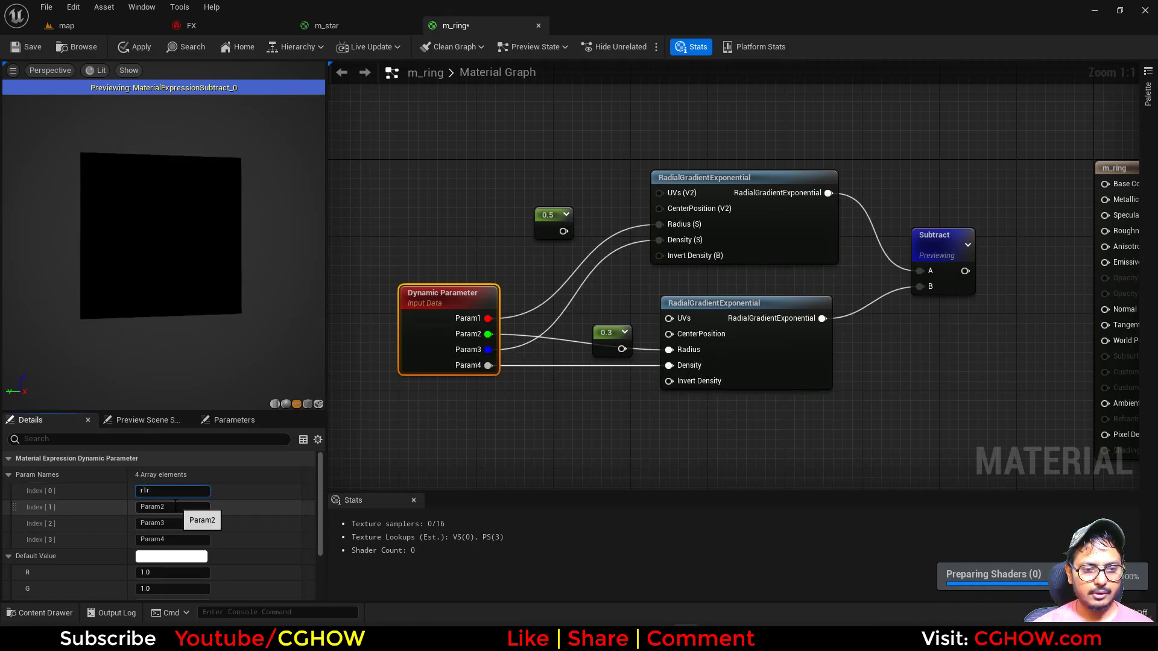
{"action": "left_click", "coordinate": [152, 508]}
{"action": "type", "text": "r2"}
{"action": "type", "text": "d1"}
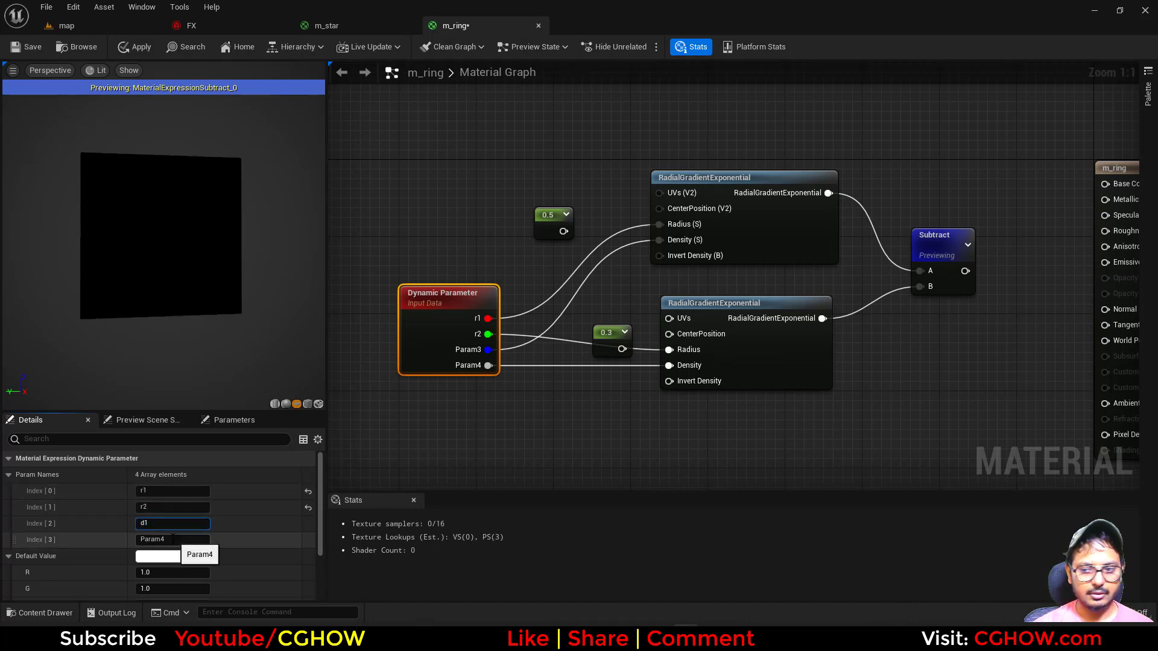
{"action": "type", "text": "d2"}
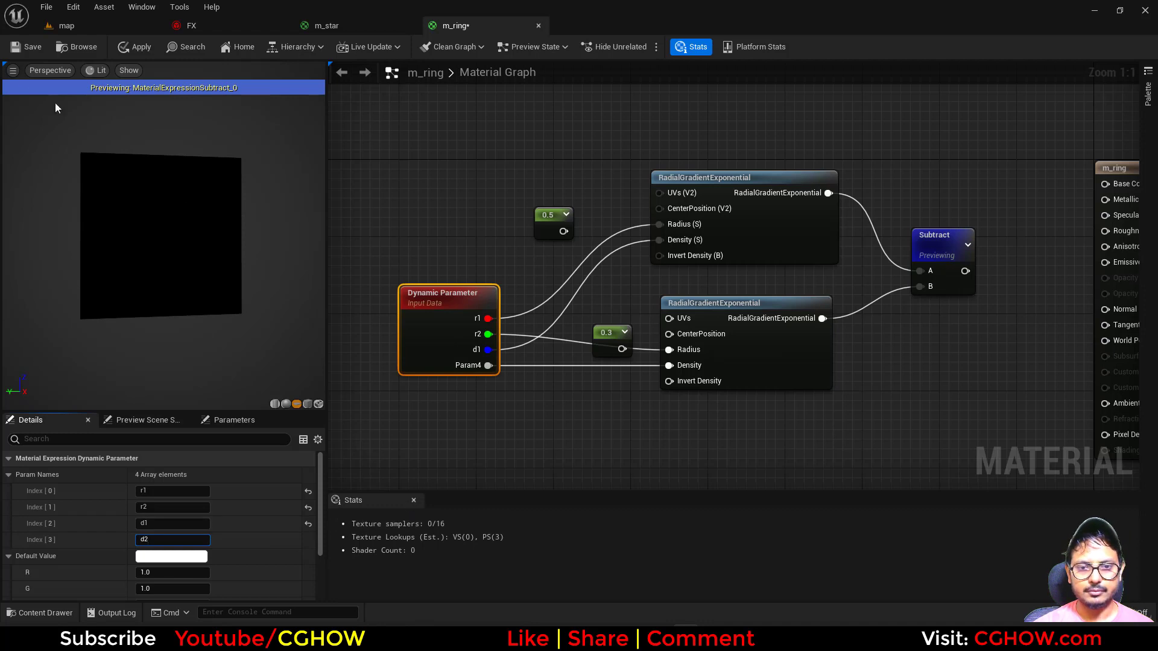
- Feed a new Particle Color node into Emissive Color, and multiply its alpha by the Subtract result into Opacity
{"action": "right_click_drag", "start_coordinate": [905, 114], "coordinate": [661, 166]}
{"action": "right_click", "coordinate": [661, 166]}
{"action": "type", "text": "par"}
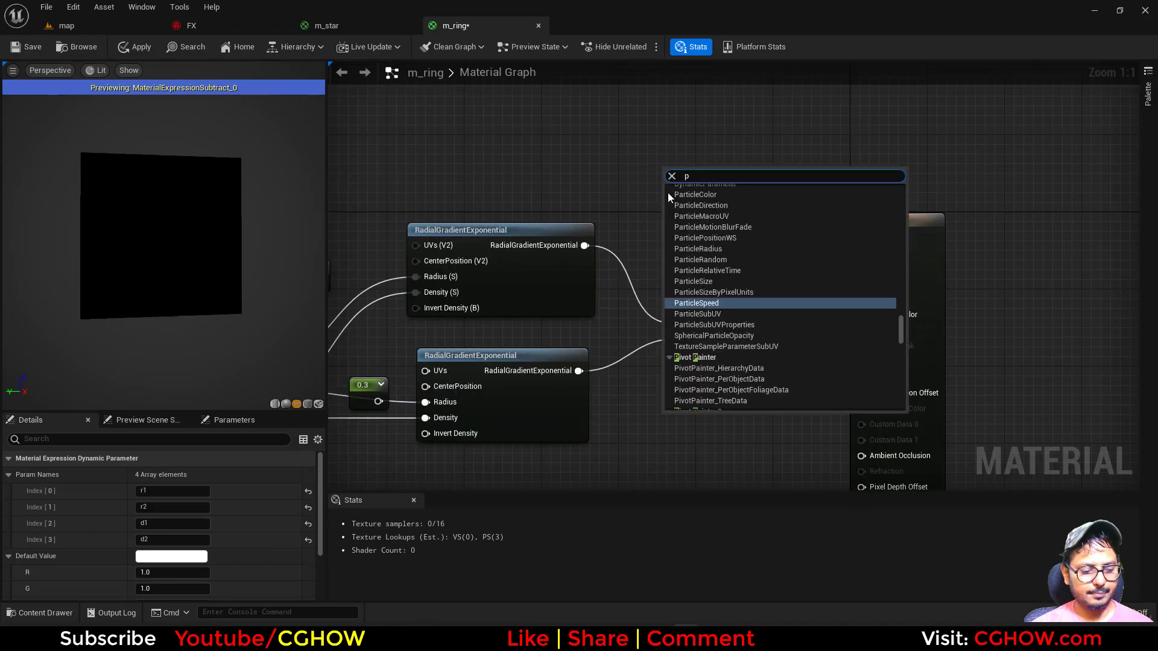
{"action": "left_click", "coordinate": [706, 303]}
{"action": "left_click_drag", "start_coordinate": [728, 199], "coordinate": [878, 315]}
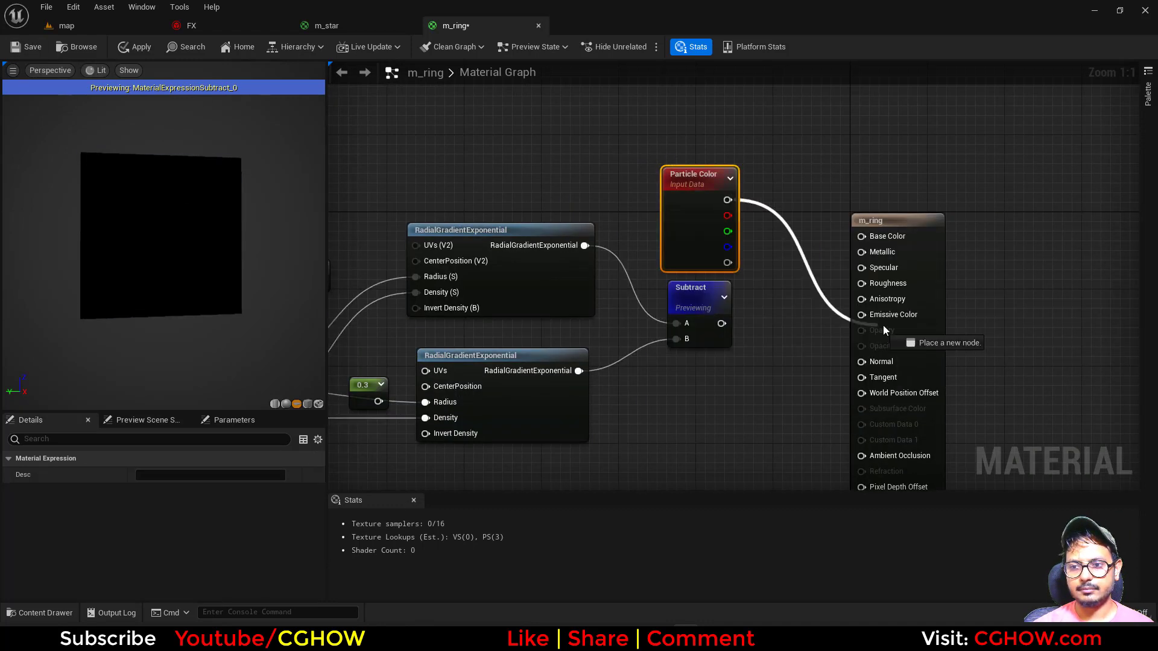
{"action": "left_click", "coordinate": [757, 315]}
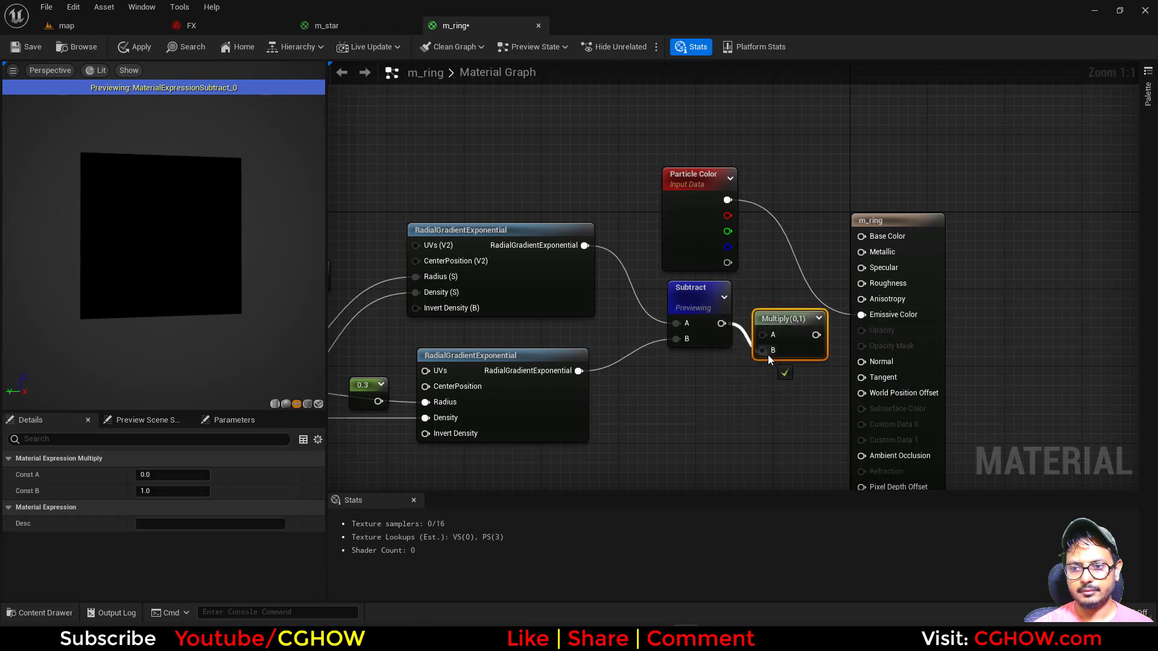
{"action": "left_click_drag", "start_coordinate": [763, 335], "coordinate": [729, 265]}
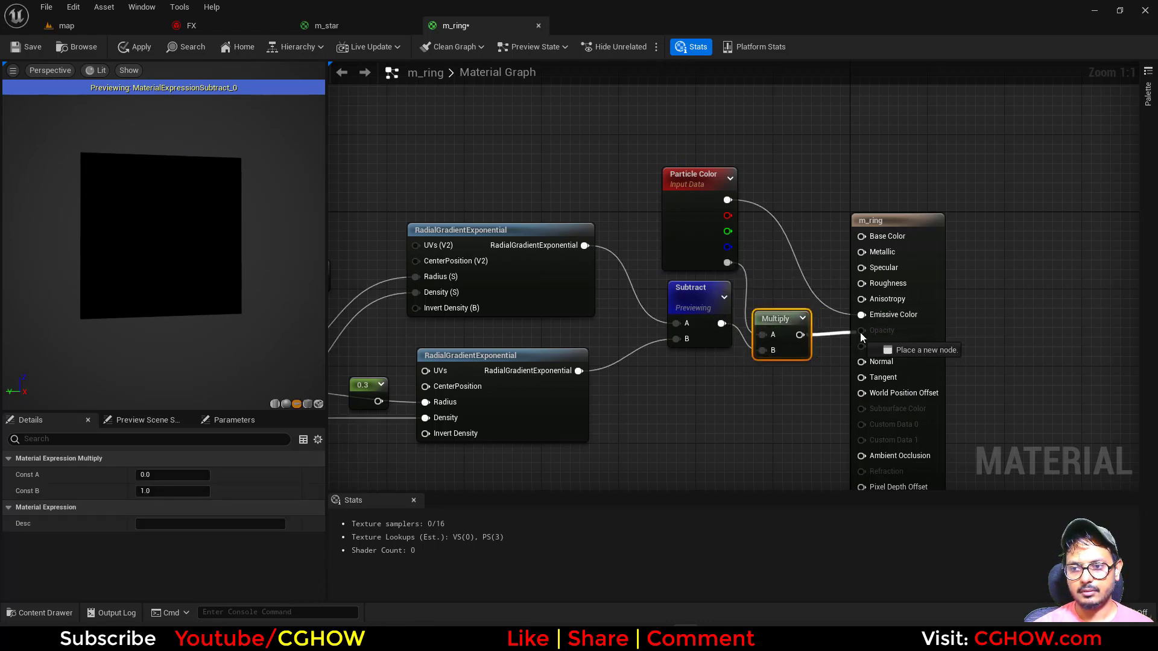
- Make the m_ring material Translucent, Unlit and Two Sided, and save it
{"action": "left_click", "coordinate": [913, 292]}
{"action": "scroll", "coordinate": [176, 556], "scroll_direction": "down", "scroll_amount": 2}
{"action": "left_click", "coordinate": [171, 518]}
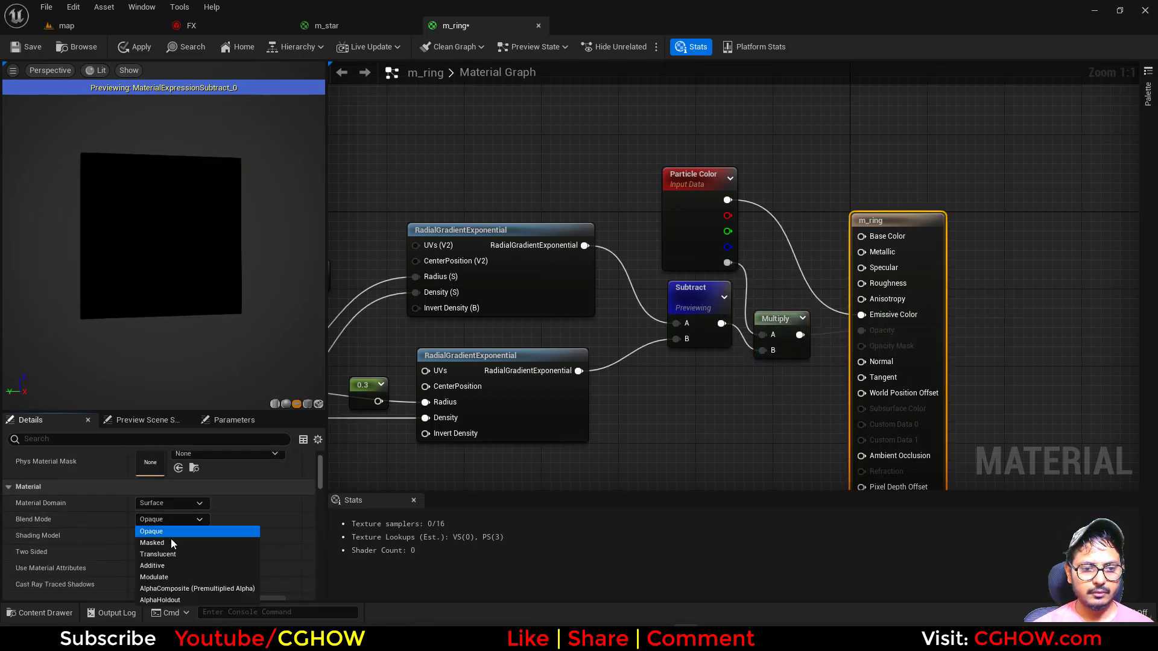
{"action": "left_click", "coordinate": [174, 554]}
{"action": "left_click", "coordinate": [175, 536]}
{"action": "left_click", "coordinate": [155, 379]}
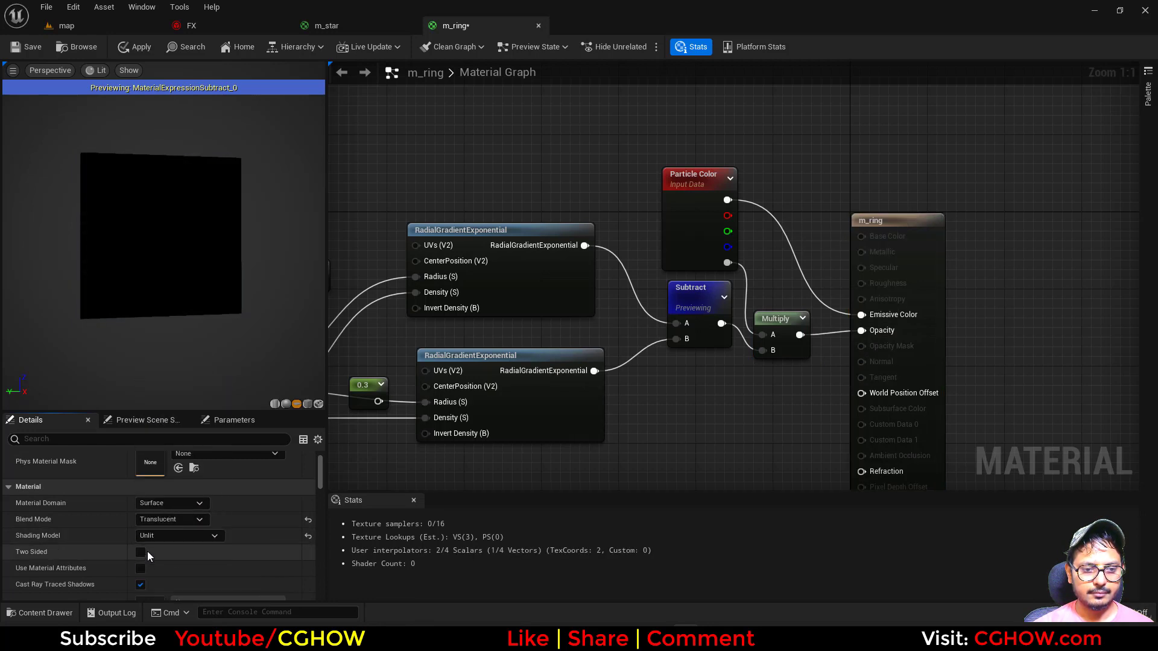
{"action": "left_click", "coordinate": [141, 551]}
{"action": "left_click", "coordinate": [33, 46]}
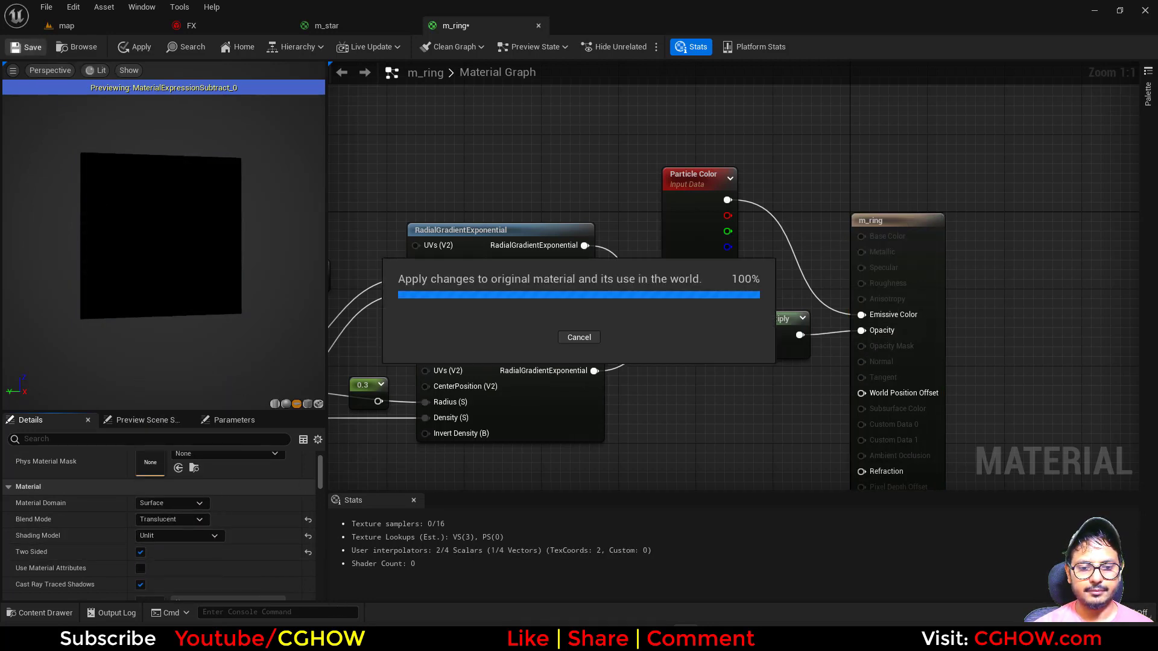
- In the FX system, paste a copy of the 3Rotstar001 emitter and rename it 3Rotrings
{"action": "left_click", "coordinate": [228, 24]}
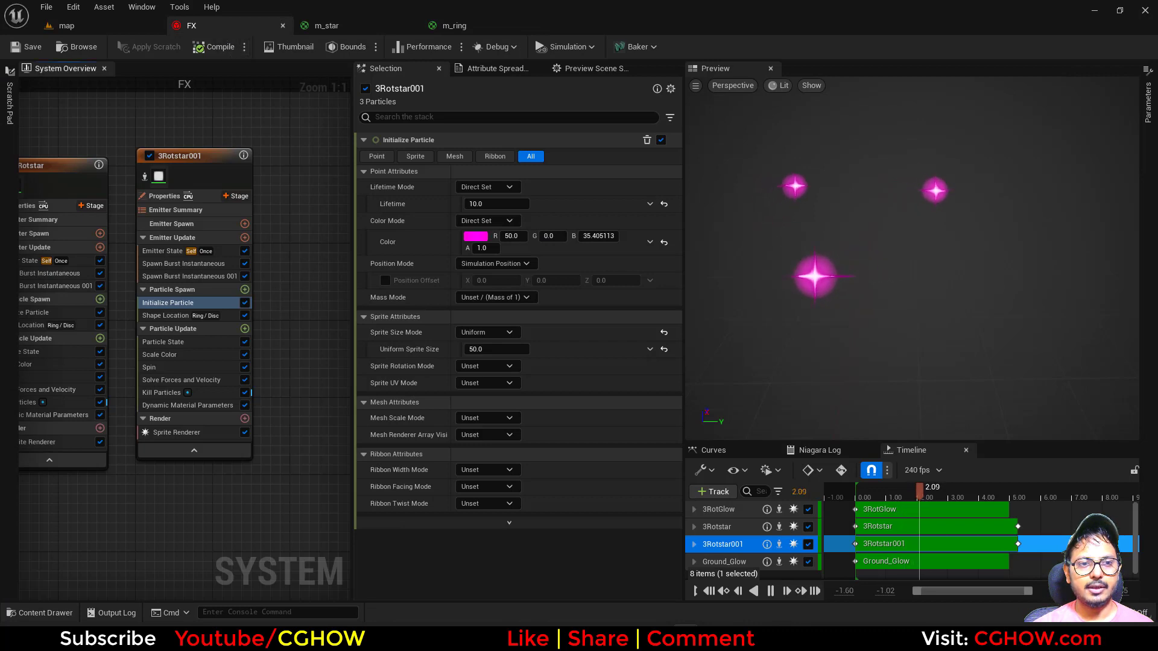
{"action": "left_click", "coordinate": [209, 148]}
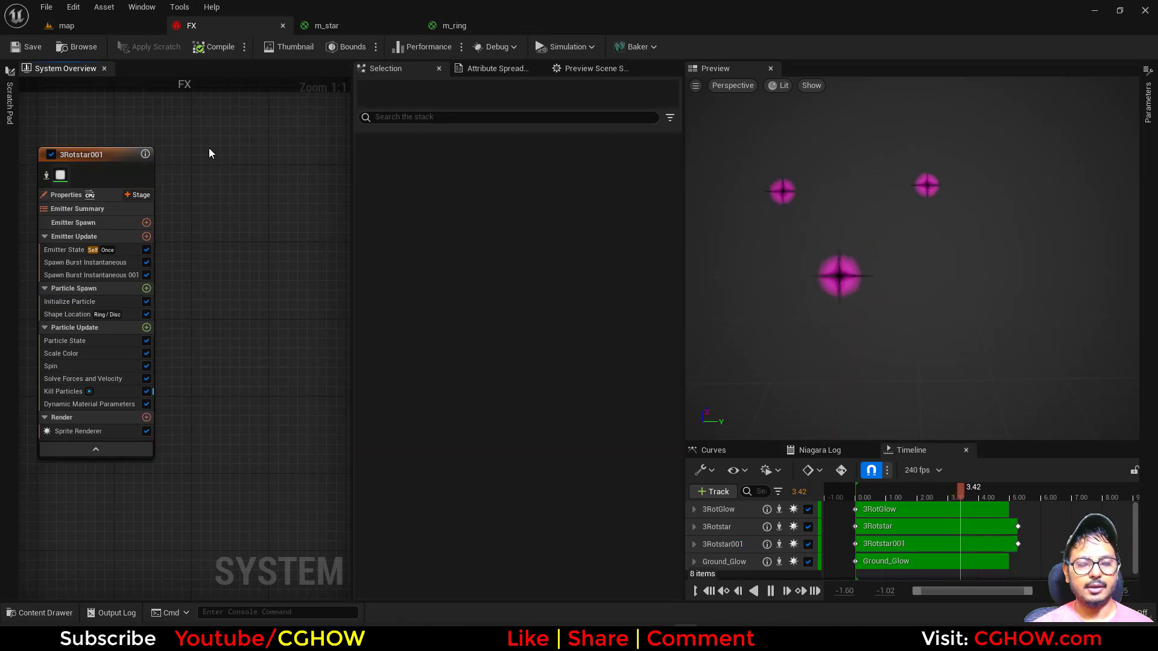
{"action": "key", "text": "ctrl+v"}
{"action": "double_click", "coordinate": [264, 155]}
{"action": "left_click_drag", "start_coordinate": [260, 155], "coordinate": [318, 158]}
{"action": "key", "text": "BackSpace"}
{"action": "key", "text": "BackSpace"}
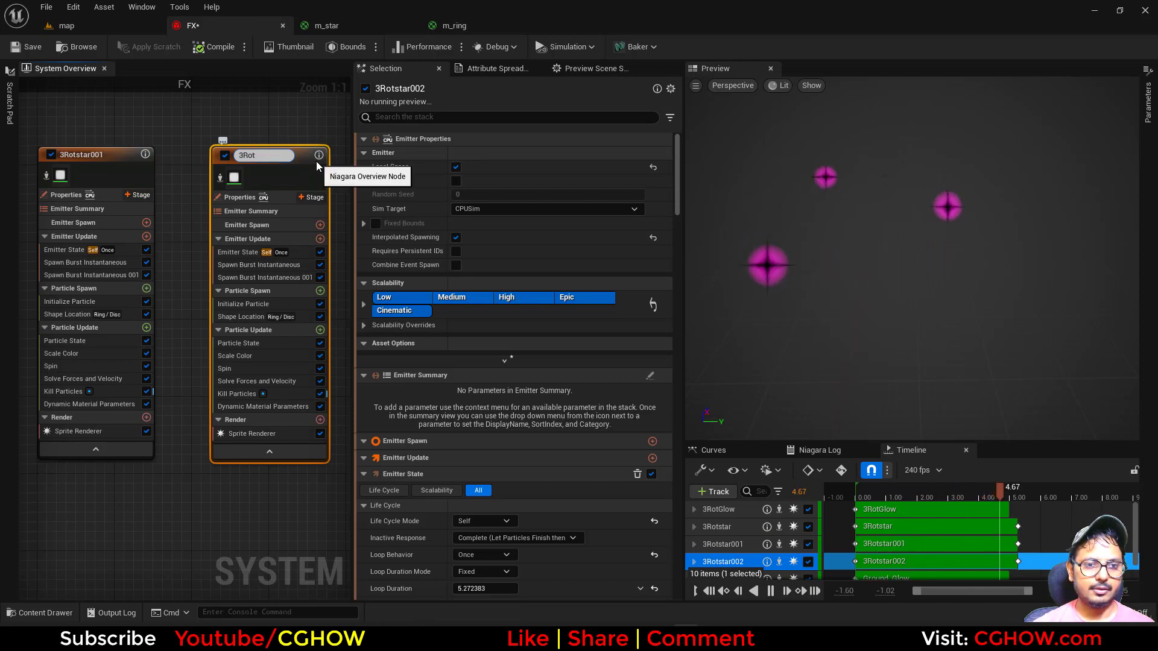
{"action": "type", "text": "rings"}
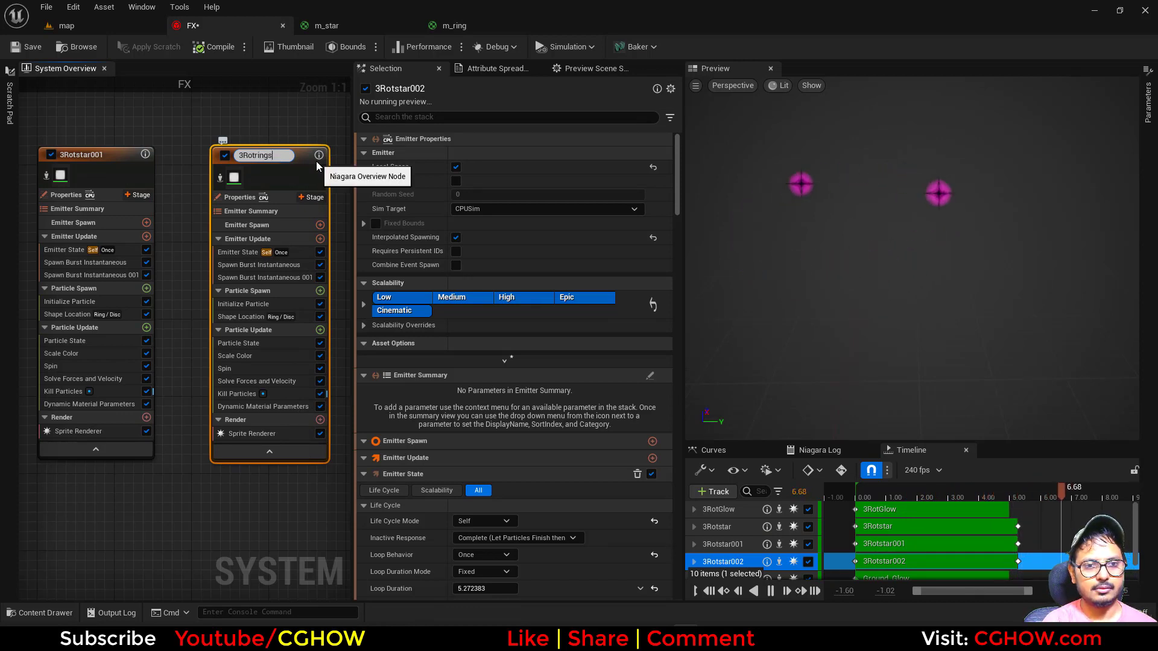
{"action": "key", "text": "Return"}
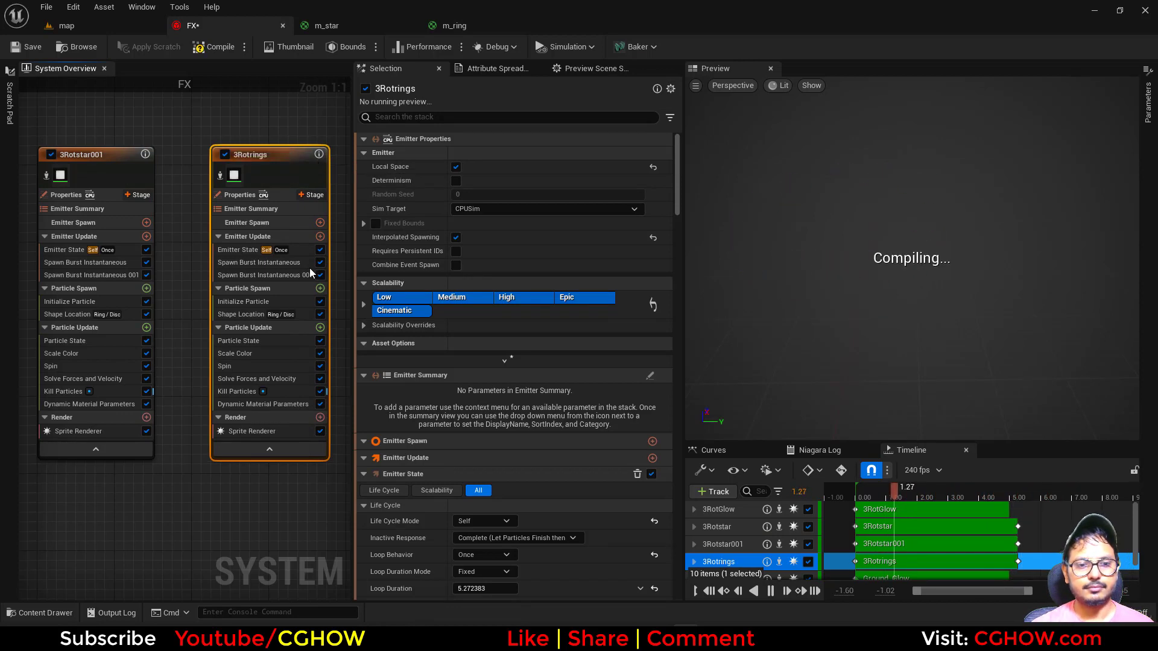
- Assign the m_ring material to the 3Rotrings emitter's Sprite Renderer
{"action": "left_click", "coordinate": [276, 432]}
{"action": "left_click", "coordinate": [493, 186]}
{"action": "right_click_drag", "start_coordinate": [235, 481], "coordinate": [221, 480]}
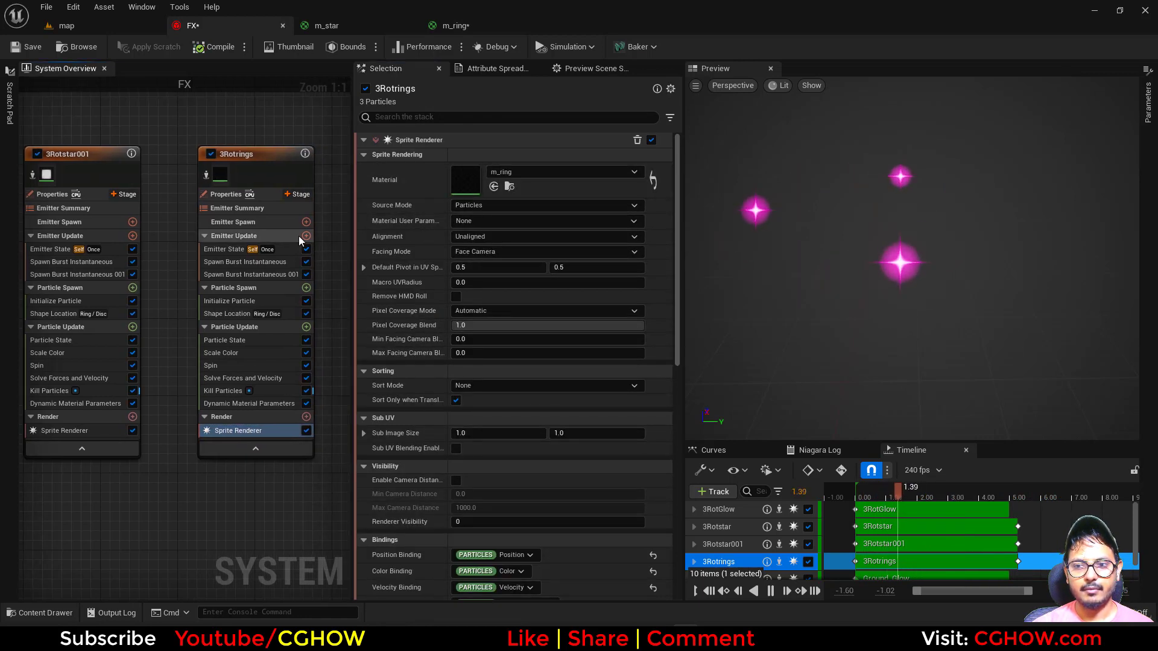
- Set 3Rotrings' dynamic material parameters to r1 0.5, r2 0.3, d1 1 and d2 1
{"action": "left_click", "coordinate": [249, 404]}
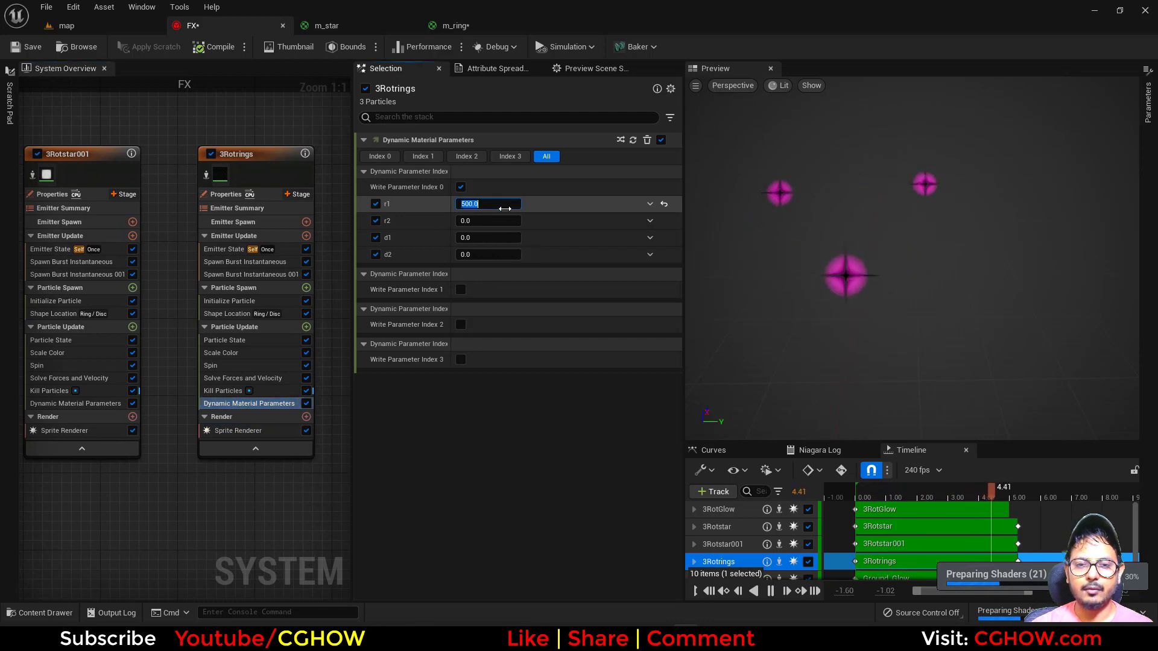
{"action": "left_click", "coordinate": [487, 203]}
{"action": "key", "text": "BackSpace"}
{"action": "type", "text": ".5"}
{"action": "key", "text": "Return"}
{"action": "left_click", "coordinate": [484, 221]}
{"action": "type", "text": ".3"}
{"action": "key", "text": "Return"}
{"action": "left_click", "coordinate": [485, 238]}
{"action": "type", "text": "1"}
{"action": "left_click", "coordinate": [485, 254]}
{"action": "type", "text": "1"}
{"action": "key", "text": "Return"}
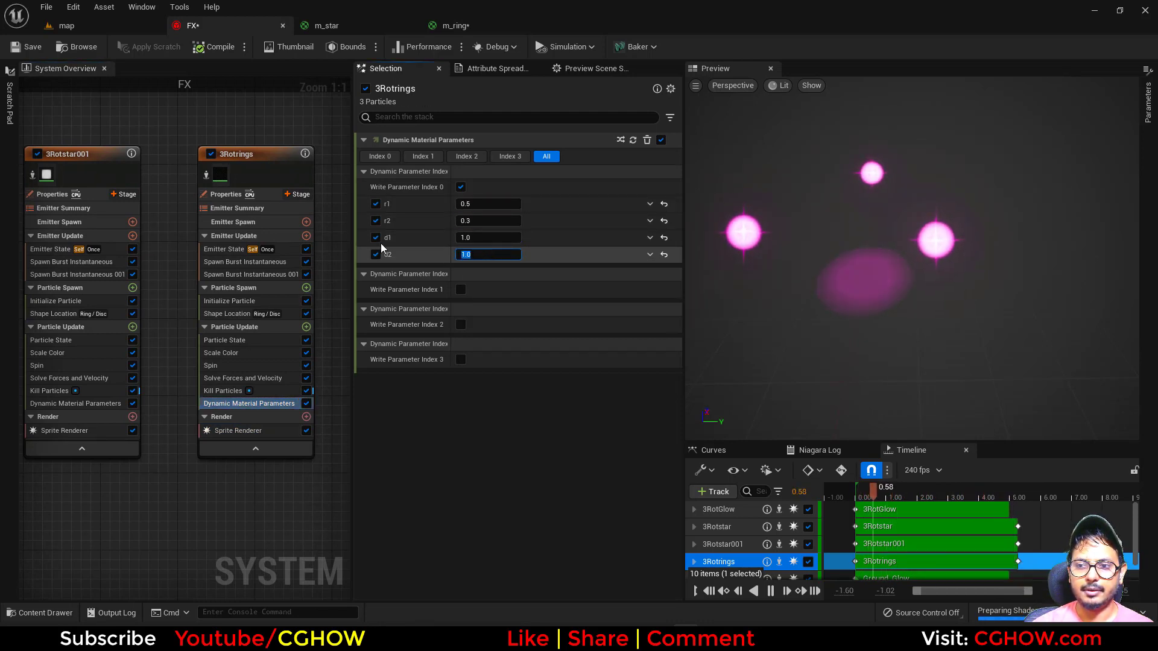
- Isolate the 3Rotrings emitter in the preview and set both d1 and d2 to 5
{"action": "left_click", "coordinate": [205, 175]}
{"action": "left_click", "coordinate": [908, 493]}
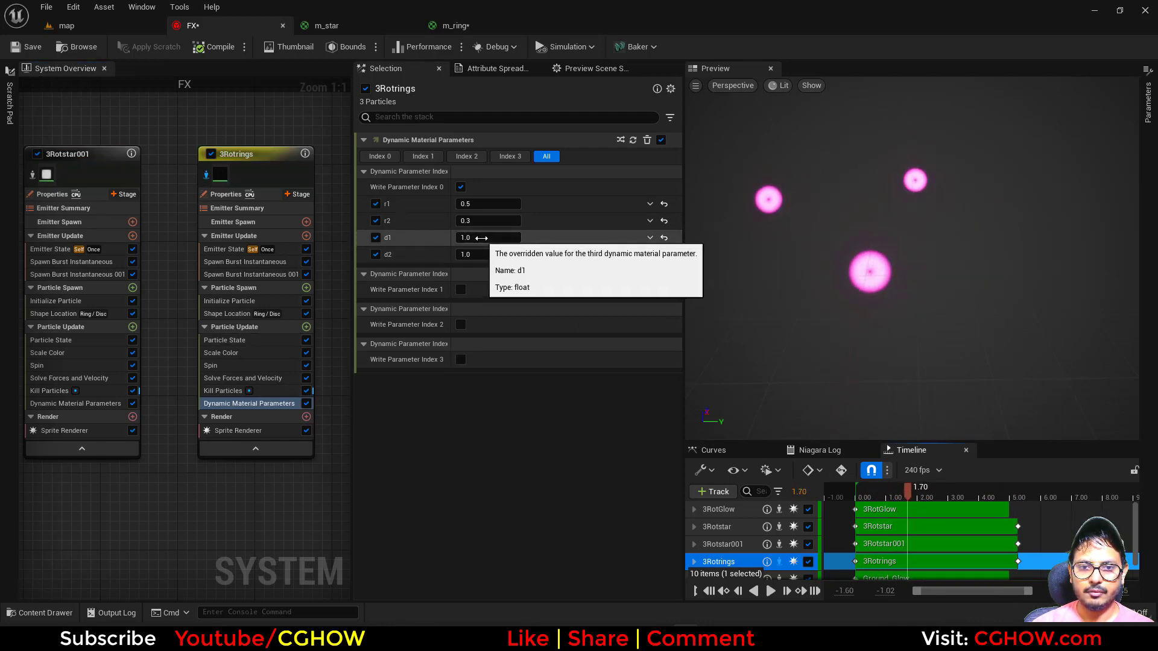
{"action": "left_click_drag", "start_coordinate": [486, 237], "coordinate": [513, 237]}
{"action": "type", "text": "5"}
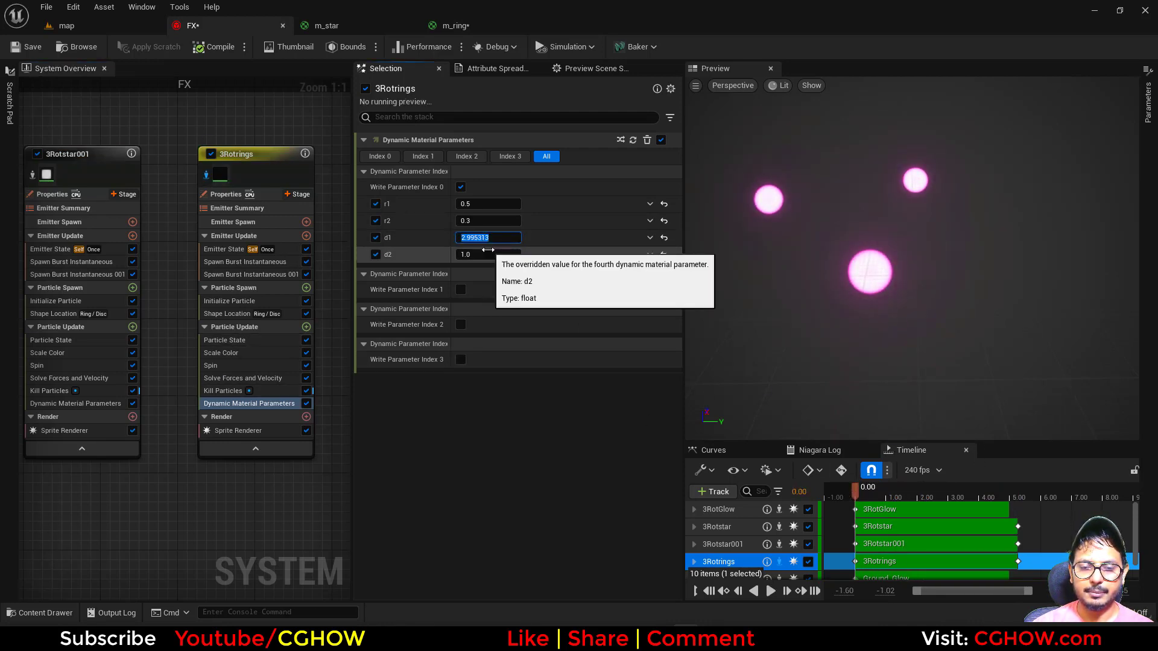
{"action": "left_click", "coordinate": [495, 254]}
{"action": "type", "text": "5"}
{"action": "key", "text": "Return"}
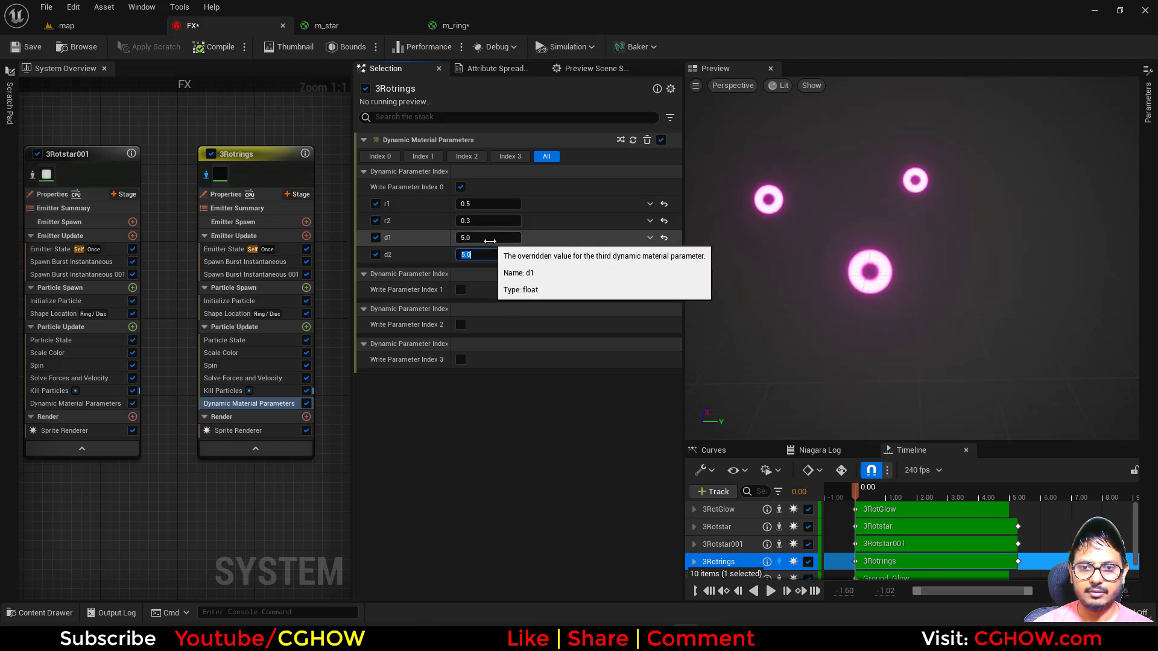
- Adjust the ring shape by setting r1 to 0.4, r2 to 0.3, and both d1 and d2 to 2
{"action": "mouse_move", "coordinate": [486, 221]}
{"action": "left_mouse_down"}
{"action": "mouse_move", "coordinate": [501, 220]}
{"action": "mouse_move", "coordinate": [471, 204]}
{"action": "left_mouse_up"}
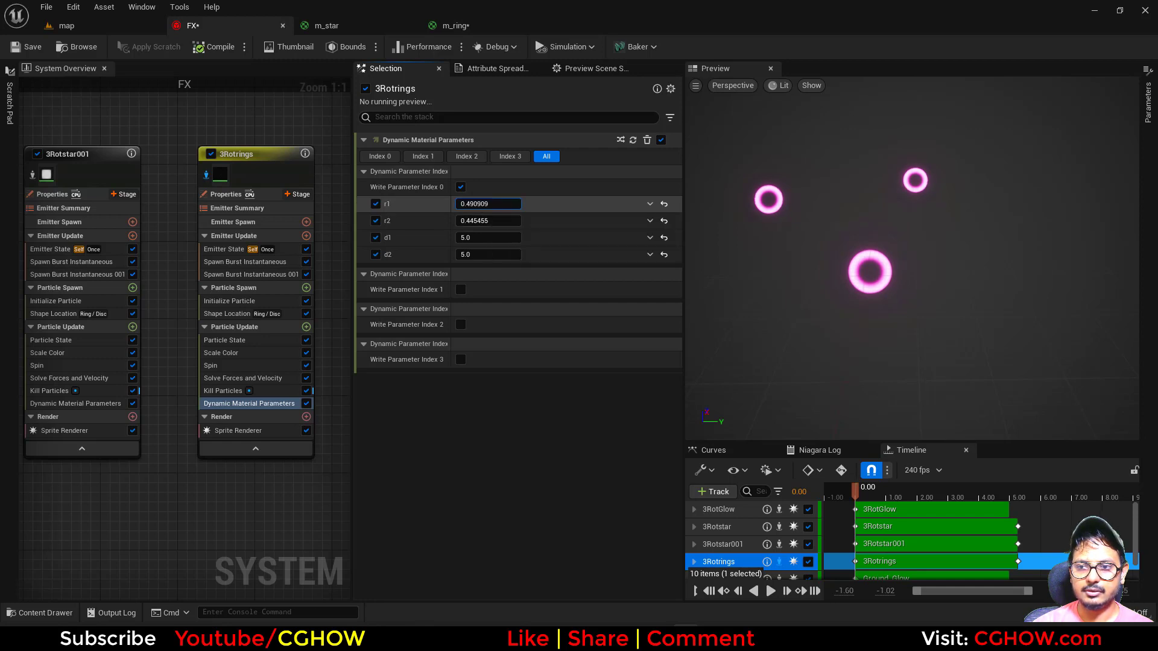
{"action": "left_click", "coordinate": [484, 204]}
{"action": "type", "text": "0.4"}
{"action": "key", "text": "Tab"}
{"action": "type", "text": "0.2"}
{"action": "key", "text": "Return"}
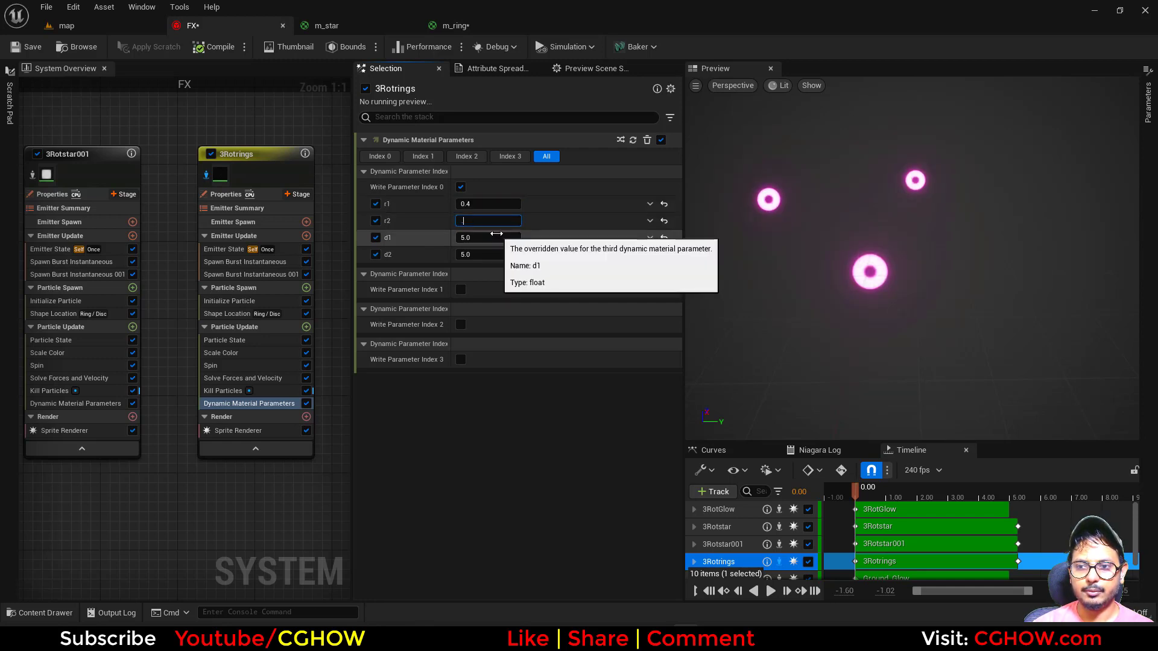
{"action": "type", "text": "0.3"}
{"action": "key", "text": "Tab"}
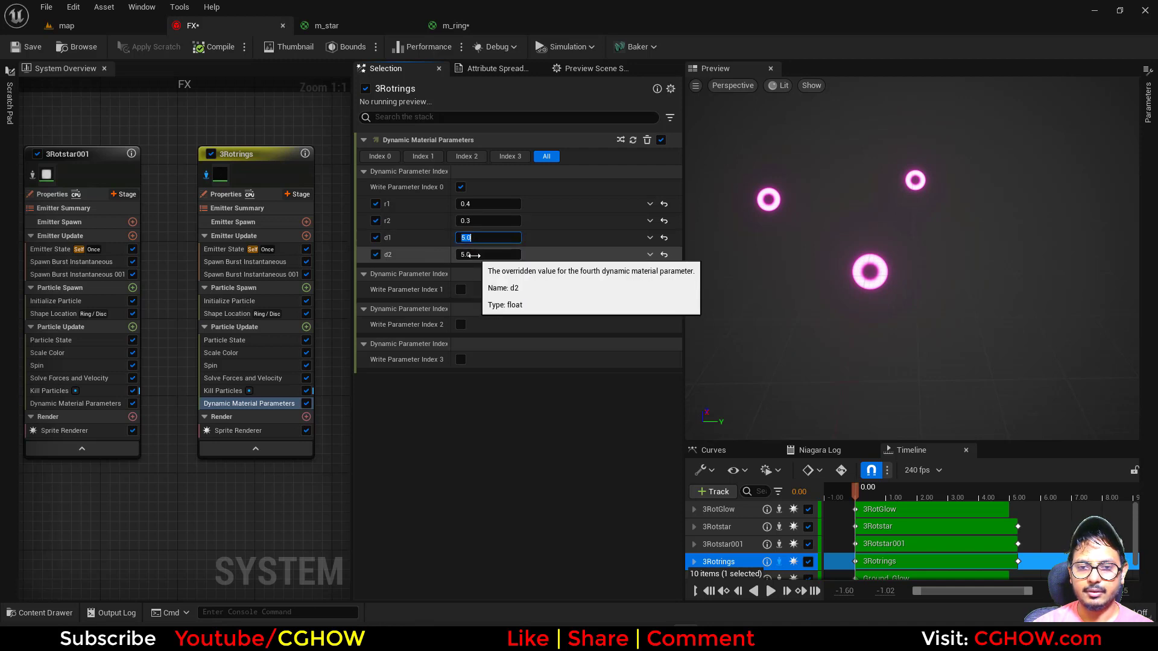
{"action": "type", "text": "2"}
{"action": "key", "text": "Tab"}
{"action": "type", "text": "2"}
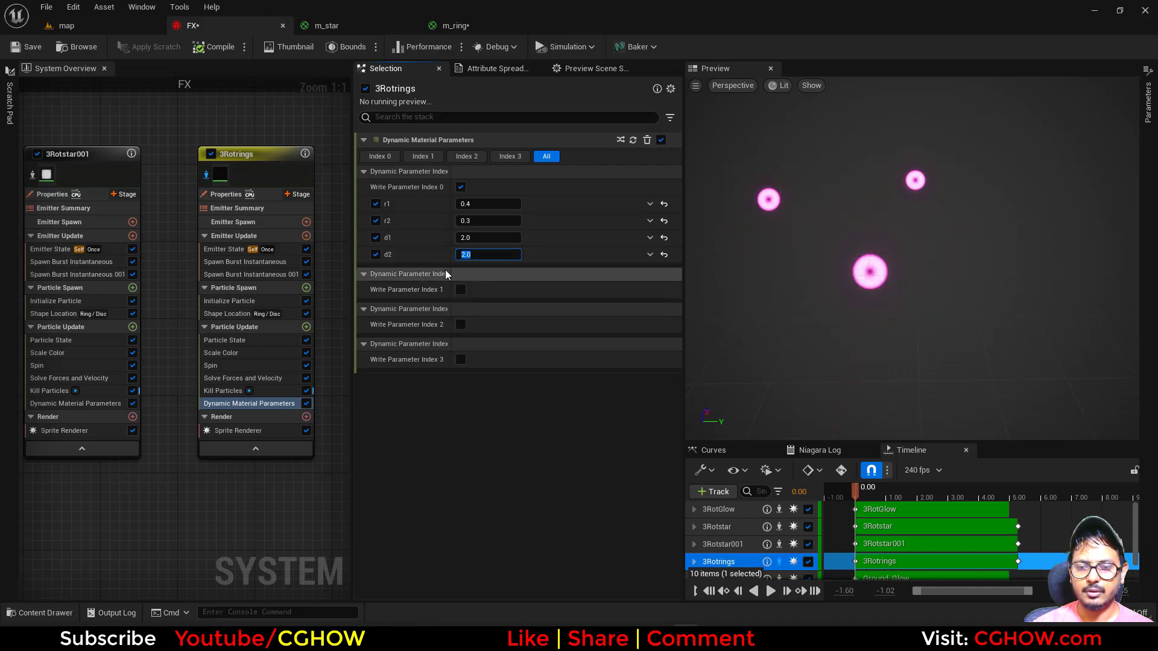
- Set the Uniform Sprite Size in 3Rotrings' Initialize Particle module to 150
{"action": "left_click", "coordinate": [220, 301]}
{"action": "left_click", "coordinate": [494, 349]}
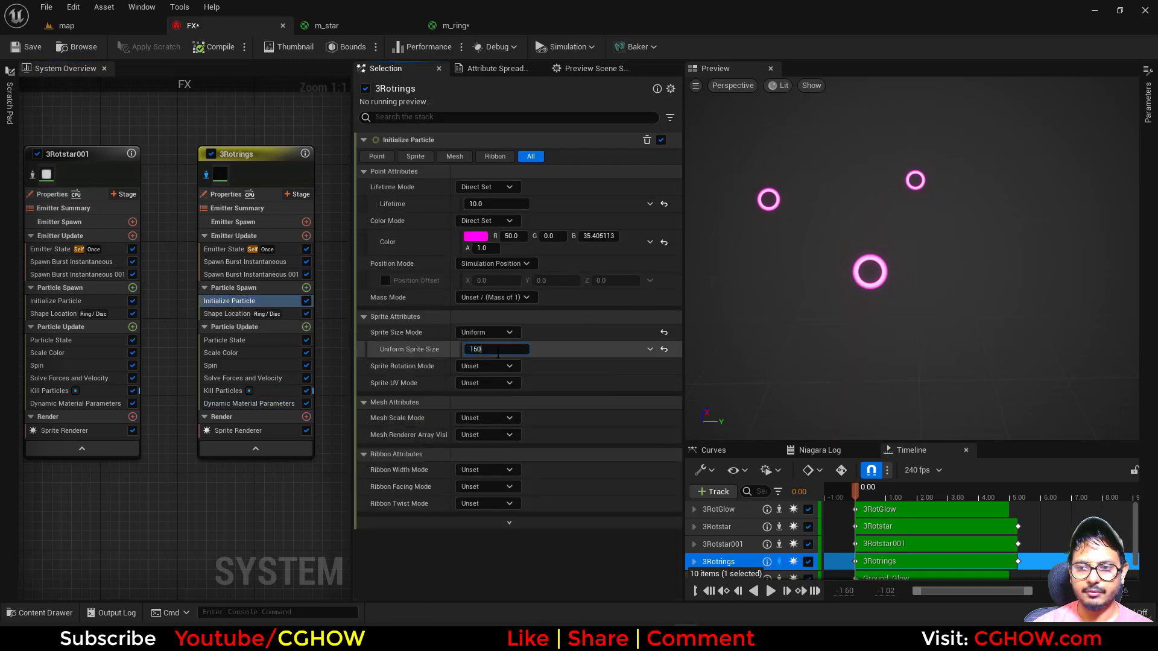
{"action": "type", "text": "150"}
{"action": "key", "text": "Return"}
- Set the 3Rotrings particle color to light purple (R 0.84371, G 0.140199, B 1.0) and save the FX system
{"action": "left_click", "coordinate": [475, 236]}
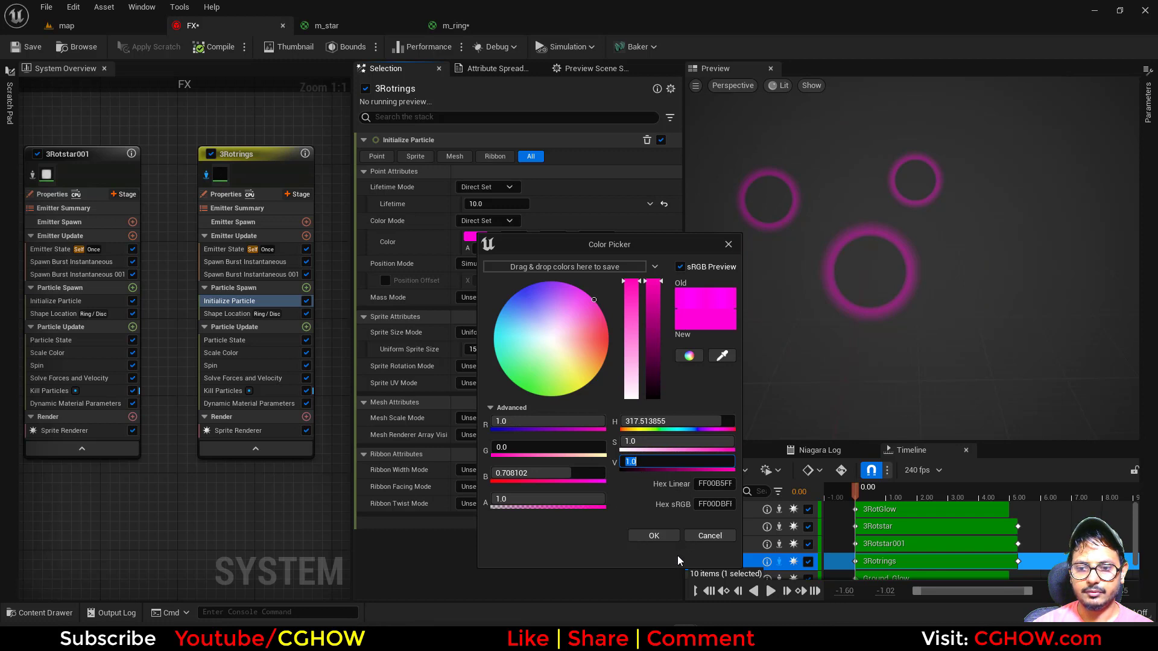
{"action": "left_click", "coordinate": [654, 536]}
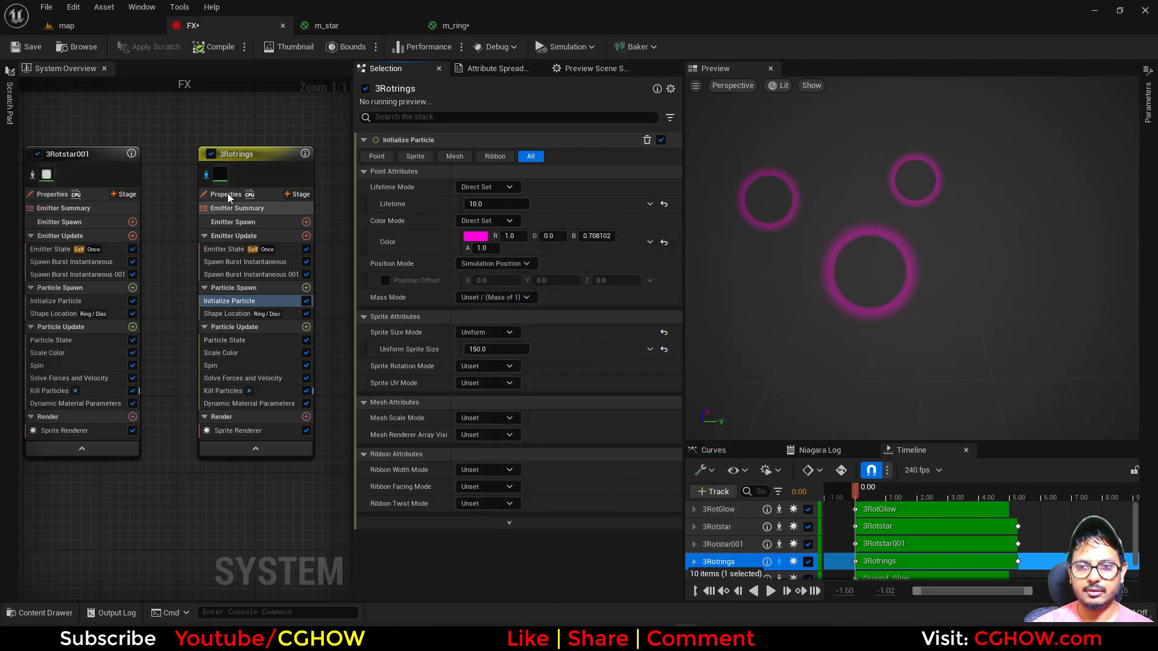
{"action": "left_click", "coordinate": [483, 238]}
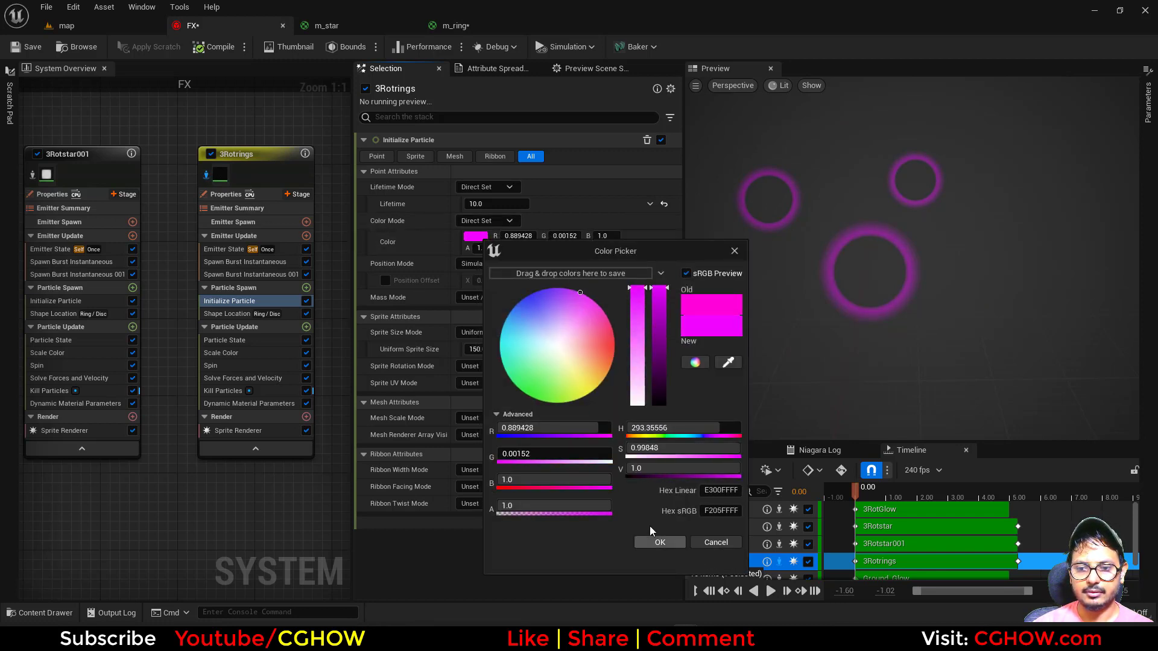
{"action": "left_click", "coordinate": [570, 308]}
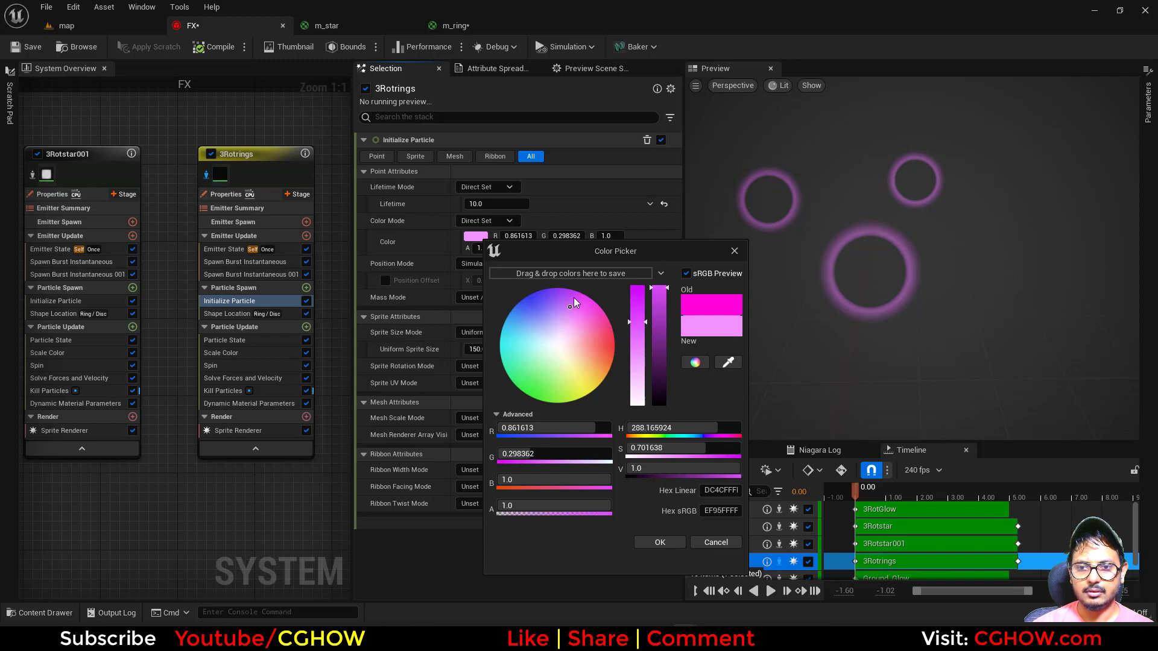
{"action": "left_click", "coordinate": [644, 544]}
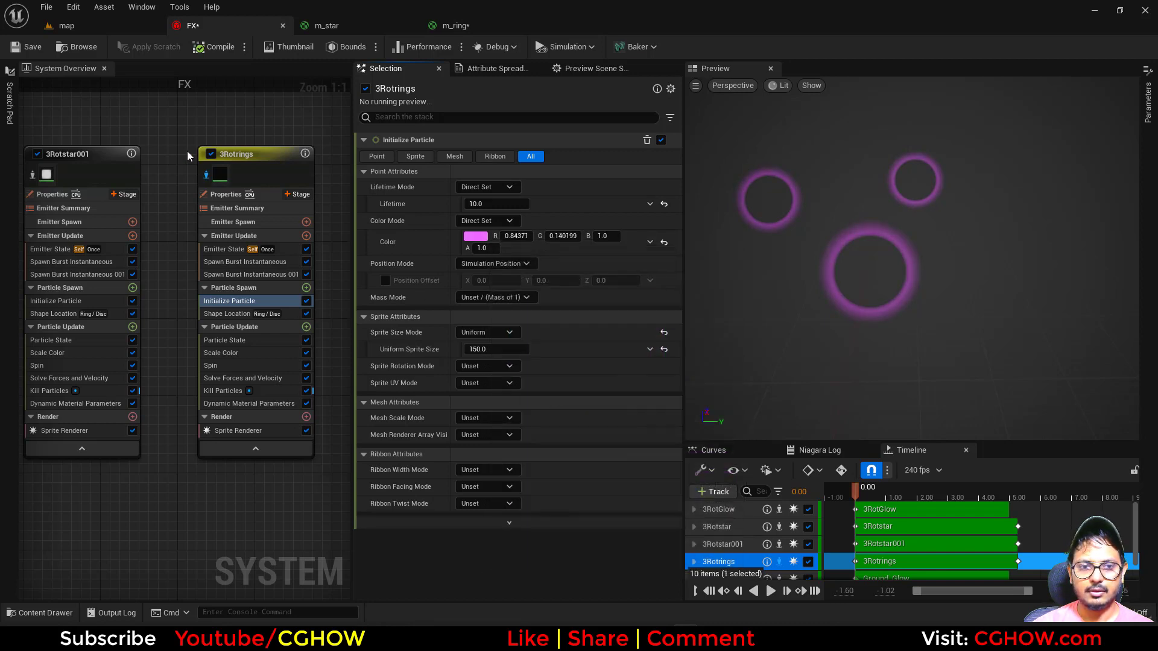
{"action": "left_click_drag", "start_coordinate": [869, 494], "coordinate": [898, 501]}
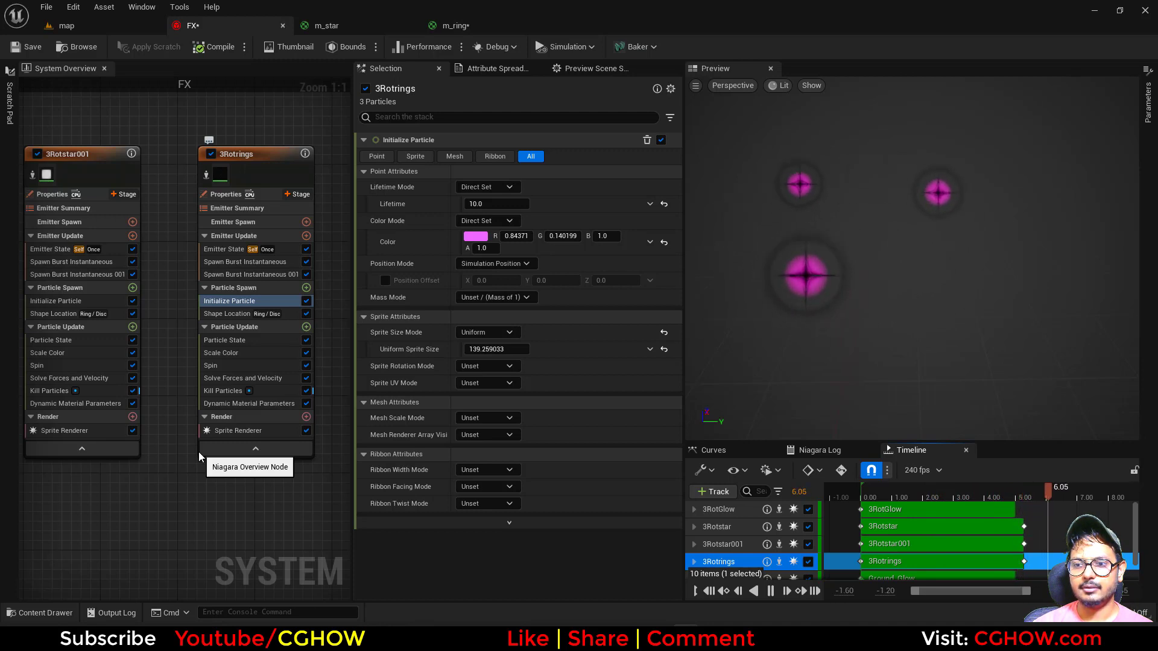
{"action": "left_click", "coordinate": [28, 47]}
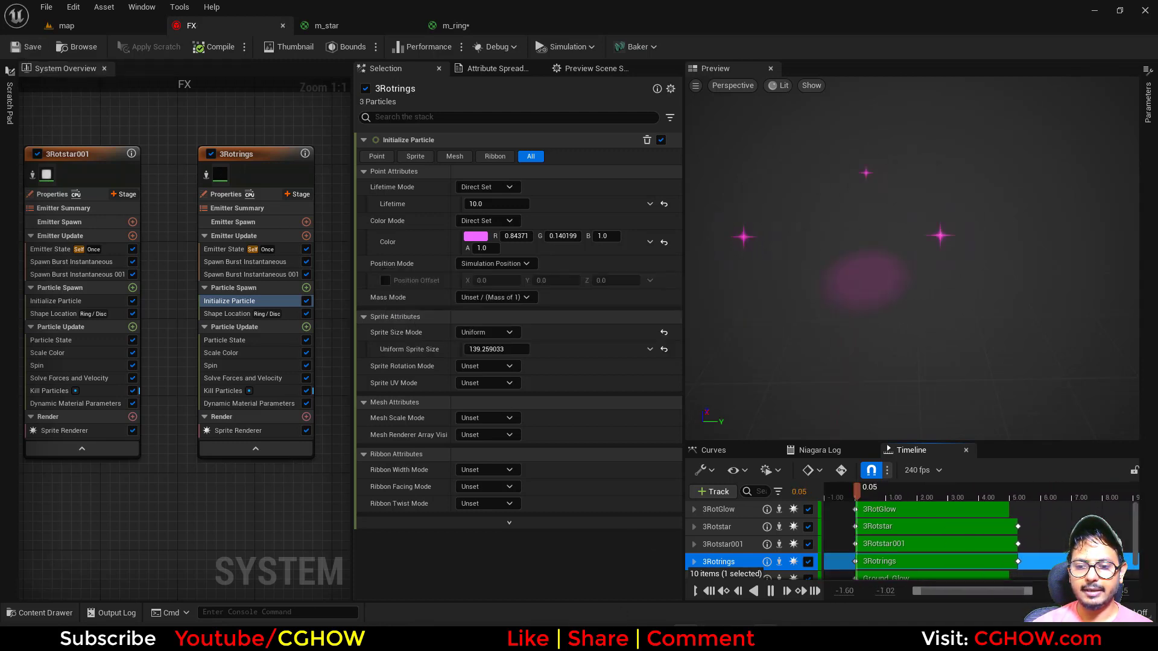
- Switch to the Spirit Blossom Ahri reference video and examine the rings around the glows up to frame 58
{"action": "left_click", "coordinate": [763, 637]}
{"action": "left_click_drag", "start_coordinate": [205, 590], "coordinate": [326, 590]}
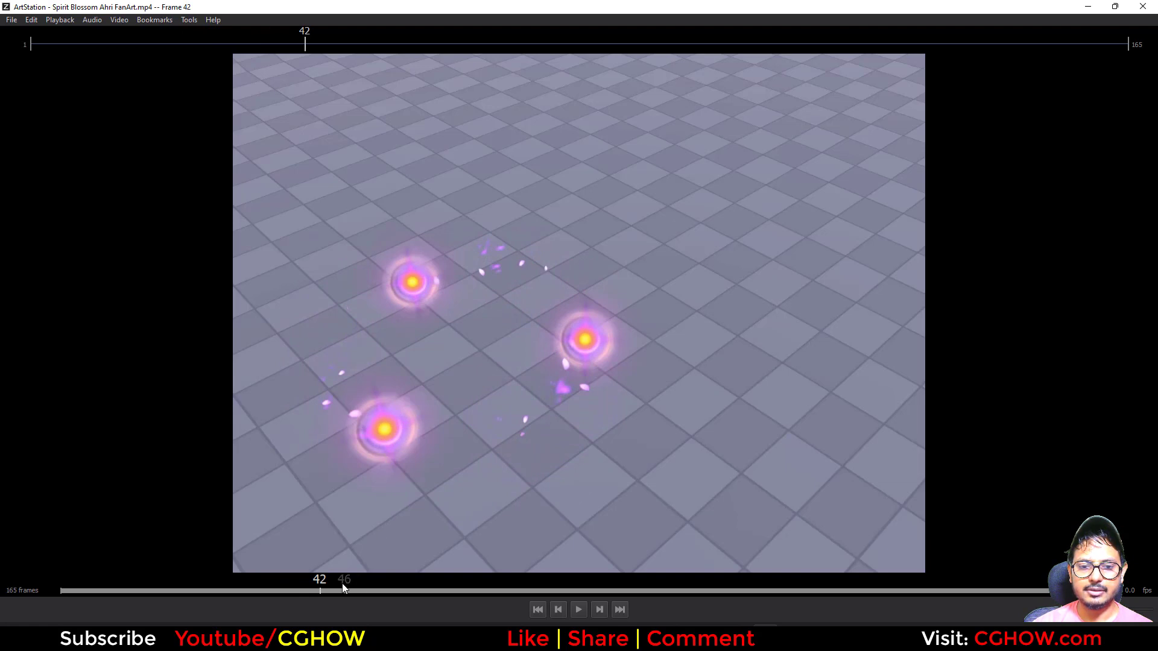
{"action": "left_click_drag", "start_coordinate": [322, 584], "coordinate": [421, 592]}
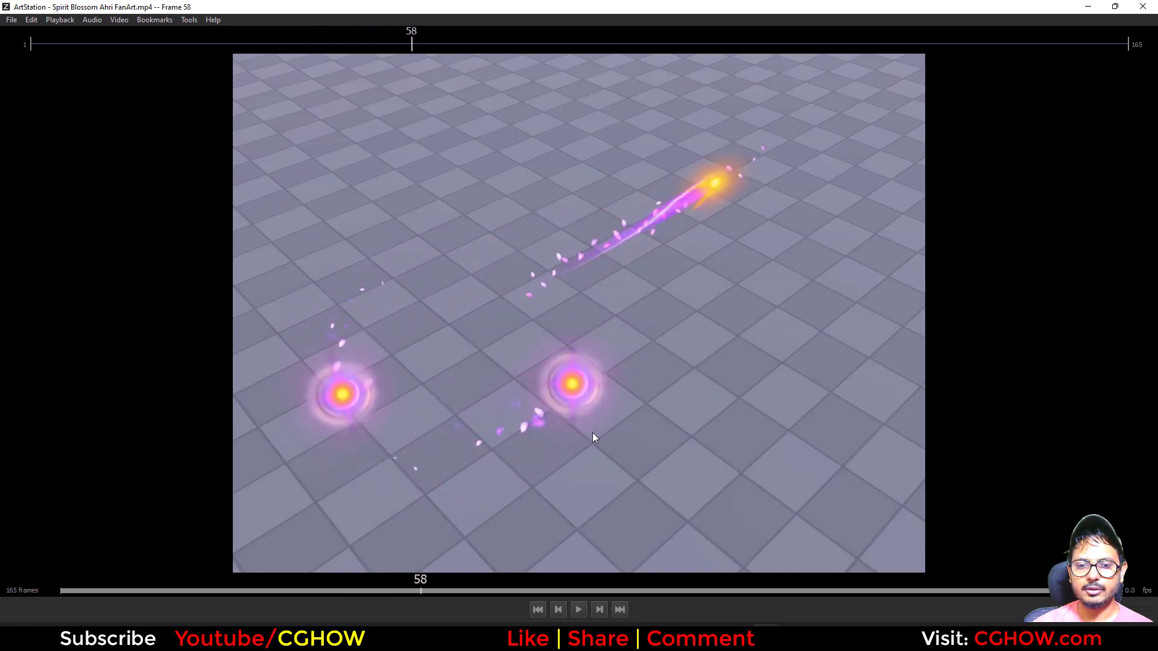
- Return to the FX system in Unreal Engine, add a Fountain emitter beside 3Rotrings, and rename it Petals
{"action": "left_click", "coordinate": [1086, 9]}
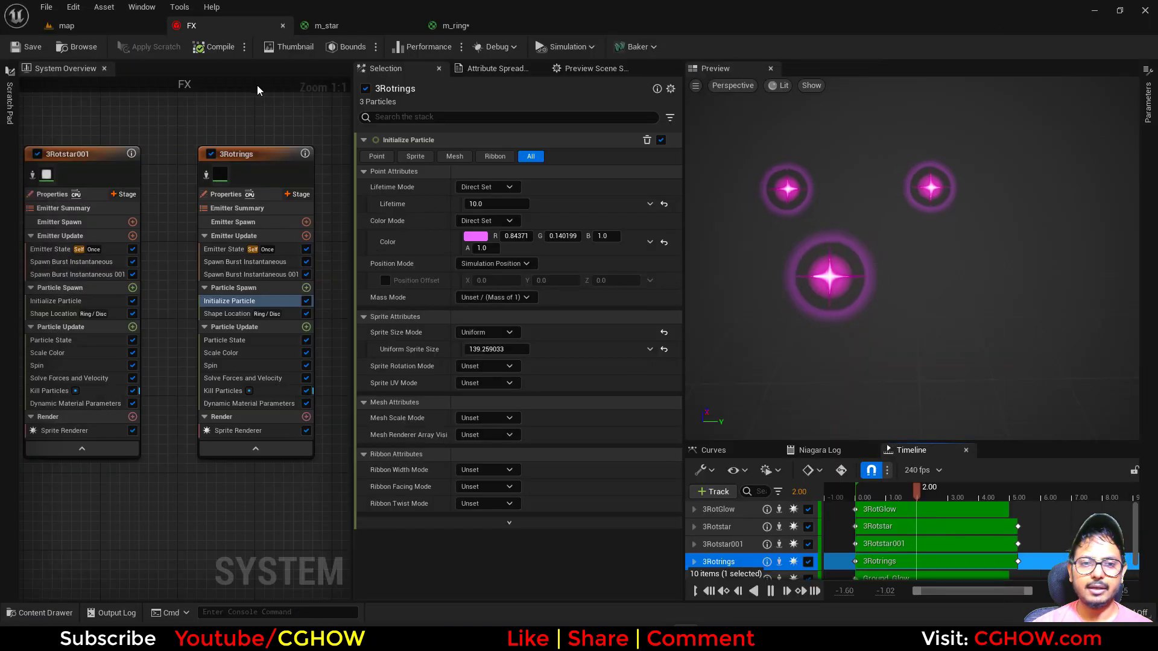
{"action": "scroll", "coordinate": [270, 169], "scroll_direction": "down", "scroll_amount": 2}
{"action": "right_click_drag", "start_coordinate": [270, 169], "coordinate": [171, 165]}
{"action": "scroll", "coordinate": [188, 181], "scroll_direction": "up", "scroll_amount": 2}
{"action": "right_click", "coordinate": [190, 176]}
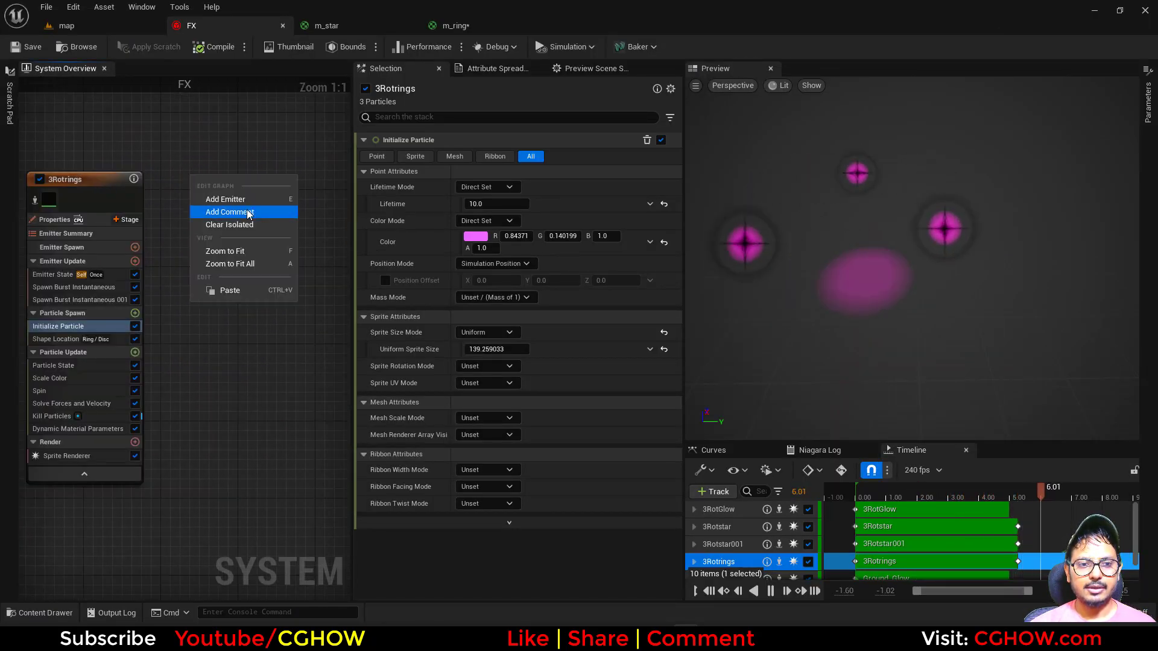
{"action": "left_click", "coordinate": [225, 199]}
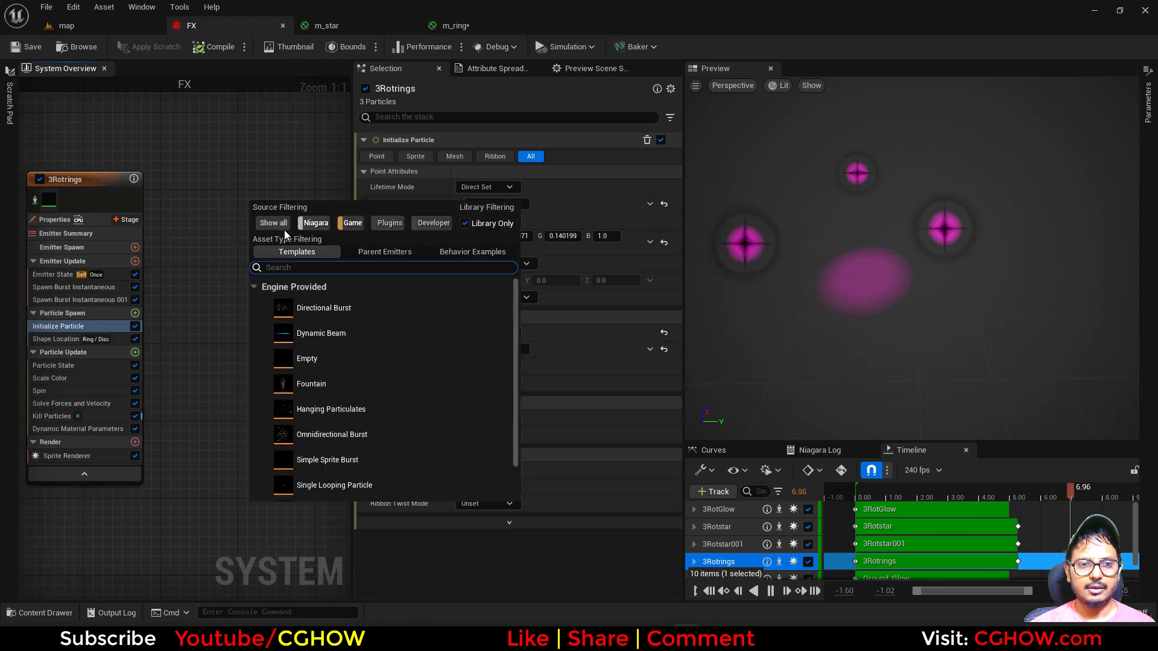
{"action": "double_click", "coordinate": [325, 382]}
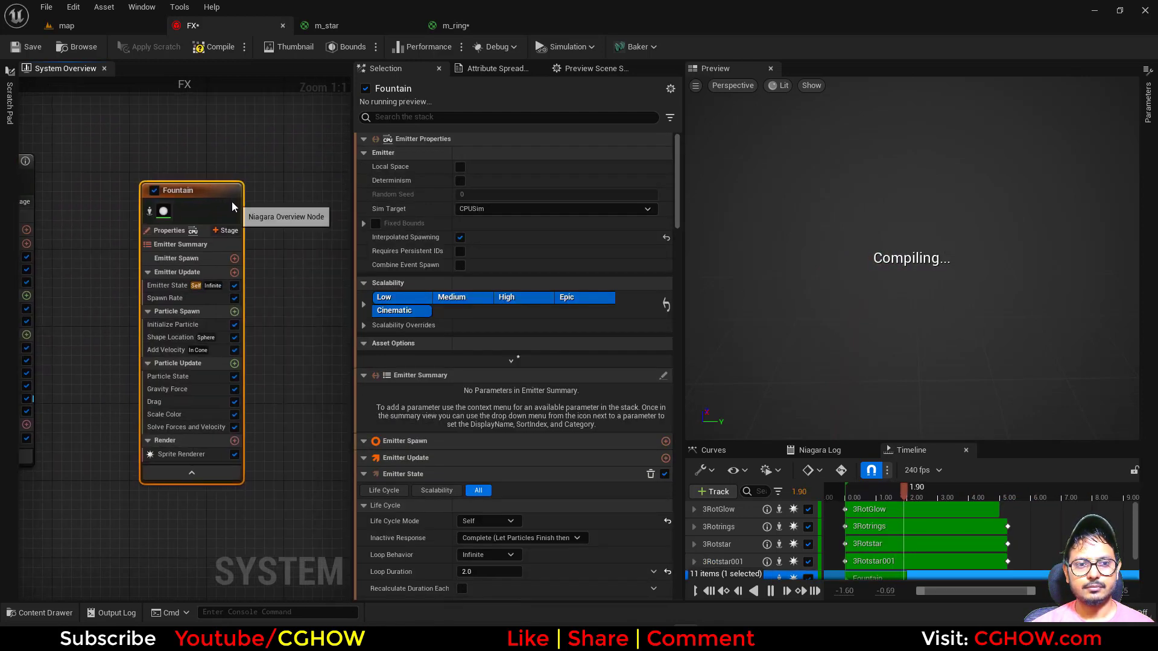
{"action": "type", "text": "Petals"}
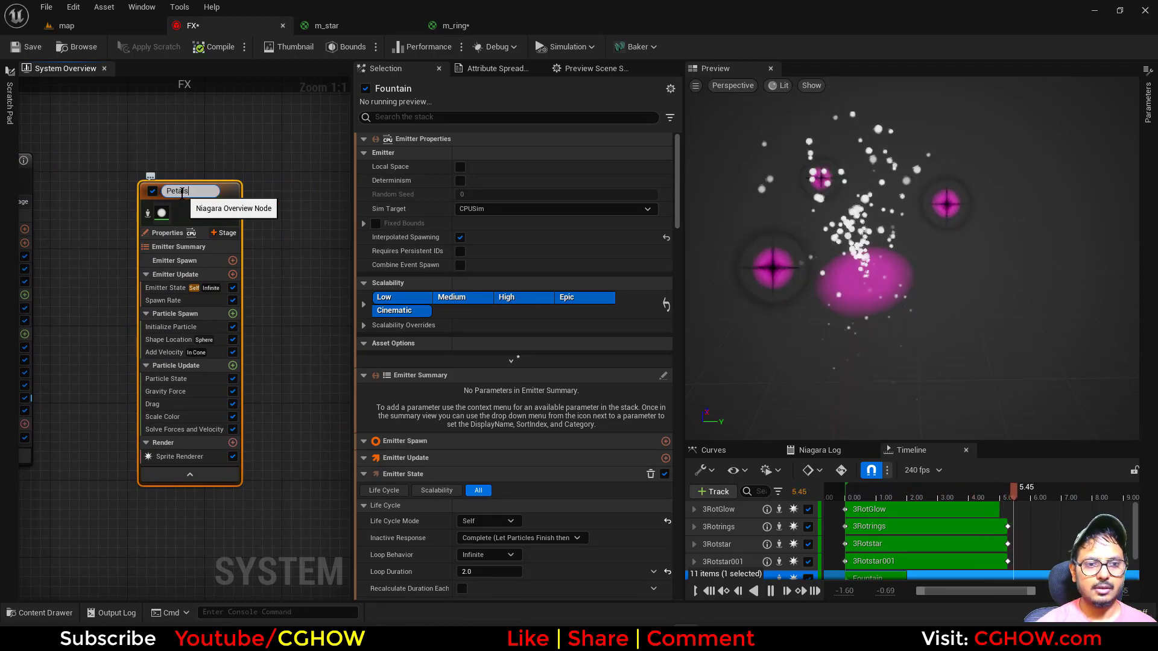
{"action": "key", "text": "Return"}
- Copy the name of the 3RotGlow emitter
{"action": "scroll", "coordinate": [165, 476], "scroll_direction": "down", "scroll_amount": 3}
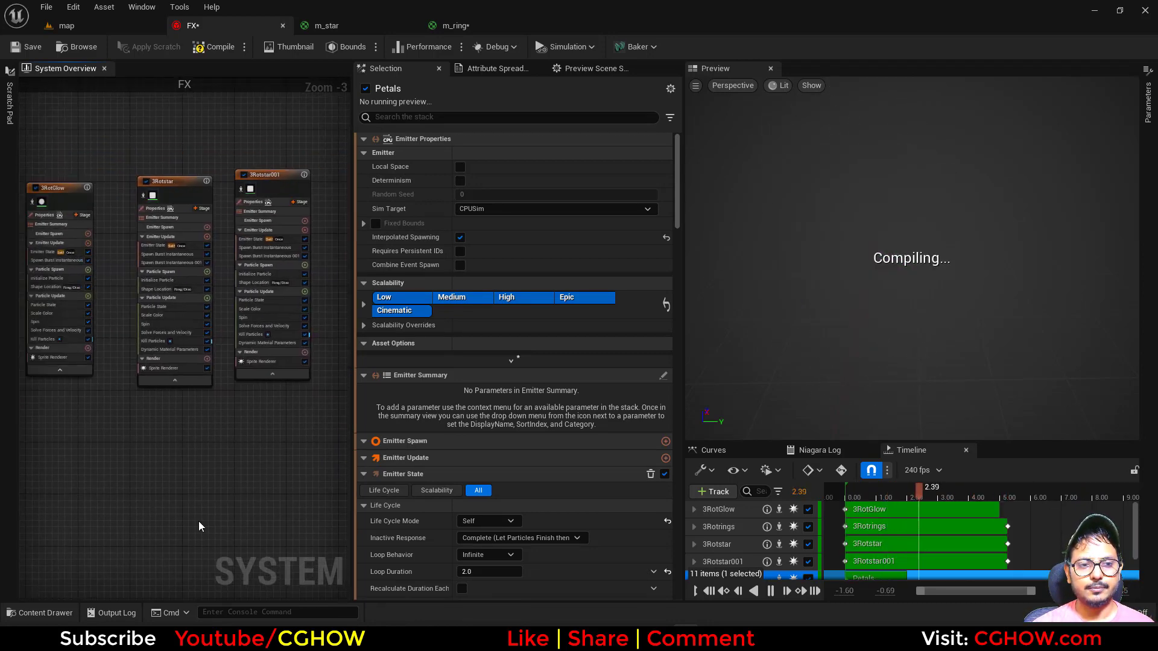
{"action": "scroll", "coordinate": [163, 441], "scroll_direction": "up", "scroll_amount": 2}
{"action": "double_click", "coordinate": [206, 219]}
{"action": "key", "text": "ctrl+c"}
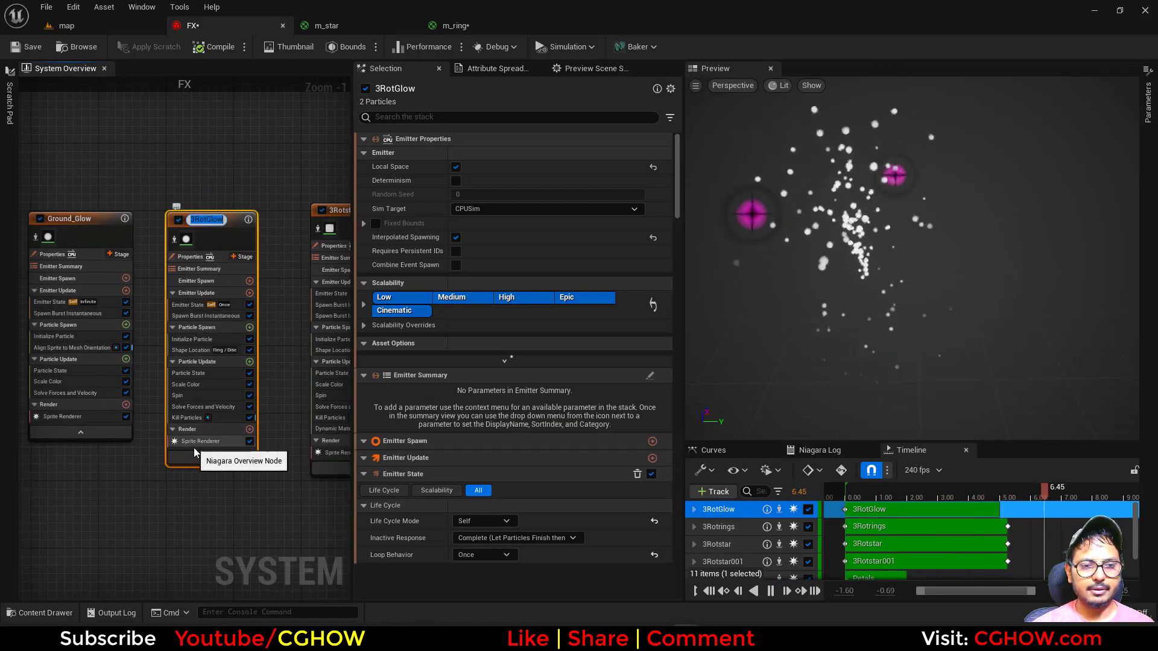
- Replace the Spawn Rate module of the Petals emitter with Spawn Particles from Other Emitter
{"action": "right_click_drag", "start_coordinate": [241, 508], "coordinate": [15, 512]}
{"action": "right_click_drag", "start_coordinate": [306, 432], "coordinate": [138, 401]}
{"action": "scroll", "coordinate": [266, 249], "scroll_direction": "up", "scroll_amount": 1}
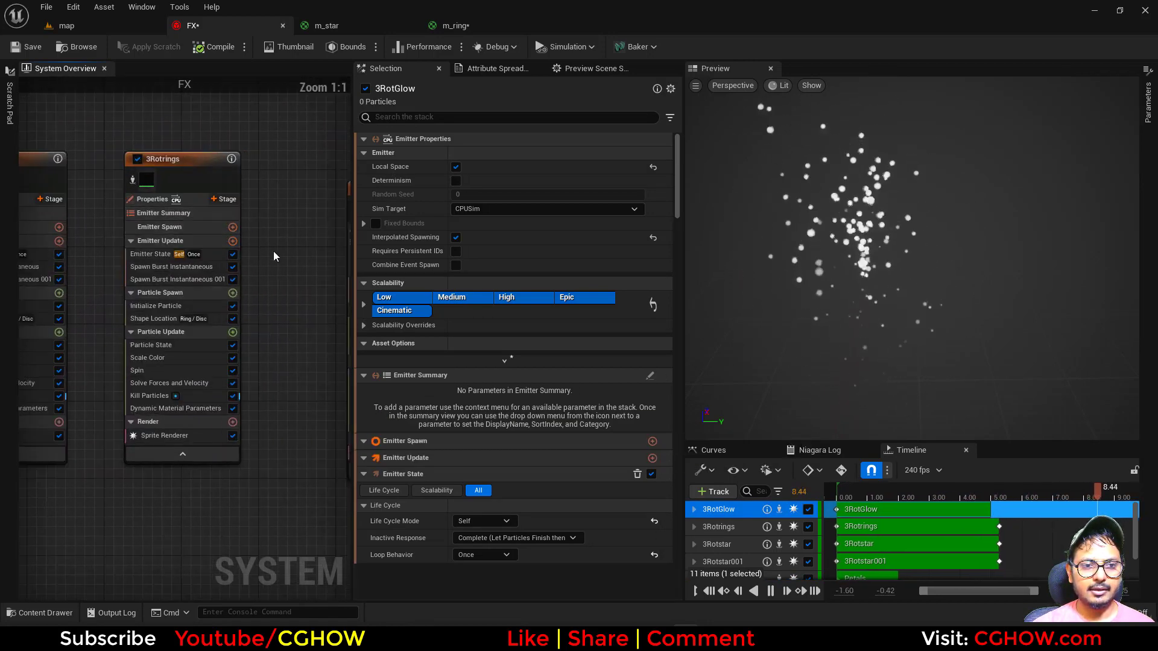
{"action": "right_click_drag", "start_coordinate": [326, 252], "coordinate": [88, 259]}
{"action": "left_click", "coordinate": [169, 301]}
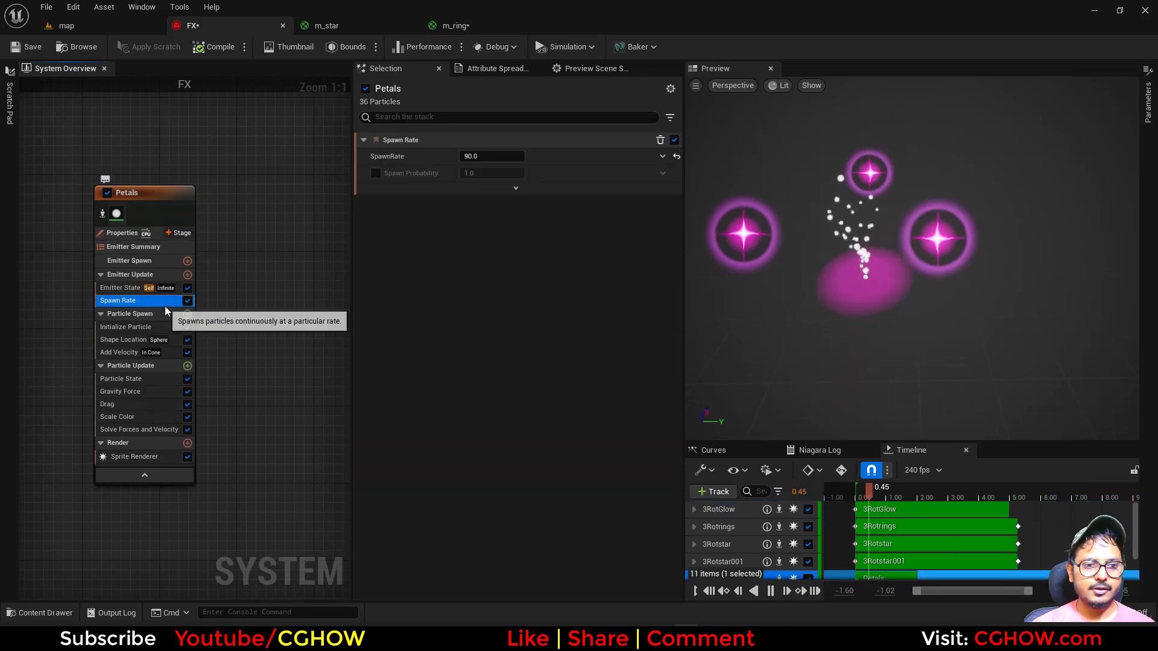
{"action": "key", "text": "Delete"}
{"action": "left_click", "coordinate": [187, 275]}
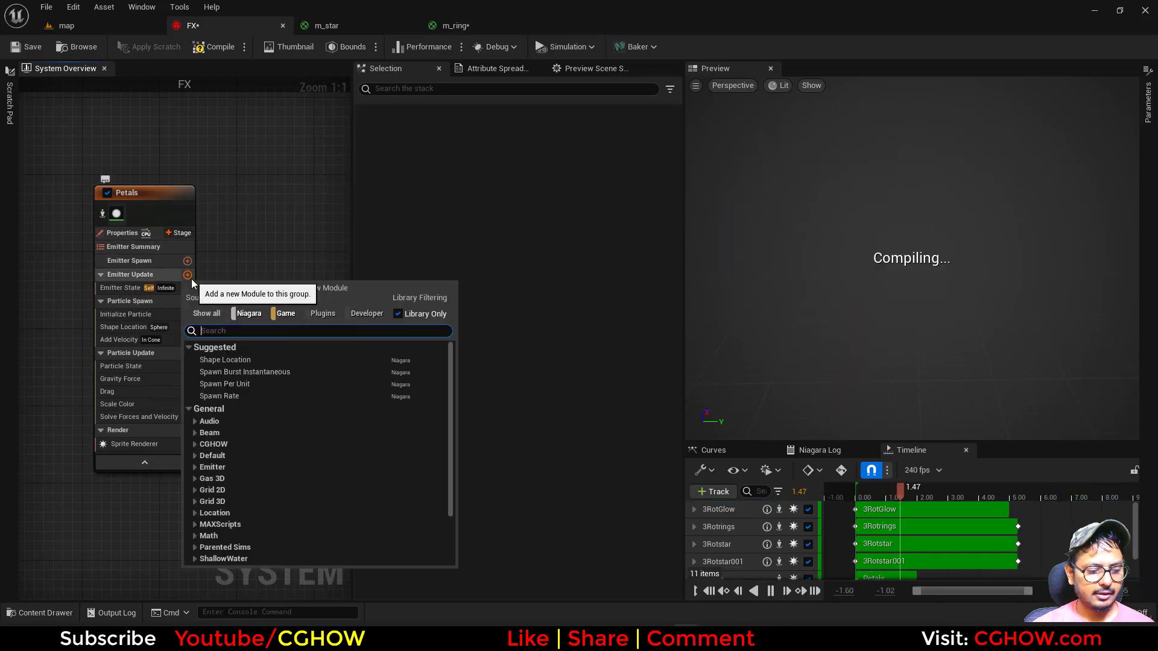
{"action": "type", "text": "fro"}
{"action": "left_click", "coordinate": [234, 357]}
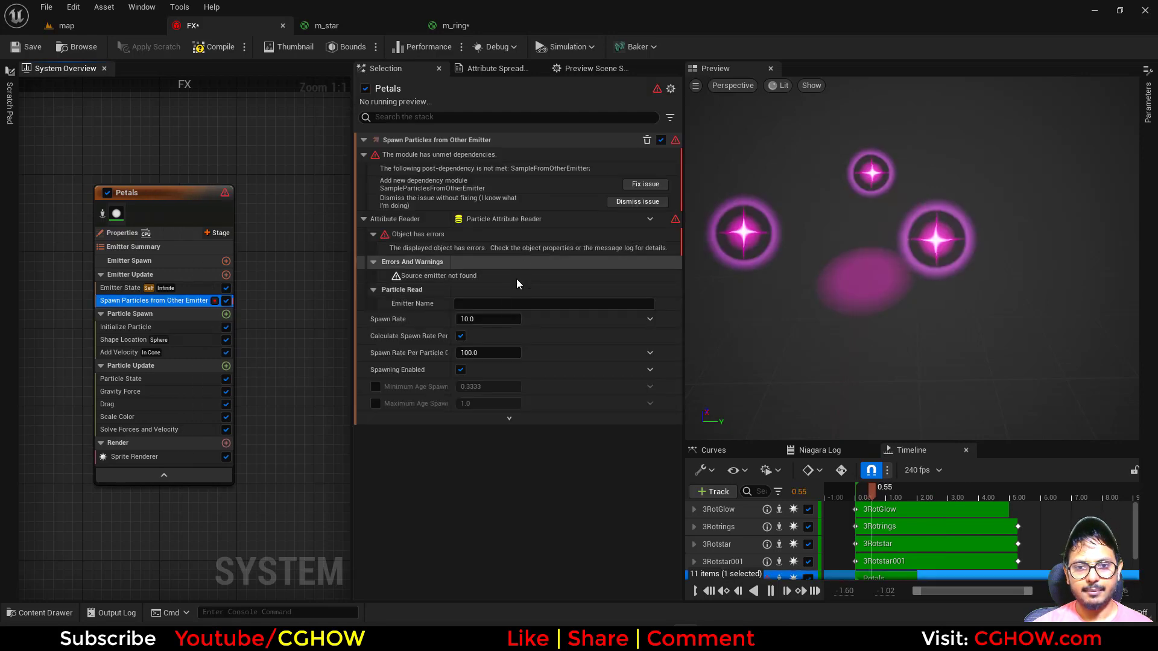
- Set the source emitter name to 3RotGlow and add the missing Sample Particles from Other Emitter module, placing it directly before Shape Location
{"action": "left_click", "coordinate": [502, 305]}
{"action": "key", "text": "ctrl+v"}
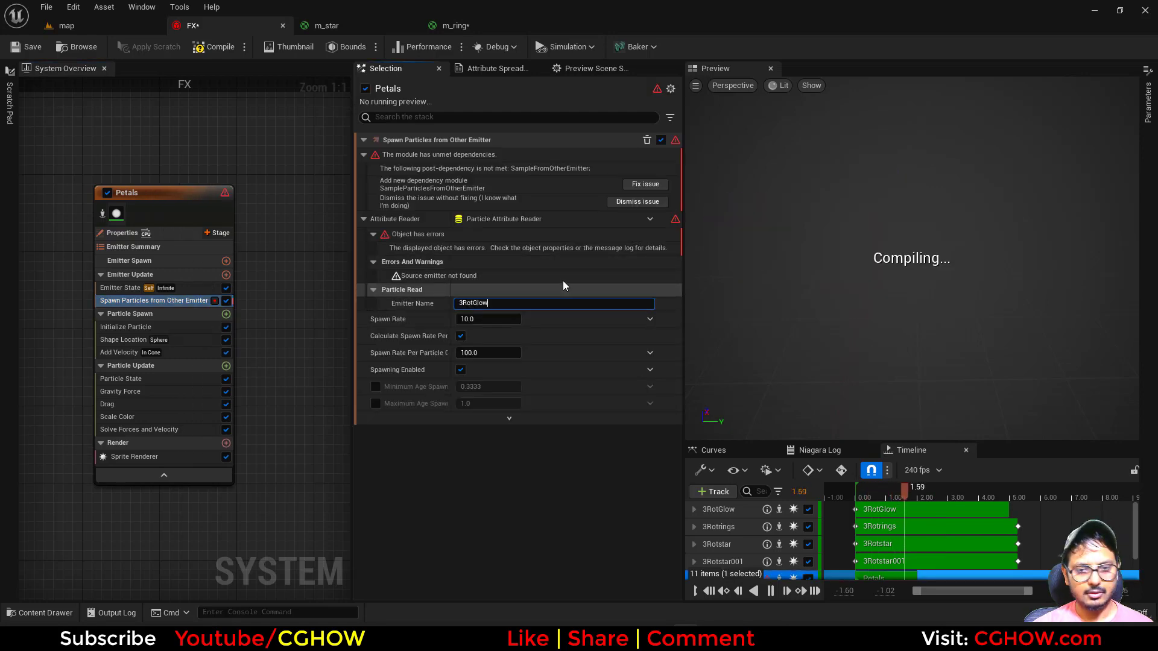
{"action": "left_click", "coordinate": [645, 185]}
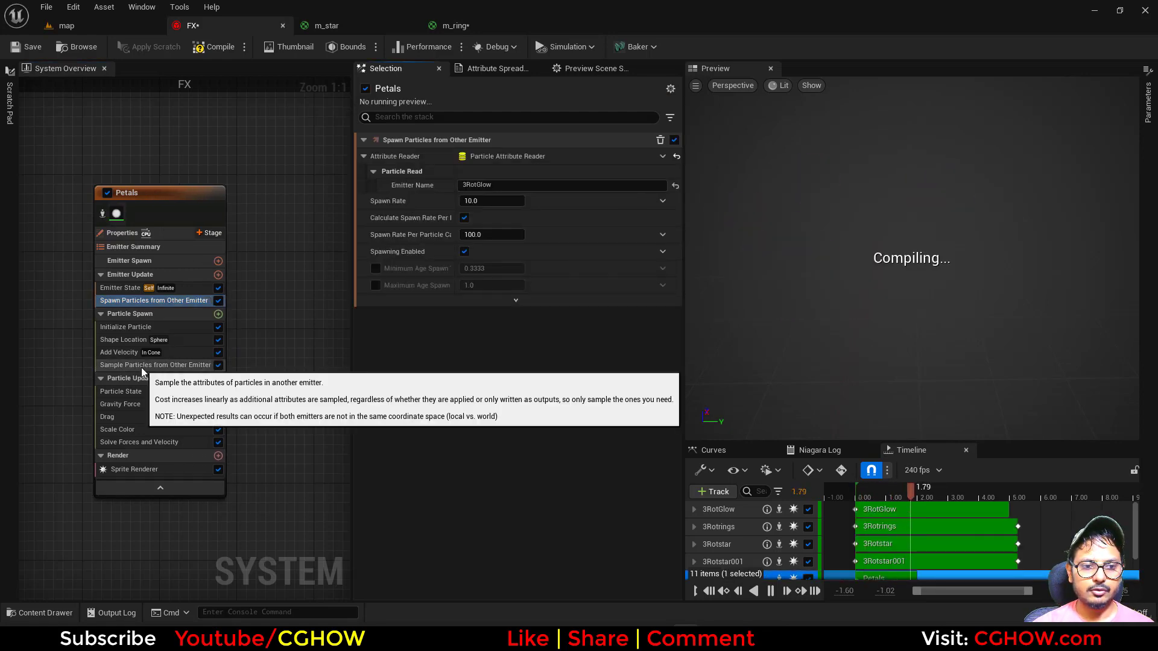
{"action": "left_click_drag", "start_coordinate": [125, 340], "coordinate": [122, 333]}
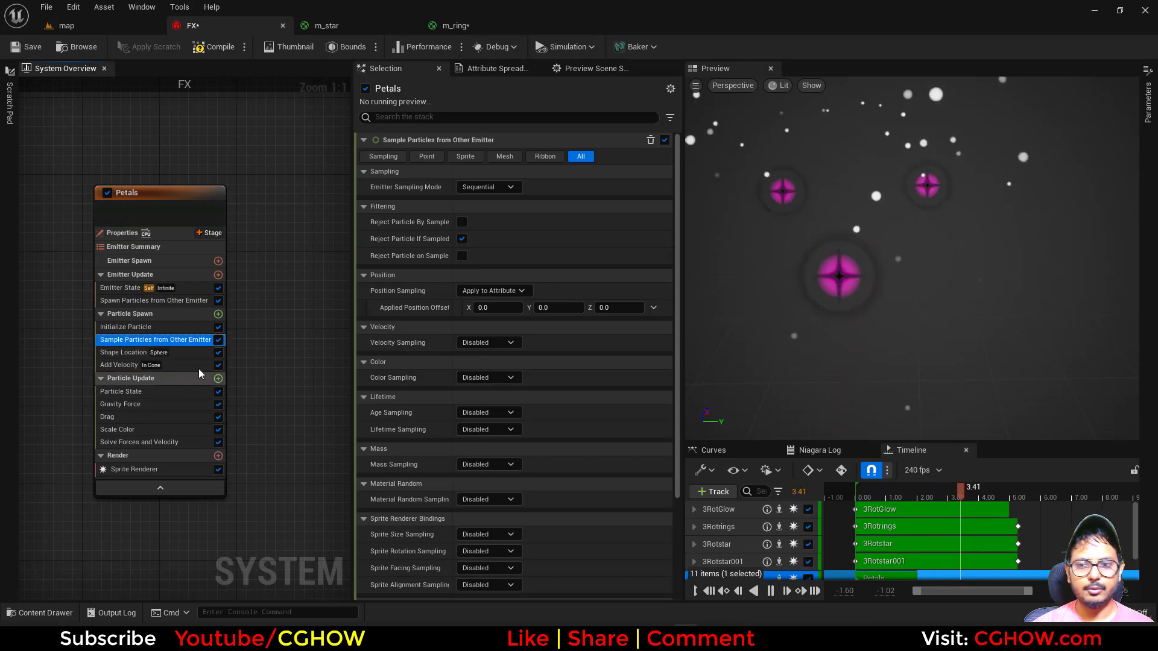
- Delete the Add Velocity module from Petals and set the Gravity Force Z value to -100
{"action": "left_click", "coordinate": [122, 365]}
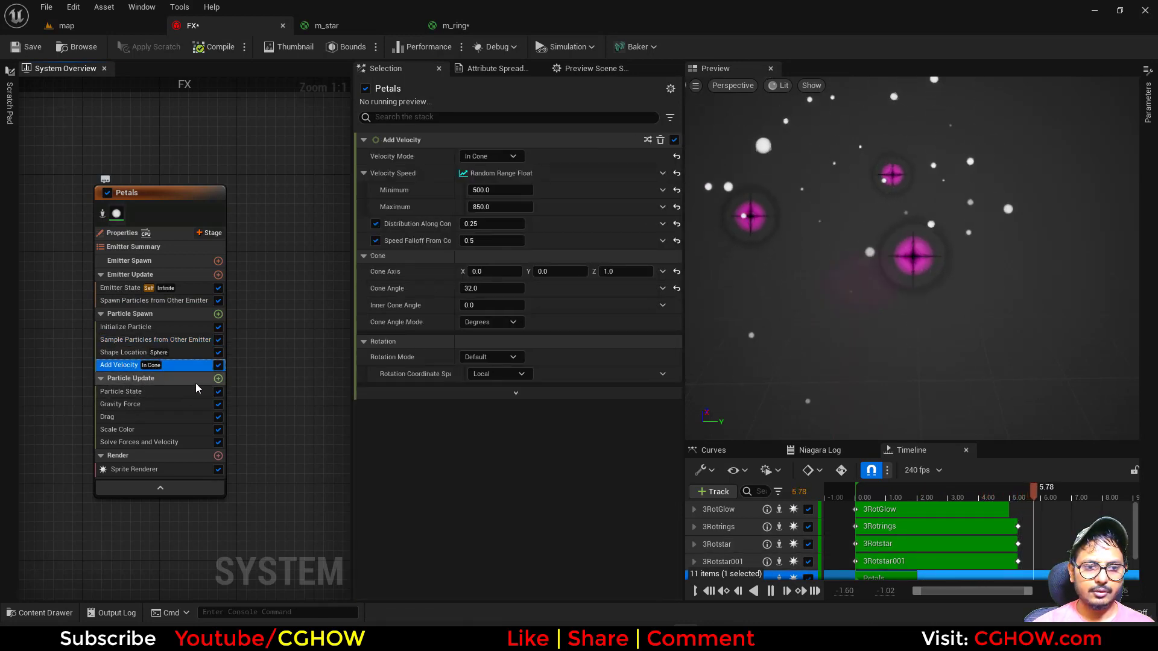
{"action": "key", "text": "Delete"}
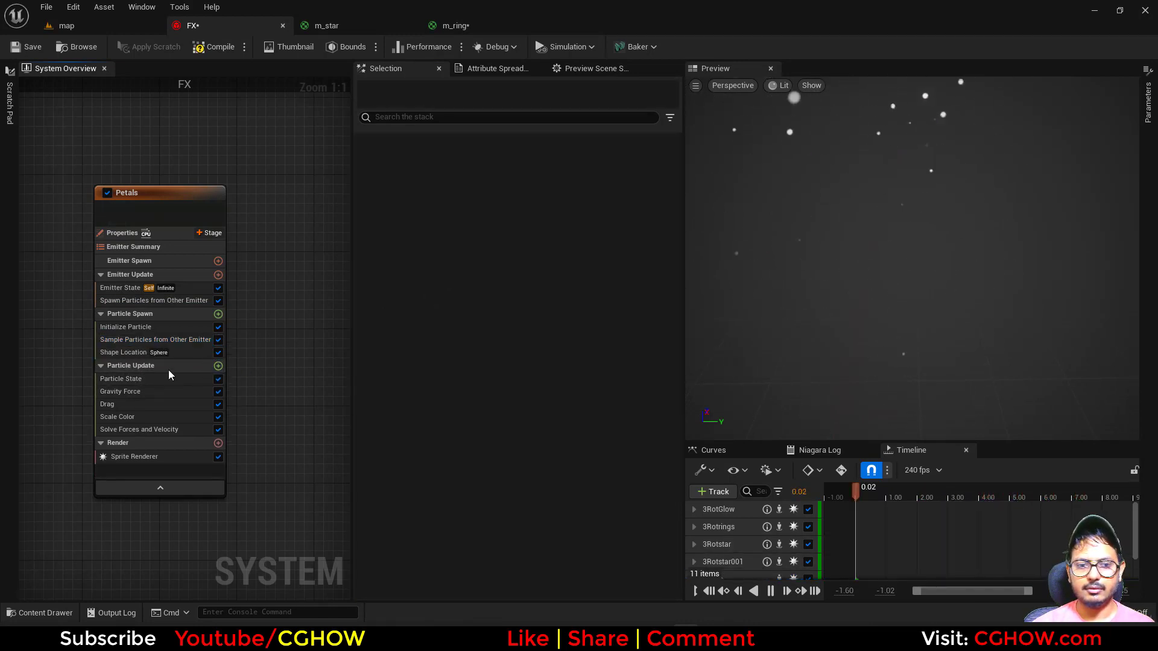
{"action": "left_click", "coordinate": [120, 391]}
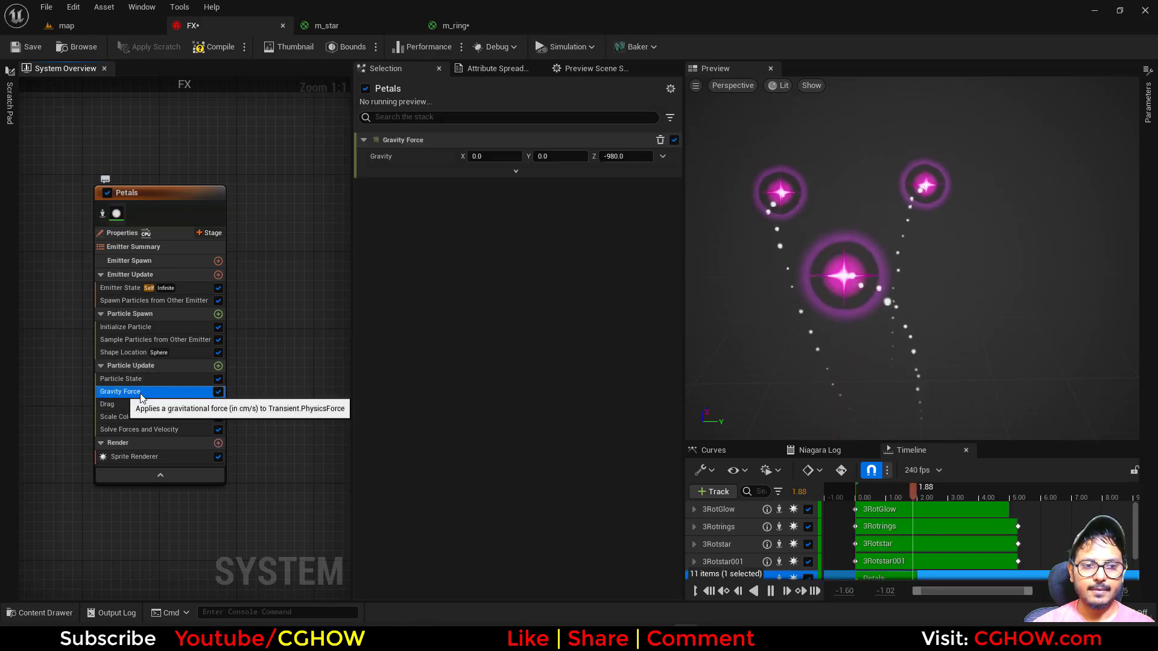
{"action": "left_click", "coordinate": [627, 156]}
{"action": "type", "text": "-100"}
{"action": "key", "text": "Return"}
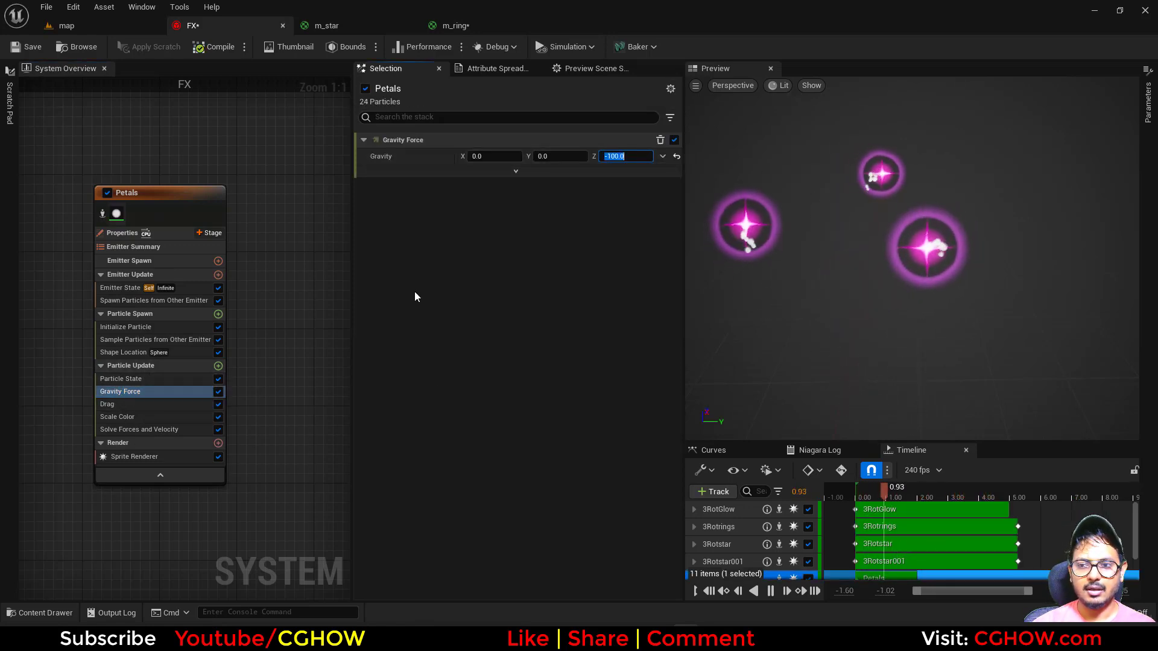
- Try sphere radii of 20 and 50 in the Petals emitter's Shape Location module
{"action": "left_click", "coordinate": [130, 353]}
{"action": "left_click", "coordinate": [494, 204]}
{"action": "type", "text": "20"}
{"action": "key", "text": "Return"}
{"action": "type", "text": "50"}
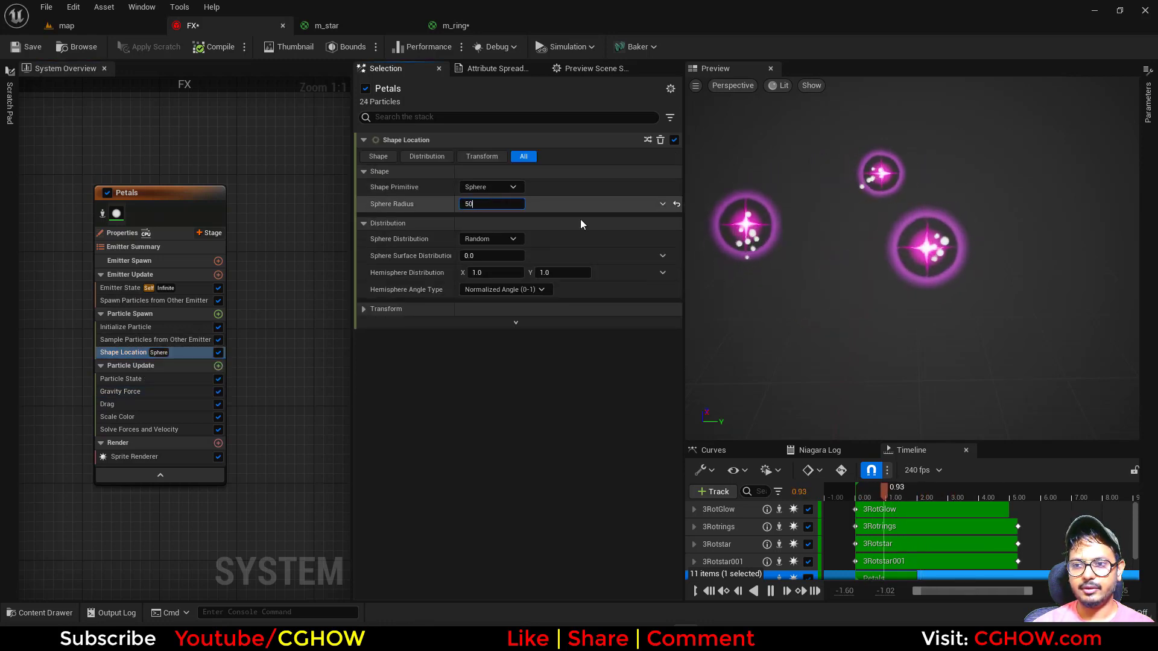
{"action": "key", "text": "Return"}
{"action": "left_click_drag", "start_coordinate": [887, 340], "coordinate": [846, 347]}
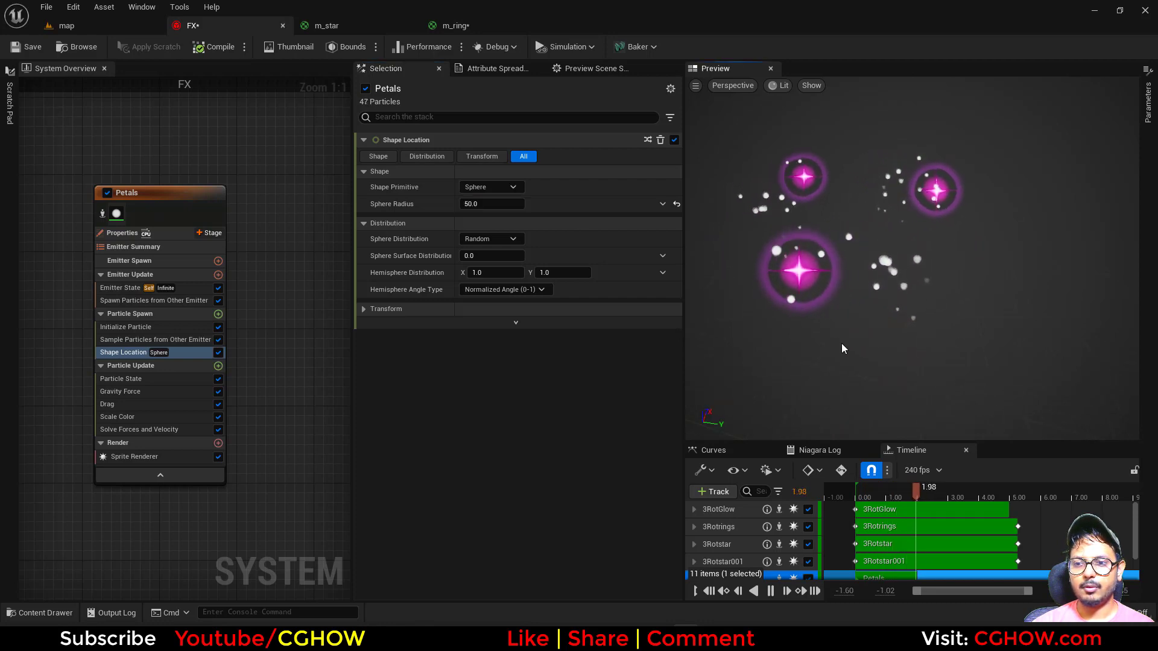
- Set the Shape Location sphere radius of Petals to 30 and its Gravity Force Z value to -50
{"action": "left_click", "coordinate": [507, 204]}
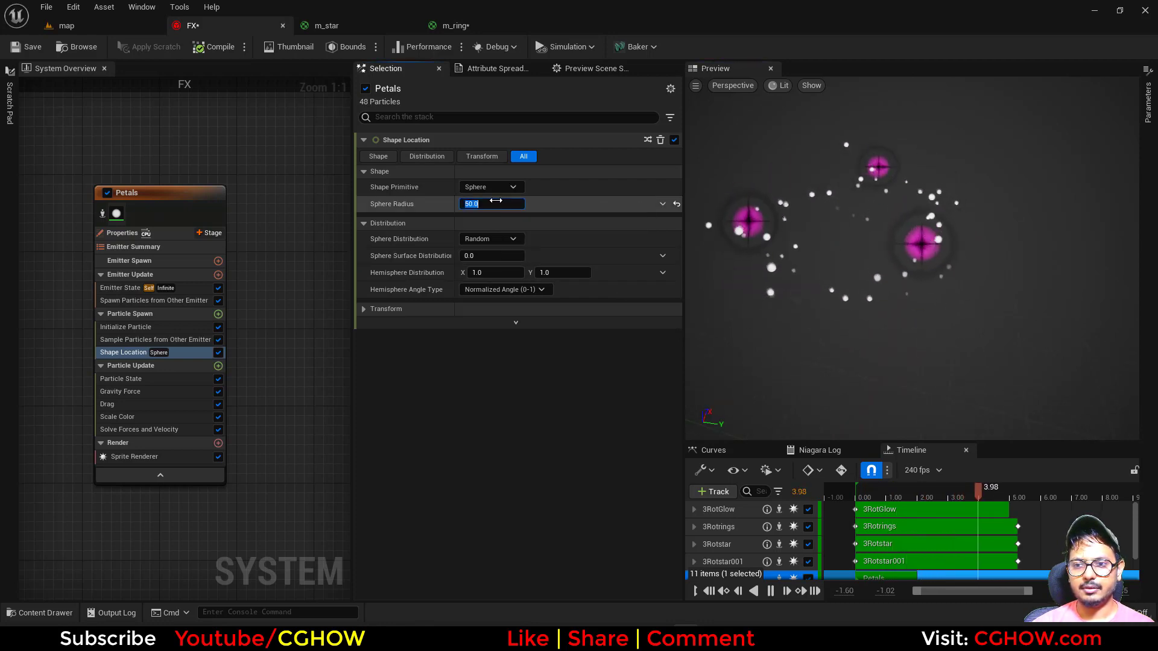
{"action": "type", "text": "30"}
{"action": "key", "text": "Return"}
{"action": "left_click", "coordinate": [157, 391]}
{"action": "left_click", "coordinate": [627, 157]}
{"action": "type", "text": "-50"}
{"action": "key", "text": "Return"}
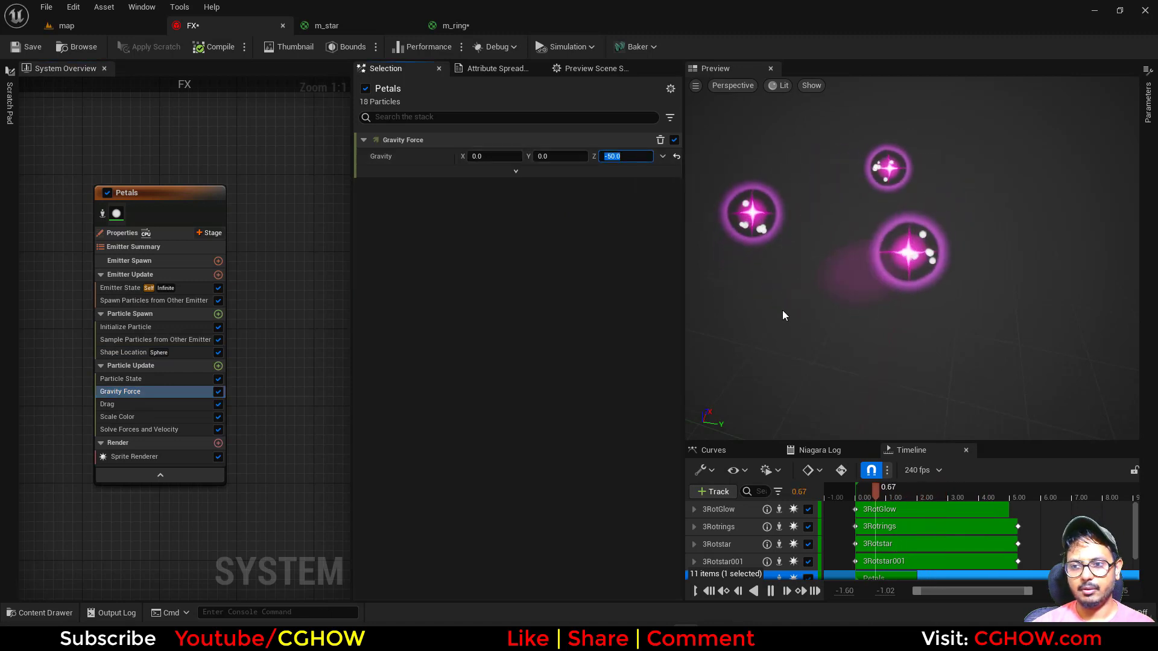
- Switch to the map level and search the entire project Content folder for petal assets
{"action": "left_click", "coordinate": [114, 31]}
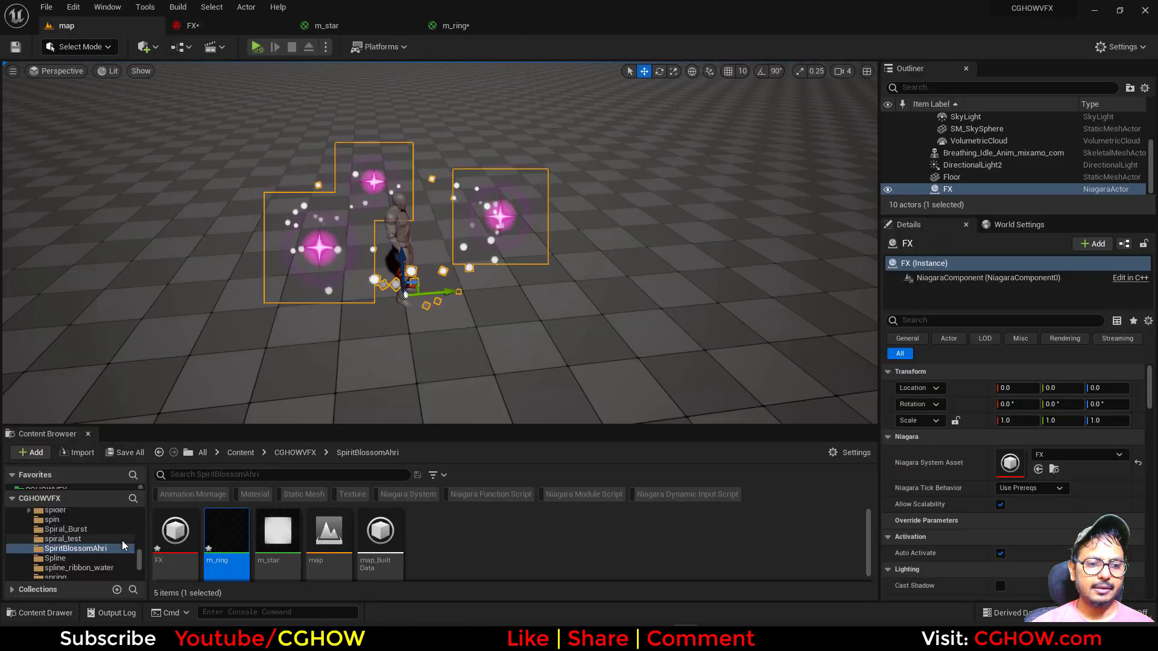
{"action": "left_click", "coordinate": [66, 523]}
{"action": "left_click", "coordinate": [364, 476]}
{"action": "type", "text": "petal"}
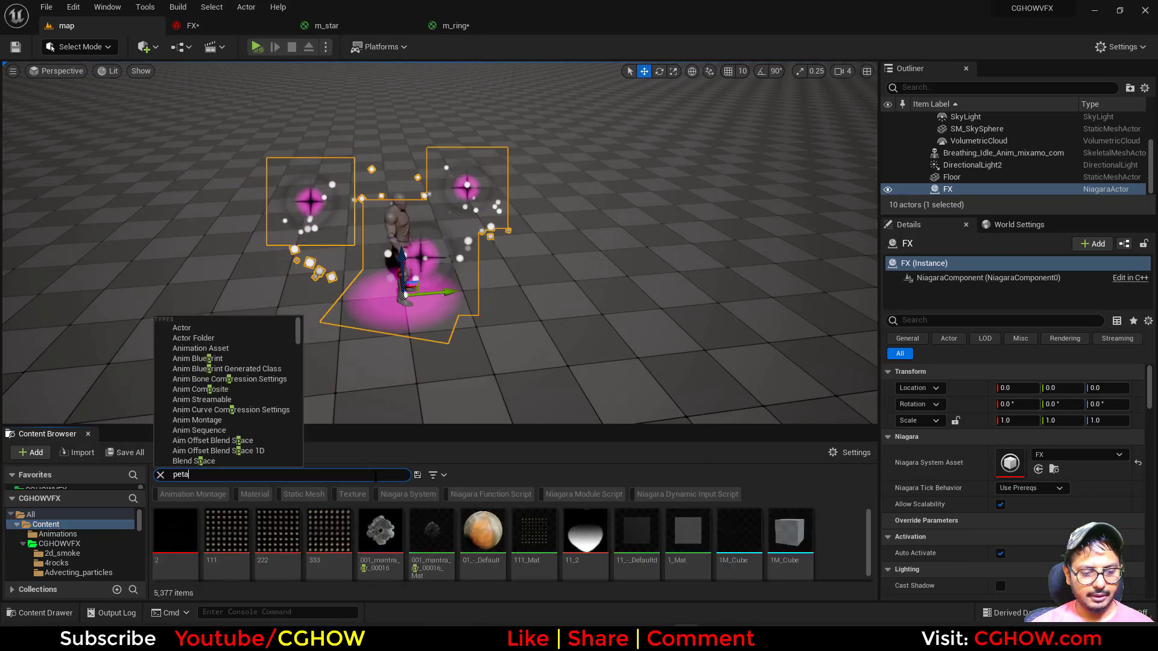
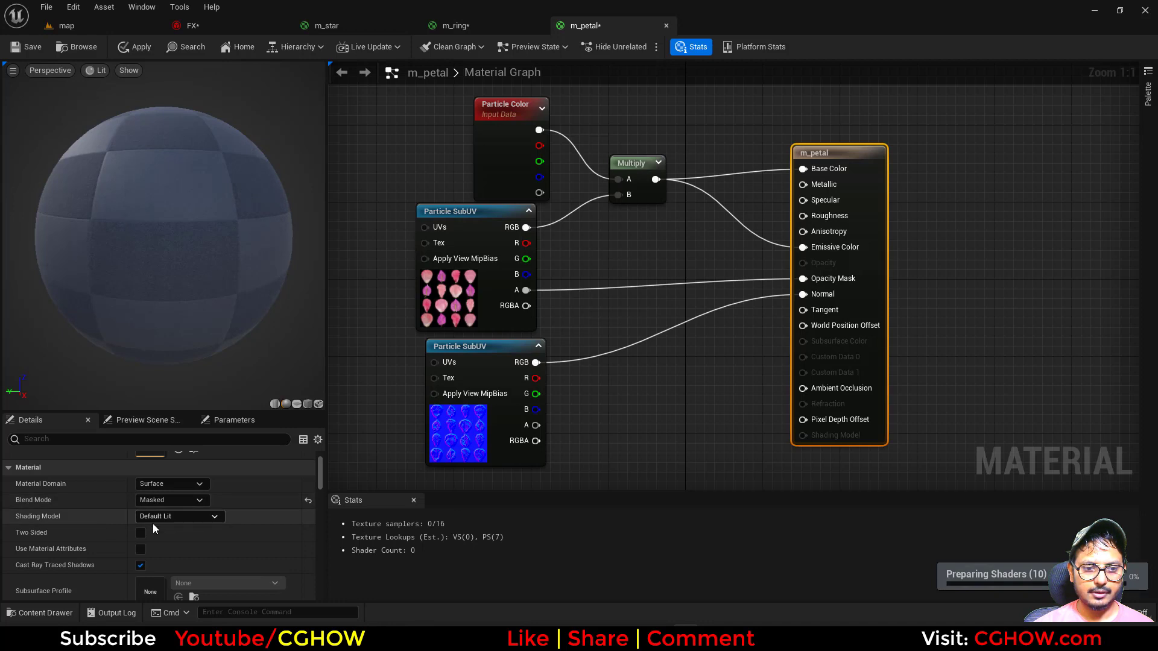
- Make the m_petal material two-sided, preview it on a plane, and save it
{"action": "scroll", "coordinate": [678, 311], "scroll_direction": "down", "scroll_amount": 3}
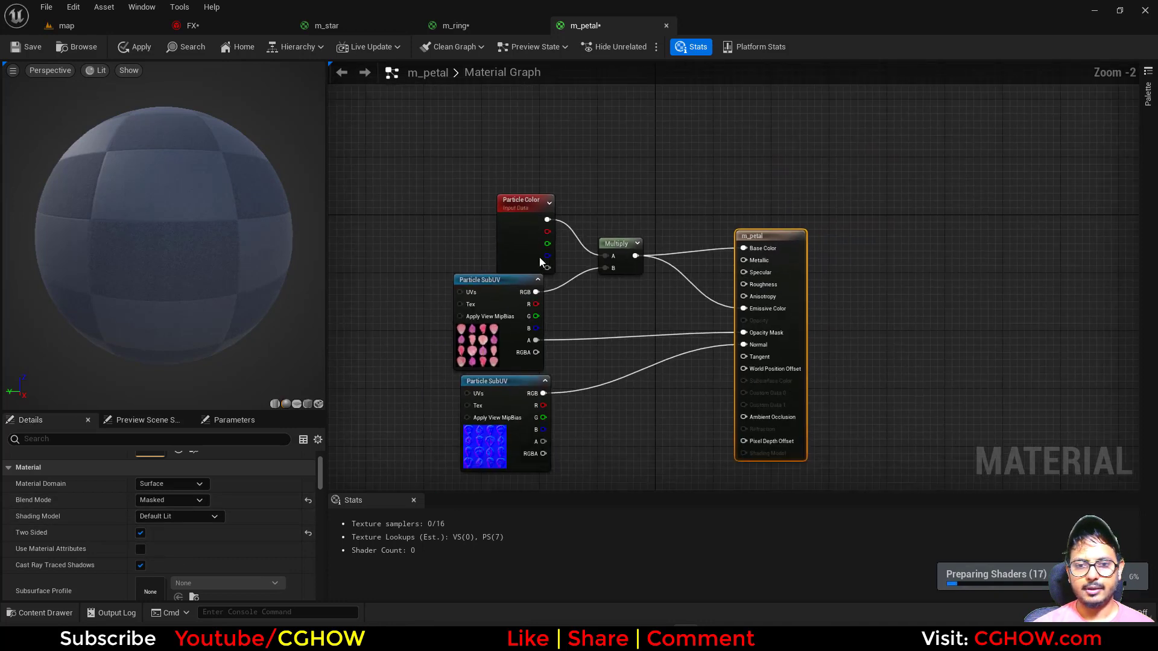
{"action": "left_click", "coordinate": [495, 224]}
{"action": "left_click", "coordinate": [296, 403]}
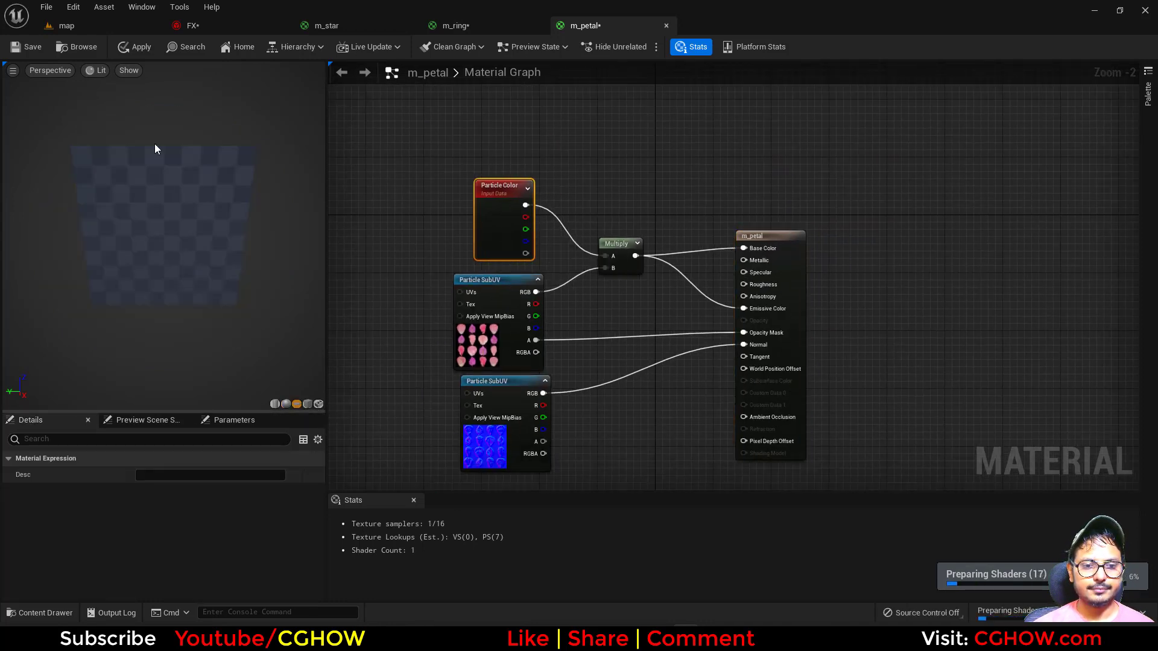
{"action": "left_click", "coordinate": [29, 48]}
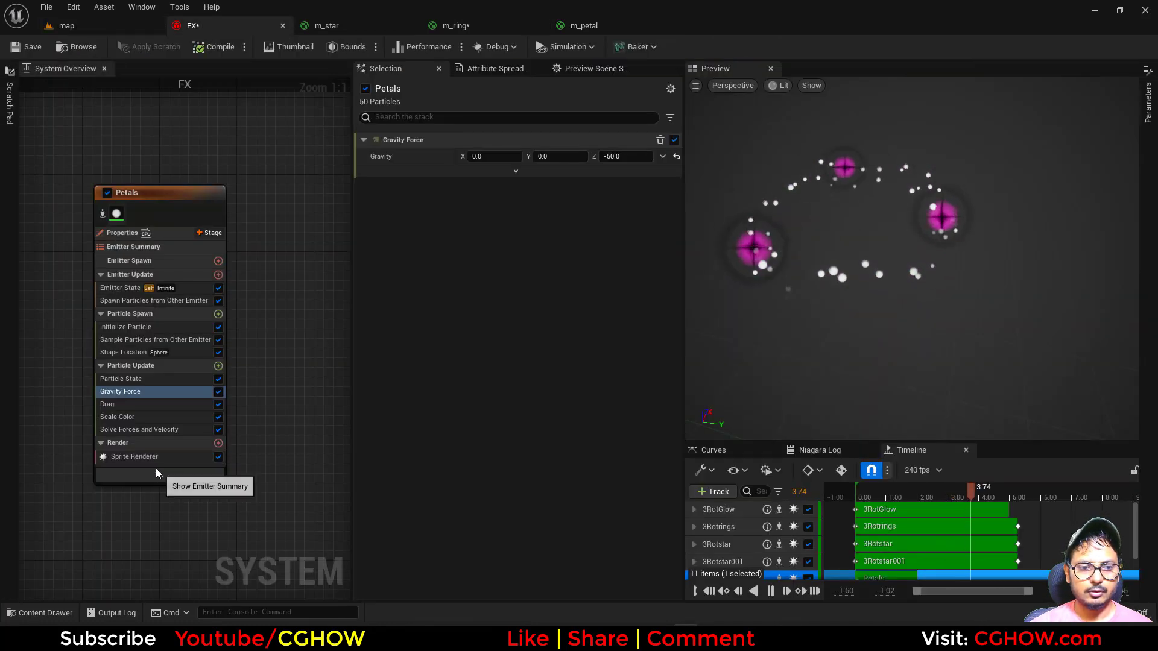
- Assign the m_petal material to the Petals Sprite Renderer and set its Sub Image Size to 4 by 4
{"action": "left_click", "coordinate": [134, 456]}
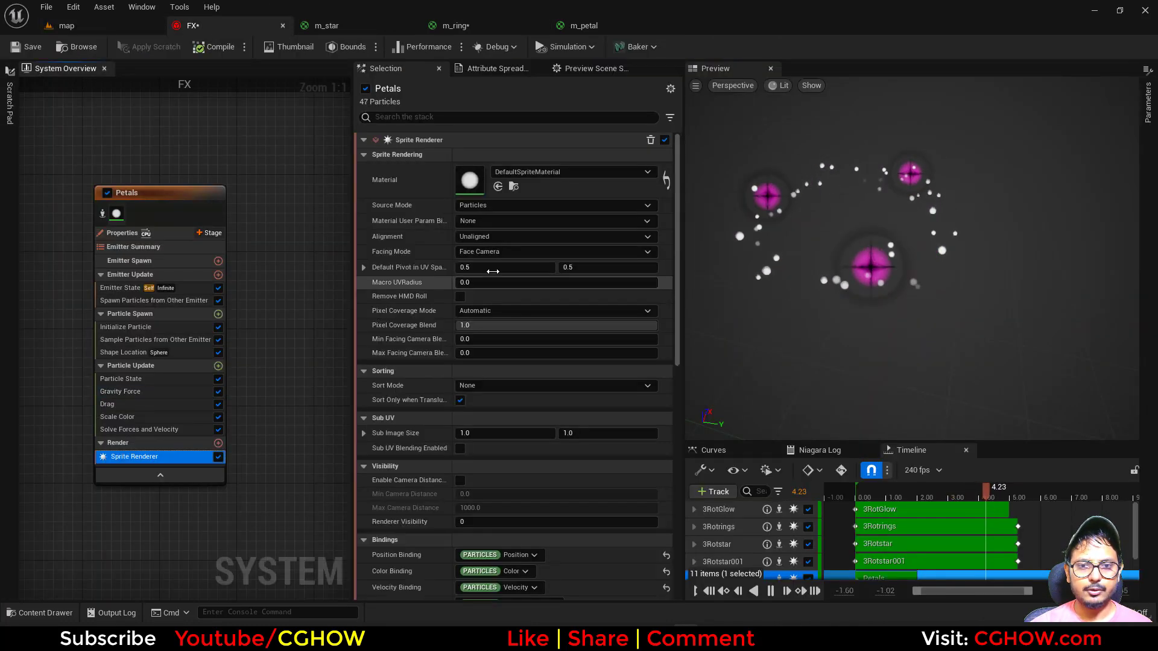
{"action": "left_click", "coordinate": [498, 187]}
{"action": "left_click", "coordinate": [481, 435]}
{"action": "left_click", "coordinate": [575, 433]}
{"action": "type", "text": "4"}
{"action": "key", "text": "Return"}
{"action": "left_click", "coordinate": [499, 435]}
{"action": "type", "text": "4"}
{"action": "key", "text": "Return"}
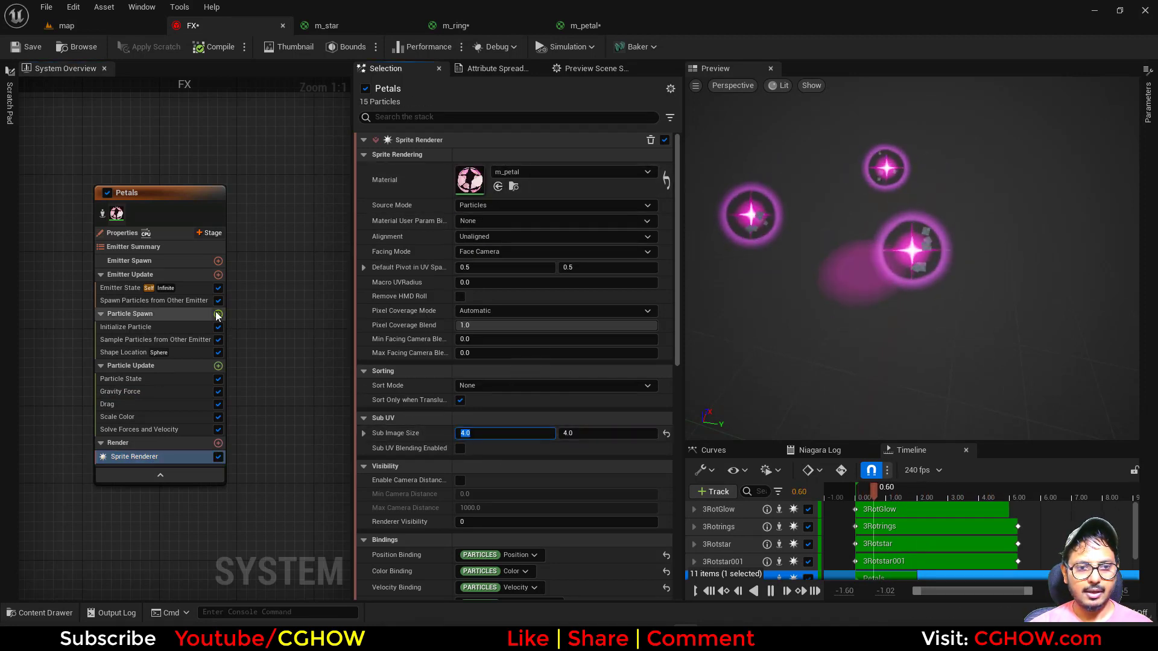
- Add a Sub UVAnimation module to the Particle Spawn stage of Petals, using Random mode with End Frame 15
{"action": "left_click", "coordinate": [219, 313]}
{"action": "type", "text": "anim"}
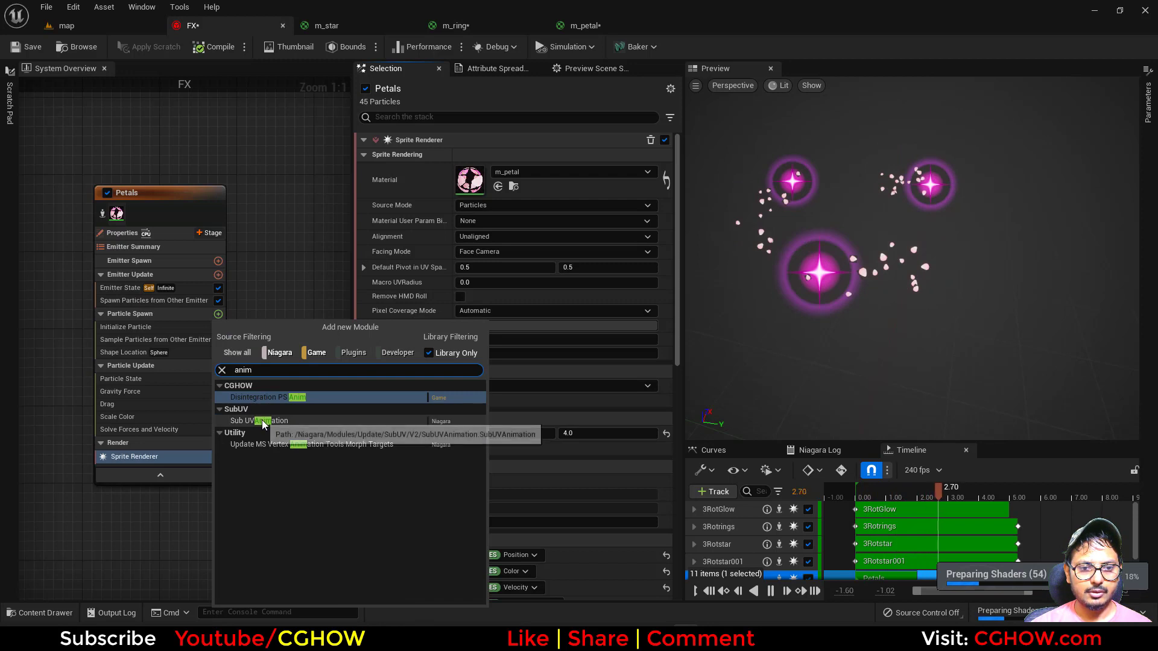
{"action": "left_click", "coordinate": [260, 421]}
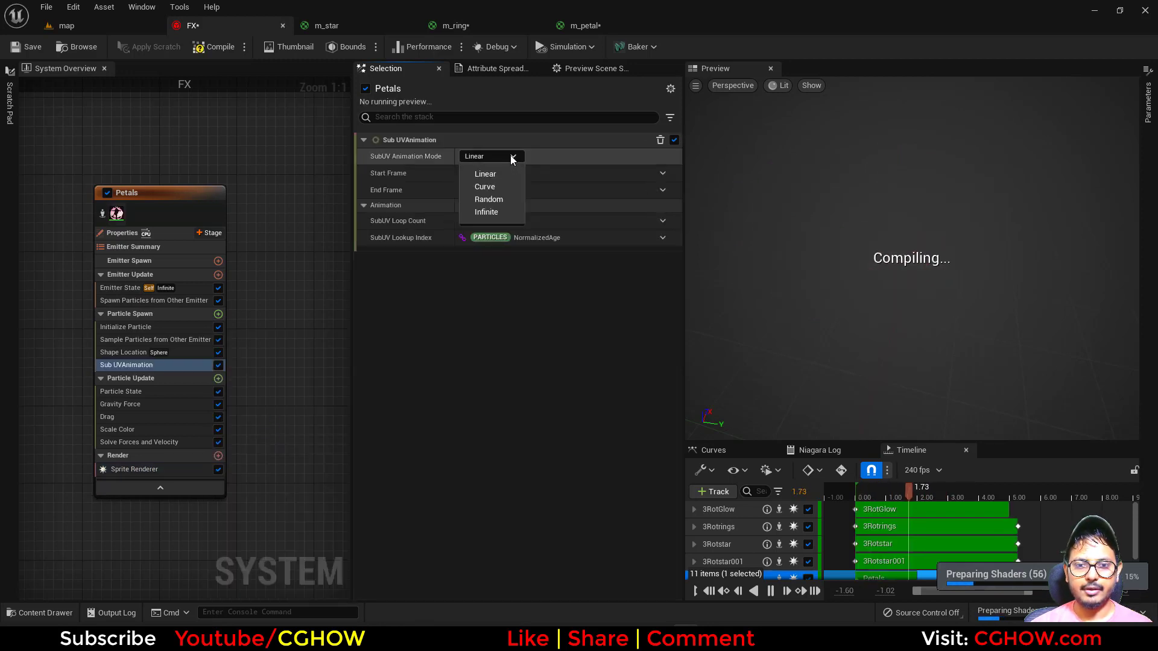
{"action": "left_click", "coordinate": [482, 192]}
{"action": "type", "text": "15"}
{"action": "key", "text": "Return"}
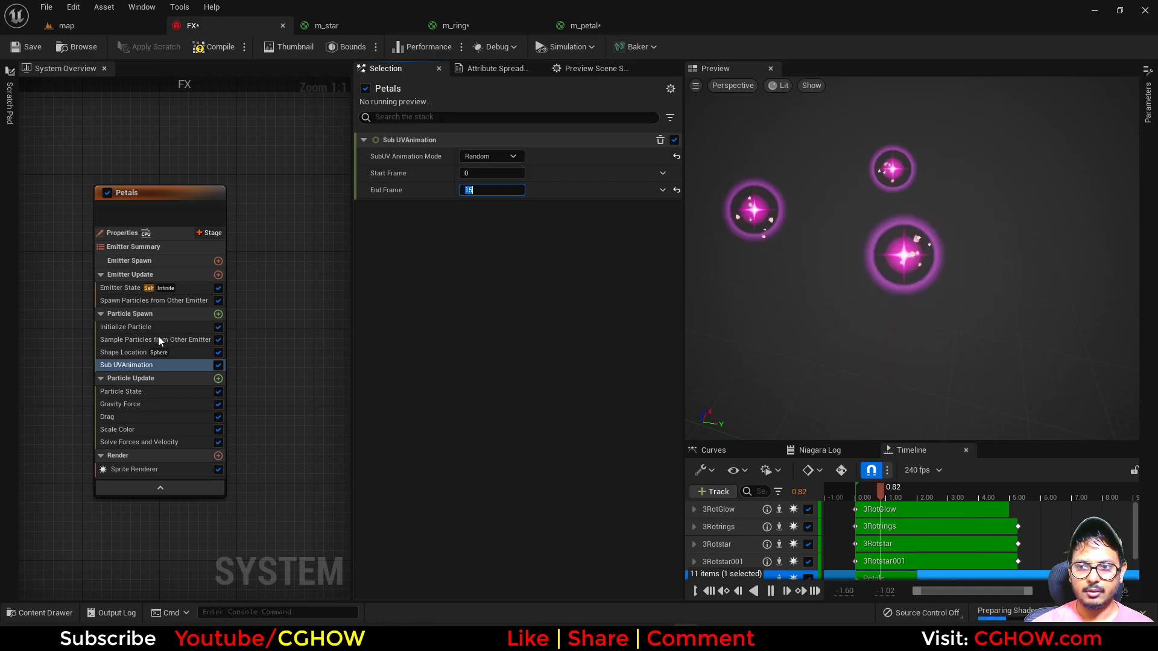
- Set the maximum Uniform Sprite Size in the Petals Initialize Particle module to 20
{"action": "left_click", "coordinate": [132, 328]}
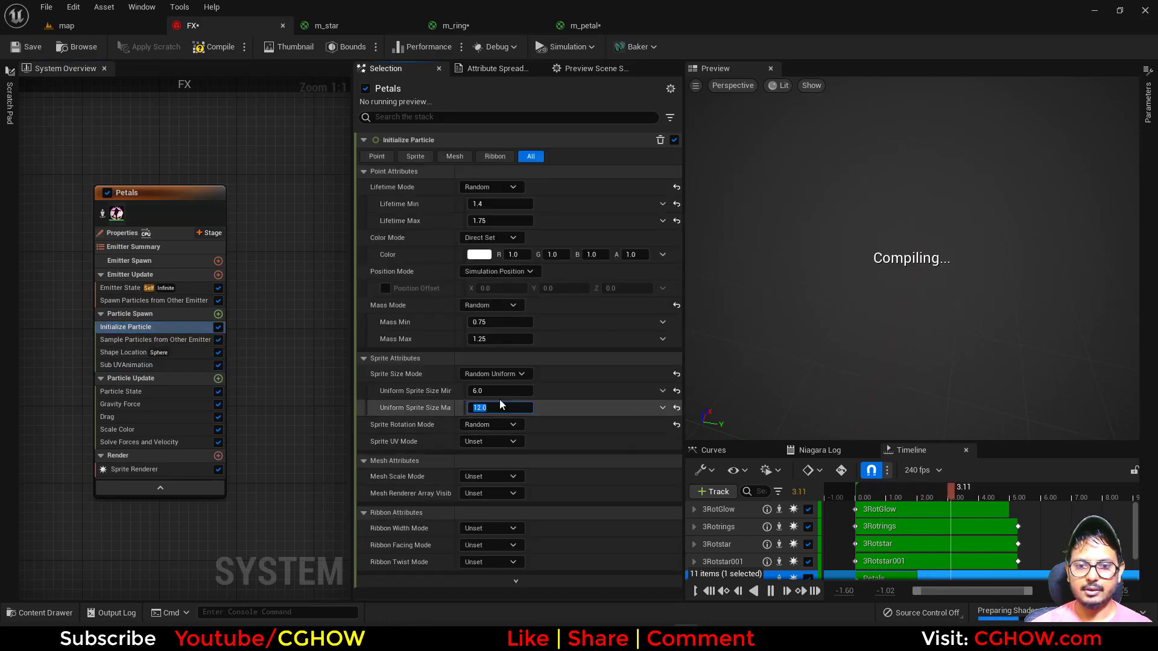
{"action": "type", "text": "20"}
{"action": "key", "text": "Return"}
{"action": "left_click", "coordinate": [492, 304]}
{"action": "left_click", "coordinate": [484, 349]}
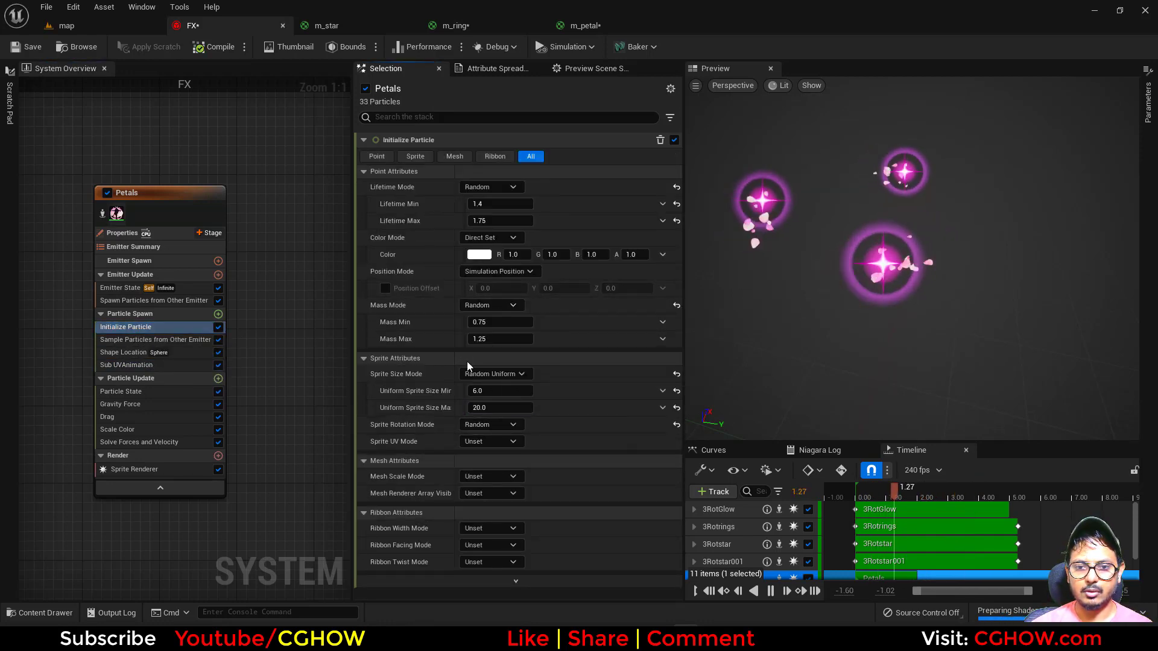
- Add a Sprite Rotation Rate module to the Petals Particle Update stage, with a Random Range Float rate from -100 to 100
{"action": "left_click", "coordinate": [218, 379]}
{"action": "type", "text": "rate"}
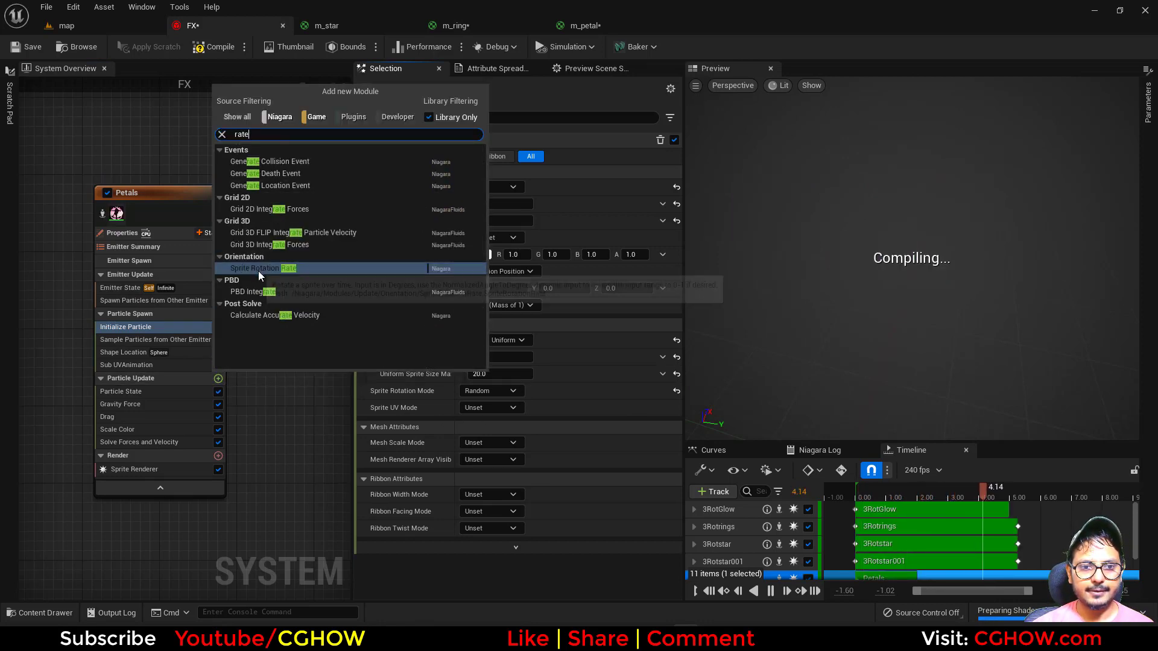
{"action": "left_click", "coordinate": [259, 268]}
{"action": "left_click", "coordinate": [663, 157]}
{"action": "type", "text": "uni"}
{"action": "left_click", "coordinate": [499, 234]}
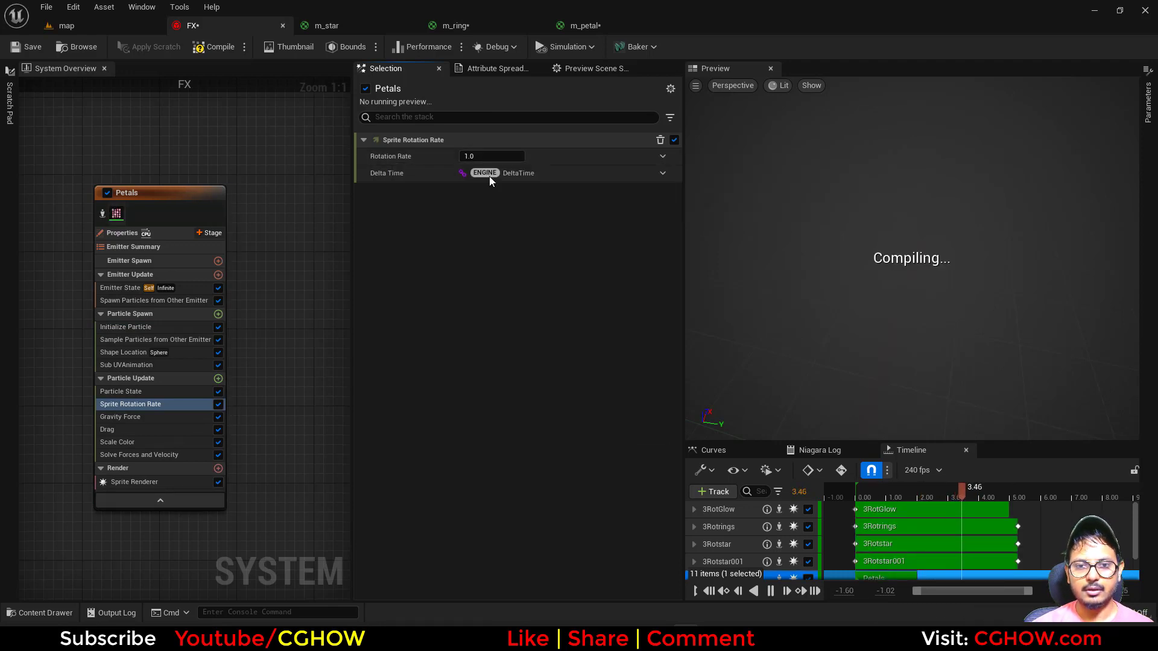
{"action": "left_click", "coordinate": [485, 189]}
{"action": "type", "text": "100"}
{"action": "left_click", "coordinate": [495, 175]}
{"action": "type", "text": "-100"}
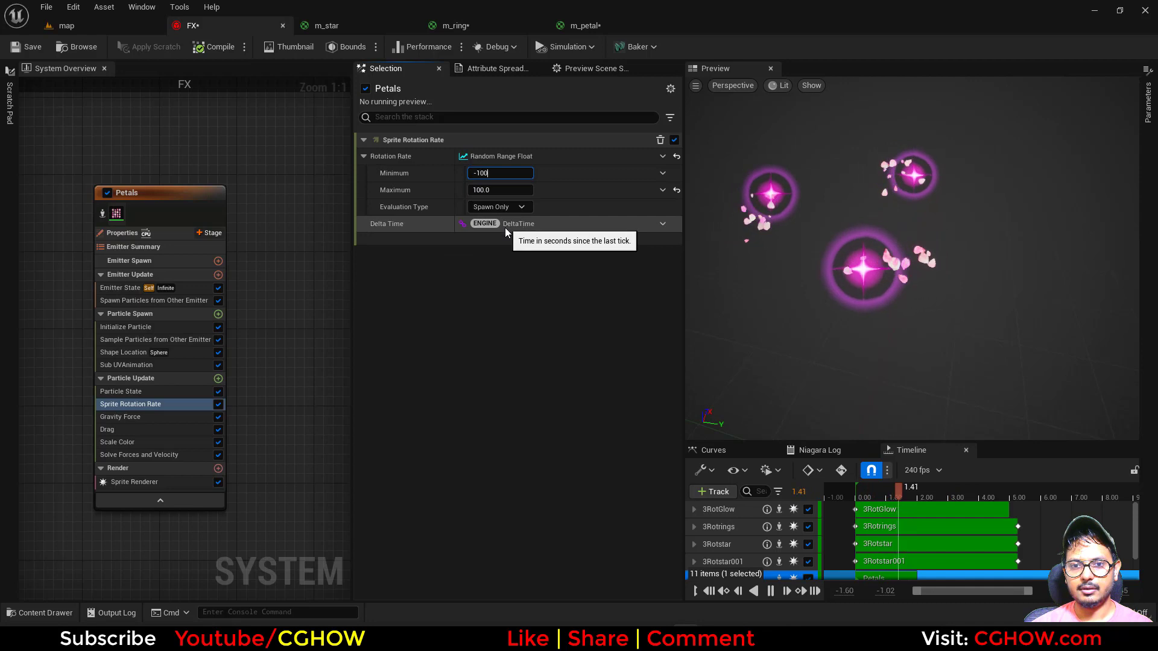
{"action": "key", "text": "Return"}
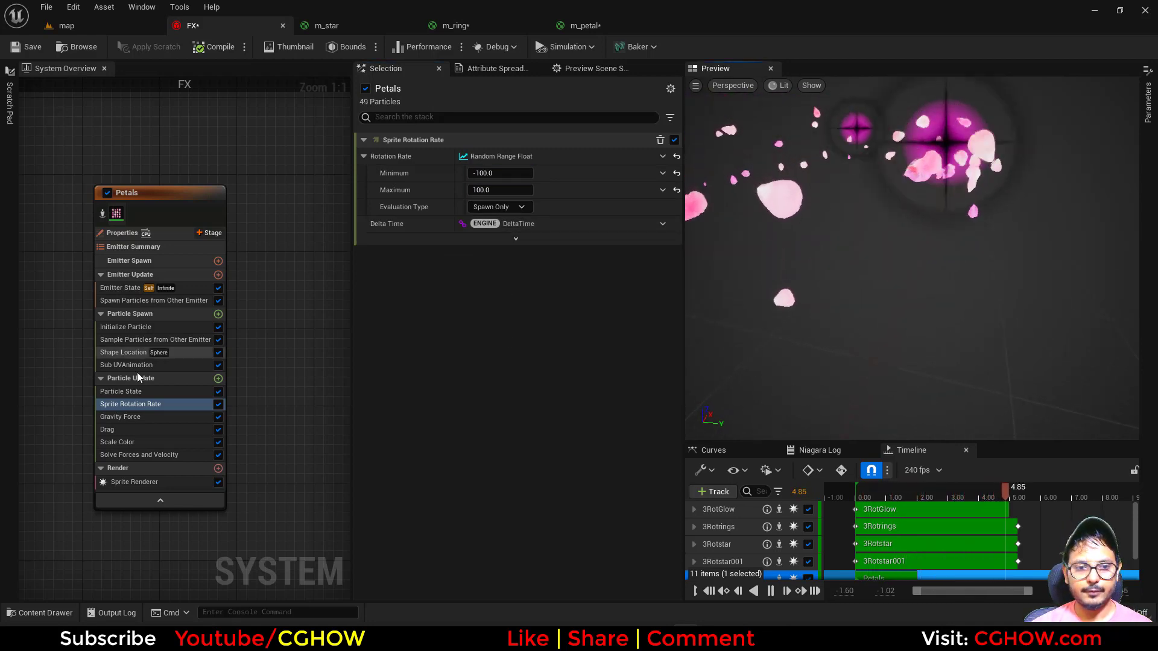
- Add a Scale Sprite Size module to the Petals Particle Update stage and set its mode to Non-Uniform
{"action": "left_click", "coordinate": [218, 379]}
{"action": "type", "text": "siz"}
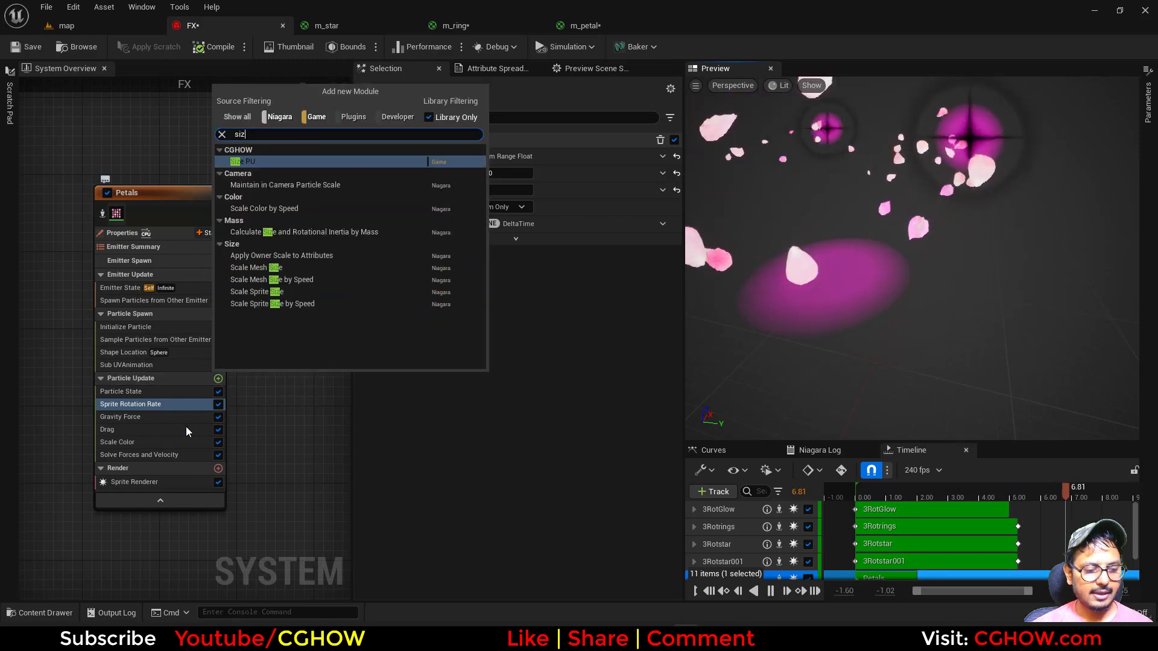
{"action": "left_click", "coordinate": [269, 293]}
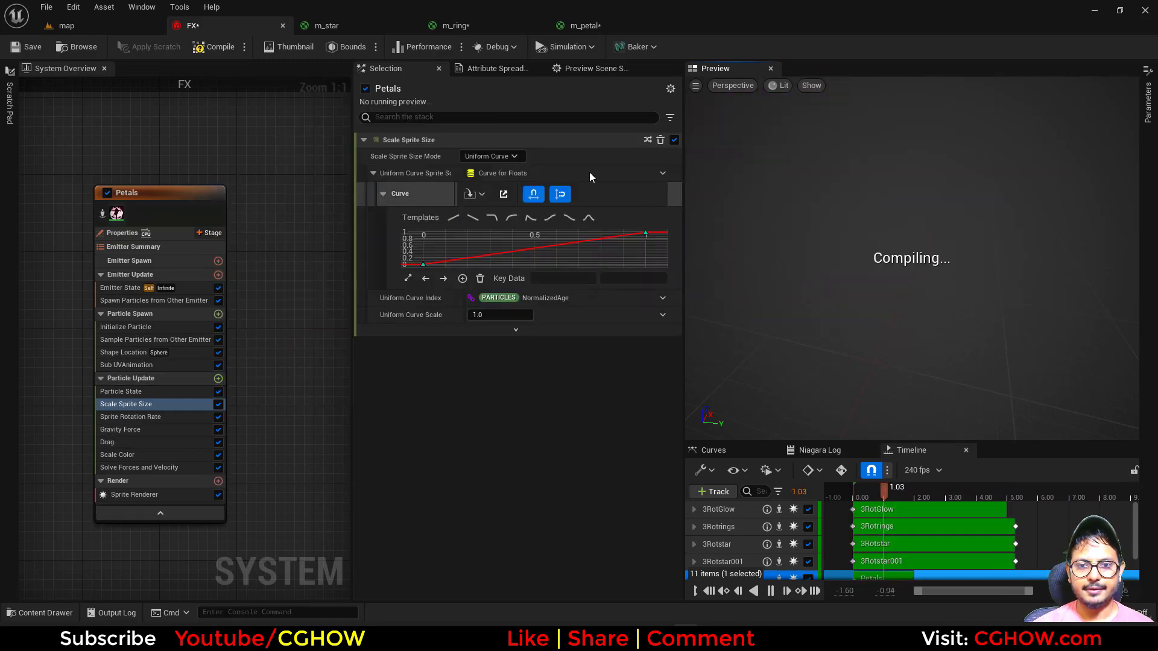
{"action": "left_click", "coordinate": [521, 158]}
{"action": "left_click", "coordinate": [497, 199]}
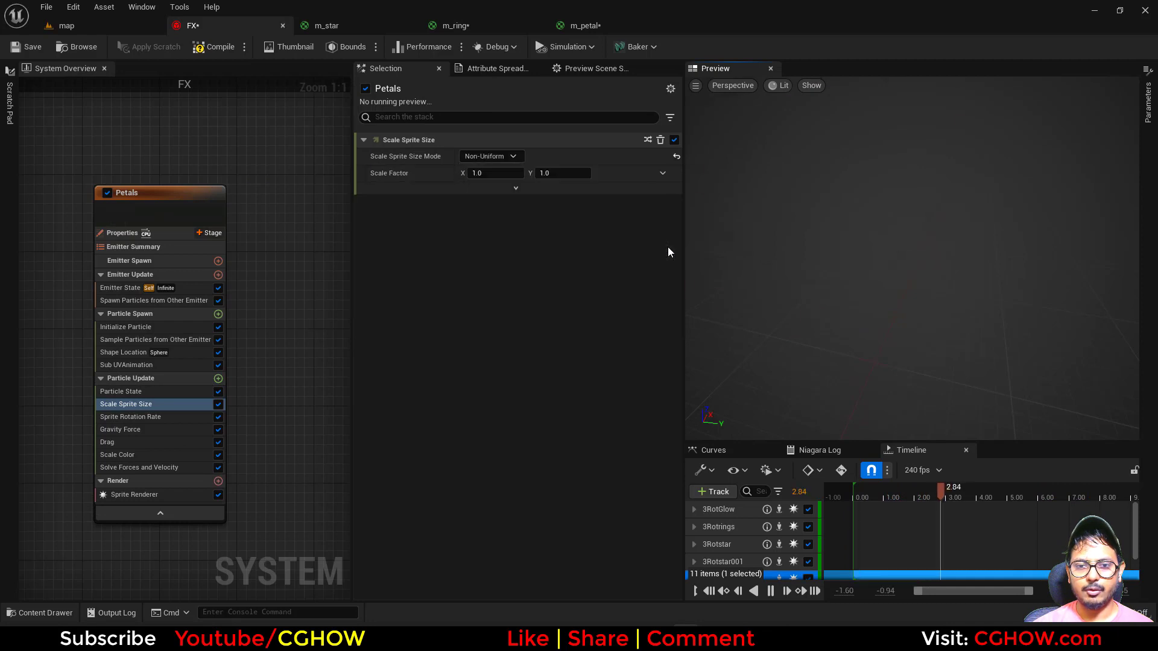
- Drive the sprite size Scale Factor with a Make Vector 2D input and set its Y to 1
{"action": "left_click", "coordinate": [662, 175]}
{"action": "type", "text": "brea"}
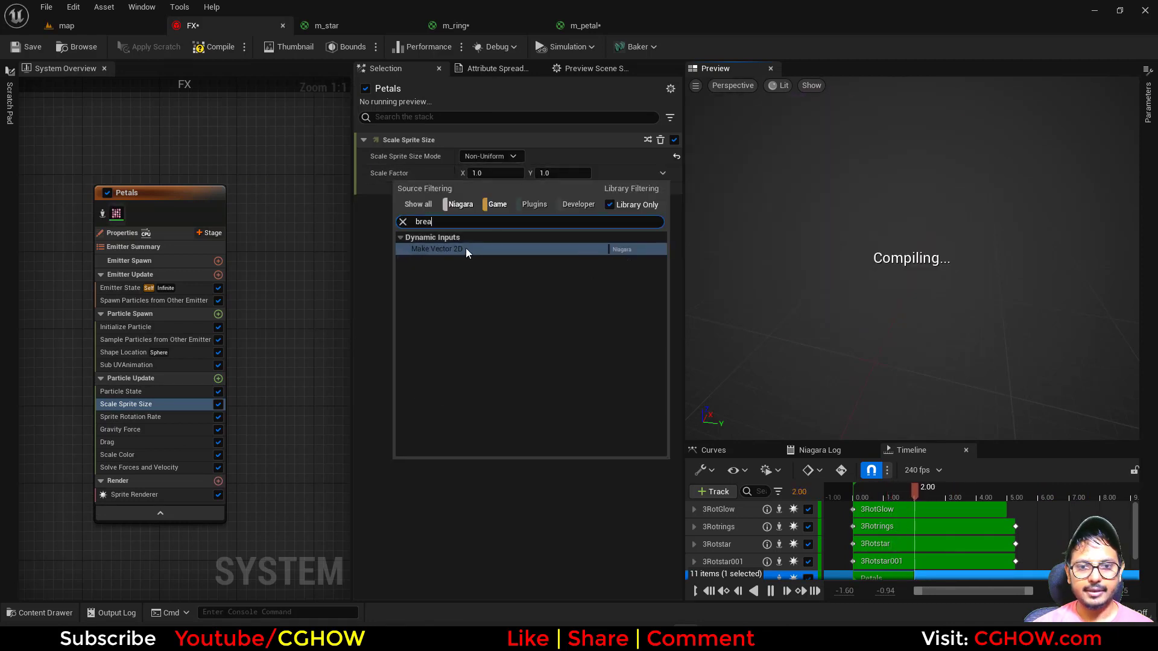
{"action": "left_click", "coordinate": [468, 249]}
{"action": "left_click", "coordinate": [494, 208]}
{"action": "type", "text": "1"}
- Assign a Sine input to the Scale Factor's X and link its Normalized Angle to Particles NormalizedAge
{"action": "left_click", "coordinate": [662, 190]}
{"action": "type", "text": "sine"}
{"action": "left_click", "coordinate": [480, 292]}
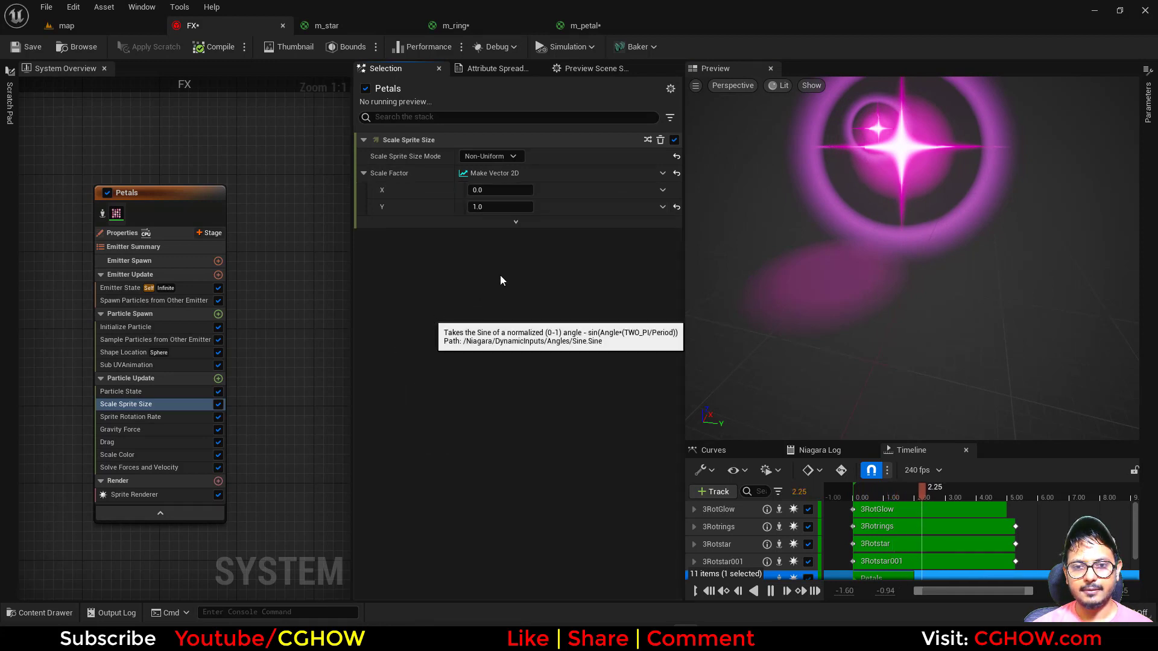
{"action": "left_click", "coordinate": [661, 207]}
{"action": "type", "text": "a"}
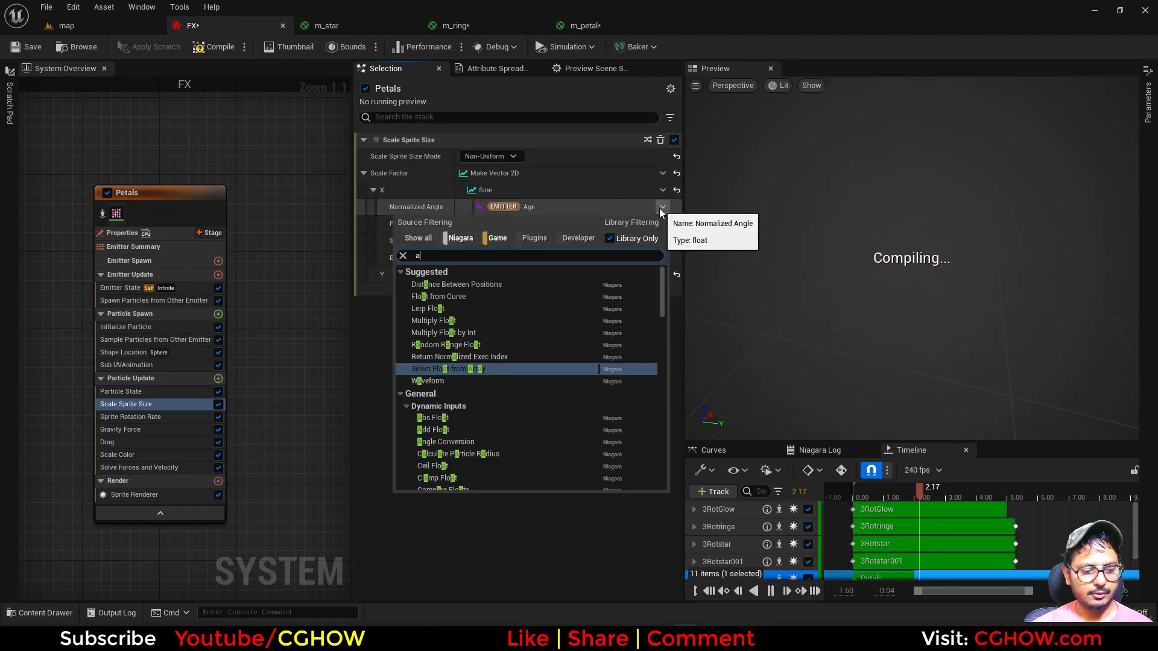
{"action": "type", "text": "ge"}
{"action": "left_click", "coordinate": [497, 395]}
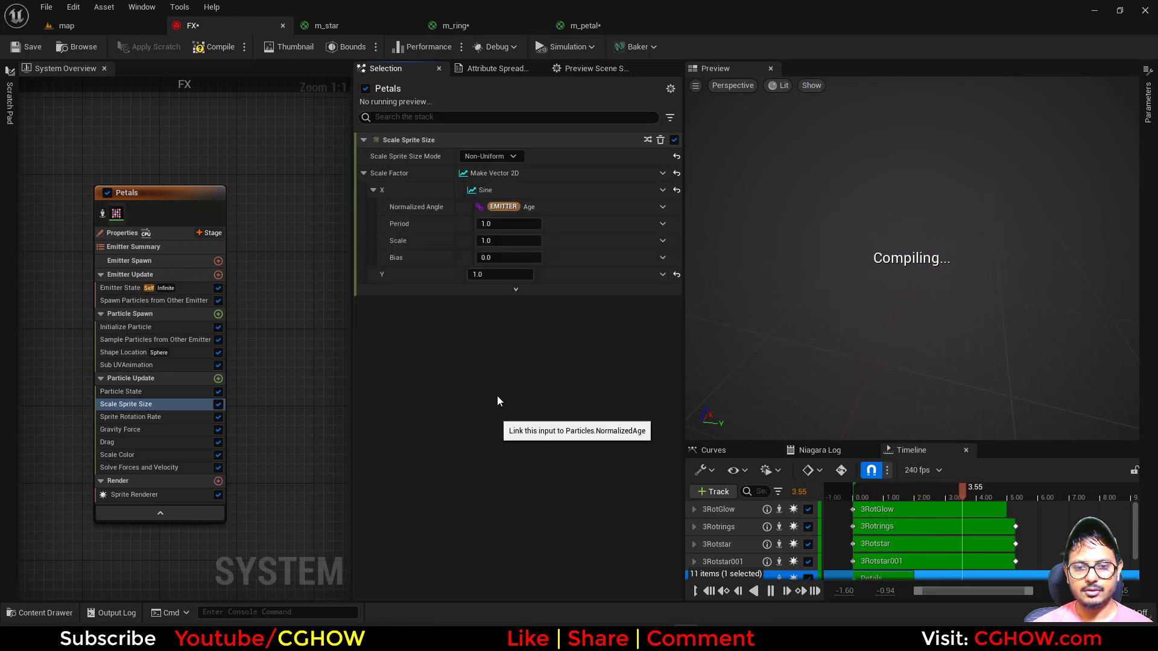
- Randomize the Sine Period with a Random Range Float from 0.5 to 2
{"action": "left_click", "coordinate": [663, 226]}
{"action": "type", "text": "ran"}
{"action": "left_click", "coordinate": [476, 299]}
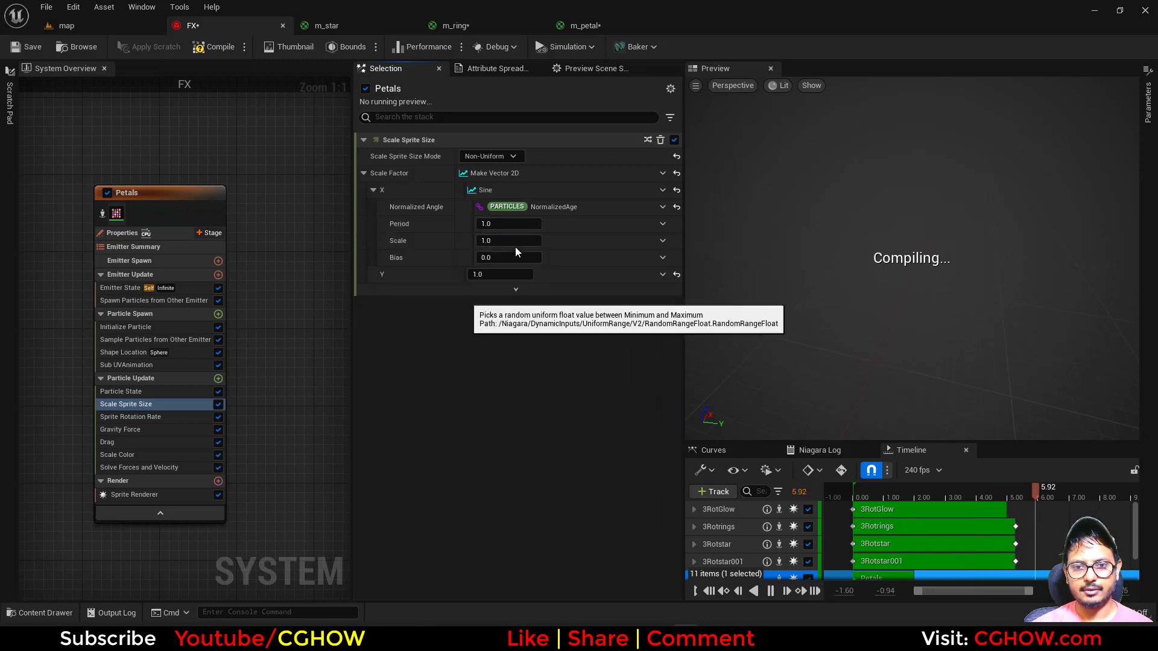
{"action": "left_click", "coordinate": [503, 240]}
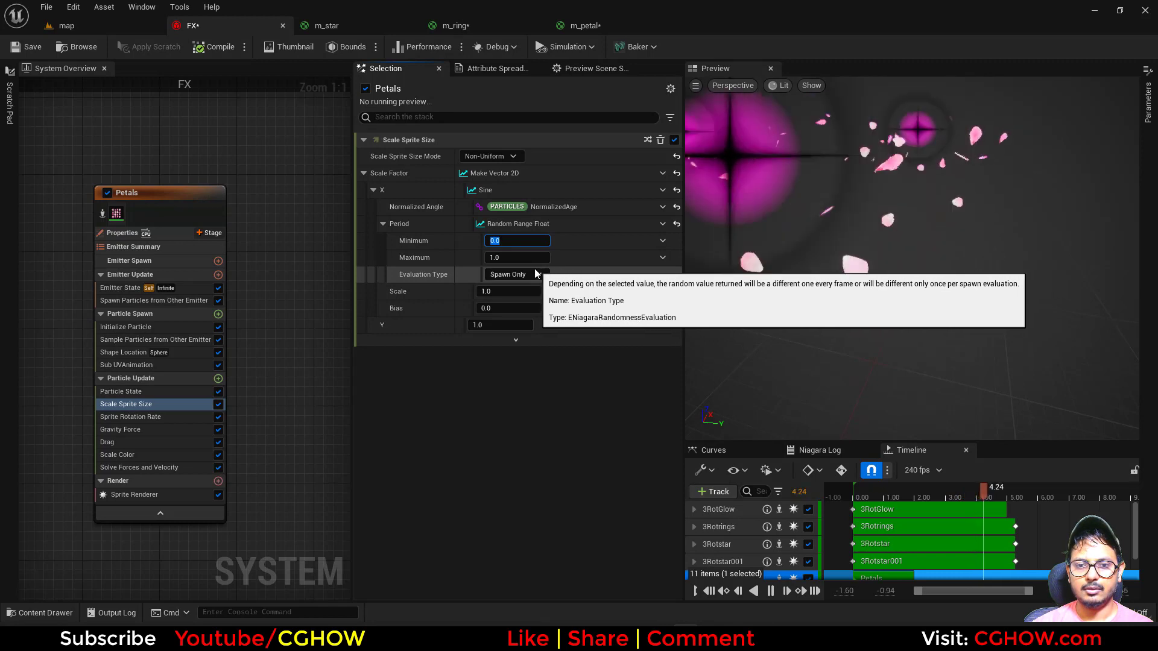
{"action": "type", "text": "1"}
{"action": "left_click", "coordinate": [534, 274]}
{"action": "left_click", "coordinate": [517, 258]}
{"action": "type", "text": "2"}
{"action": "key", "text": "shift+Tab"}
{"action": "type", "text": "0.5"}
{"action": "key", "text": "Return"}
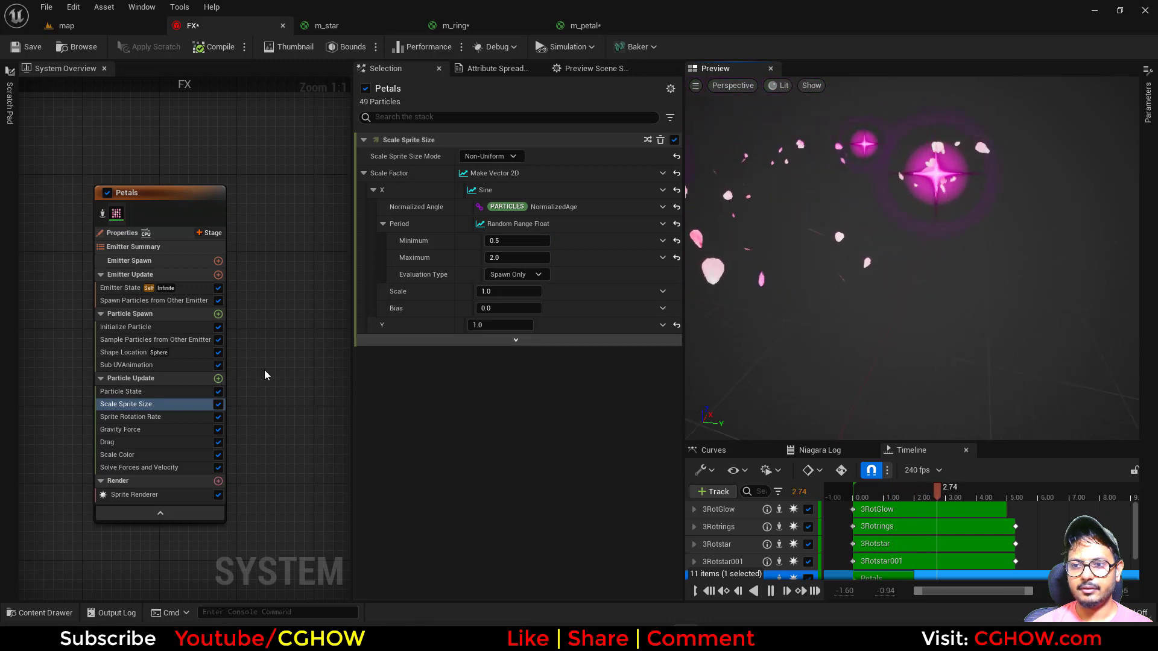
- Add a second Scale Sprite Size module to the Petals Particle Update stage and apply the smooth ramp-down curve template
{"action": "left_click", "coordinate": [219, 378]}
{"action": "type", "text": "size"}
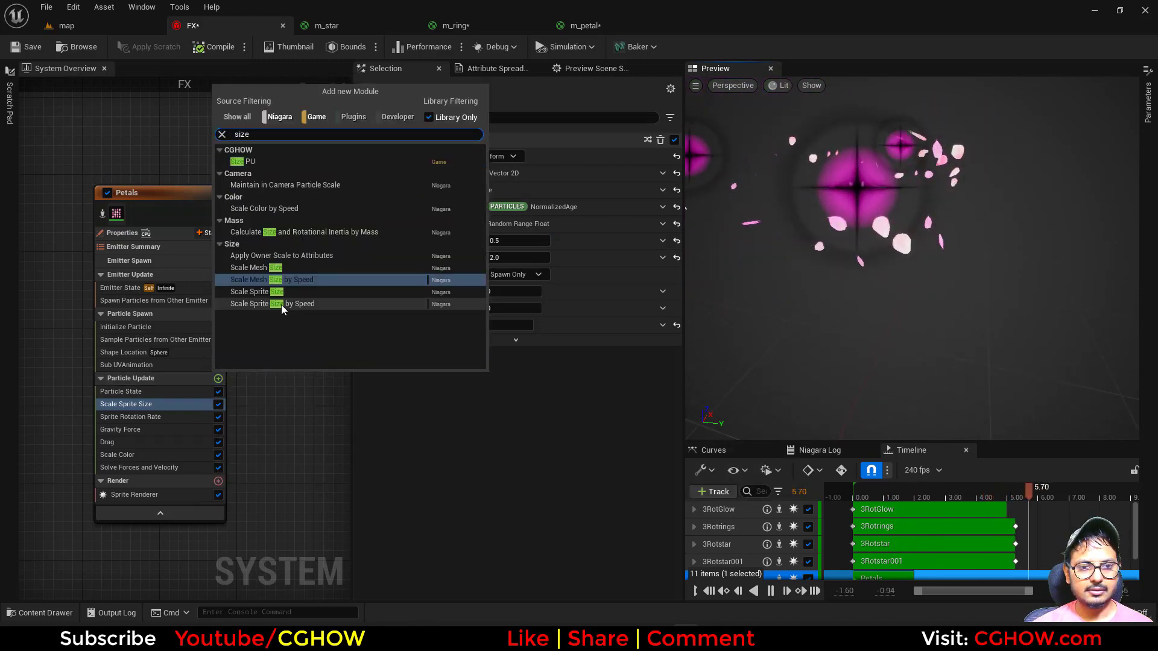
{"action": "left_click", "coordinate": [269, 292]}
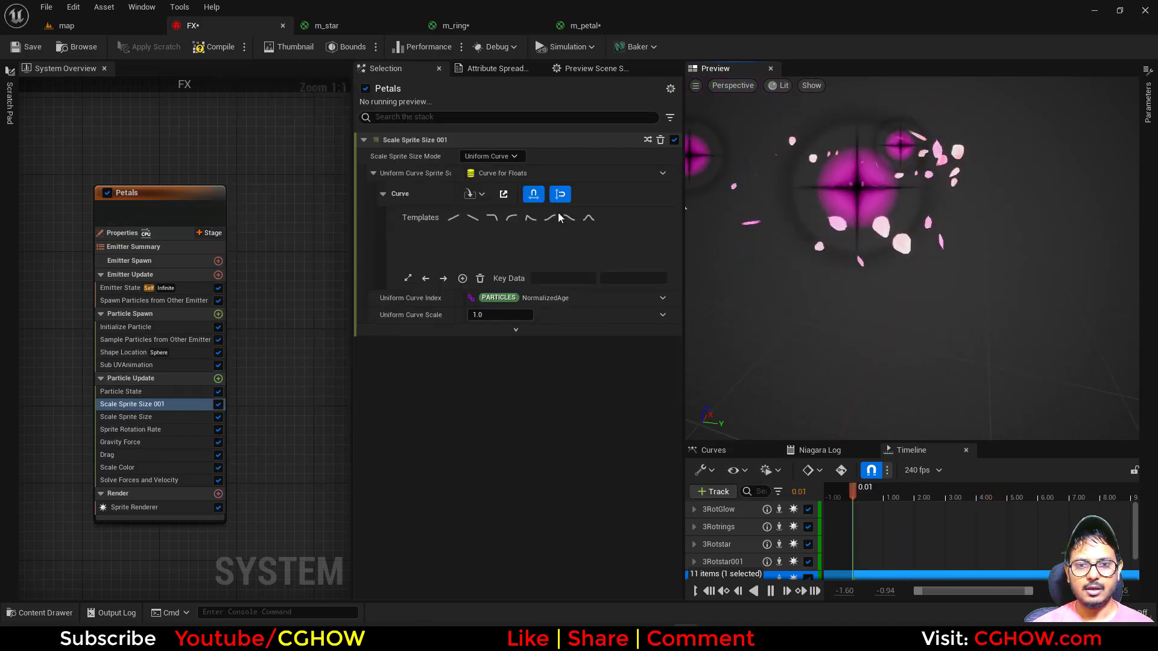
{"action": "left_click", "coordinate": [567, 218]}
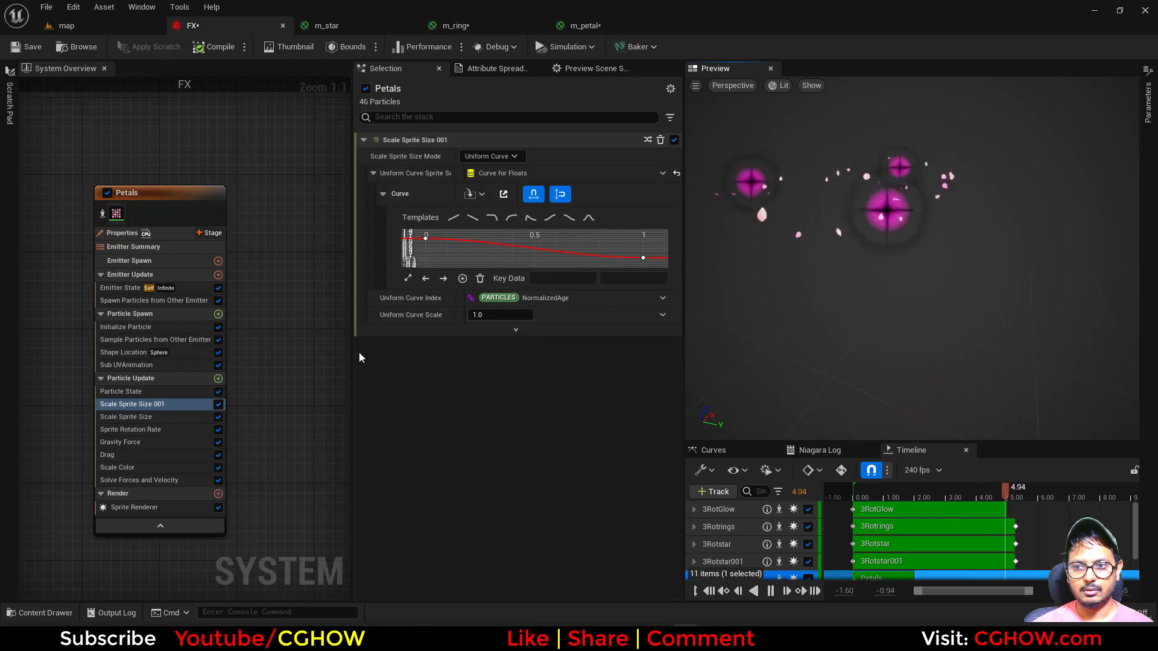
- Add a Curl Noise Force module to the Petals emitter's Particle Update with noise strength 500 and enable Pan Noise Field
{"action": "left_click", "coordinate": [218, 378]}
{"action": "type", "text": "curl"}
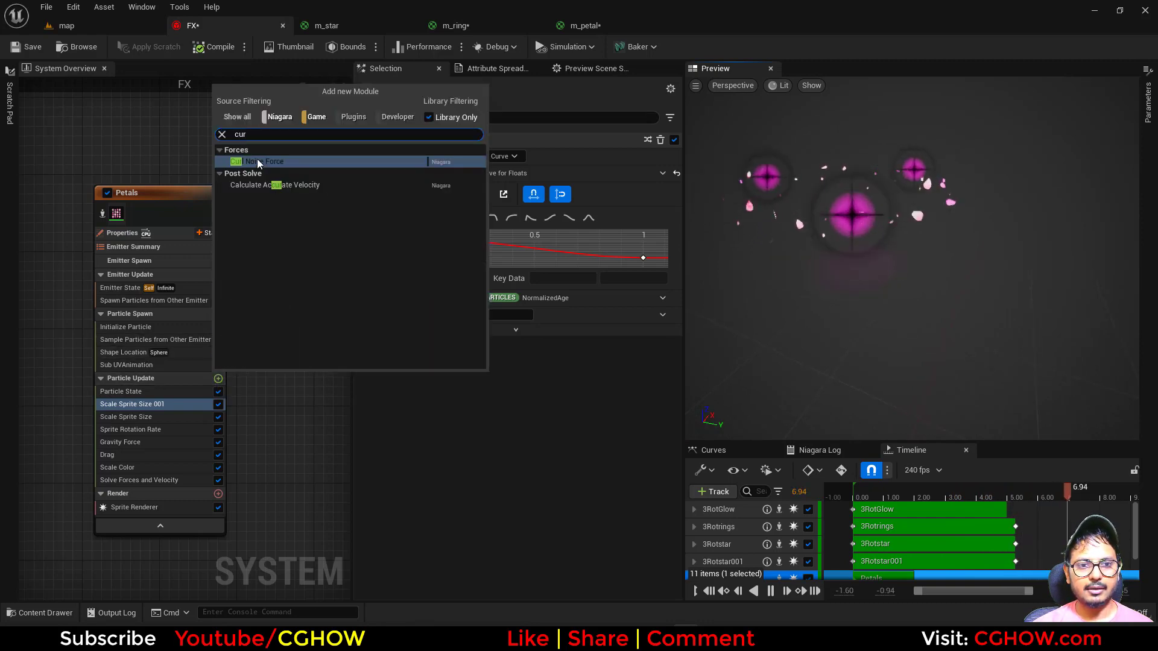
{"action": "left_click", "coordinate": [451, 162]}
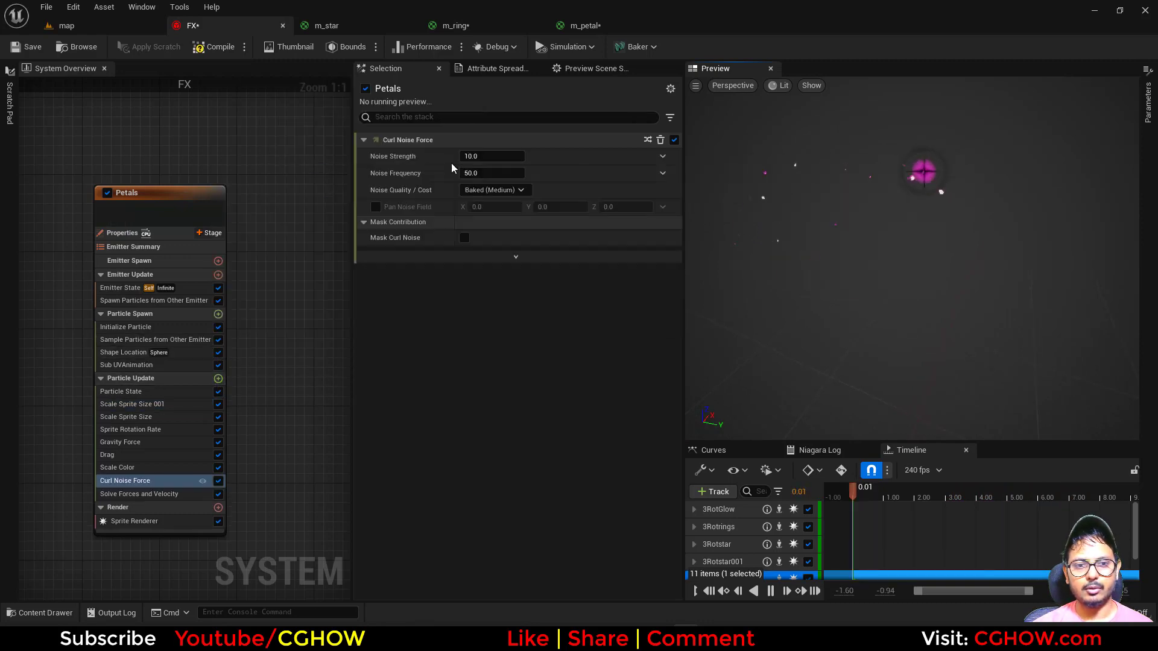
{"action": "left_click", "coordinate": [486, 157]}
{"action": "type", "text": "500"}
{"action": "left_click", "coordinate": [375, 207]}
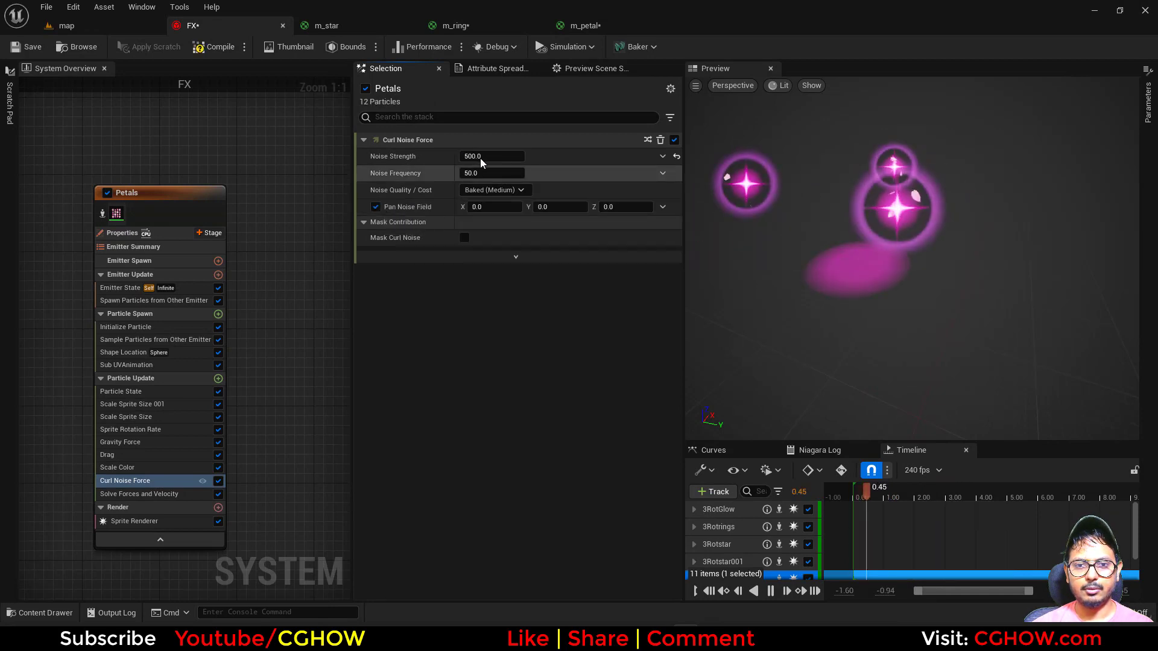
- Set the Curl Noise Force's noise strength to 200 and its Pan Noise Field to X 0.2, Y 0.5, Z 1.0
{"action": "left_click", "coordinate": [480, 158]}
{"action": "type", "text": "200"}
{"action": "key", "text": "Return"}
{"action": "left_click", "coordinate": [622, 207]}
{"action": "type", "text": "1"}
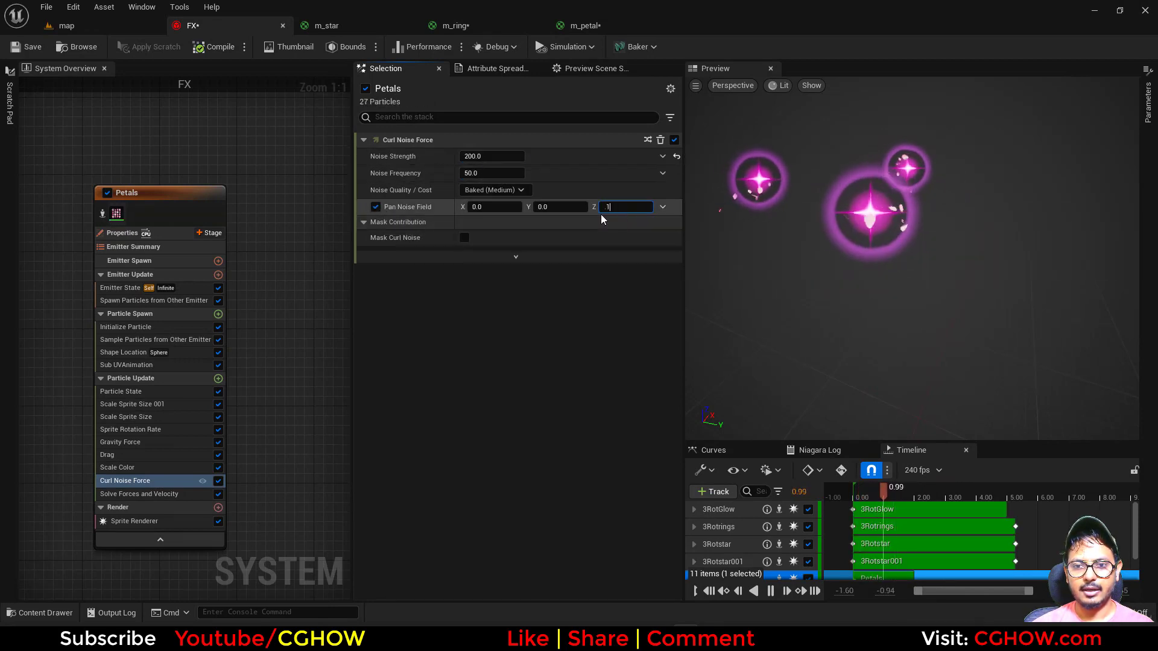
{"action": "left_click", "coordinate": [561, 207]}
{"action": "type", "text": ".5"}
{"action": "left_click", "coordinate": [499, 209]}
{"action": "type", "text": ".2"}
{"action": "key", "text": "Return"}
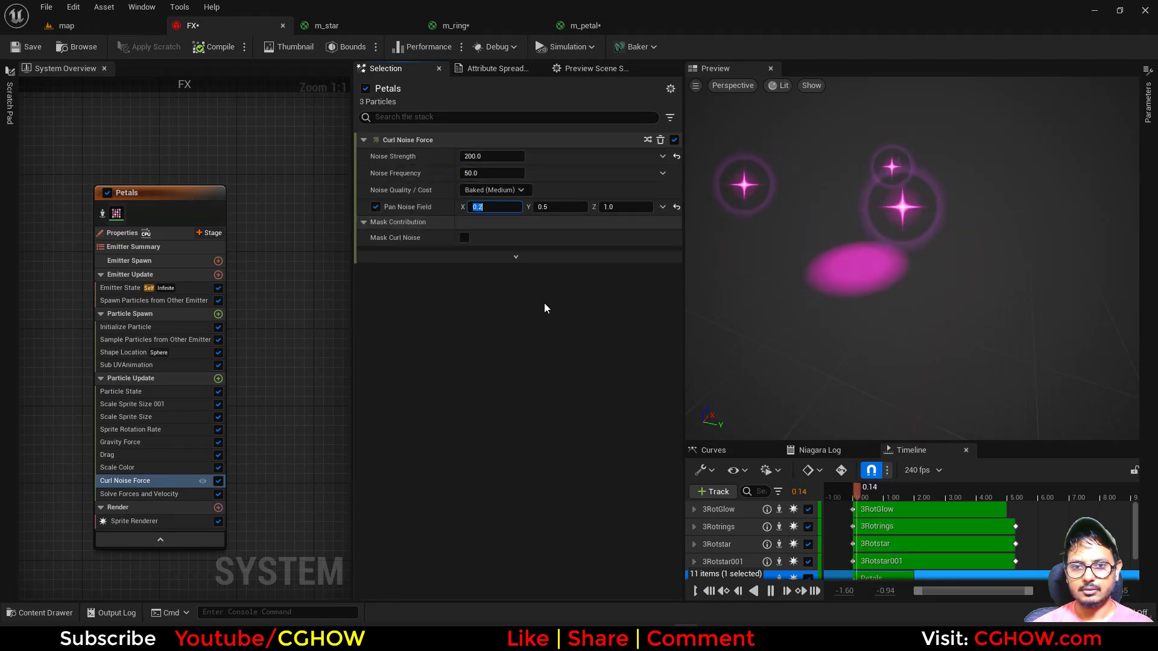
- Set the Petals curl noise frequency to 20 and its noise strength to 100
{"action": "left_click", "coordinate": [482, 174]}
{"action": "type", "text": "20"}
{"action": "key", "text": "Return"}
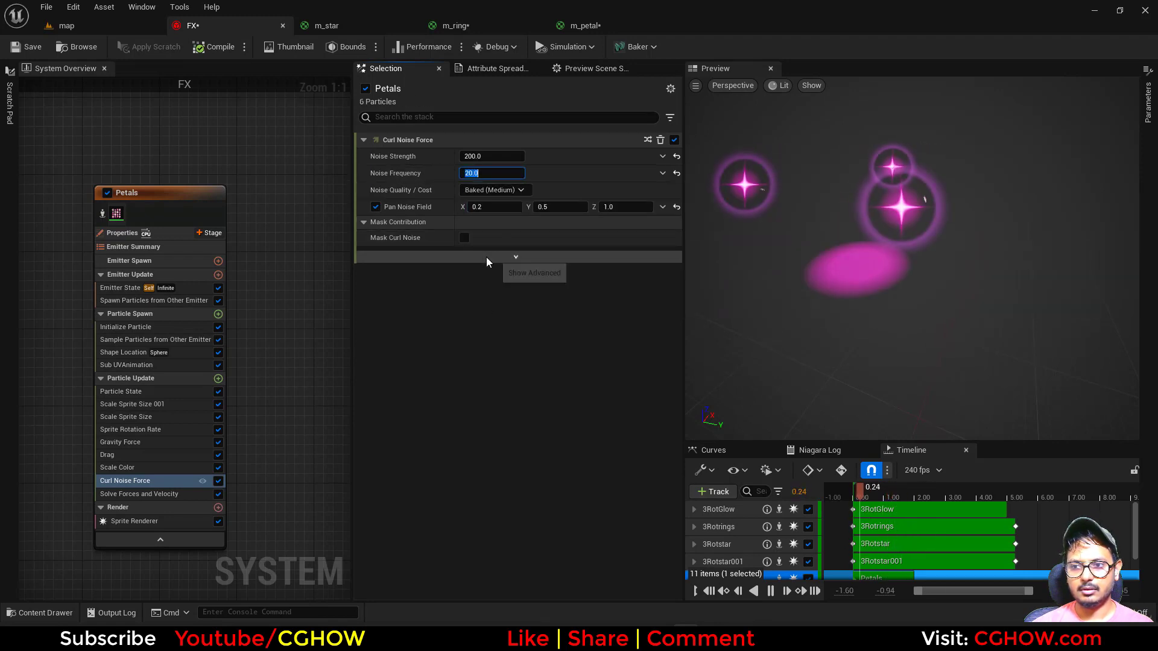
{"action": "left_click", "coordinate": [492, 157]}
{"action": "type", "text": "100"}
{"action": "key", "text": "Return"}
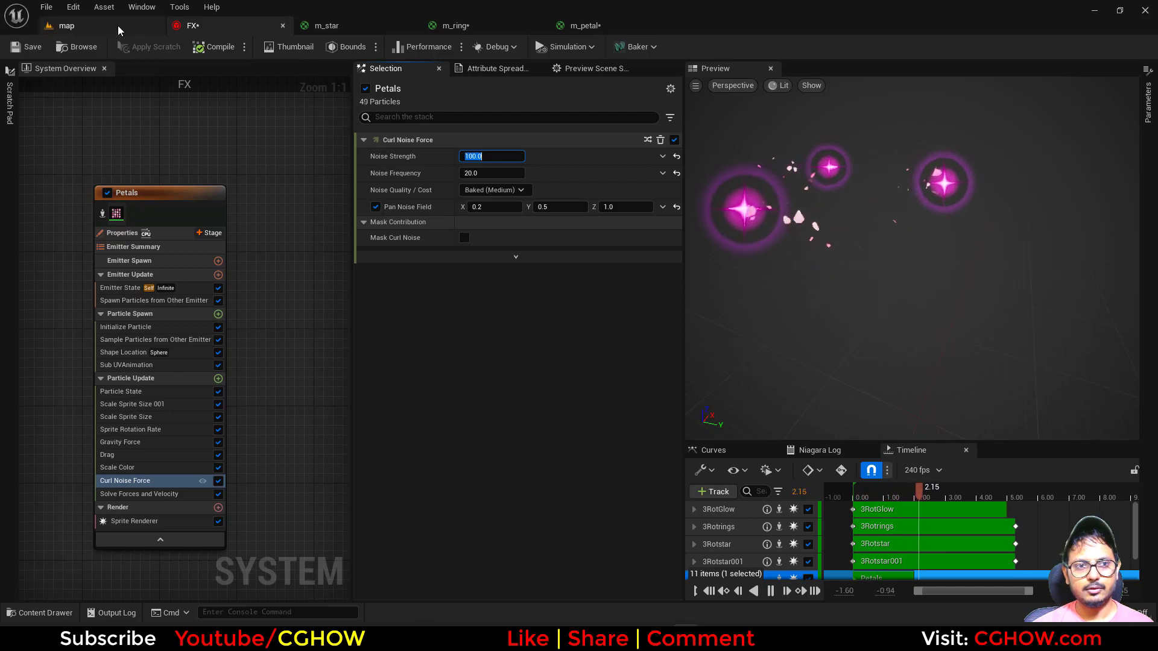
- Frame the FX effect in the map level, run the level to watch it, and stop the simulation
{"action": "left_click", "coordinate": [67, 25]}
{"action": "left_click_drag", "start_coordinate": [187, 108], "coordinate": [210, 136], "text": "alt"}
{"action": "key", "text": "g"}
{"action": "left_click_drag", "start_coordinate": [507, 281], "coordinate": [507, 374]}
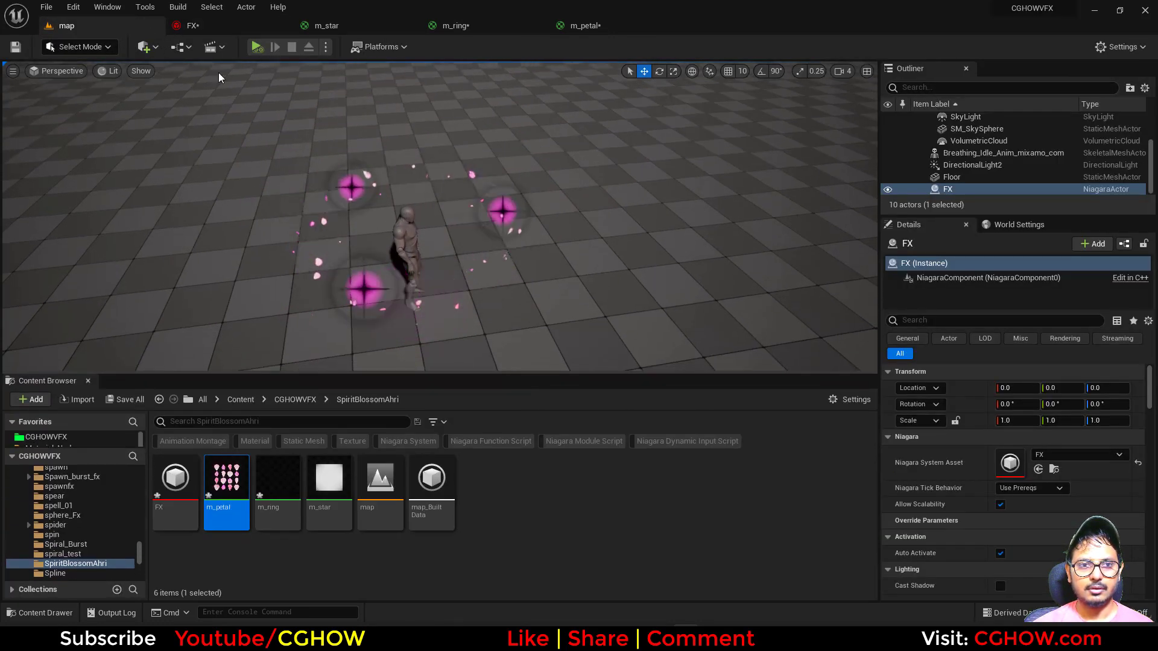
{"action": "left_click", "coordinate": [255, 47]}
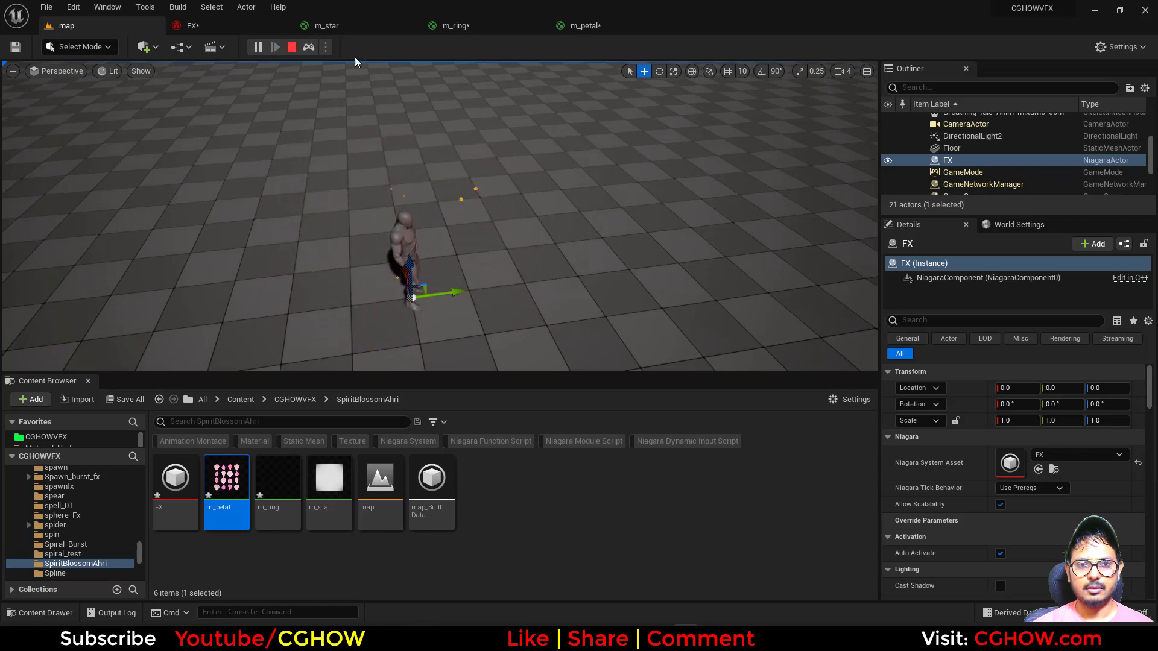
{"action": "left_click", "coordinate": [292, 48]}
- Return to the FX system and inspect the Spin module of the 3Rotrings emitter
{"action": "left_click", "coordinate": [232, 26]}
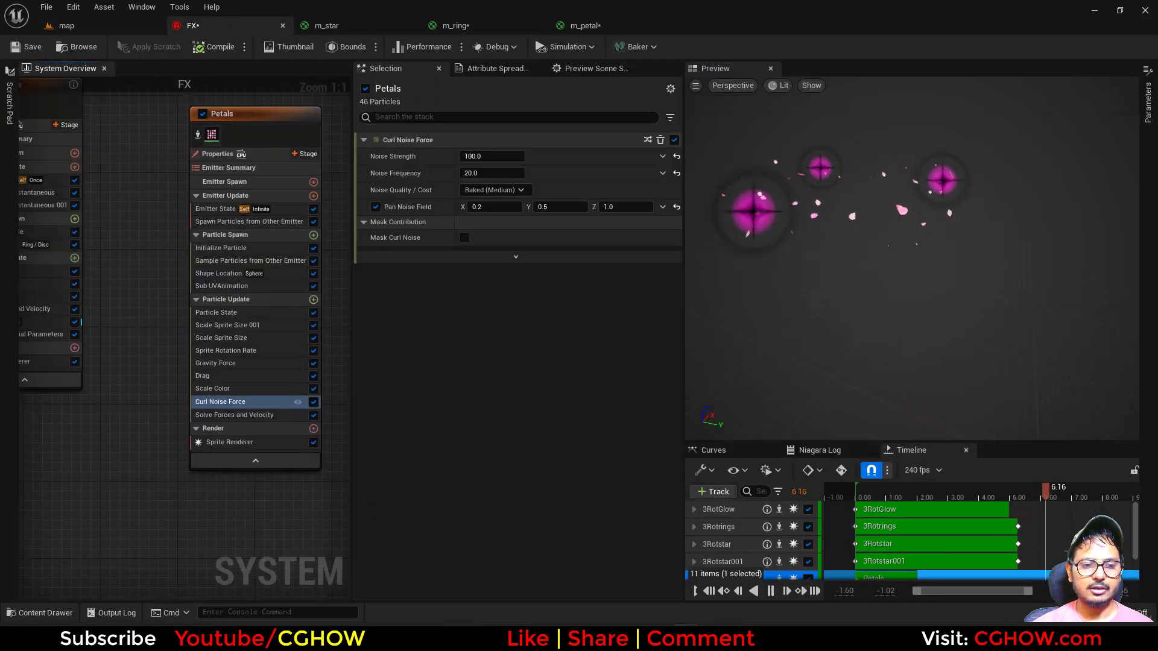
{"action": "right_click_drag", "start_coordinate": [164, 401], "coordinate": [60, 408]}
{"action": "scroll", "coordinate": [189, 356], "scroll_direction": "up", "scroll_amount": 2}
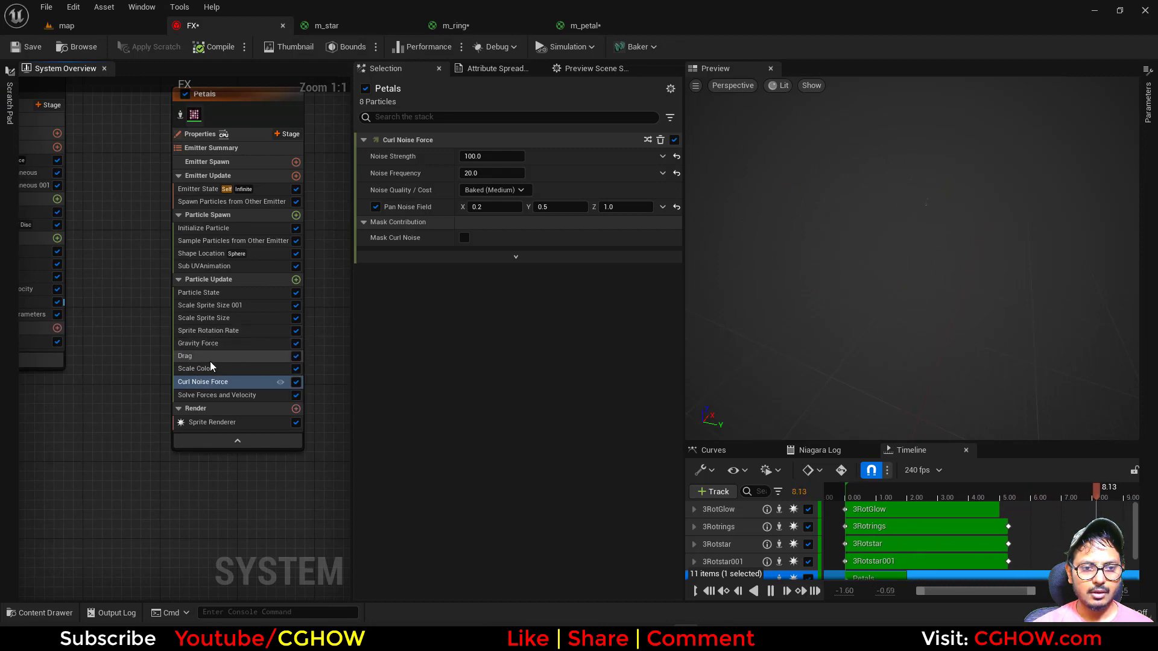
{"action": "right_click_drag", "start_coordinate": [145, 328], "coordinate": [227, 367]}
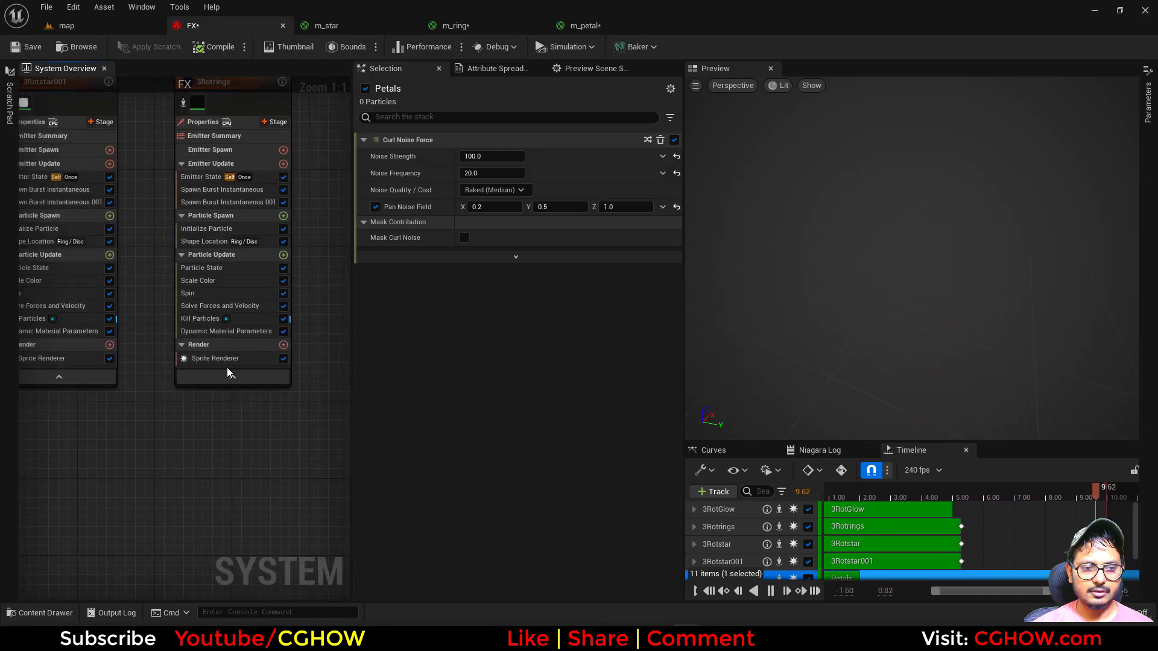
{"action": "left_click", "coordinate": [201, 295]}
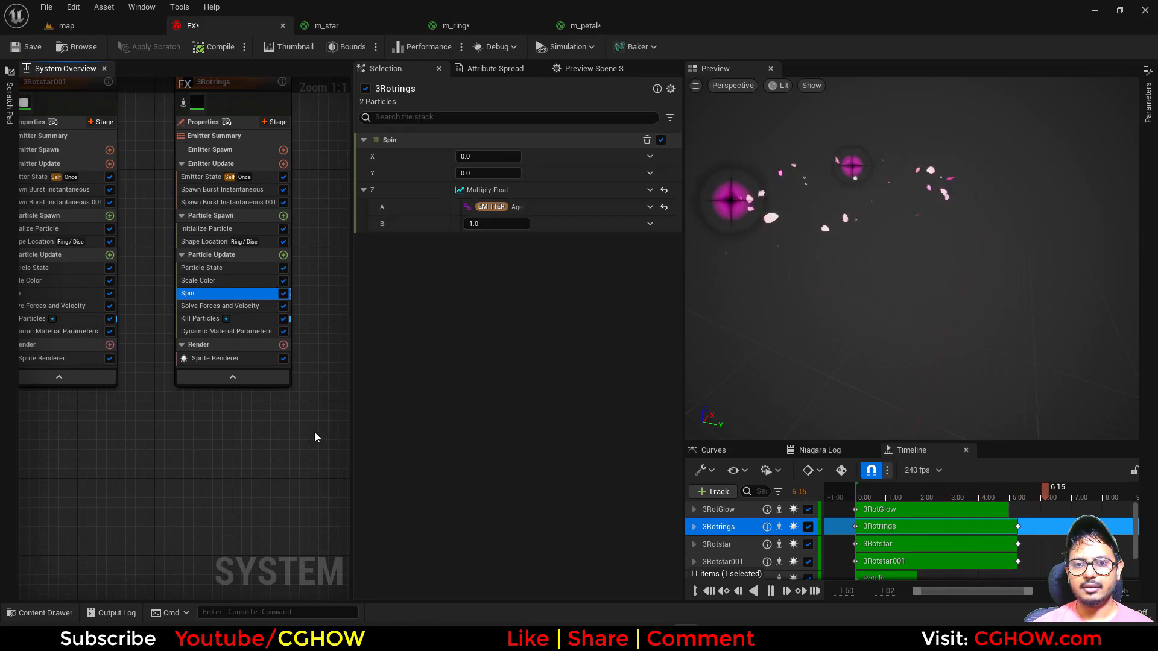
- In 3RotGlow's Spin module, make multiplier B of the Z rotation read from a new User parameter
{"action": "right_click_drag", "start_coordinate": [244, 423], "coordinate": [313, 482]}
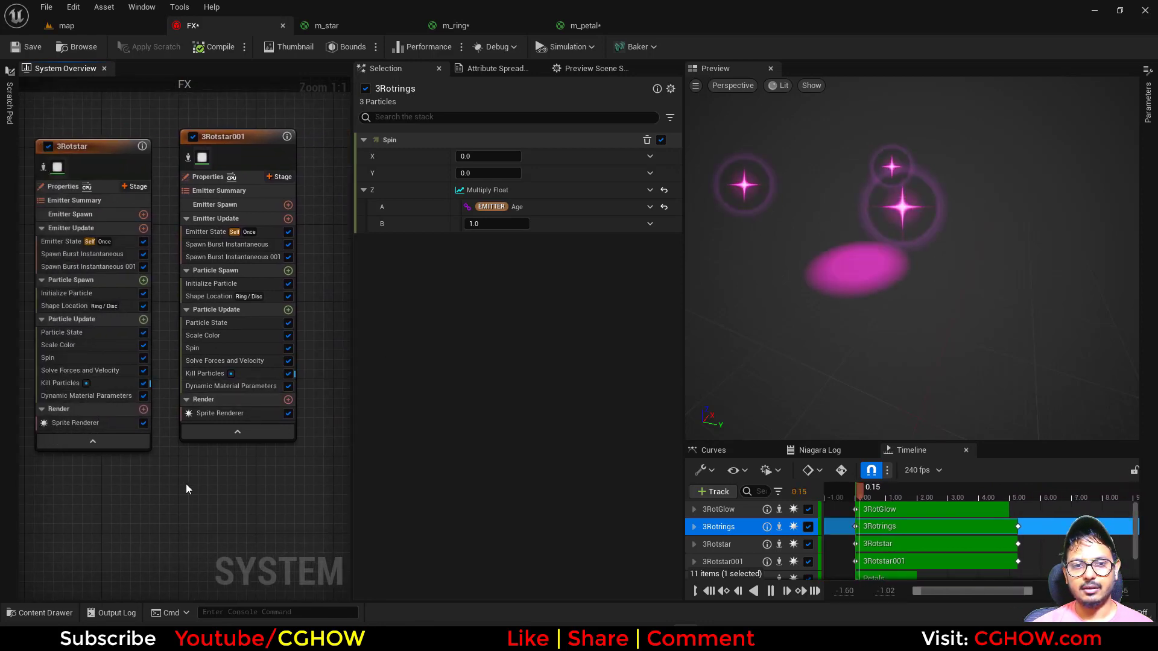
{"action": "scroll", "coordinate": [197, 458], "scroll_direction": "down", "scroll_amount": 2}
{"action": "right_click_drag", "start_coordinate": [197, 457], "coordinate": [219, 409]}
{"action": "scroll", "coordinate": [99, 336], "scroll_direction": "up", "scroll_amount": 1}
{"action": "scroll", "coordinate": [99, 336], "scroll_direction": "up", "scroll_amount": 1}
{"action": "left_click", "coordinate": [100, 309]}
{"action": "left_click", "coordinate": [509, 224]}
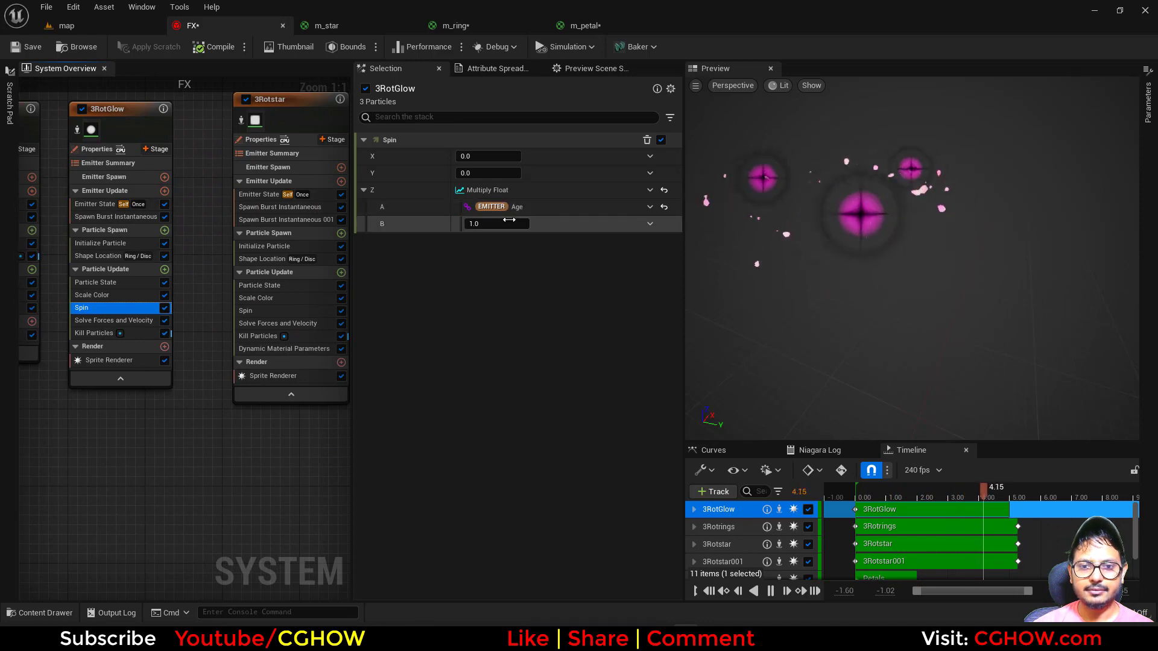
{"action": "left_click", "coordinate": [651, 224]}
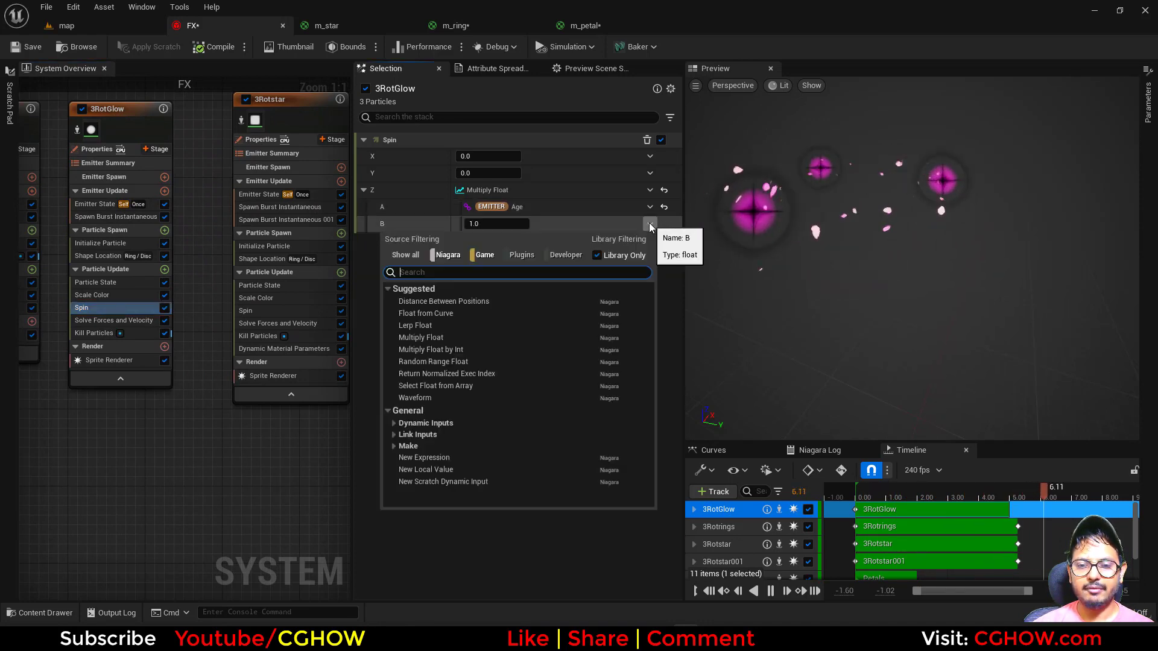
{"action": "left_click", "coordinate": [393, 447]}
{"action": "scroll", "coordinate": [488, 484], "scroll_direction": "down", "scroll_amount": 1}
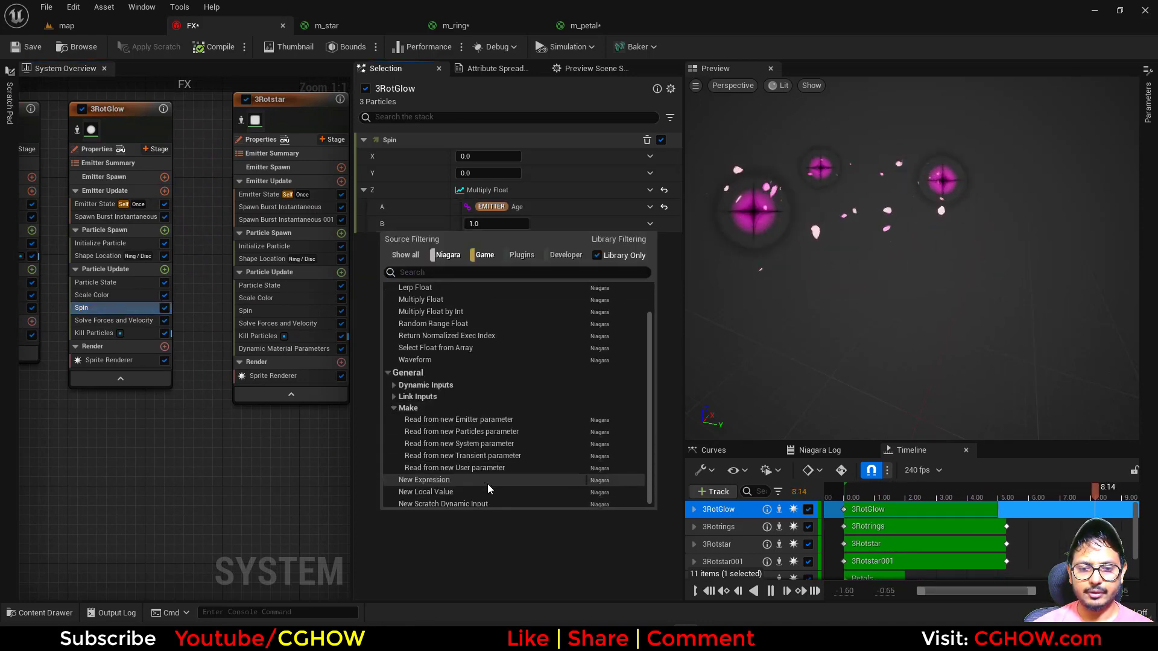
{"action": "left_click", "coordinate": [465, 466]}
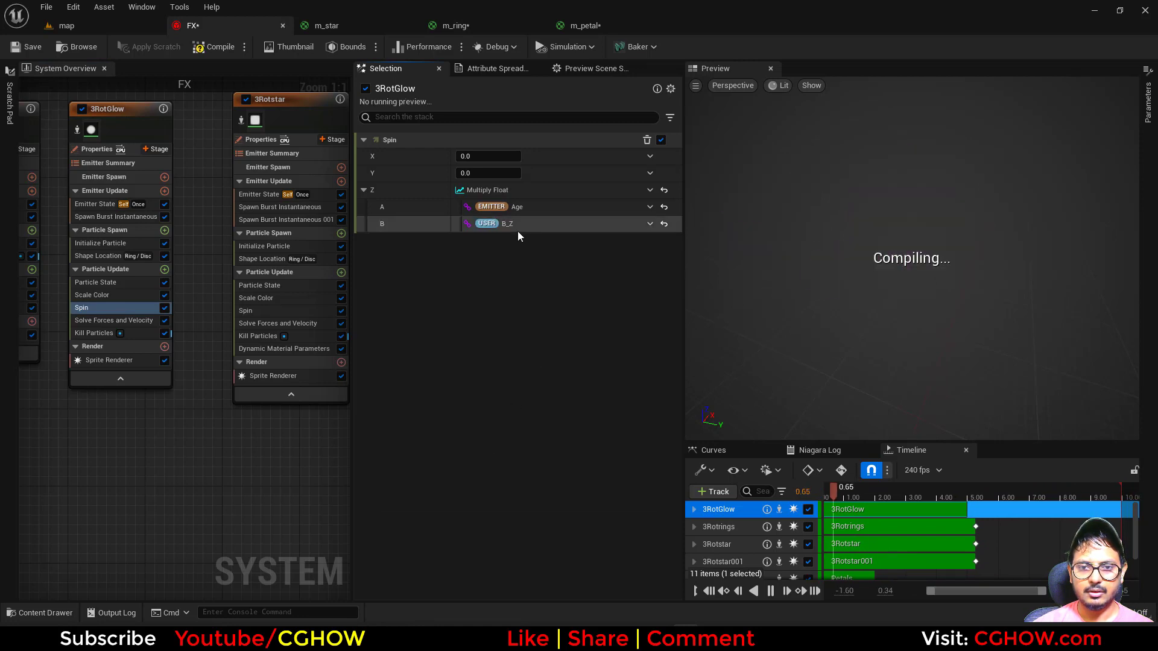
- Rename the system's new user parameter to rot_Speed and set its value to 0.5
{"action": "right_click_drag", "start_coordinate": [178, 488], "coordinate": [545, 537]}
{"action": "left_click", "coordinate": [155, 178]}
{"action": "left_click", "coordinate": [166, 188]}
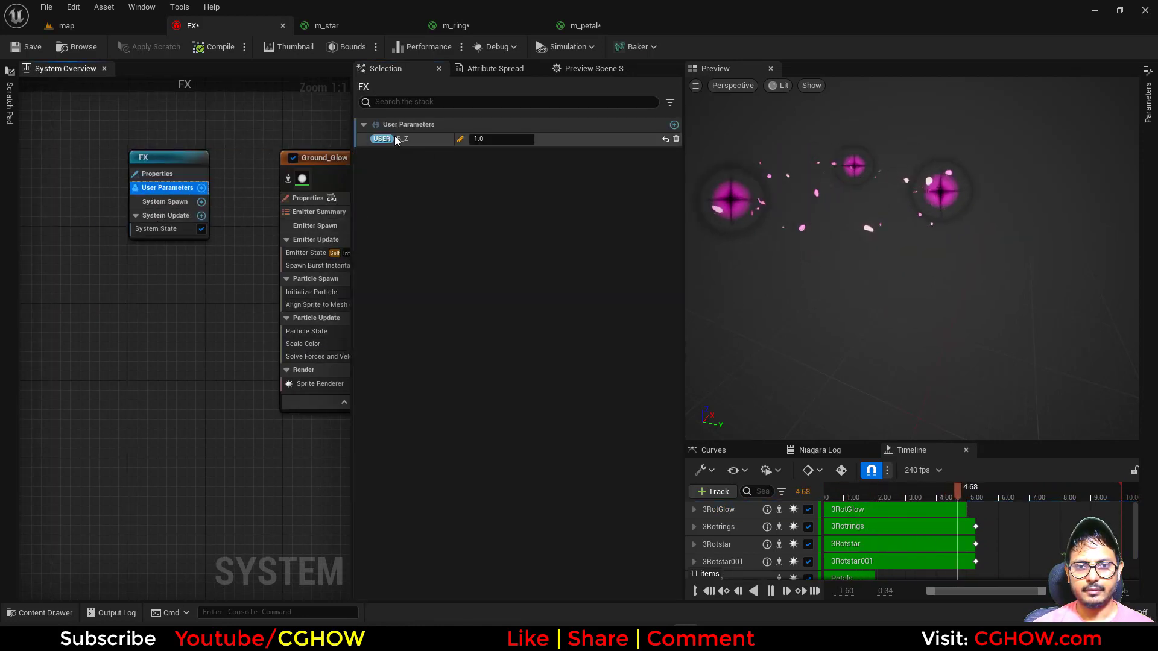
{"action": "type", "text": "rot_Speed"}
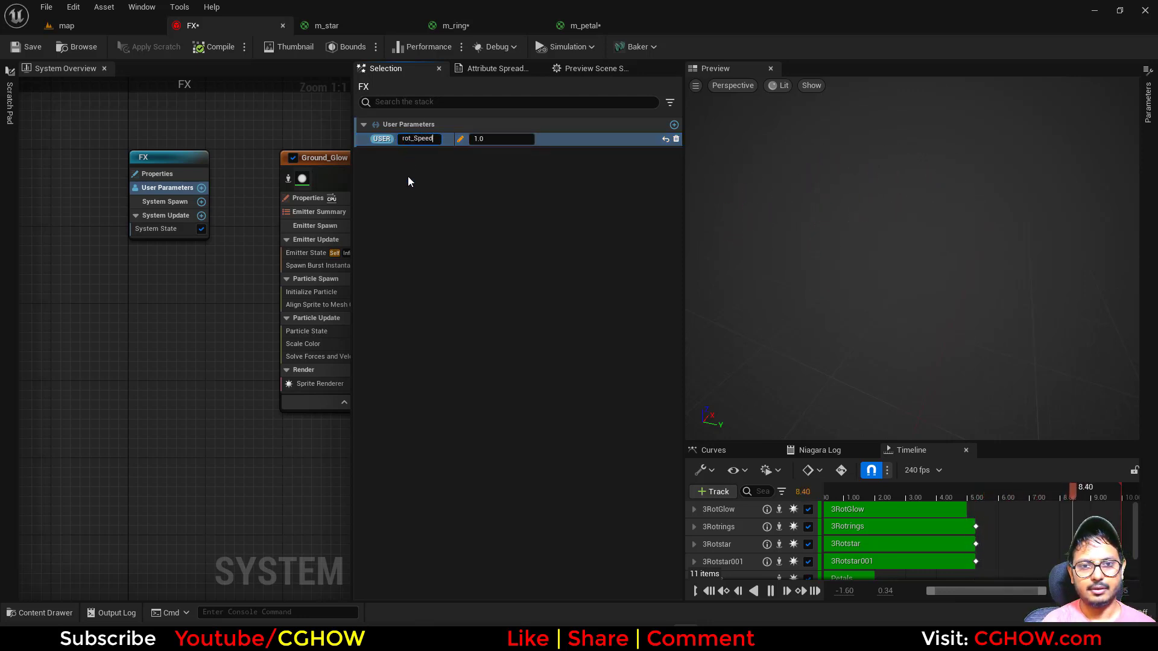
{"action": "key", "text": "Return"}
{"action": "left_click", "coordinate": [525, 140]}
{"action": "key", "text": "BackSpace"}
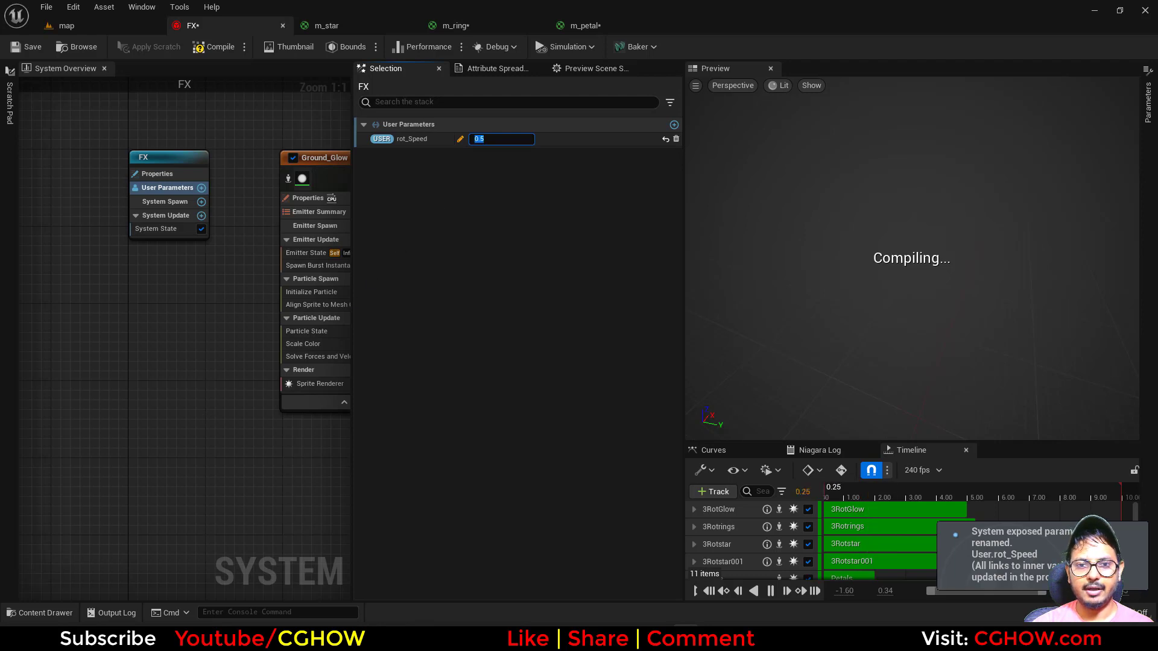
- Copy the rot_Speed input from 3RotGlow's Spin module and paste it into Z multiplier B of 3Rotstar's Spin module
{"action": "right_click_drag", "start_coordinate": [202, 416], "coordinate": [128, 430]}
{"action": "left_click", "coordinate": [194, 338]}
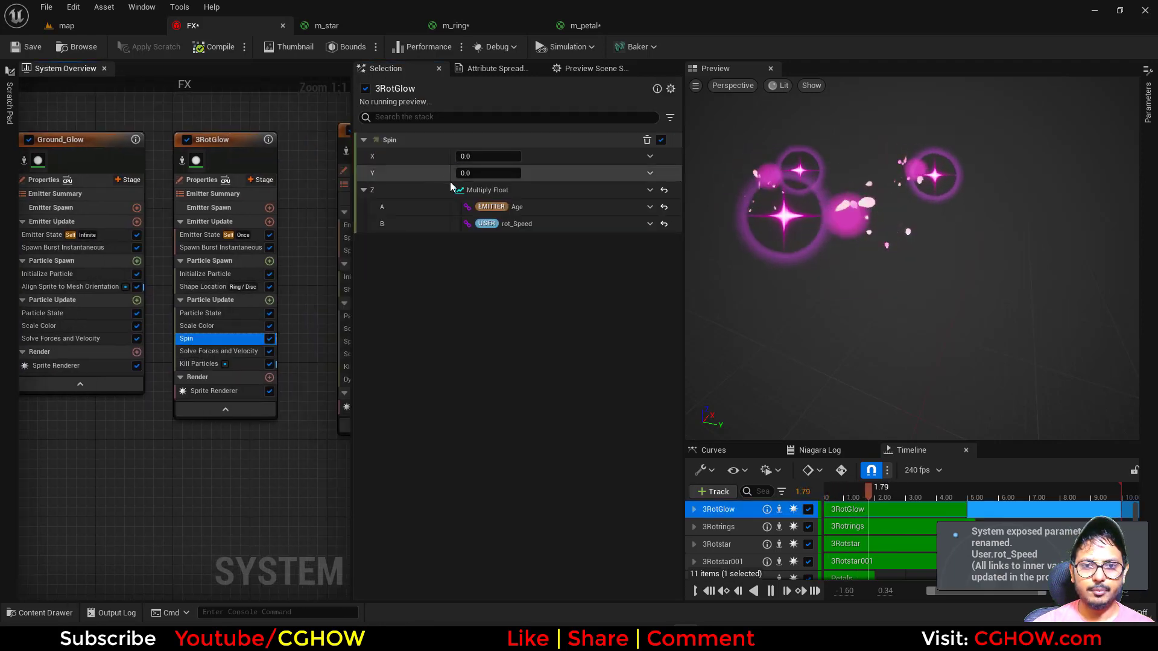
{"action": "right_click", "coordinate": [521, 222]}
{"action": "left_click", "coordinate": [570, 301]}
{"action": "right_click_drag", "start_coordinate": [223, 483], "coordinate": [40, 468]}
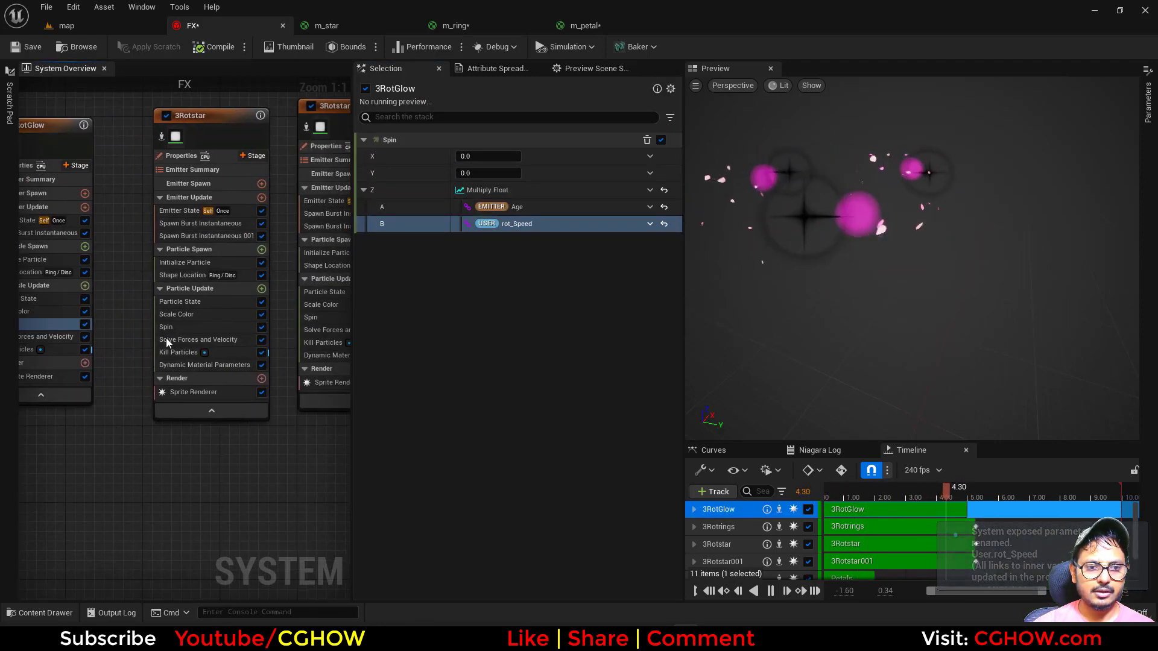
{"action": "left_click", "coordinate": [168, 326]}
{"action": "right_click", "coordinate": [532, 224]}
{"action": "left_click", "coordinate": [582, 314]}
- Paste the rot_Speed input into Z multiplier B of the Spin module in 3Rotstar001
{"action": "right_click_drag", "start_coordinate": [283, 477], "coordinate": [139, 476]}
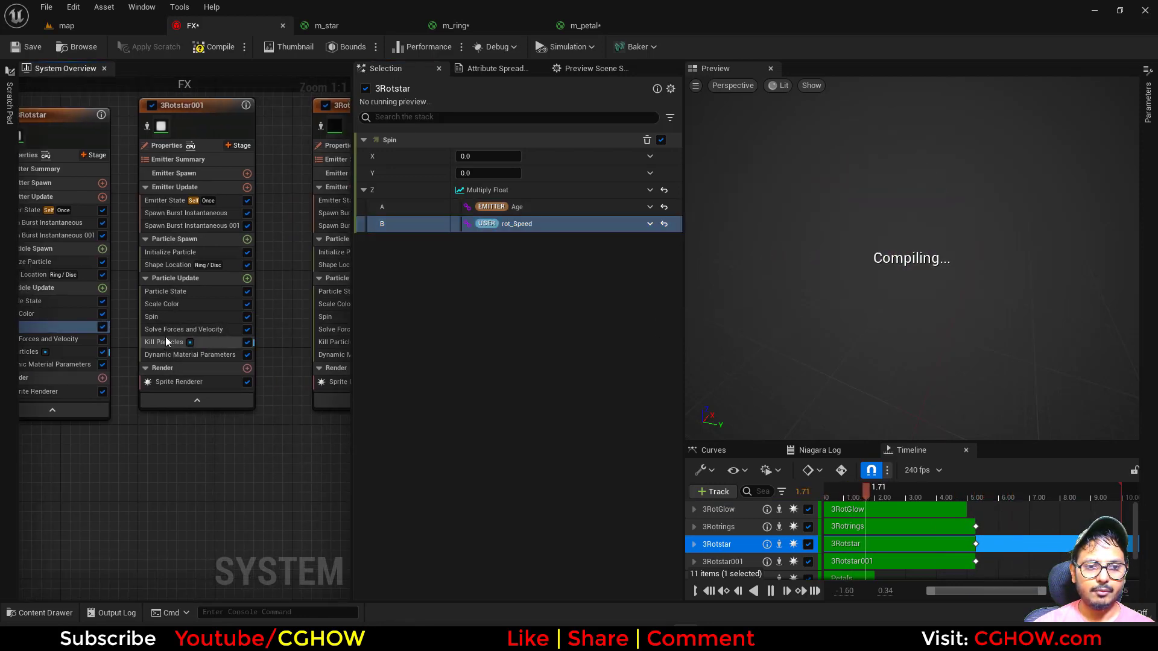
{"action": "left_click", "coordinate": [177, 342]}
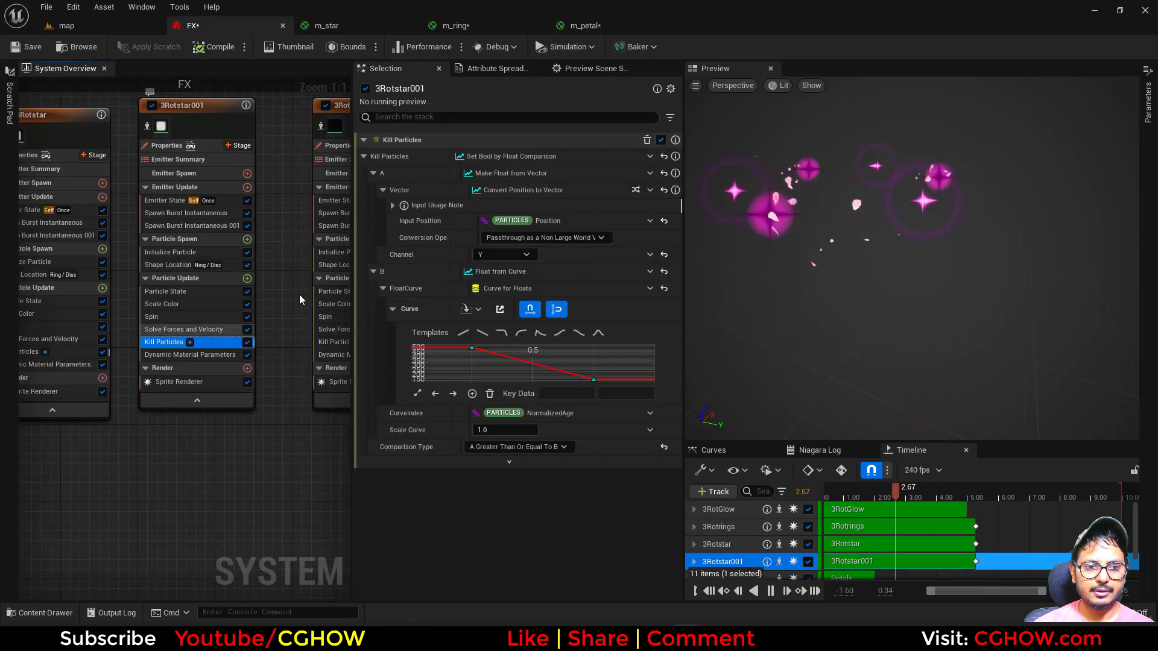
{"action": "left_click", "coordinate": [178, 314]}
{"action": "right_click", "coordinate": [541, 226]}
{"action": "left_click", "coordinate": [605, 320]}
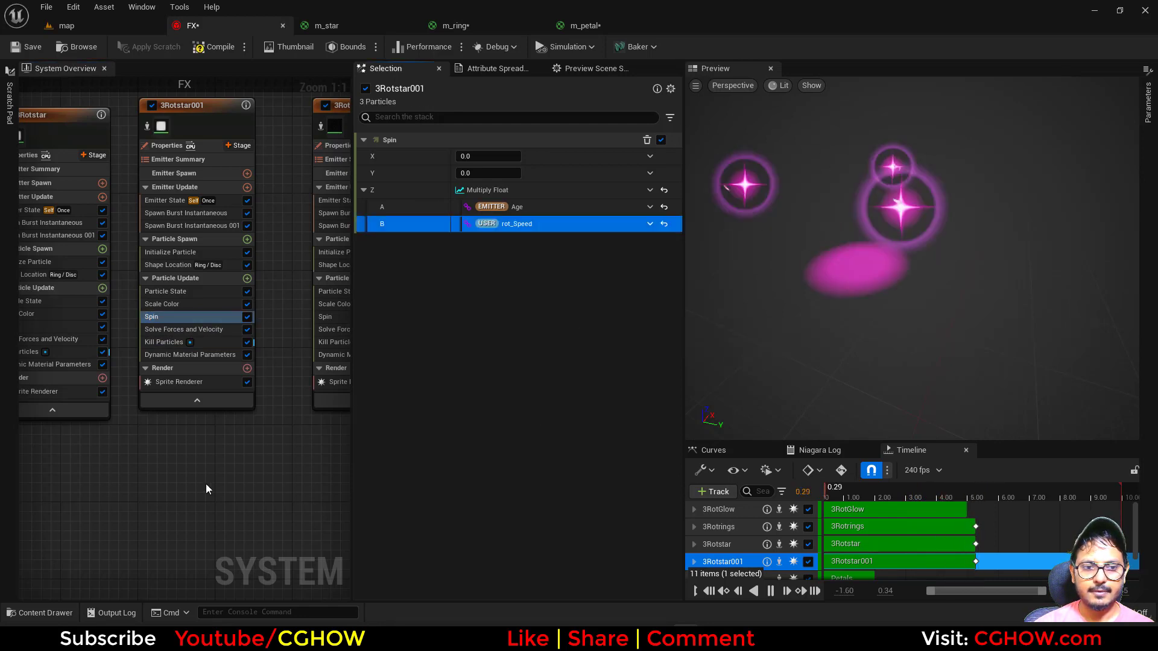
- Paste the rot_Speed input into Z multiplier B of the Spin module in 3Rotrings
{"action": "right_click_drag", "start_coordinate": [207, 445], "coordinate": [71, 460]}
{"action": "left_click", "coordinate": [217, 330]}
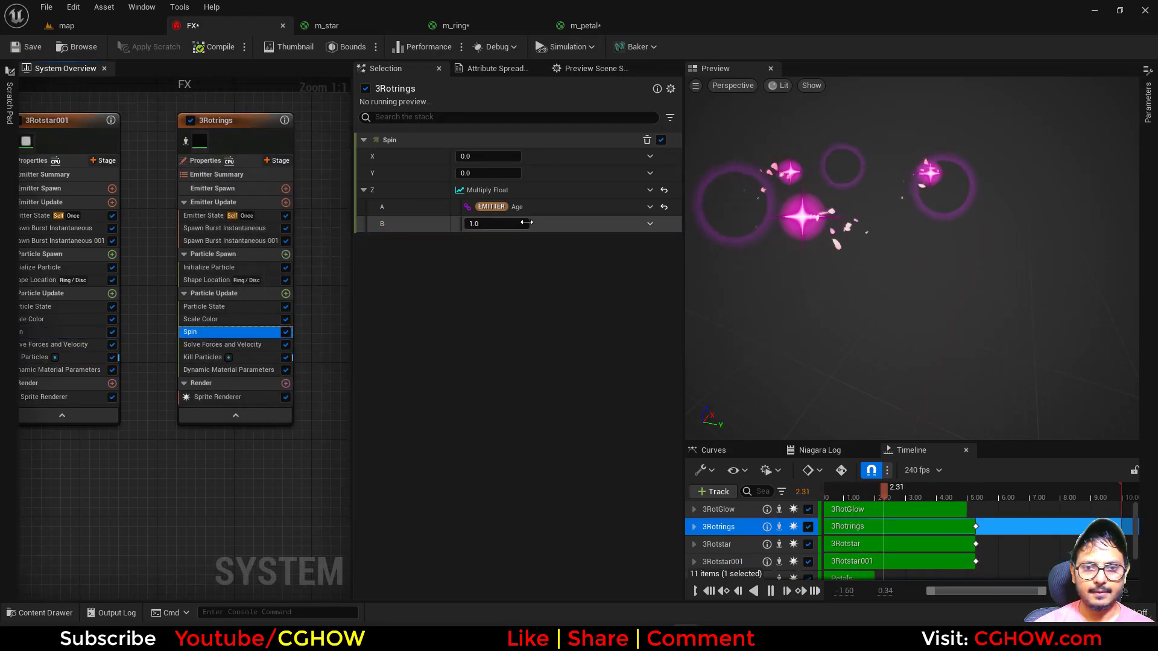
{"action": "right_click", "coordinate": [540, 226]}
{"action": "left_click", "coordinate": [597, 320]}
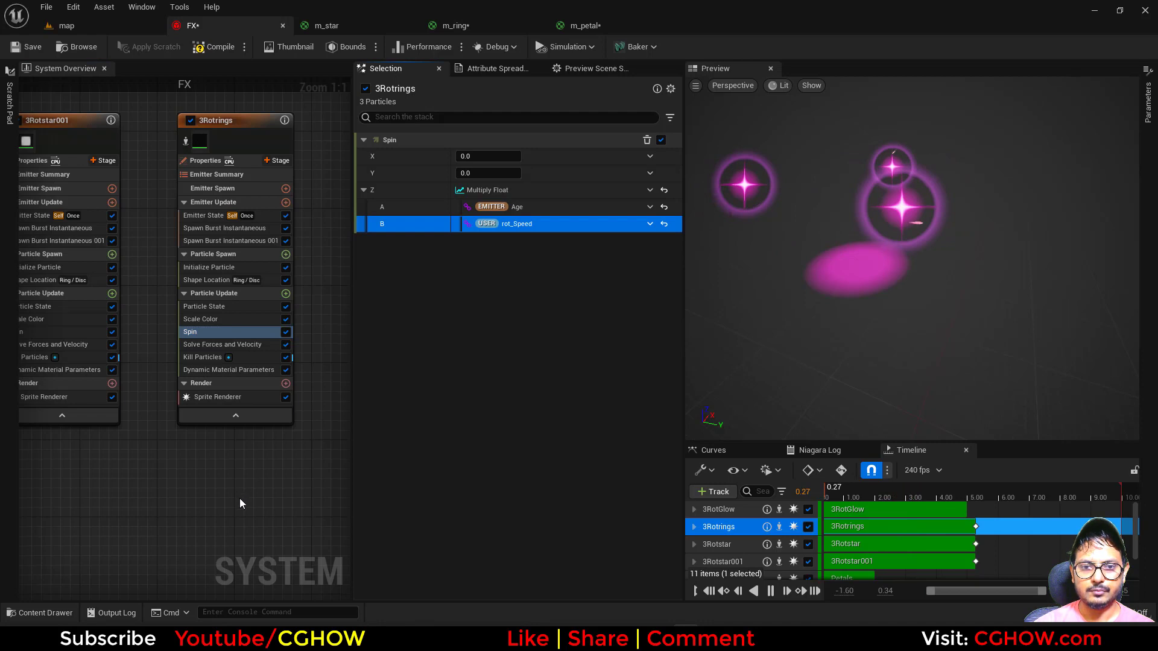
- Run the map level to check the effect's rotation with the new speed parameter, and stop the simulation
{"action": "scroll", "coordinate": [240, 501], "scroll_direction": "down", "scroll_amount": 6}
{"action": "right_click_drag", "start_coordinate": [245, 498], "coordinate": [140, 434]}
{"action": "scroll", "coordinate": [187, 398], "scroll_direction": "up", "scroll_amount": 3}
{"action": "left_click", "coordinate": [77, 26]}
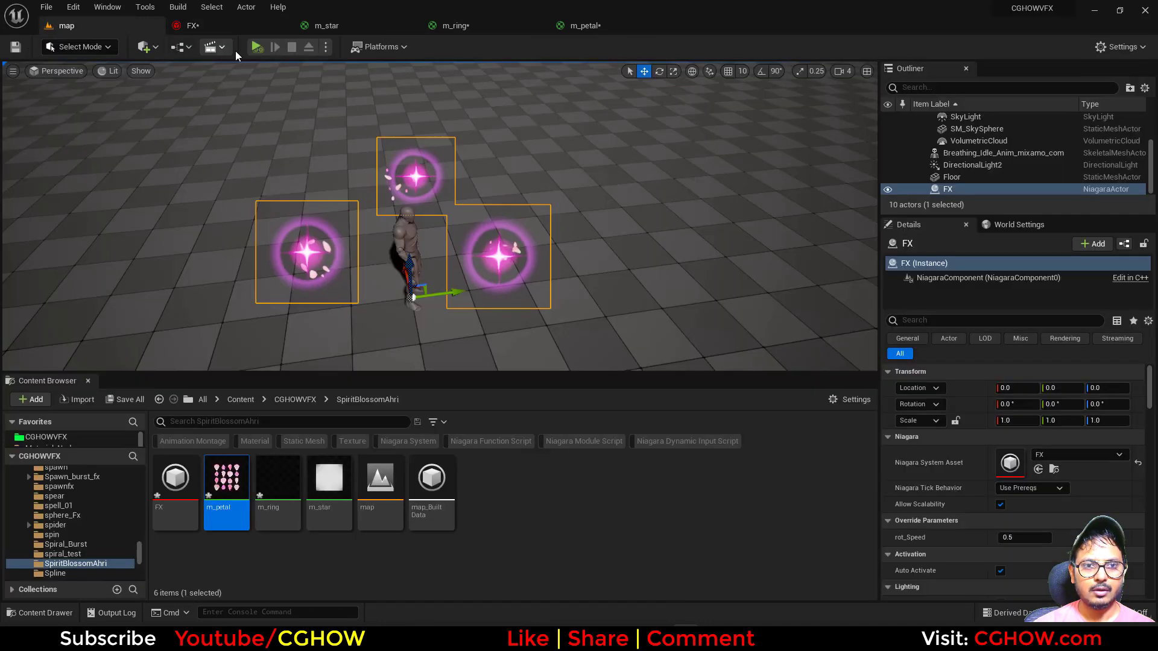
{"action": "left_click", "coordinate": [256, 46]}
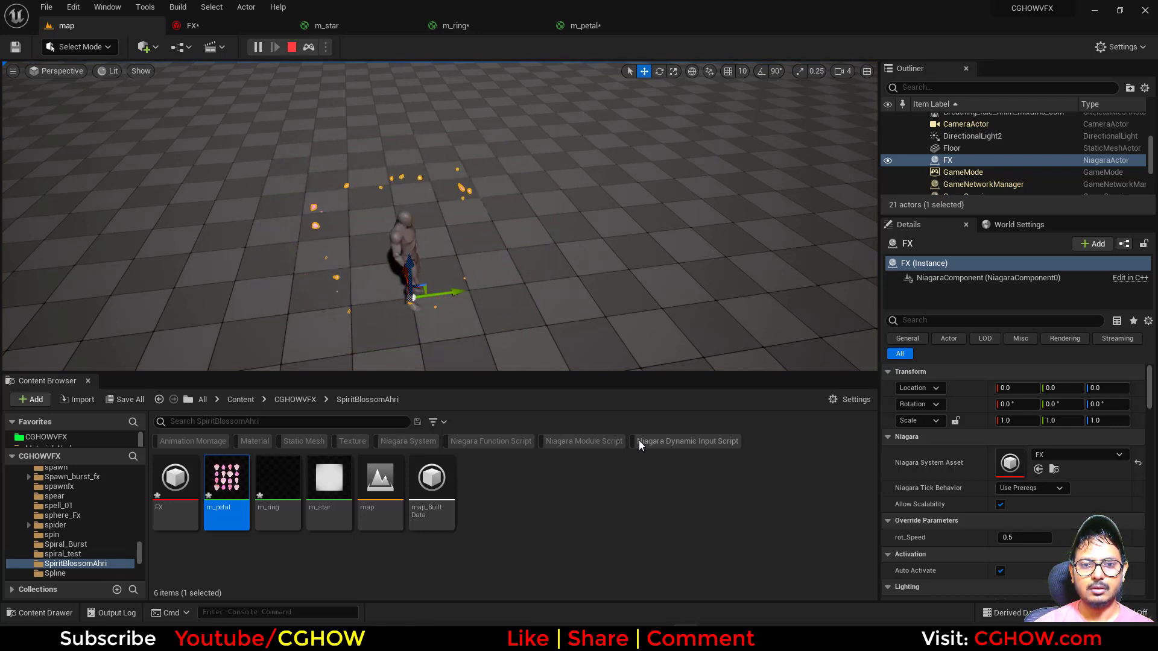
{"action": "left_click", "coordinate": [646, 261]}
{"action": "middle_click_drag", "start_coordinate": [517, 187], "coordinate": [517, 212]}
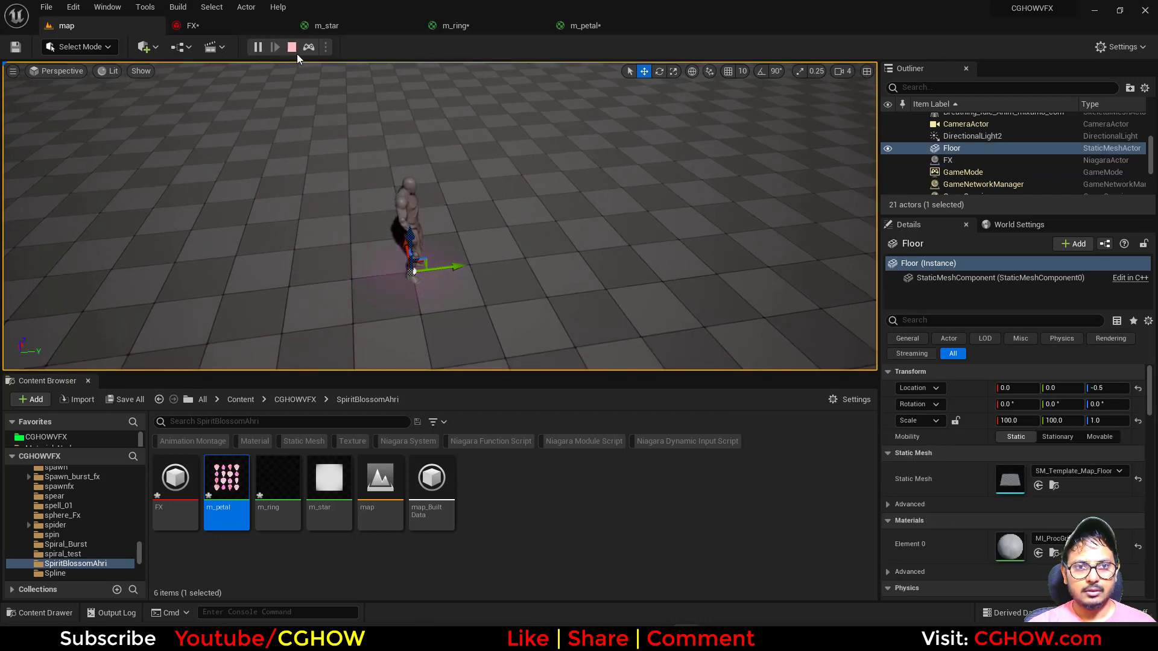
{"action": "left_click", "coordinate": [292, 47]}
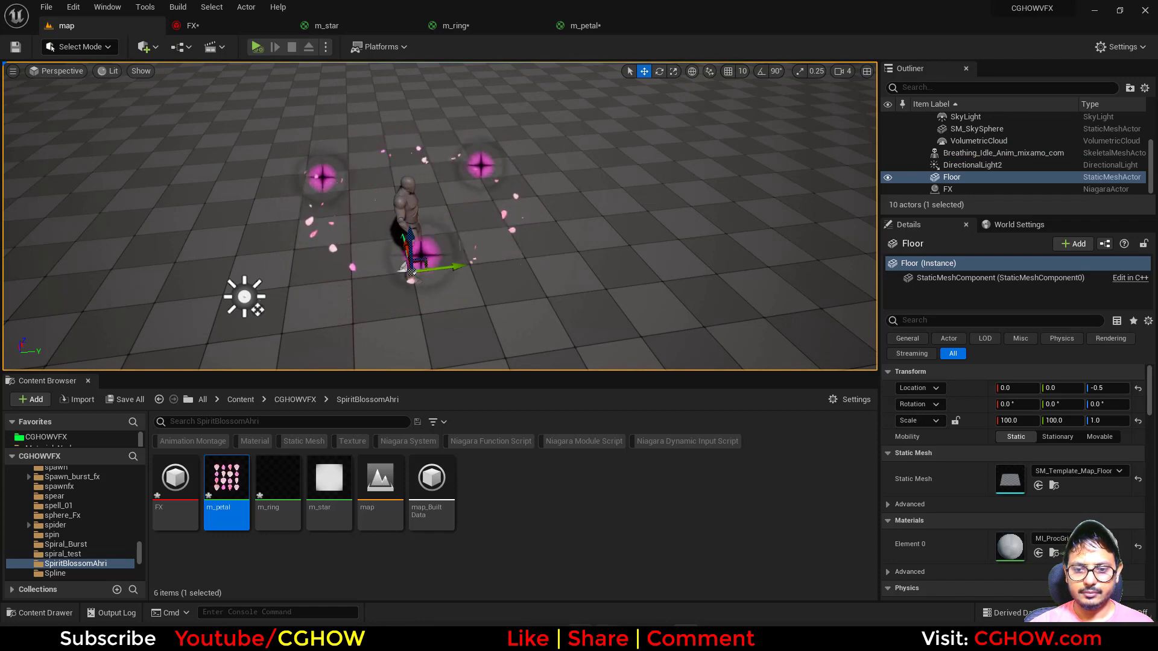
- Switch to the video player, scrub the Spirit Blossom Ahri reference clip to frame 36, and return to the map level
{"action": "left_click", "coordinate": [765, 637]}
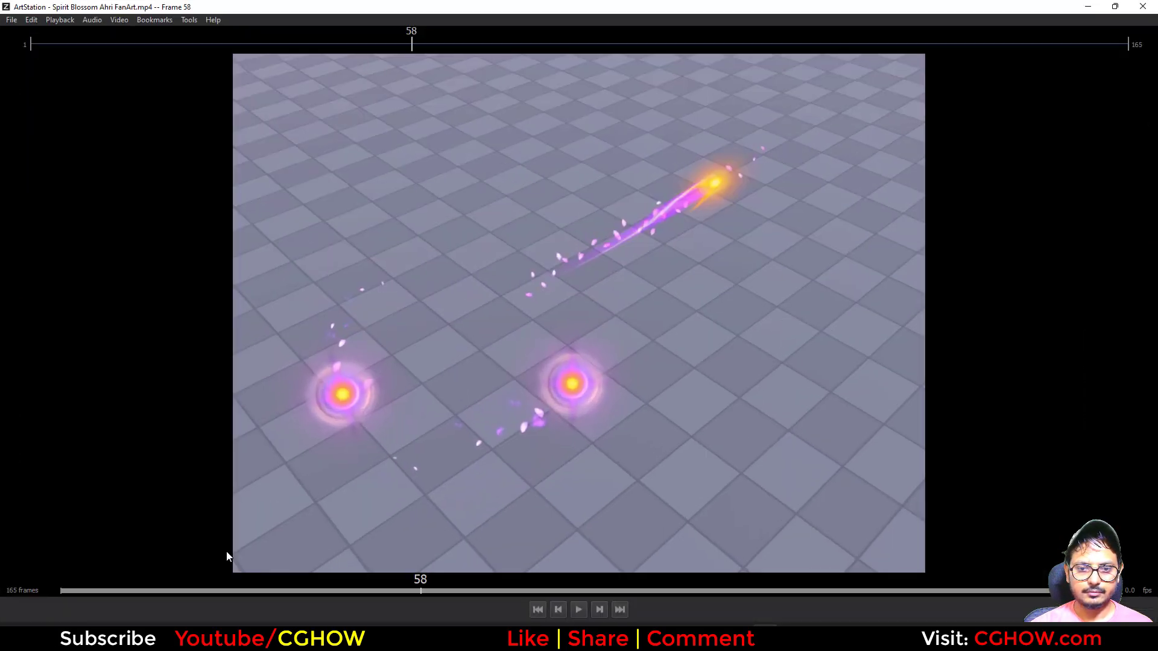
{"action": "left_click_drag", "start_coordinate": [55, 589], "coordinate": [282, 608]}
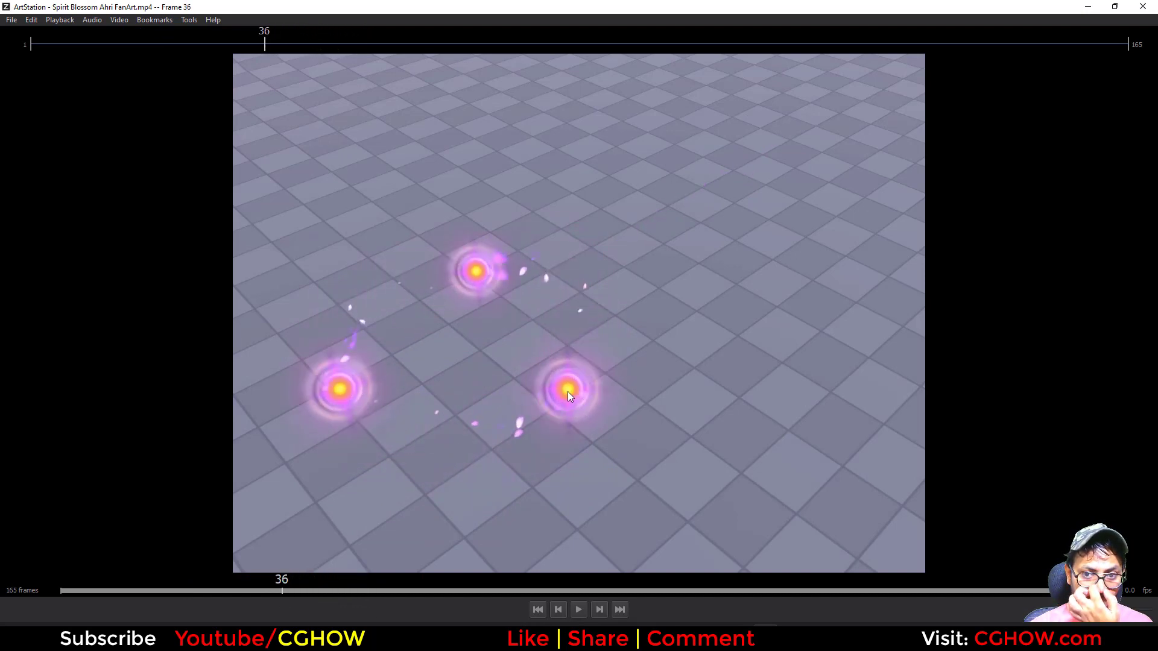
{"action": "left_click", "coordinate": [1089, 6]}
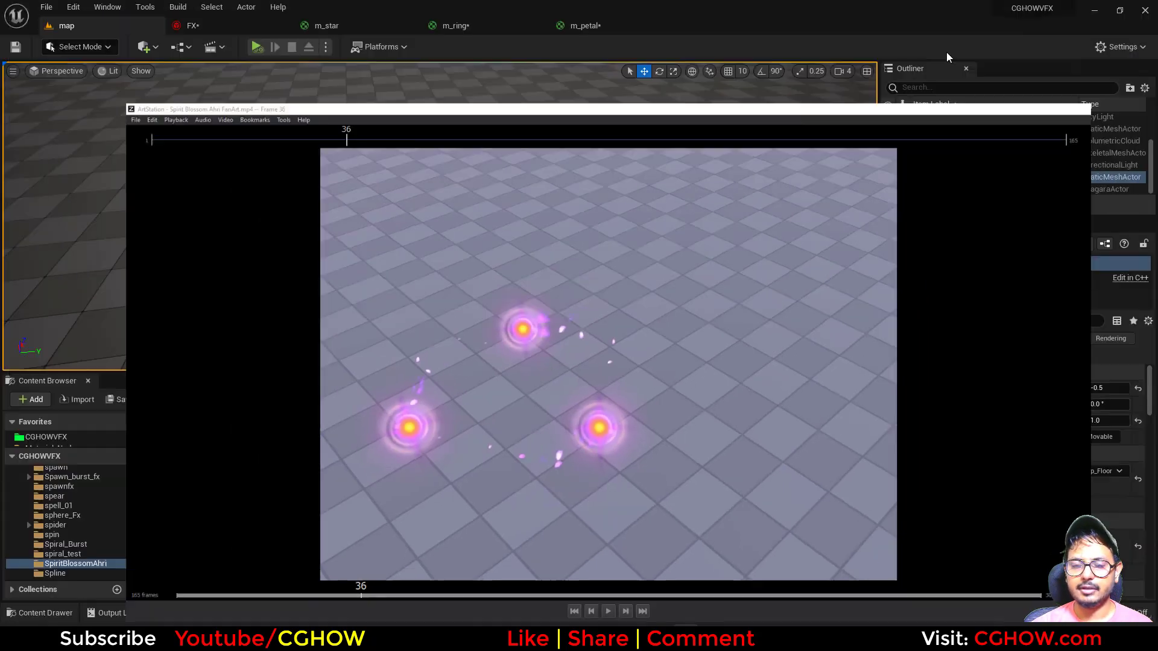
- Go back to the FX system and duplicate the 3RotGlow emitter, placing the copy in the empty area past the Petals emitter
{"action": "left_click", "coordinate": [222, 28]}
{"action": "scroll", "coordinate": [151, 172], "scroll_direction": "down", "scroll_amount": 2}
{"action": "right_click_drag", "start_coordinate": [103, 181], "coordinate": [338, 147]}
{"action": "scroll", "coordinate": [241, 157], "scroll_direction": "up", "scroll_amount": 2}
{"action": "right_click_drag", "start_coordinate": [211, 172], "coordinate": [262, 162]}
{"action": "right_click_drag", "start_coordinate": [161, 167], "coordinate": [268, 168]}
{"action": "left_click", "coordinate": [219, 195]}
{"action": "right_click_drag", "start_coordinate": [266, 468], "coordinate": [39, 465]}
{"action": "left_click", "coordinate": [147, 168]}
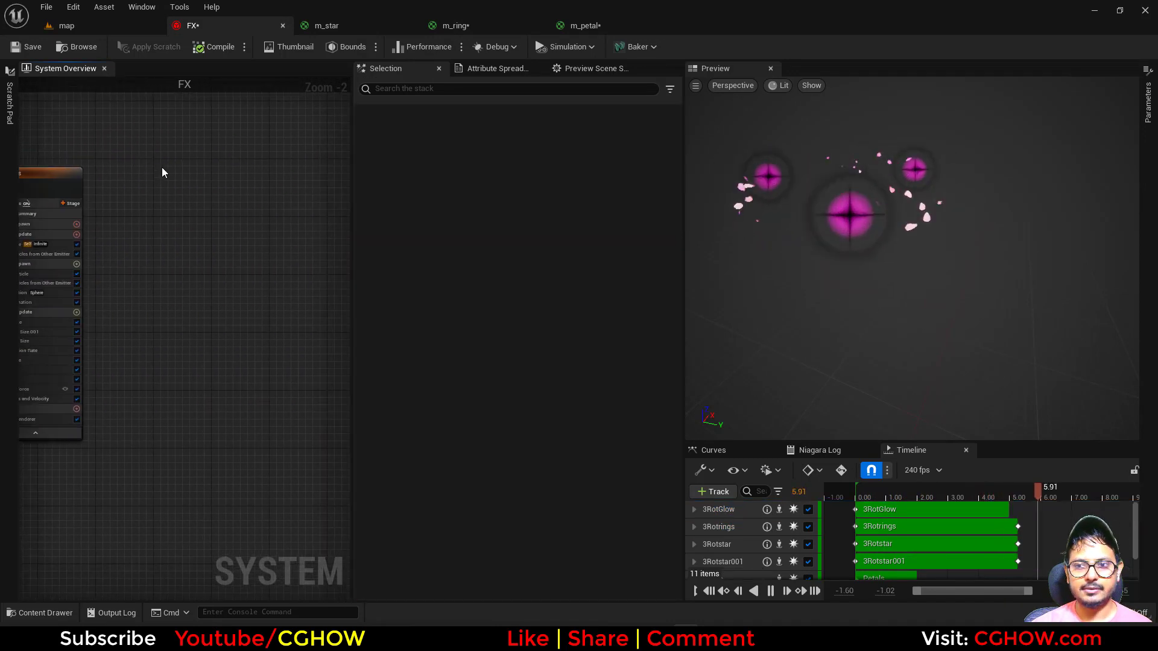
{"action": "key", "text": "ctrl+v"}
{"action": "scroll", "coordinate": [156, 288], "scroll_direction": "up", "scroll_amount": 2}
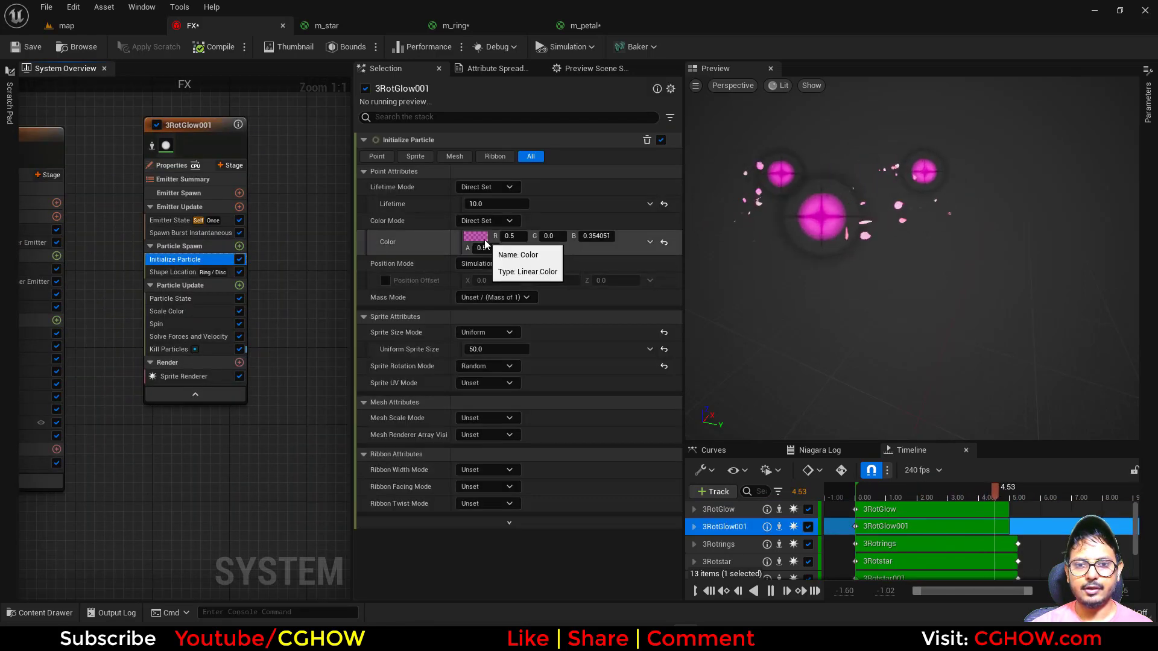
- Change the particle color of 3RotGlow001 to a yellow-orange hue with a brightness value of 10
{"action": "left_click", "coordinate": [484, 239]}
{"action": "left_click_drag", "start_coordinate": [594, 368], "coordinate": [620, 399]}
{"action": "left_click", "coordinate": [659, 470]}
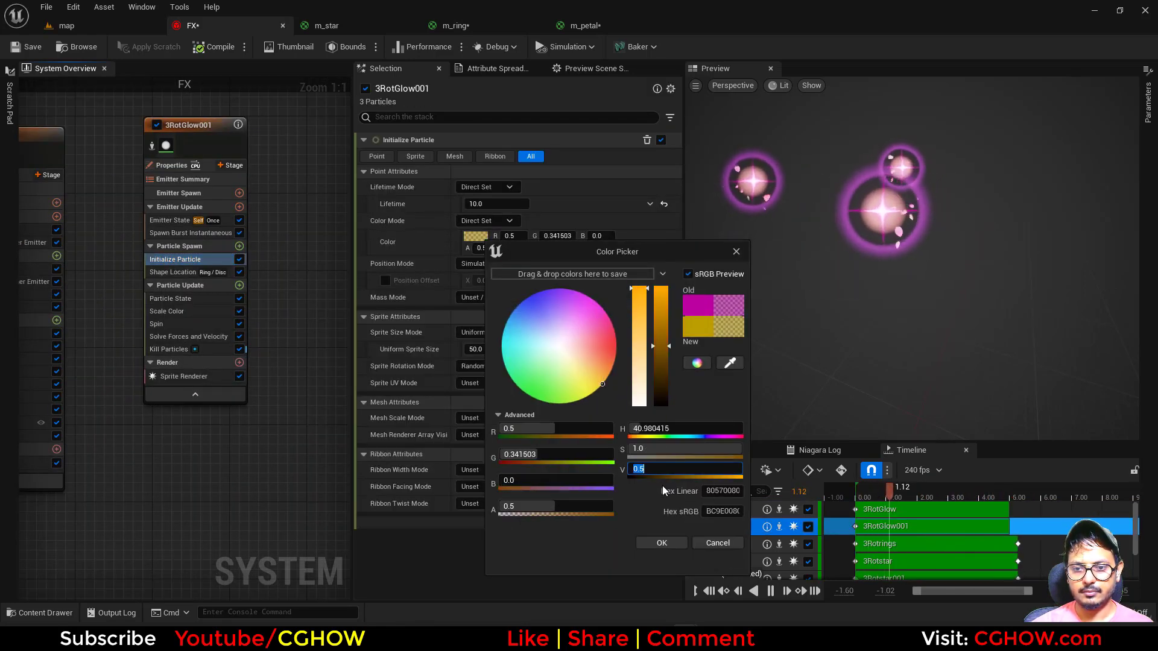
{"action": "type", "text": "10"}
{"action": "key", "text": "Return"}
{"action": "left_click", "coordinate": [664, 545]}
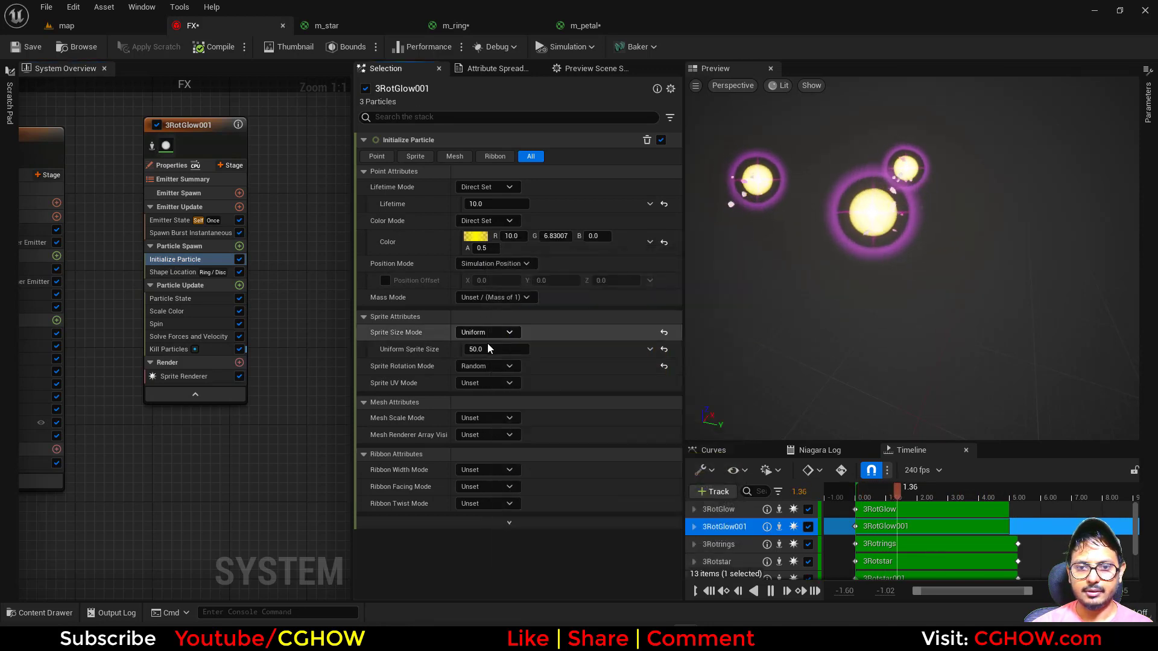
- Reduce the Uniform Sprite Size of 3RotGlow001, trying 10 and settling on 15
{"action": "left_click", "coordinate": [485, 348]}
{"action": "type", "text": "10"}
{"action": "key", "text": "Return"}
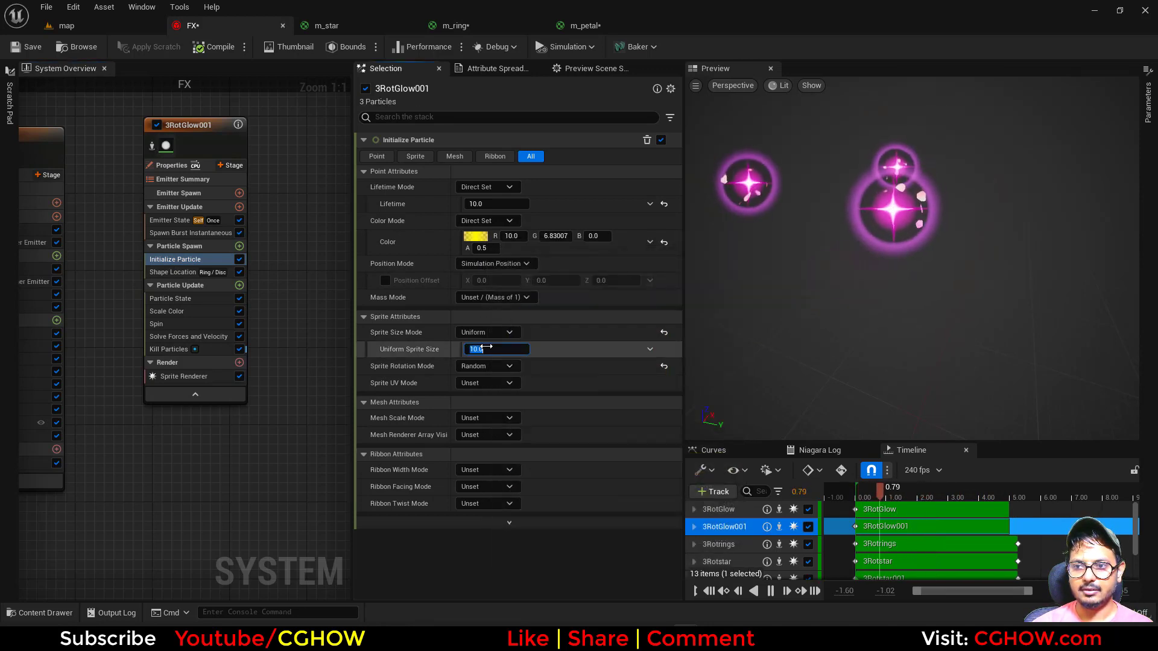
{"action": "type", "text": "15"}
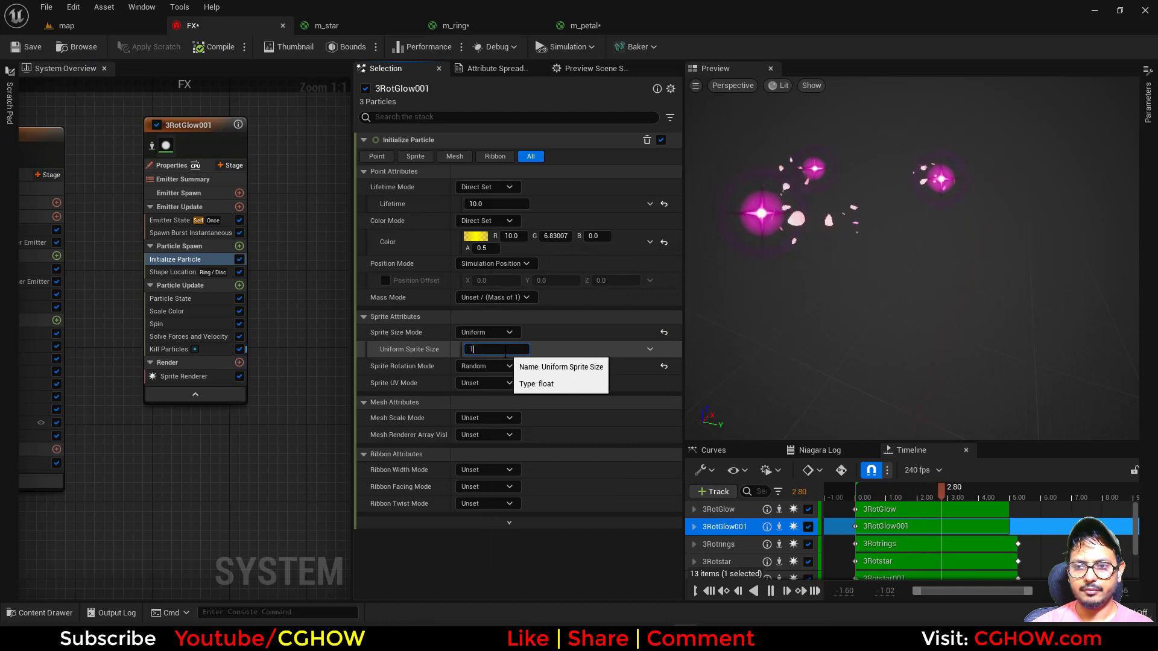
{"action": "key", "text": "Return"}
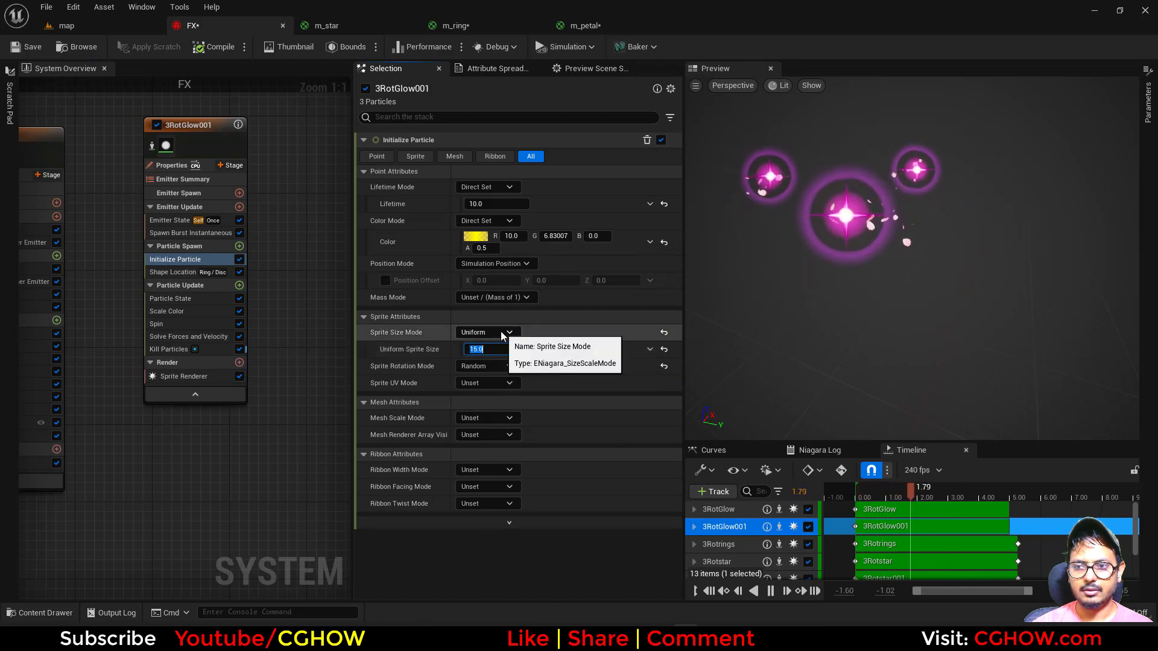
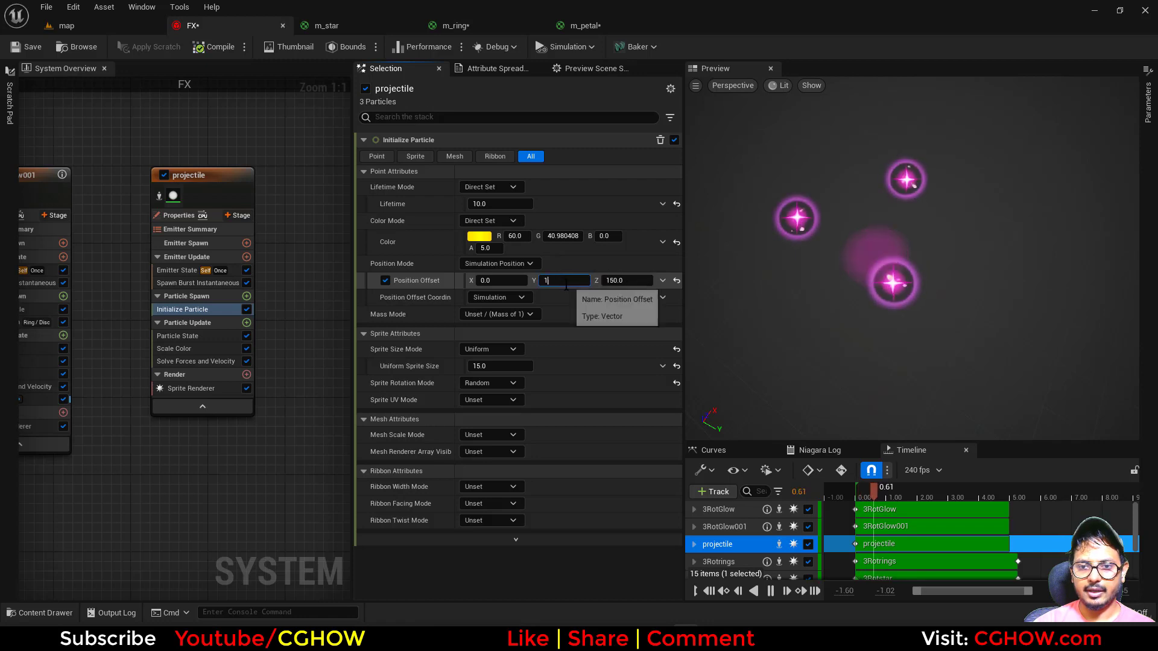
- Set the projectile emitter's Position Offset Y to 150 and check its placement against the orbs at about 6.56 s
{"action": "type", "text": "150"}
{"action": "key", "text": "Return"}
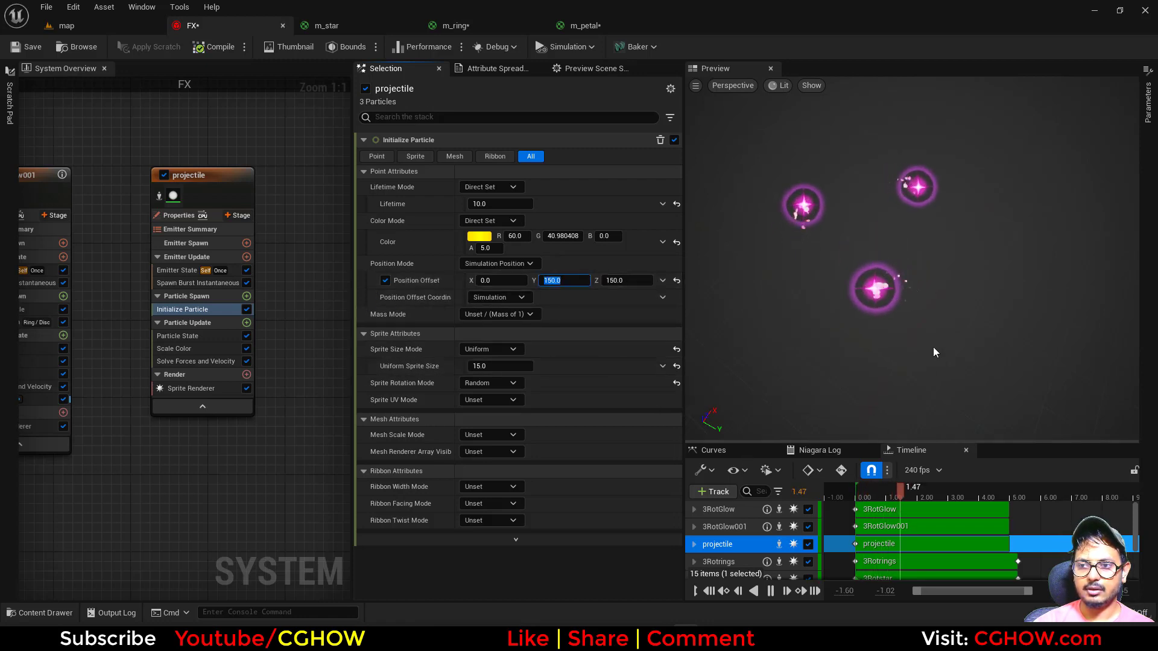
{"action": "left_click_drag", "start_coordinate": [933, 347], "coordinate": [914, 348]}
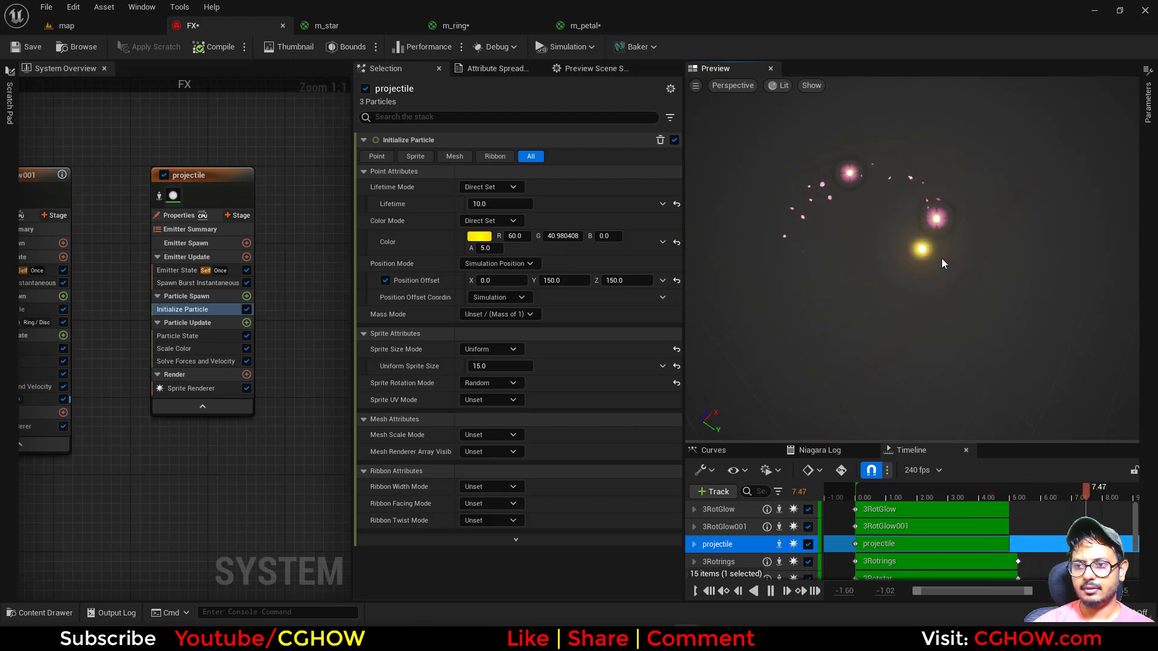
{"action": "left_click_drag", "start_coordinate": [1089, 490], "coordinate": [1029, 488]}
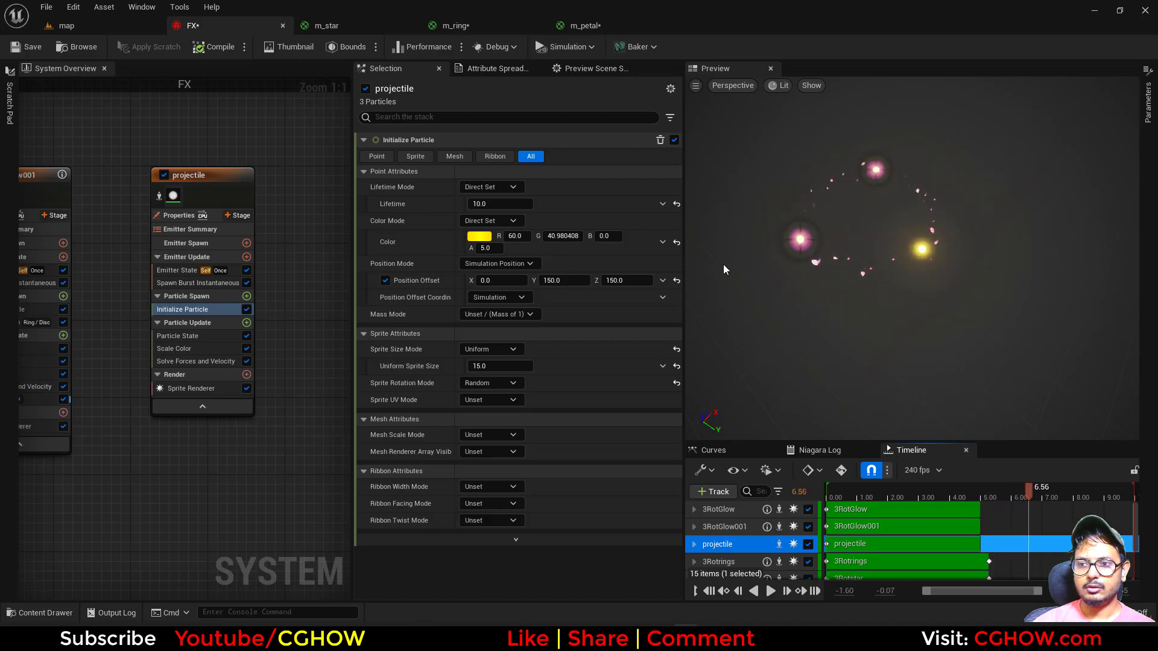
- Add a Generate Death Event module to the Particle Update group of the 3RotGlow emitter
{"action": "right_click_drag", "start_coordinate": [146, 453], "coordinate": [263, 443]}
{"action": "scroll", "coordinate": [263, 443], "scroll_direction": "down", "scroll_amount": 2}
{"action": "right_click_drag", "start_coordinate": [196, 456], "coordinate": [324, 413]}
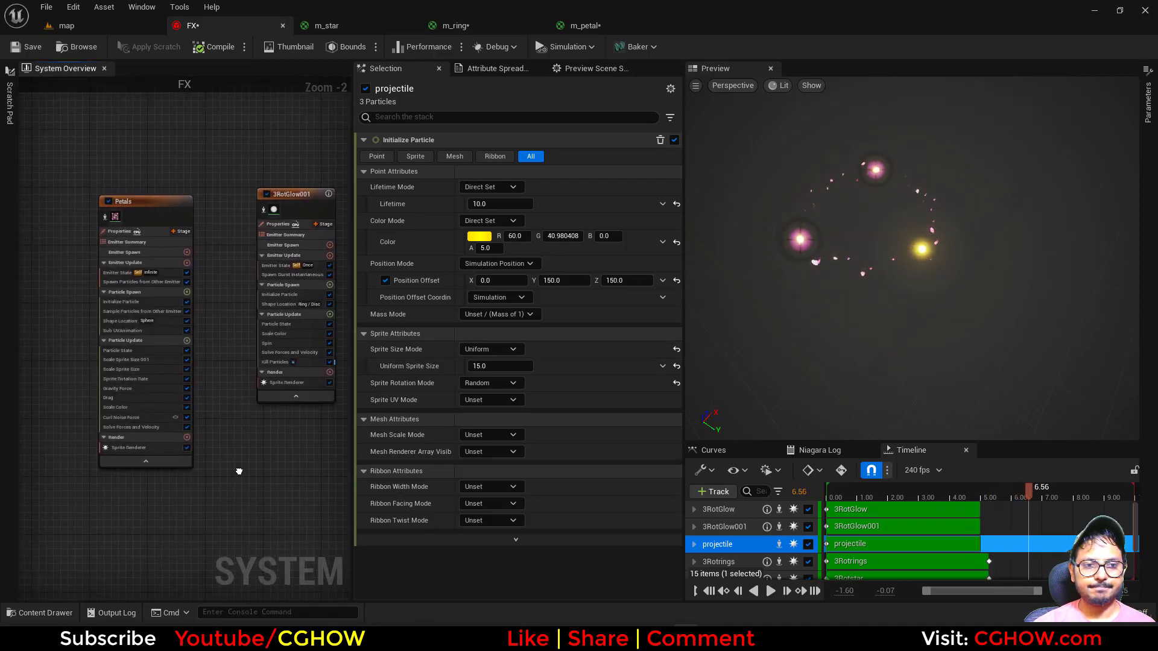
{"action": "right_click_drag", "start_coordinate": [239, 472], "coordinate": [346, 451]}
{"action": "right_click_drag", "start_coordinate": [57, 160], "coordinate": [218, 170]}
{"action": "right_click_drag", "start_coordinate": [136, 149], "coordinate": [300, 144]}
{"action": "right_click_drag", "start_coordinate": [184, 164], "coordinate": [222, 162]}
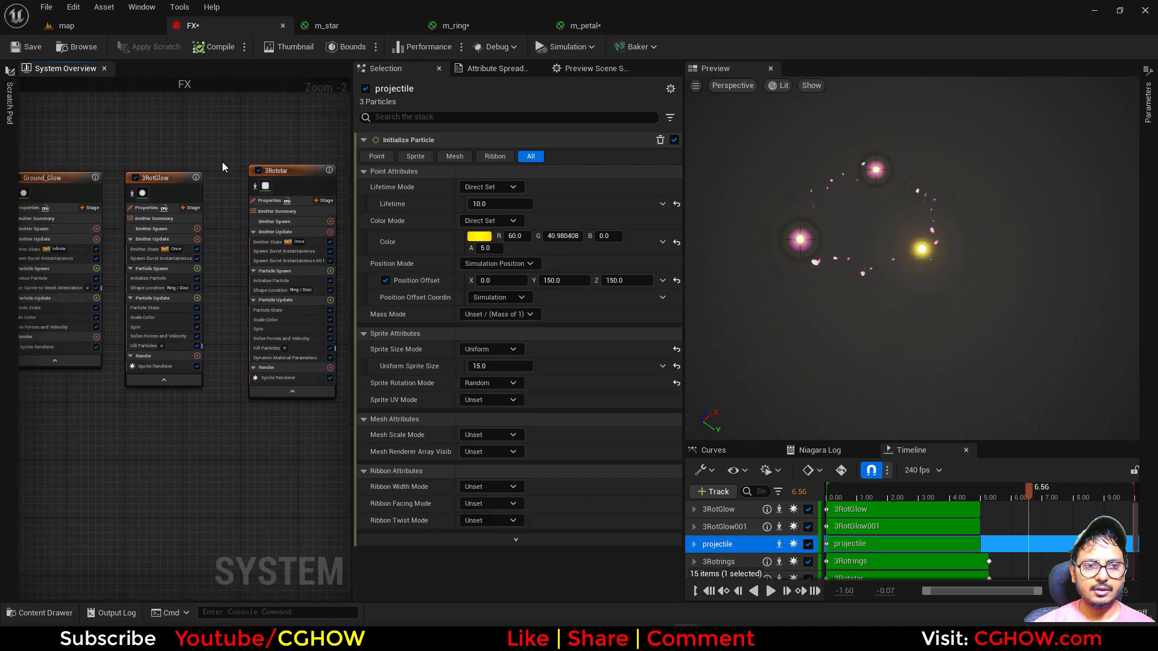
{"action": "scroll", "coordinate": [222, 162], "scroll_direction": "up", "scroll_amount": 2}
{"action": "mouse_move", "coordinate": [148, 144]}
{"action": "right_mouse_down"}
{"action": "mouse_move", "coordinate": [262, 128]}
{"action": "mouse_move", "coordinate": [142, 124]}
{"action": "right_mouse_up"}
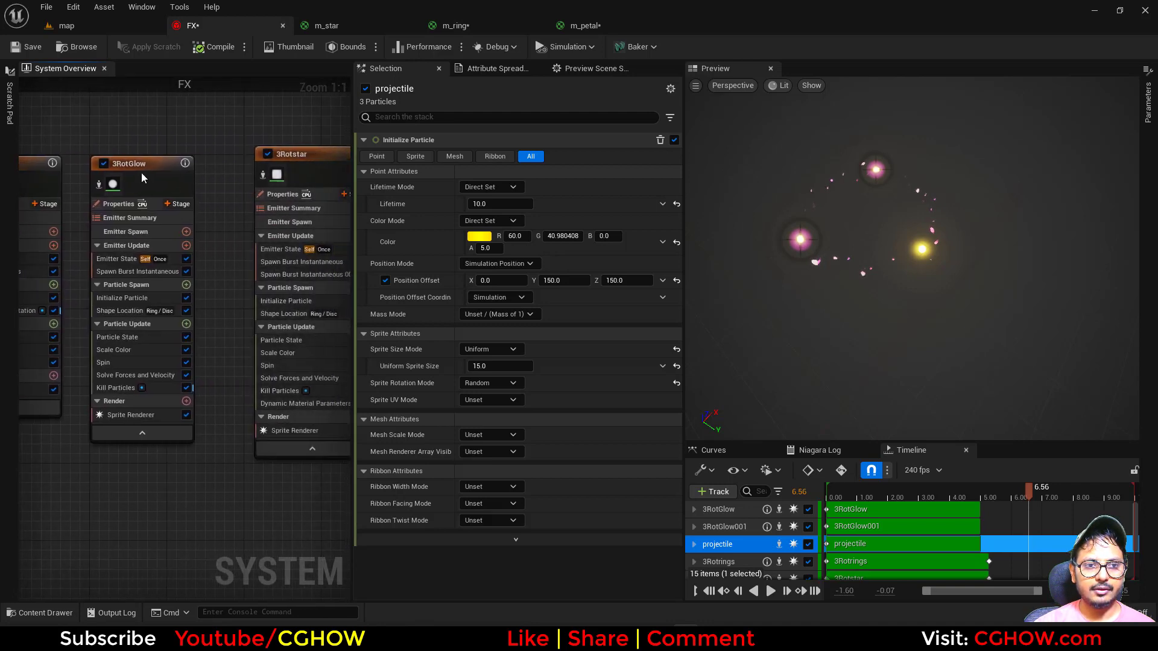
{"action": "left_click", "coordinate": [186, 324]}
{"action": "type", "text": "gen"}
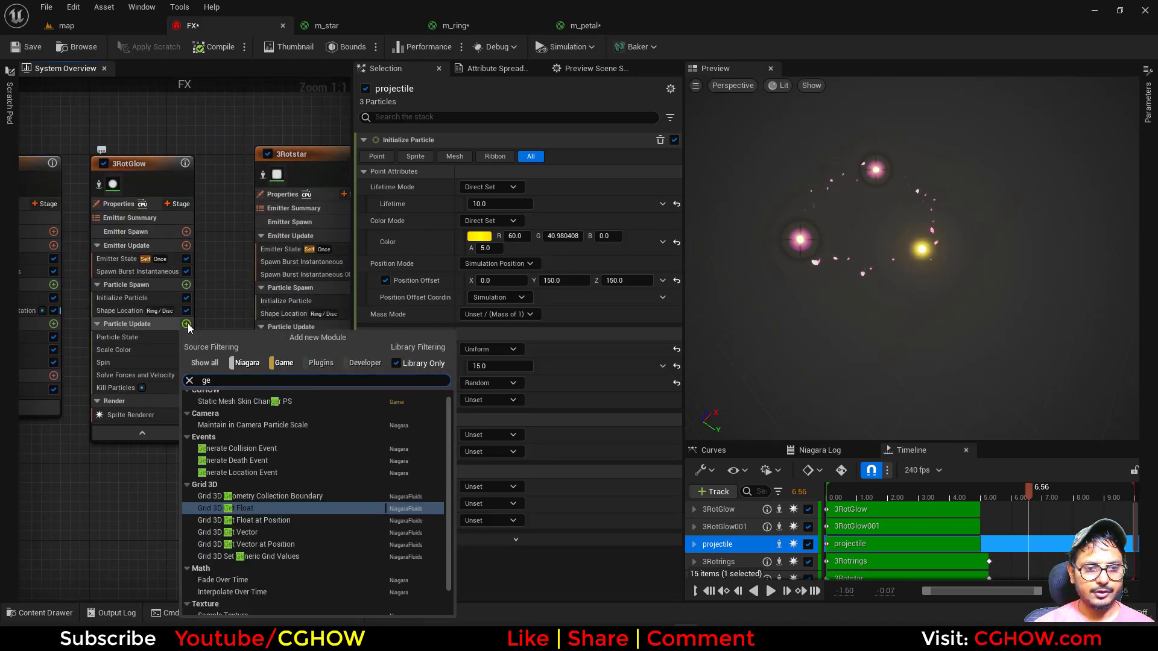
{"action": "left_click", "coordinate": [236, 420]}
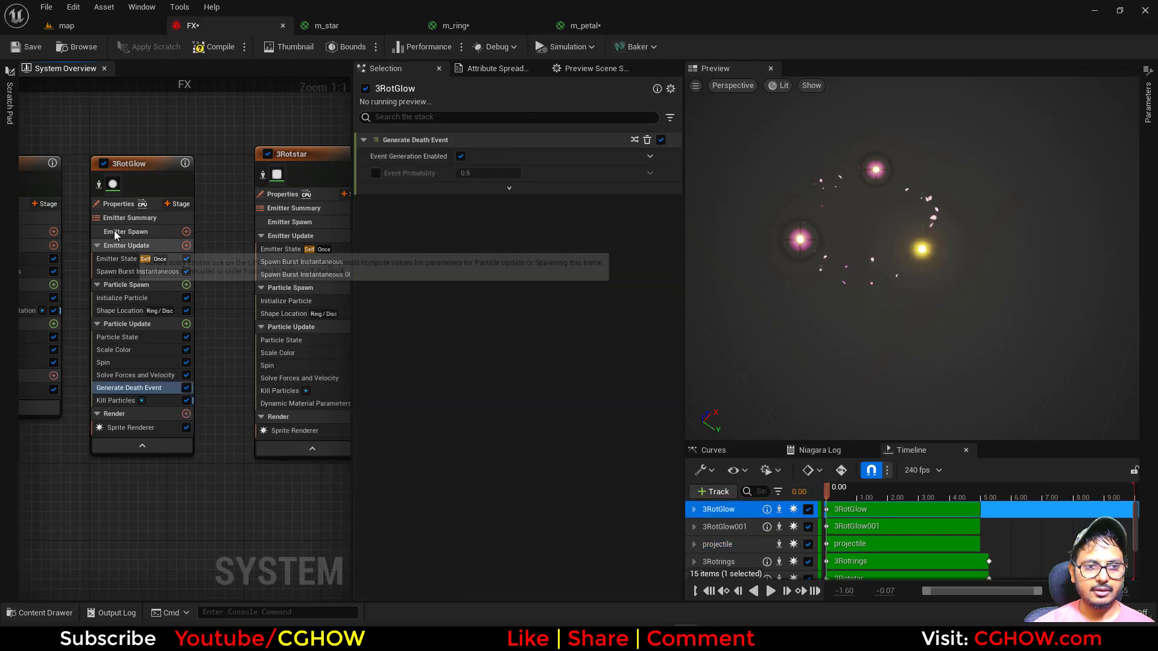
- Review 3RotGlow's emitter properties, including Requires Persistent IDs, and its Particle Spawn settings
{"action": "left_click", "coordinate": [119, 207]}
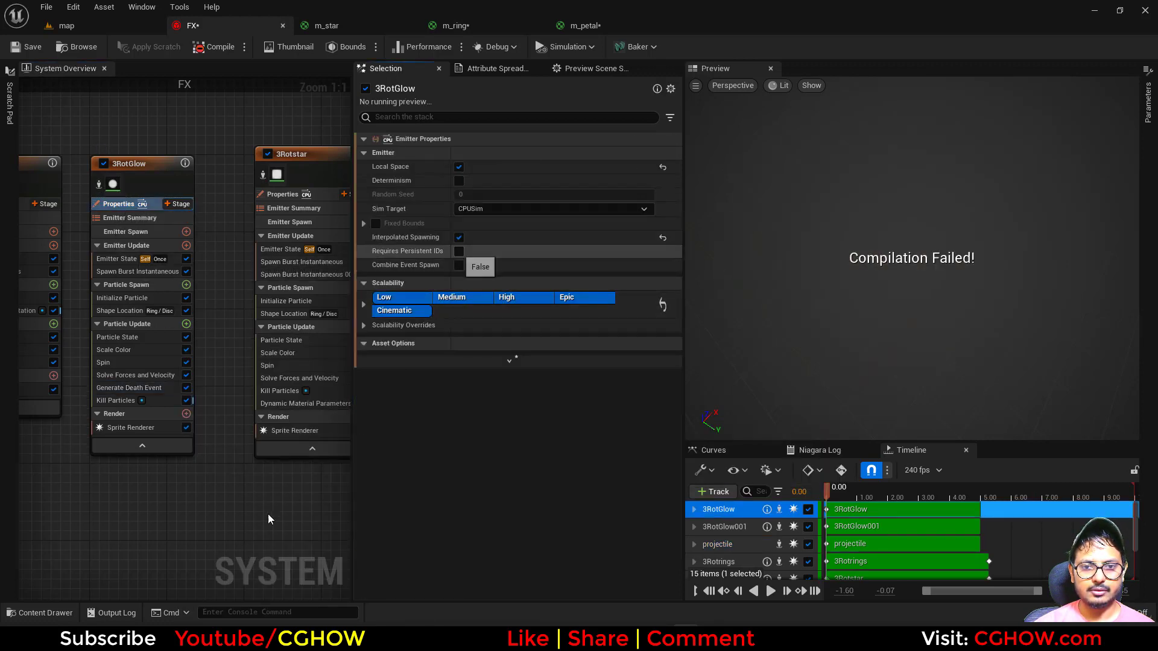
{"action": "right_click_drag", "start_coordinate": [254, 508], "coordinate": [225, 504]}
{"action": "left_click", "coordinate": [121, 253]}
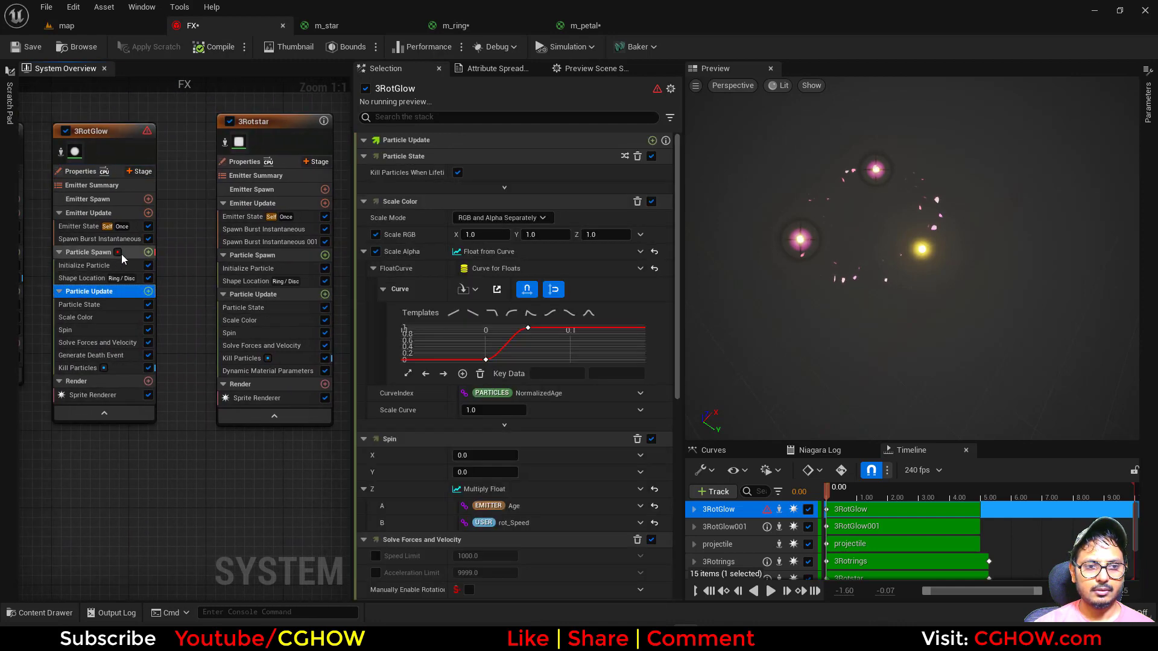
- Delete the Spawn Burst Instantaneous module from the projectile emitter
{"action": "right_click_drag", "start_coordinate": [284, 534], "coordinate": [75, 512]}
{"action": "right_click_drag", "start_coordinate": [326, 501], "coordinate": [54, 520]}
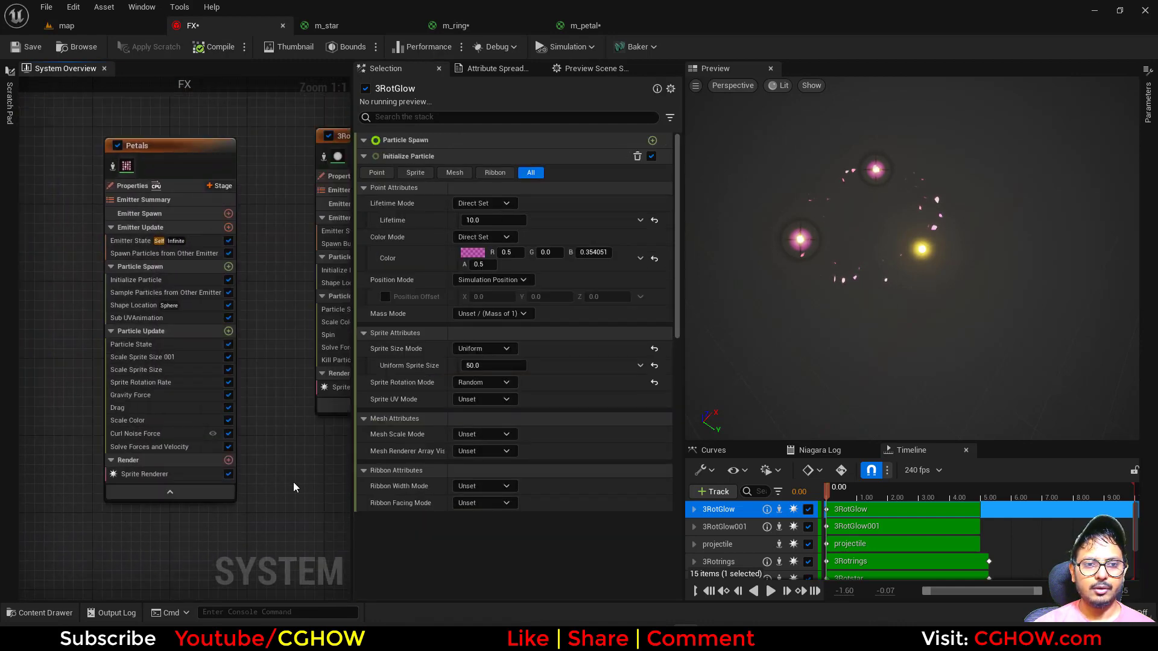
{"action": "right_click_drag", "start_coordinate": [294, 486], "coordinate": [75, 495]}
{"action": "right_click_drag", "start_coordinate": [329, 423], "coordinate": [172, 451]}
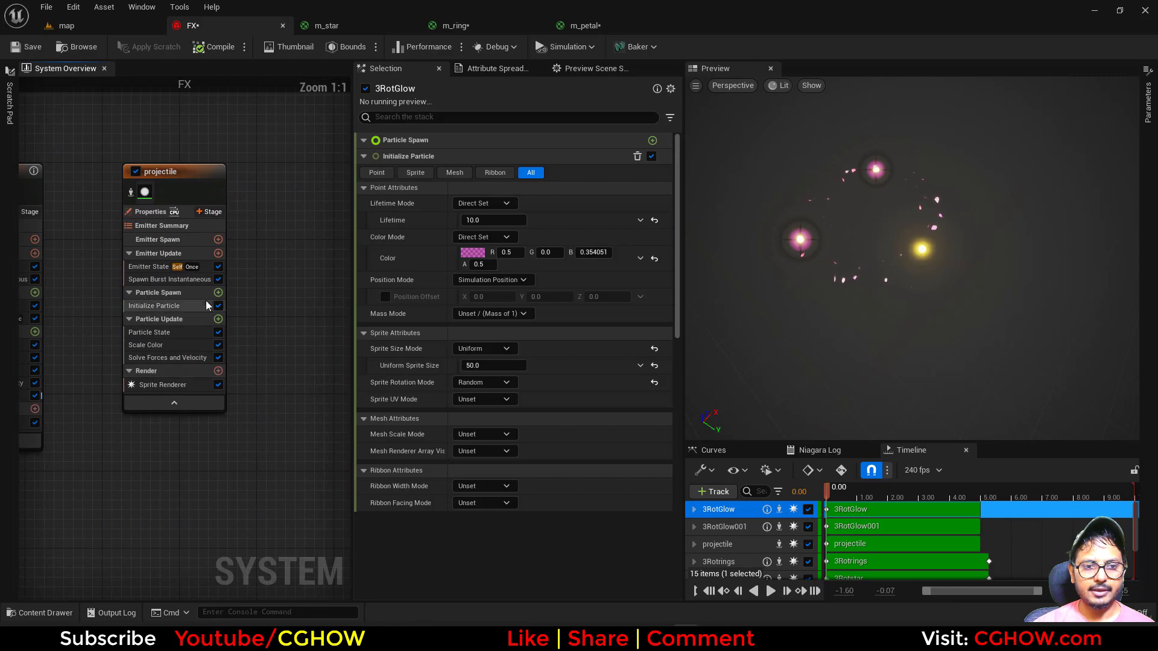
{"action": "left_click", "coordinate": [183, 279]}
{"action": "key", "text": "Delete"}
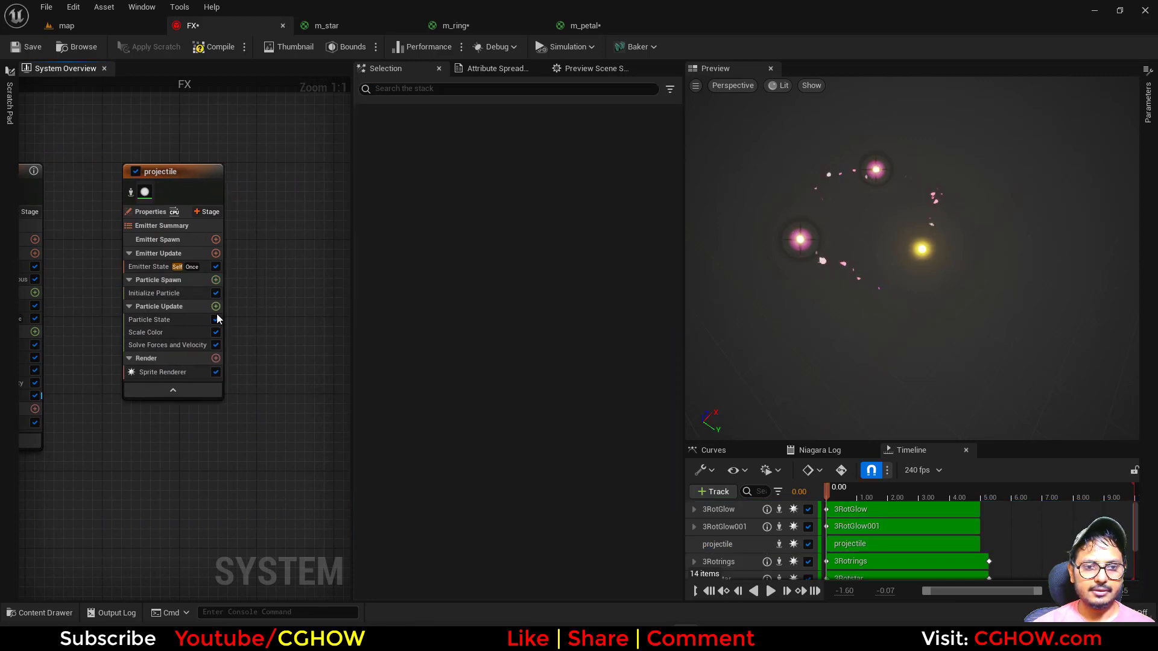
- Add an Event Handler stage to the projectile emitter with 3RotGlow's DeathEvent as its source
{"action": "left_click", "coordinate": [206, 211]}
{"action": "left_click", "coordinate": [233, 265]}
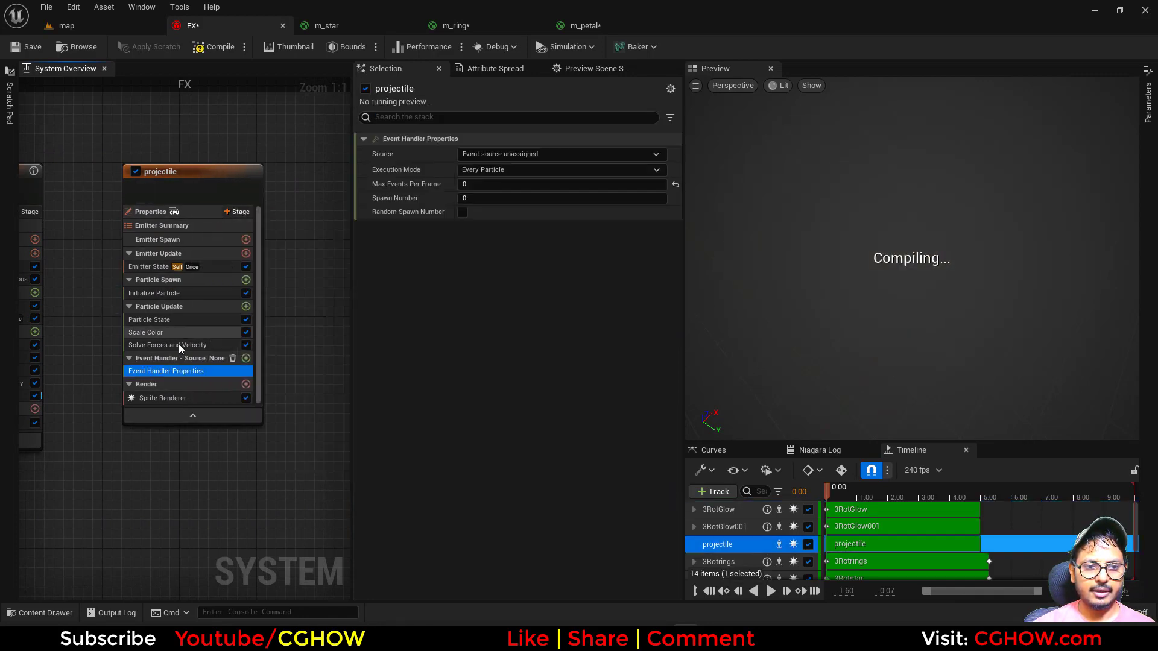
{"action": "left_click", "coordinate": [496, 155]}
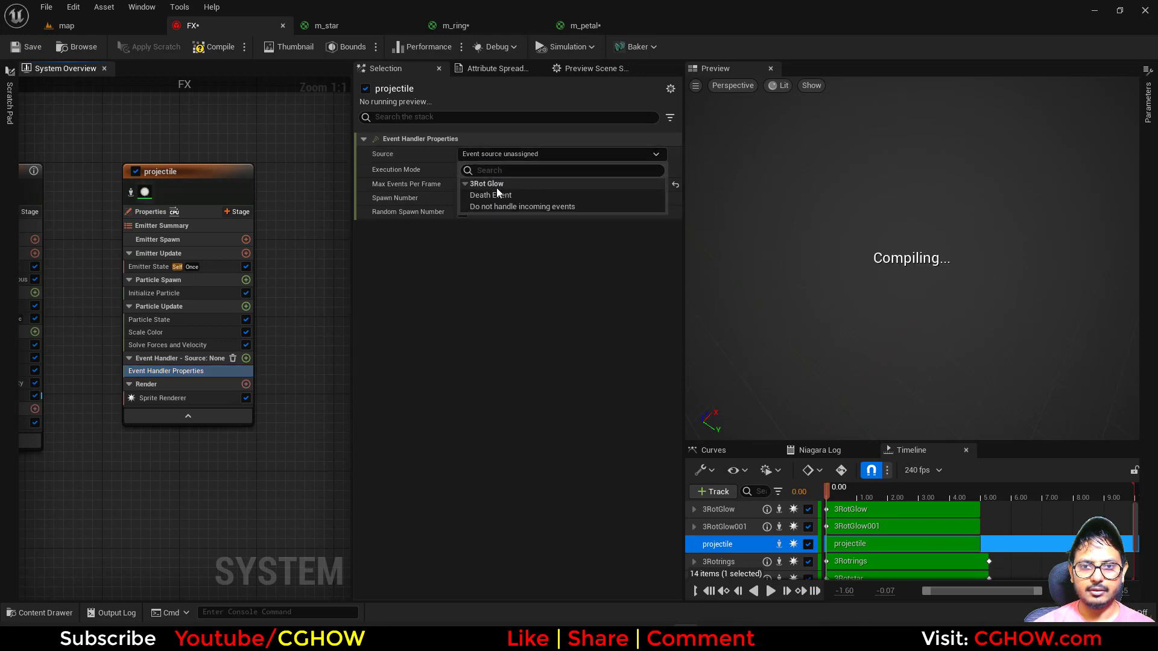
{"action": "left_click", "coordinate": [499, 196]}
- Set the event handler's Execution Mode to Spawned Particles and its Spawn Number to 1
{"action": "left_click", "coordinate": [491, 171]}
{"action": "left_click", "coordinate": [491, 195]}
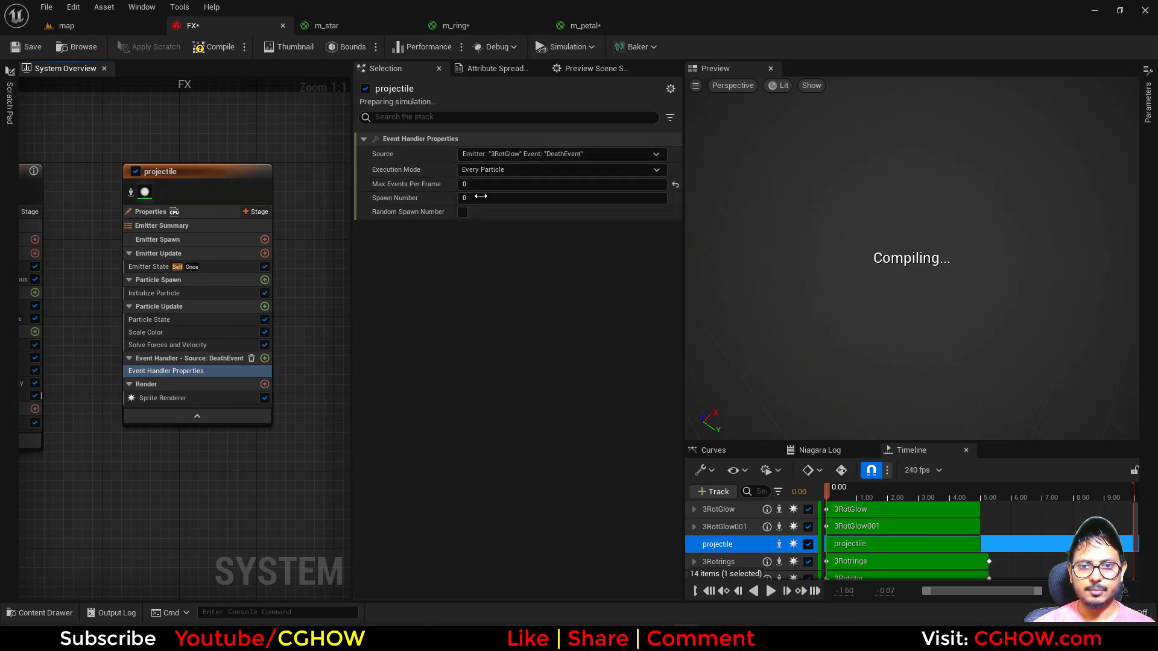
{"action": "left_click", "coordinate": [479, 197]}
{"action": "type", "text": "1"}
{"action": "key", "text": "Return"}
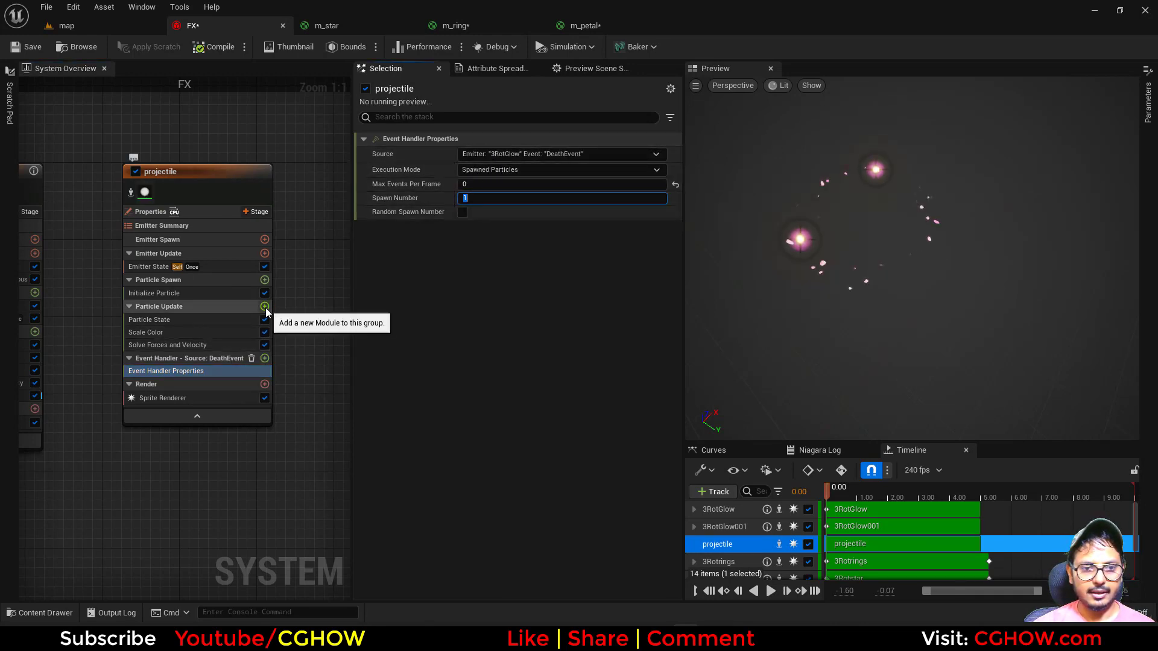
- Add a Receive Death Event module to the projectile's event handler
{"action": "left_click", "coordinate": [265, 360]}
{"action": "type", "text": "rec"}
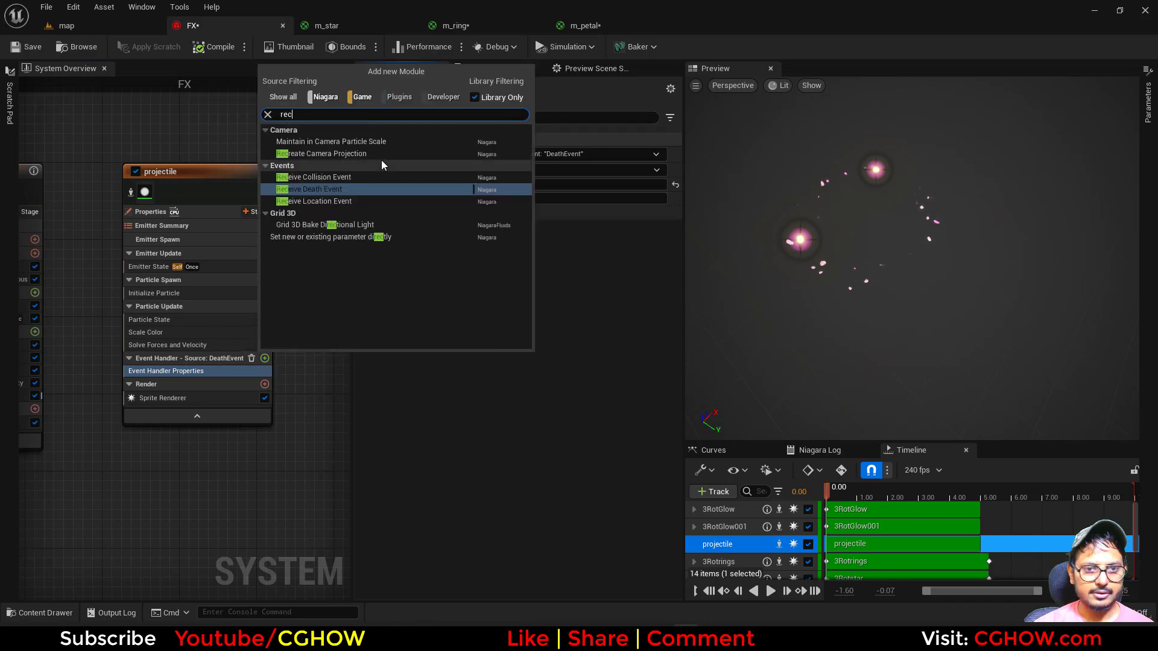
{"action": "left_click", "coordinate": [316, 191]}
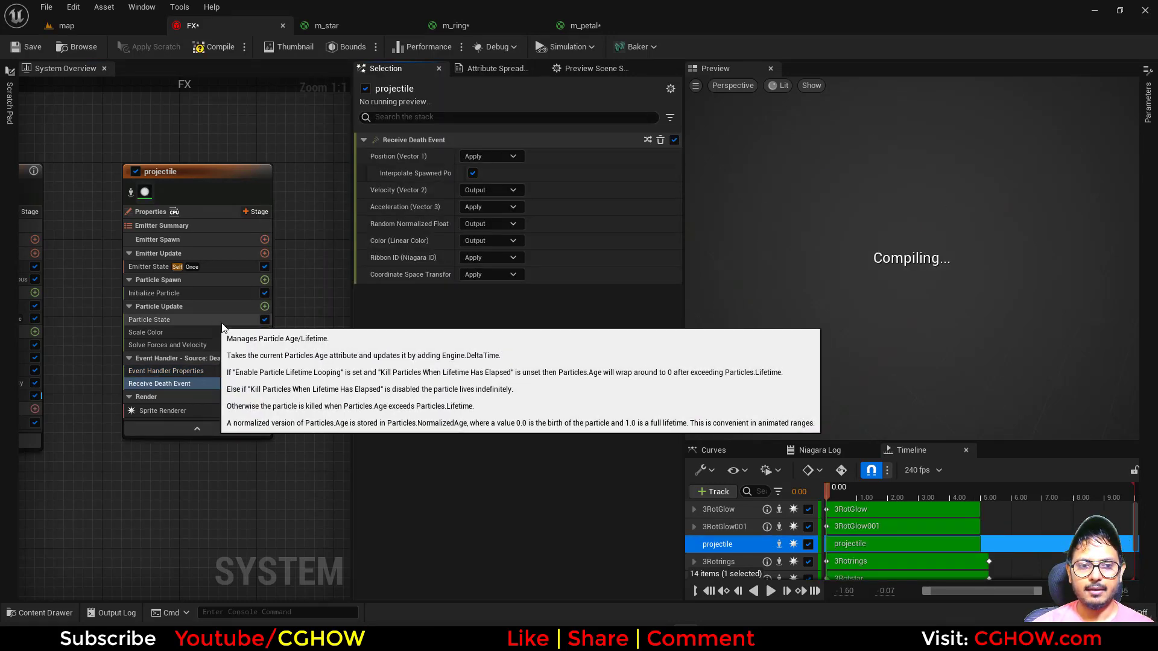
- Add an Add Velocity module to the projectile's Particle Spawn group with a velocity of Y 200 and Z 0
{"action": "left_click", "coordinate": [265, 280]}
{"action": "type", "text": "velo"}
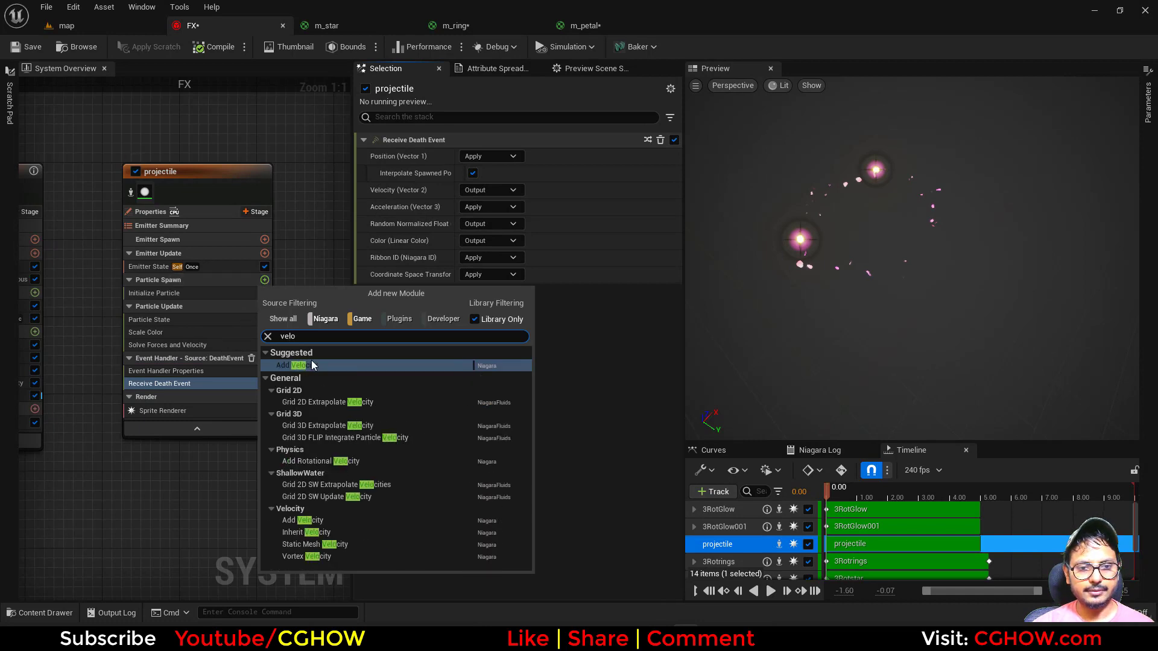
{"action": "left_click", "coordinate": [311, 361]}
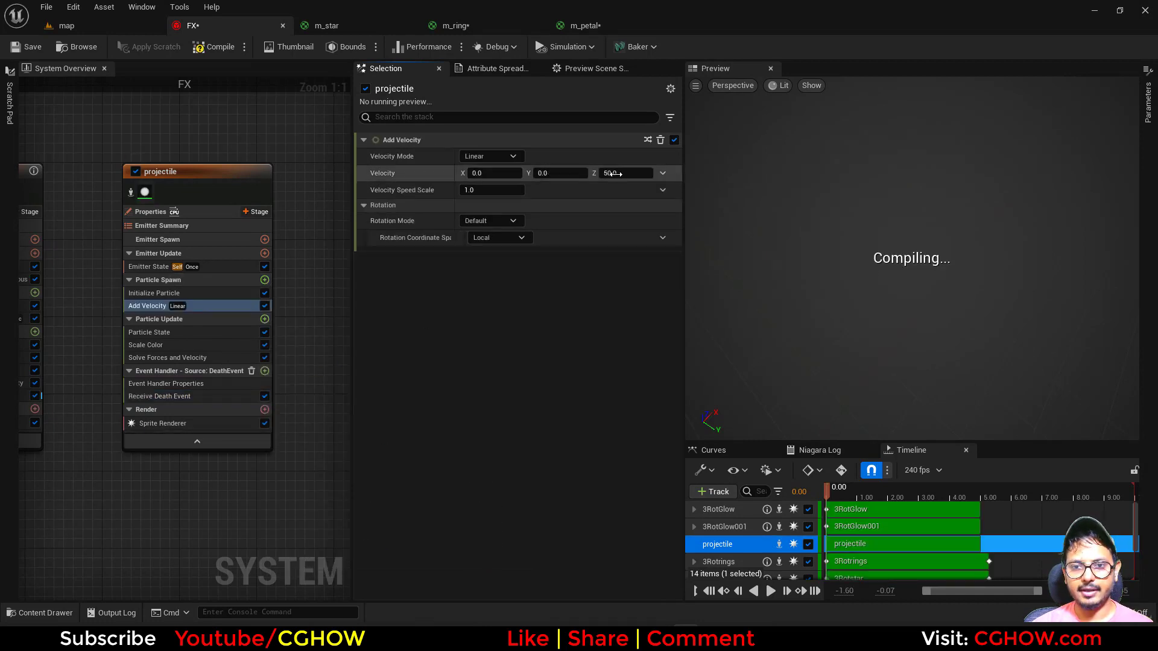
{"action": "left_click", "coordinate": [558, 173]}
{"action": "type", "text": "200"}
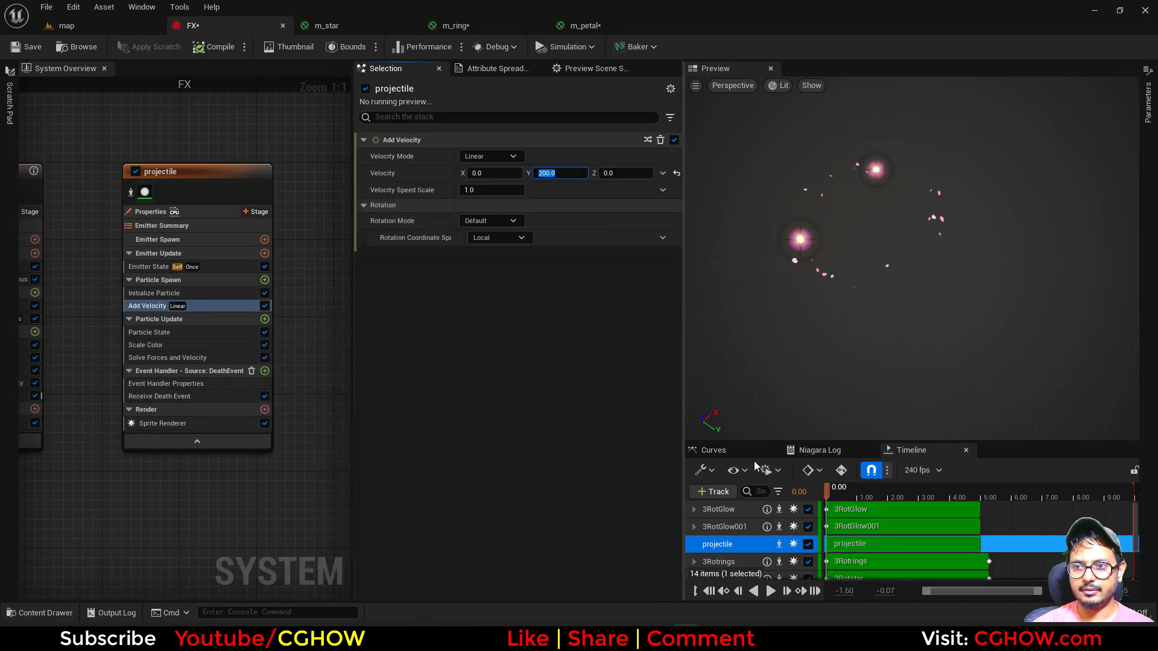
- Play the simulation to check the projectile's spawning, and inspect its Event Handler Properties
{"action": "left_click", "coordinate": [771, 591]}
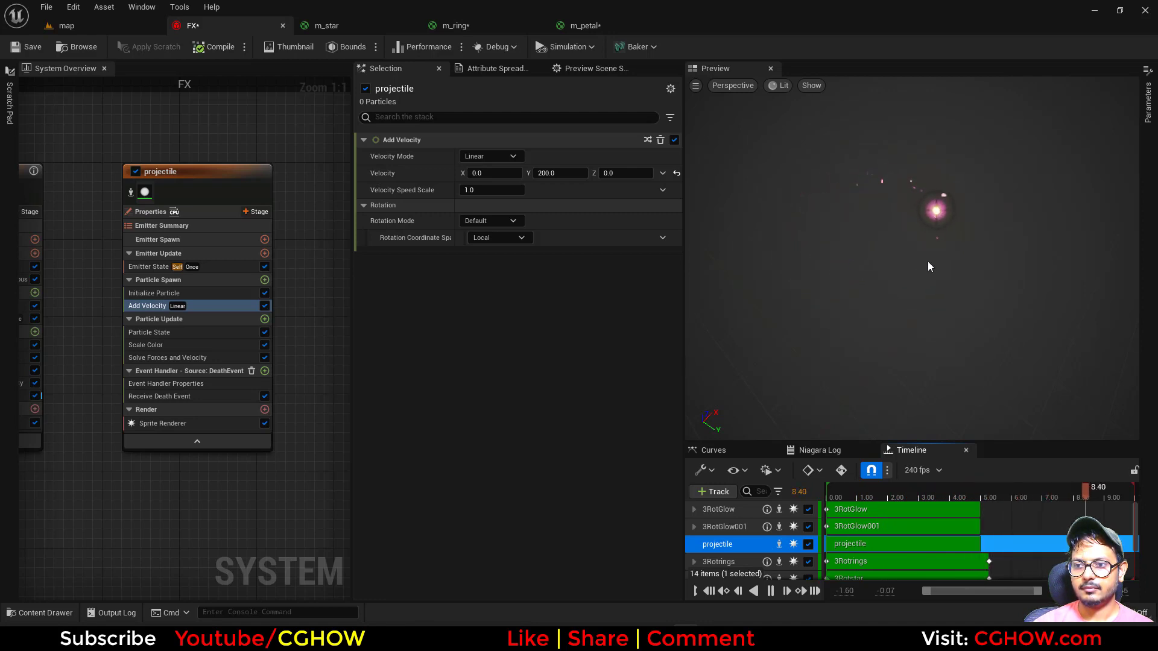
{"action": "left_click", "coordinate": [158, 383]}
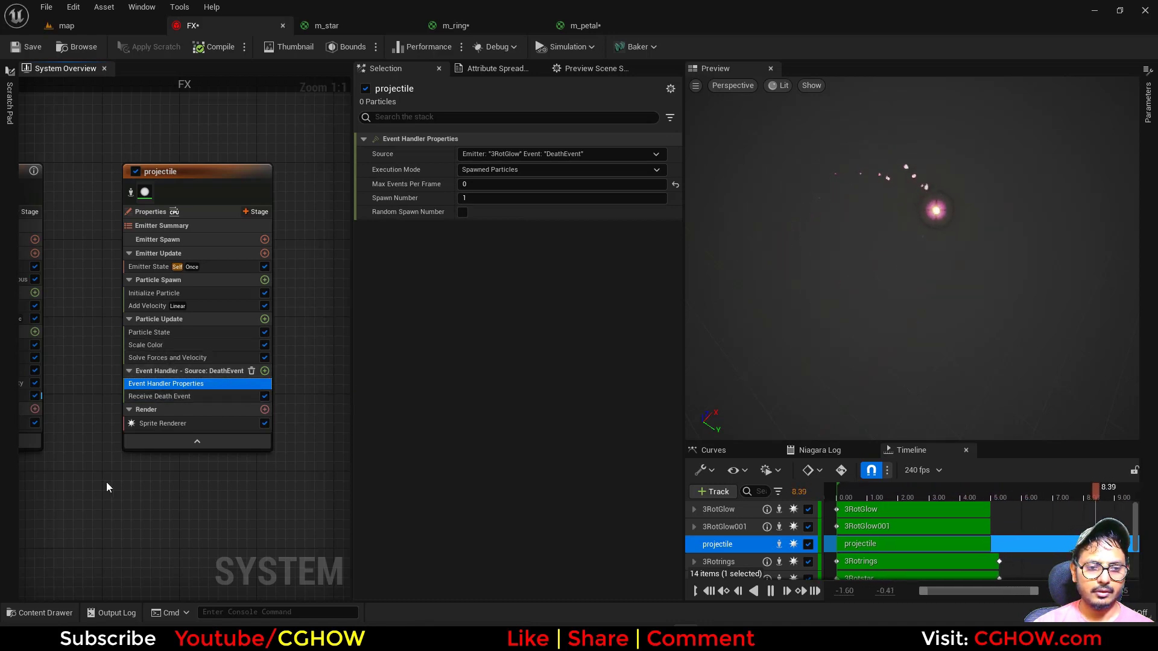
- Disable the projectile's Add Velocity module and open its Initialize Particle settings
{"action": "right_click_drag", "start_coordinate": [106, 483], "coordinate": [191, 479]}
{"action": "left_click", "coordinate": [233, 302]}
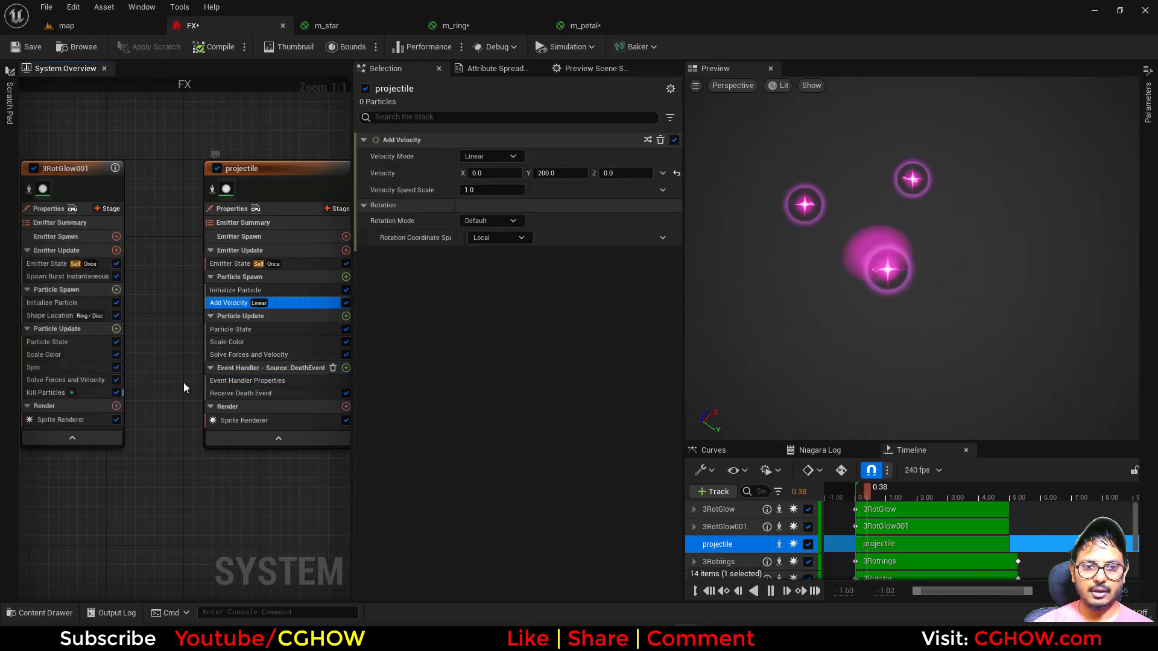
{"action": "right_click_drag", "start_coordinate": [182, 384], "coordinate": [121, 388]}
{"action": "left_click", "coordinate": [284, 307]}
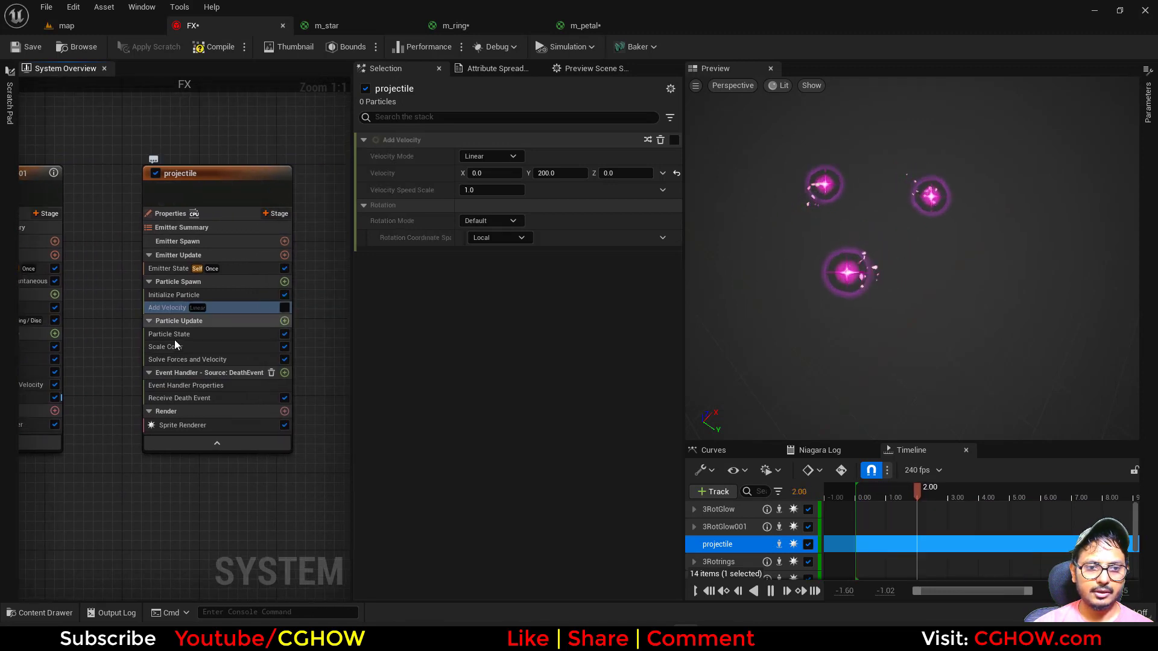
{"action": "left_click", "coordinate": [175, 336]}
{"action": "left_click", "coordinate": [153, 295]}
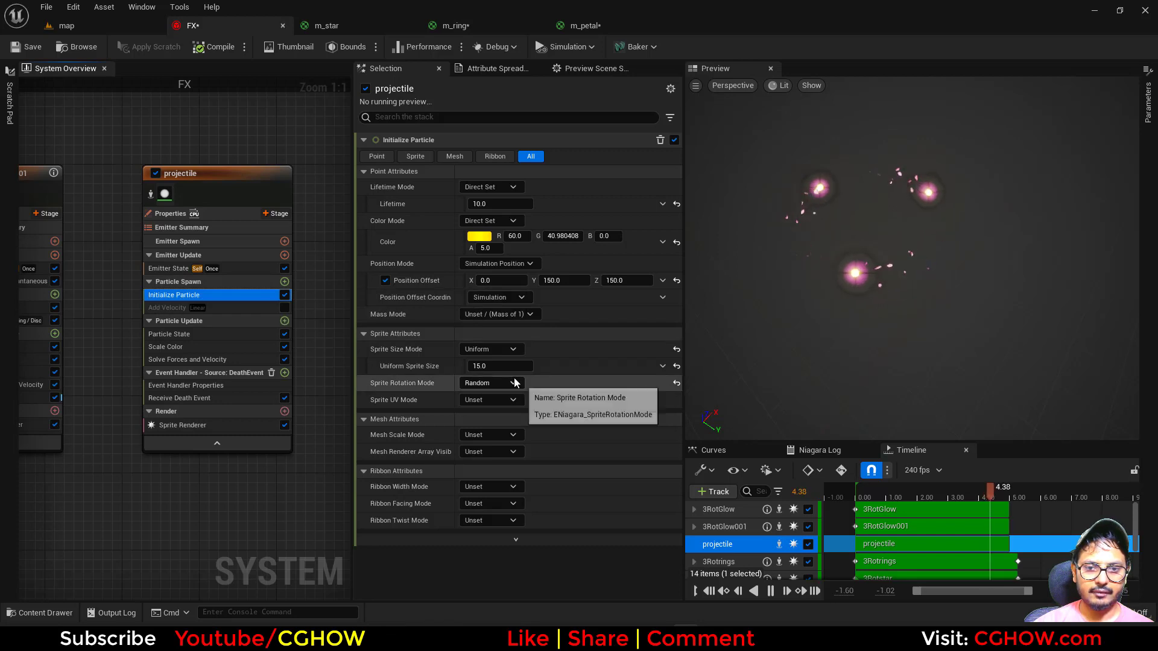
- Set the projectile's uniform sprite size to 100 and disable its Scale Color module
{"action": "left_click", "coordinate": [499, 369]}
{"action": "type", "text": "100"}
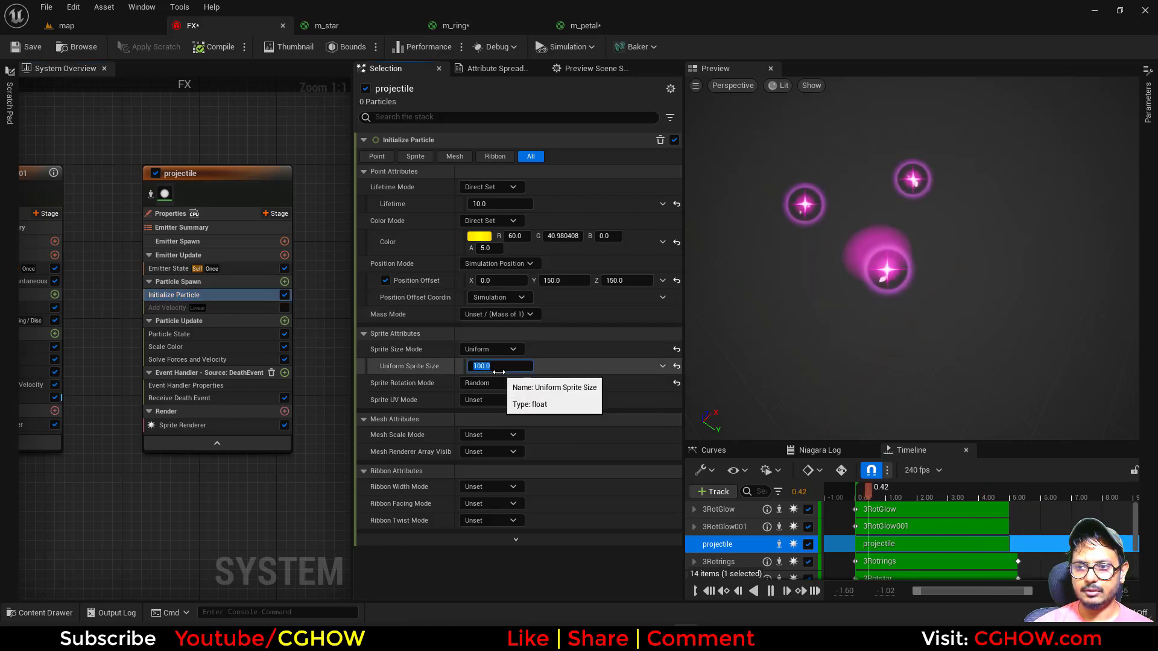
{"action": "left_click", "coordinate": [183, 348]}
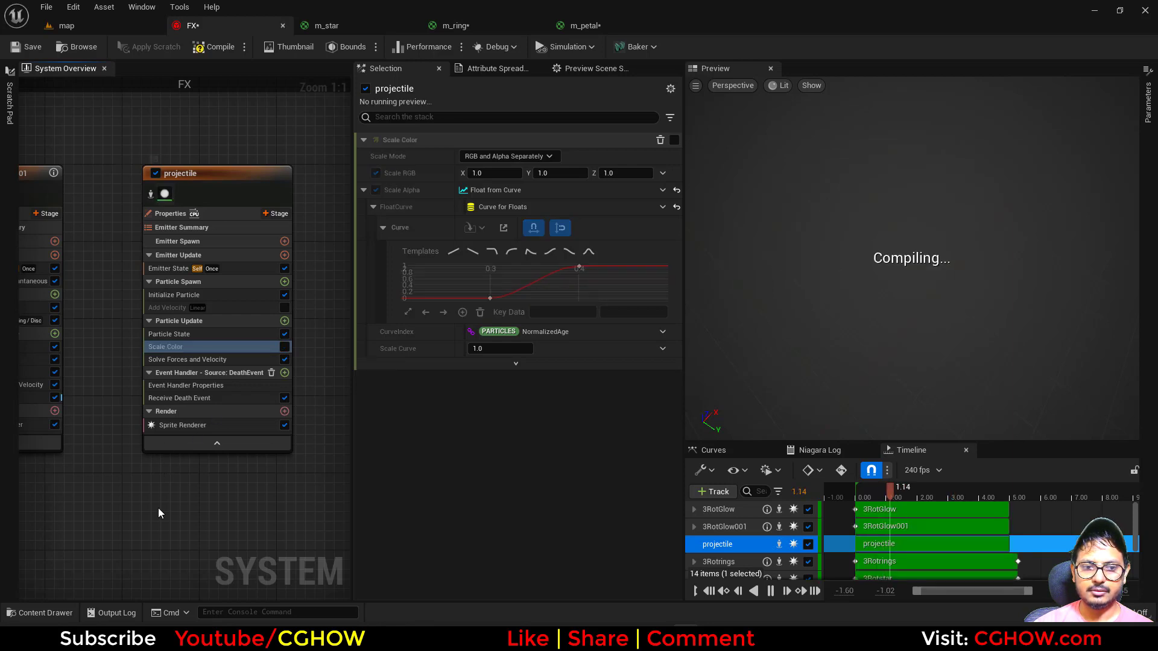
- Move the Generate Death Event module below Kill Particles in the 3RotGlow emitter's Particle Update group
{"action": "right_click_drag", "start_coordinate": [158, 494], "coordinate": [348, 481]}
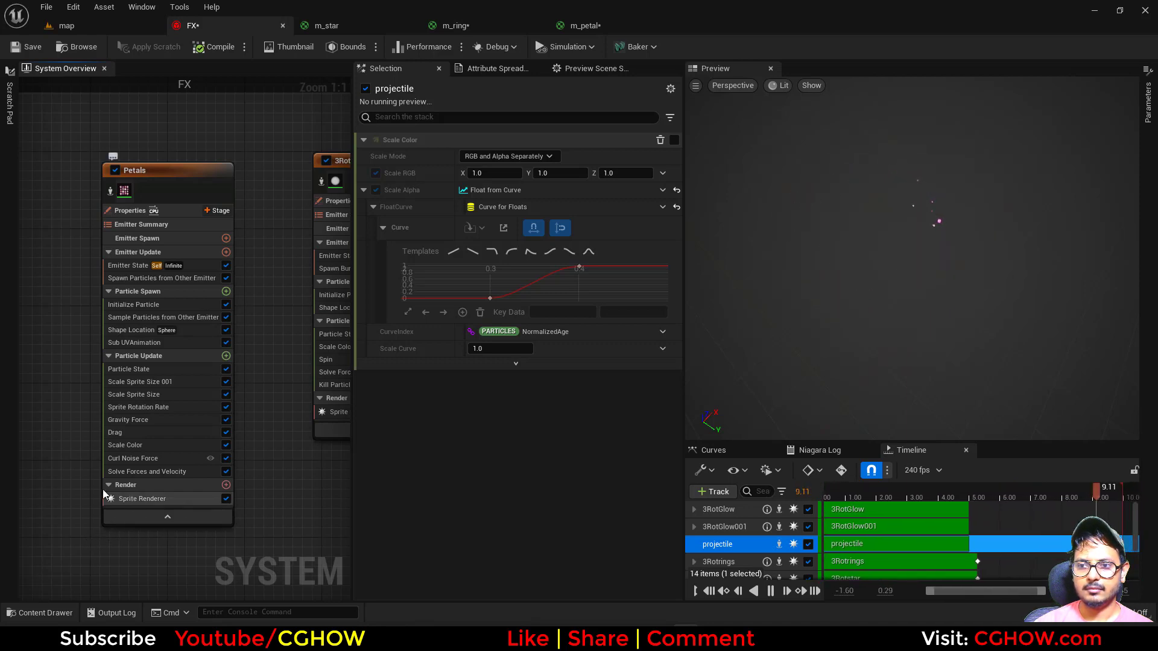
{"action": "right_click_drag", "start_coordinate": [48, 506], "coordinate": [259, 503]}
{"action": "right_click_drag", "start_coordinate": [104, 502], "coordinate": [270, 503]}
{"action": "right_click_drag", "start_coordinate": [147, 504], "coordinate": [213, 507]}
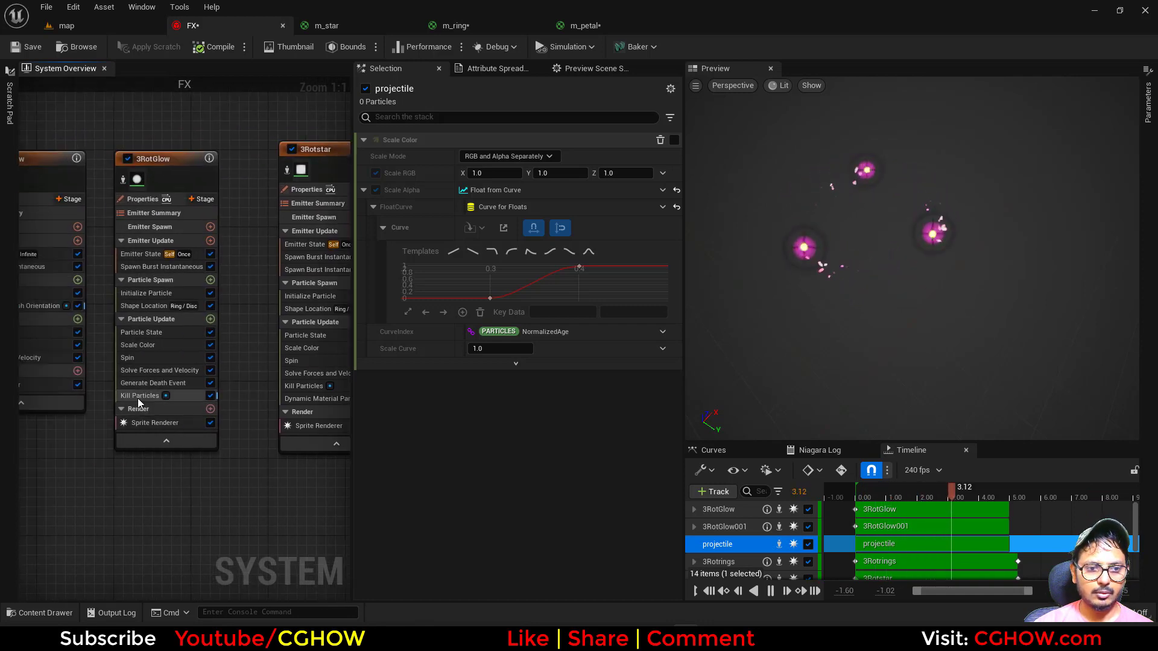
{"action": "left_click_drag", "start_coordinate": [140, 386], "coordinate": [140, 403]}
- Reset the Loop Behavior in the 3RotGlow001 emitter's Emitter State to Infinite
{"action": "right_click", "coordinate": [49, 508]}
{"action": "right_click_drag", "start_coordinate": [240, 514], "coordinate": [47, 498]}
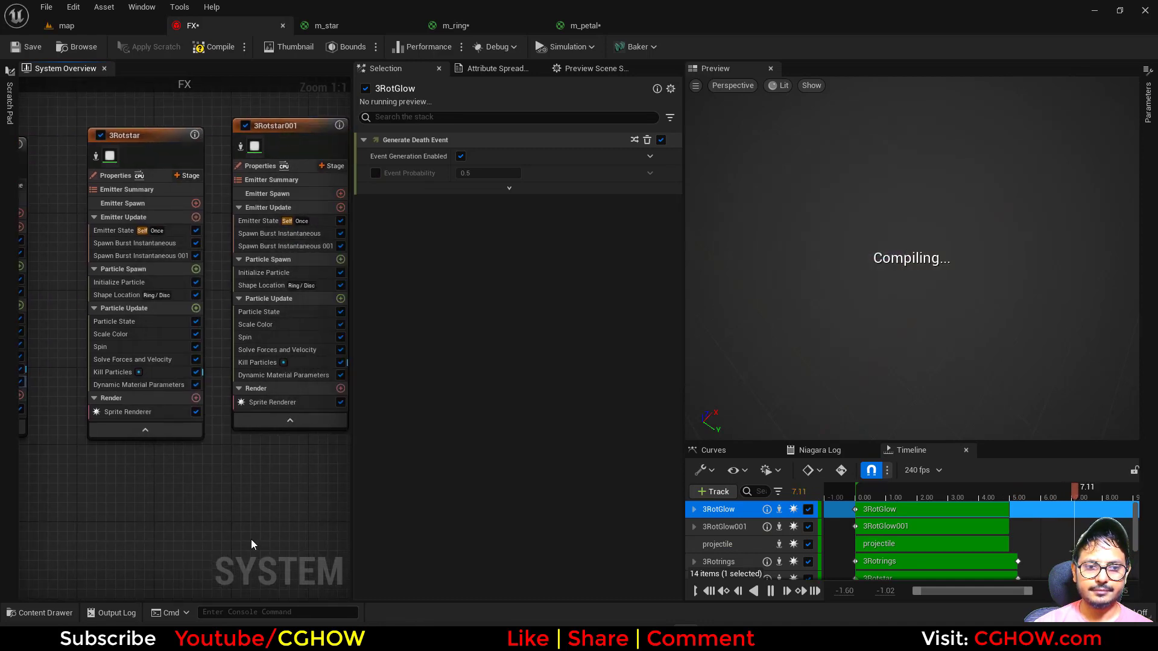
{"action": "mouse_move", "coordinate": [284, 536]}
{"action": "right_mouse_down"}
{"action": "mouse_move", "coordinate": [24, 532]}
{"action": "mouse_move", "coordinate": [132, 520]}
{"action": "right_mouse_up"}
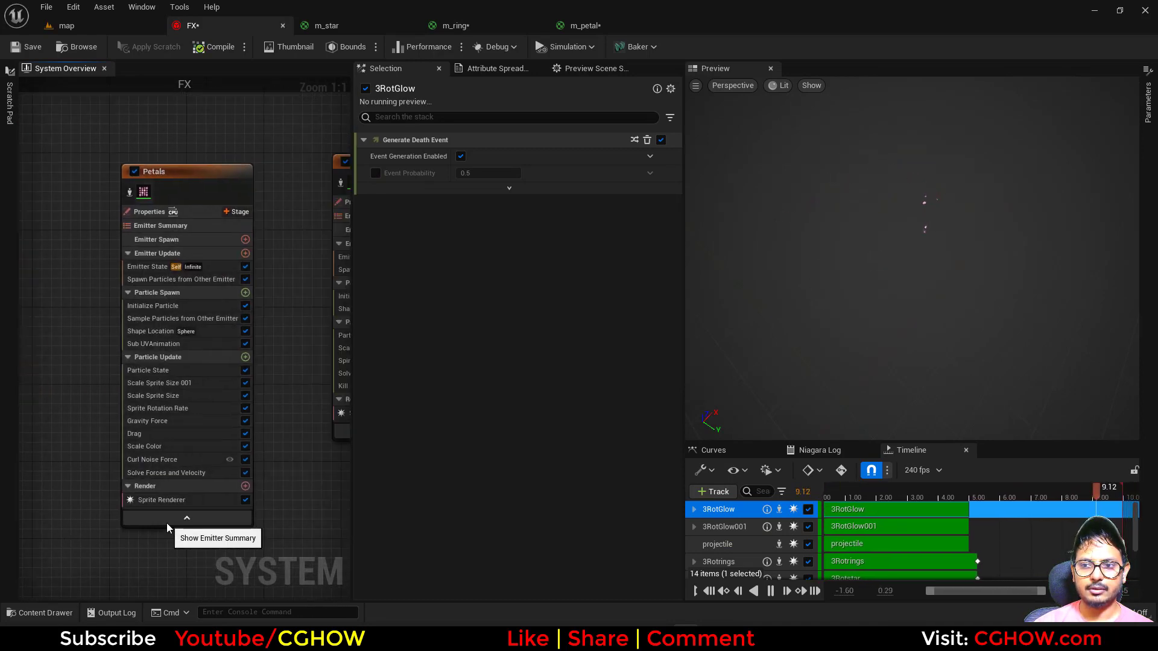
{"action": "right_click_drag", "start_coordinate": [262, 526], "coordinate": [178, 528]}
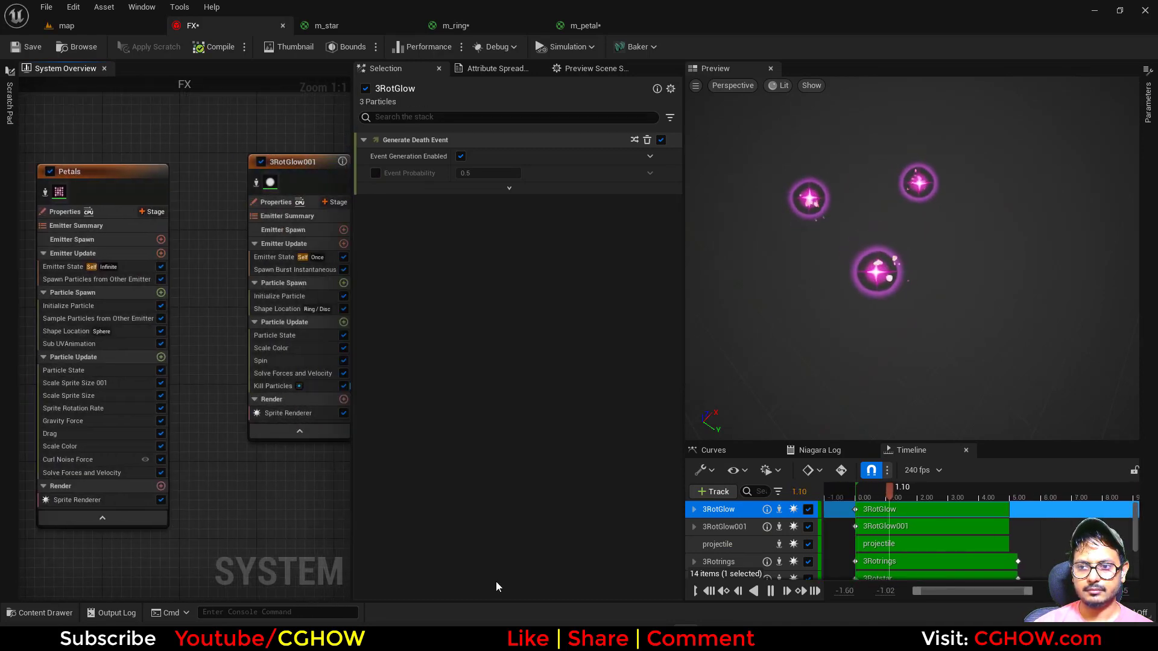
{"action": "right_click_drag", "start_coordinate": [274, 472], "coordinate": [203, 471]}
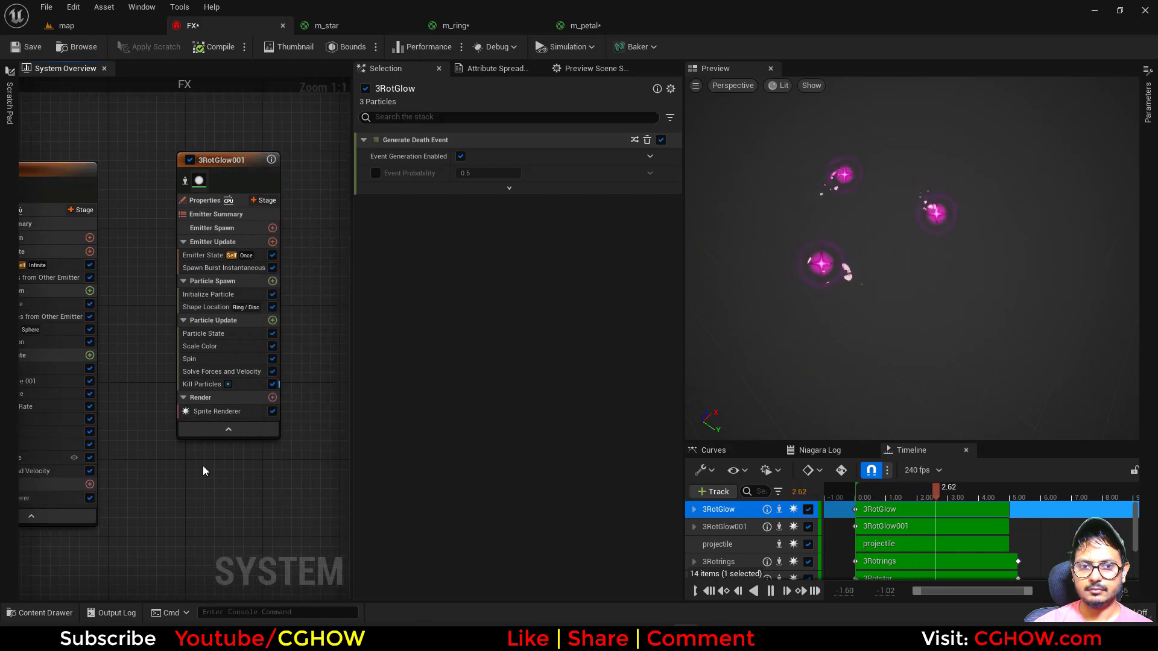
{"action": "left_click", "coordinate": [201, 258]}
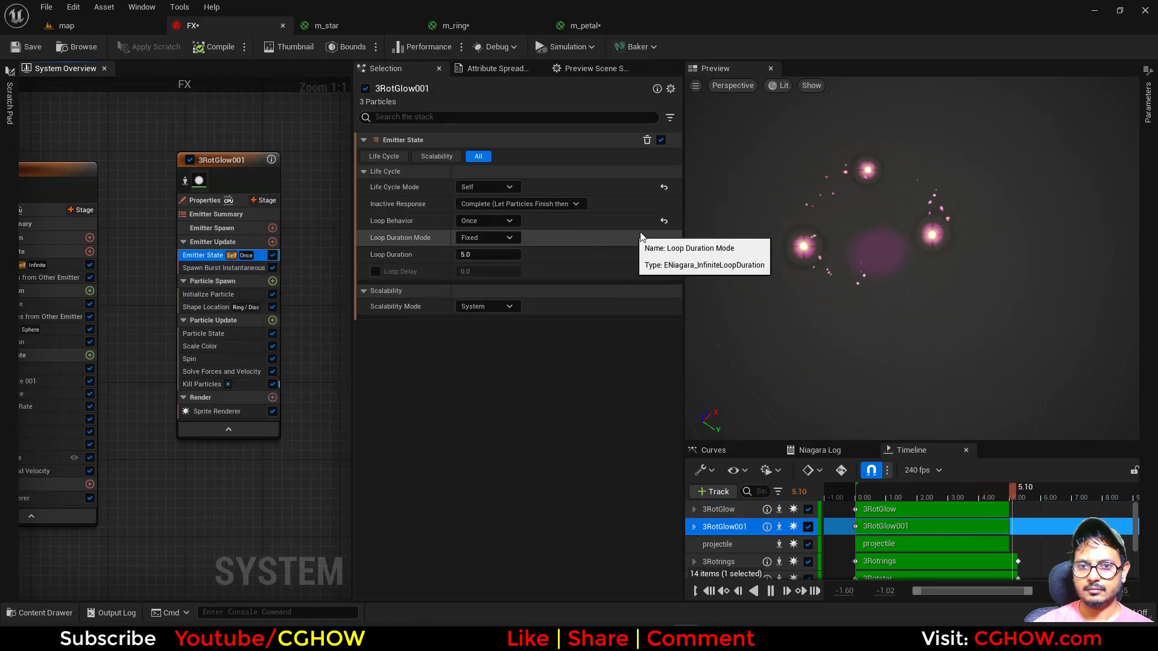
{"action": "left_click", "coordinate": [664, 221]}
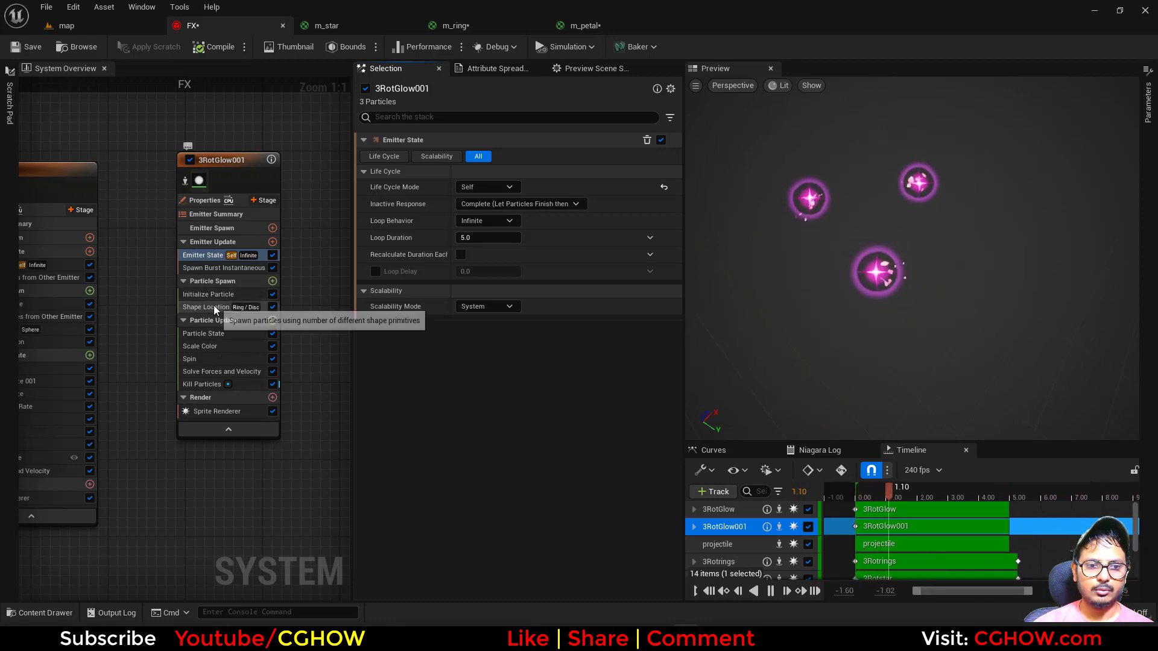
- Try deleting the Spin module from the 3RotGlow001 emitter's Particle Update group
{"action": "left_click", "coordinate": [203, 361]}
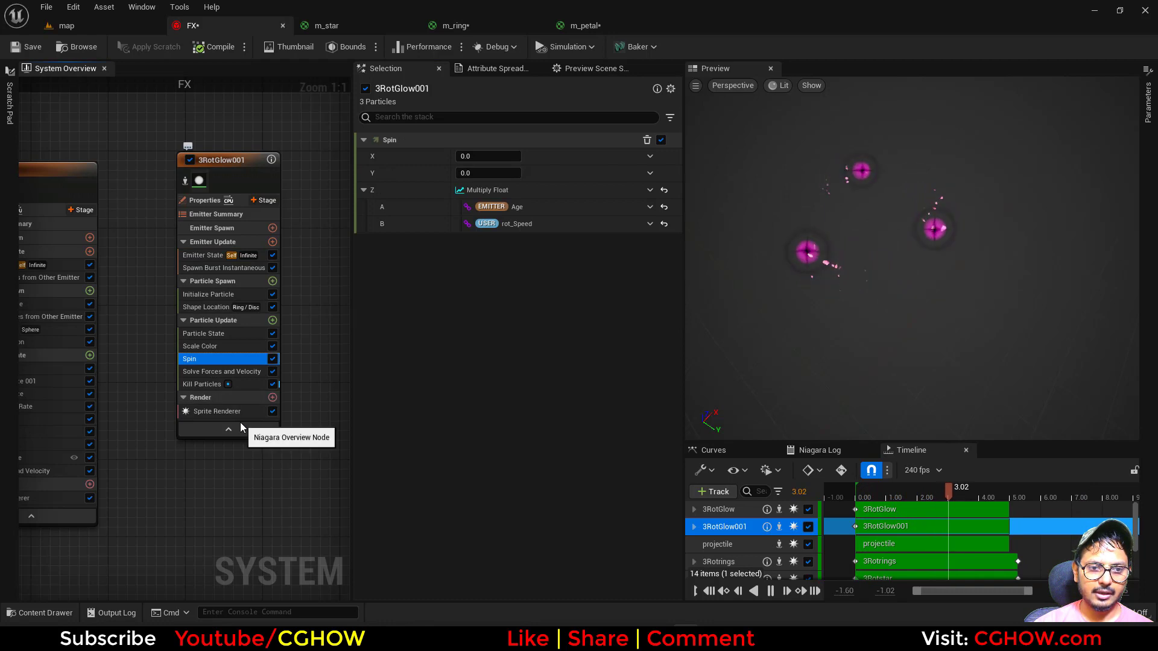
{"action": "key", "text": "Delete"}
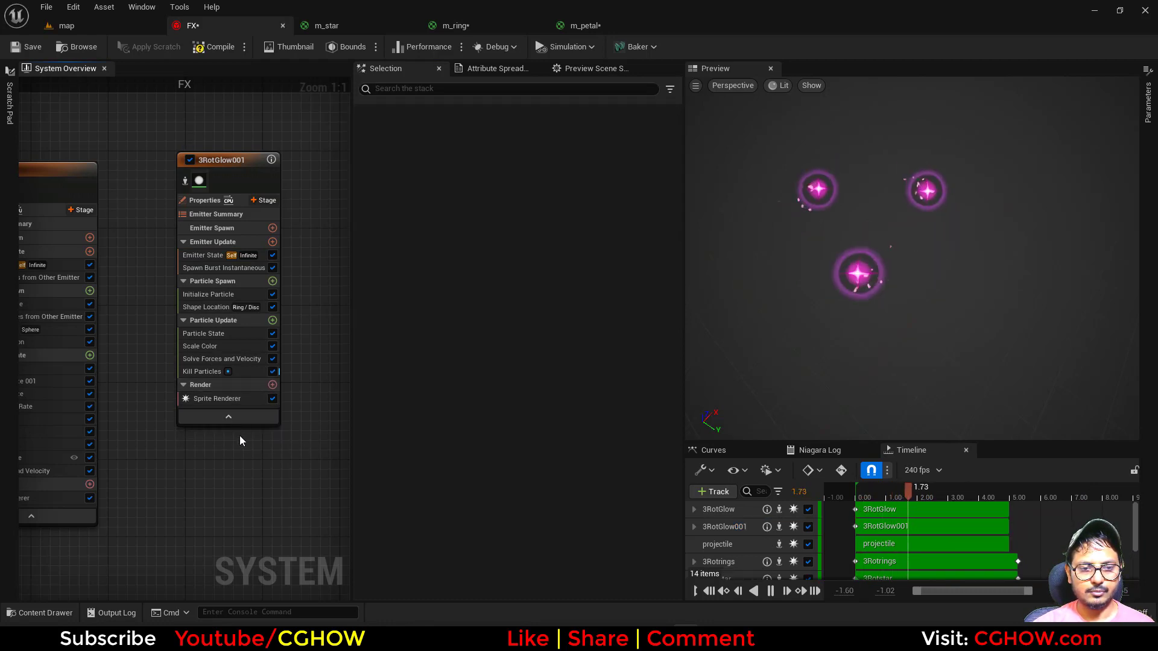
- Add a Spawn Burst Instantaneous module to the projectile's Emitter Update group to test its sprite
{"action": "scroll", "coordinate": [251, 483], "scroll_direction": "down", "scroll_amount": 4}
{"action": "right_click_drag", "start_coordinate": [252, 490], "coordinate": [347, 431]}
{"action": "scroll", "coordinate": [220, 367], "scroll_direction": "up", "scroll_amount": 2}
{"action": "scroll", "coordinate": [221, 366], "scroll_direction": "up", "scroll_amount": 3}
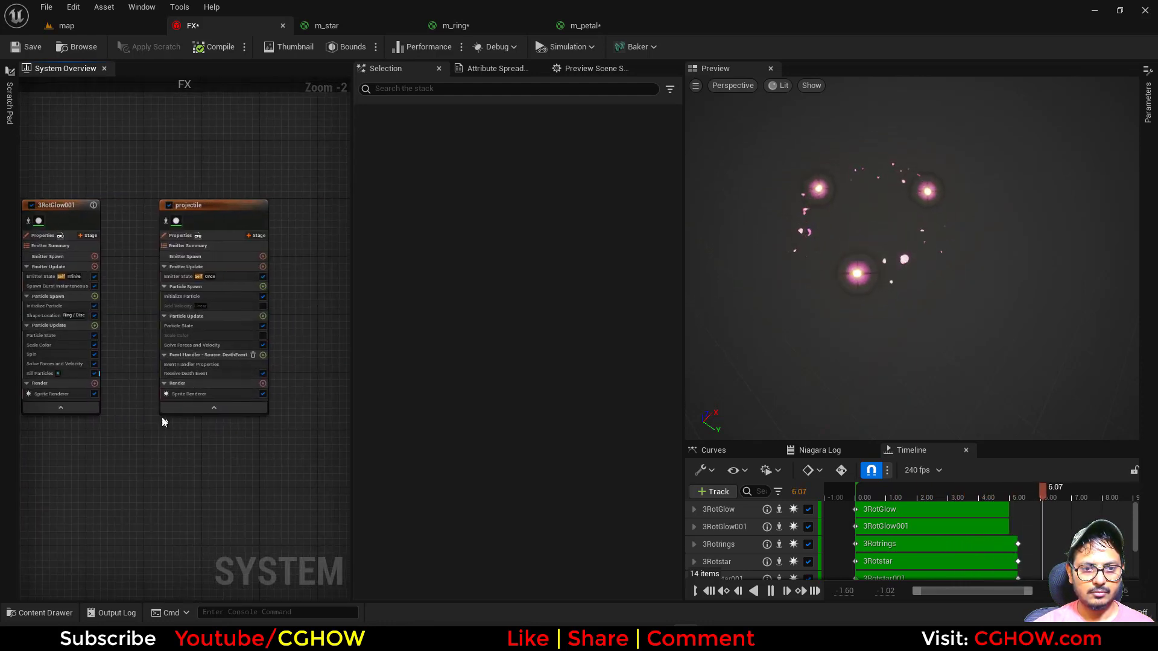
{"action": "right_click_drag", "start_coordinate": [165, 450], "coordinate": [142, 479]}
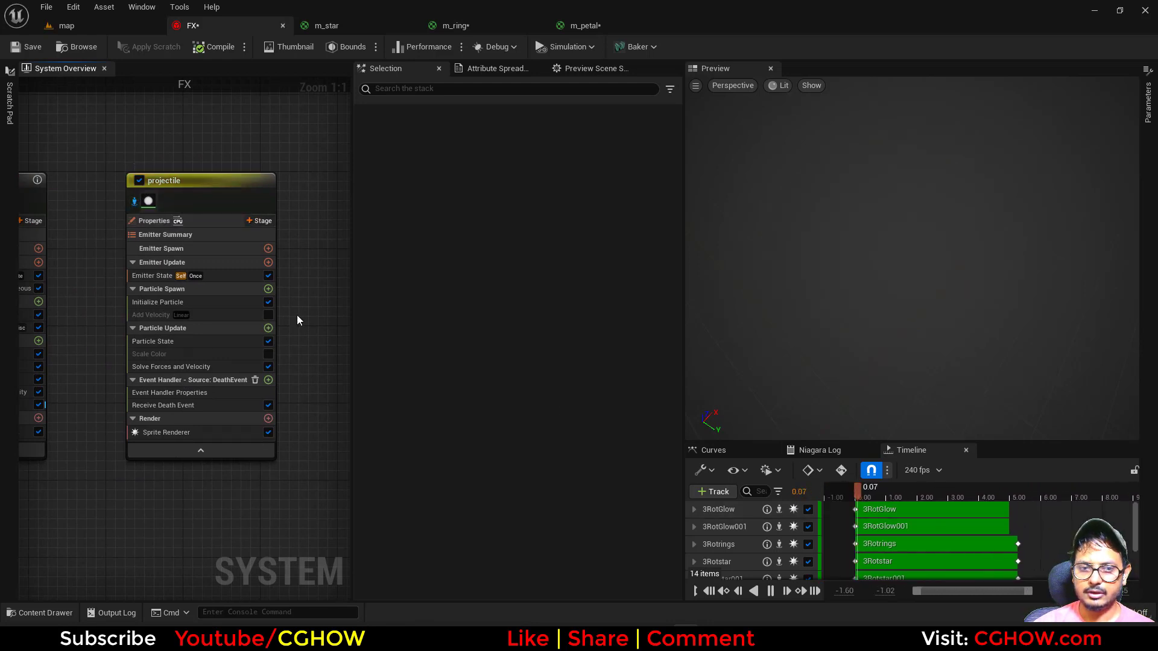
{"action": "left_click", "coordinate": [268, 263]}
{"action": "left_click", "coordinate": [322, 360]}
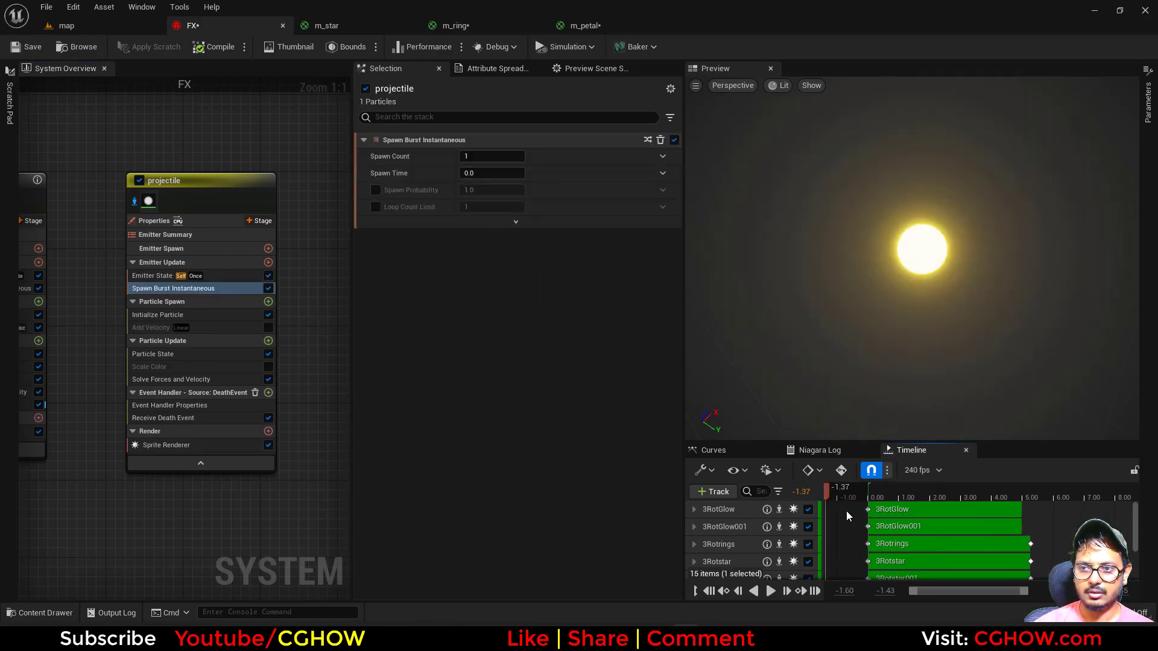
- Disable the projectile's Spawn Burst Instantaneous module and open its Event Handler Properties
{"action": "left_click", "coordinate": [268, 288]}
{"action": "left_click", "coordinate": [181, 405]}
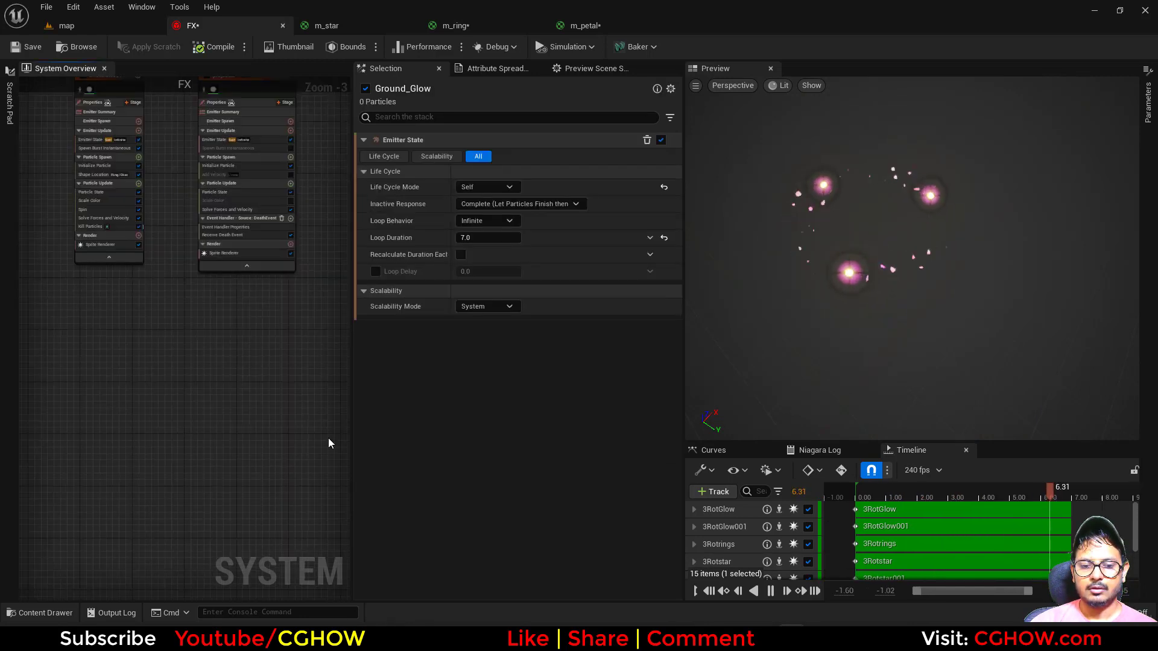
- Enable the projectile's Add Velocity module and open its Y velocity value for editing
{"action": "right_click_drag", "start_coordinate": [328, 440], "coordinate": [150, 443]}
{"action": "right_click_drag", "start_coordinate": [290, 430], "coordinate": [344, 513]}
{"action": "right_click_drag", "start_coordinate": [166, 445], "coordinate": [188, 530]}
{"action": "scroll", "coordinate": [293, 439], "scroll_direction": "up", "scroll_amount": 3}
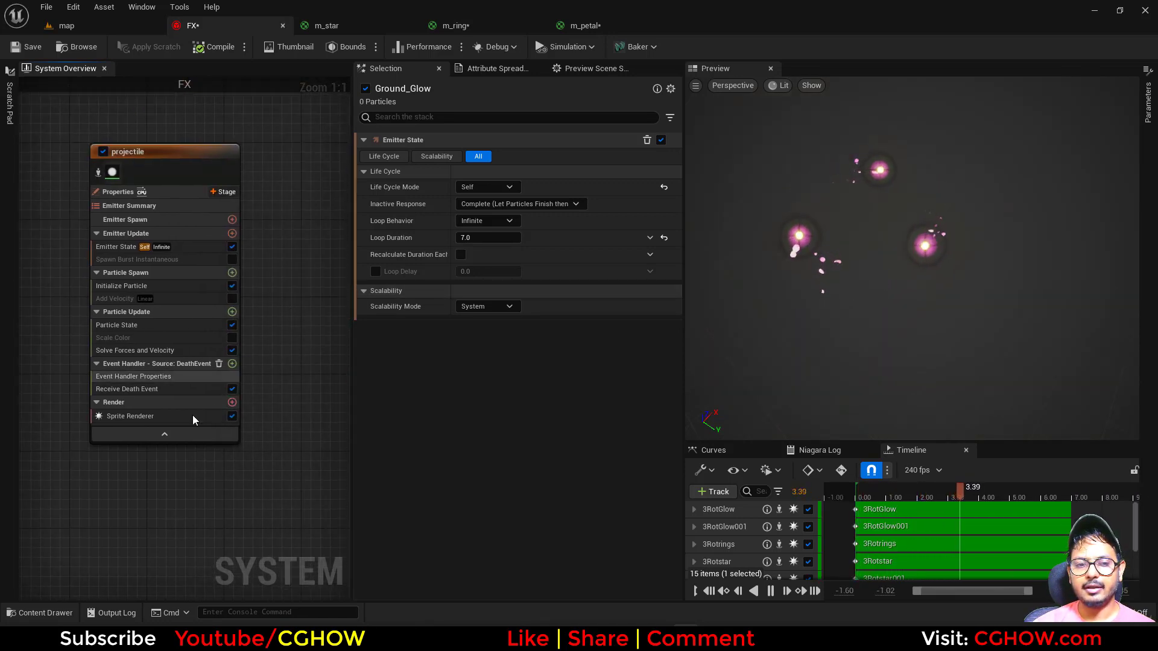
{"action": "right_click_drag", "start_coordinate": [194, 467], "coordinate": [271, 468]}
{"action": "right_click_drag", "start_coordinate": [323, 424], "coordinate": [296, 436]}
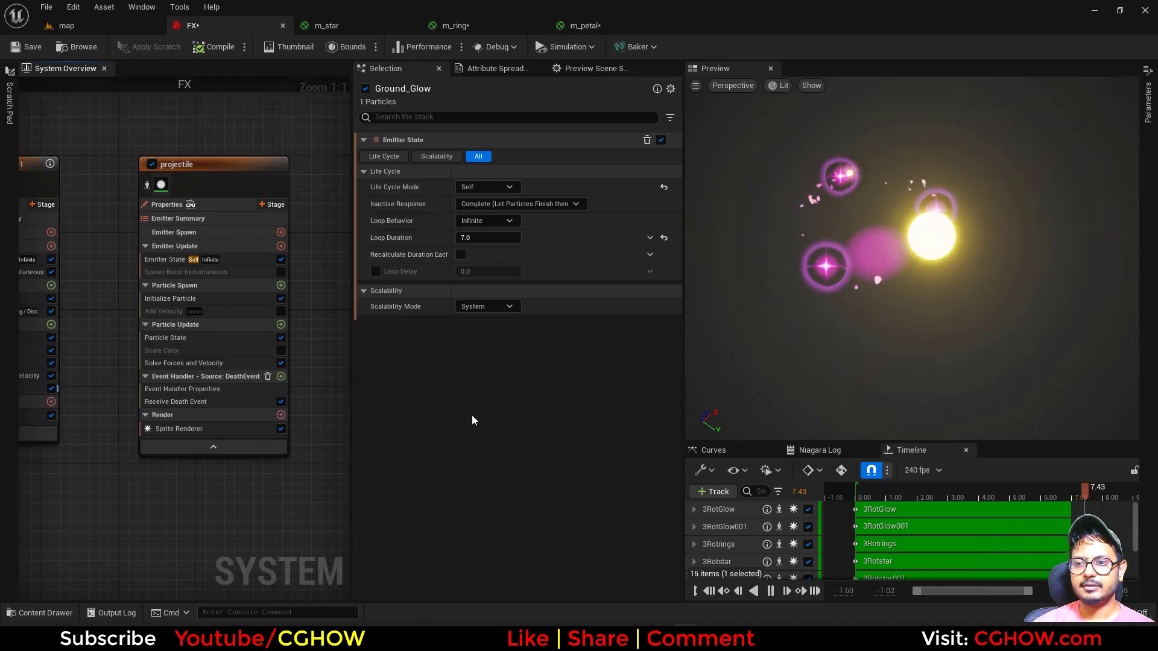
{"action": "right_click_drag", "start_coordinate": [210, 517], "coordinate": [155, 506]}
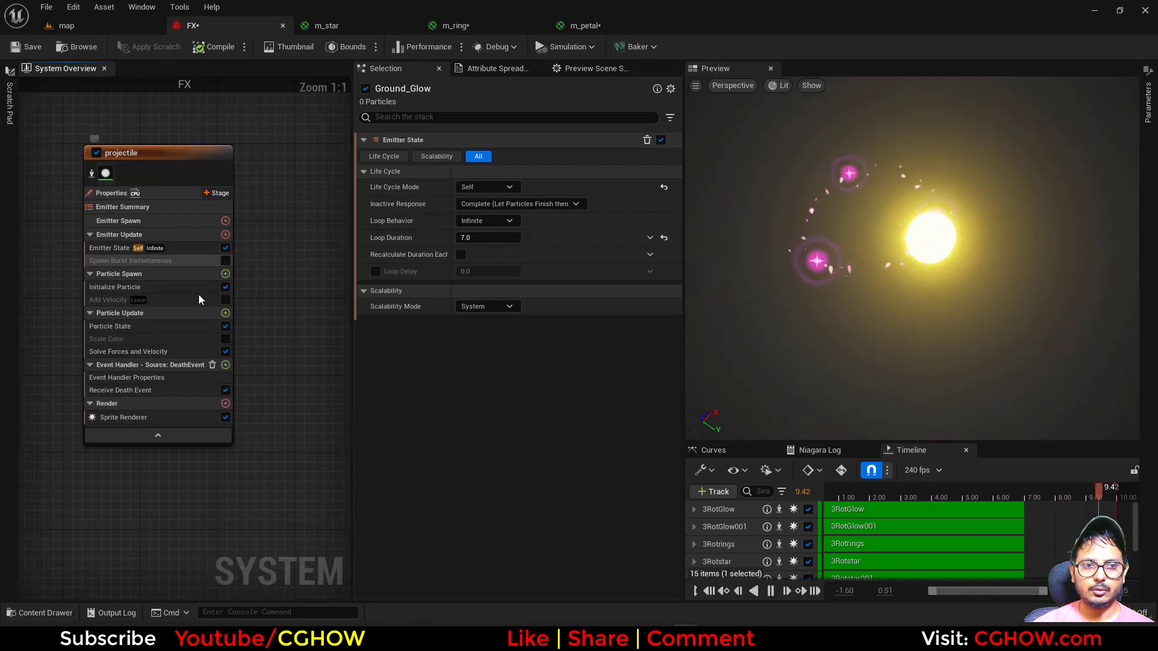
{"action": "left_click", "coordinate": [225, 300]}
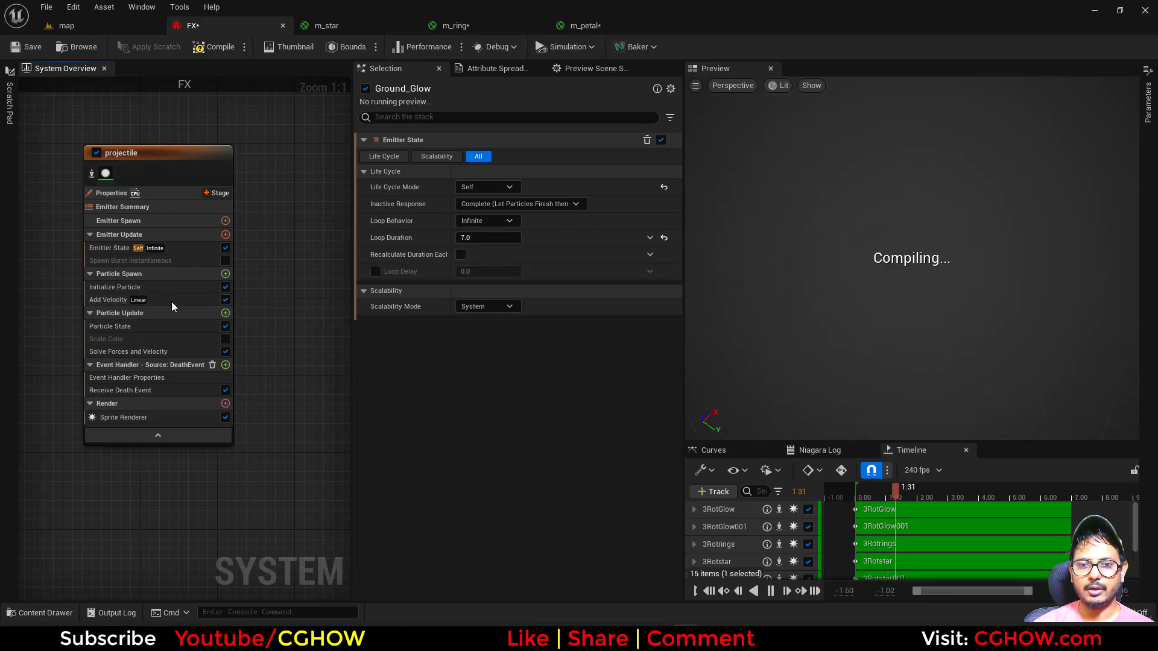
{"action": "left_click", "coordinate": [172, 302]}
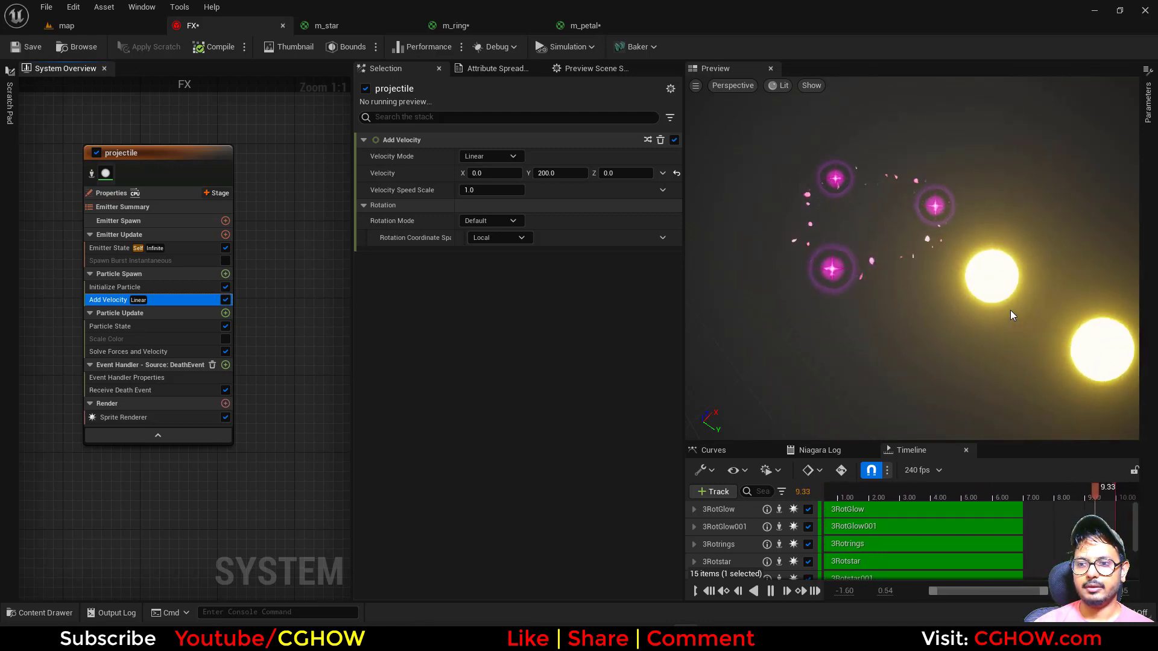
{"action": "left_click", "coordinate": [558, 174]}
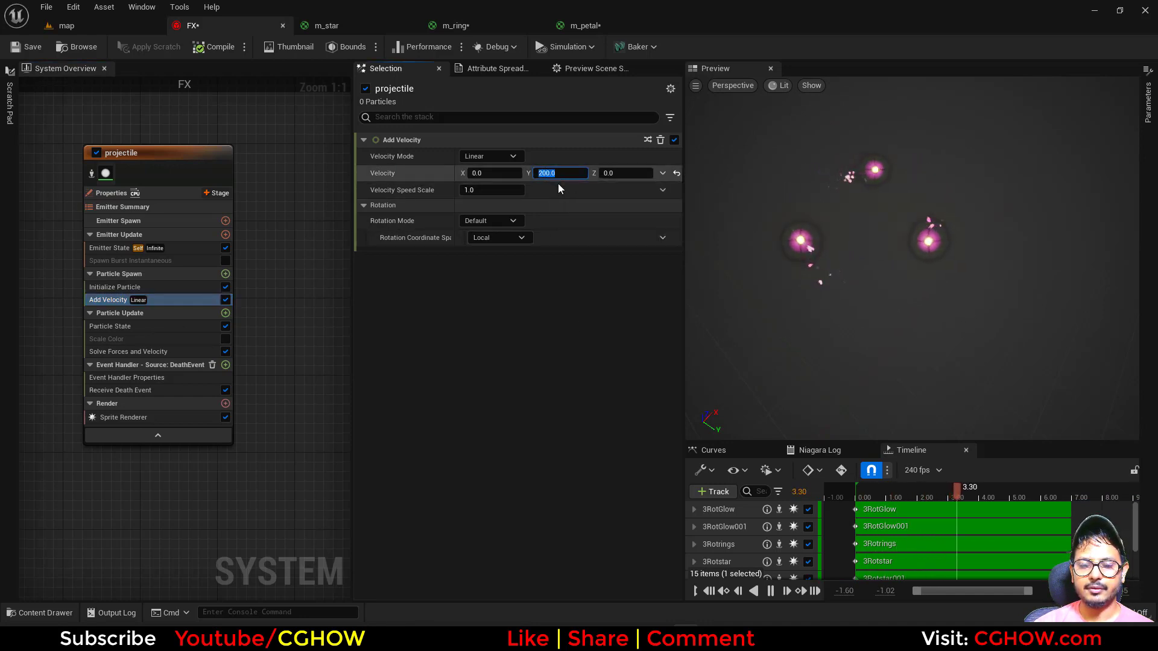
- Set the projectile's uniform sprite size to 20 and its Sprite Renderer alignment to Velocity Aligned
{"action": "left_click", "coordinate": [120, 288]}
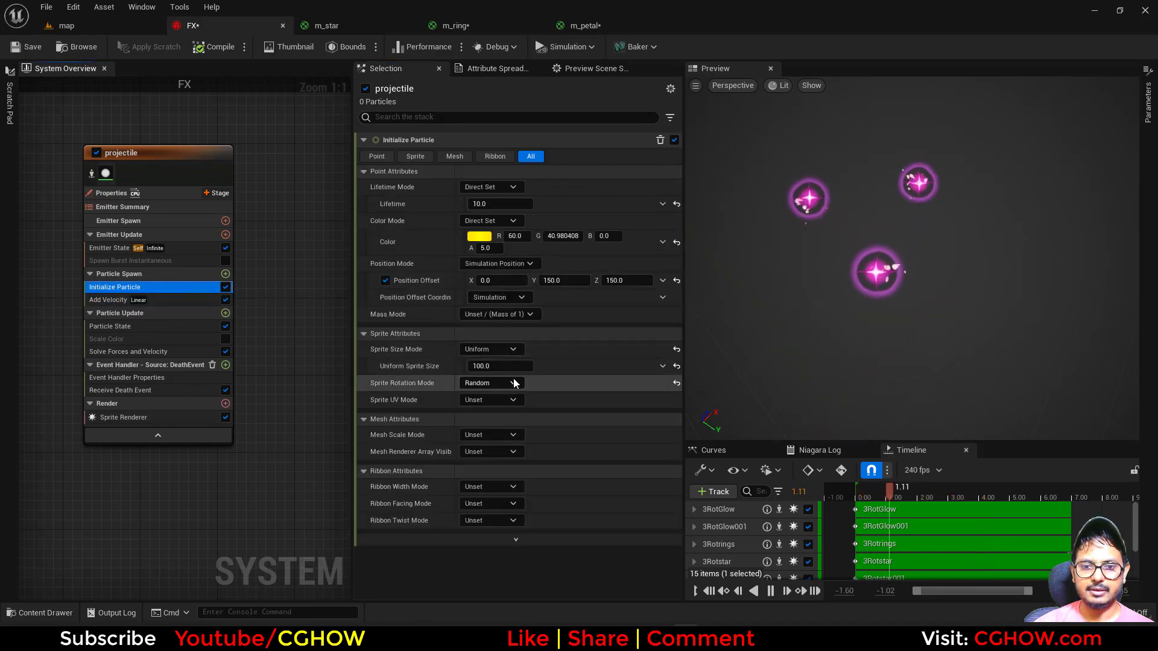
{"action": "type", "text": "20"}
{"action": "key", "text": "Return"}
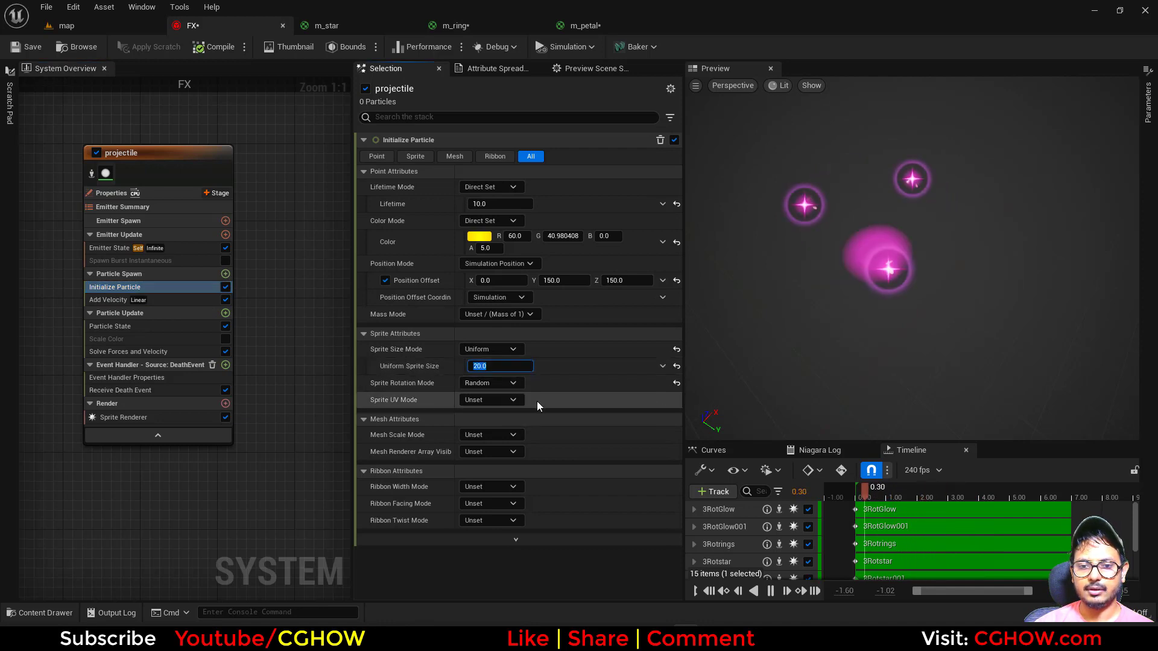
{"action": "left_click", "coordinate": [124, 416]}
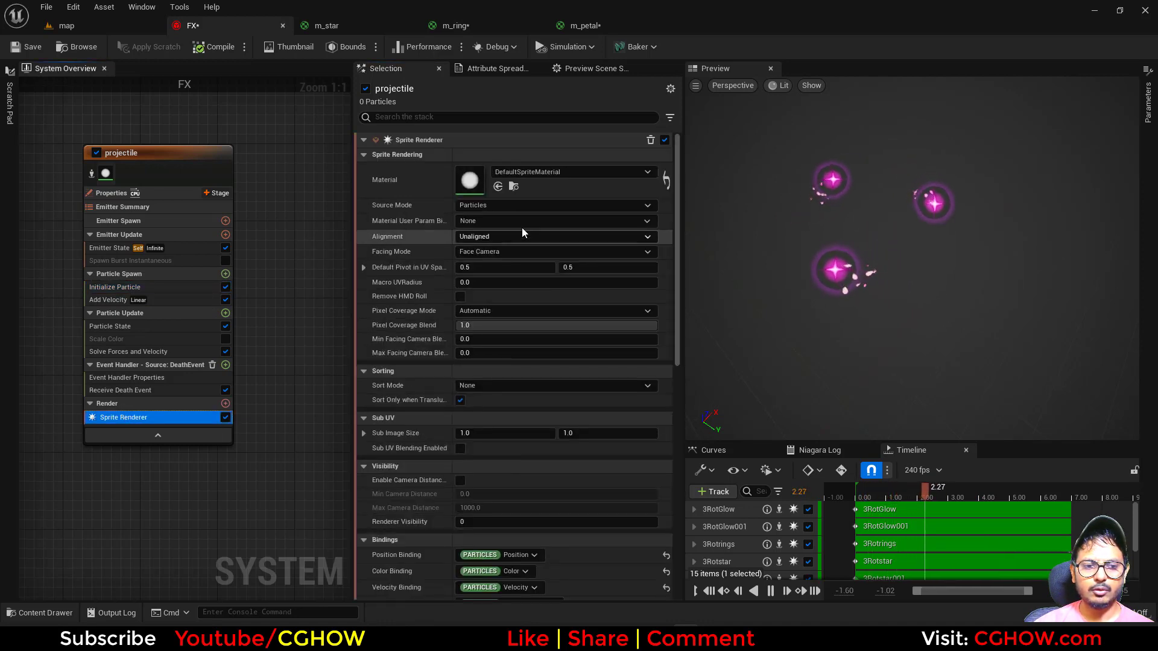
{"action": "left_click", "coordinate": [516, 236]}
{"action": "left_click", "coordinate": [494, 259]}
- Switch the projectile's sprite size mode to Non-Uniform with a size of X 20 and Y 50
{"action": "left_click", "coordinate": [114, 287]}
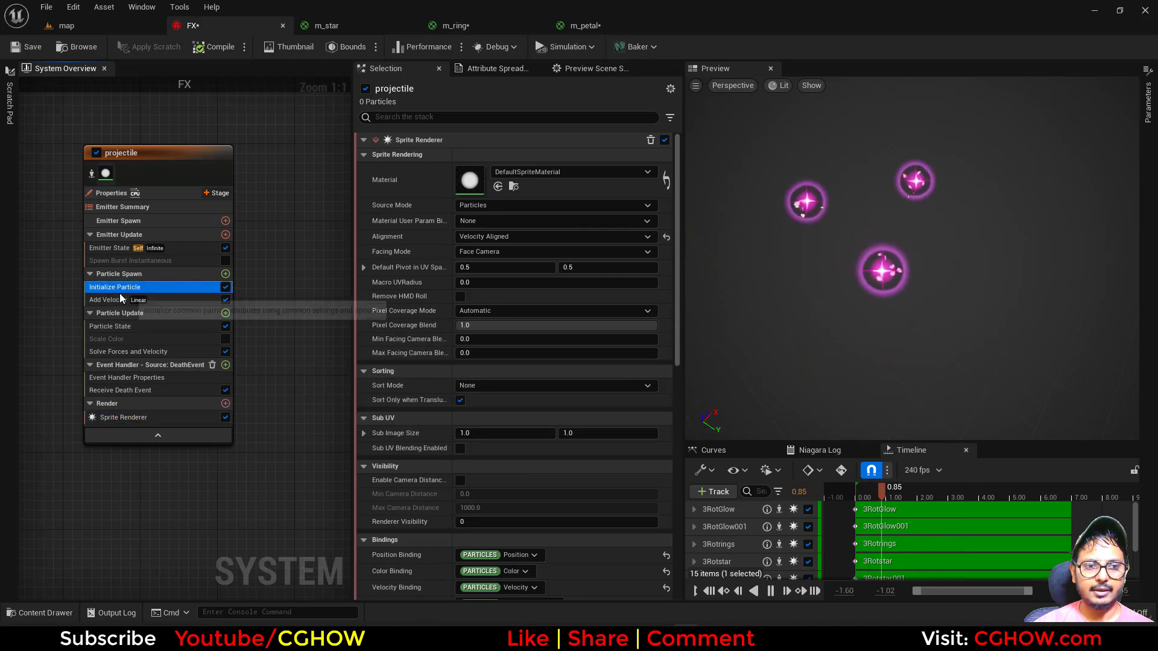
{"action": "left_click", "coordinate": [501, 351]}
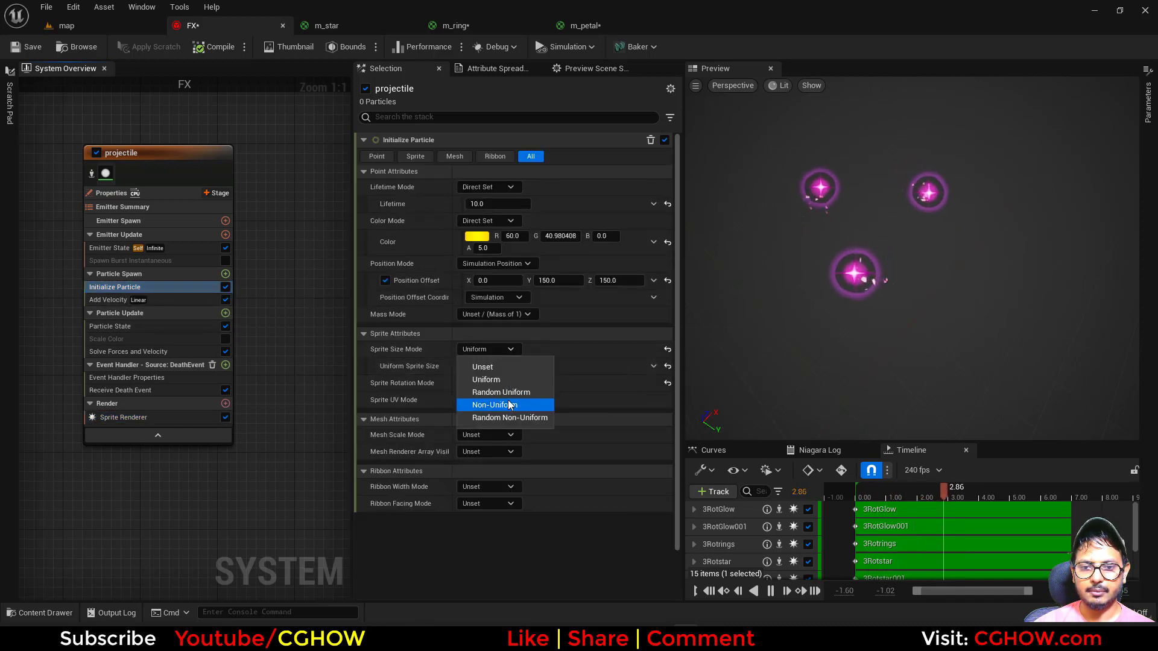
{"action": "left_click", "coordinate": [515, 406]}
{"action": "left_click", "coordinate": [508, 367]}
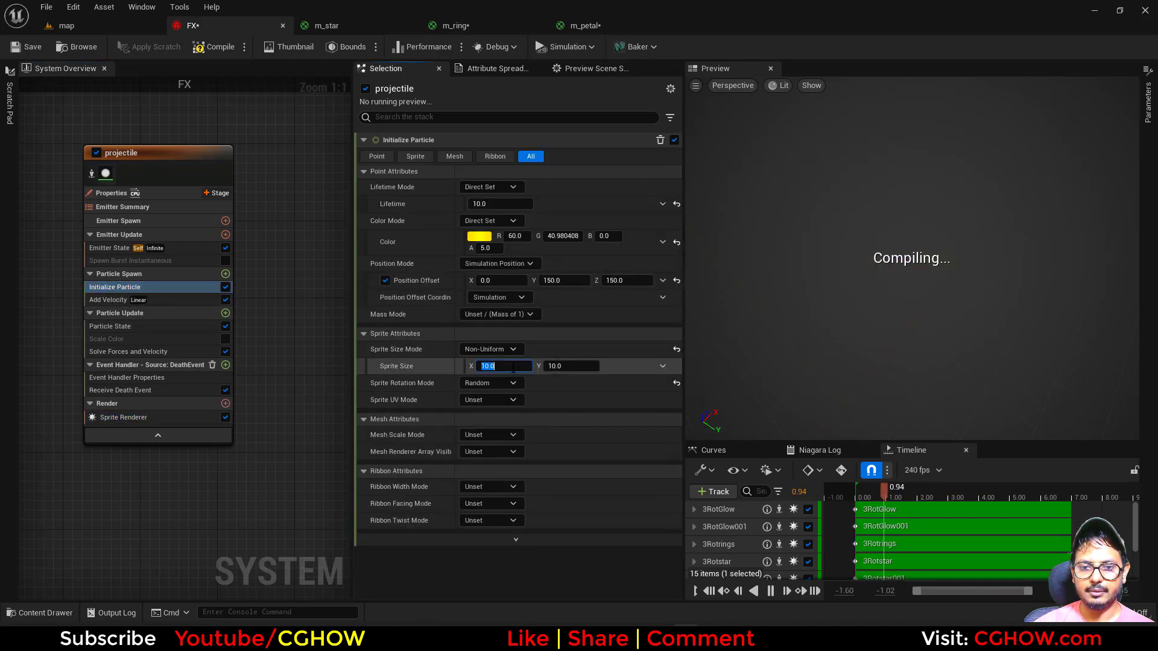
{"action": "type", "text": "20"}
{"action": "key", "text": "Tab"}
{"action": "type", "text": "50"}
{"action": "key", "text": "Return"}
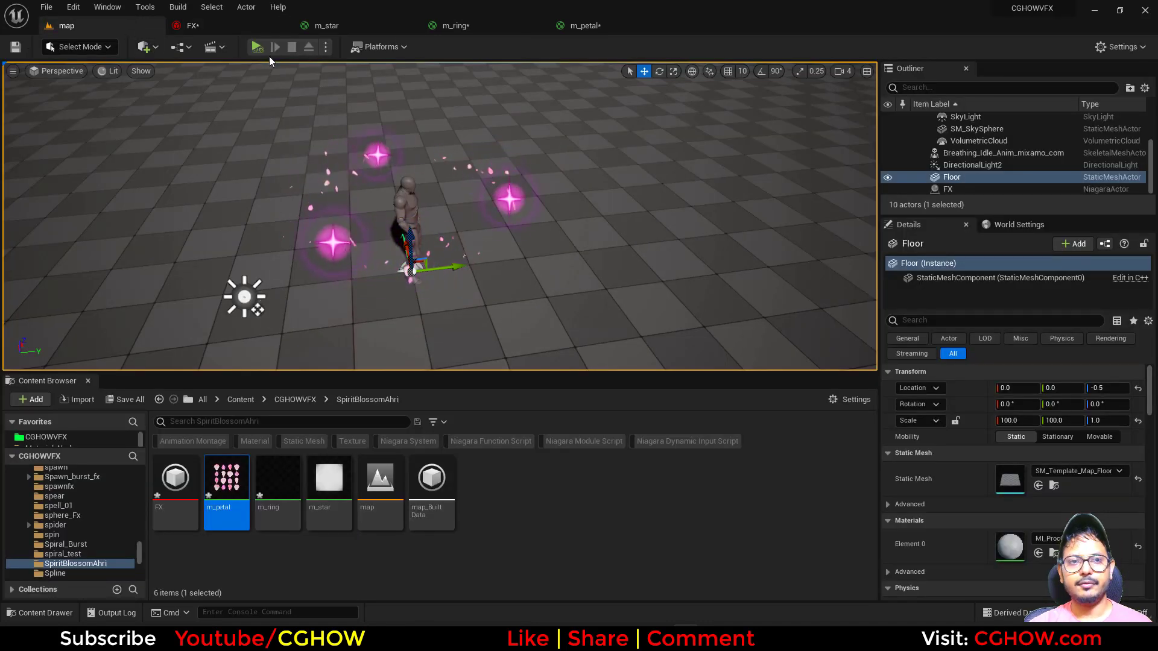
- Play the map level to check the projectile effect, and return to the FX system to review its emitters
{"action": "left_click", "coordinate": [257, 47]}
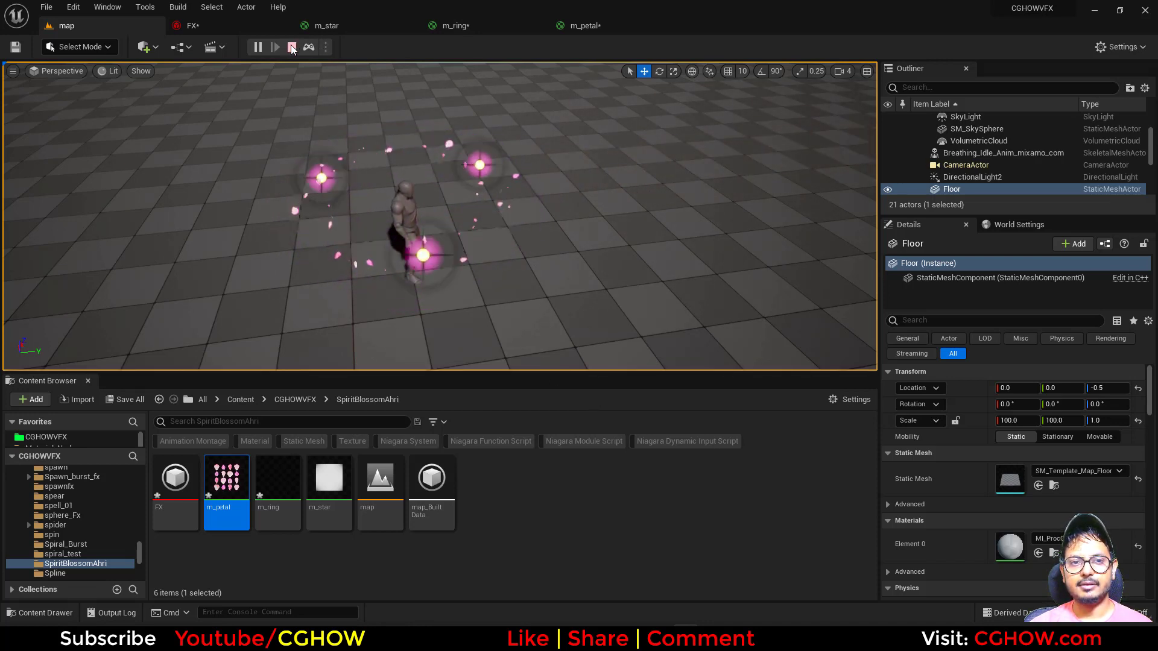
{"action": "left_click", "coordinate": [210, 25]}
{"action": "right_click_drag", "start_coordinate": [147, 425], "coordinate": [284, 418]}
{"action": "right_click_drag", "start_coordinate": [198, 443], "coordinate": [123, 422]}
{"action": "scroll", "coordinate": [125, 419], "scroll_direction": "down", "scroll_amount": 1}
{"action": "right_click_drag", "start_coordinate": [229, 398], "coordinate": [91, 428]}
{"action": "scroll", "coordinate": [150, 364], "scroll_direction": "up", "scroll_amount": 2}
{"action": "right_click_drag", "start_coordinate": [157, 365], "coordinate": [225, 389]}
{"action": "scroll", "coordinate": [225, 369], "scroll_direction": "down", "scroll_amount": 1}
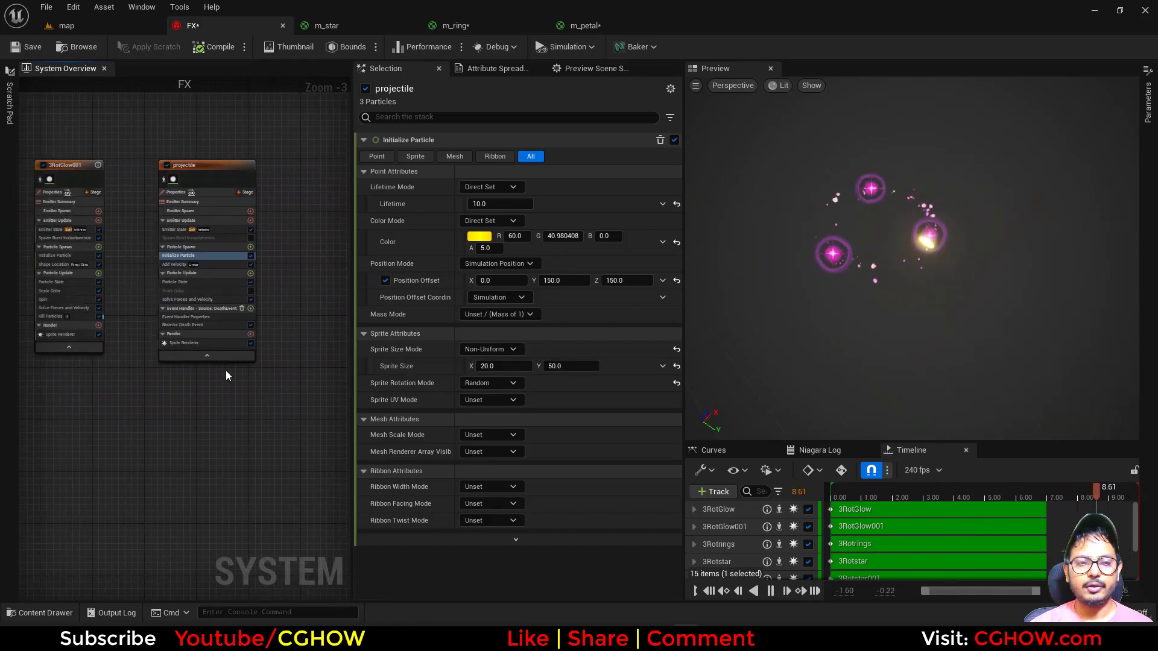
- Copy the Petals emitter and paste the duplicate beside the projectile emitter
{"action": "right_click_drag", "start_coordinate": [135, 135], "coordinate": [241, 136]}
{"action": "scroll", "coordinate": [194, 157], "scroll_direction": "up", "scroll_amount": 3}
{"action": "right_click_drag", "start_coordinate": [159, 151], "coordinate": [339, 139]}
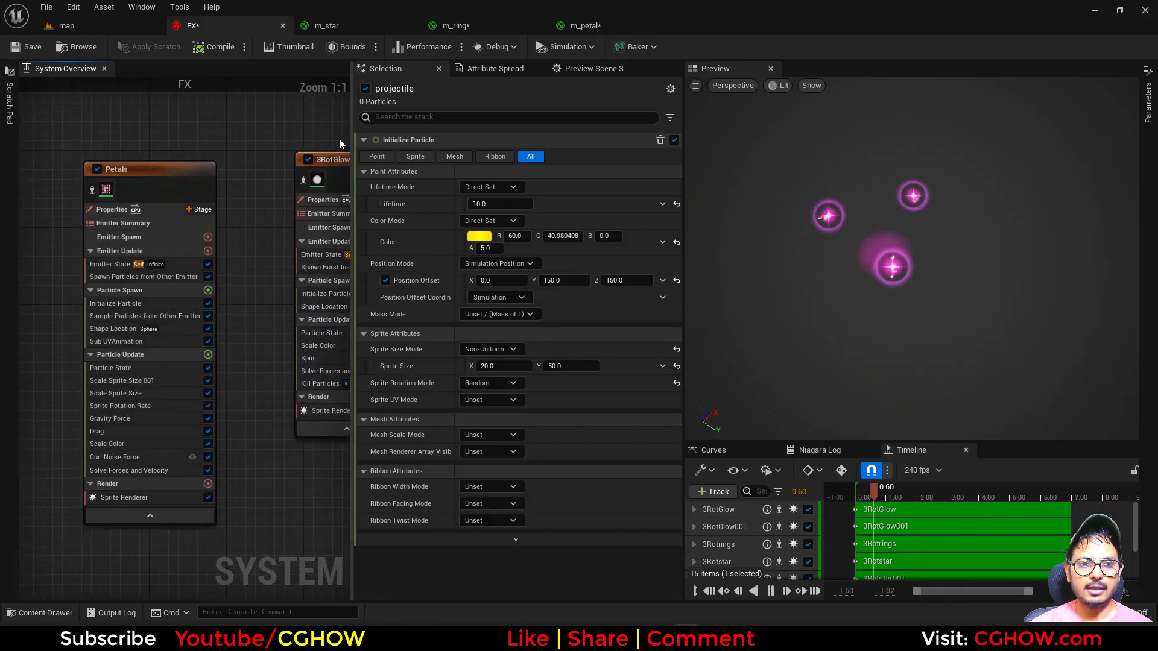
{"action": "left_click", "coordinate": [166, 168]}
{"action": "right_click_drag", "start_coordinate": [238, 170], "coordinate": [1, 167]}
{"action": "right_click_drag", "start_coordinate": [330, 160], "coordinate": [150, 154]}
{"action": "right_click_drag", "start_coordinate": [290, 139], "coordinate": [223, 138]}
{"action": "left_click", "coordinate": [222, 138]}
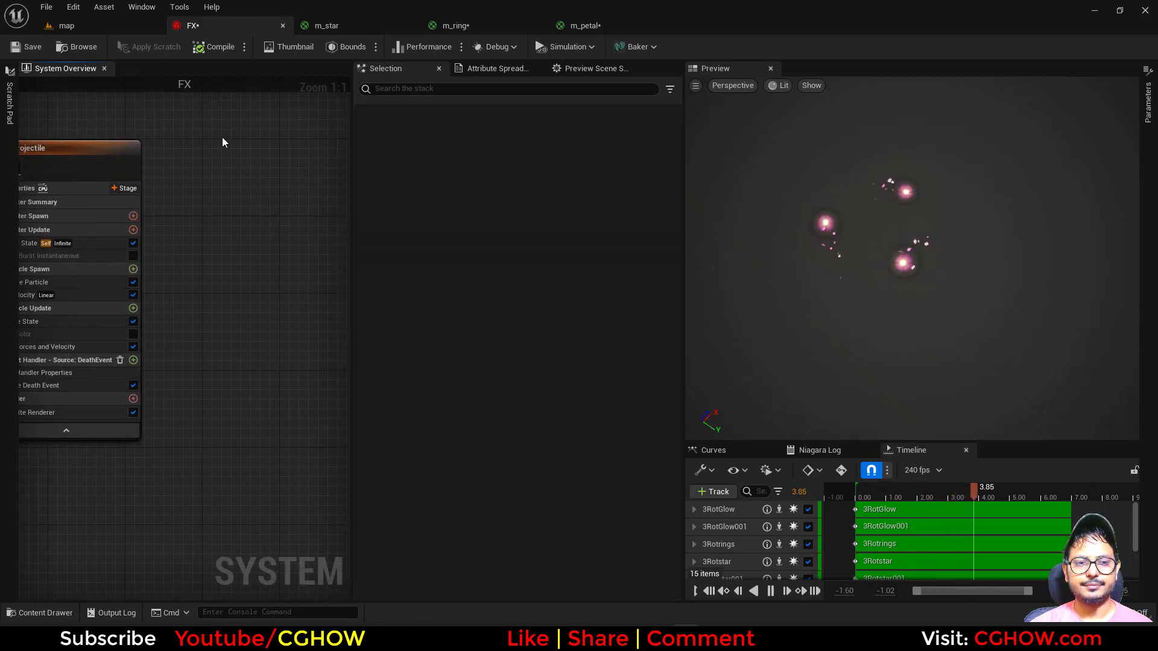
{"action": "key", "text": "ctrl+v"}
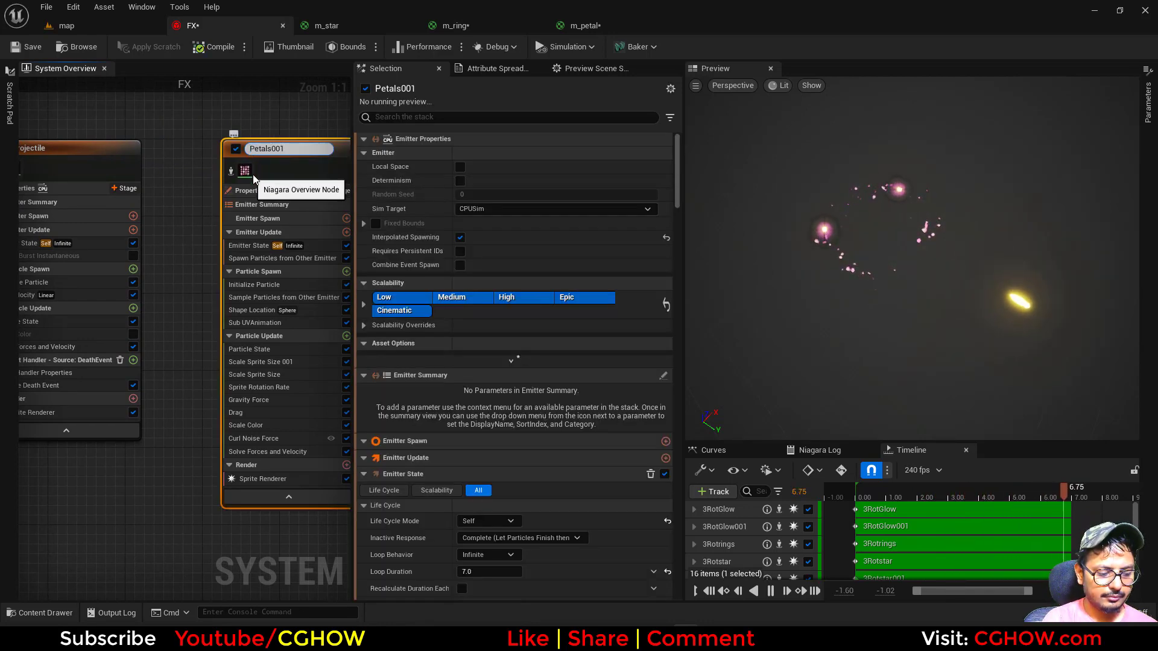
- Rename the duplicated petals emitter as projectile_TrailPetals001
{"action": "type", "text": "projecti"}
{"action": "type", "text": "le_T"}
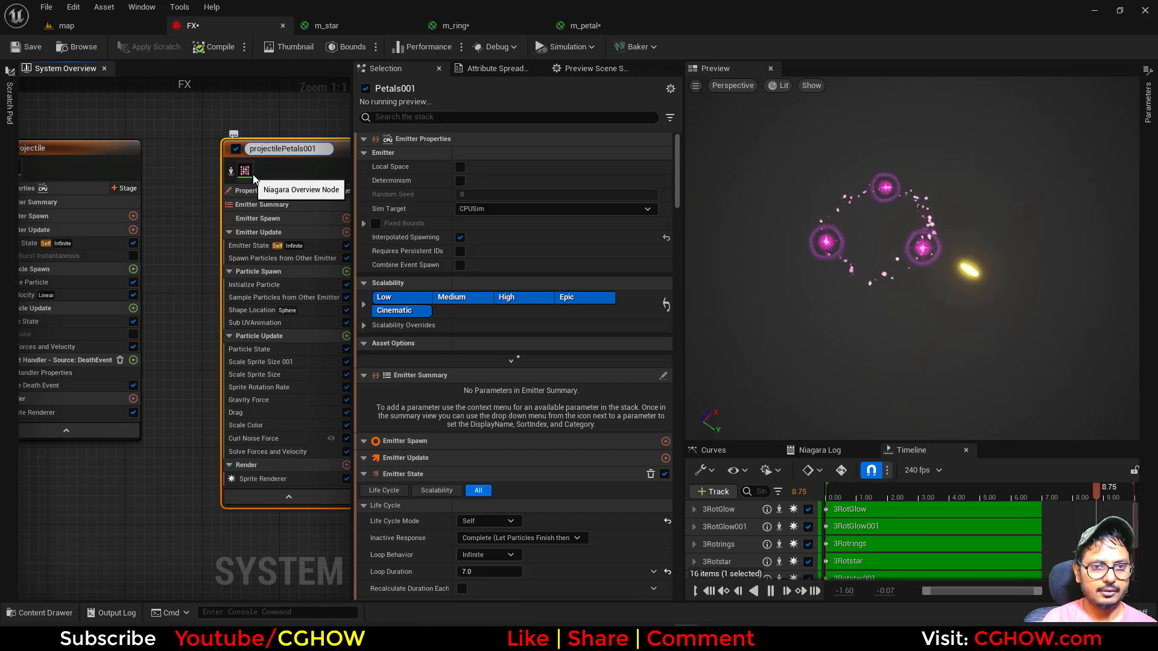
{"action": "type", "text": "rail"}
{"action": "key", "text": "Return"}
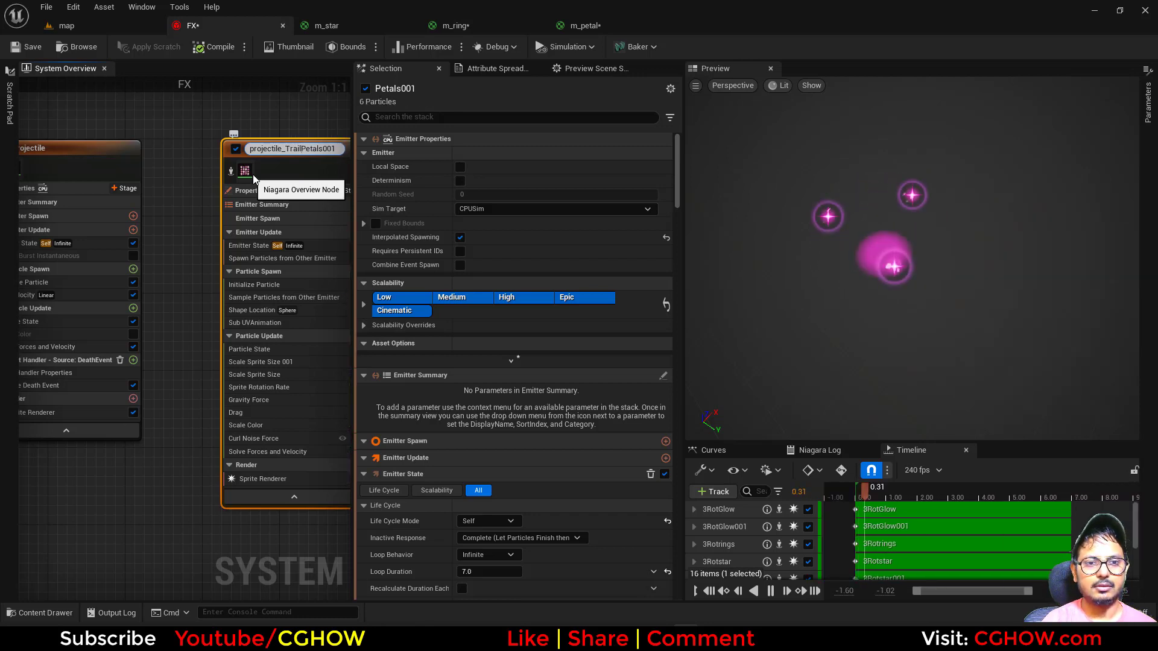
- Set the emitter name in the trail petals' Spawn Particles from Other Emitter module to projectile
{"action": "right_click_drag", "start_coordinate": [111, 125], "coordinate": [212, 143]}
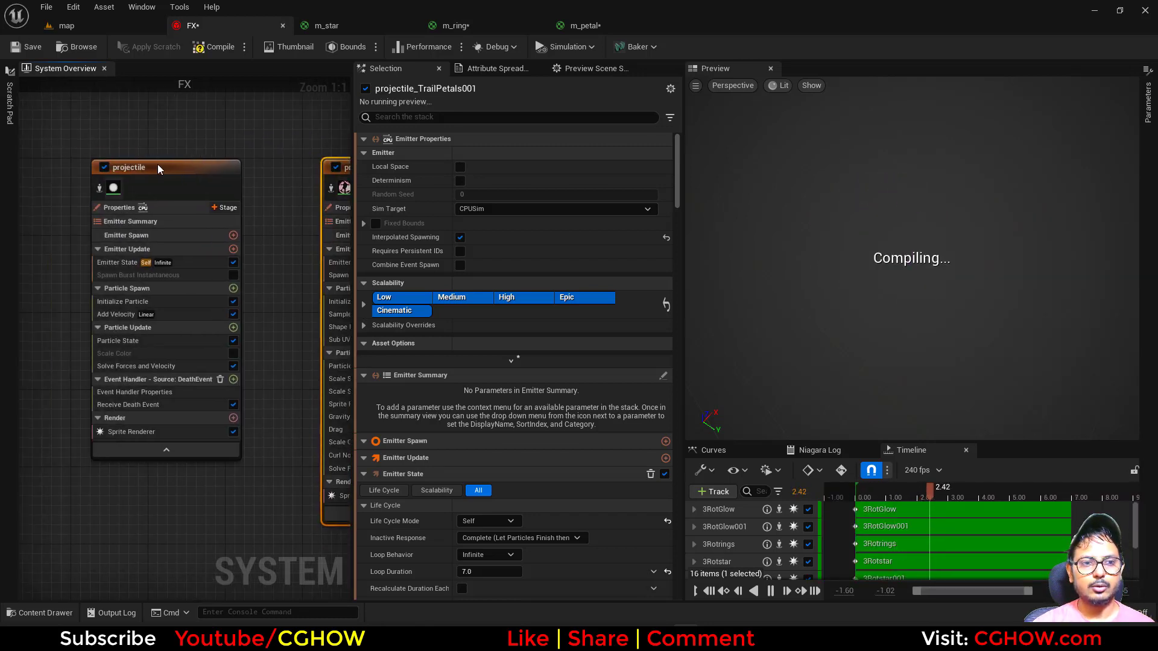
{"action": "double_click", "coordinate": [159, 169]}
{"action": "right_click_drag", "start_coordinate": [253, 484], "coordinate": [84, 474]}
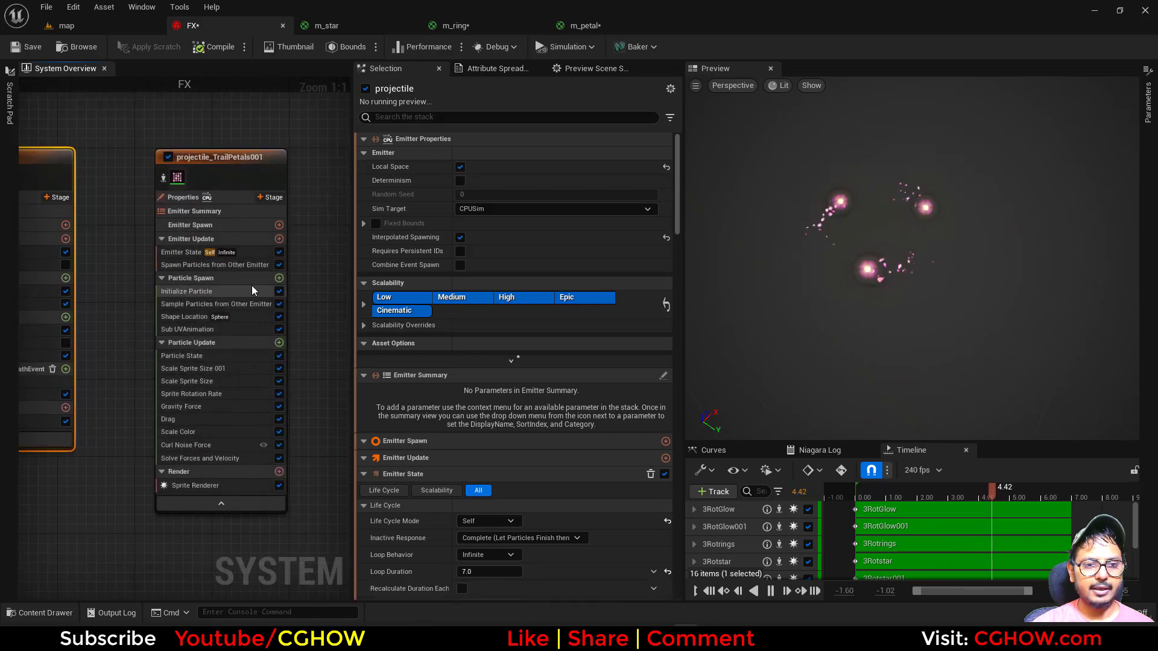
{"action": "left_click", "coordinate": [255, 265]}
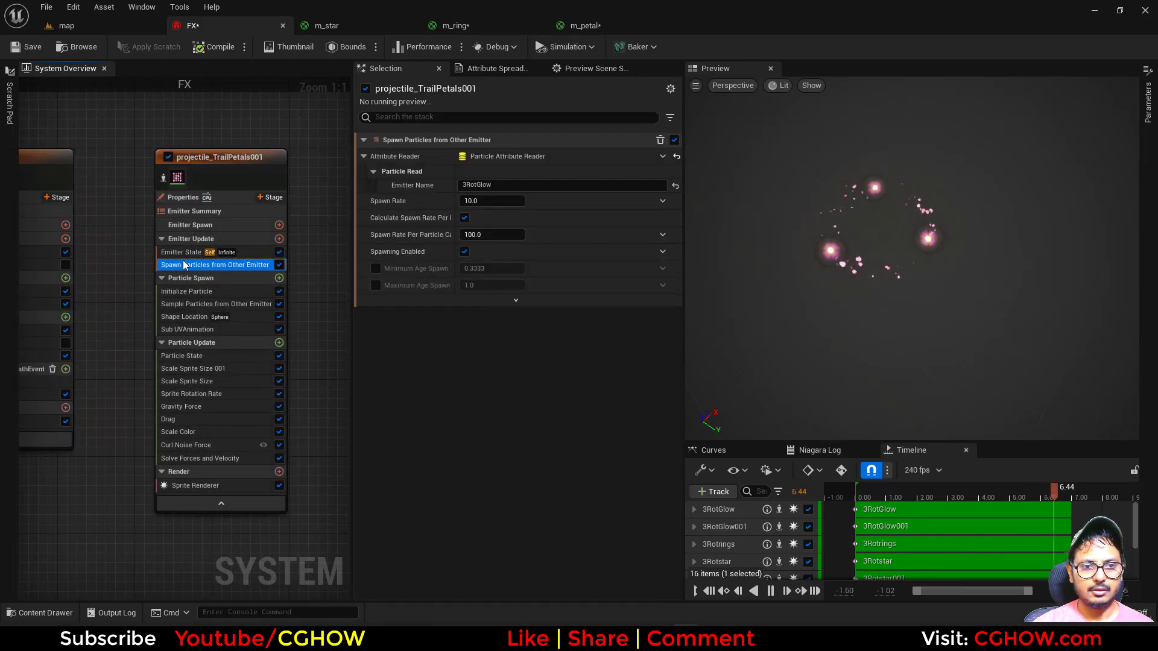
{"action": "left_click", "coordinate": [499, 185]}
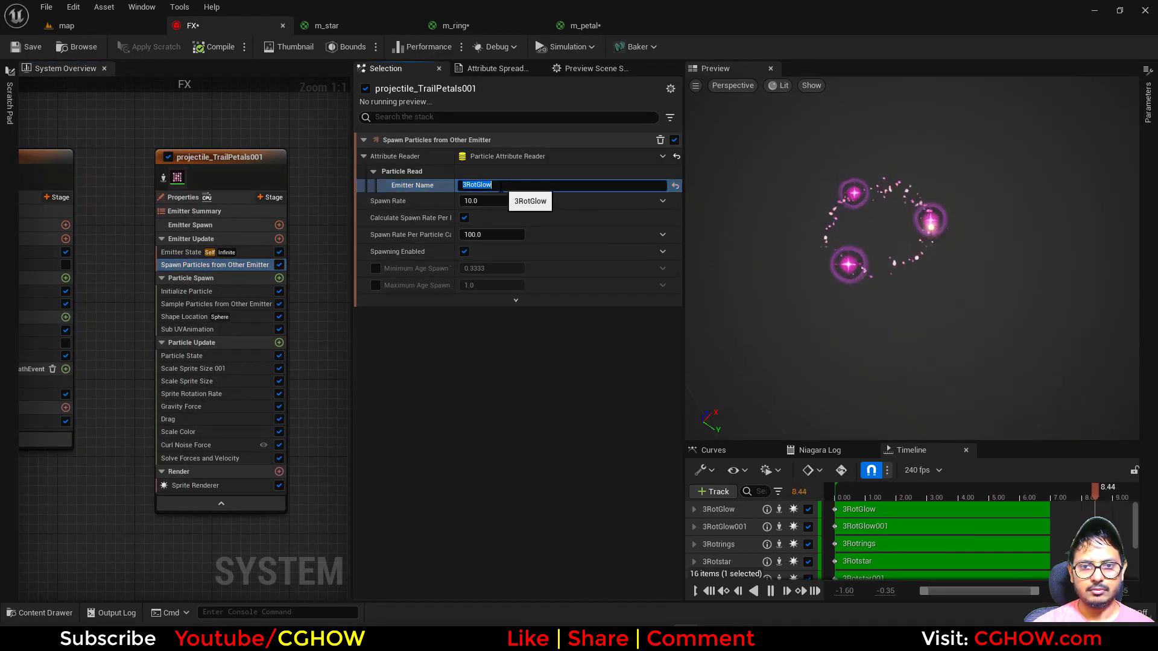
{"action": "type", "text": "projectile"}
{"action": "key", "text": "Return"}
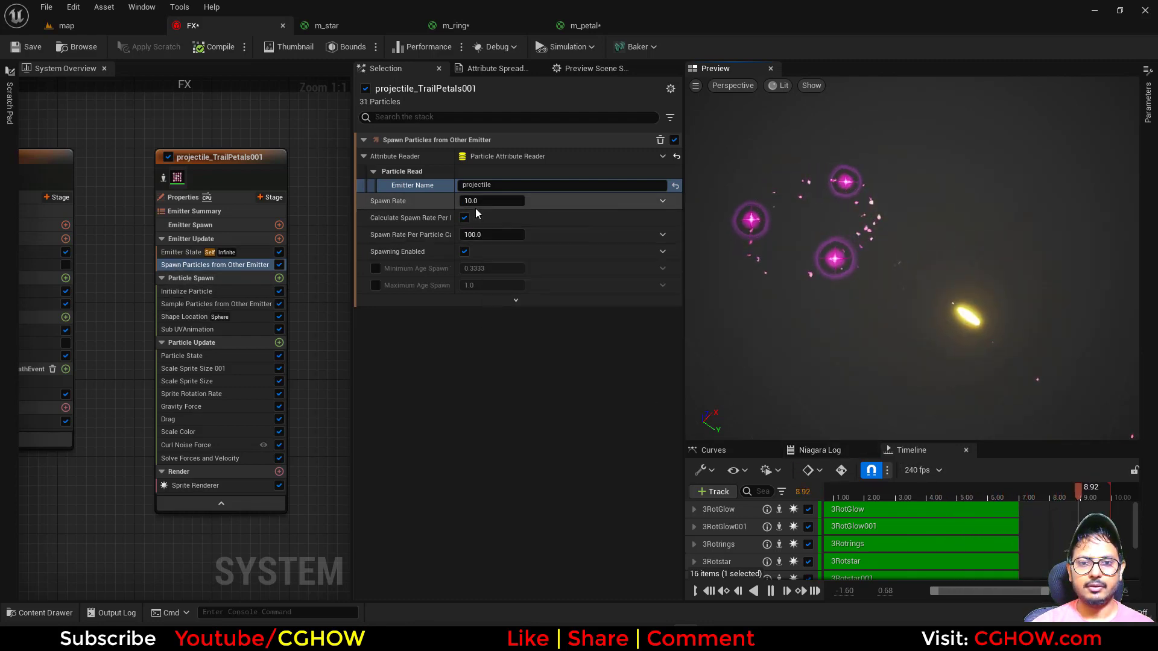
- Raise the trail petals' spawn rate to 100 and the spawn rate per particle cap to 1000
{"action": "left_click", "coordinate": [476, 201]}
{"action": "type", "text": "100"}
{"action": "left_click", "coordinate": [478, 236]}
{"action": "type", "text": "1000"}
{"action": "key", "text": "Return"}
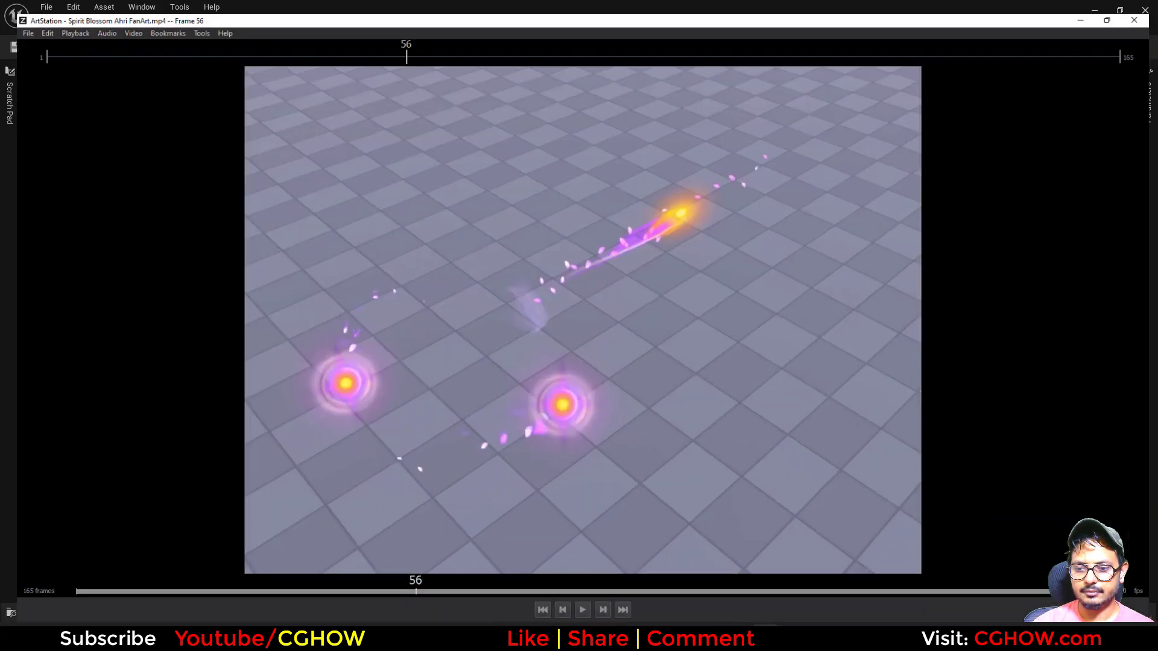
- Scrub the Spirit Blossom Ahri reference video to frame 66 to study the projectile, and return to the FX system
{"action": "left_click_drag", "start_coordinate": [424, 590], "coordinate": [472, 593]}
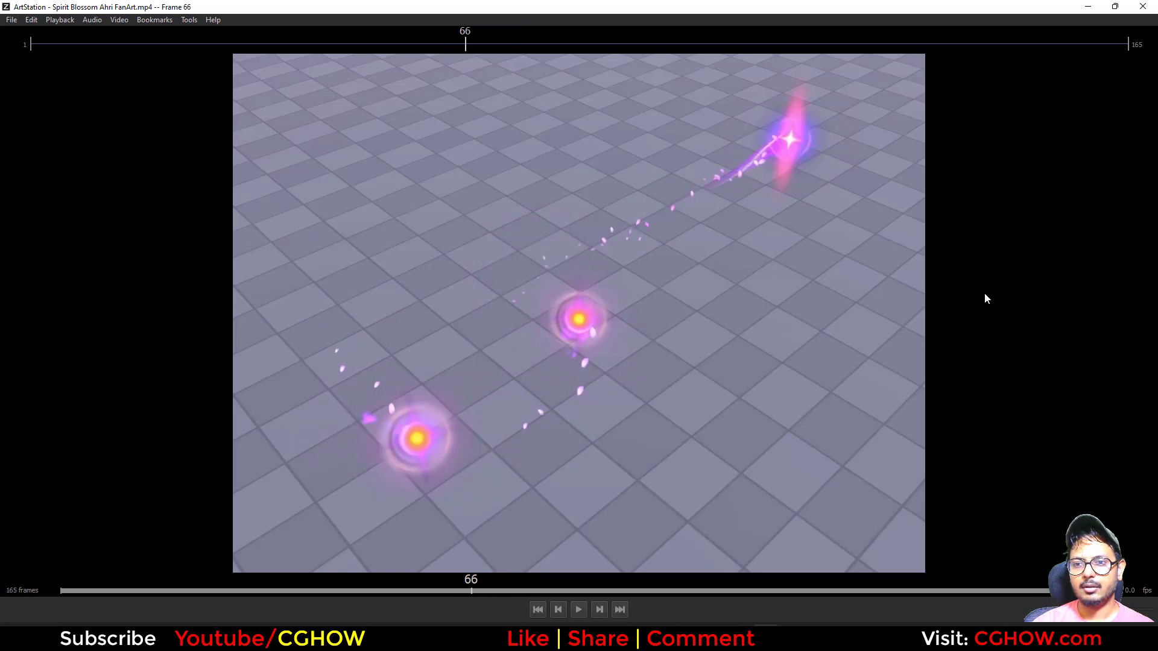
{"action": "left_click", "coordinate": [1090, 7]}
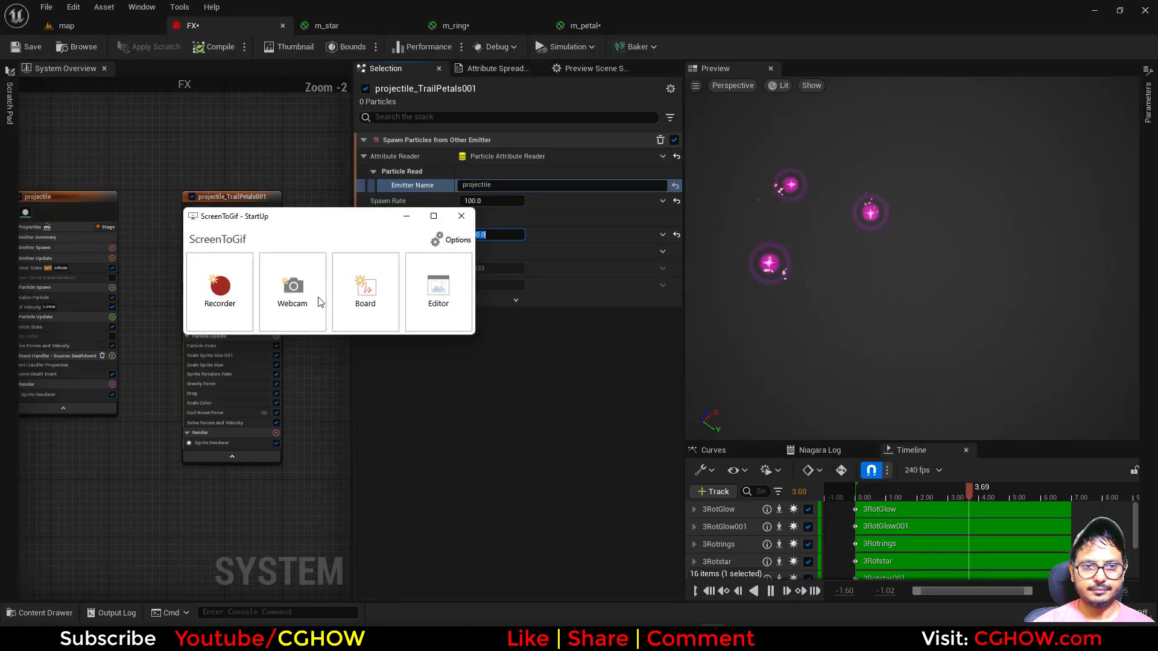
{"action": "left_click", "coordinate": [469, 216]}
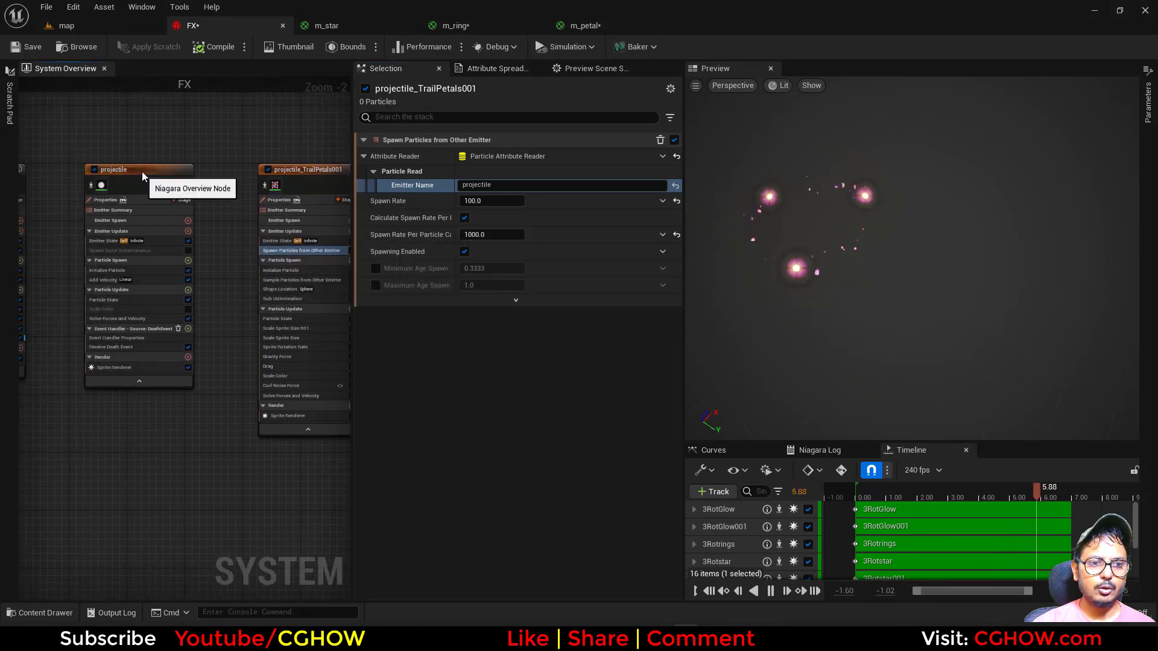
- Duplicate the projectile emitter beside the trail petals and rename the copy projectile0_glow_
{"action": "left_click", "coordinate": [143, 171]}
{"action": "key", "text": "Delete"}
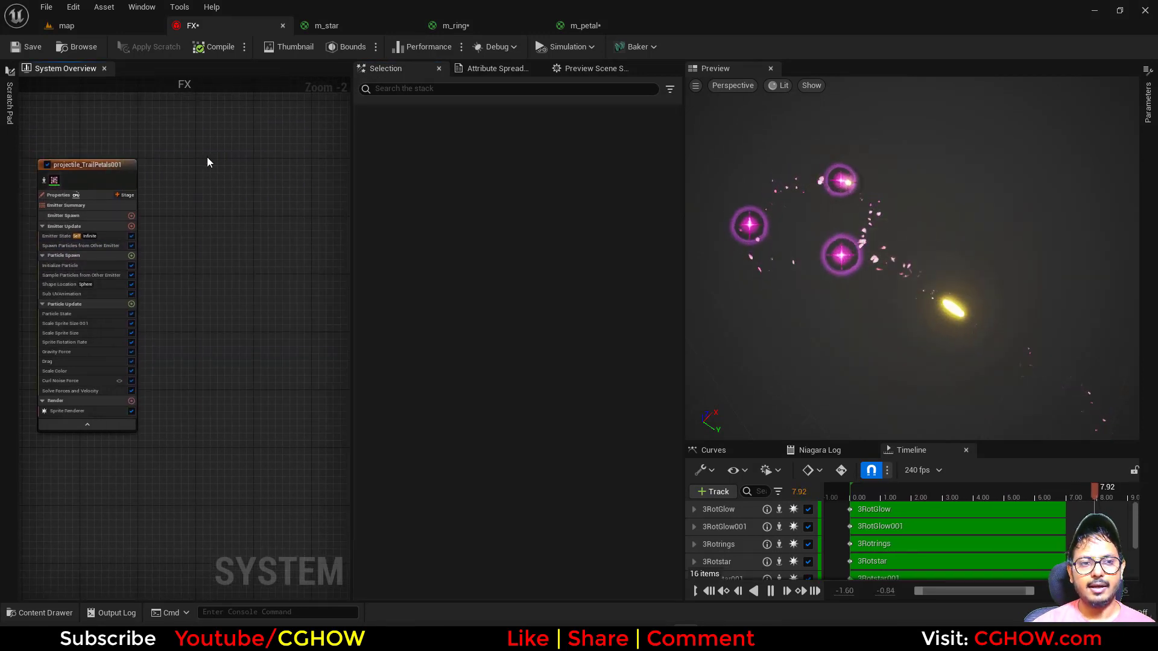
{"action": "key", "text": "ctrl+z"}
{"action": "left_click", "coordinate": [247, 166]}
{"action": "double_click", "coordinate": [252, 165]}
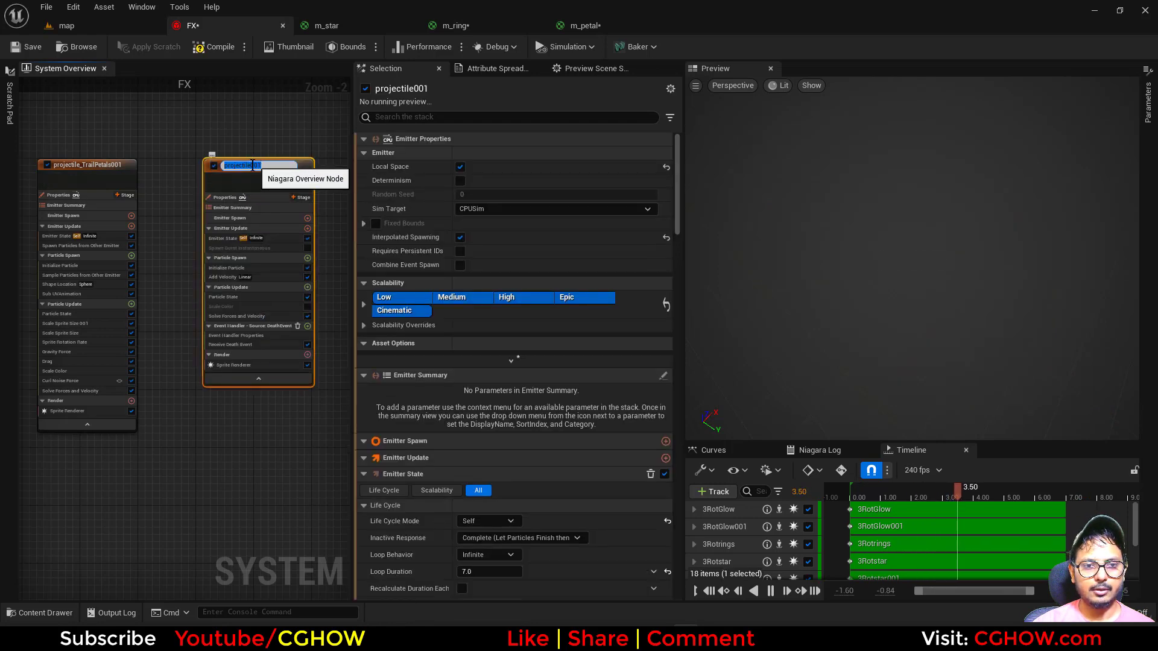
{"action": "type", "text": "projectile0"}
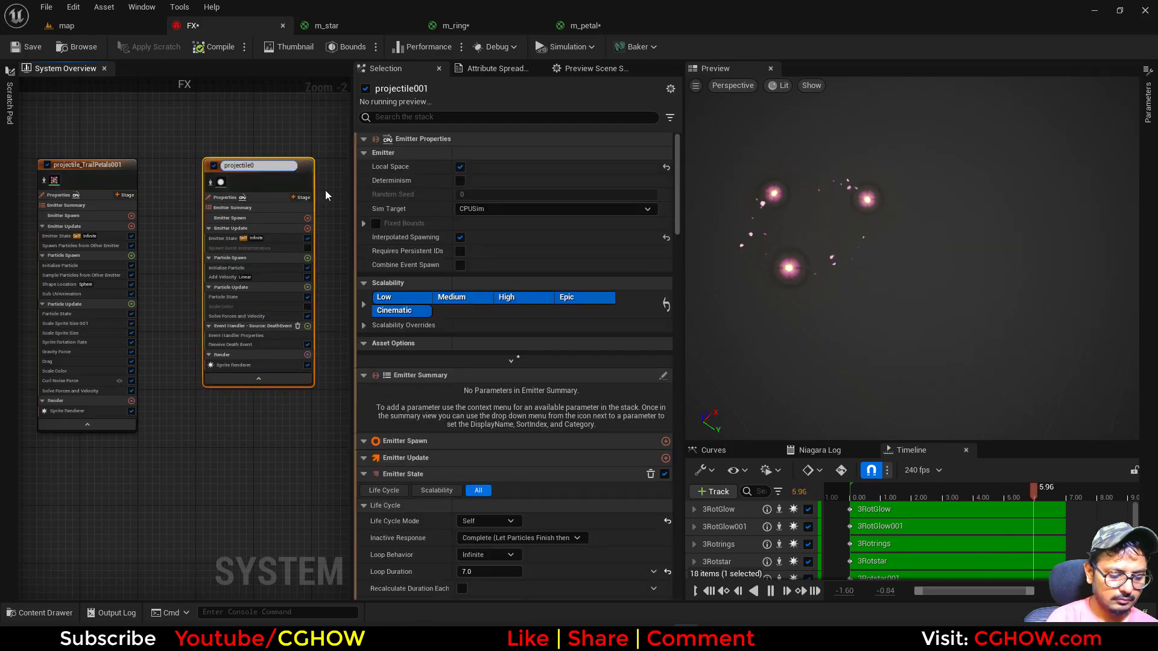
{"action": "type", "text": "_glow"}
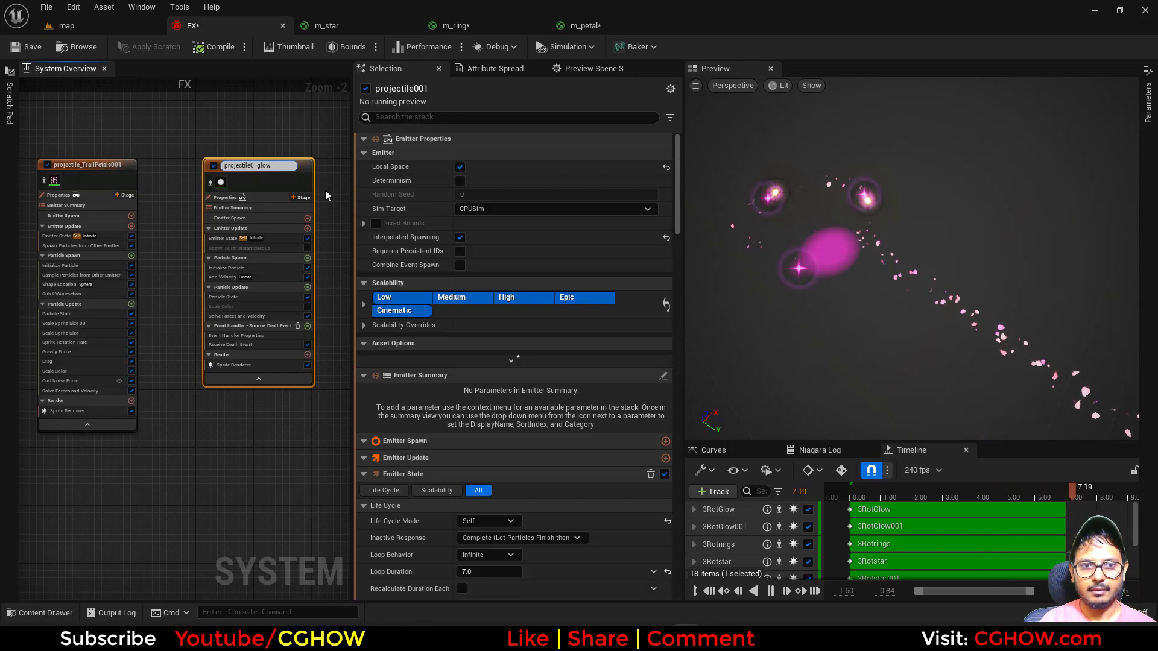
{"action": "type", "text": "_"}
{"action": "key", "text": "Return"}
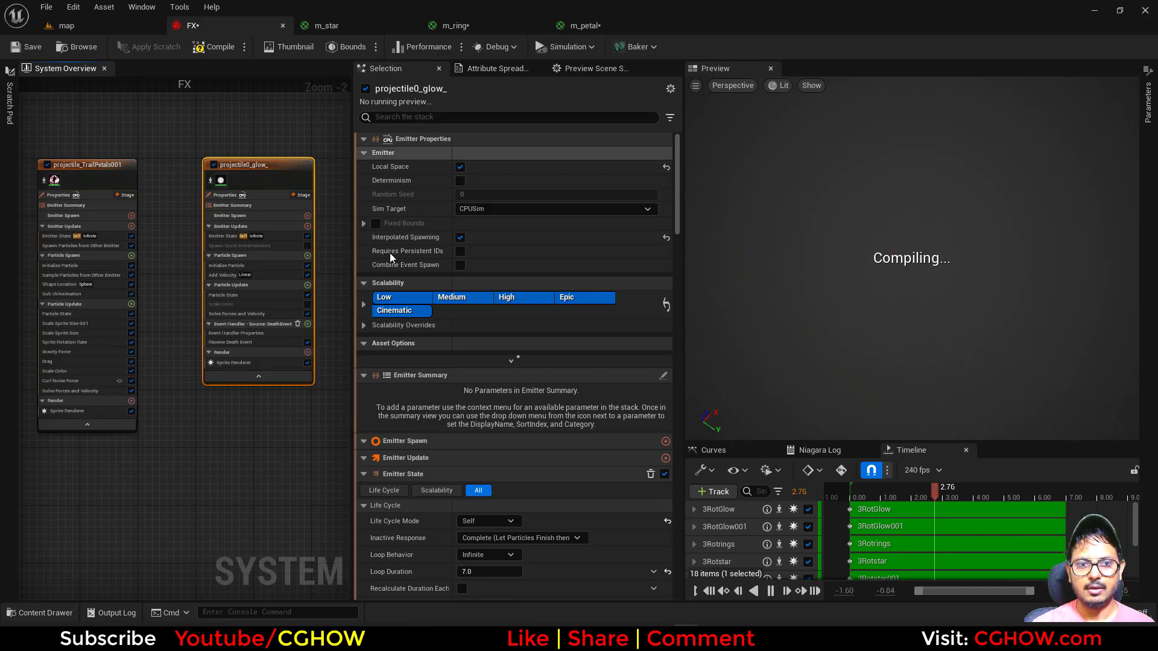
- Switch the glow emitter's sprite size mode to Uniform with a size of 100
{"action": "scroll", "coordinate": [252, 345], "scroll_direction": "up", "scroll_amount": 2}
{"action": "right_click_drag", "start_coordinate": [252, 345], "coordinate": [182, 366]}
{"action": "left_click", "coordinate": [194, 392]}
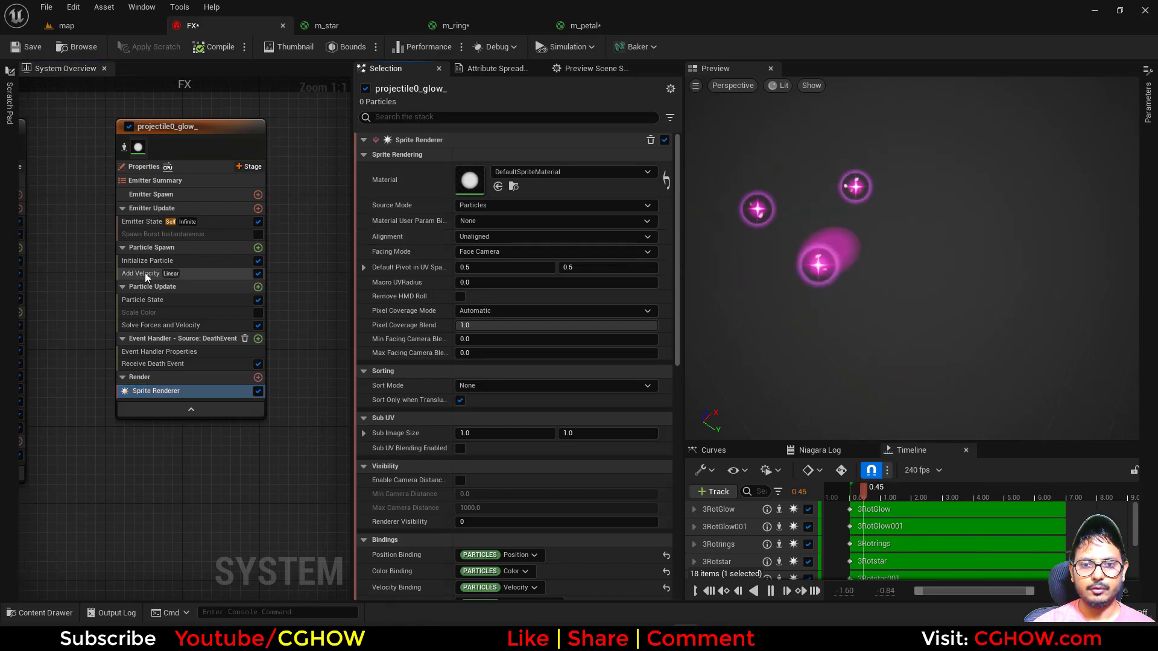
{"action": "left_click", "coordinate": [153, 261]}
{"action": "left_click", "coordinate": [508, 350]}
{"action": "left_click", "coordinate": [510, 378]}
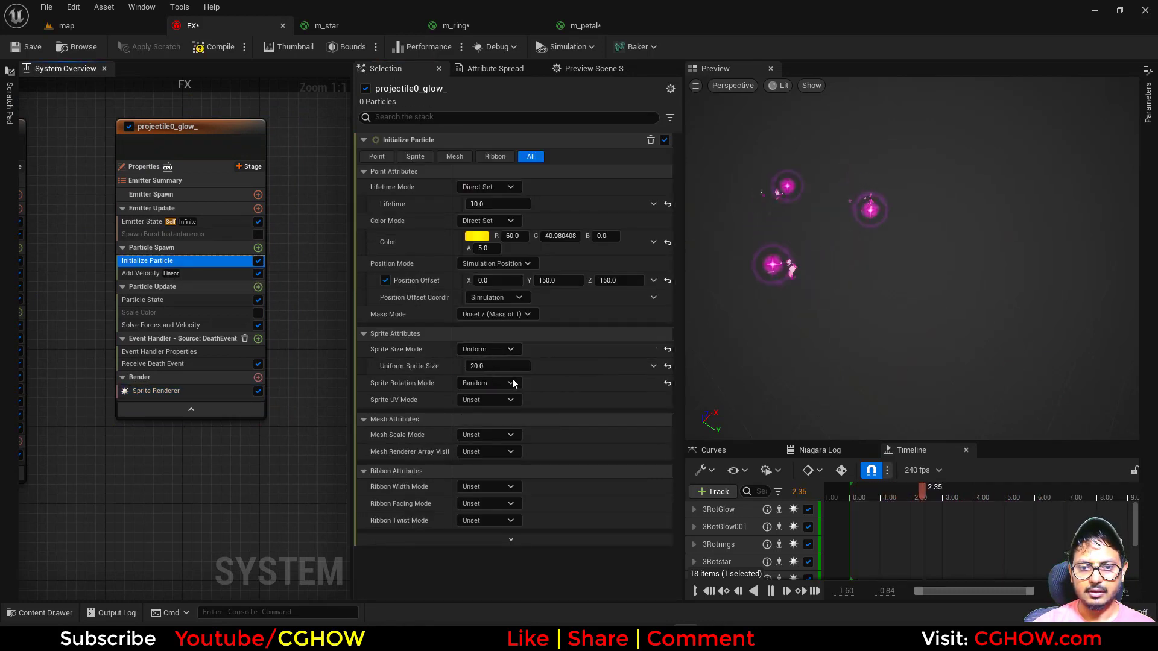
{"action": "left_click", "coordinate": [495, 367]}
{"action": "type", "text": "100"}
{"action": "key", "text": "Return"}
- Change the glow particles' color to magenta with a brightness value of 2, and save the system
{"action": "left_click", "coordinate": [477, 235]}
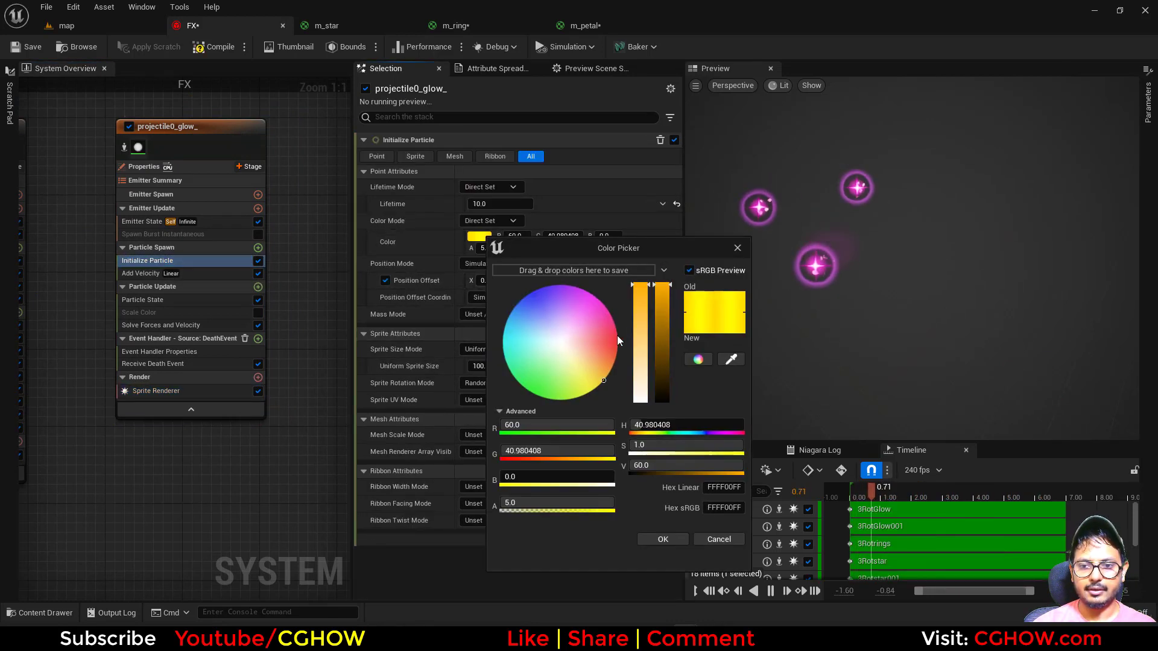
{"action": "left_click", "coordinate": [590, 293]}
{"action": "left_click", "coordinate": [668, 465]}
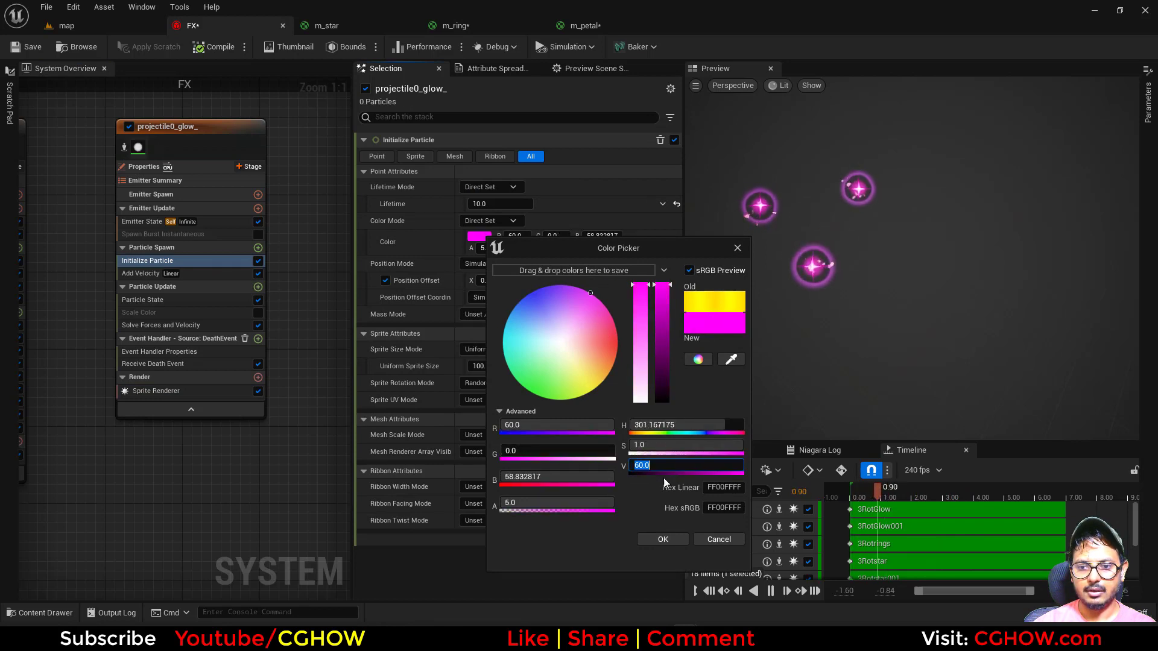
{"action": "type", "text": "2"}
{"action": "left_click", "coordinate": [664, 539]}
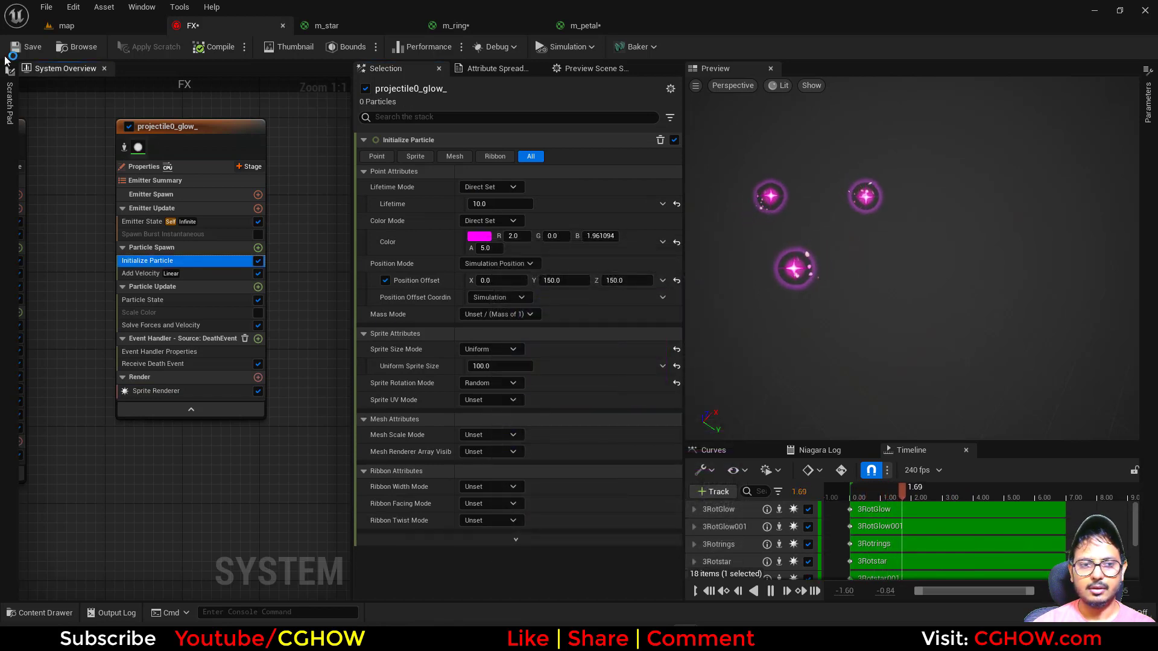
{"action": "key", "text": "ctrl+s"}
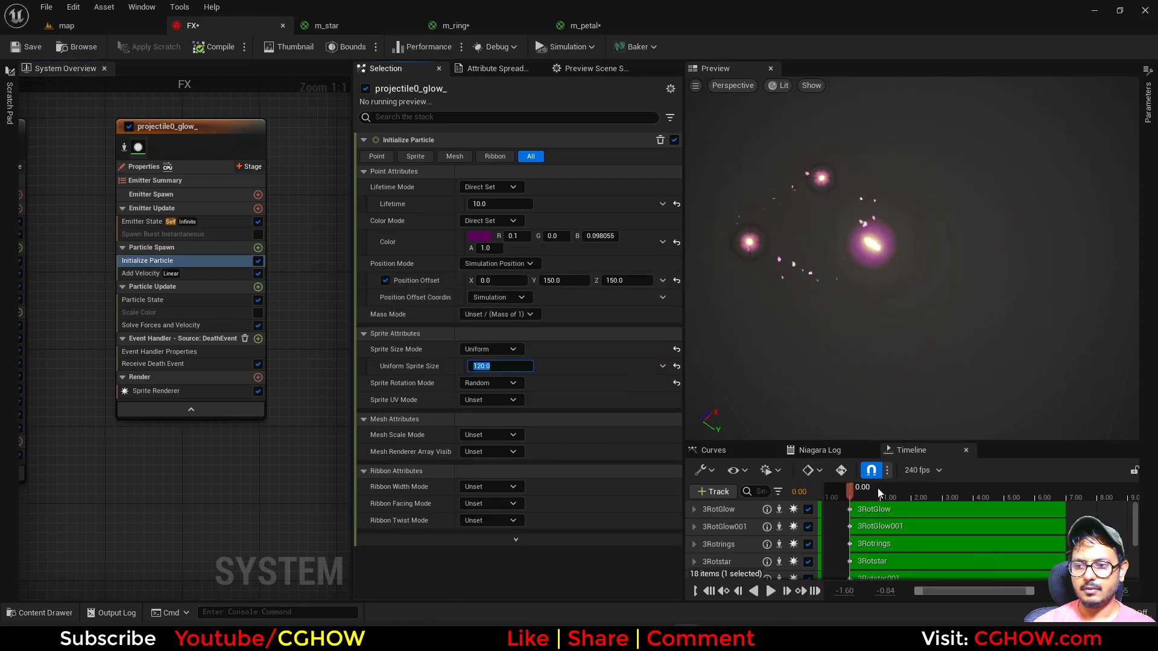
- Scrub the timeline to about 6.93 seconds and inspect the projectile glow from the side in the preview
{"action": "left_click_drag", "start_coordinate": [877, 487], "coordinate": [918, 490]}
{"action": "left_click_drag", "start_coordinate": [1016, 491], "coordinate": [1064, 499]}
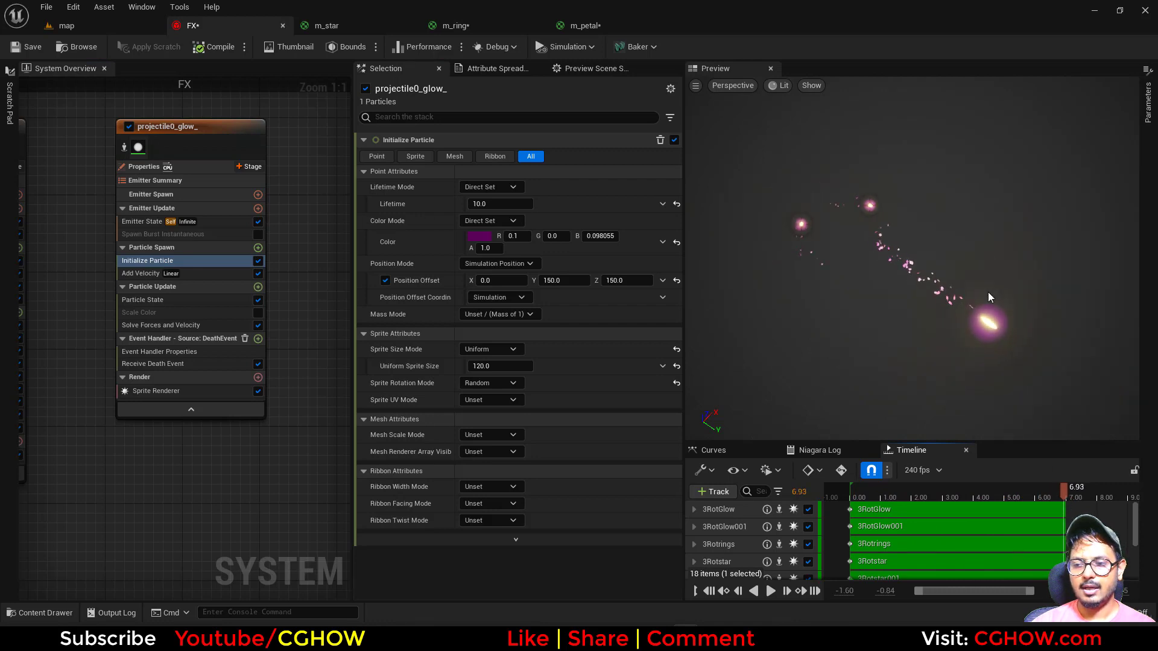
{"action": "left_click_drag", "start_coordinate": [988, 292], "coordinate": [941, 293]}
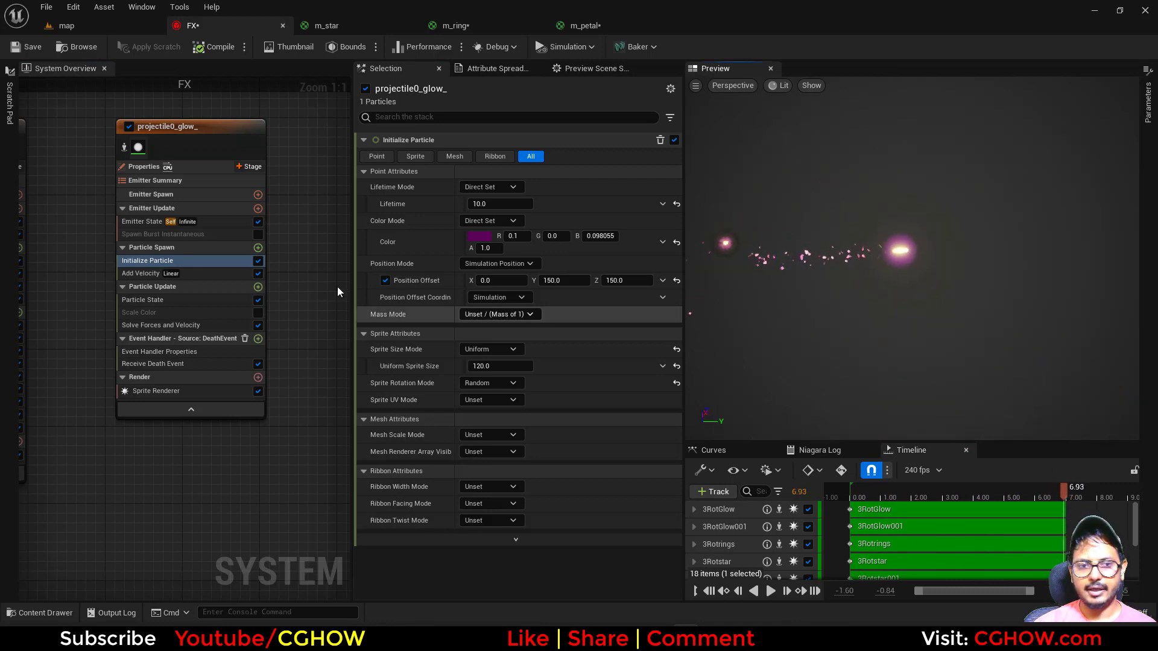
- Set the glow particles' lifetime to 1 and scrub the timeline to check when they vanish
{"action": "left_click", "coordinate": [494, 205]}
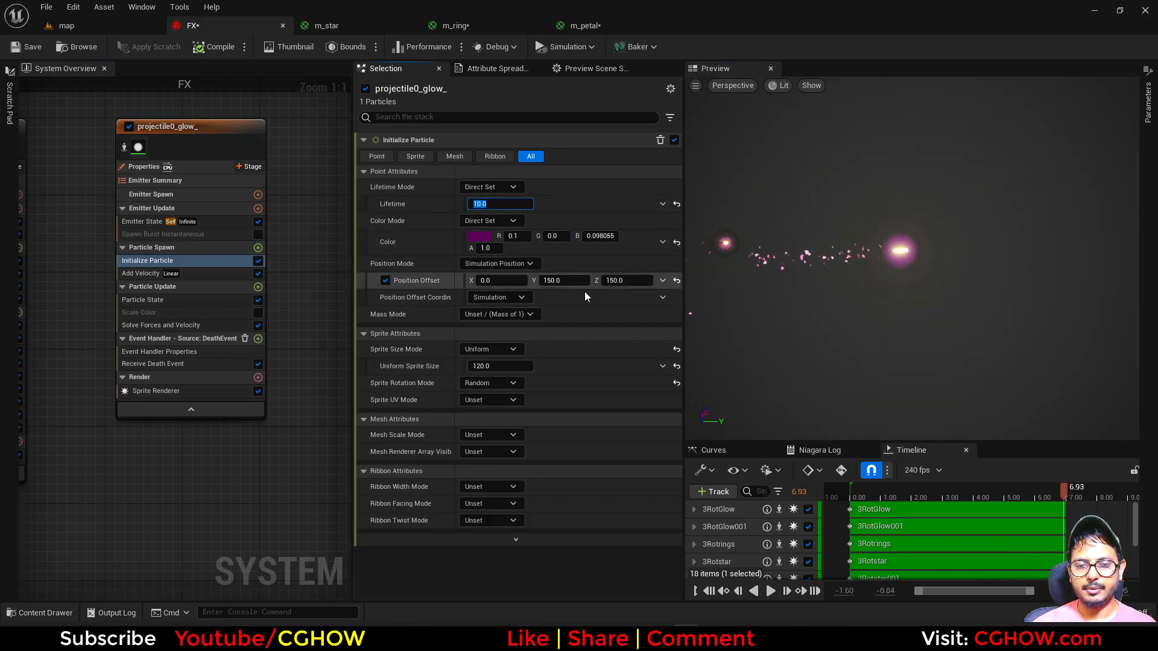
{"action": "type", "text": "1"}
{"action": "key", "text": "Return"}
{"action": "left_click_drag", "start_coordinate": [869, 498], "coordinate": [964, 494]}
{"action": "left_click_drag", "start_coordinate": [1076, 498], "coordinate": [1098, 496]}
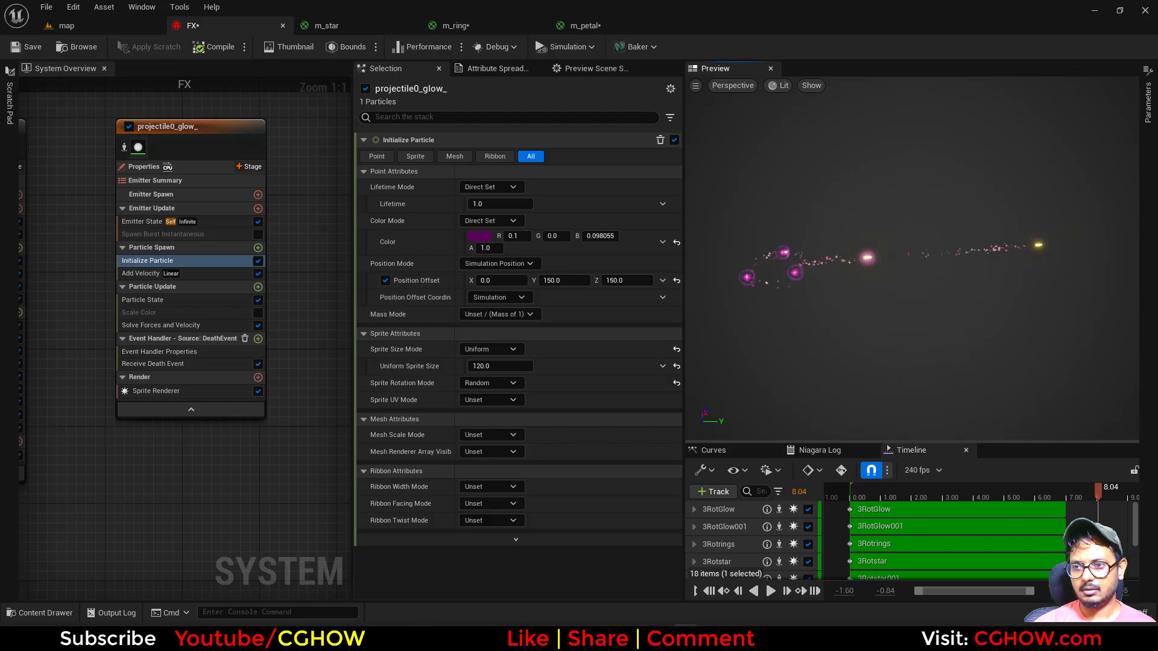
{"action": "left_click", "coordinate": [876, 494]}
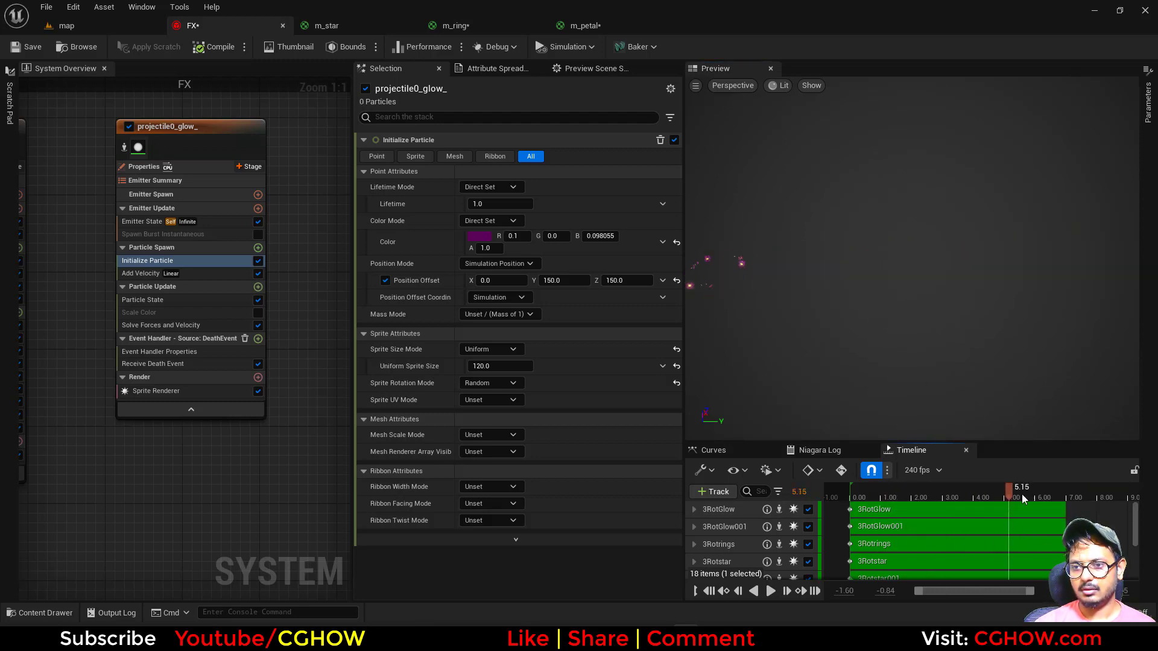
- Try a lifetime of 0.2 for the glow particles and look at the emitter's Particle State module
{"action": "left_click", "coordinate": [500, 204]}
{"action": "type", "text": "0.2"}
{"action": "key", "text": "Return"}
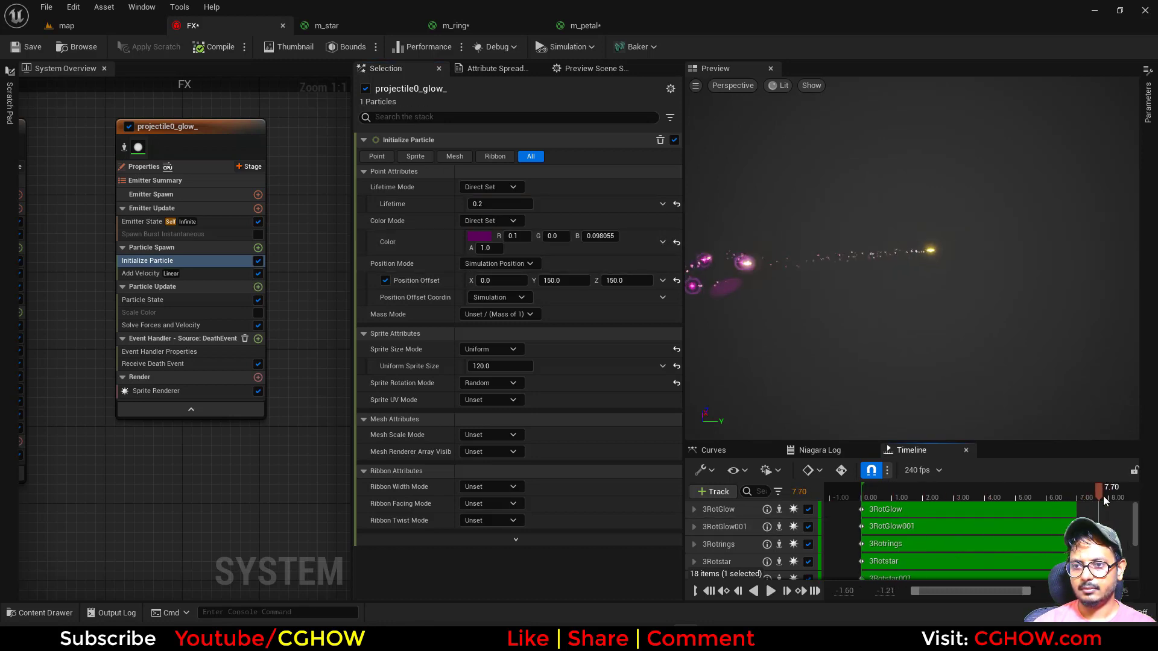
{"action": "left_click", "coordinate": [150, 302]}
- Set the Initialize Particle lifetime to 1 for both the glow and projectile emitters, and scrub the timeline to check them
{"action": "left_click", "coordinate": [169, 259]}
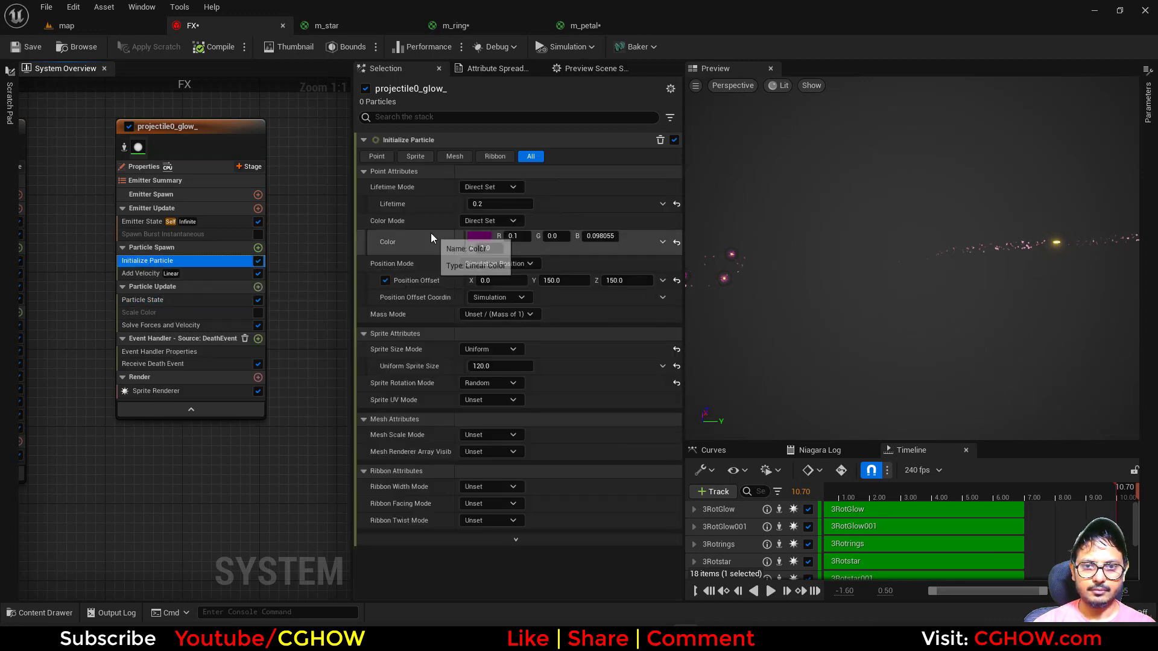
{"action": "left_click", "coordinate": [506, 203]}
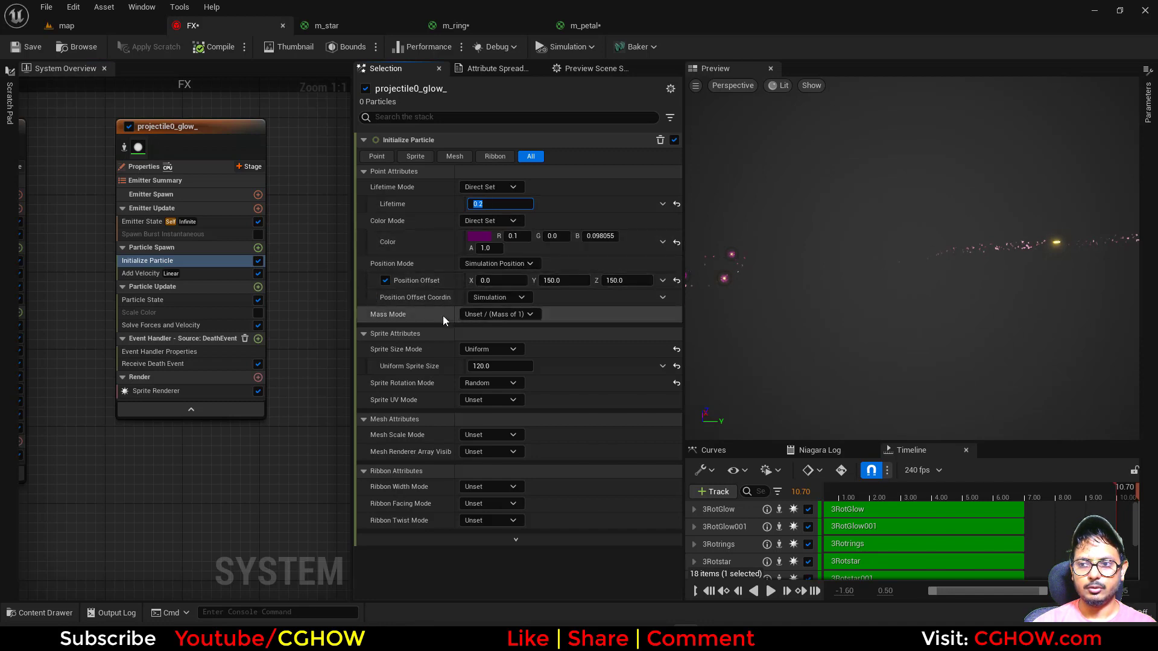
{"action": "type", "text": "1"}
{"action": "right_click_drag", "start_coordinate": [162, 480], "coordinate": [351, 463]}
{"action": "right_click_drag", "start_coordinate": [56, 286], "coordinate": [241, 294]}
{"action": "left_click", "coordinate": [501, 204]}
{"action": "type", "text": "1"}
{"action": "key", "text": "Return"}
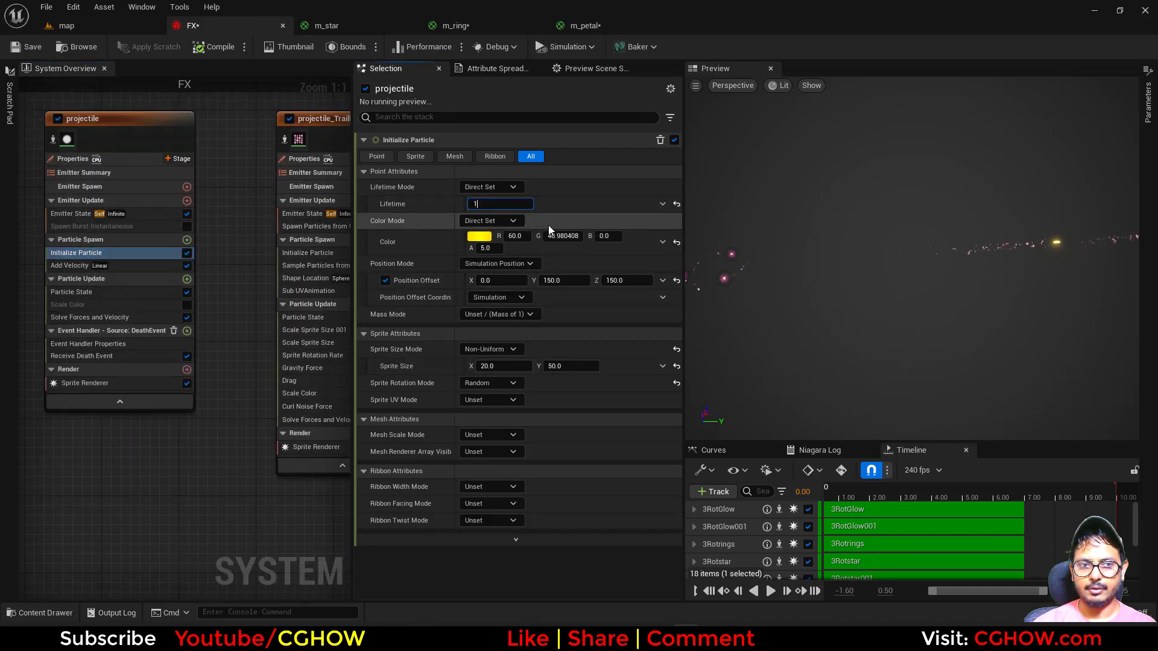
{"action": "left_click_drag", "start_coordinate": [910, 490], "coordinate": [852, 497]}
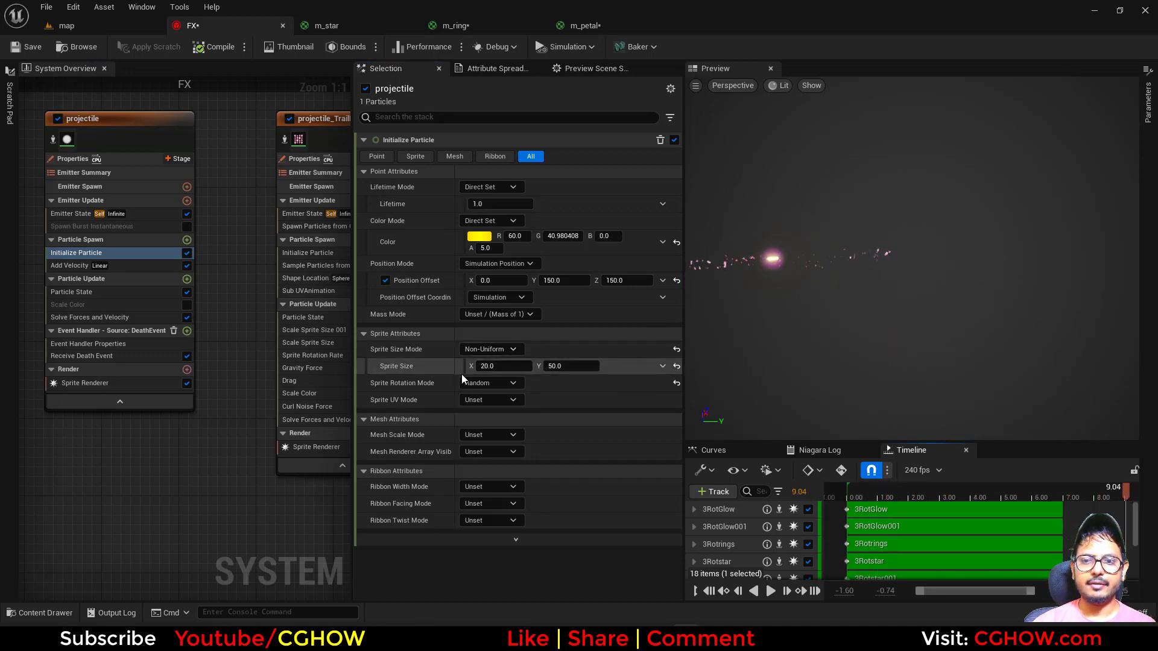
- Add a Generate Death Event module to the projectile emitter's Particle Update and enable Requires Persistent IDs in its emitter properties
{"action": "scroll", "coordinate": [193, 425], "scroll_direction": "down", "scroll_amount": 4}
{"action": "right_click_drag", "start_coordinate": [177, 466], "coordinate": [335, 441]}
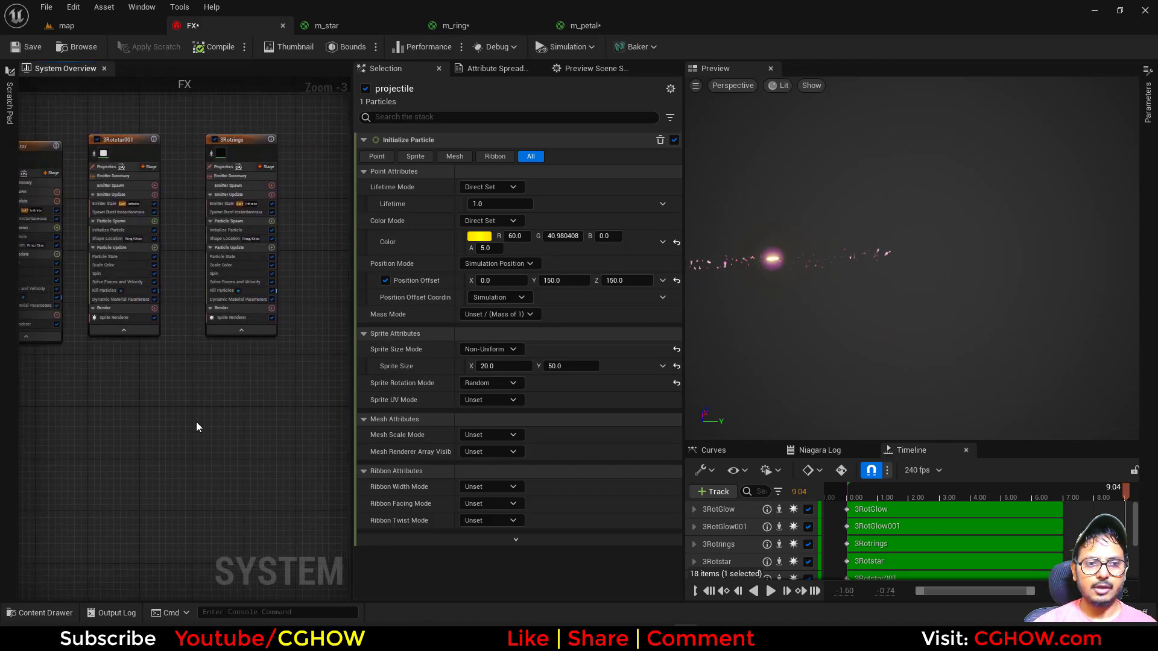
{"action": "right_click_drag", "start_coordinate": [197, 421], "coordinate": [321, 477]}
{"action": "right_click_drag", "start_coordinate": [140, 453], "coordinate": [246, 460]}
{"action": "mouse_move", "coordinate": [173, 197]}
{"action": "right_mouse_down"}
{"action": "mouse_move", "coordinate": [278, 196]}
{"action": "mouse_move", "coordinate": [57, 170]}
{"action": "right_mouse_up"}
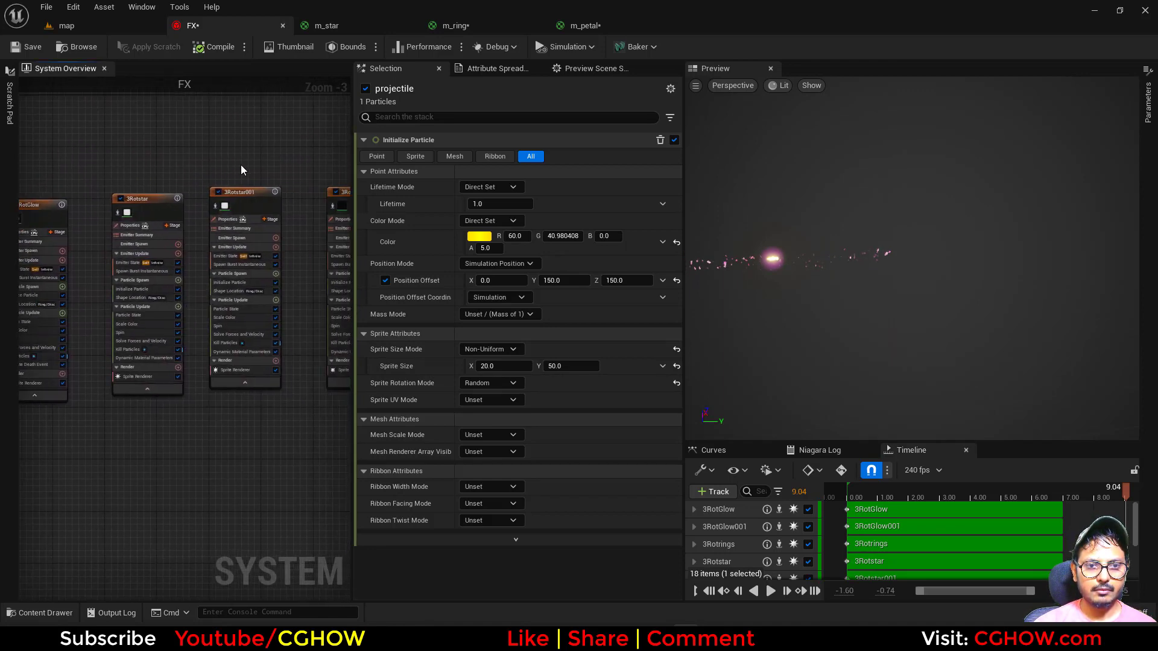
{"action": "right_click_drag", "start_coordinate": [286, 163], "coordinate": [137, 158]}
{"action": "scroll", "coordinate": [136, 158], "scroll_direction": "up", "scroll_amount": 2}
{"action": "right_click_drag", "start_coordinate": [266, 158], "coordinate": [48, 154]}
{"action": "right_click_drag", "start_coordinate": [338, 152], "coordinate": [92, 157]}
{"action": "scroll", "coordinate": [223, 149], "scroll_direction": "down", "scroll_amount": 3}
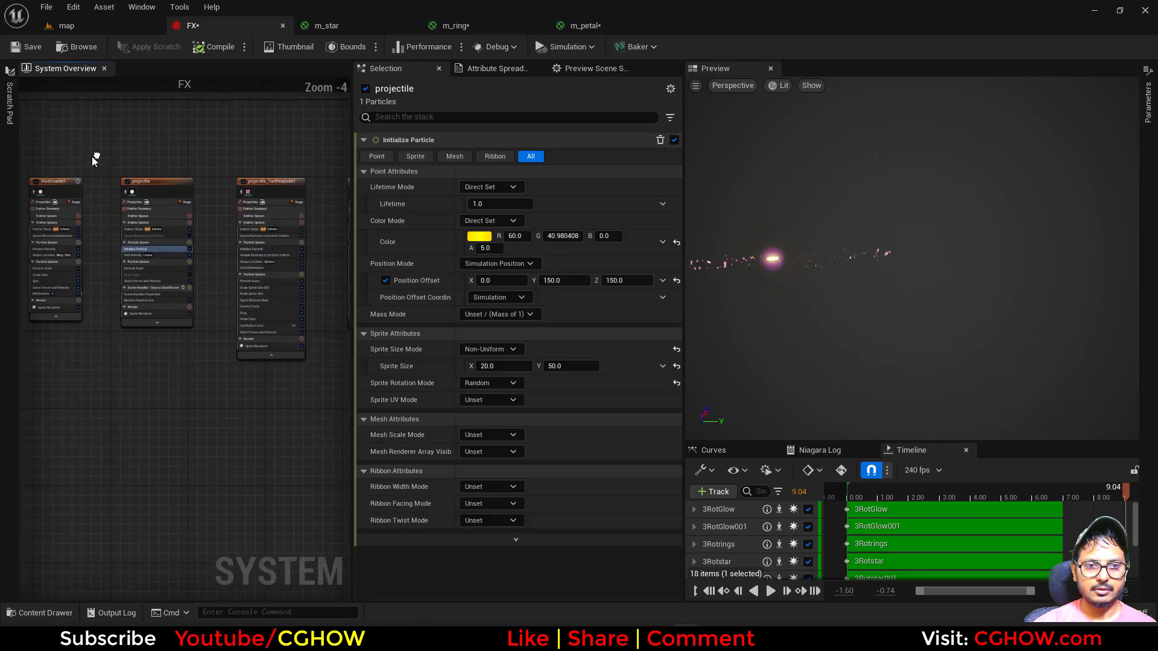
{"action": "scroll", "coordinate": [97, 155], "scroll_direction": "up", "scroll_amount": 4}
{"action": "mouse_move", "coordinate": [224, 178]}
{"action": "right_mouse_down"}
{"action": "mouse_move", "coordinate": [100, 160]}
{"action": "mouse_move", "coordinate": [210, 168]}
{"action": "right_mouse_up"}
{"action": "scroll", "coordinate": [121, 162], "scroll_direction": "down", "scroll_amount": 4}
{"action": "scroll", "coordinate": [205, 217], "scroll_direction": "up", "scroll_amount": 4}
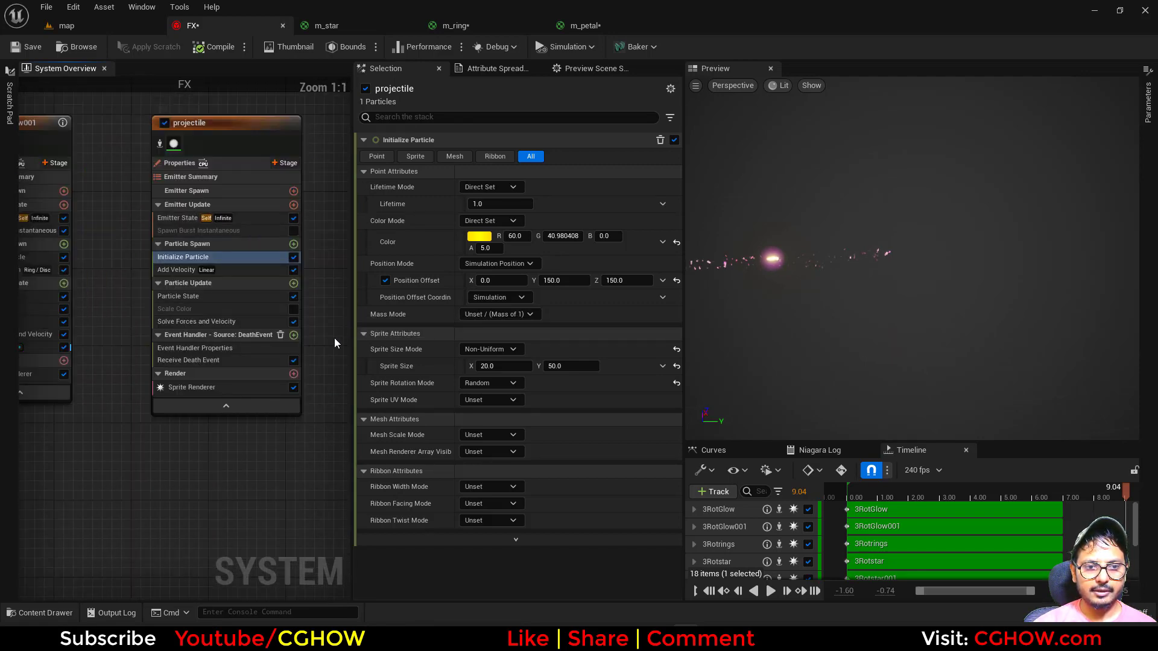
{"action": "left_click", "coordinate": [294, 283]}
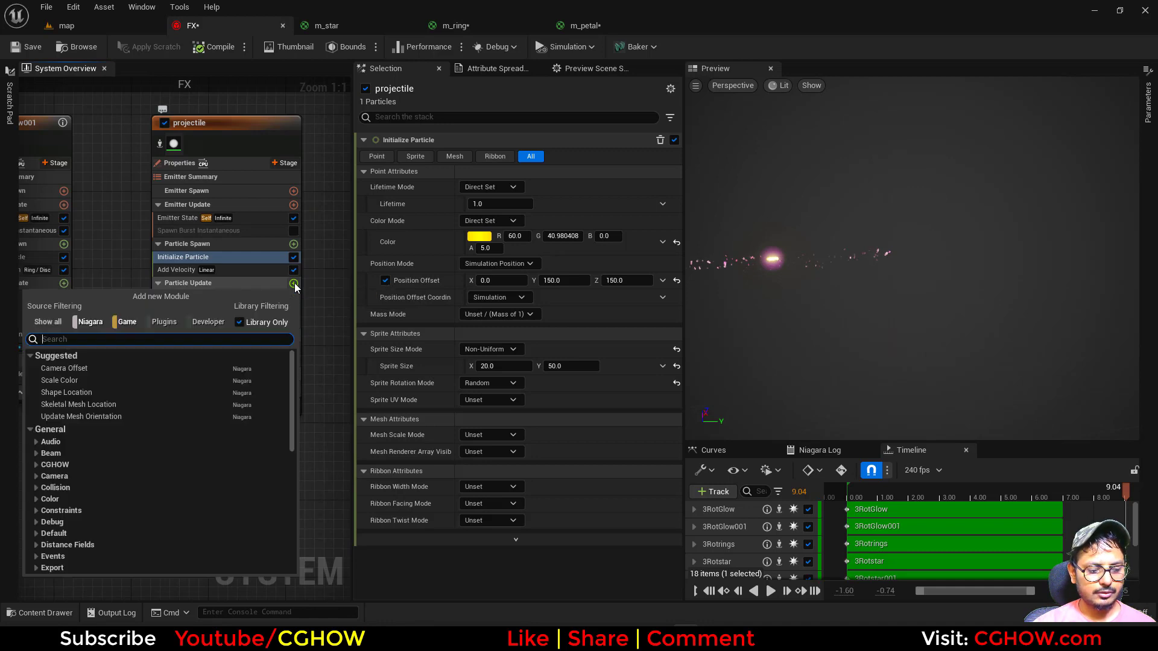
{"action": "type", "text": "deat"}
{"action": "left_click", "coordinate": [129, 367]}
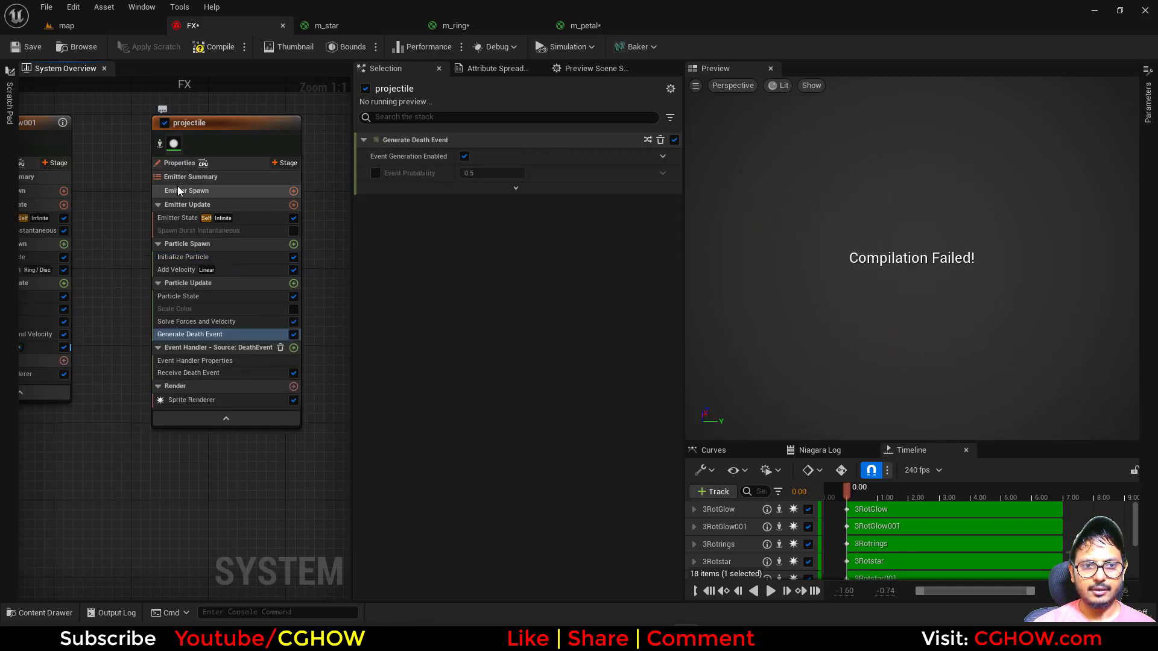
{"action": "left_click", "coordinate": [203, 163]}
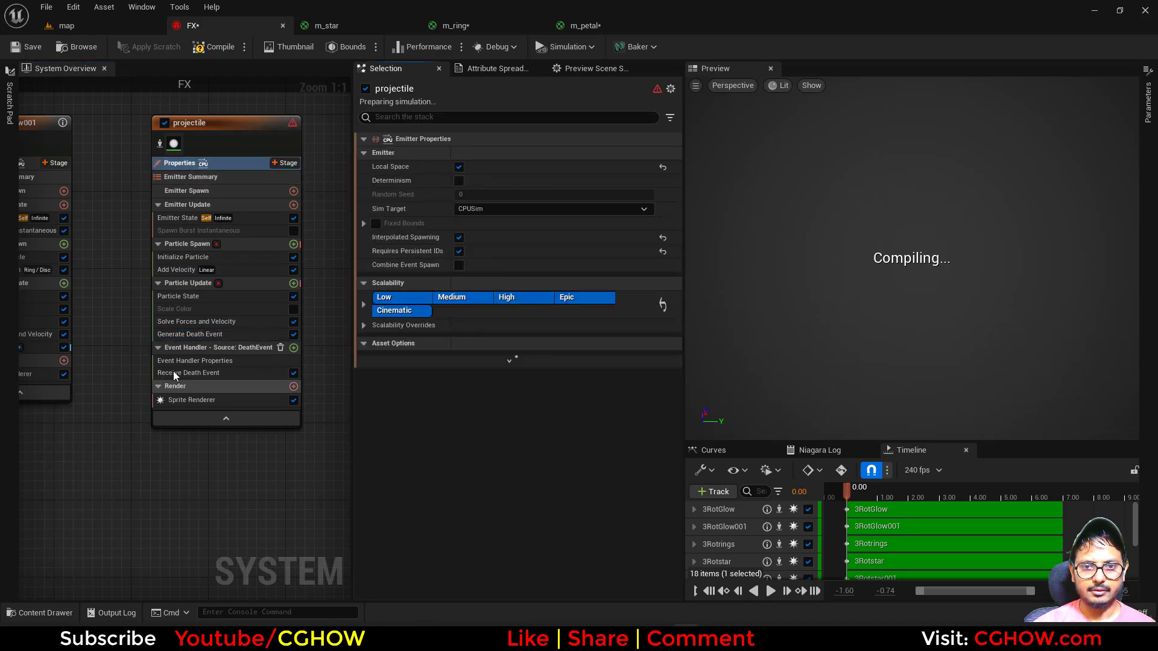
- Duplicate the projectile0_glow_ emitter in the empty area beside it and name the copy hit_star
{"action": "right_click_drag", "start_coordinate": [268, 494], "coordinate": [192, 497]}
{"action": "left_click", "coordinate": [75, 252]}
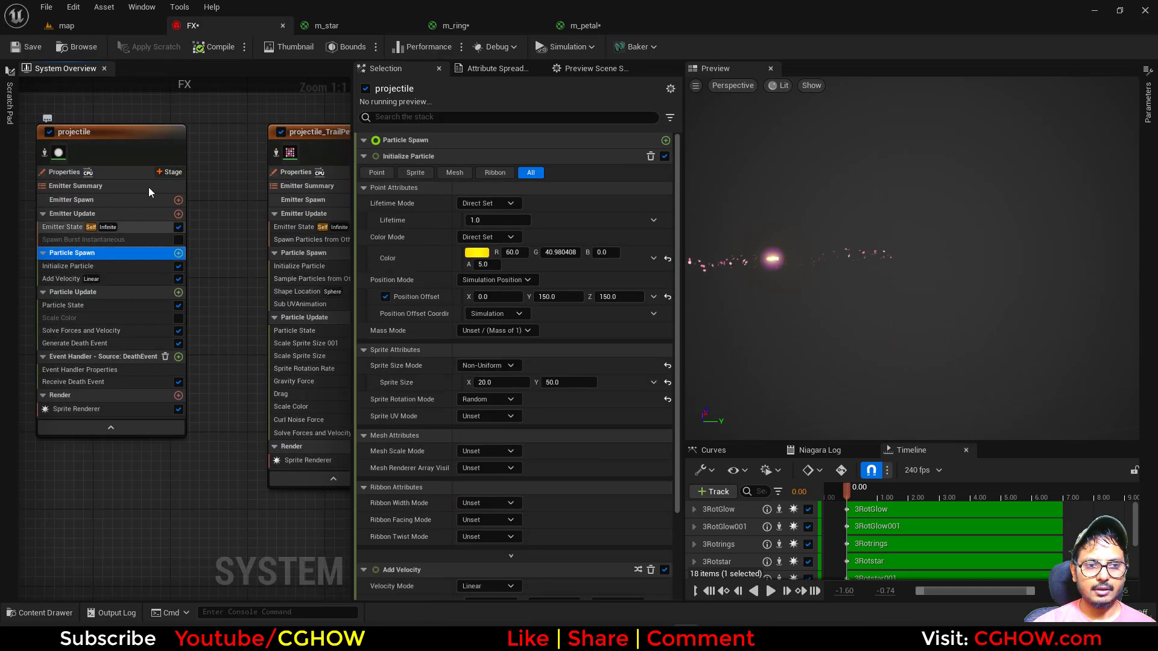
{"action": "scroll", "coordinate": [233, 389], "scroll_direction": "down", "scroll_amount": 3}
{"action": "right_click_drag", "start_coordinate": [233, 389], "coordinate": [85, 402]}
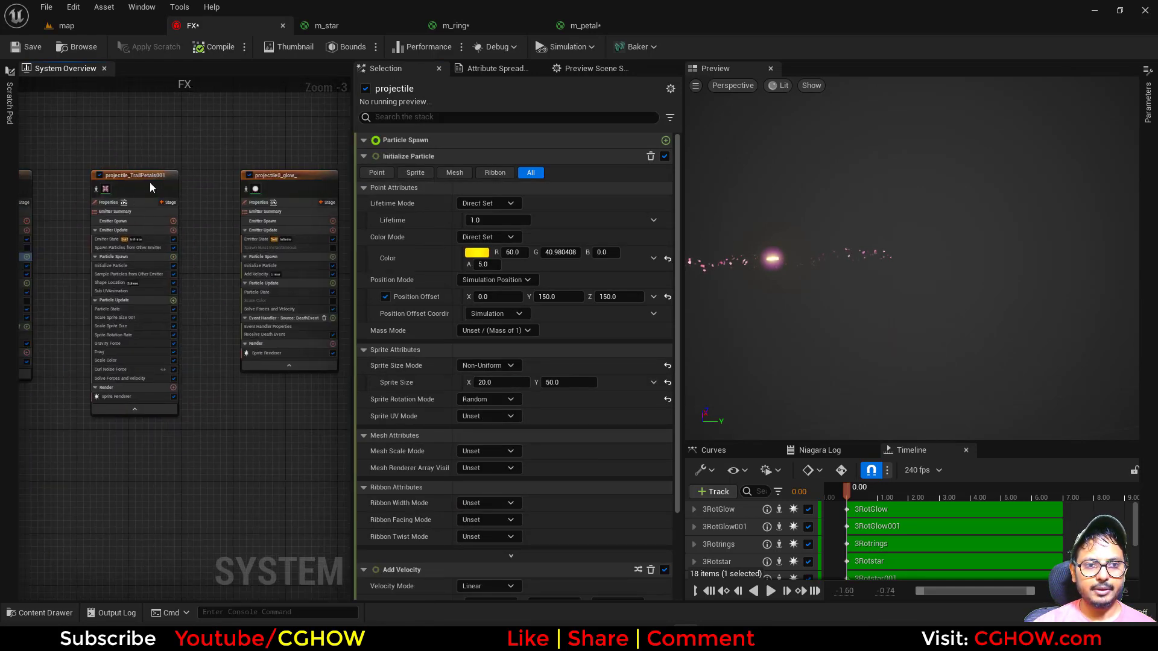
{"action": "right_click_drag", "start_coordinate": [247, 173], "coordinate": [209, 183]}
{"action": "left_click", "coordinate": [210, 182]}
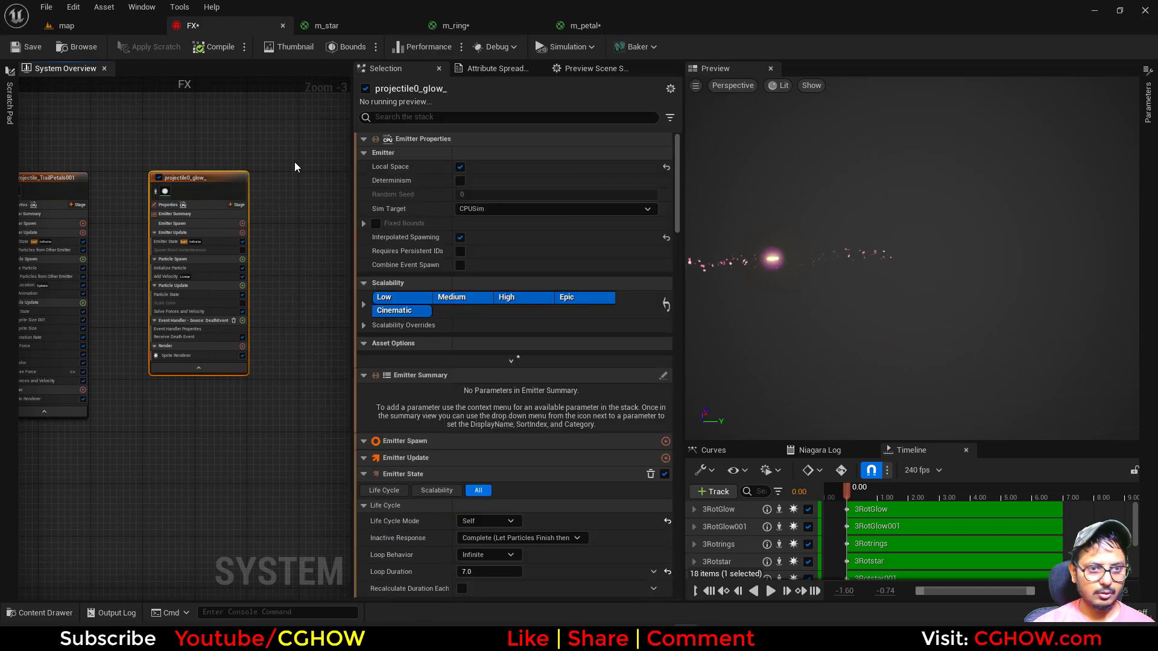
{"action": "right_click_drag", "start_coordinate": [293, 163], "coordinate": [179, 173]}
{"action": "left_click", "coordinate": [200, 182]}
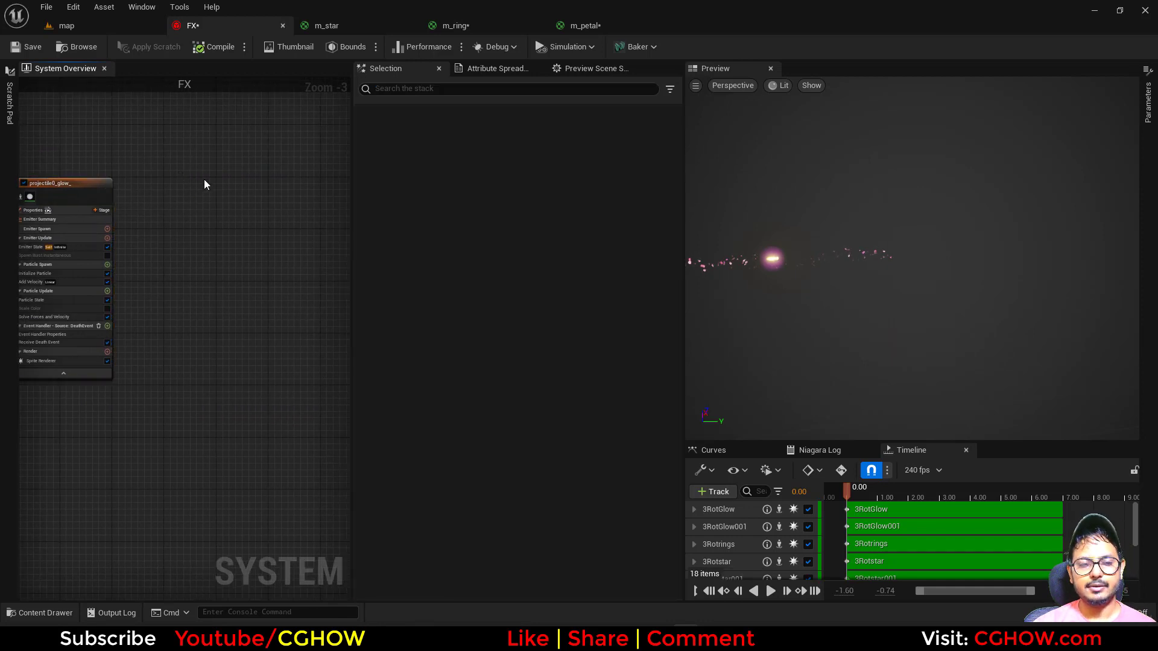
{"action": "key", "text": "ctrl+v"}
{"action": "scroll", "coordinate": [204, 179], "scroll_direction": "up", "scroll_amount": 4}
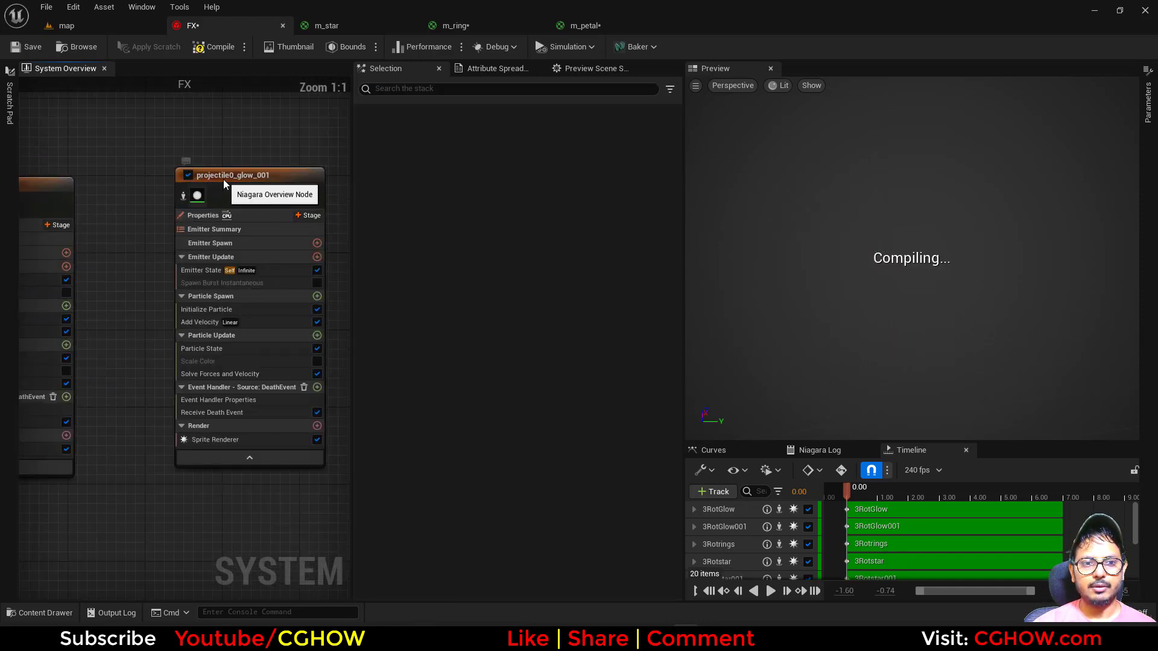
{"action": "type", "text": "hit"}
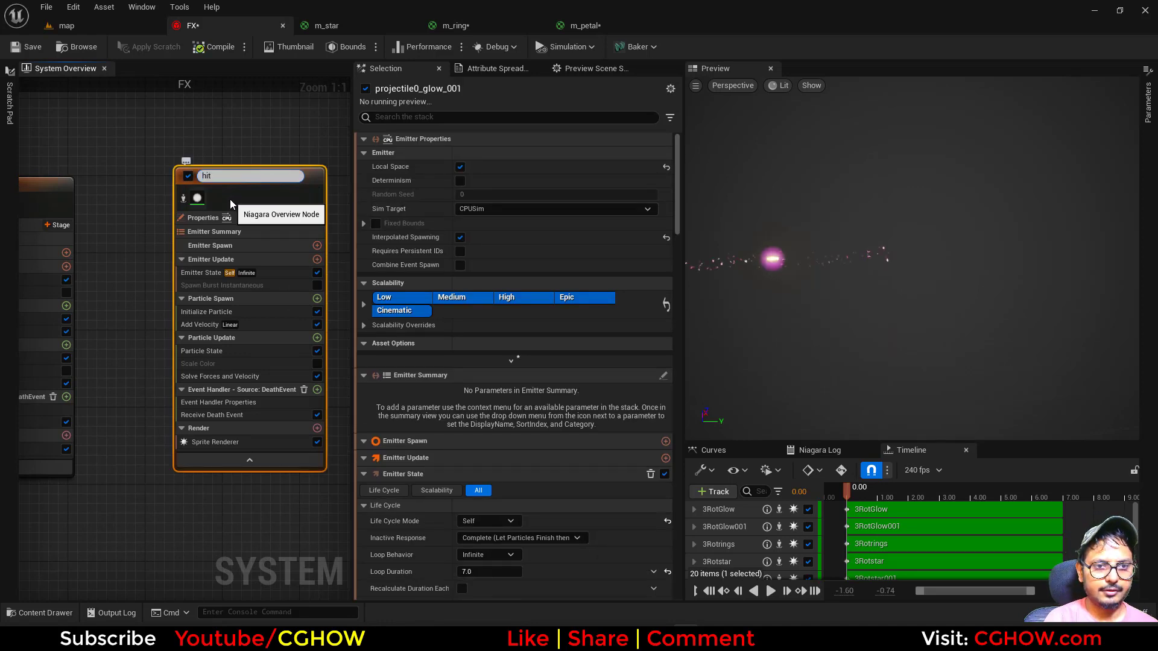
{"action": "type", "text": "_star"}
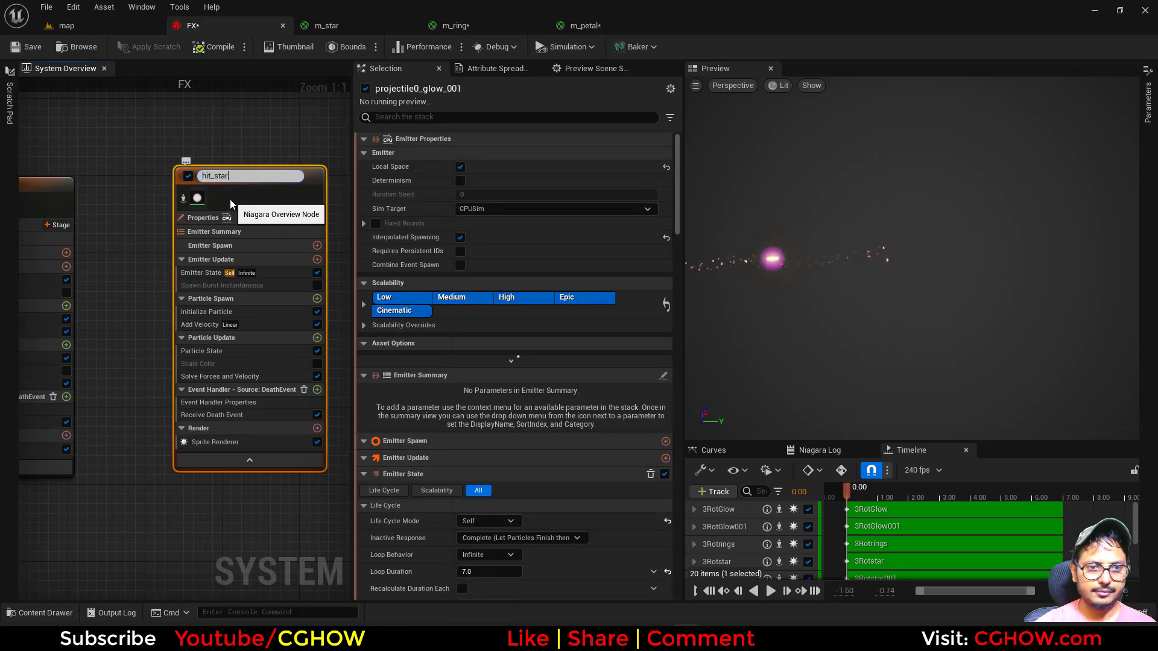
{"action": "key", "text": "Return"}
- Set hit_star's event handler source to the projectile emitter's DeathEvent and delete its Add Velocity module
{"action": "left_click", "coordinate": [259, 401]}
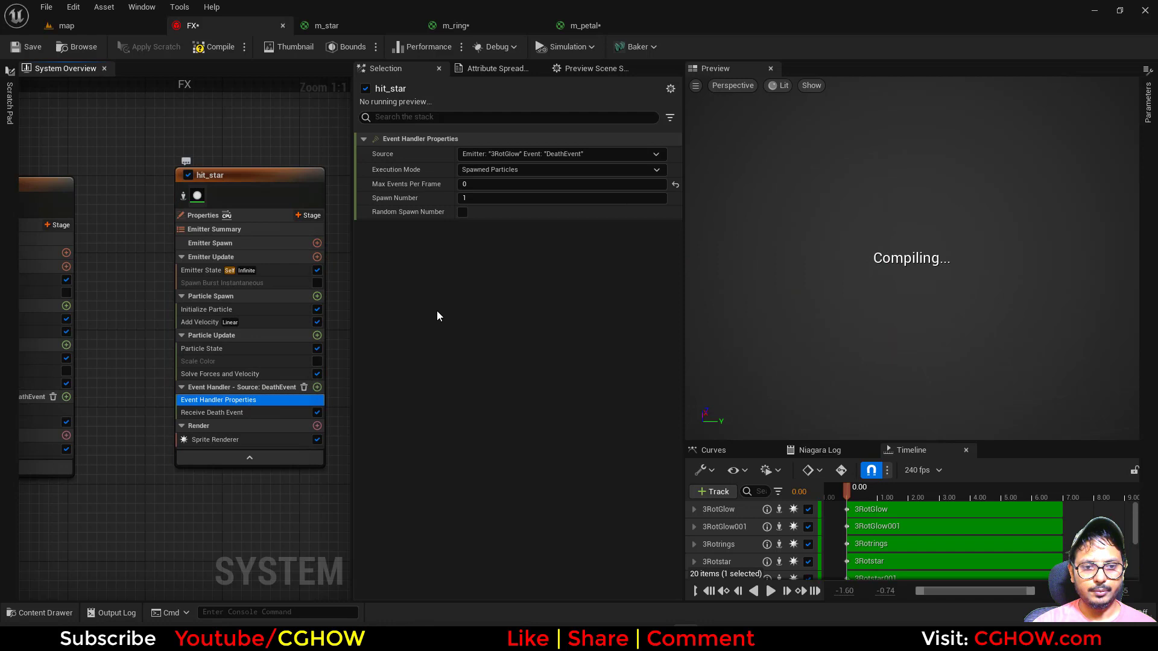
{"action": "left_click", "coordinate": [497, 155]}
{"action": "left_click", "coordinate": [496, 215]}
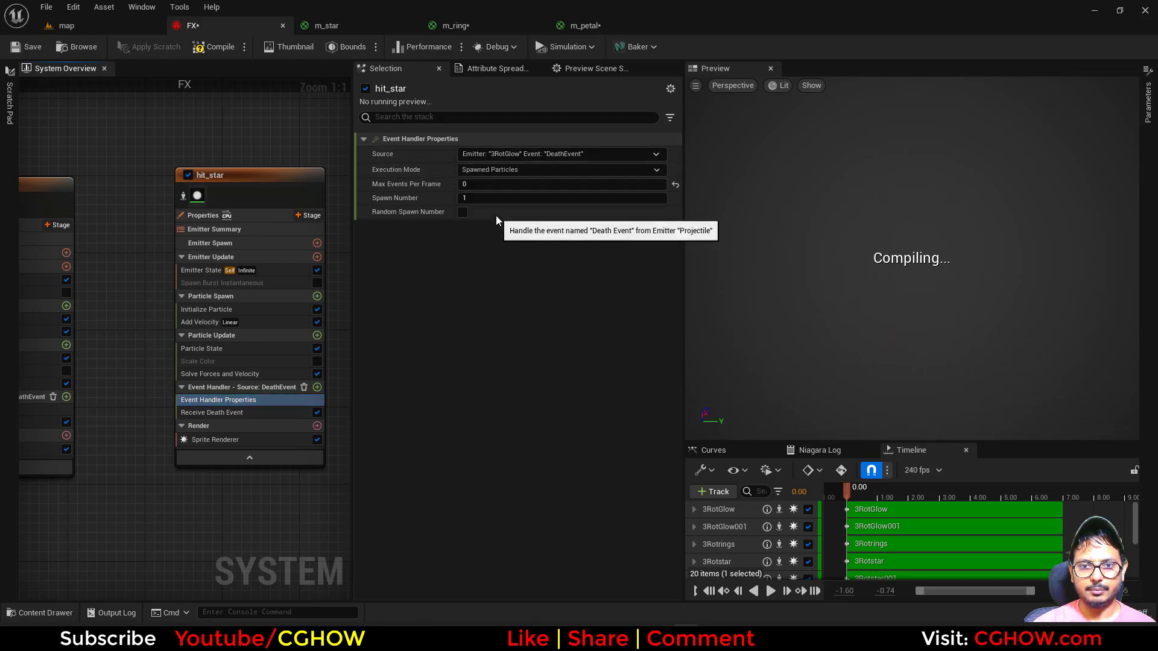
{"action": "right_click_drag", "start_coordinate": [243, 503], "coordinate": [207, 489]}
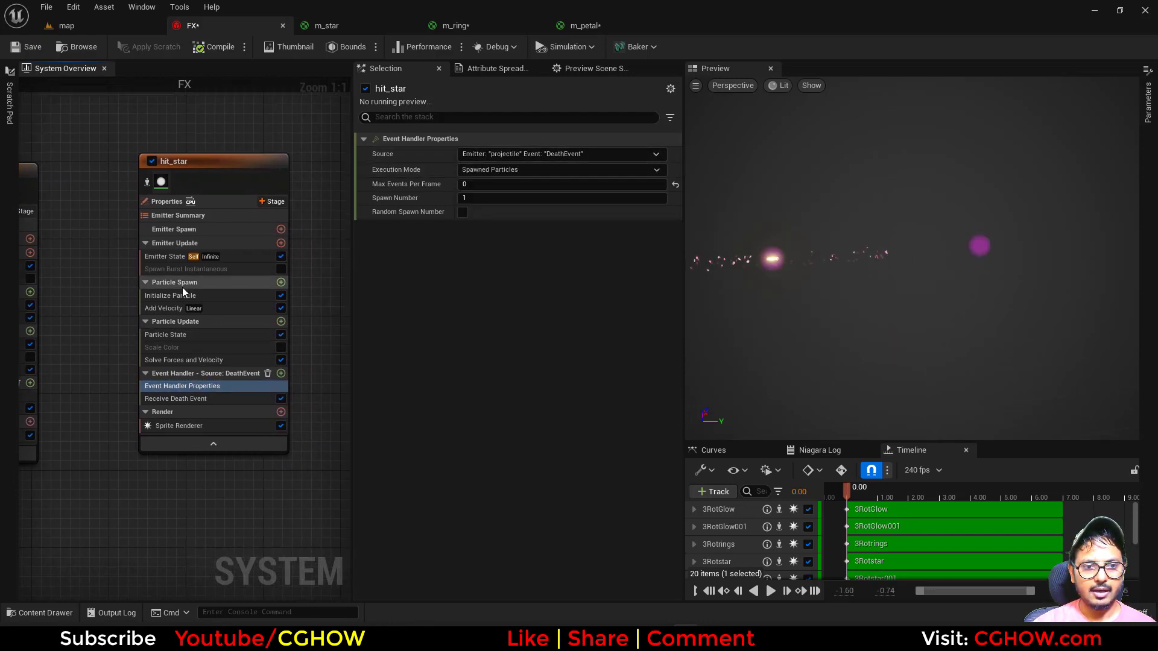
{"action": "left_click", "coordinate": [169, 310]}
{"action": "key", "text": "Delete"}
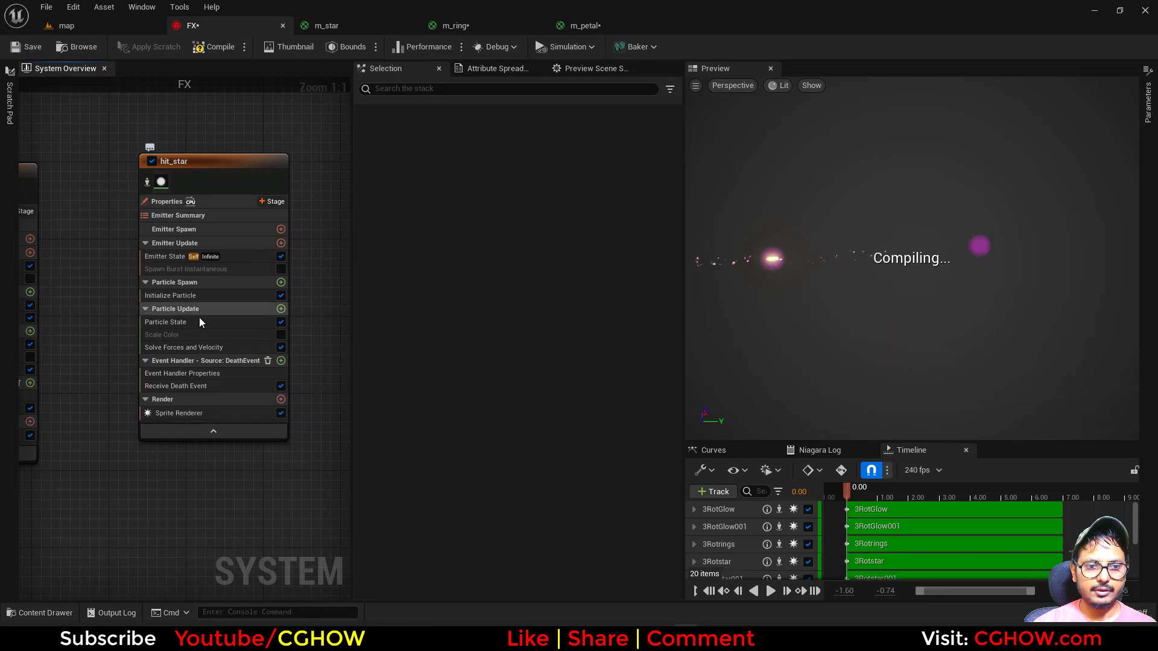
- Look at hit_star's Initialize Particle settings and scrub the timeline to check where its particles spawn
{"action": "left_click", "coordinate": [172, 295]}
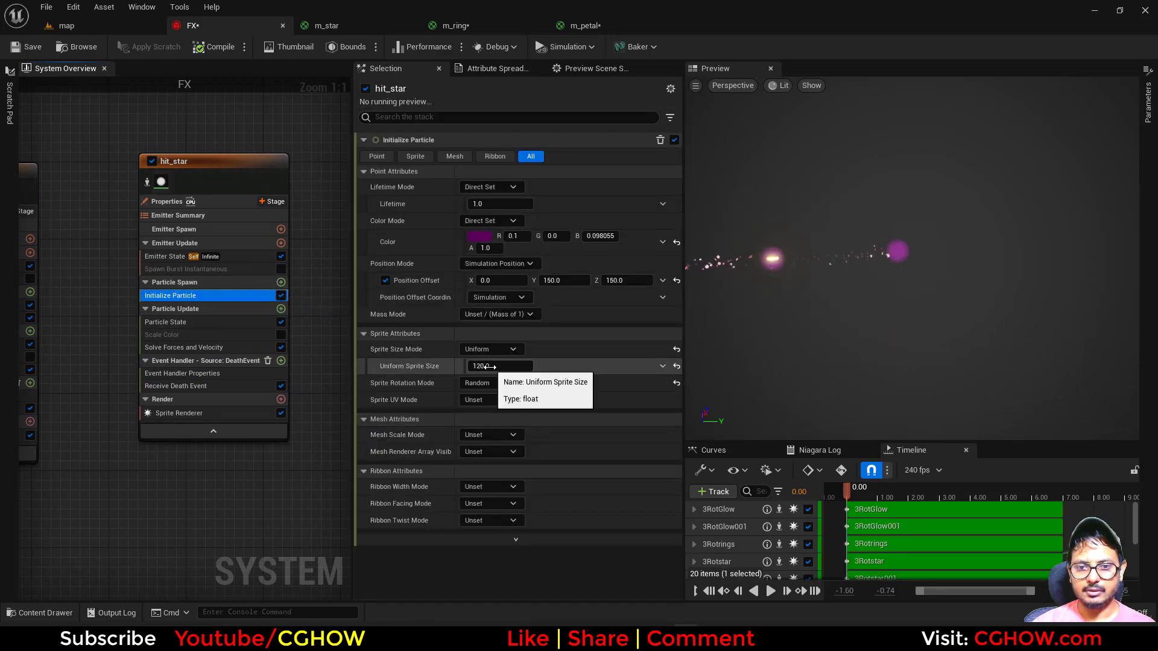
{"action": "left_click_drag", "start_coordinate": [895, 491], "coordinate": [846, 493]}
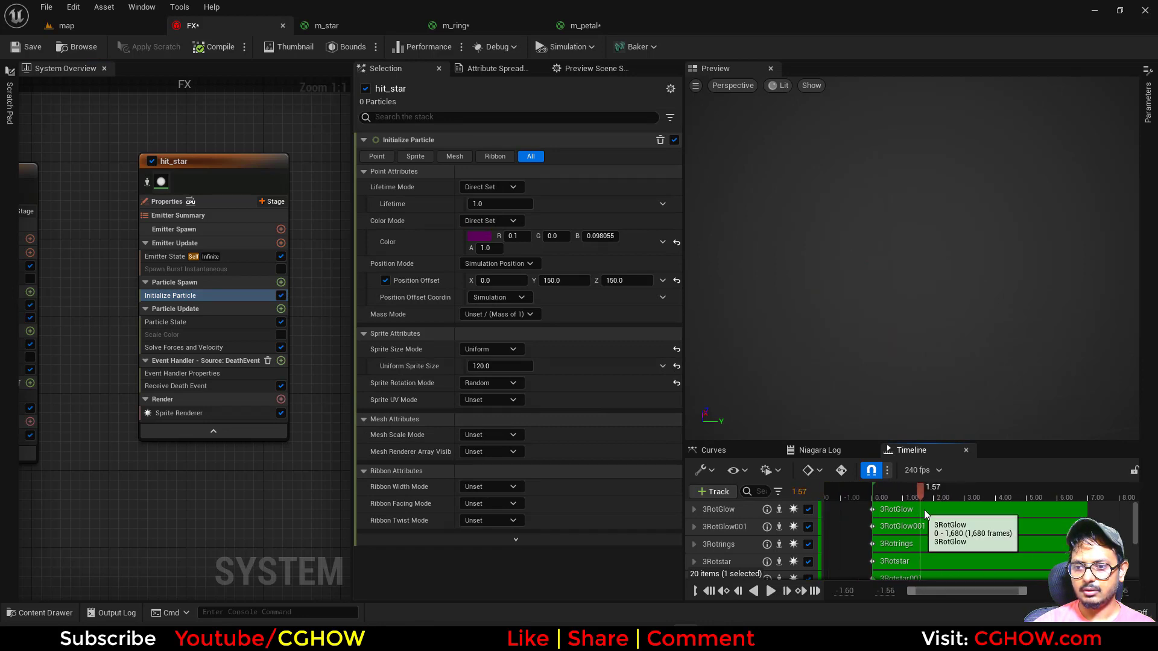
{"action": "scroll", "coordinate": [310, 255], "scroll_direction": "down", "scroll_amount": 3}
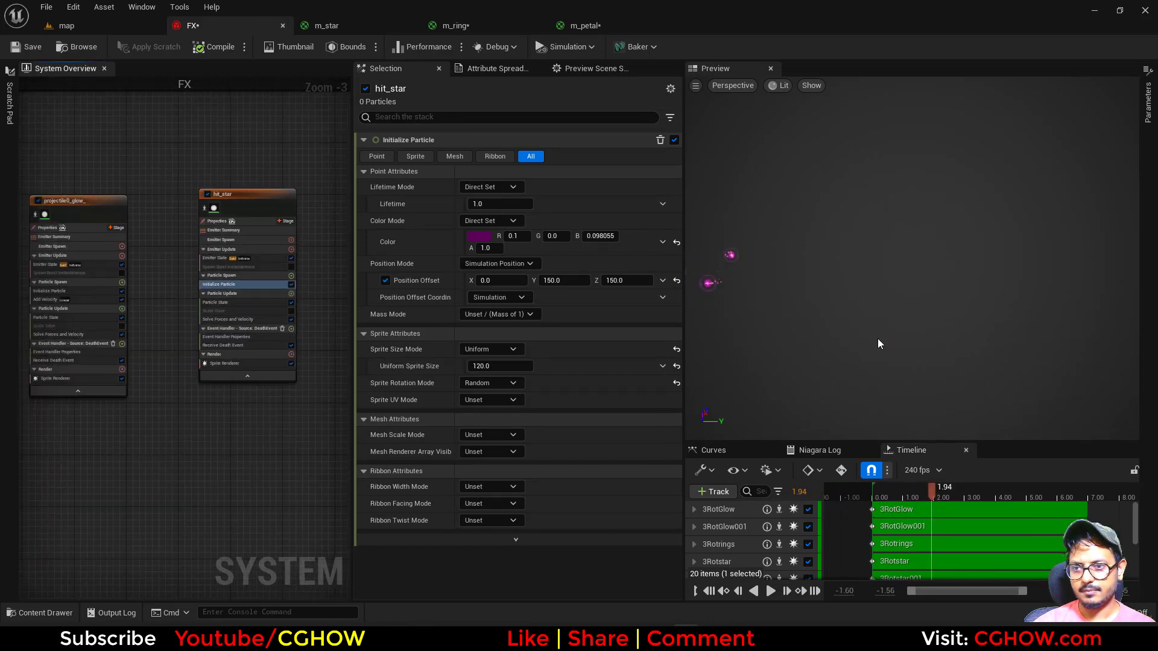
{"action": "left_click_drag", "start_coordinate": [963, 487], "coordinate": [873, 499]}
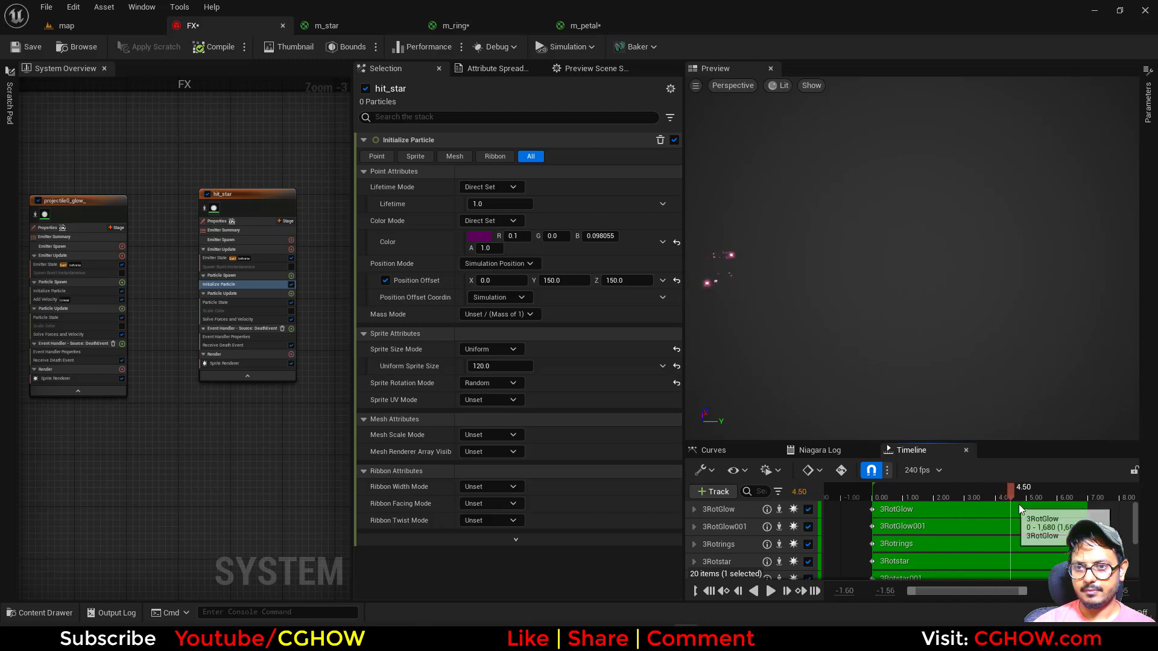
{"action": "left_click_drag", "start_coordinate": [1071, 516], "coordinate": [1031, 523]}
- Assign the m_star material to hit_star's Sprite Renderer
{"action": "right_click_drag", "start_coordinate": [248, 370], "coordinate": [202, 362]}
{"action": "scroll", "coordinate": [202, 361], "scroll_direction": "up", "scroll_amount": 3}
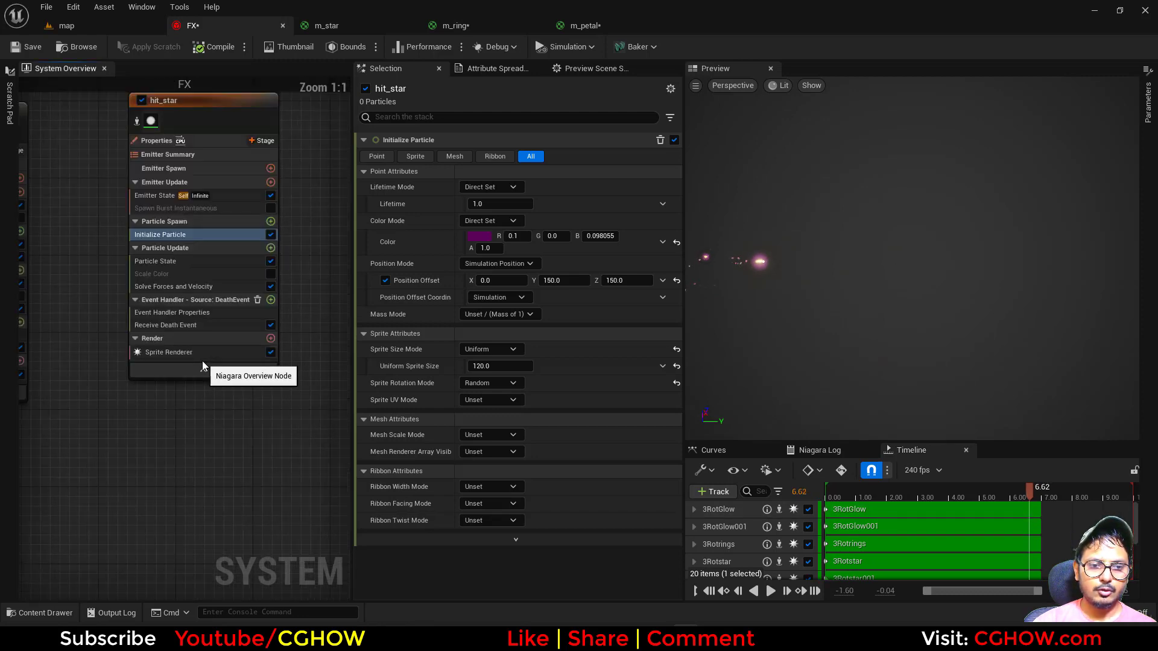
{"action": "left_click", "coordinate": [194, 353]}
{"action": "left_click", "coordinate": [320, 26]}
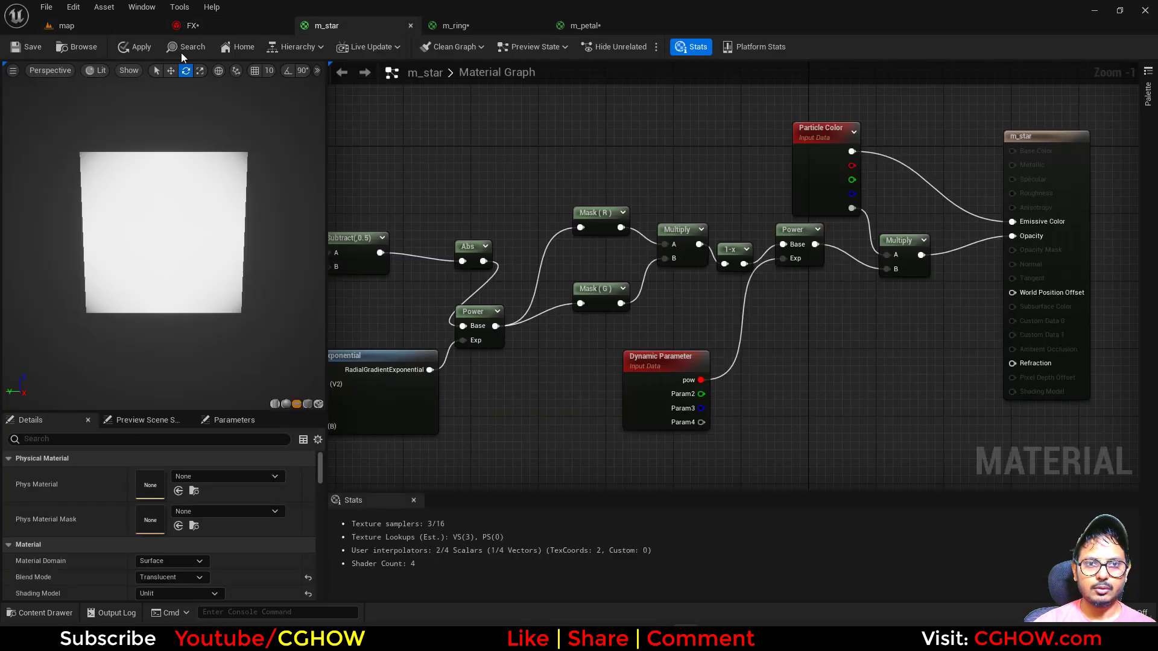
{"action": "left_click", "coordinate": [228, 24]}
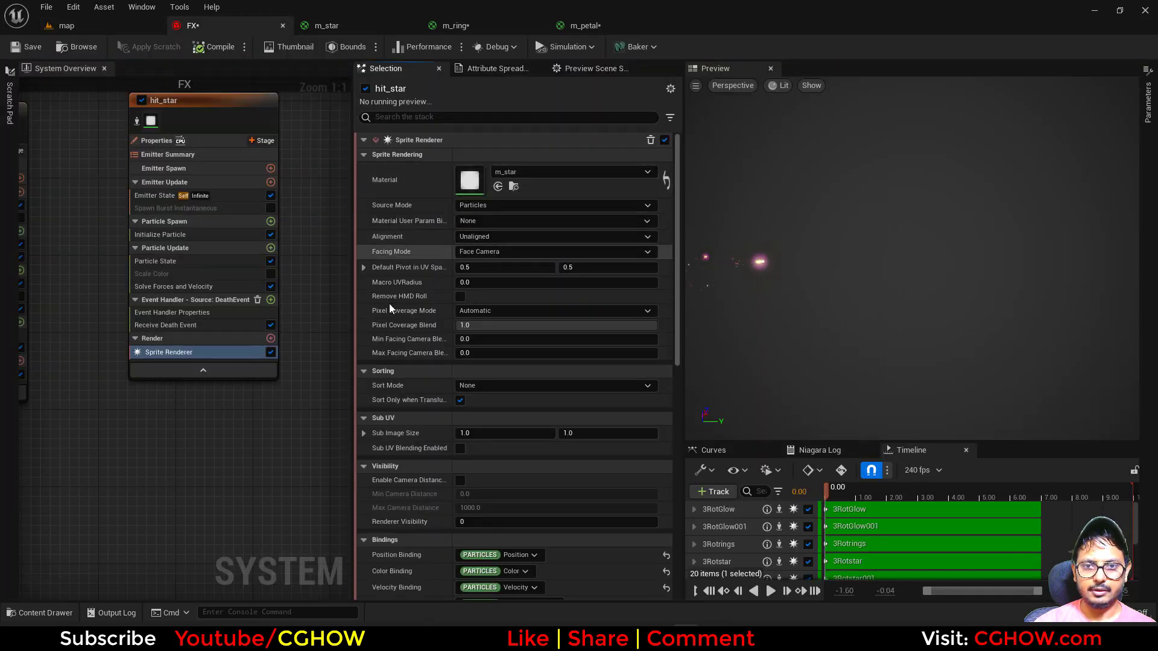
- Add a Dynamic Material Parameters module to hit_star's Particle Update
{"action": "left_click", "coordinate": [271, 248]}
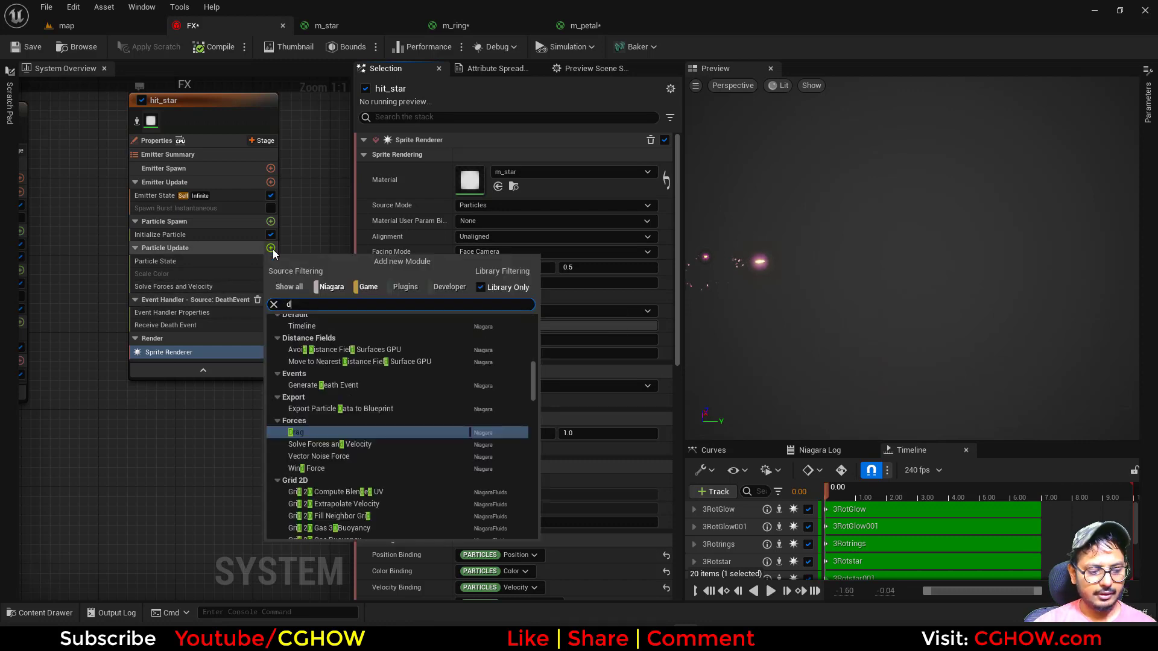
{"action": "type", "text": "dyn"}
{"action": "left_click", "coordinate": [292, 331]}
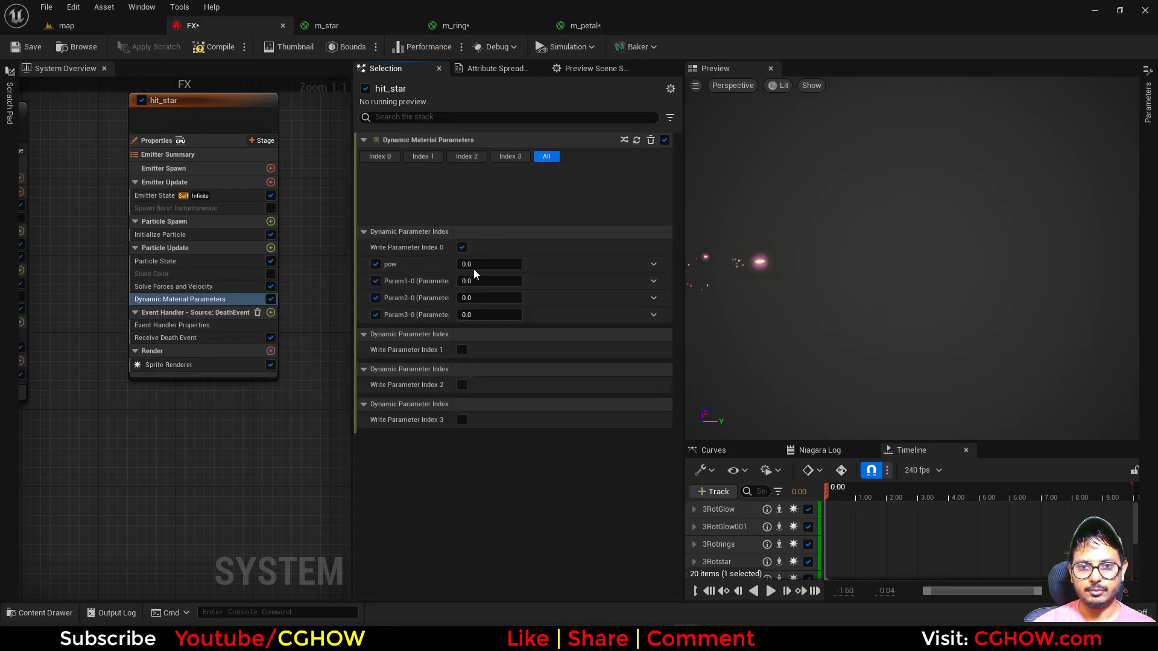
- Set hit_star's uniform sprite size to 200 and its colour to bright magenta (R 10, G 0, B 9.80547), and scrub to check the star
{"action": "left_click", "coordinate": [159, 235]}
{"action": "left_click", "coordinate": [502, 368]}
{"action": "type", "text": "200"}
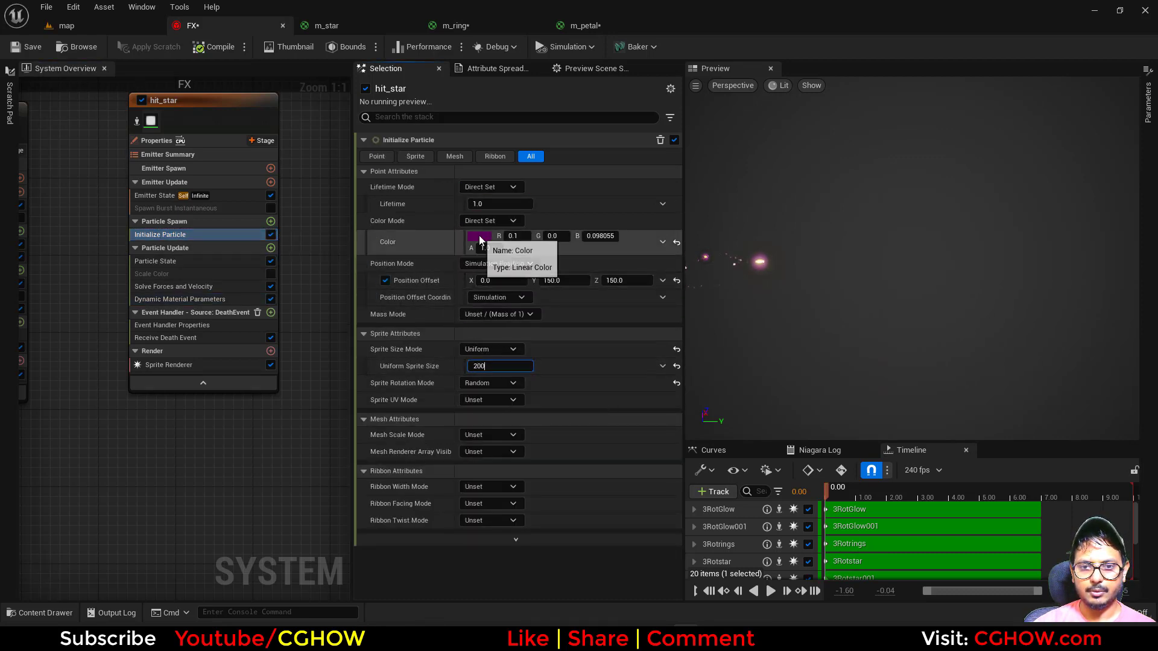
{"action": "left_click", "coordinate": [479, 235]}
{"action": "left_click_drag", "start_coordinate": [655, 316], "coordinate": [656, 279]}
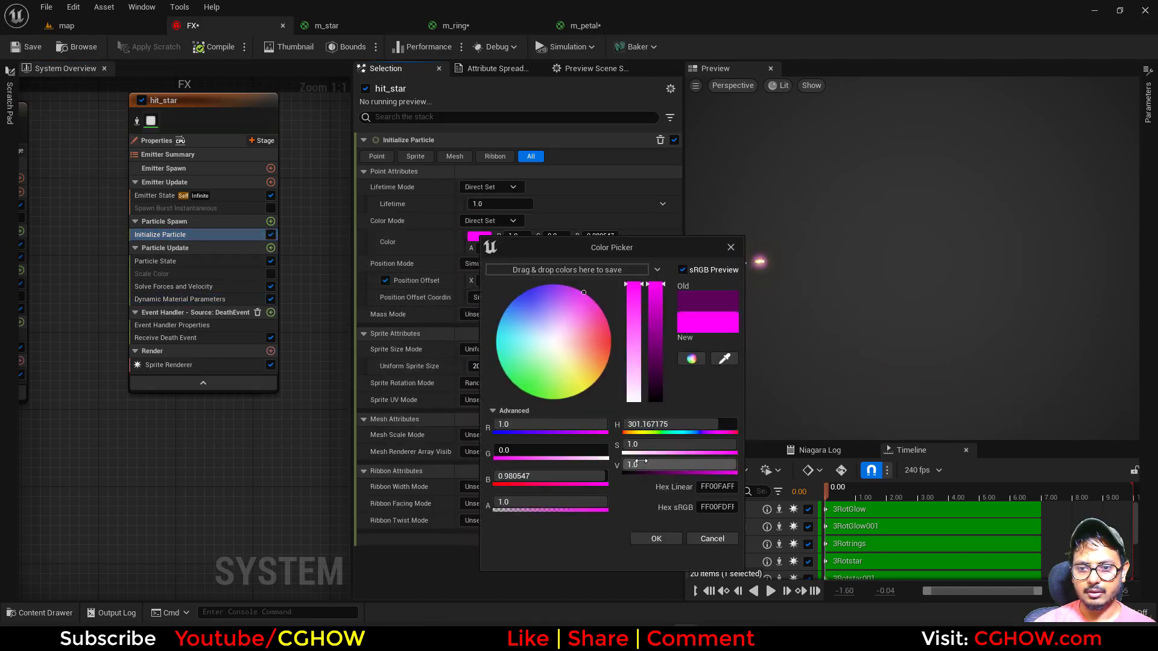
{"action": "left_click", "coordinate": [656, 538]}
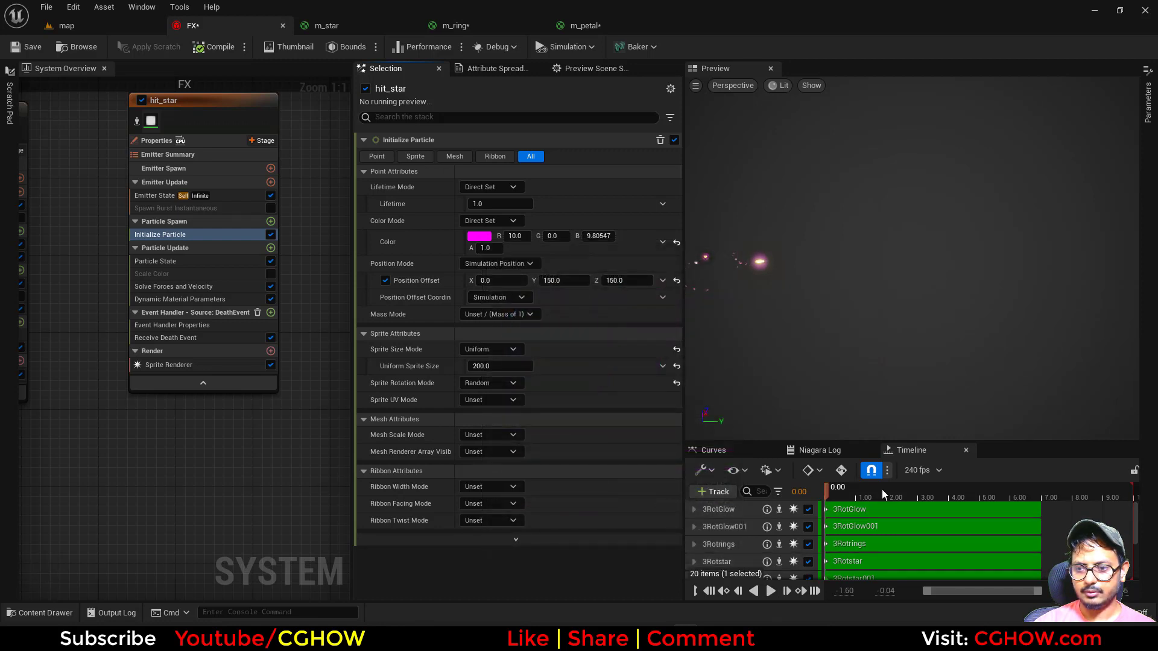
{"action": "left_click_drag", "start_coordinate": [957, 509], "coordinate": [1049, 520]}
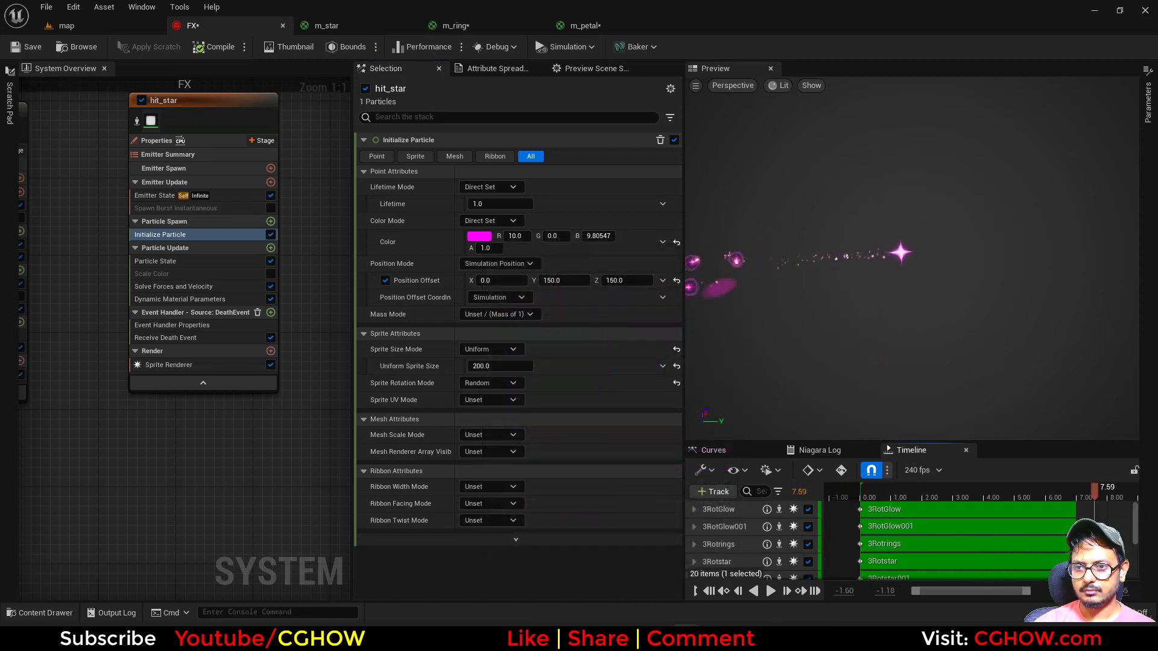
{"action": "left_click_drag", "start_coordinate": [1126, 529], "coordinate": [1148, 531]}
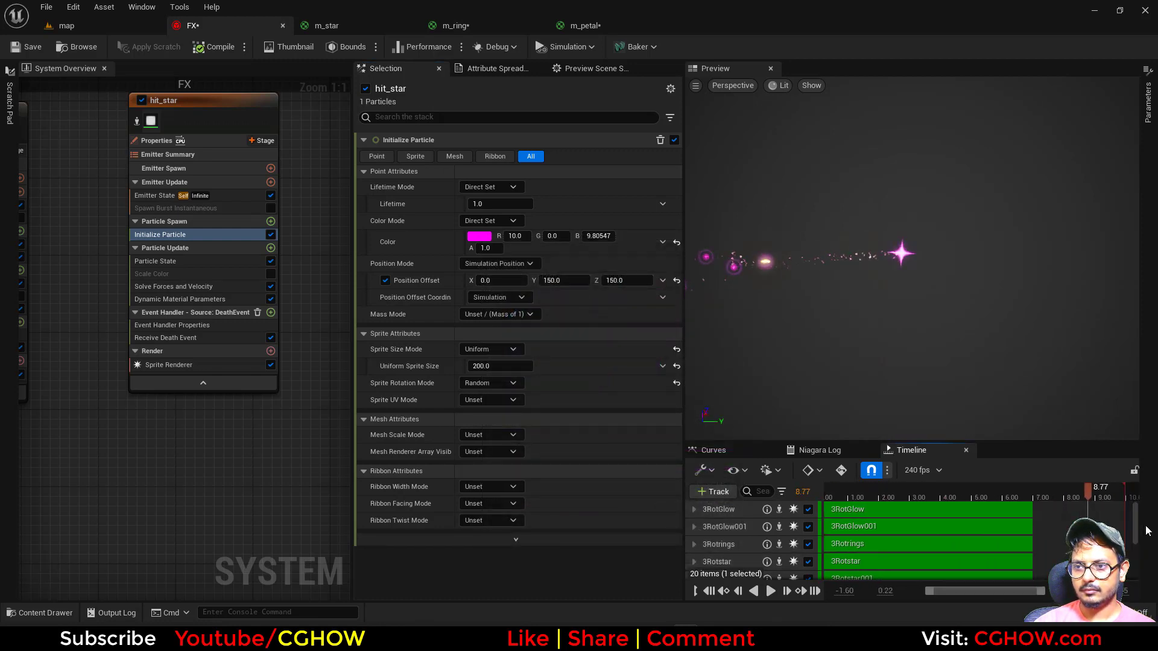
- Add a Scale Sprite Size module to hit_star's Particle Update and apply the smooth ramp-up curve template
{"action": "left_click", "coordinate": [271, 248]}
{"action": "type", "text": "size"}
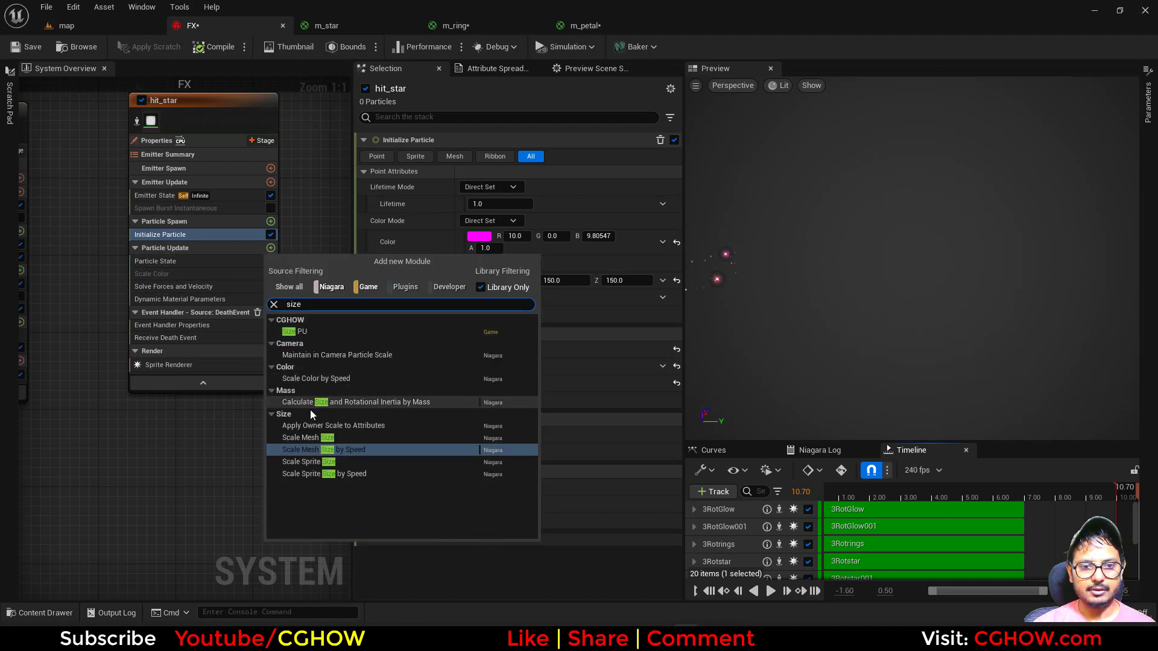
{"action": "left_click", "coordinate": [305, 462]}
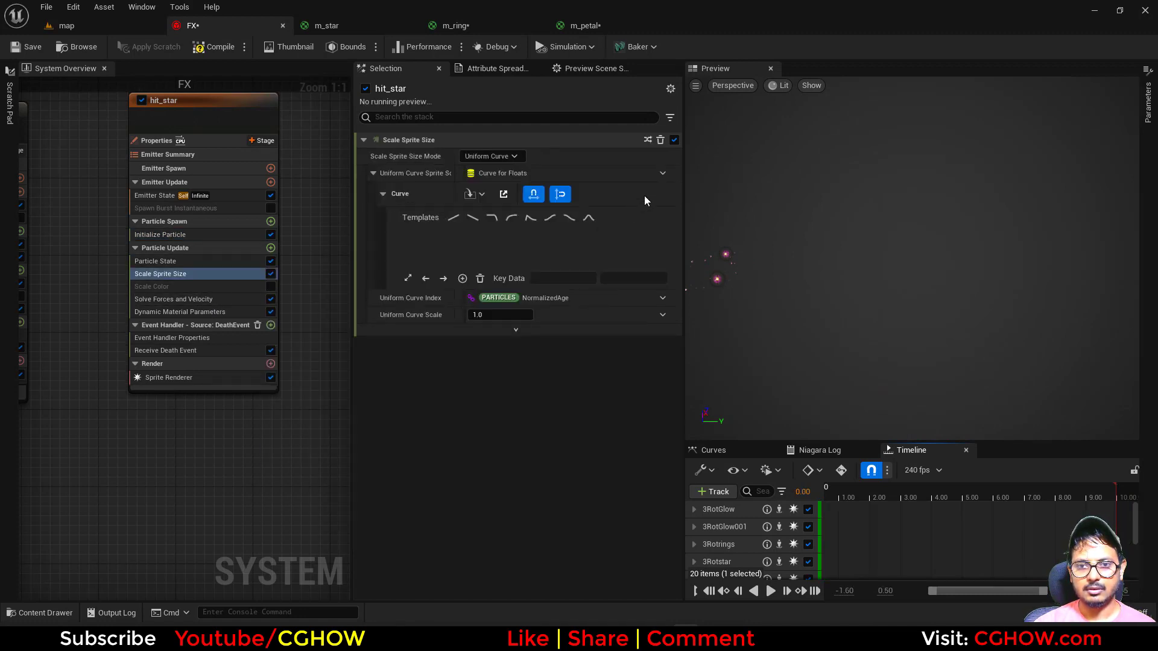
{"action": "left_click", "coordinate": [567, 218]}
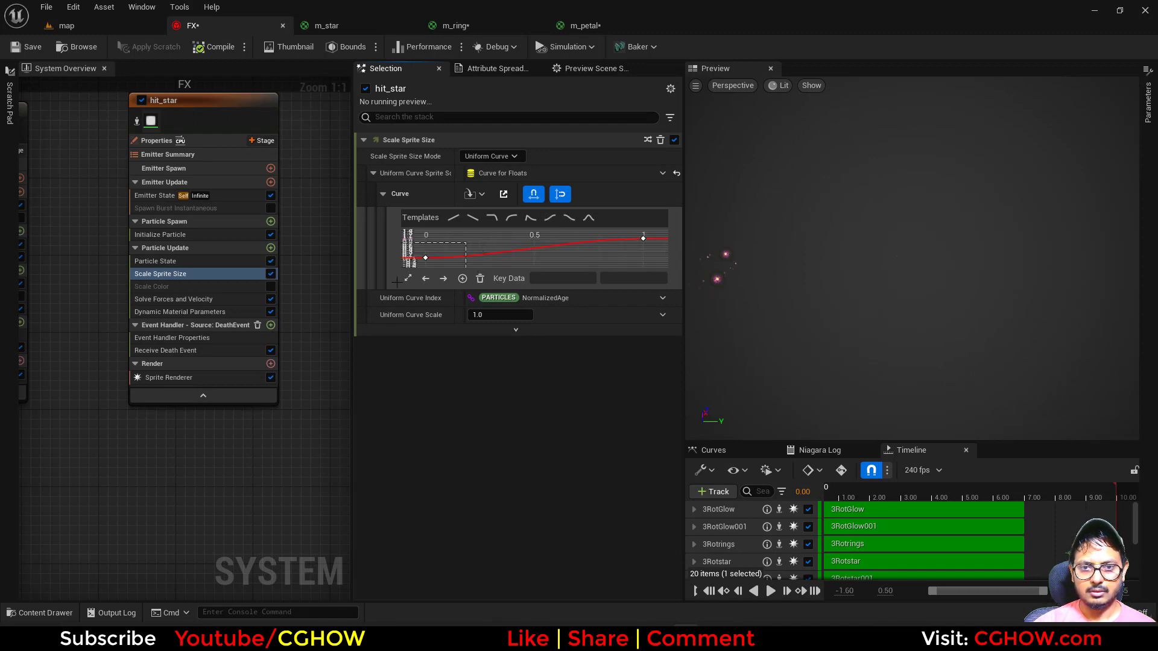
- Adjust the start tangent of hit_star's size curve, set its particle lifetime to 0.5, and play the timeline to check the star
{"action": "left_click_drag", "start_coordinate": [466, 266], "coordinate": [463, 264]}
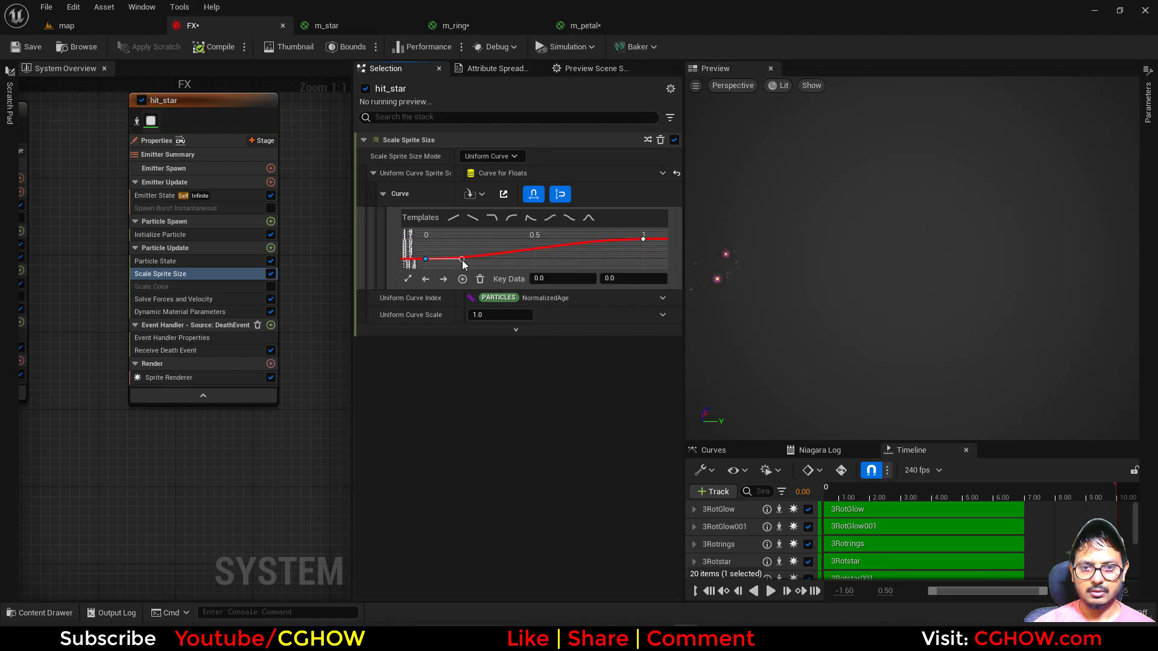
{"action": "left_click", "coordinate": [210, 236]}
{"action": "left_click", "coordinate": [500, 204]}
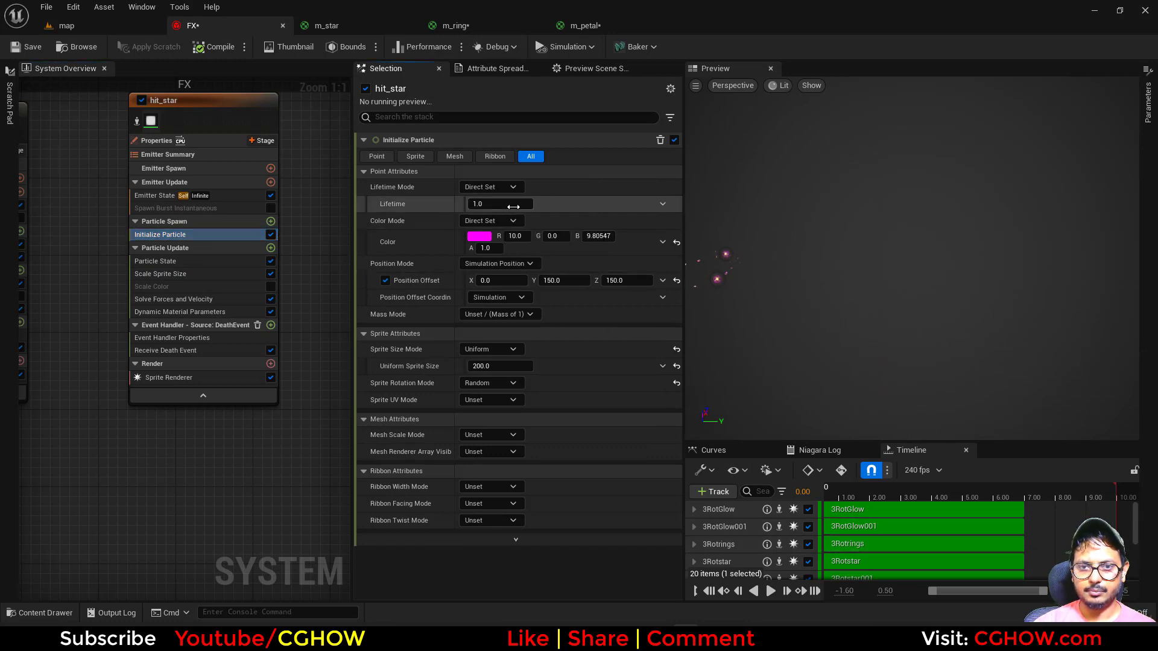
{"action": "type", "text": ".5"}
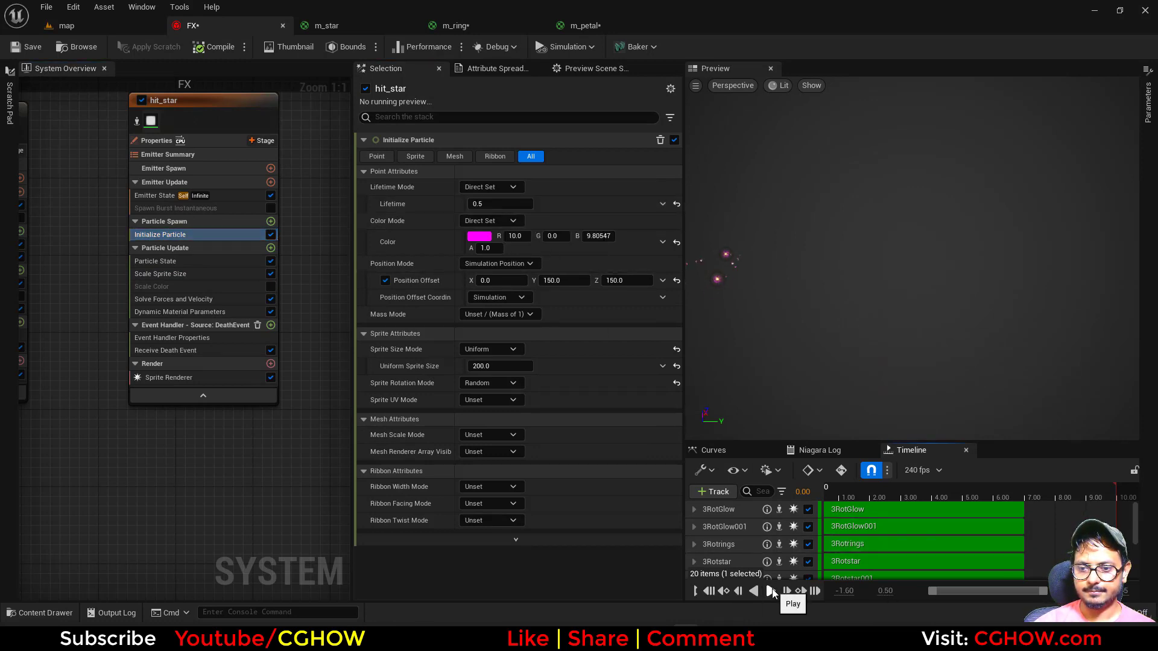
{"action": "left_click", "coordinate": [771, 592]}
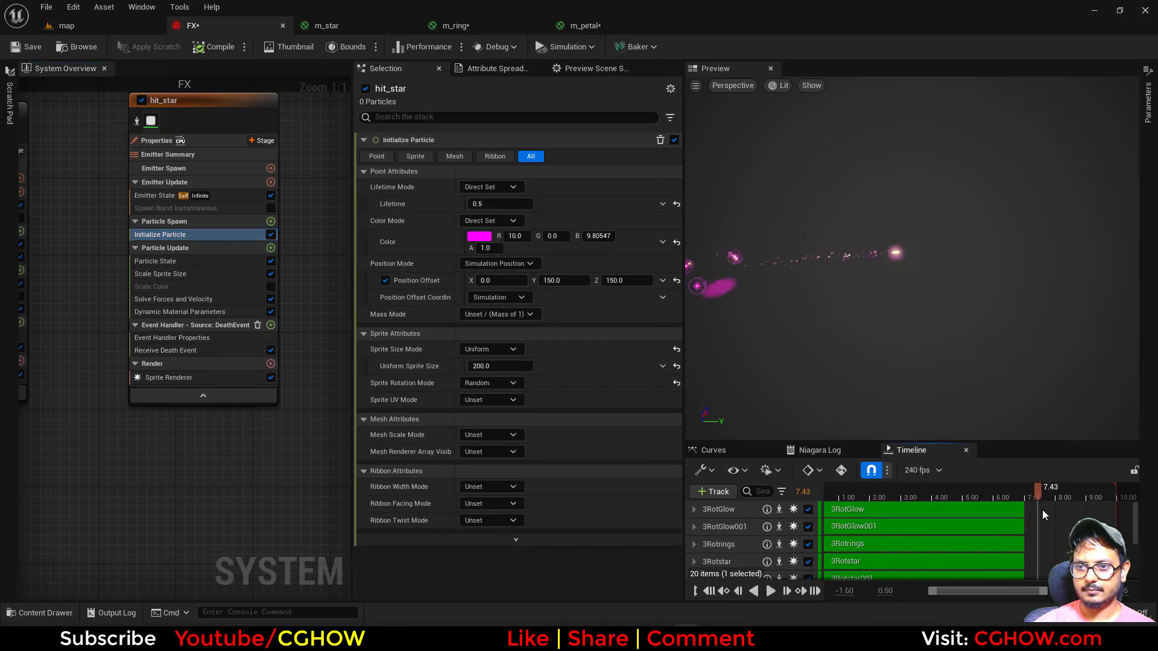
{"action": "left_click_drag", "start_coordinate": [1125, 525], "coordinate": [853, 432]}
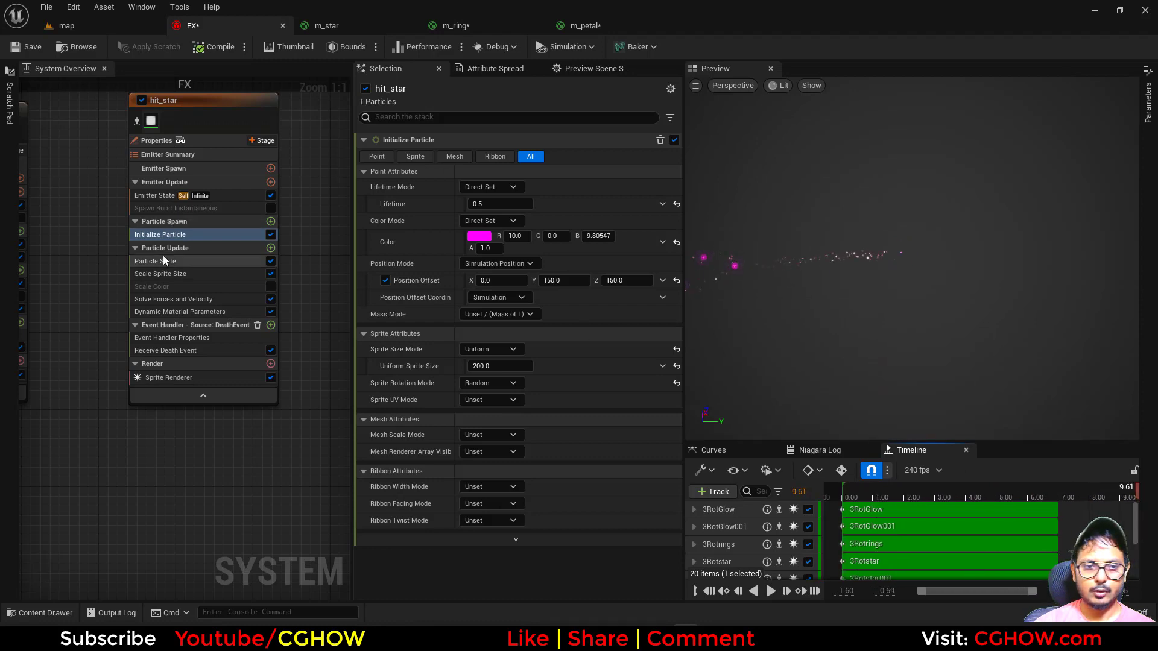
- Set hit_star's uniform sprite size to 300
{"action": "left_click", "coordinate": [500, 366]}
{"action": "type", "text": "300"}
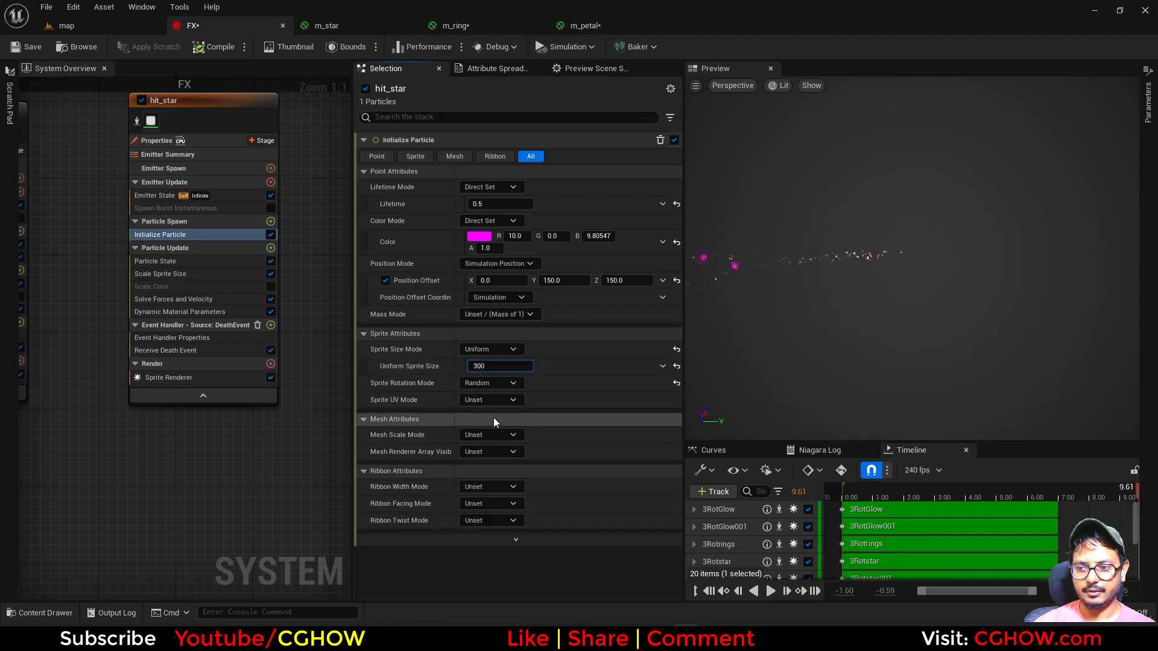
{"action": "key", "text": "Return"}
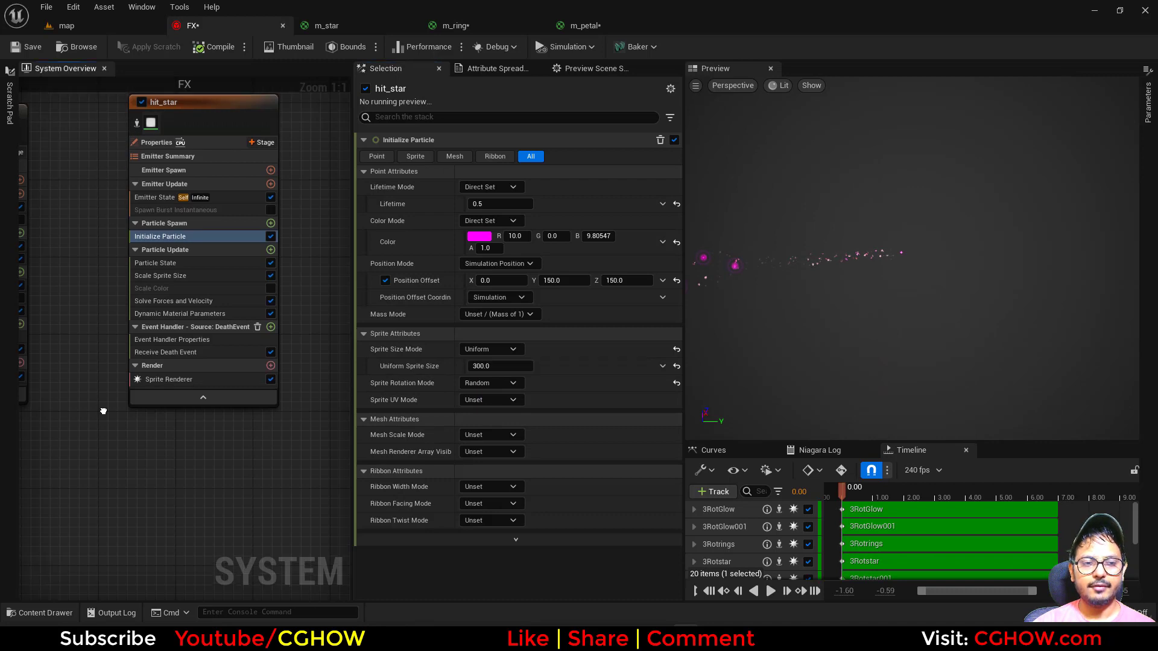
- Duplicate the hit_star emitter and rename the copy hit_ring
{"action": "scroll", "coordinate": [202, 373], "scroll_direction": "down", "scroll_amount": 2}
{"action": "right_click_drag", "start_coordinate": [103, 411], "coordinate": [47, 425]}
{"action": "left_click", "coordinate": [133, 190]}
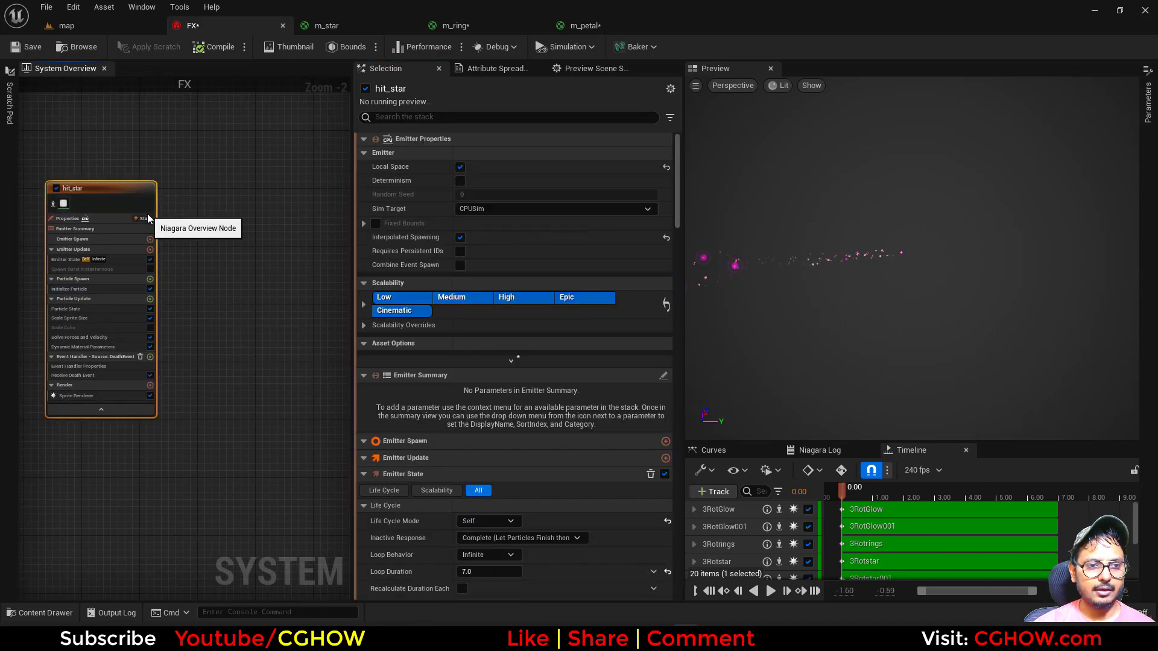
{"action": "left_click", "coordinate": [199, 173]}
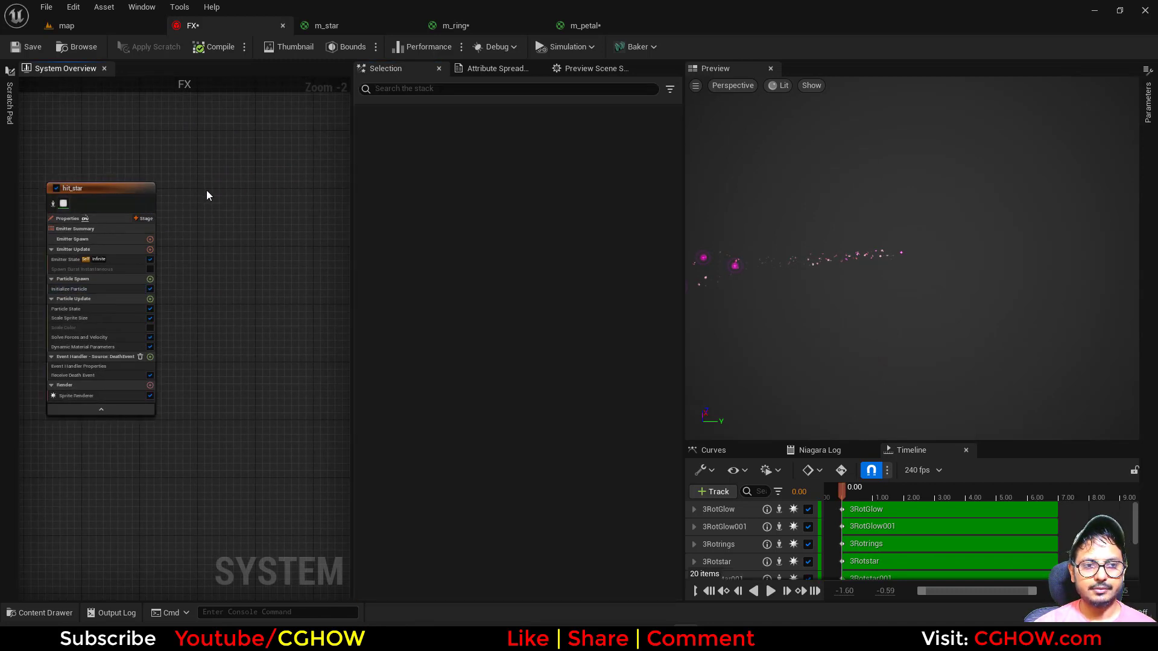
{"action": "key", "text": "ctrl+v"}
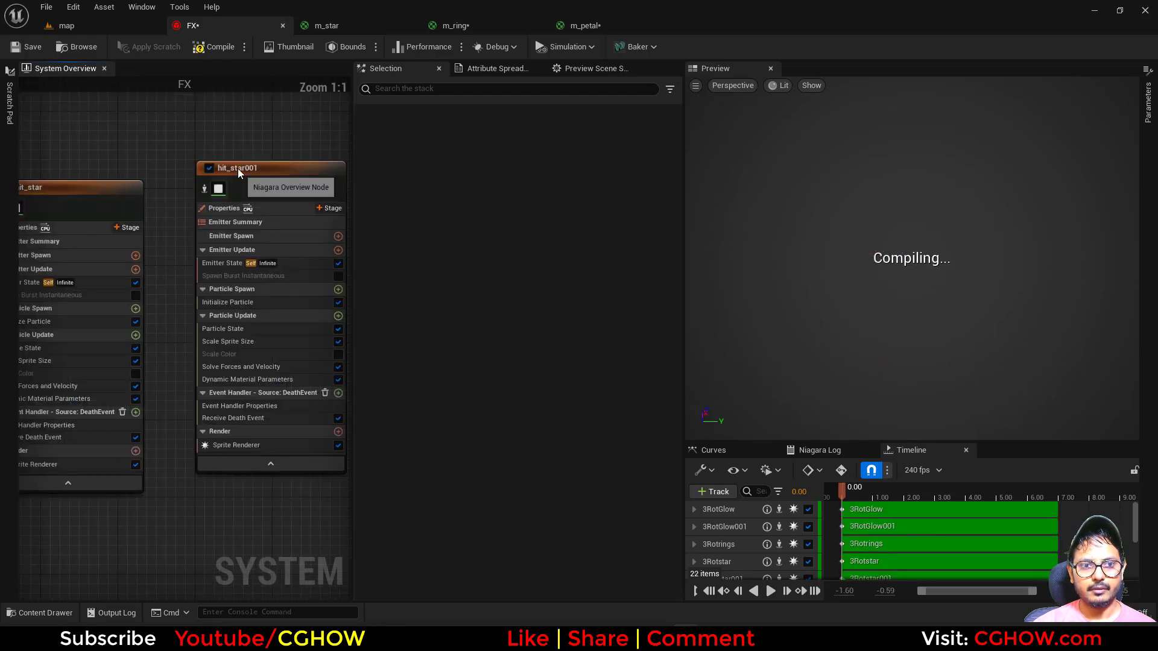
{"action": "type", "text": "h"}
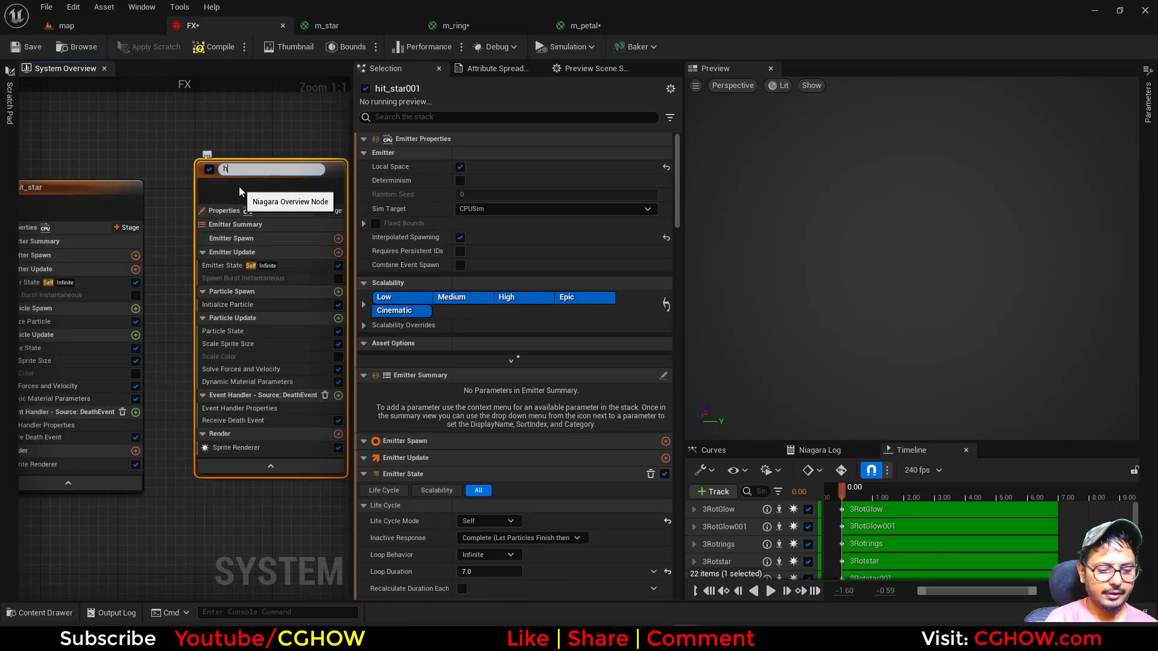
{"action": "type", "text": "it_ring"}
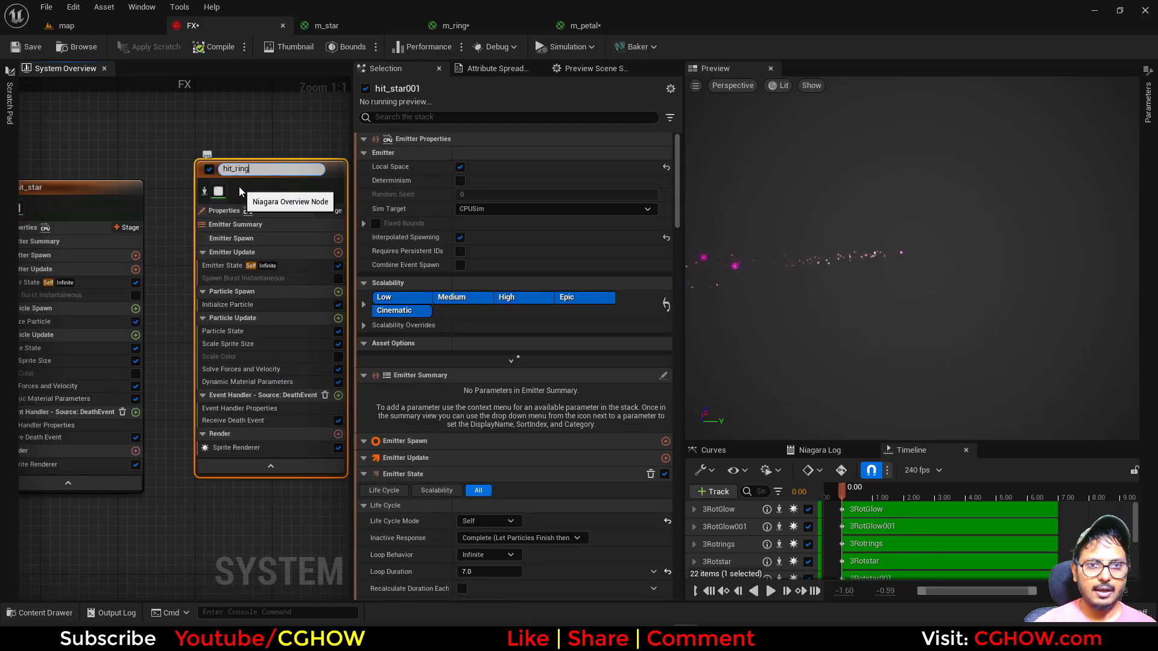
{"action": "key", "text": "Return"}
- Assign the m_ring material to hit_ring's Sprite Renderer
{"action": "left_click", "coordinate": [456, 25]}
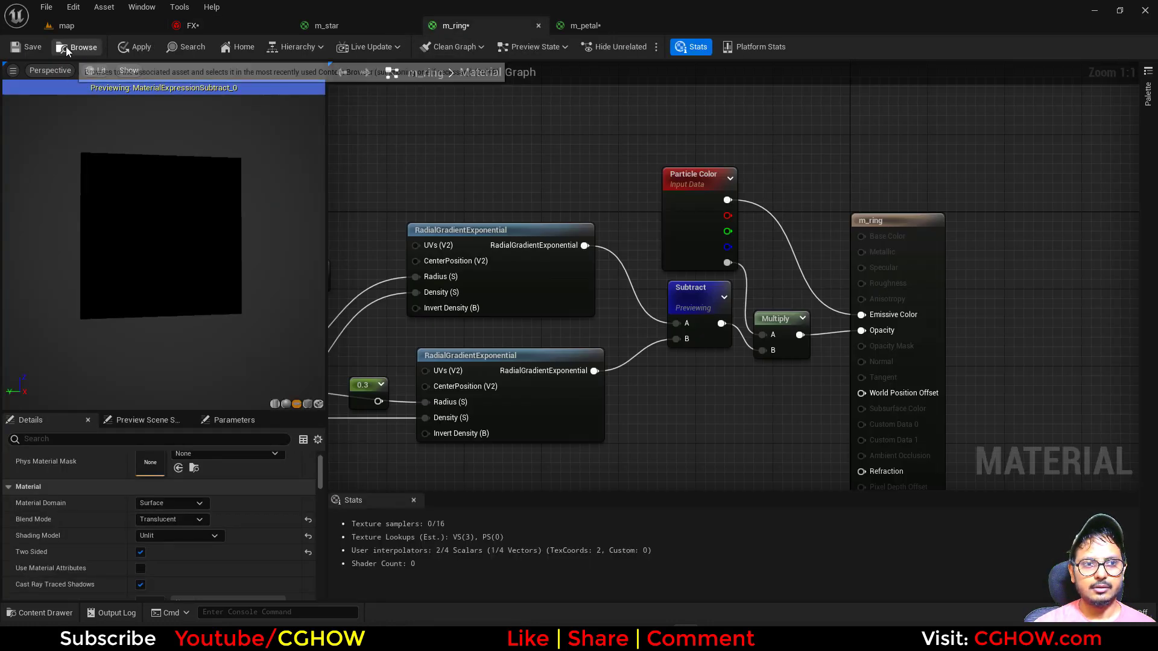
{"action": "left_click", "coordinate": [192, 26]}
{"action": "left_click", "coordinate": [236, 445]}
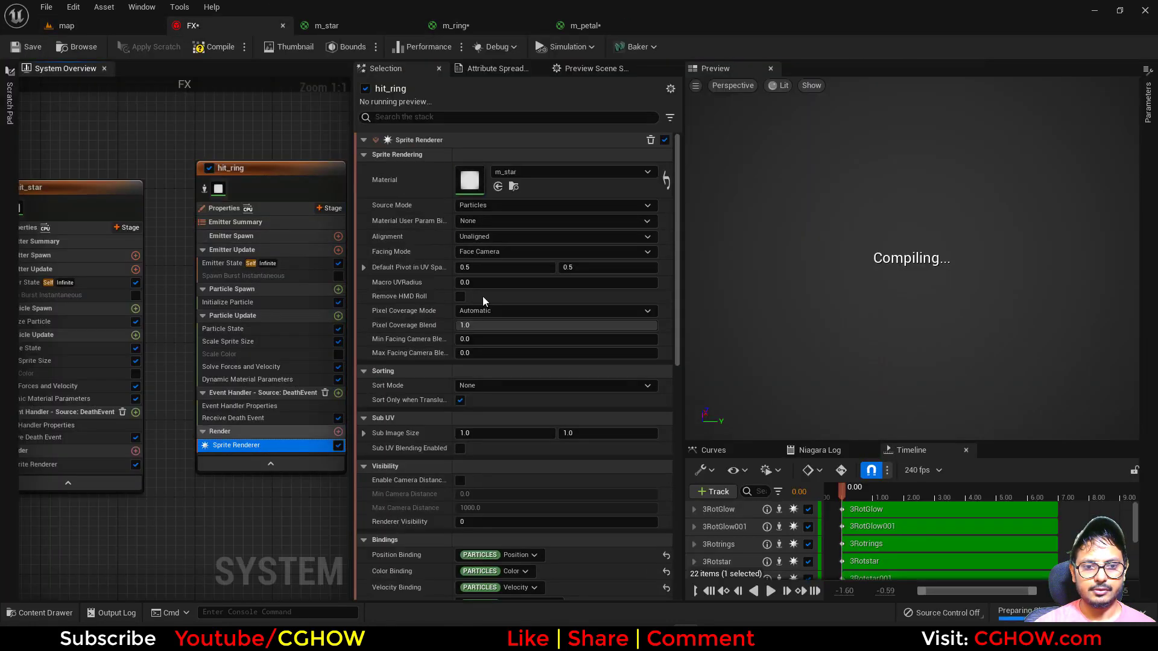
{"action": "left_click", "coordinate": [498, 186]}
- Set hit_ring's dynamic material parameters to r1 0.4, r2 0.3, d1 1 and d2 1
{"action": "right_click_drag", "start_coordinate": [233, 263], "coordinate": [133, 238]}
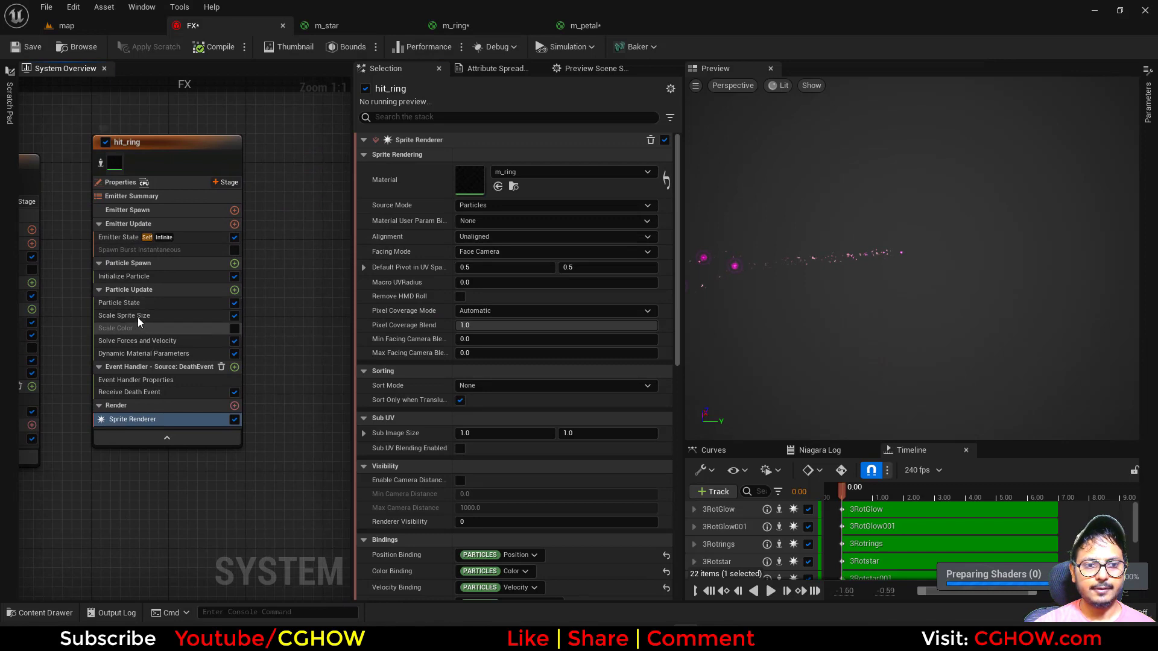
{"action": "left_click", "coordinate": [193, 354]}
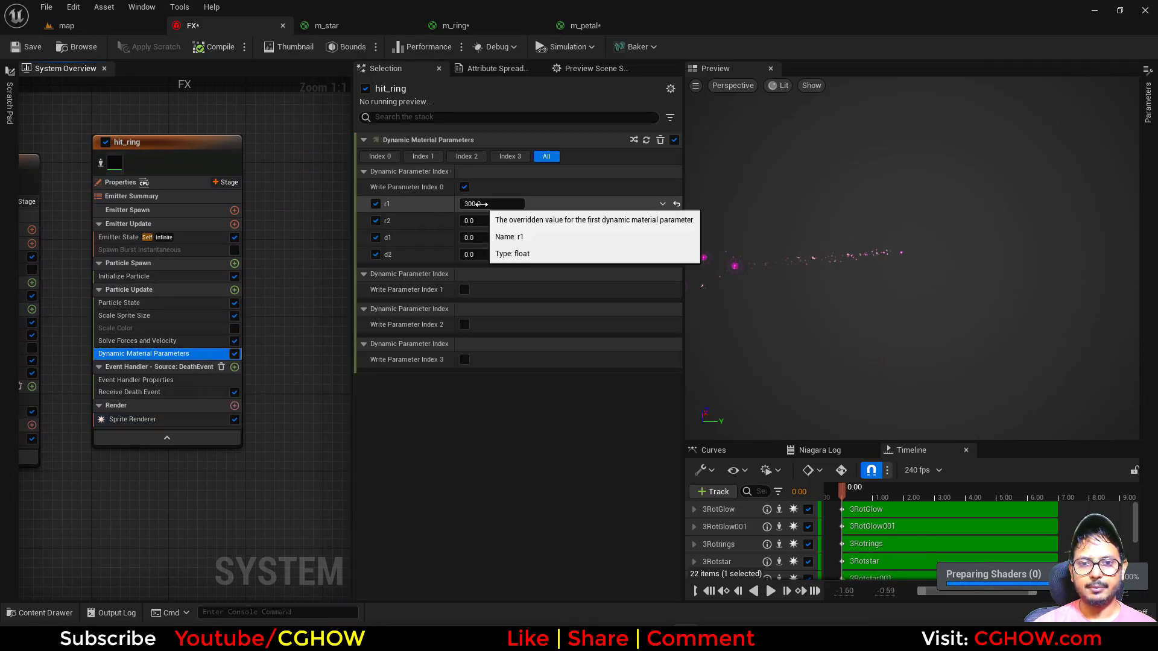
{"action": "left_click", "coordinate": [491, 204]}
{"action": "type", "text": "0.4"}
{"action": "key", "text": "Tab"}
{"action": "type", "text": "0.3"}
{"action": "key", "text": "Tab"}
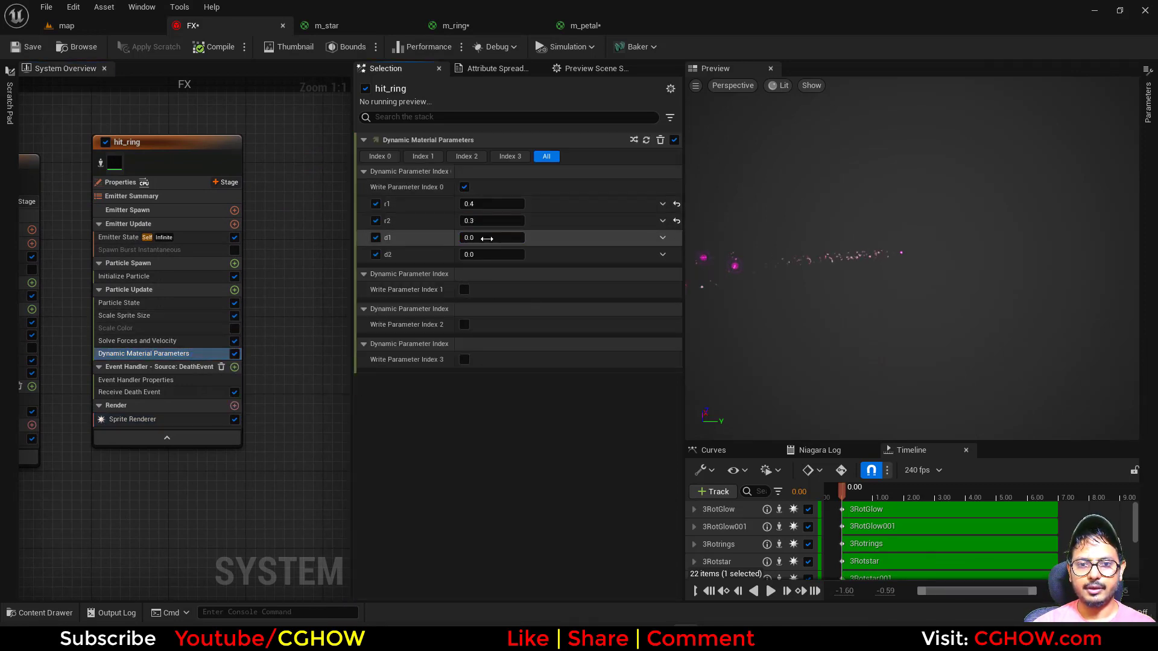
{"action": "type", "text": "1"}
{"action": "key", "text": "Tab"}
{"action": "type", "text": "1"}
{"action": "key", "text": "Return"}
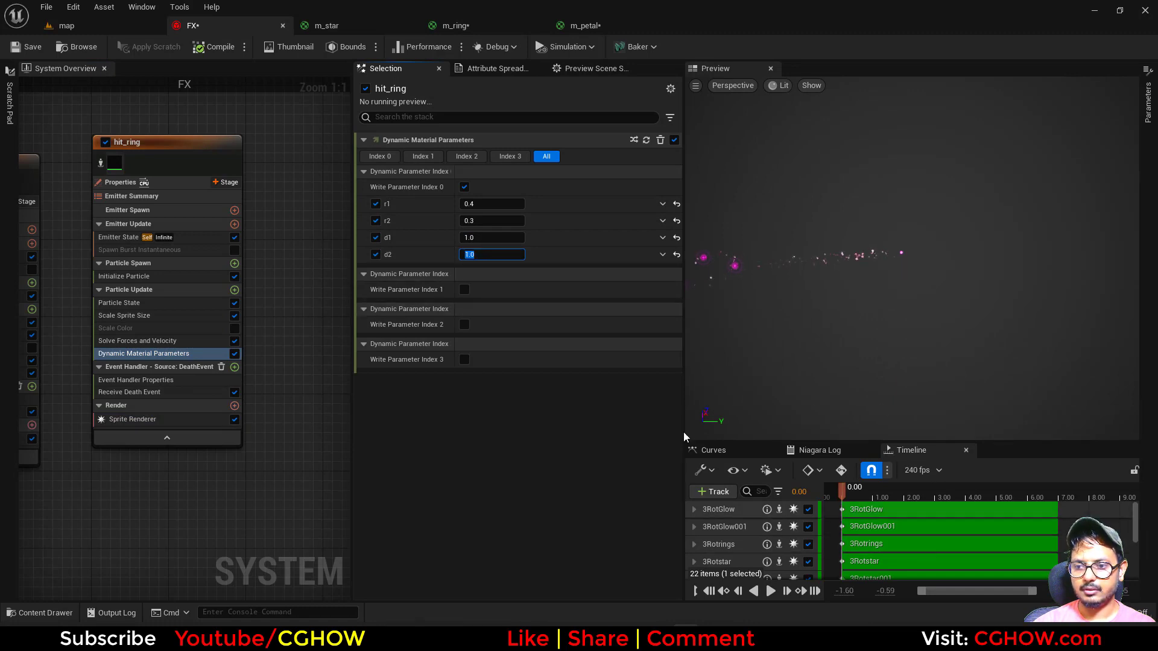
- Scrub to the hit to preview the ring, raise d2 to about 2.6 and enlarge hit_ring's uniform sprite size
{"action": "left_click", "coordinate": [775, 590]}
{"action": "left_click_drag", "start_coordinate": [862, 492], "coordinate": [905, 491]}
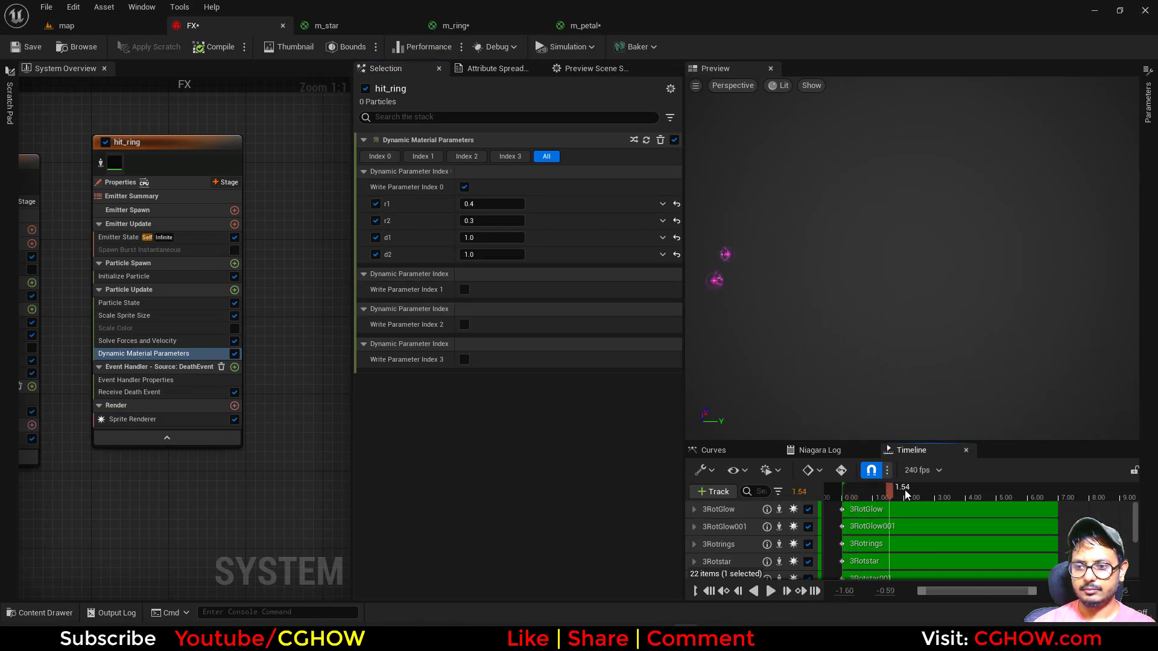
{"action": "left_click_drag", "start_coordinate": [1081, 512], "coordinate": [1116, 510]}
{"action": "left_click_drag", "start_coordinate": [482, 254], "coordinate": [507, 254]}
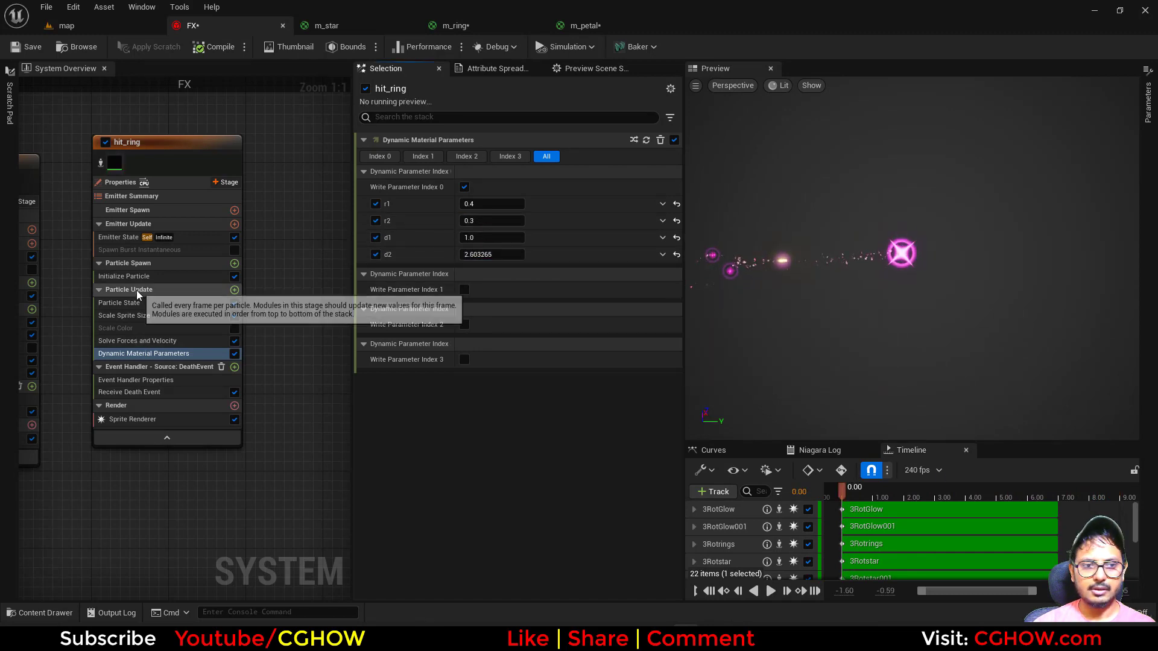
{"action": "left_click", "coordinate": [123, 276]}
{"action": "left_click_drag", "start_coordinate": [493, 365], "coordinate": [580, 364]}
- Enable hit_ring's Scale Color with the smooth ramp-down alpha template, steepen its initial fall-off, and play the timeline to check the fade
{"action": "left_click", "coordinate": [132, 329]}
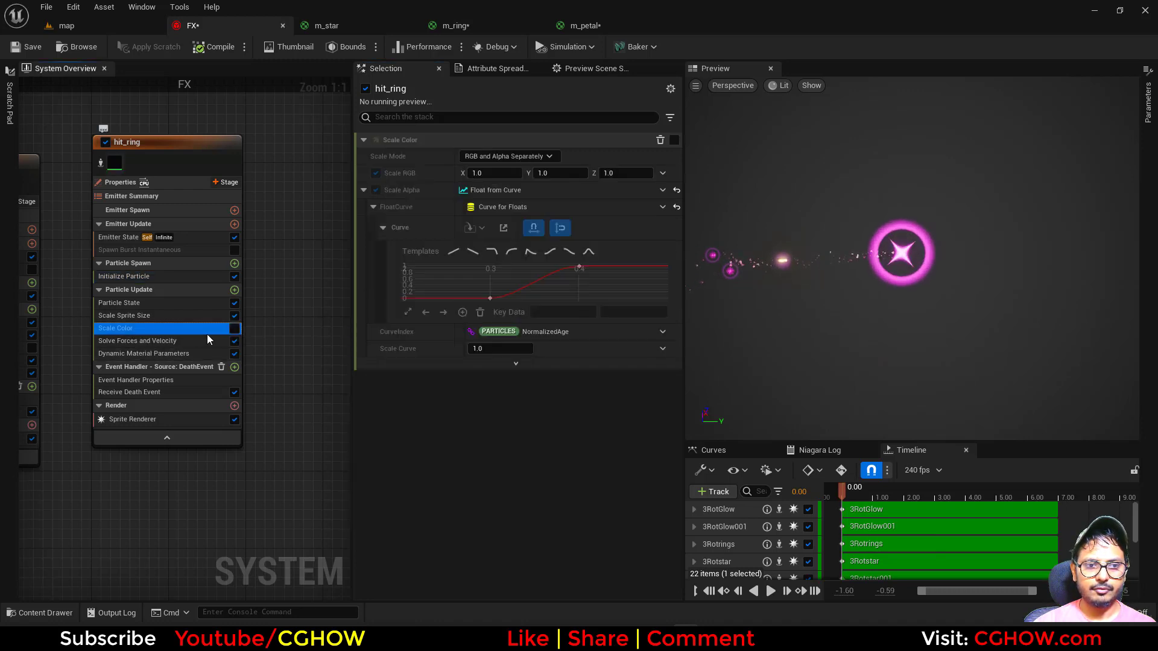
{"action": "left_click", "coordinate": [234, 328]}
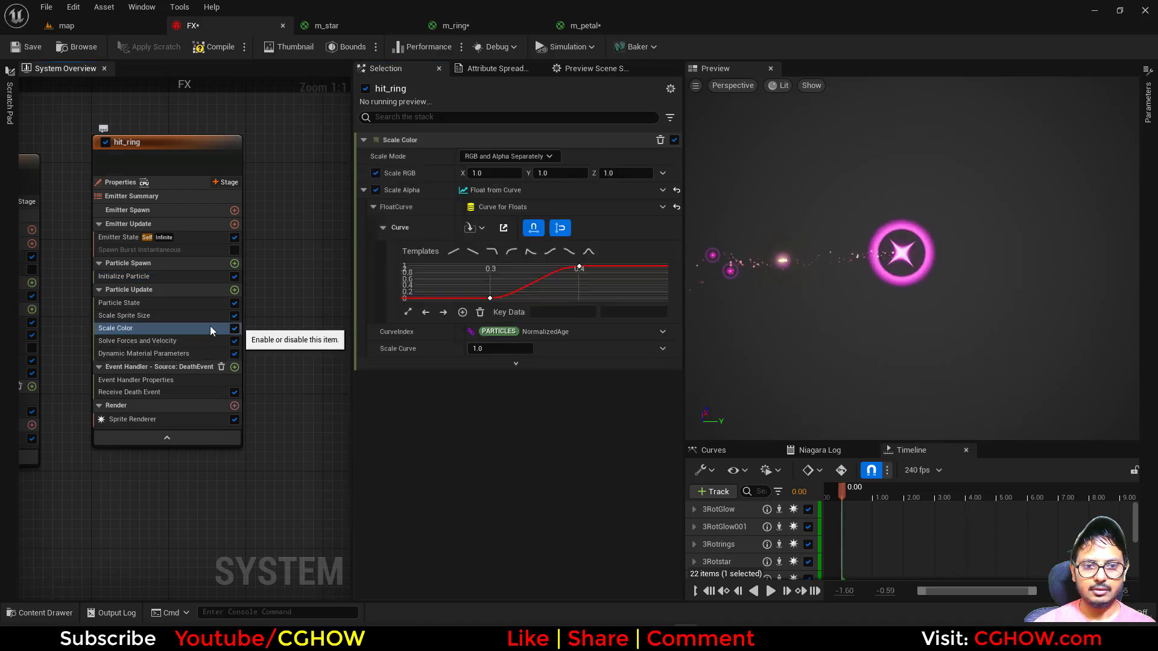
{"action": "left_click", "coordinate": [569, 251]}
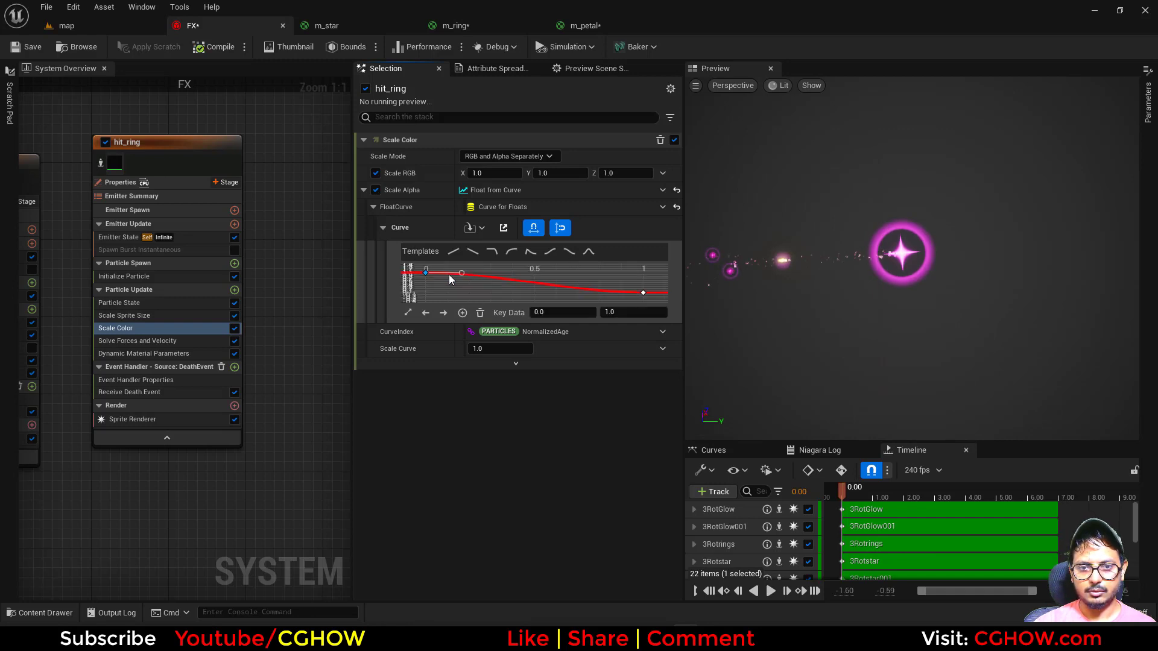
{"action": "left_click_drag", "start_coordinate": [462, 275], "coordinate": [462, 285]}
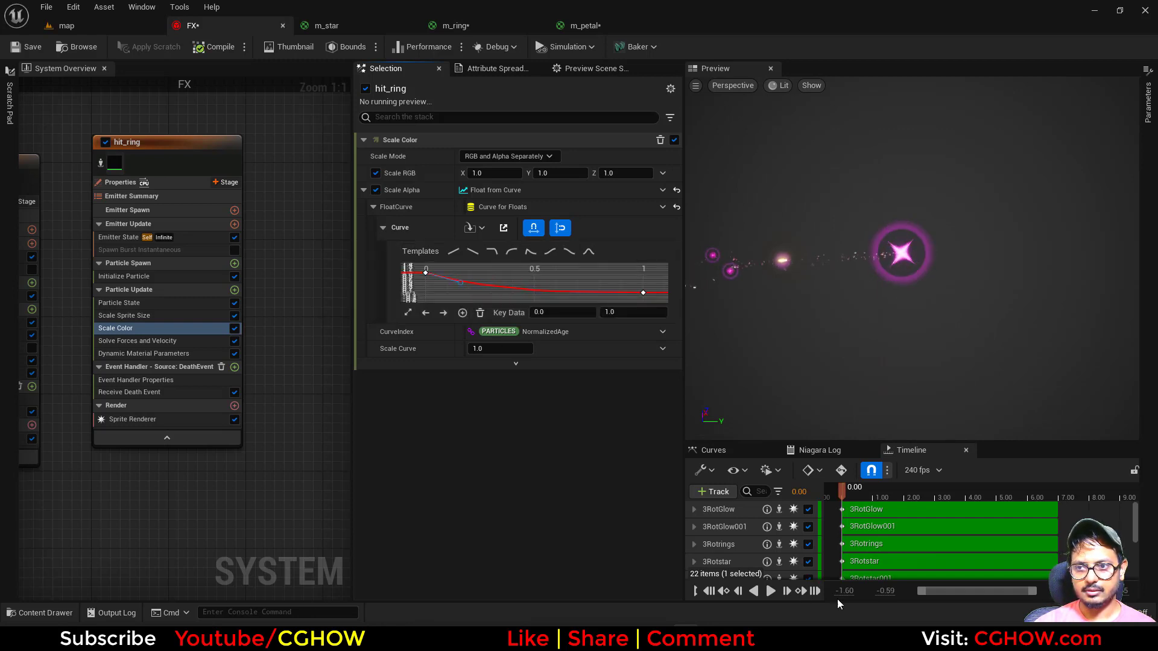
{"action": "left_click", "coordinate": [771, 592]}
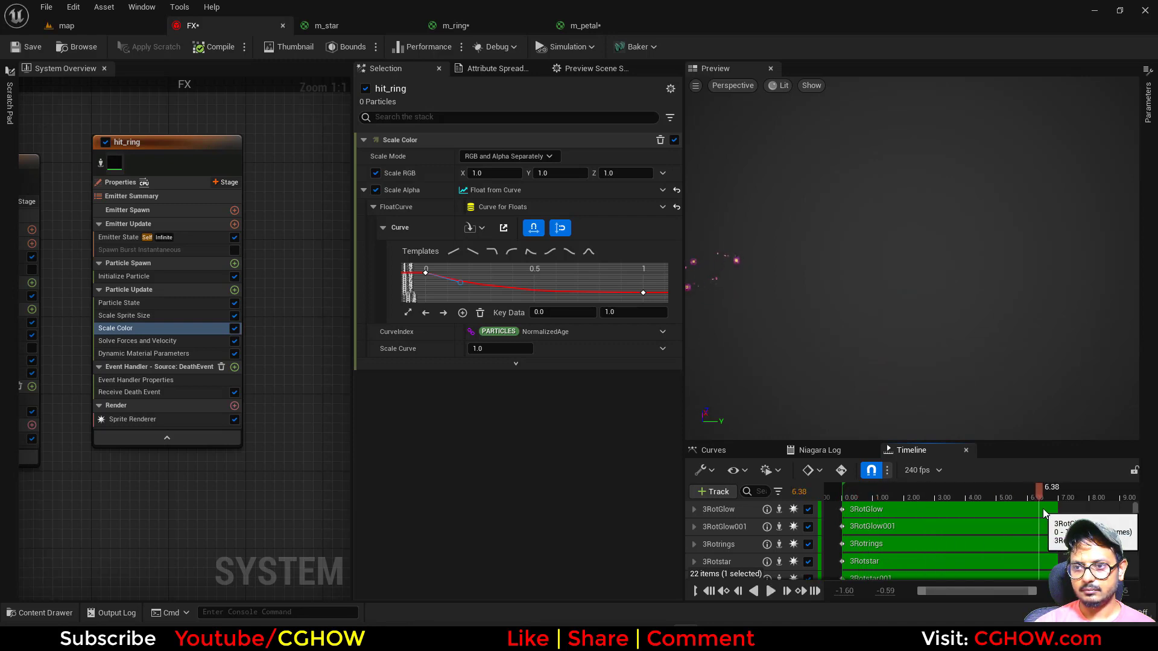
{"action": "left_click_drag", "start_coordinate": [1080, 518], "coordinate": [1101, 520]}
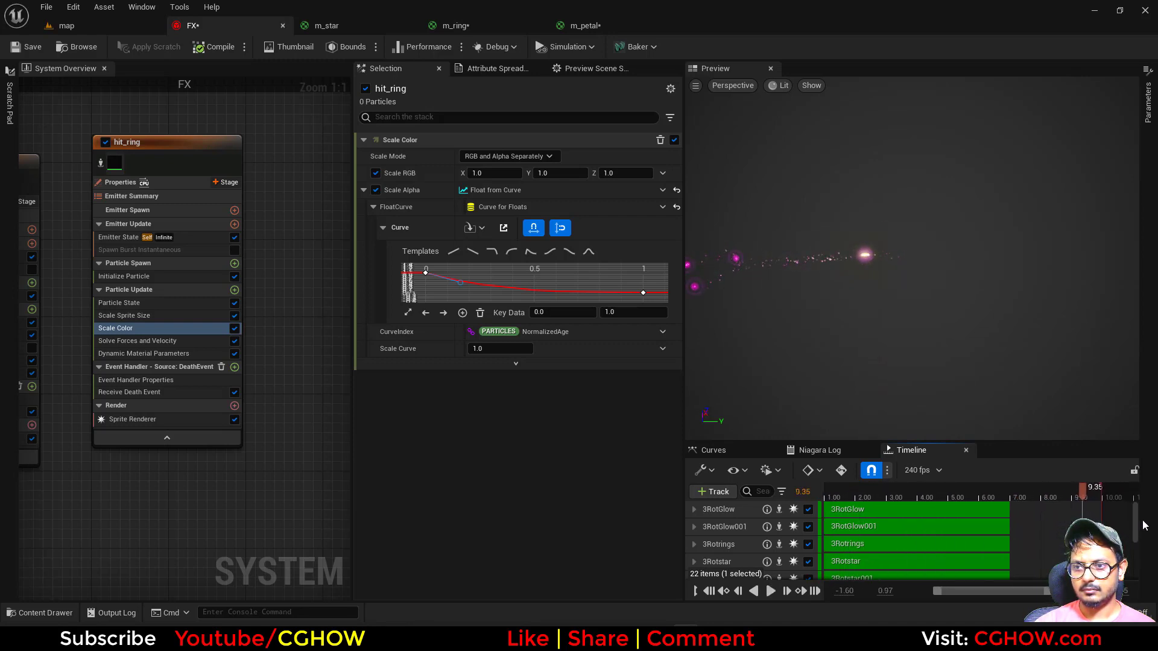
- Save the FX system and simulate the map level to check the whole effect on the character
{"action": "left_click", "coordinate": [25, 47]}
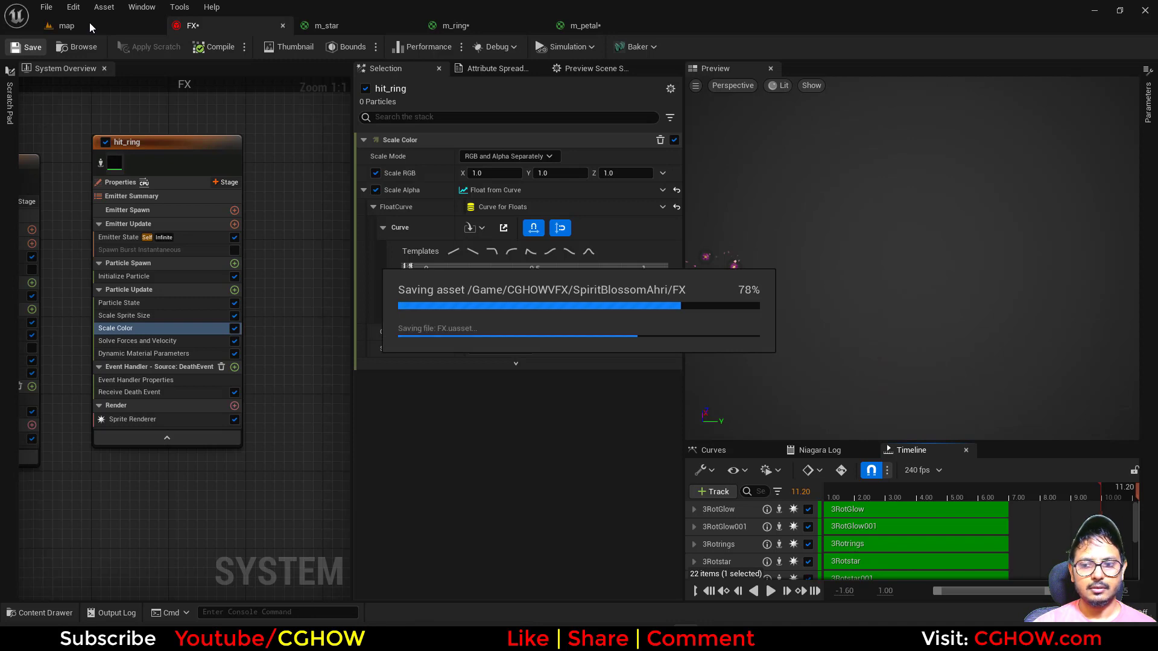
{"action": "left_click", "coordinate": [90, 23]}
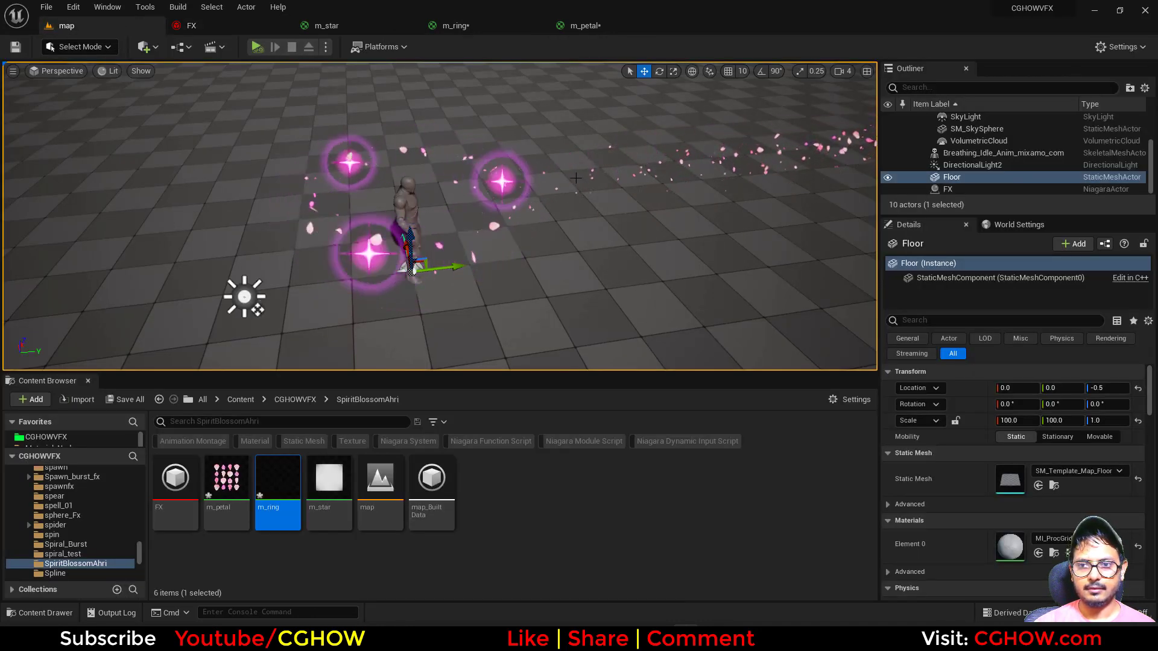
{"action": "scroll", "coordinate": [576, 178], "scroll_direction": "down", "scroll_amount": 4}
{"action": "right_click_drag", "start_coordinate": [505, 230], "coordinate": [536, 221]}
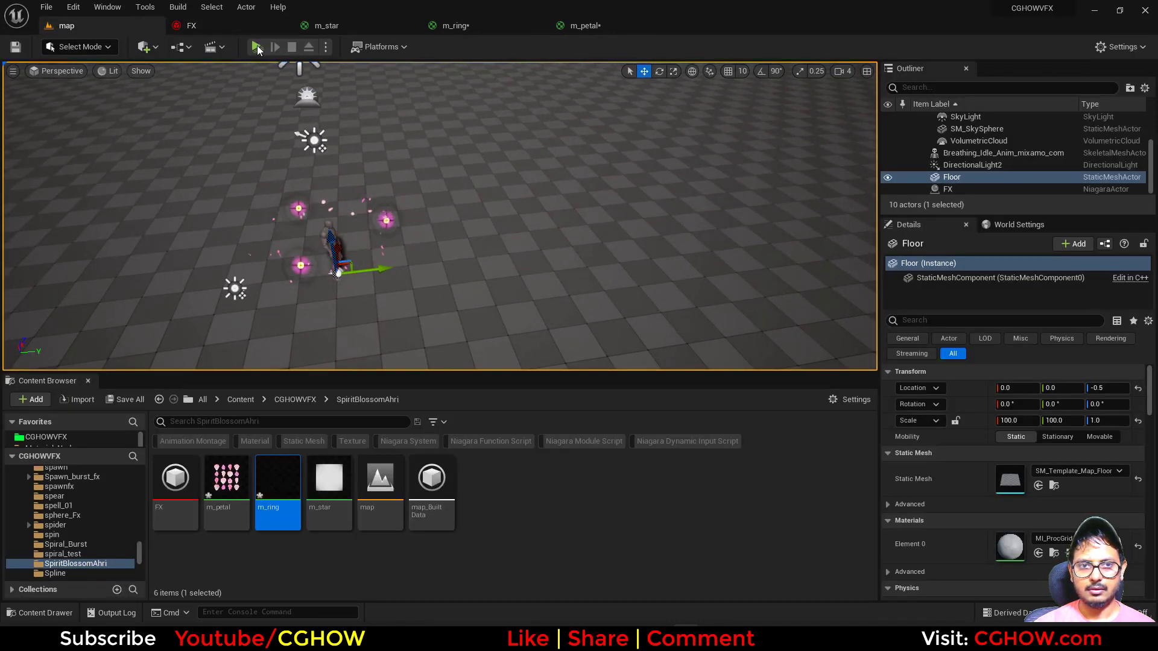
{"action": "left_click", "coordinate": [256, 47]}
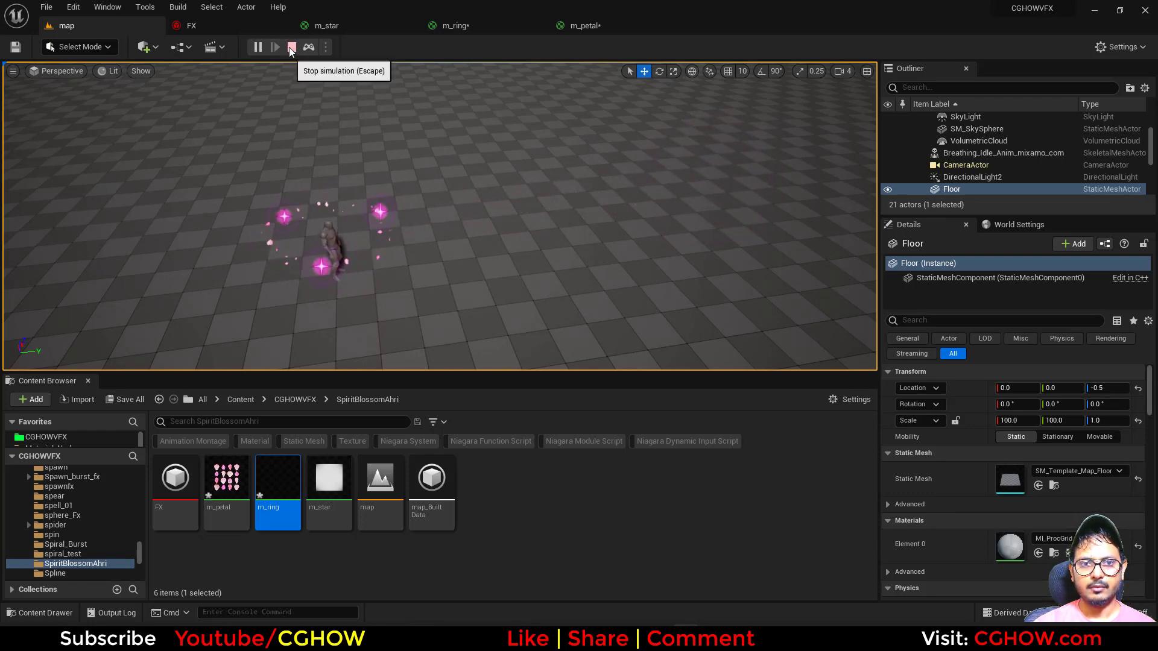
{"action": "left_click", "coordinate": [291, 47]}
- Return to the FX system and paste a copy of the projectile0_glow_ emitter beside hit_star
{"action": "left_click", "coordinate": [236, 27]}
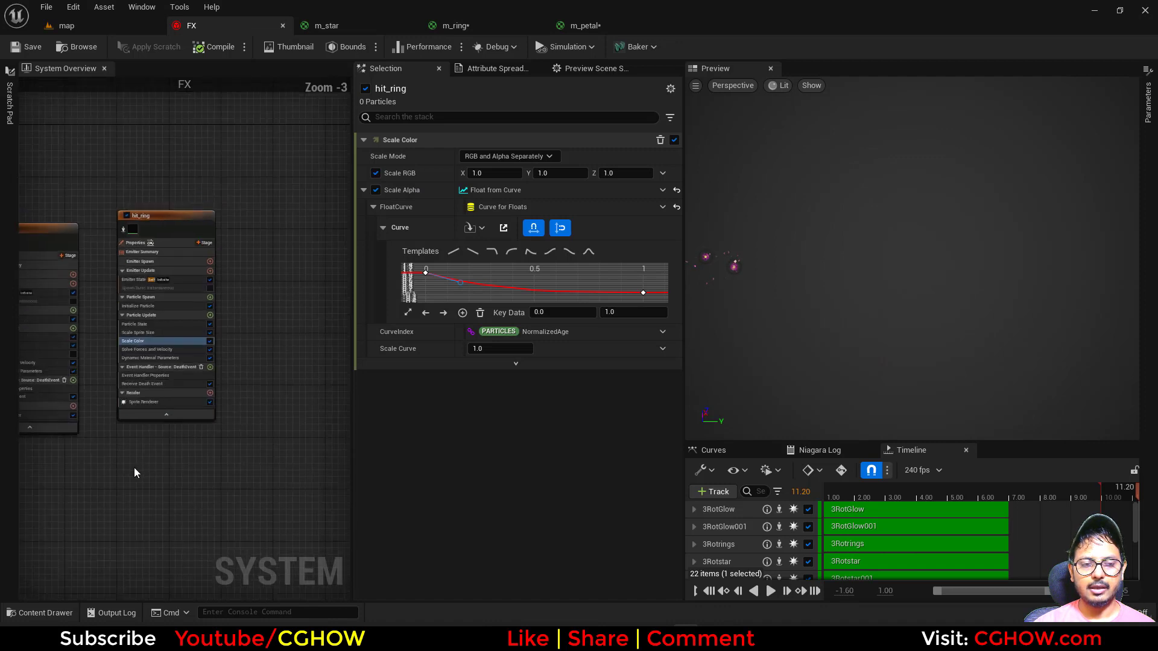
{"action": "key", "text": "Home"}
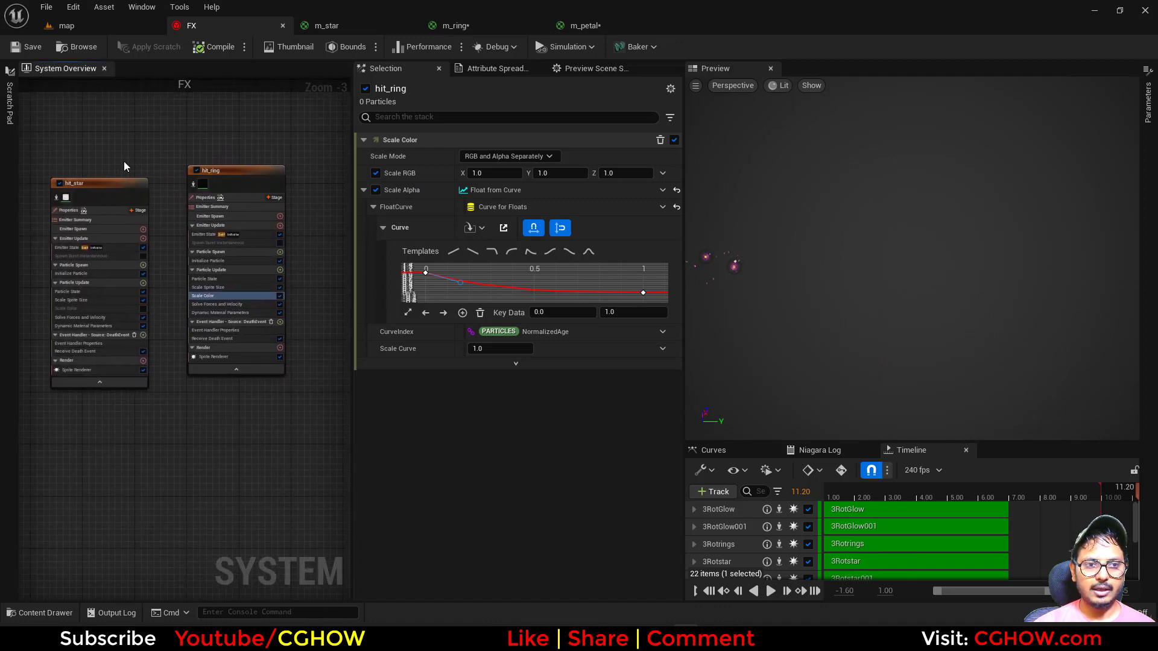
{"action": "scroll", "coordinate": [234, 132], "scroll_direction": "up", "scroll_amount": 2}
{"action": "right_click_drag", "start_coordinate": [309, 155], "coordinate": [376, 151]}
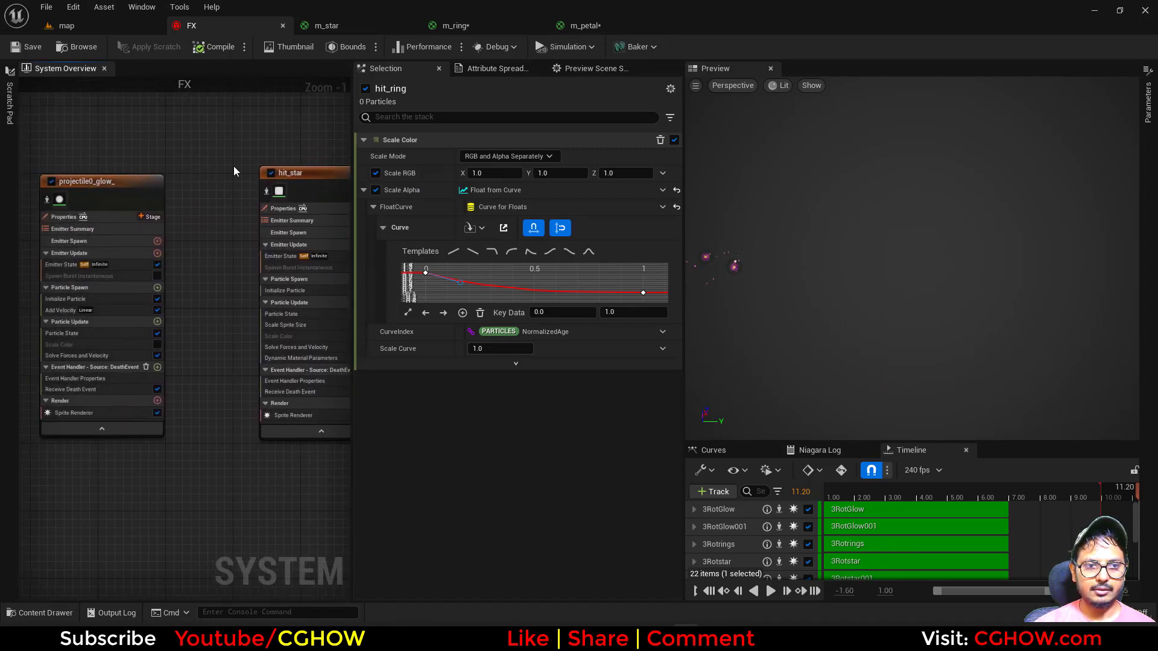
{"action": "left_click", "coordinate": [125, 181]}
{"action": "right_click_drag", "start_coordinate": [220, 405], "coordinate": [19, 386]}
{"action": "left_click", "coordinate": [98, 160]}
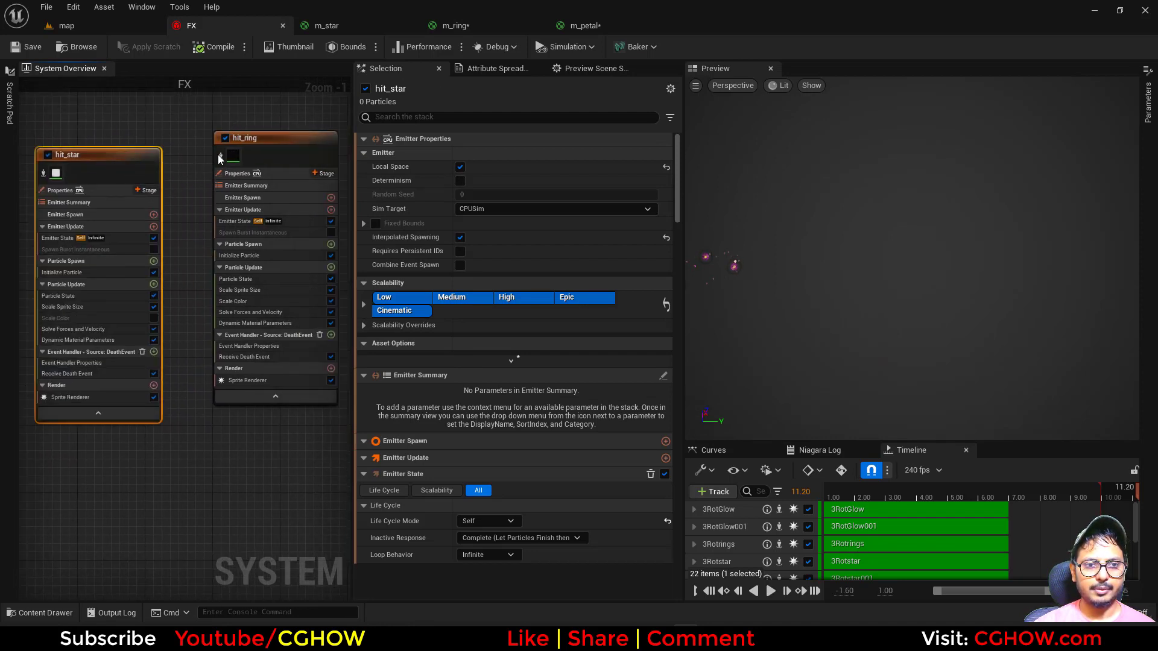
{"action": "key", "text": "ctrl+v"}
{"action": "scroll", "coordinate": [264, 440], "scroll_direction": "down", "scroll_amount": 2}
{"action": "right_click_drag", "start_coordinate": [264, 441], "coordinate": [200, 430]}
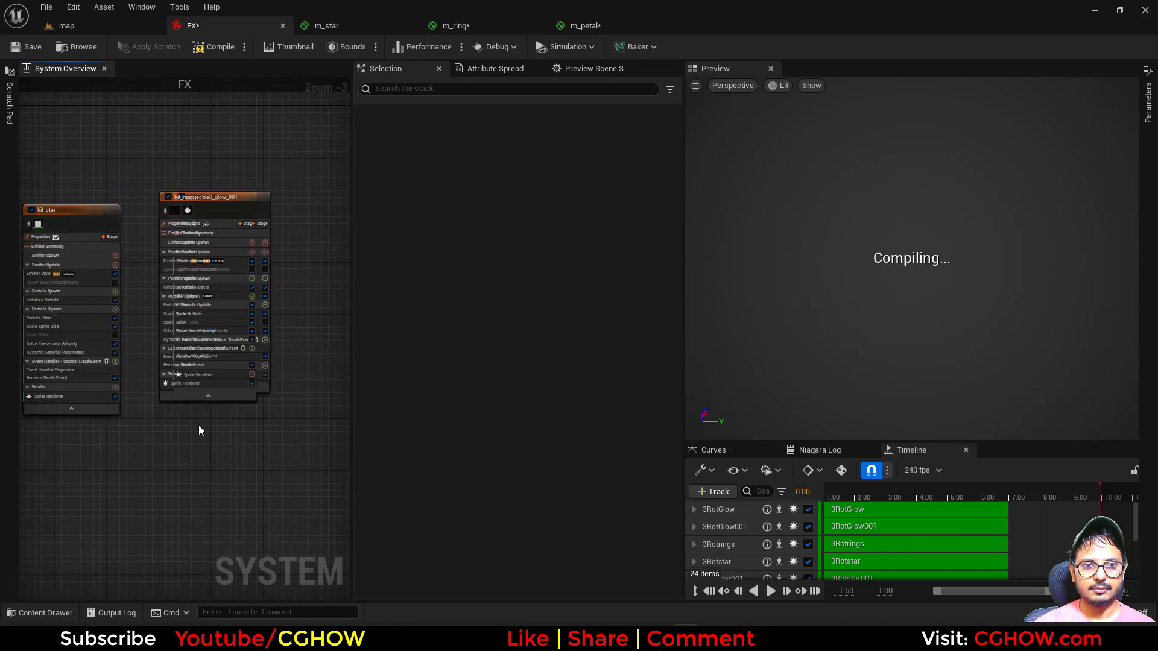
- Move the pasted projectile0_glow_001 emitter clear of hit_ring, then delete it from the system
{"action": "scroll", "coordinate": [260, 200], "scroll_direction": "up", "scroll_amount": 3}
{"action": "right_click_drag", "start_coordinate": [268, 198], "coordinate": [218, 195]}
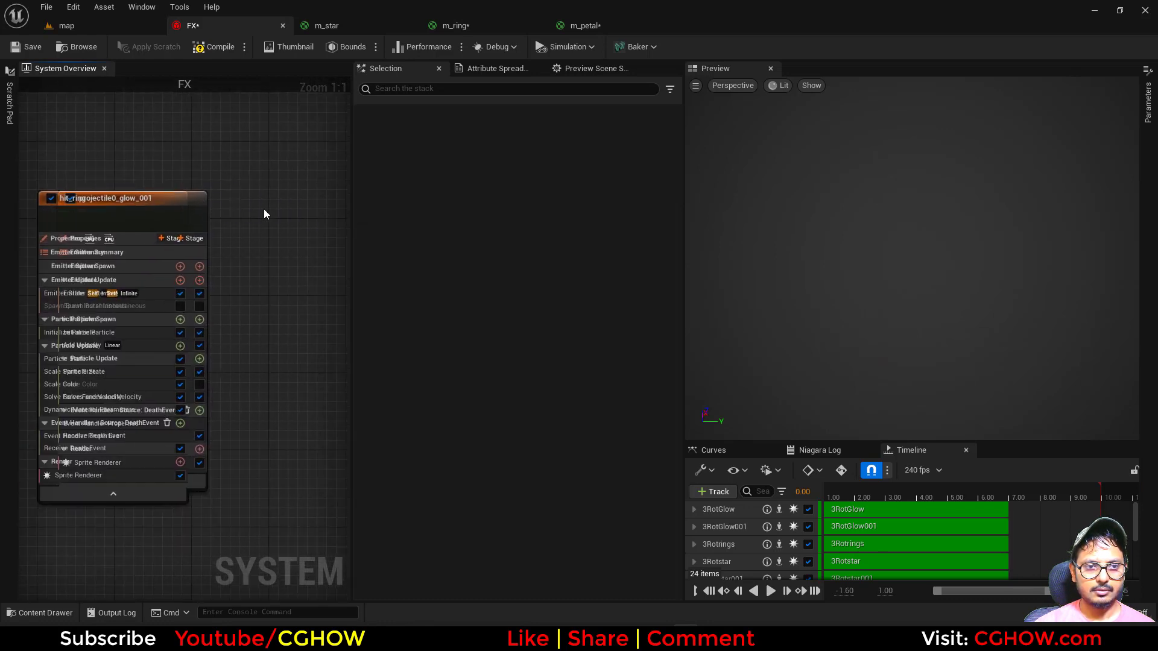
{"action": "left_click_drag", "start_coordinate": [104, 200], "coordinate": [245, 202]}
{"action": "scroll", "coordinate": [199, 193], "scroll_direction": "down", "scroll_amount": 3}
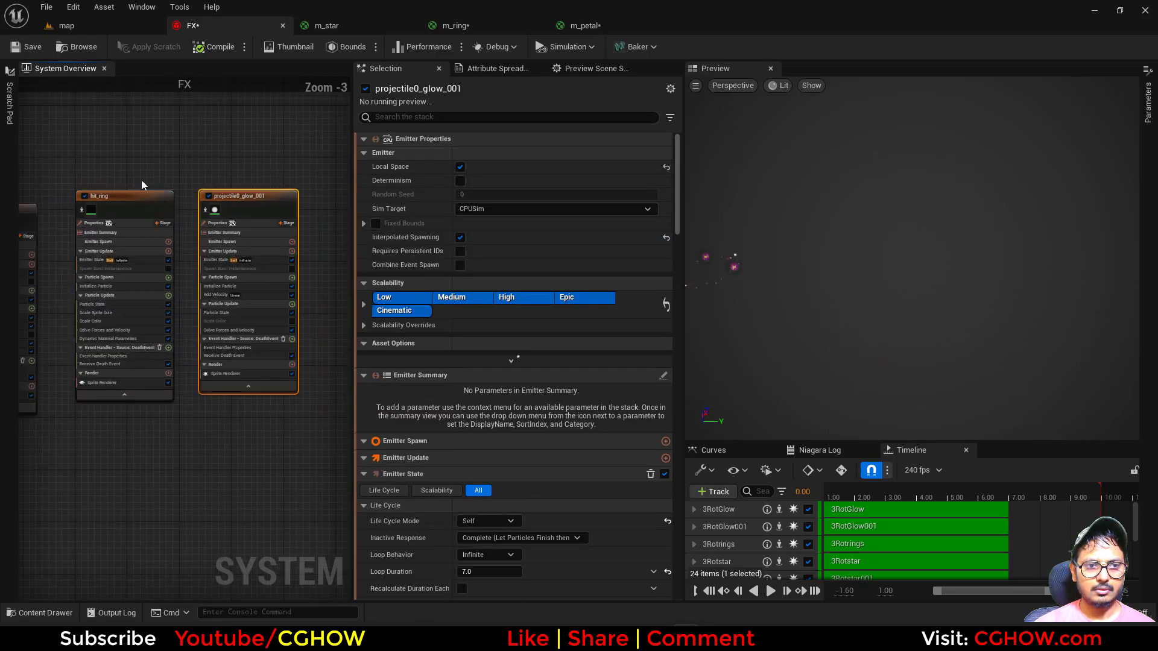
{"action": "right_click_drag", "start_coordinate": [143, 181], "coordinate": [104, 168]}
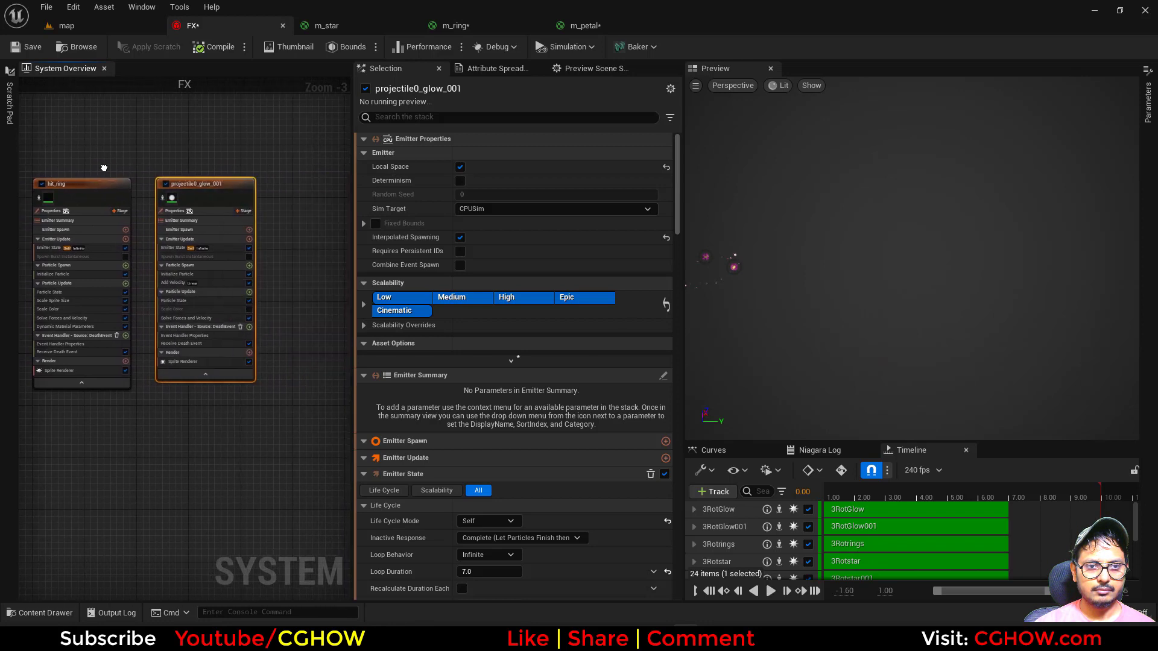
{"action": "right_click_drag", "start_coordinate": [207, 199], "coordinate": [309, 215]}
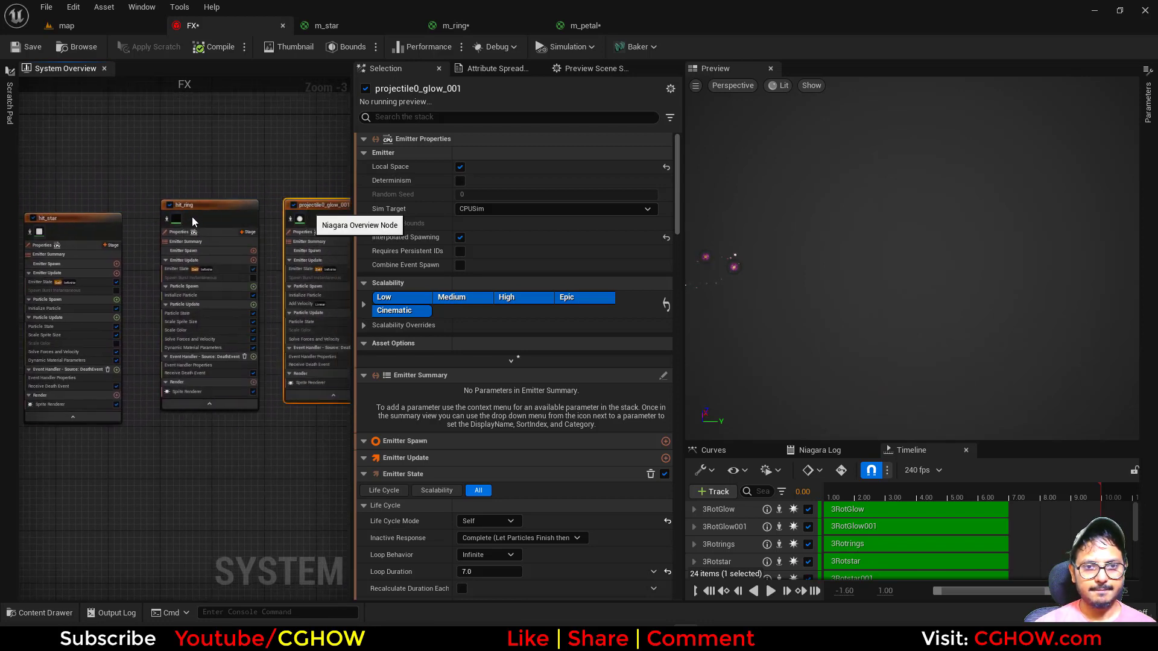
{"action": "key", "text": "Delete"}
- Duplicate the hit_star emitter beside hit_ring and rename the copy hit_streaks
{"action": "right_click_drag", "start_coordinate": [91, 194], "coordinate": [160, 182]}
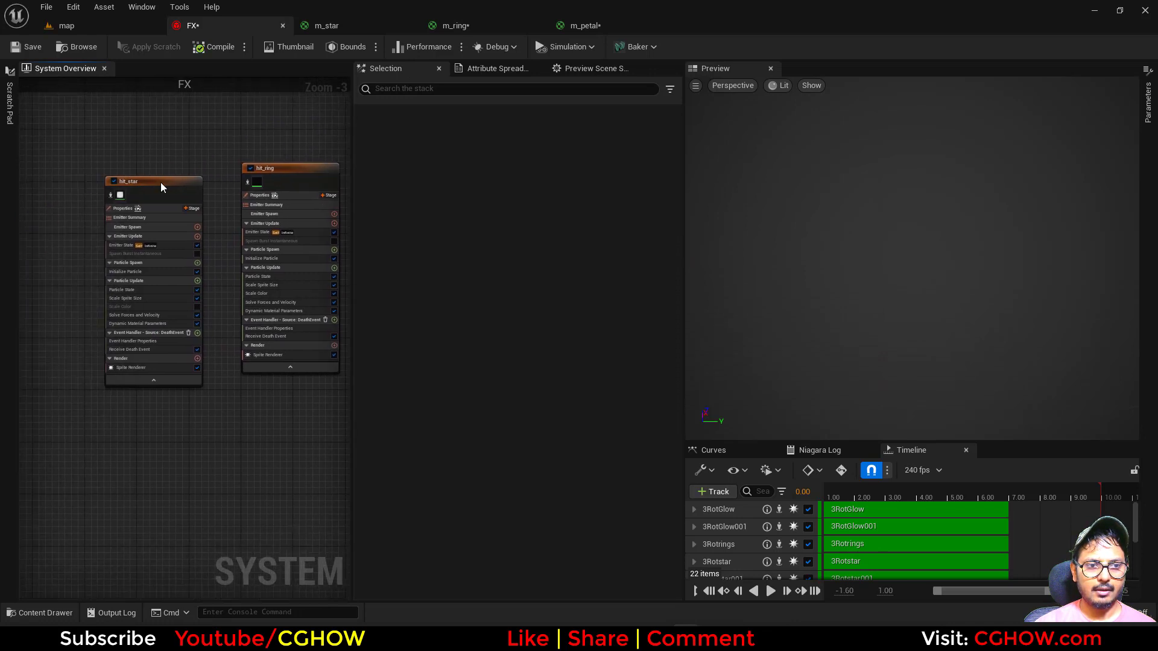
{"action": "left_click", "coordinate": [160, 184]}
{"action": "right_click_drag", "start_coordinate": [266, 431], "coordinate": [173, 232]}
{"action": "left_click", "coordinate": [168, 172]}
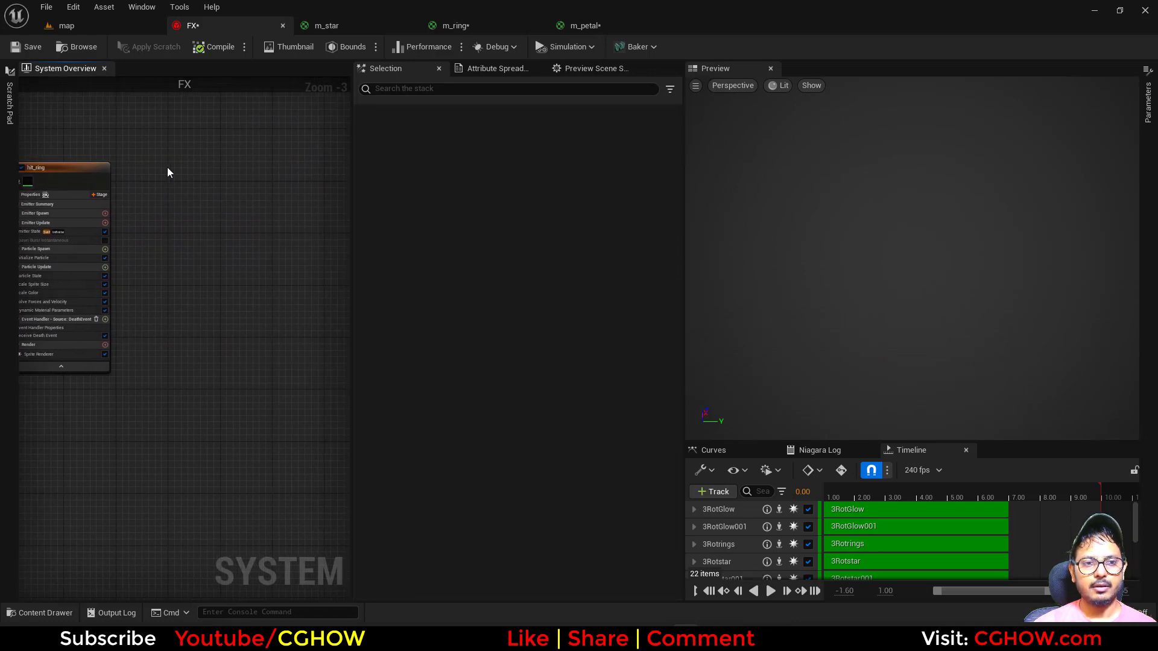
{"action": "key", "text": "ctrl+v"}
{"action": "double_click", "coordinate": [193, 174]}
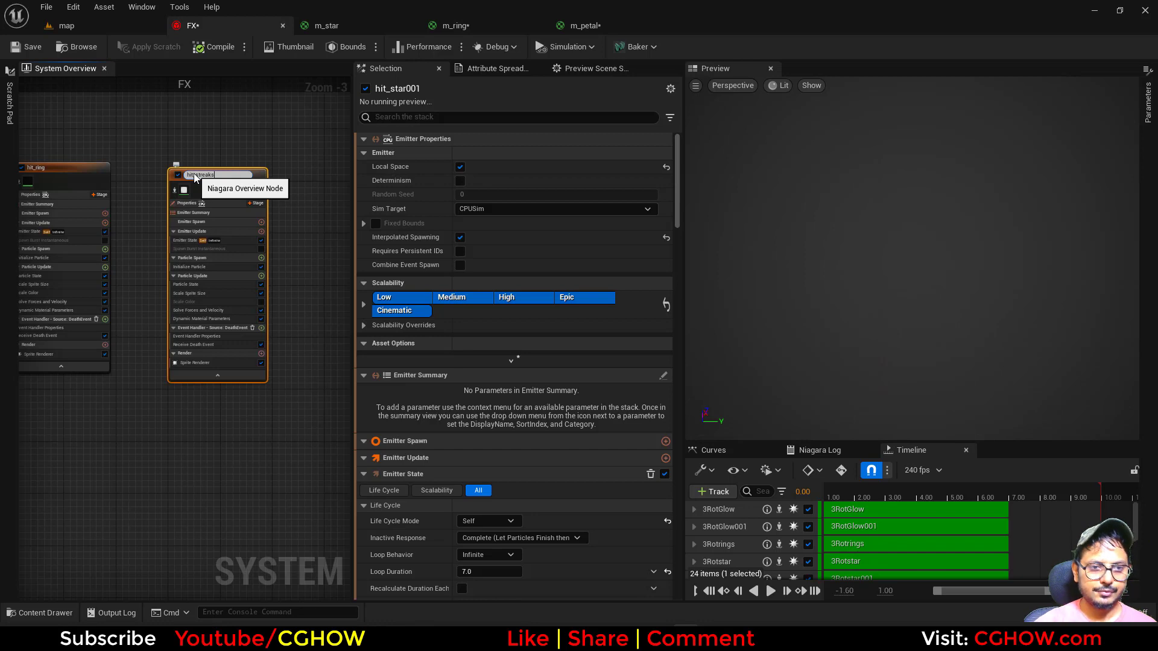
{"action": "key", "text": "Return"}
- Set the alignment of hit_streaks' Sprite Renderer to Velocity Aligned
{"action": "scroll", "coordinate": [210, 312], "scroll_direction": "up", "scroll_amount": 3}
{"action": "right_click_drag", "start_coordinate": [206, 374], "coordinate": [145, 410]}
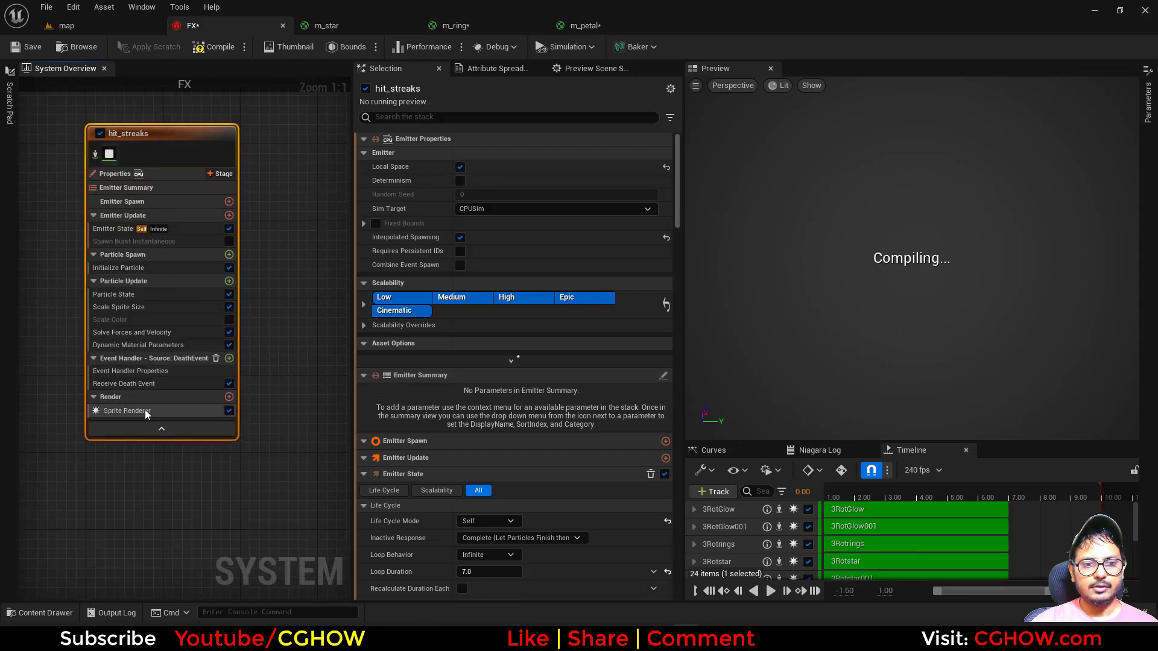
{"action": "left_click", "coordinate": [145, 411]}
{"action": "left_click", "coordinate": [512, 237]}
{"action": "left_click", "coordinate": [488, 264]}
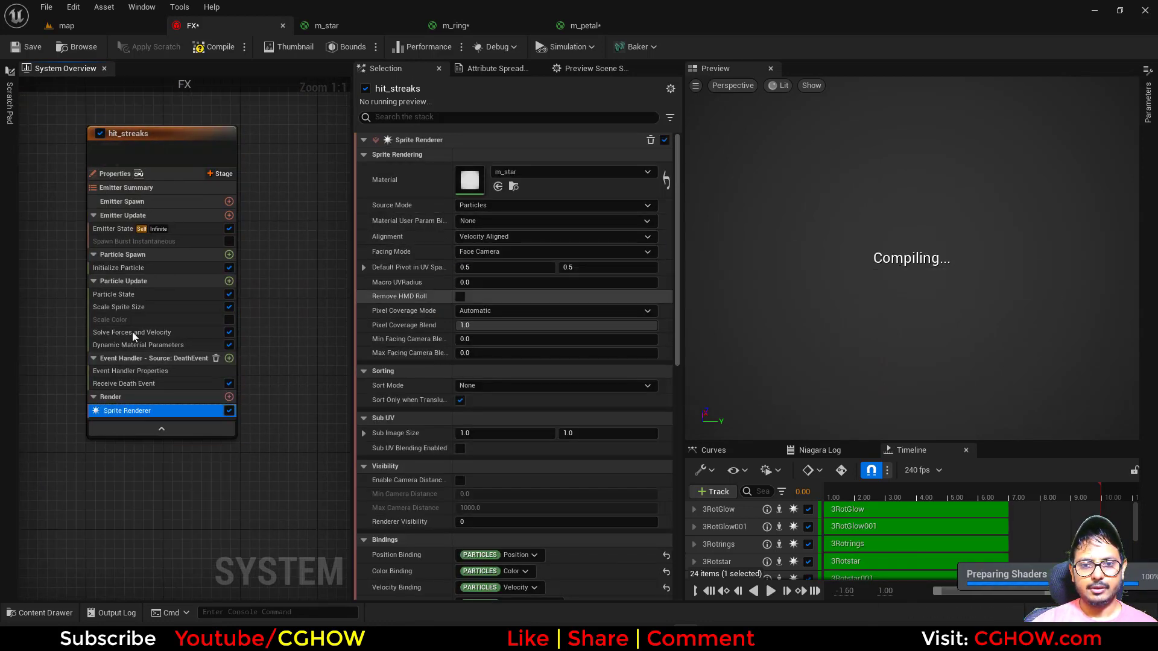
- Set the spawn number in hit_streaks' death-event handler properties to 20
{"action": "left_click", "coordinate": [132, 371]}
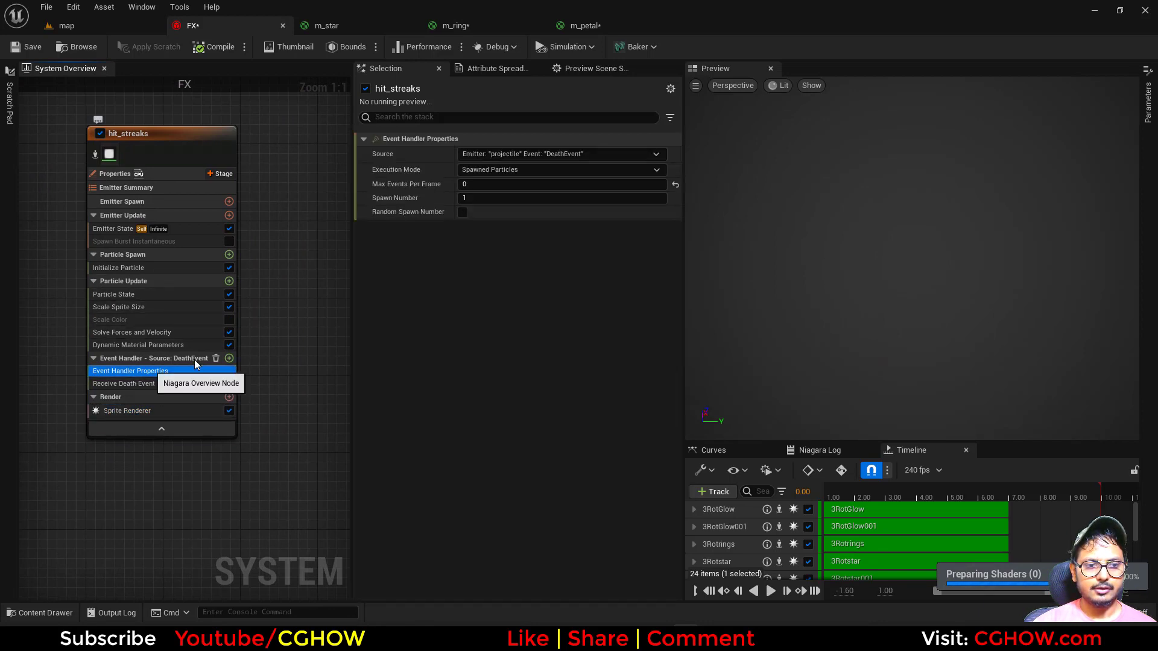
{"action": "type", "text": "2"}
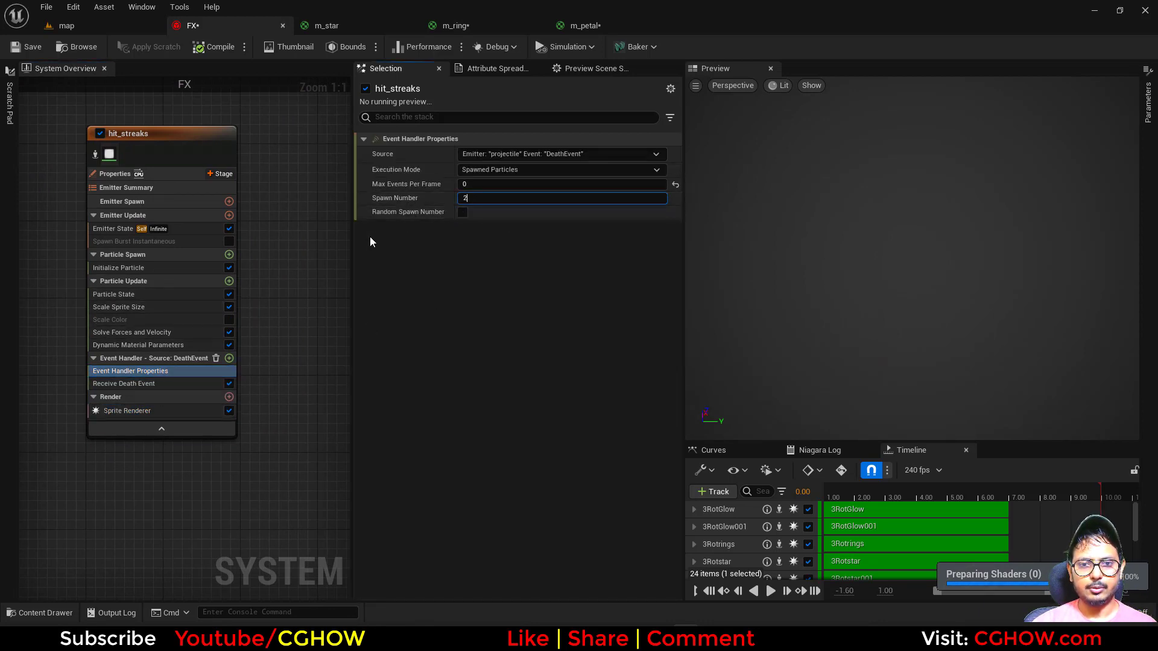
{"action": "type", "text": "0"}
- Add an Add Velocity module to hit_streaks' Particle Spawn and set its velocity mode to From Point
{"action": "left_click", "coordinate": [229, 254]}
{"action": "type", "text": "ve"}
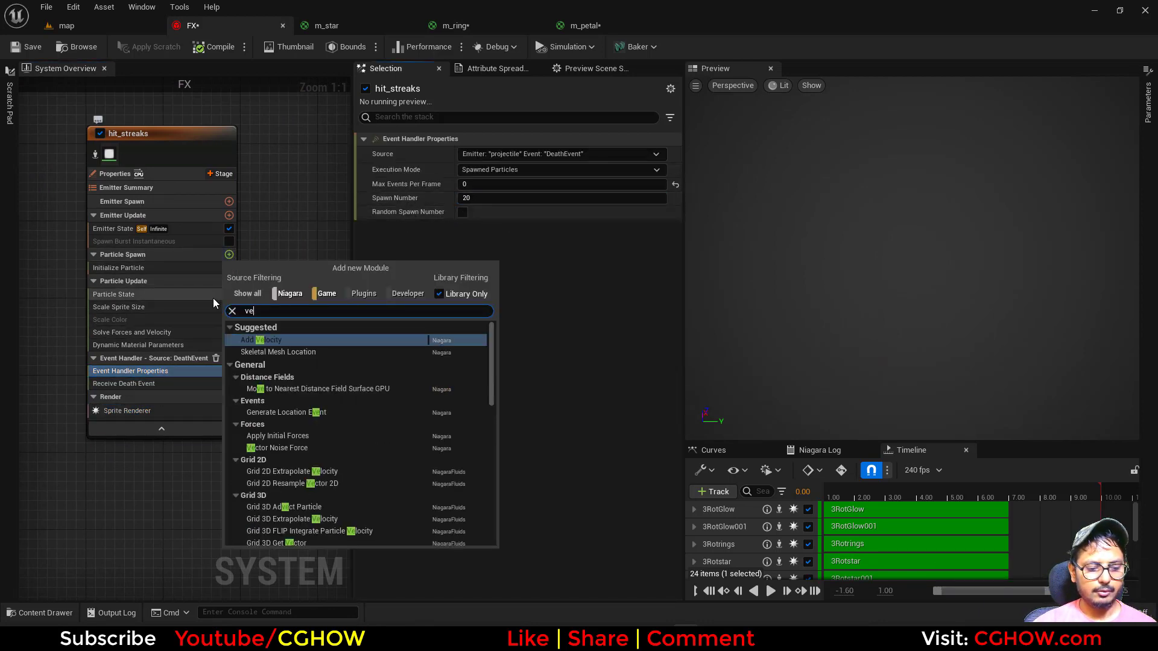
{"action": "type", "text": "lo"}
{"action": "left_click", "coordinate": [275, 340]}
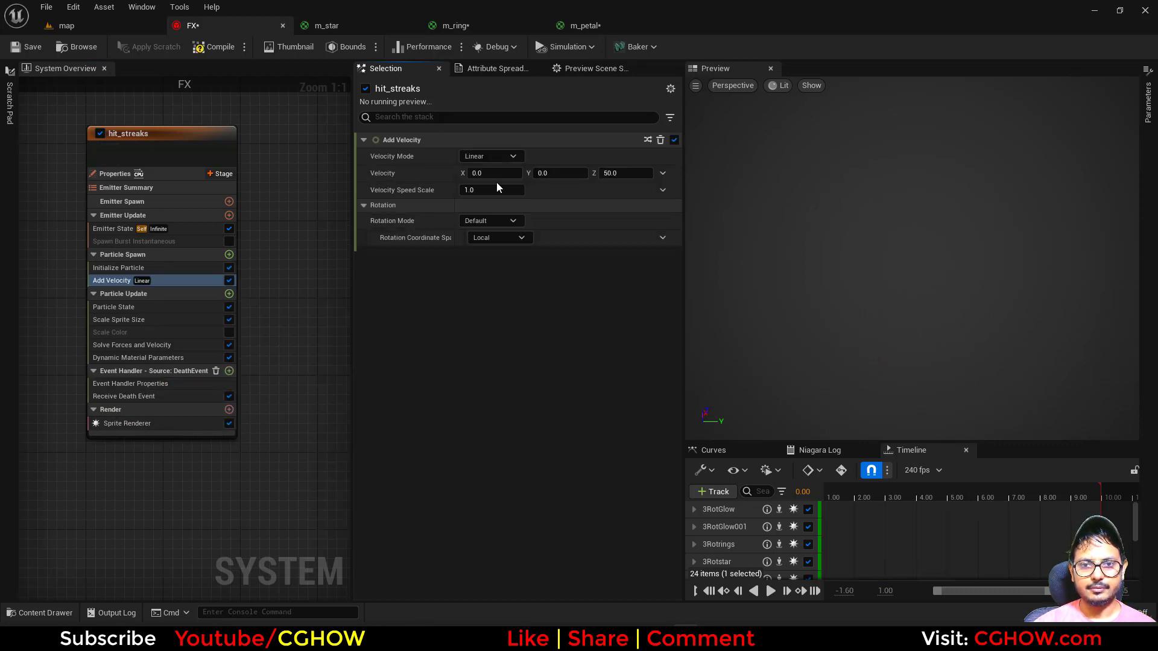
{"action": "left_click", "coordinate": [491, 156]}
{"action": "left_click", "coordinate": [488, 190]}
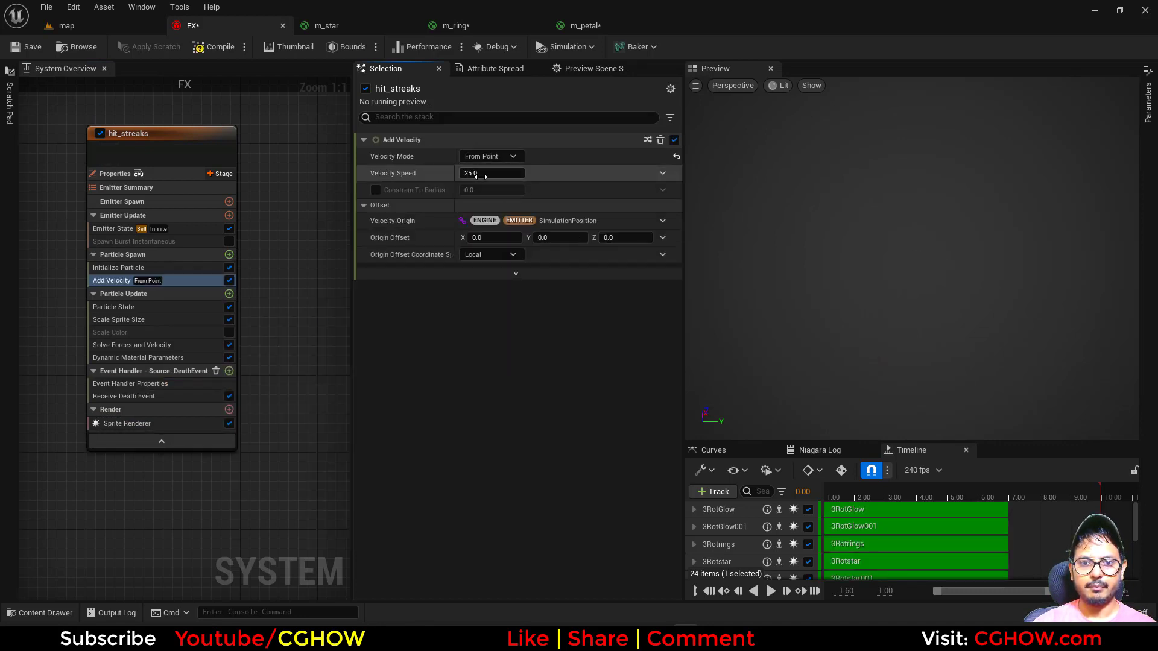
- Change hit_streaks' lifetime mode to Random with a minimum of 0.1 and a maximum of 0.3
{"action": "left_click", "coordinate": [138, 269]}
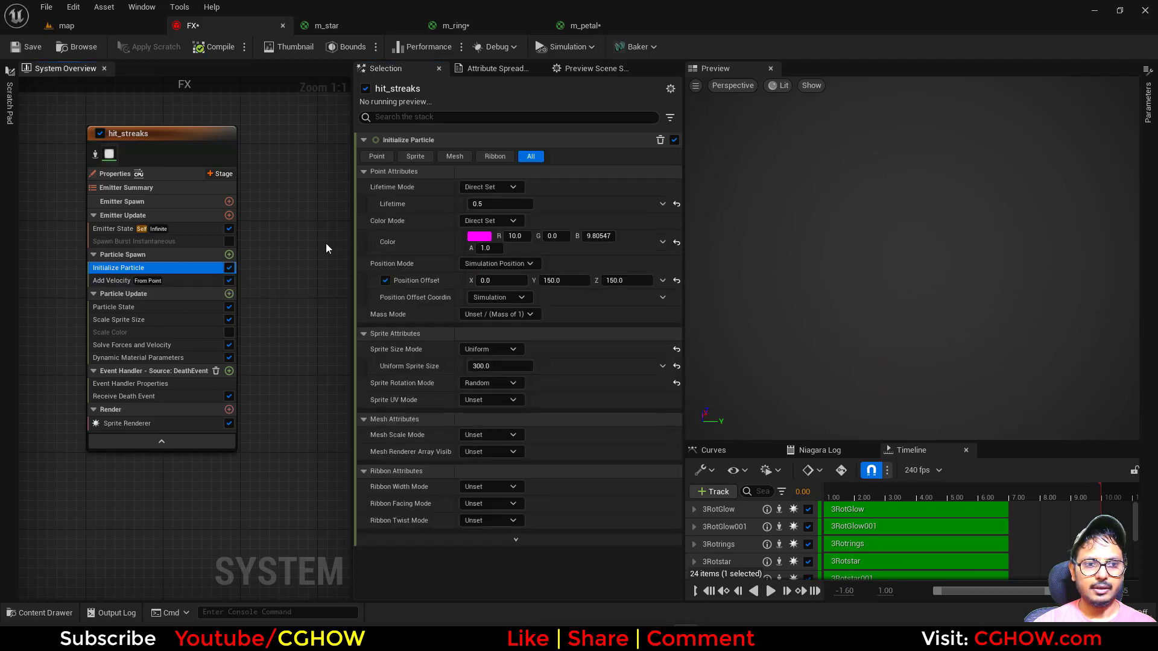
{"action": "left_click", "coordinate": [491, 187]}
{"action": "left_click", "coordinate": [499, 218]}
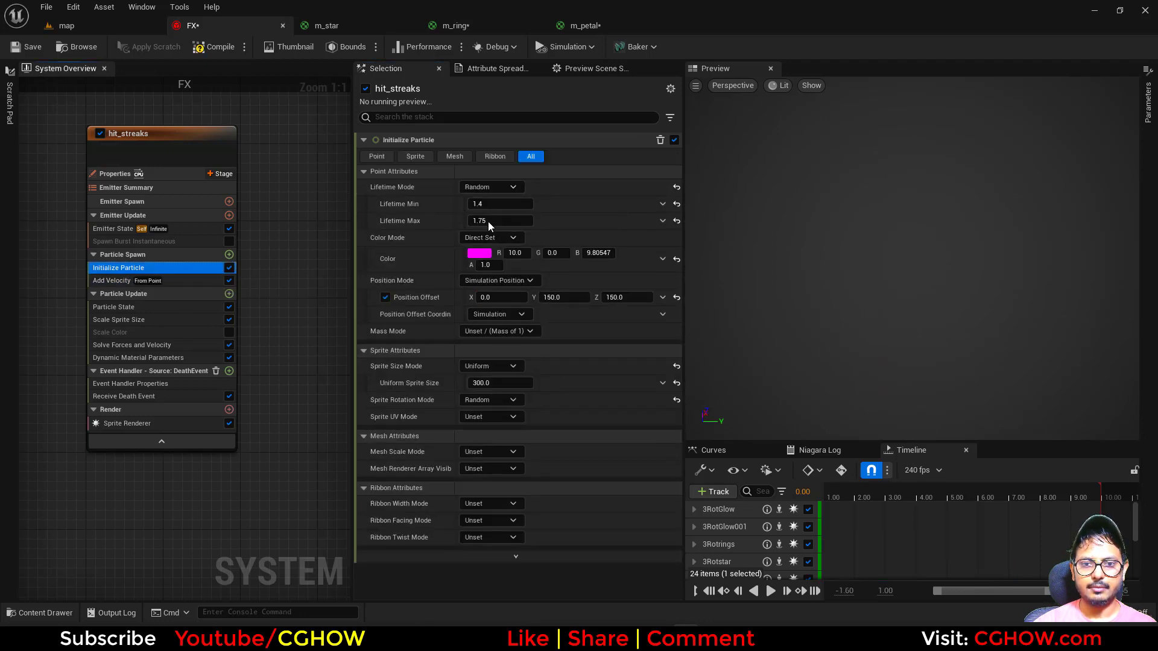
{"action": "left_click", "coordinate": [487, 221]}
{"action": "type", "text": "0.3"}
{"action": "key", "text": "Return"}
{"action": "left_click", "coordinate": [491, 206]}
{"action": "type", "text": "0.1"}
{"action": "key", "text": "Return"}
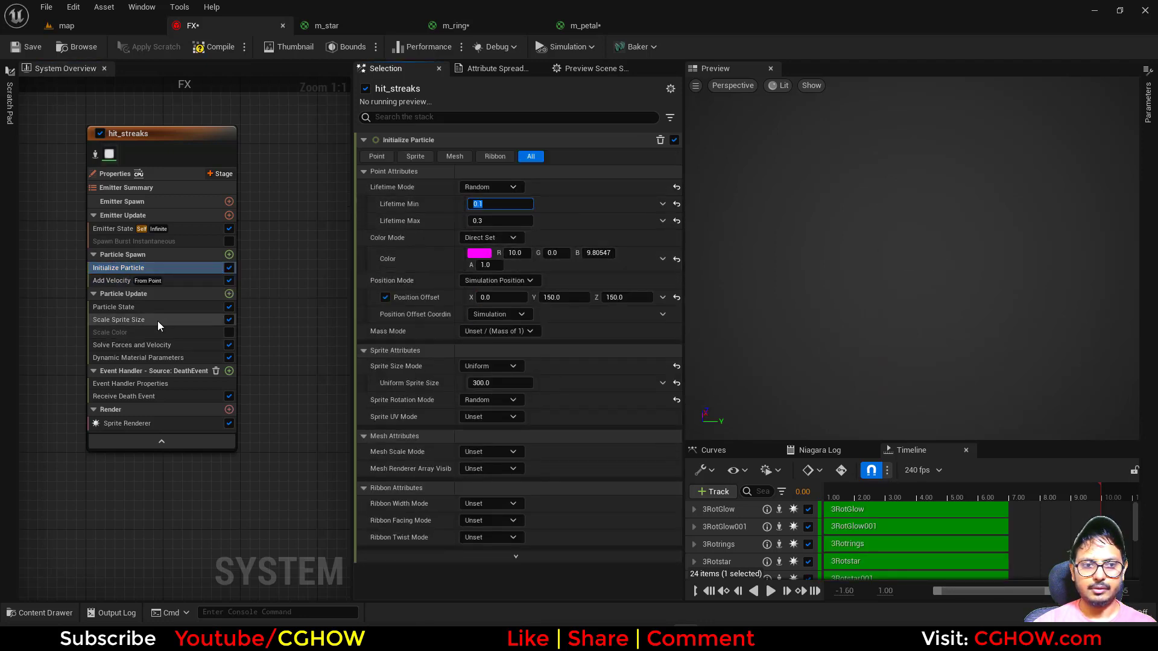
- Play and scrub the timeline around the hit with hit_streaks isolated to check its particles
{"action": "left_click", "coordinate": [771, 591]}
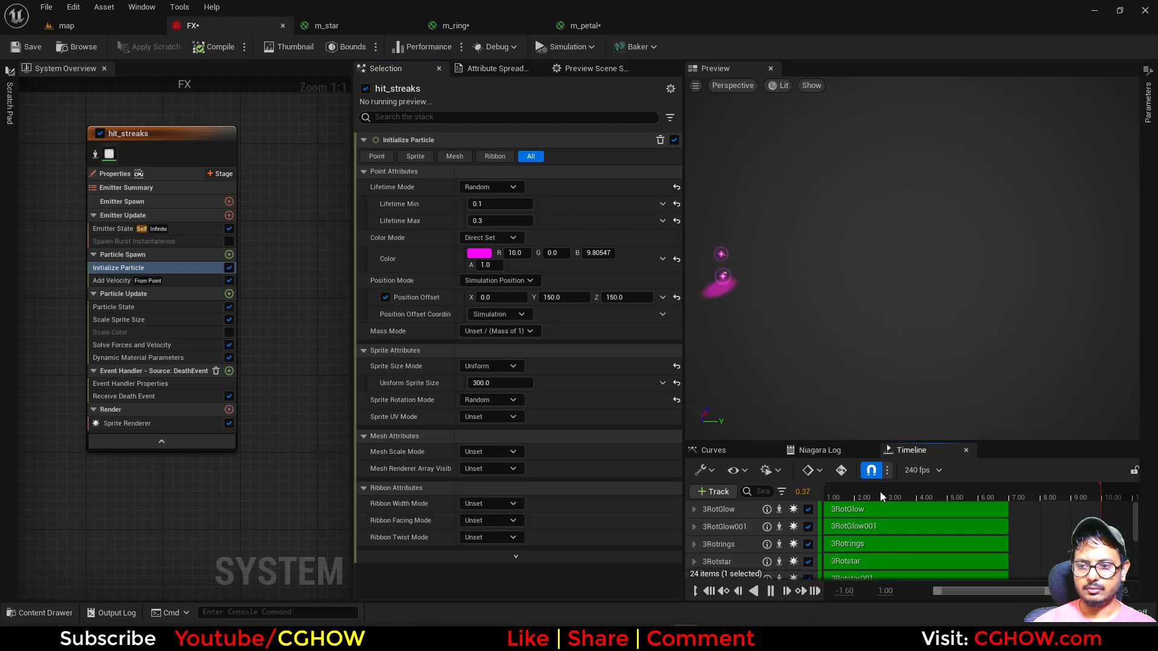
{"action": "left_click_drag", "start_coordinate": [1003, 487], "coordinate": [1073, 487]}
{"action": "left_click", "coordinate": [95, 155]}
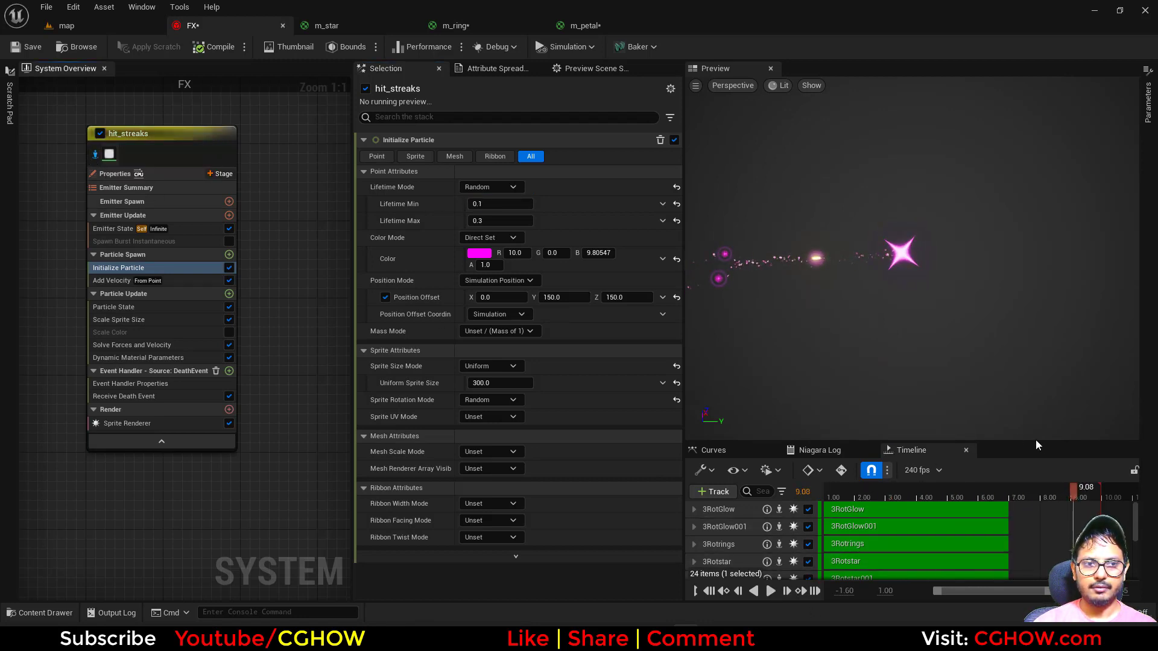
{"action": "left_click", "coordinate": [835, 498]}
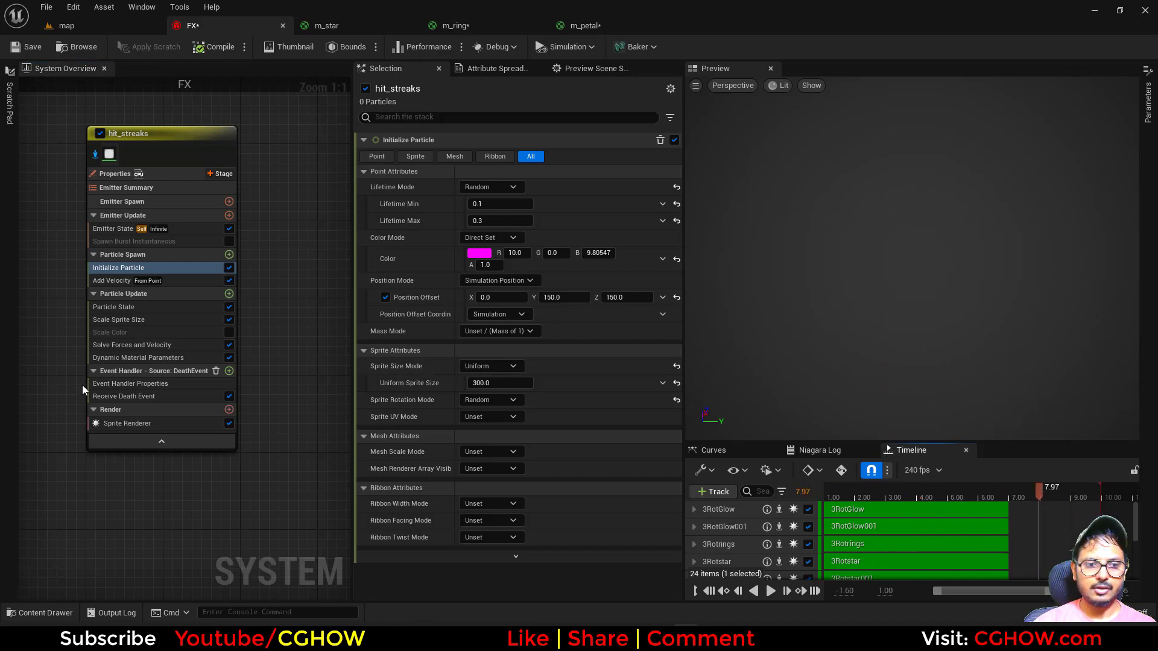
- Raise the velocity speed of hit_streaks' Add Velocity module to 5000
{"action": "left_click", "coordinate": [112, 280]}
{"action": "left_click", "coordinate": [491, 173]}
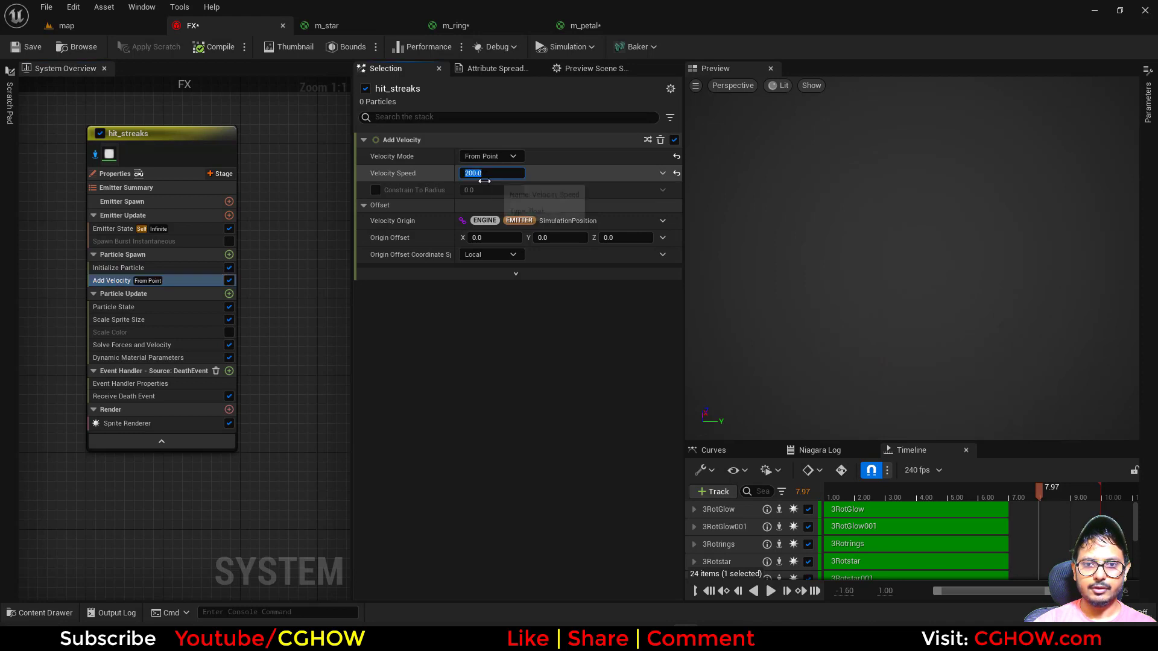
{"action": "type", "text": "5000"}
{"action": "key", "text": "Return"}
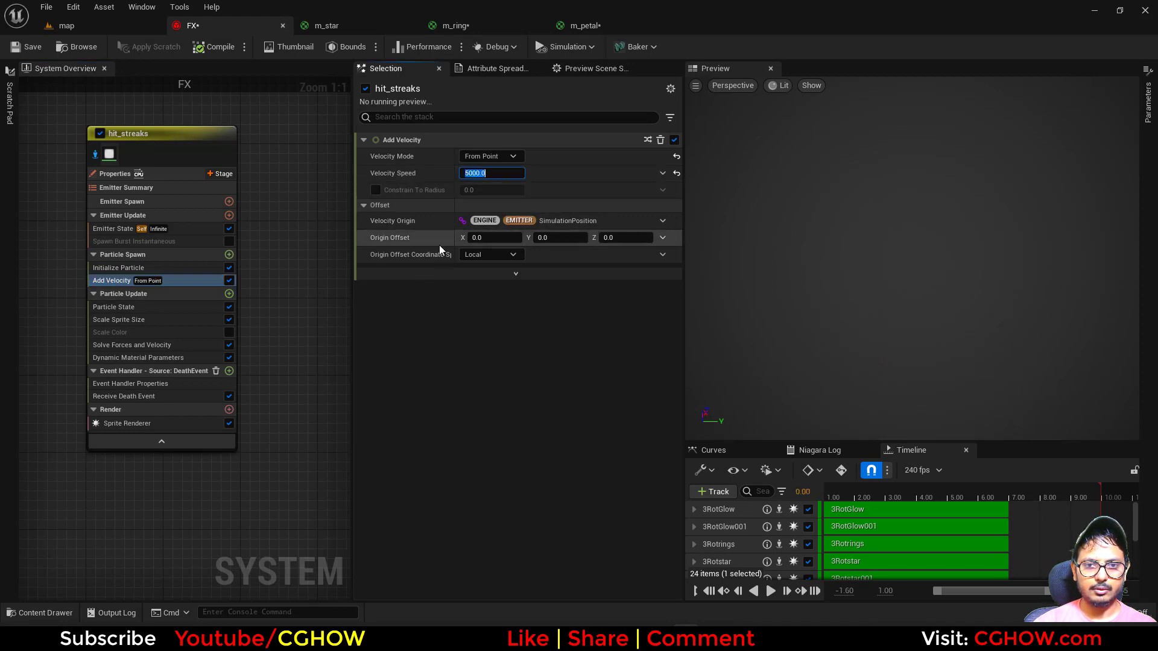
{"action": "type", "text": "10"}
- Set hit_streaks' sprite size mode to Random Non-Uniform and its maximum Y size to 50
{"action": "left_click", "coordinate": [119, 268]}
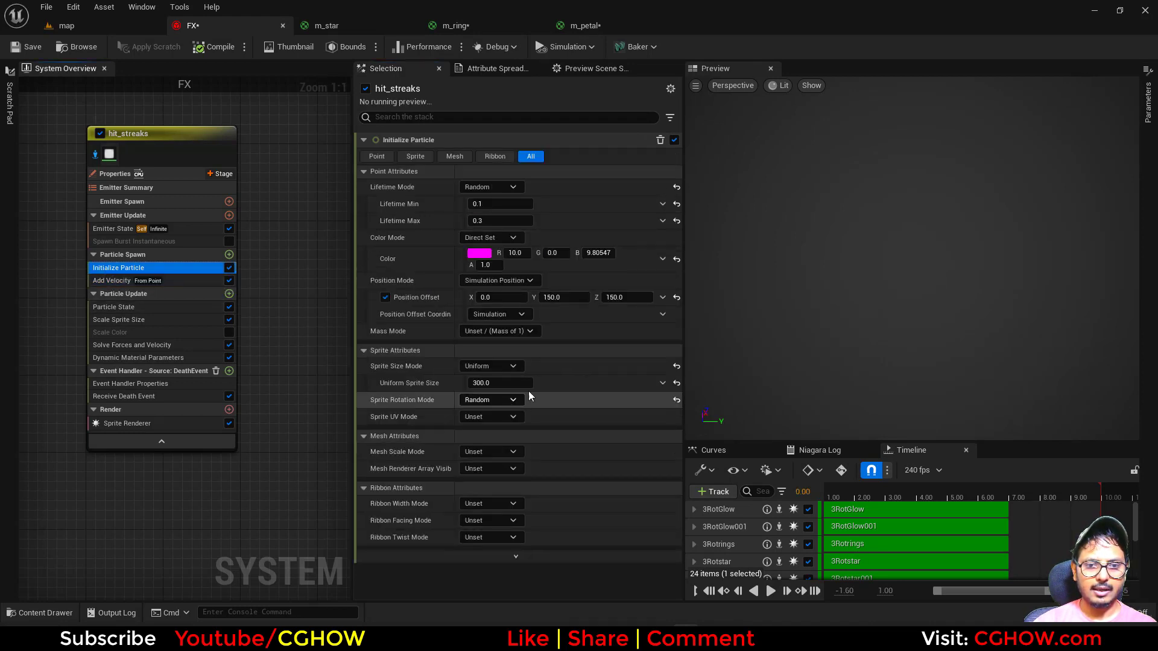
{"action": "left_click", "coordinate": [505, 365]}
{"action": "left_click", "coordinate": [512, 435]}
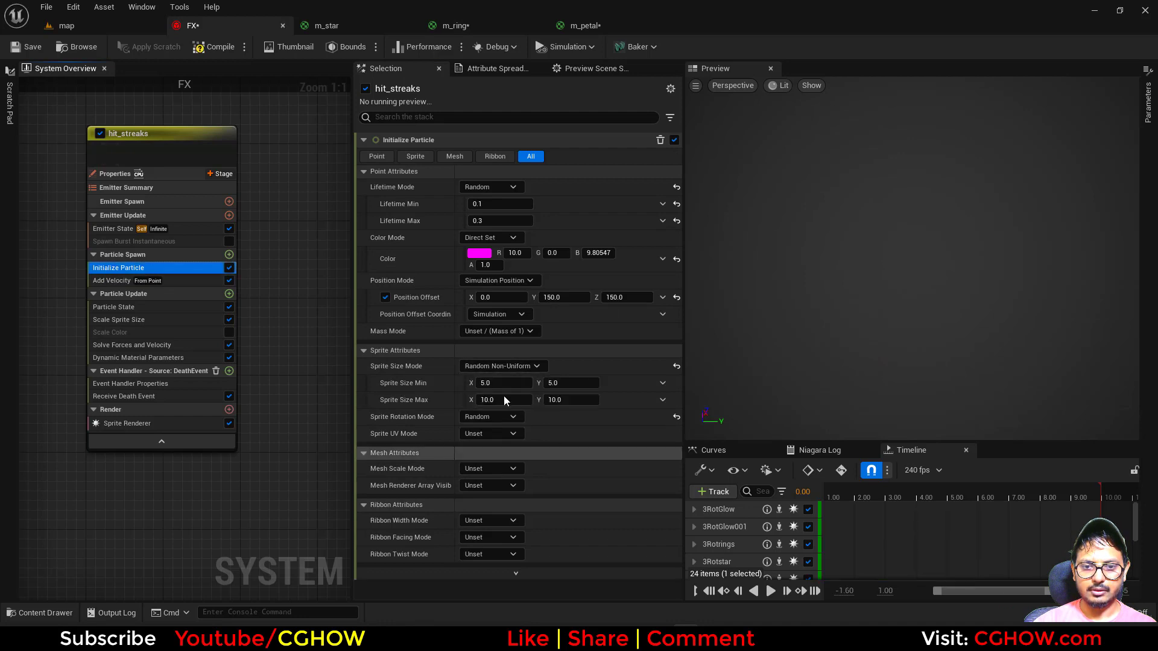
{"action": "left_click", "coordinate": [567, 399]}
{"action": "type", "text": "50"}
{"action": "key", "text": "Return"}
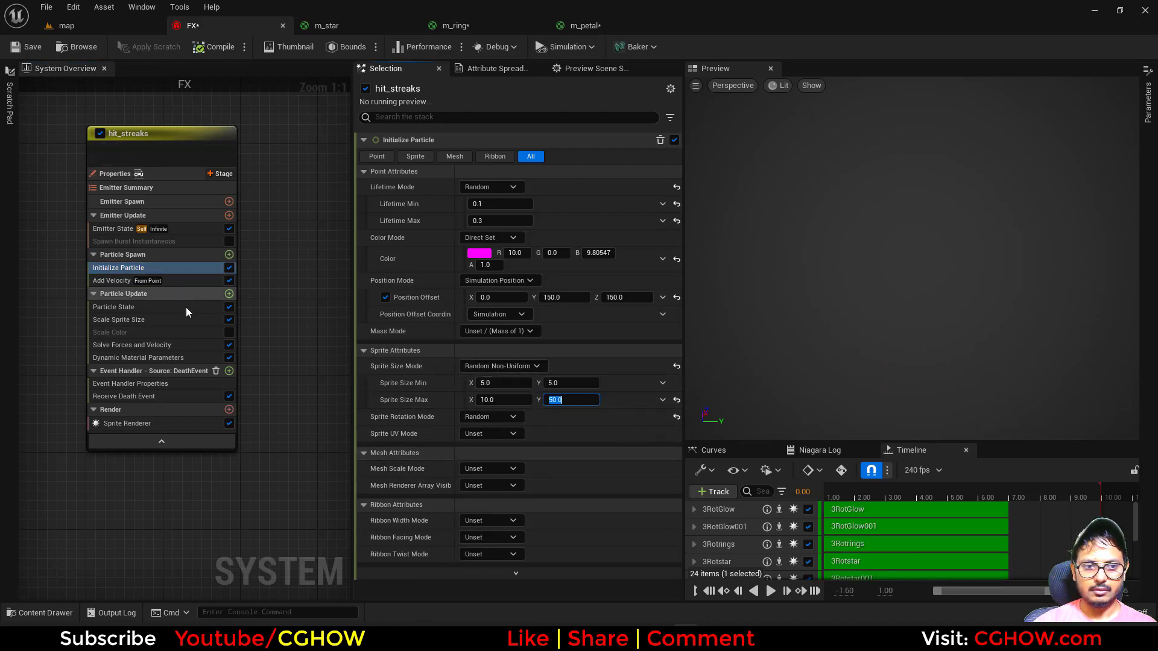
- Add a sphere Shape Location ahead of Add Velocity in hit_streaks' Particle Spawn and set its radius to 5
{"action": "left_click", "coordinate": [229, 255]}
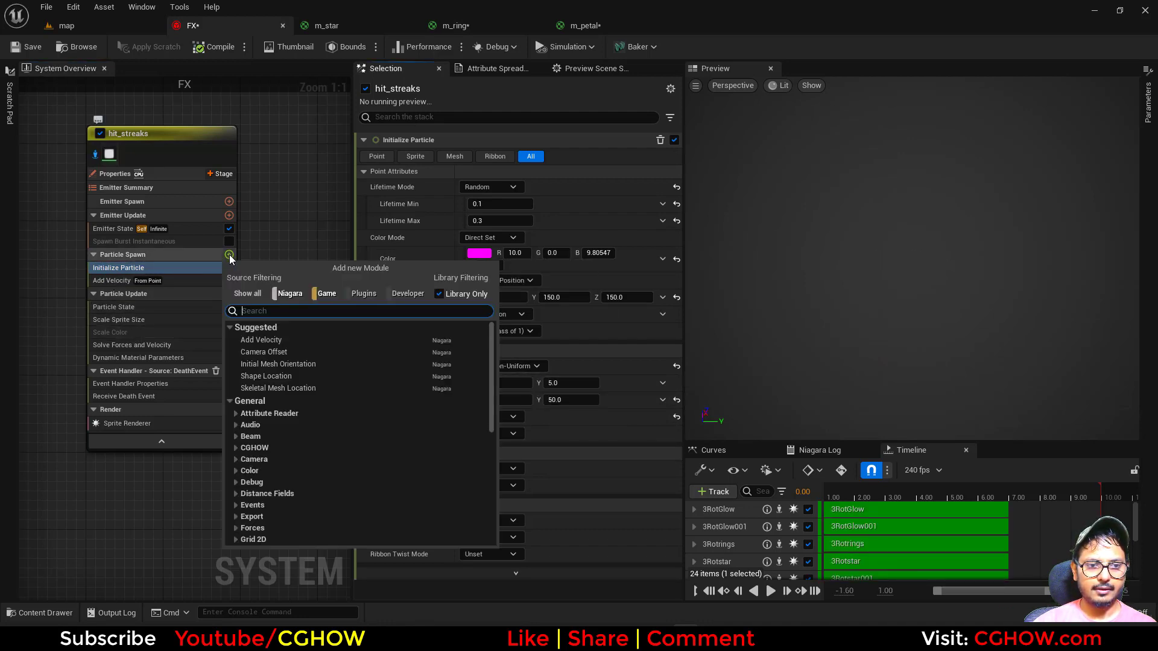
{"action": "left_click", "coordinate": [261, 375]}
{"action": "left_click_drag", "start_coordinate": [107, 292], "coordinate": [114, 278]}
{"action": "left_click", "coordinate": [482, 204]}
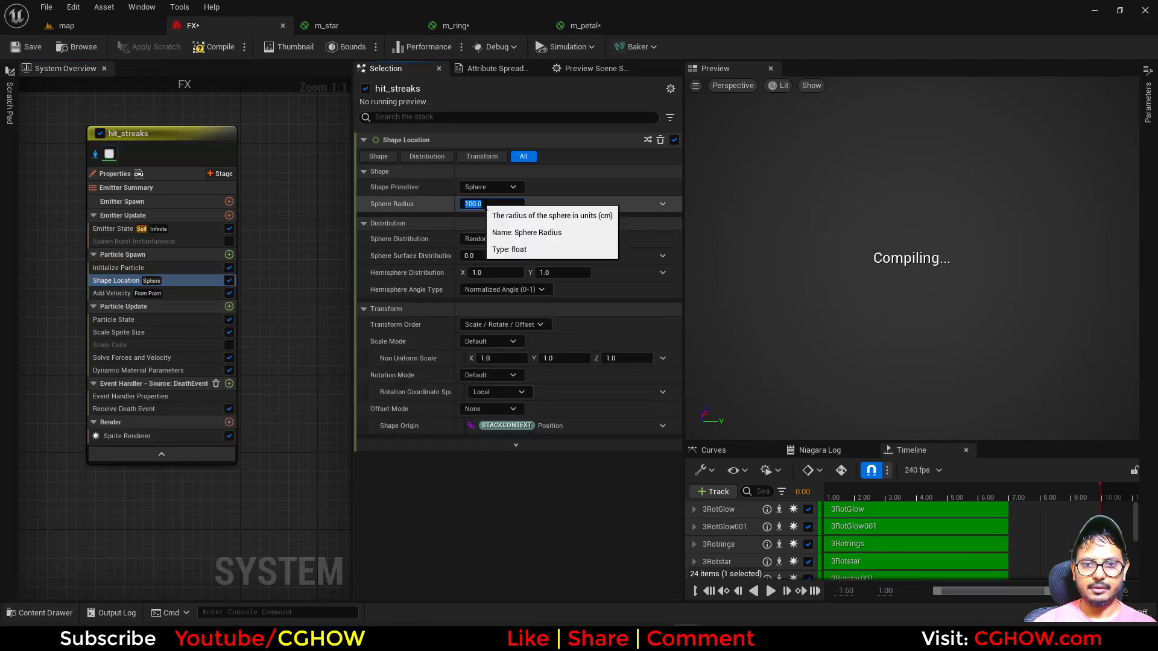
{"action": "type", "text": "5"}
{"action": "key", "text": "Return"}
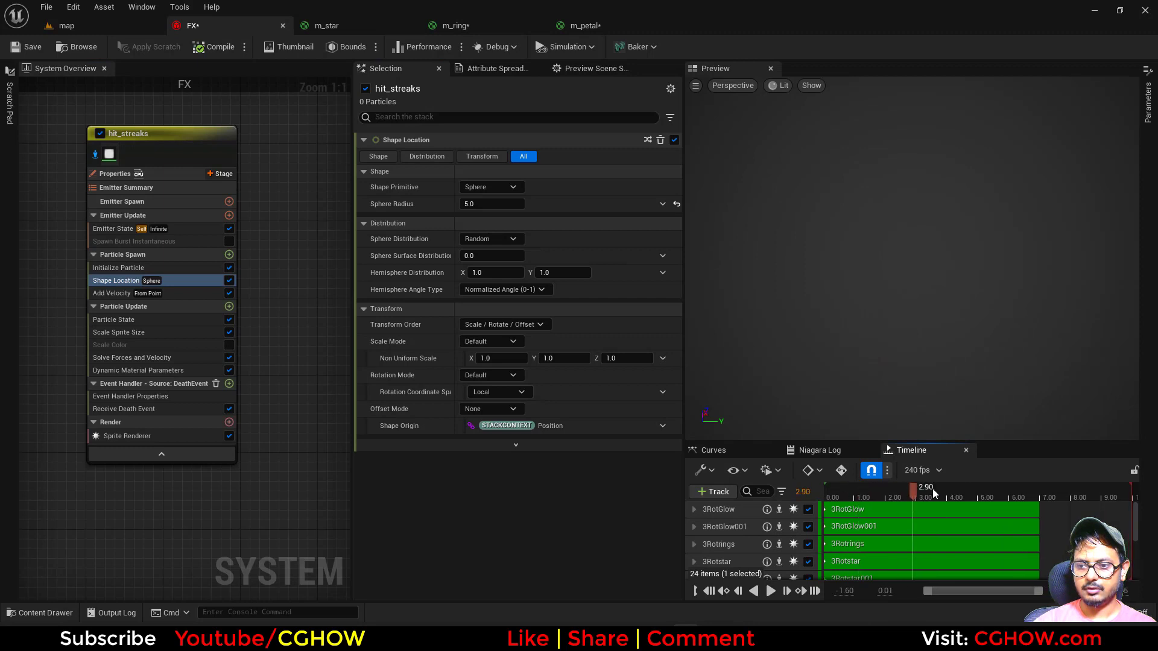
- Turn off hit_streaks' isolation and scrub the timeline to the hit to check the streaks with the whole effect
{"action": "left_click_drag", "start_coordinate": [1098, 501], "coordinate": [1022, 523]}
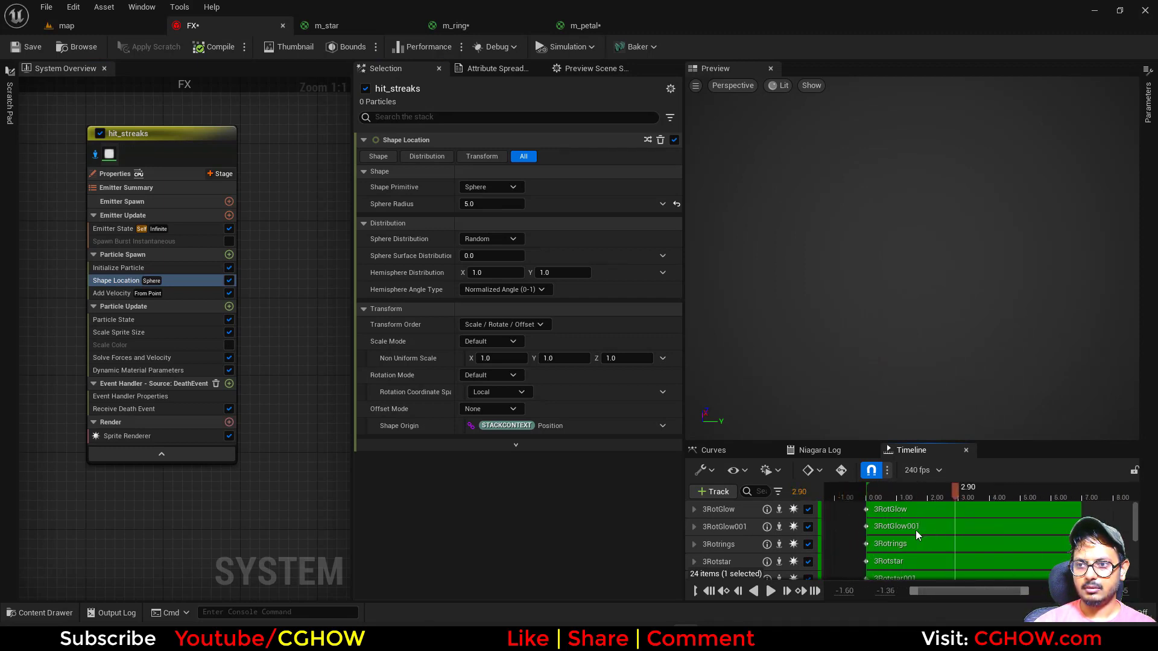
{"action": "left_click_drag", "start_coordinate": [946, 527], "coordinate": [1034, 523]}
{"action": "left_click", "coordinate": [96, 155]}
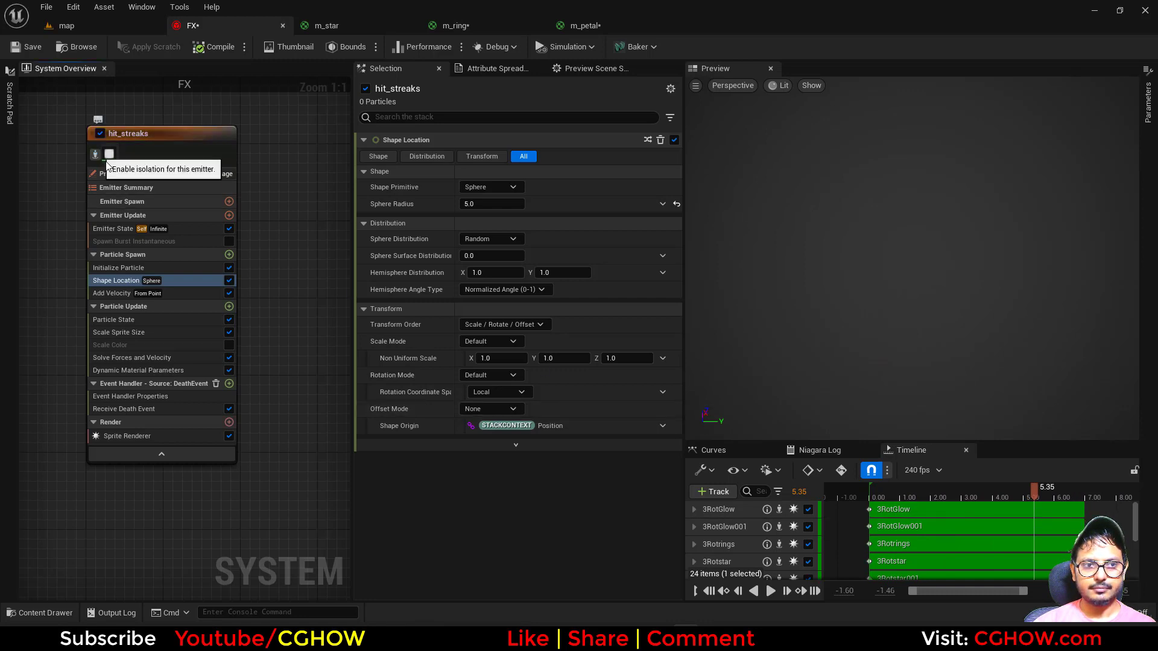
{"action": "left_click_drag", "start_coordinate": [958, 494], "coordinate": [815, 499]}
{"action": "left_click_drag", "start_coordinate": [896, 499], "coordinate": [1106, 508]}
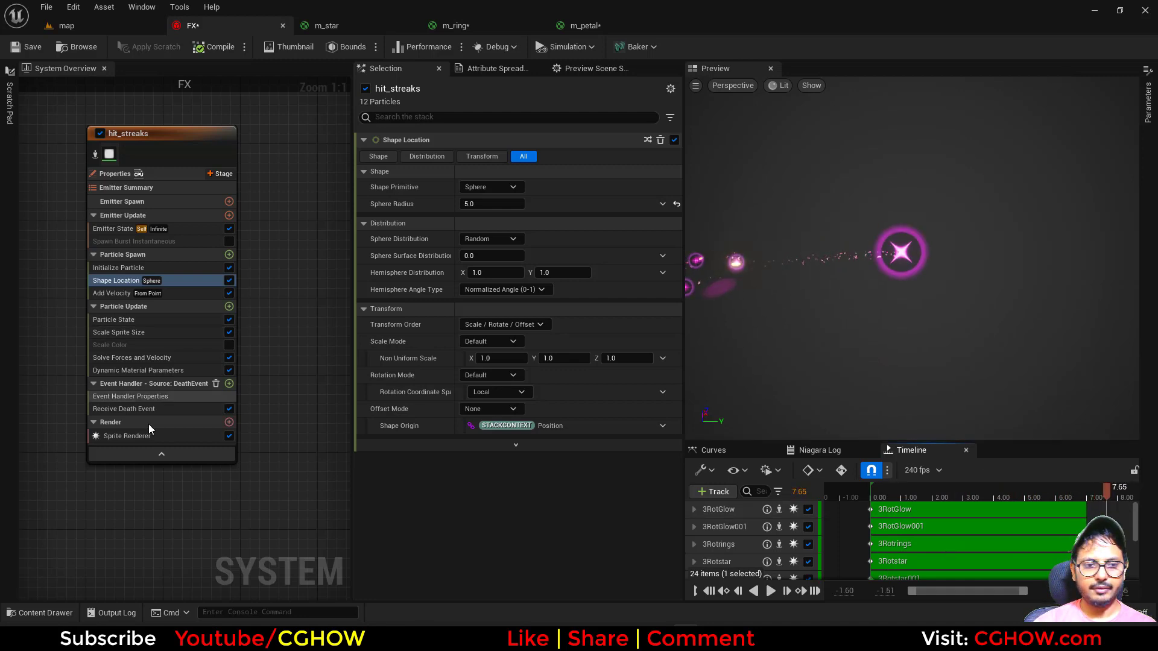
- Delete the Scale Sprite Size module from hit_streaks and open its Initialize Particle settings
{"action": "left_click", "coordinate": [161, 437]}
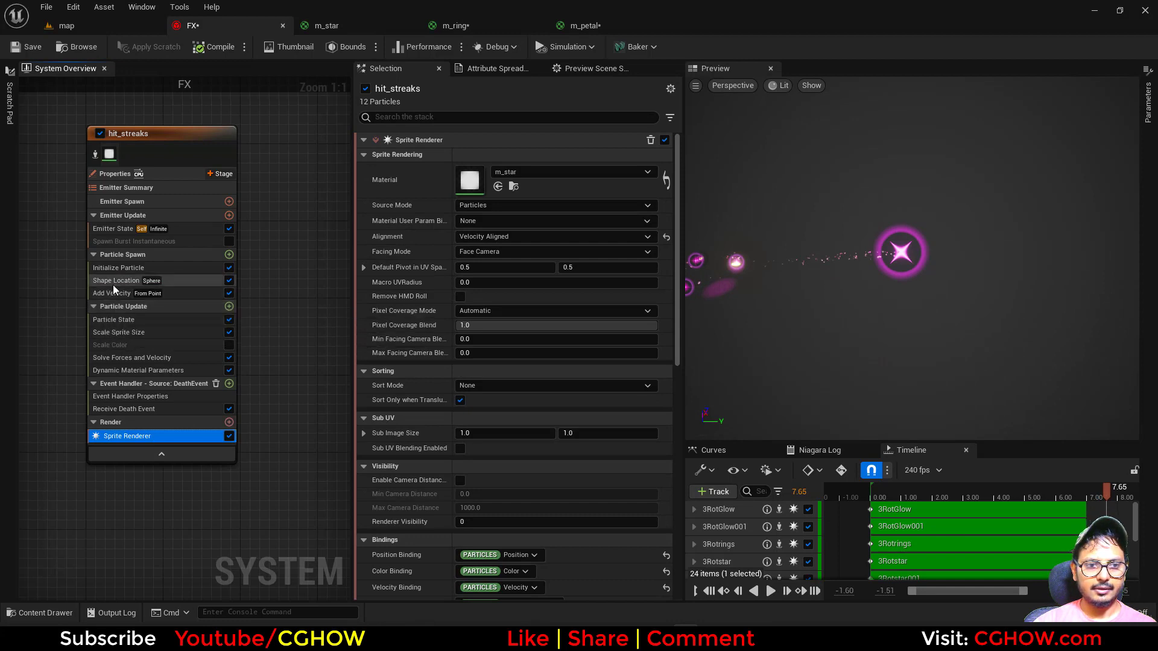
{"action": "left_click", "coordinate": [135, 332]}
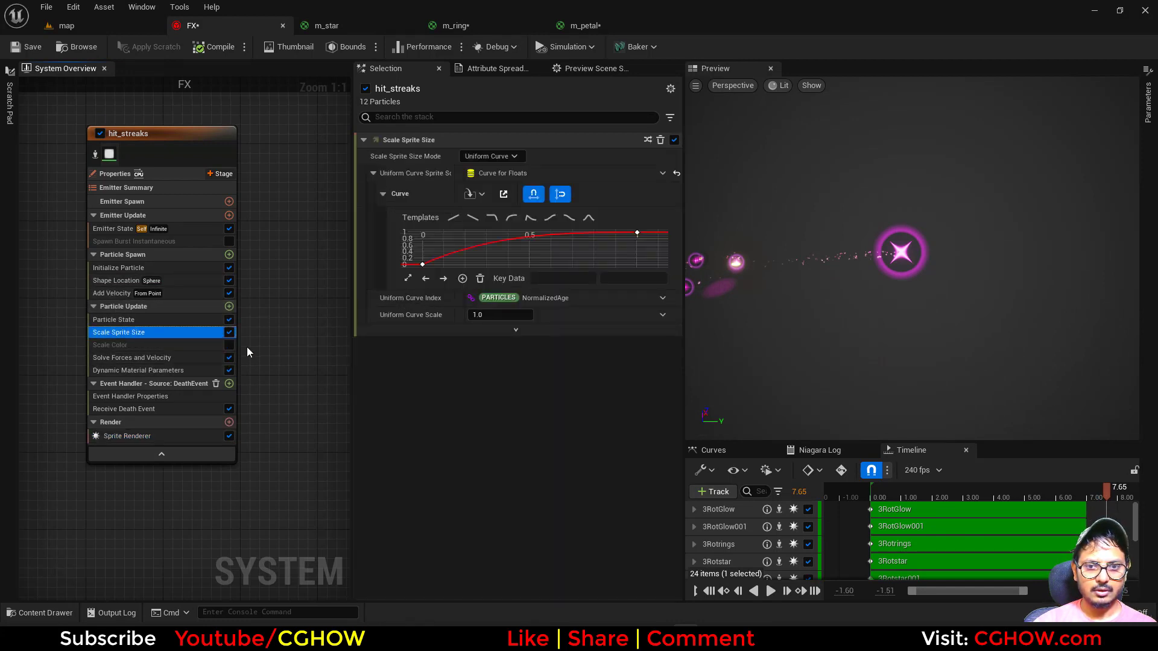
{"action": "key", "text": "Delete"}
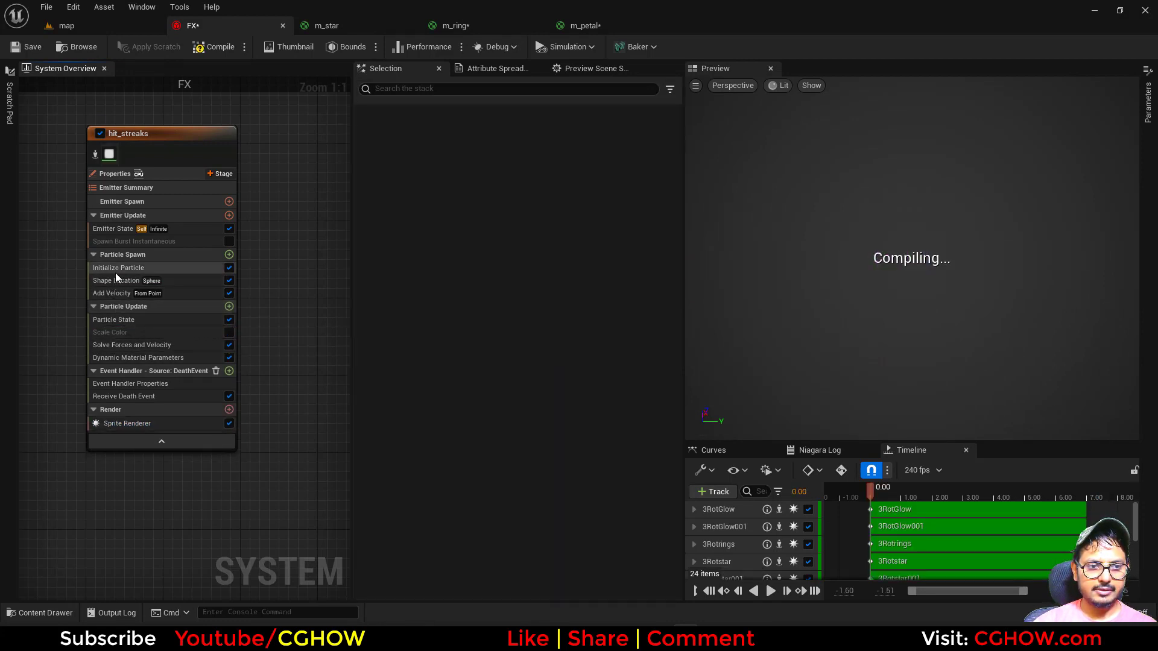
{"action": "left_click", "coordinate": [121, 268]}
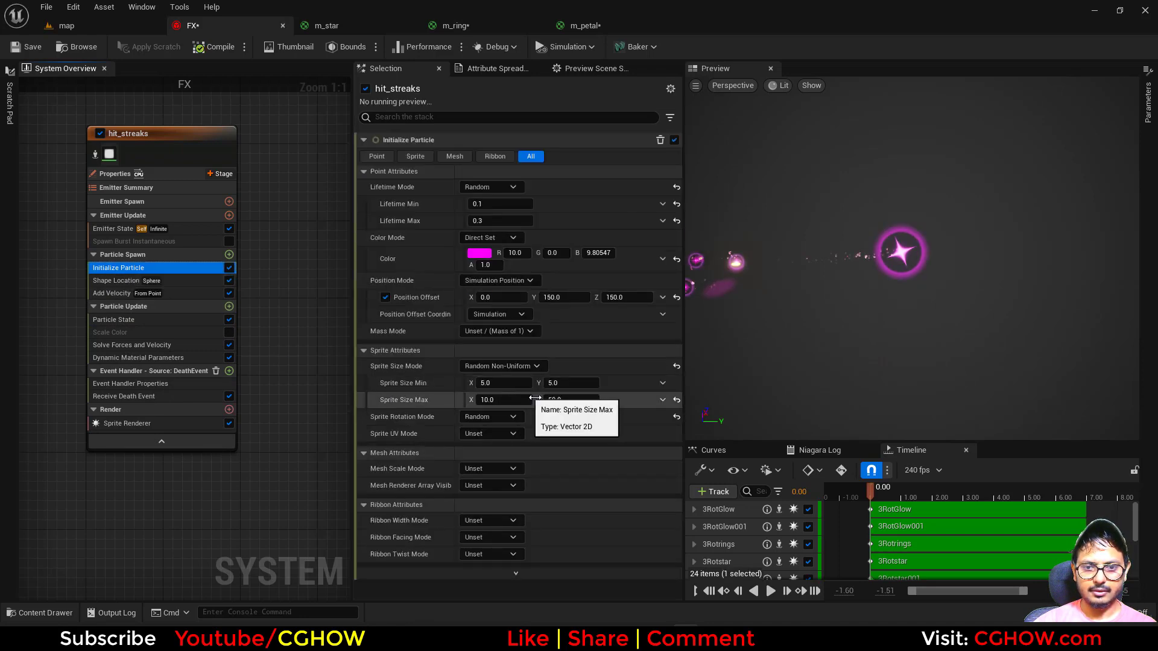
- Set the sprite size X range in hit_streaks' Initialize Particle to minimum 10 and maximum 20
{"action": "left_click", "coordinate": [500, 400]}
{"action": "type", "text": "20"}
{"action": "left_click", "coordinate": [490, 383]}
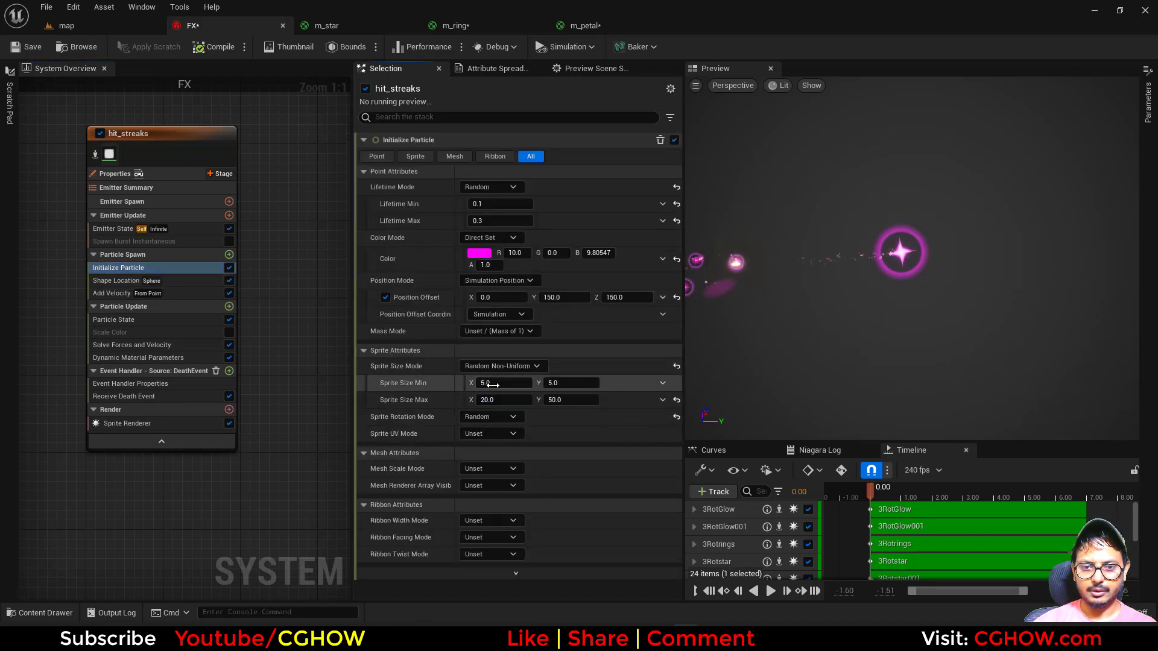
{"action": "type", "text": "10"}
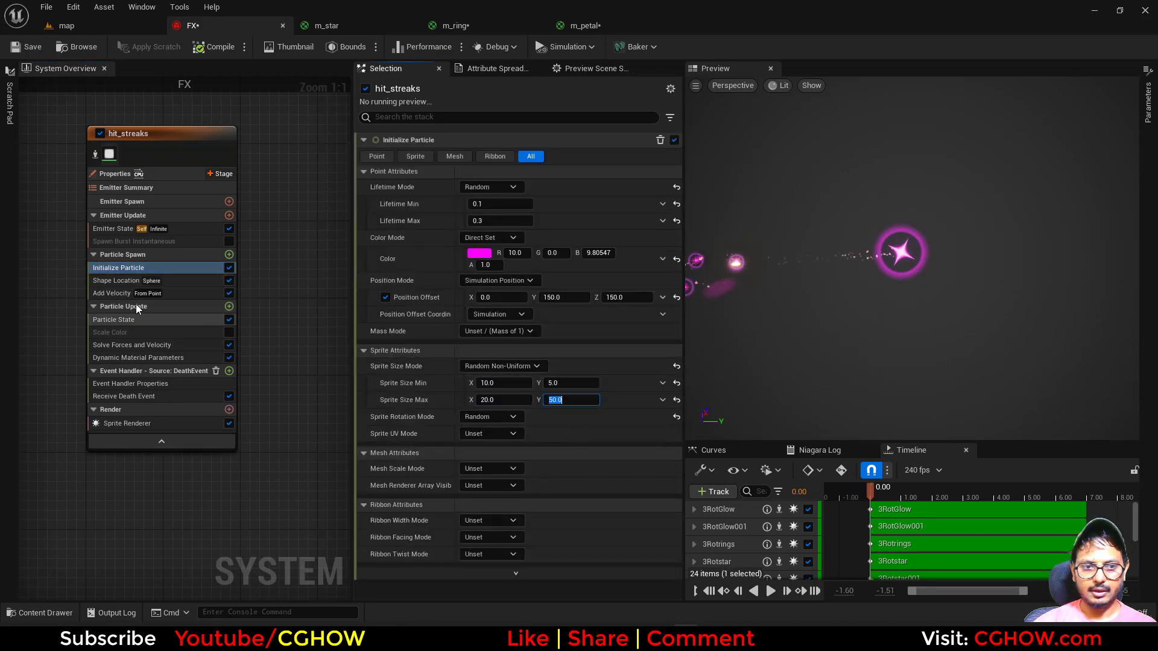
- Set the velocity speed in hit_streaks' Add Velocity to 1000 and scrub the timeline to the hit
{"action": "left_click", "coordinate": [133, 294]}
{"action": "left_click", "coordinate": [479, 174]}
{"action": "left_click", "coordinate": [476, 174]}
{"action": "key", "text": "BackSpace"}
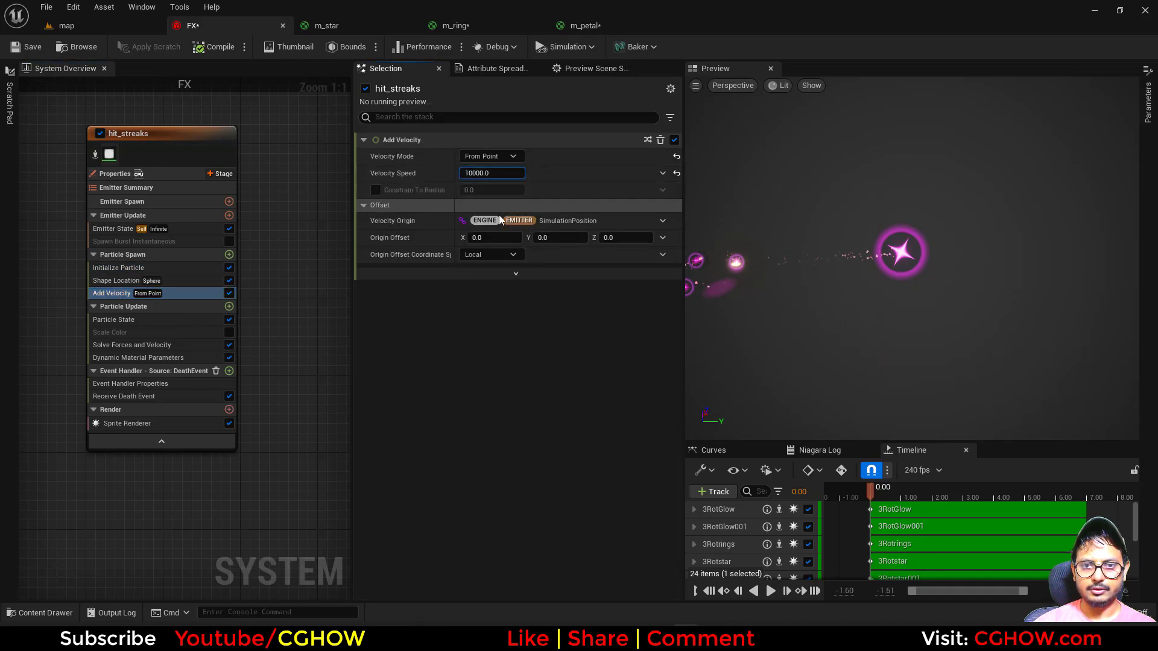
{"action": "key", "text": "Return"}
{"action": "left_click_drag", "start_coordinate": [913, 494], "coordinate": [906, 491]}
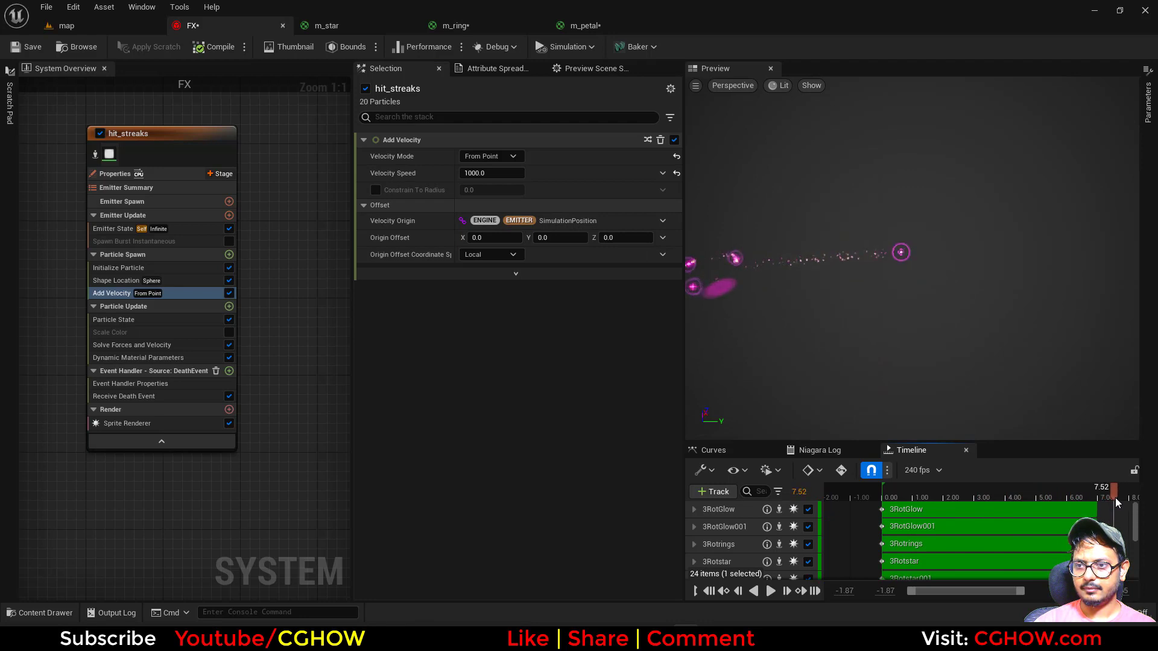
{"action": "mouse_move", "coordinate": [1116, 498]}
{"action": "left_mouse_down"}
{"action": "mouse_move", "coordinate": [1082, 496]}
{"action": "mouse_move", "coordinate": [1111, 494]}
{"action": "left_mouse_up"}
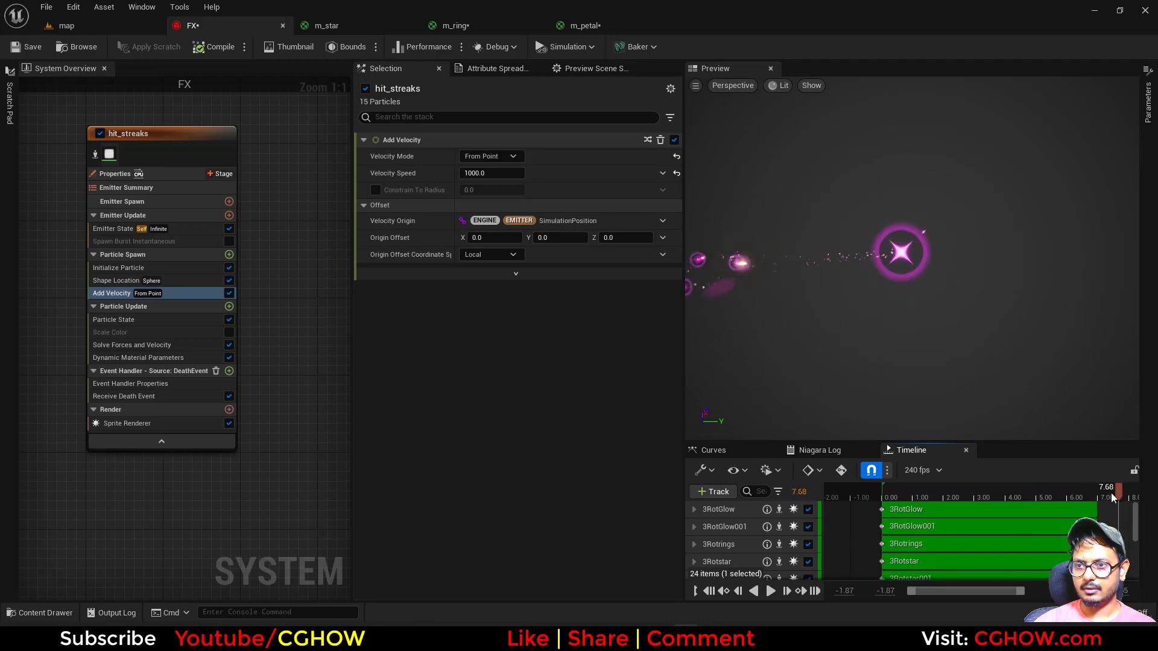
- Move Add Velocity and Shape Location from hit_streaks' Particle Spawn into its DeathEvent handler, after Receive Death Event
{"action": "left_click", "coordinate": [127, 384]}
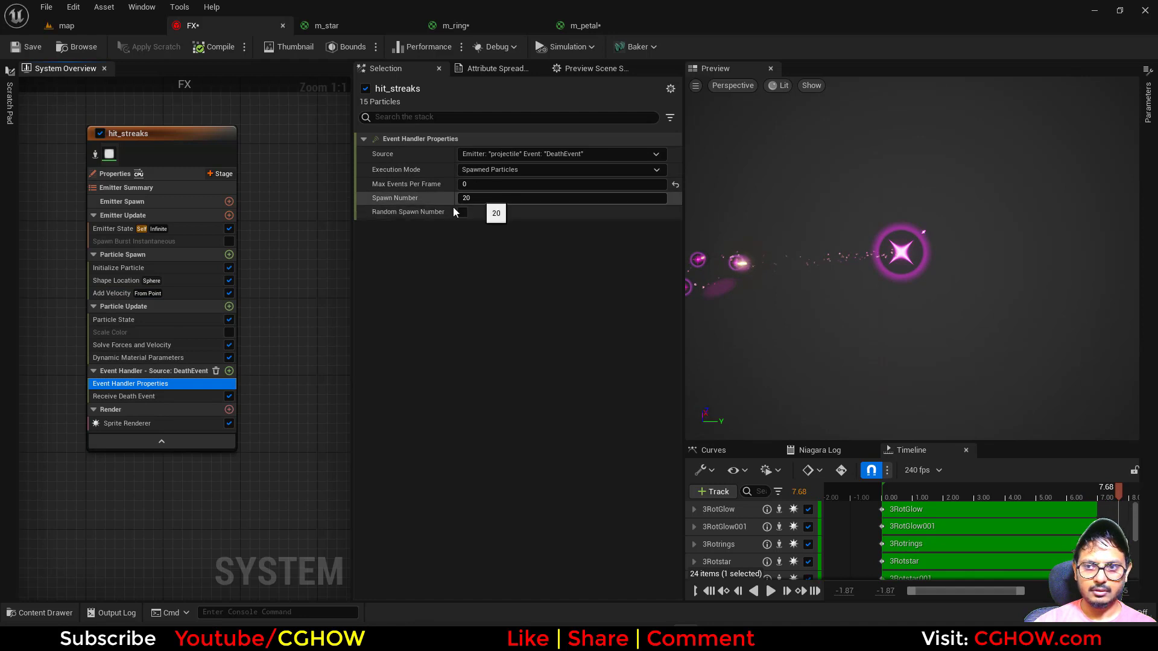
{"action": "left_click", "coordinate": [125, 397]}
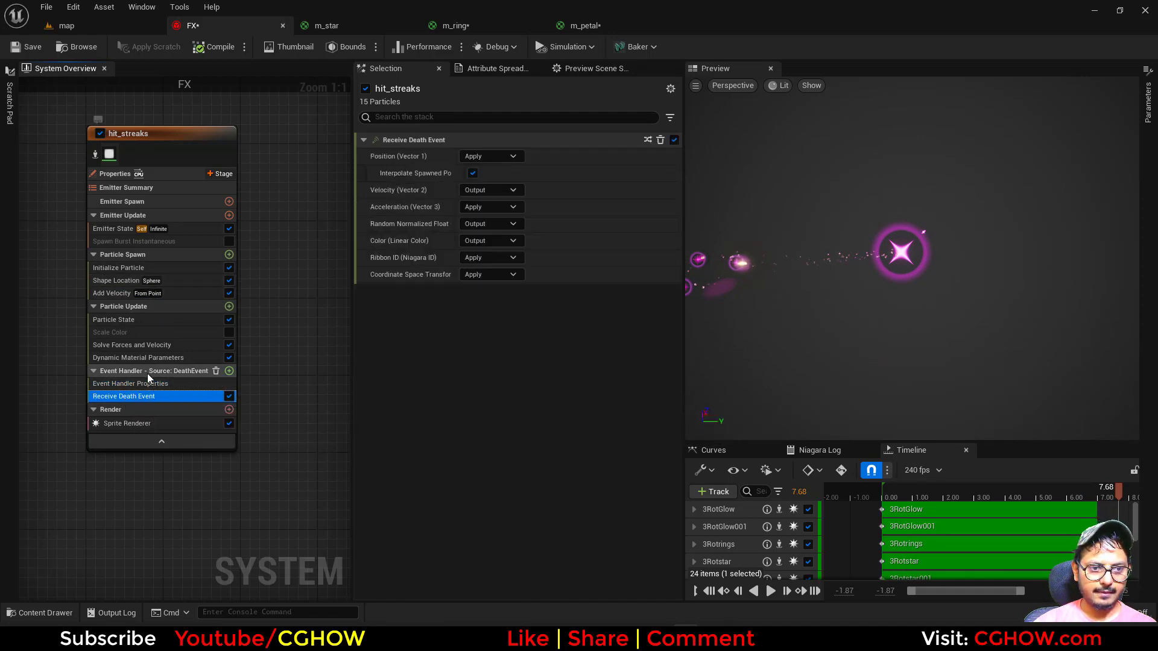
{"action": "left_click", "coordinate": [112, 294]}
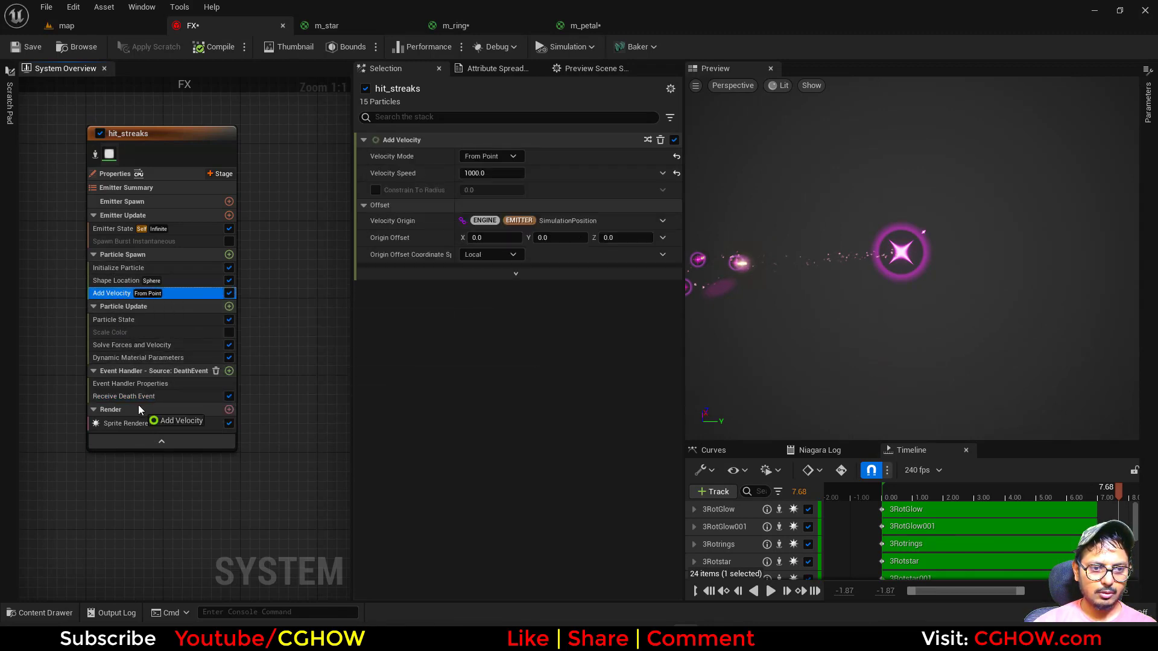
{"action": "left_click_drag", "start_coordinate": [138, 405], "coordinate": [139, 401]}
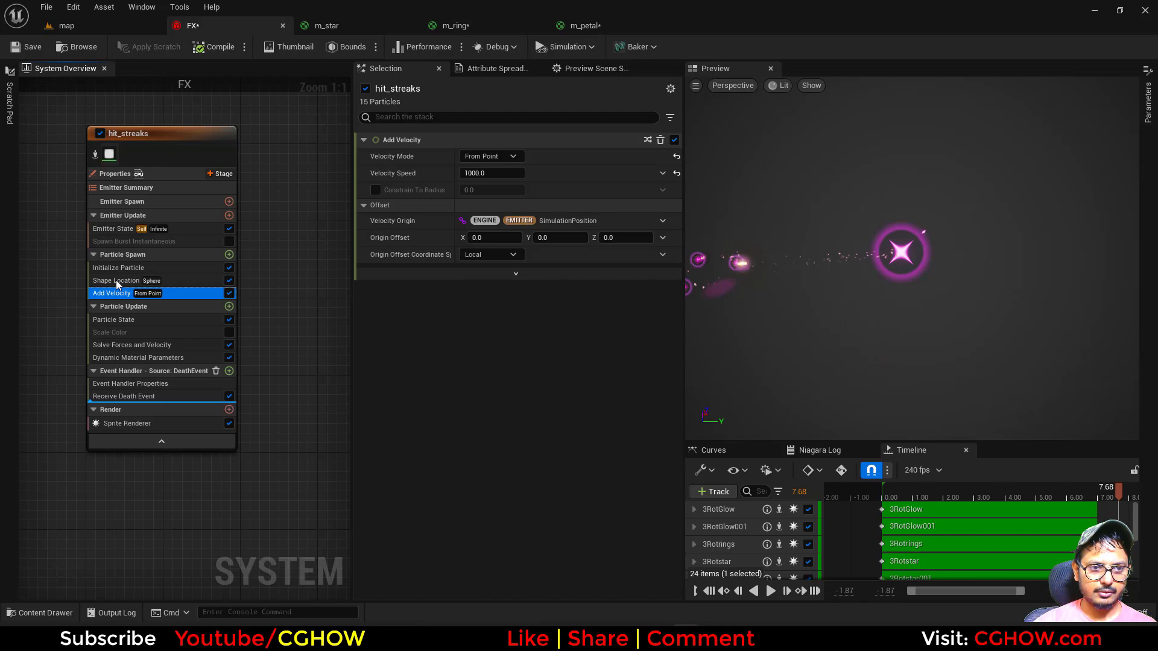
{"action": "left_click_drag", "start_coordinate": [230, 386], "coordinate": [230, 392]}
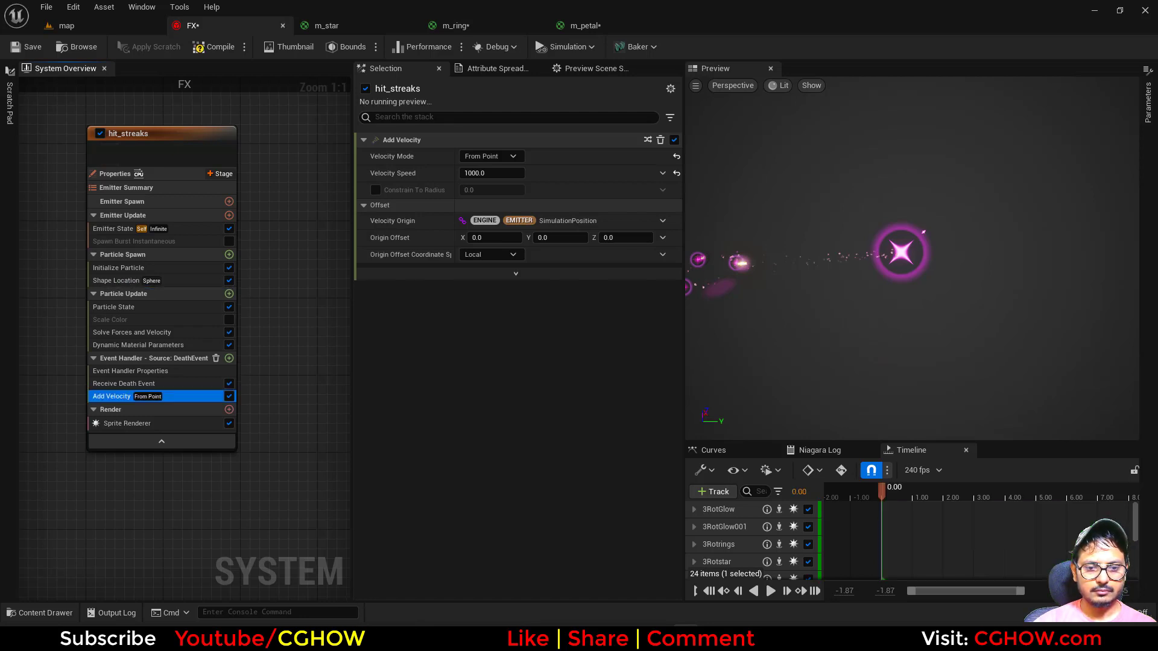
{"action": "left_click_drag", "start_coordinate": [116, 281], "coordinate": [129, 391]}
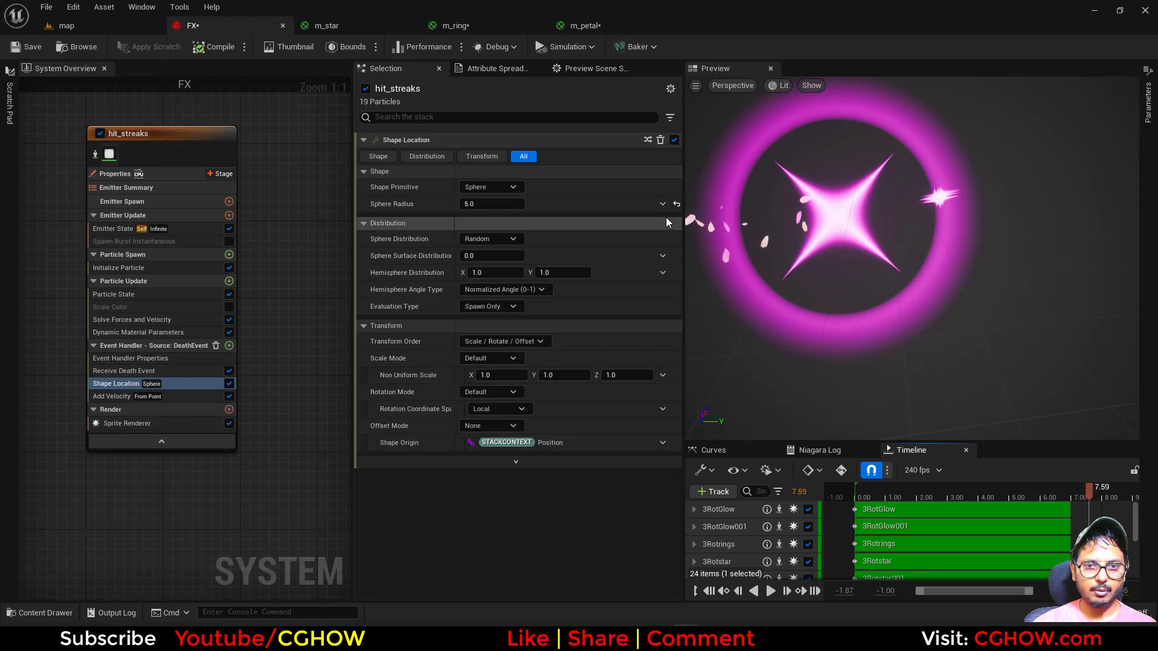
- Return Shape Location and Add Velocity to hit_streaks' Particle Spawn and scrub the timeline to check the hit up close
{"action": "left_click", "coordinate": [115, 397]}
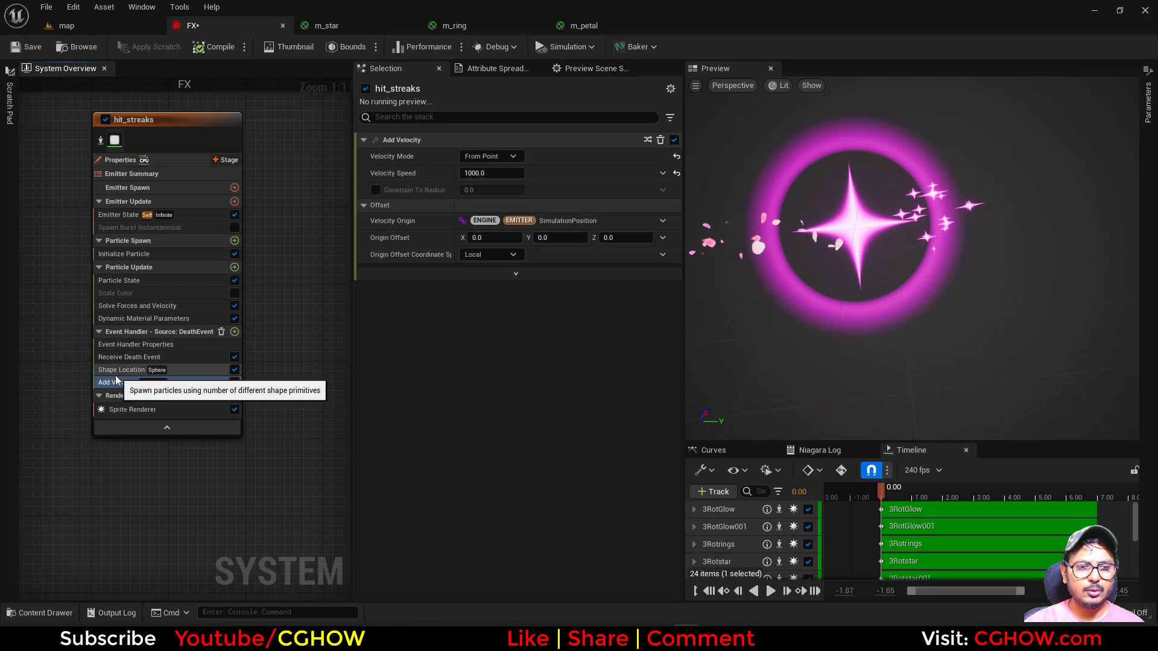
{"action": "left_click_drag", "start_coordinate": [129, 369], "coordinate": [135, 272]}
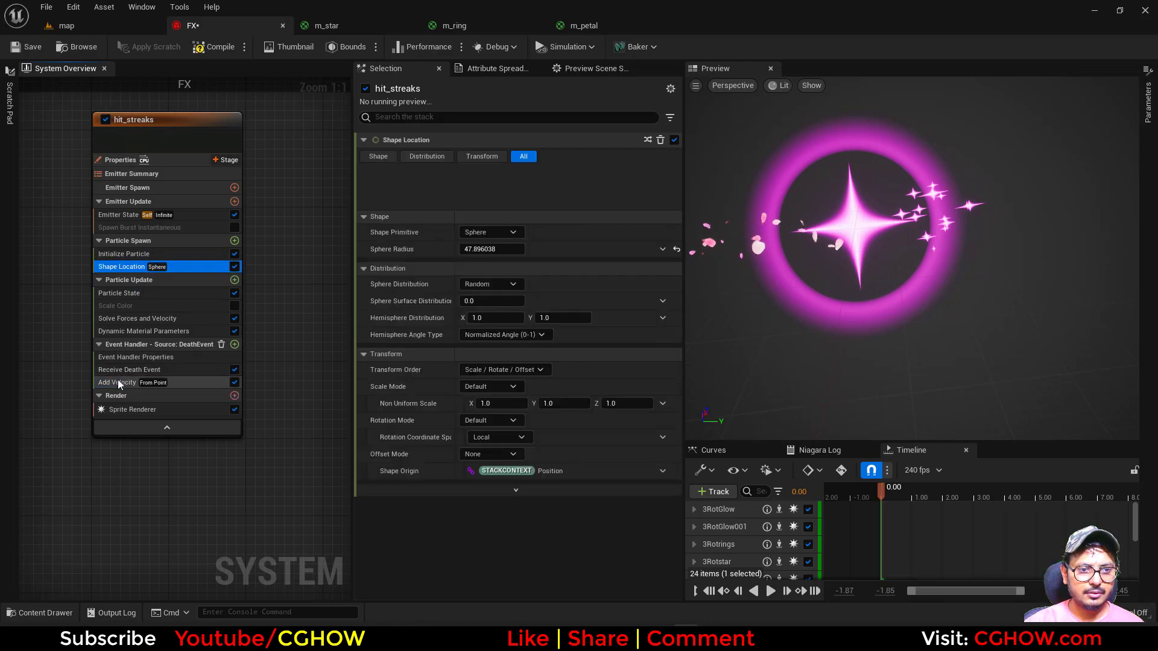
{"action": "left_click_drag", "start_coordinate": [119, 383], "coordinate": [143, 272]}
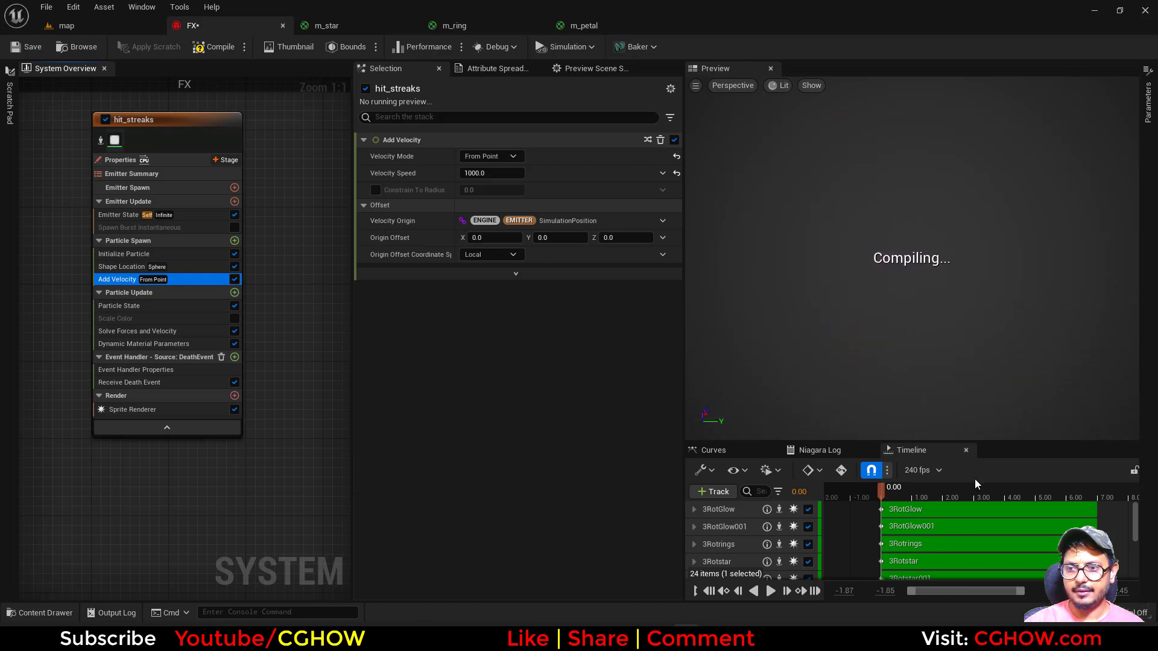
{"action": "left_click_drag", "start_coordinate": [975, 486], "coordinate": [811, 498]}
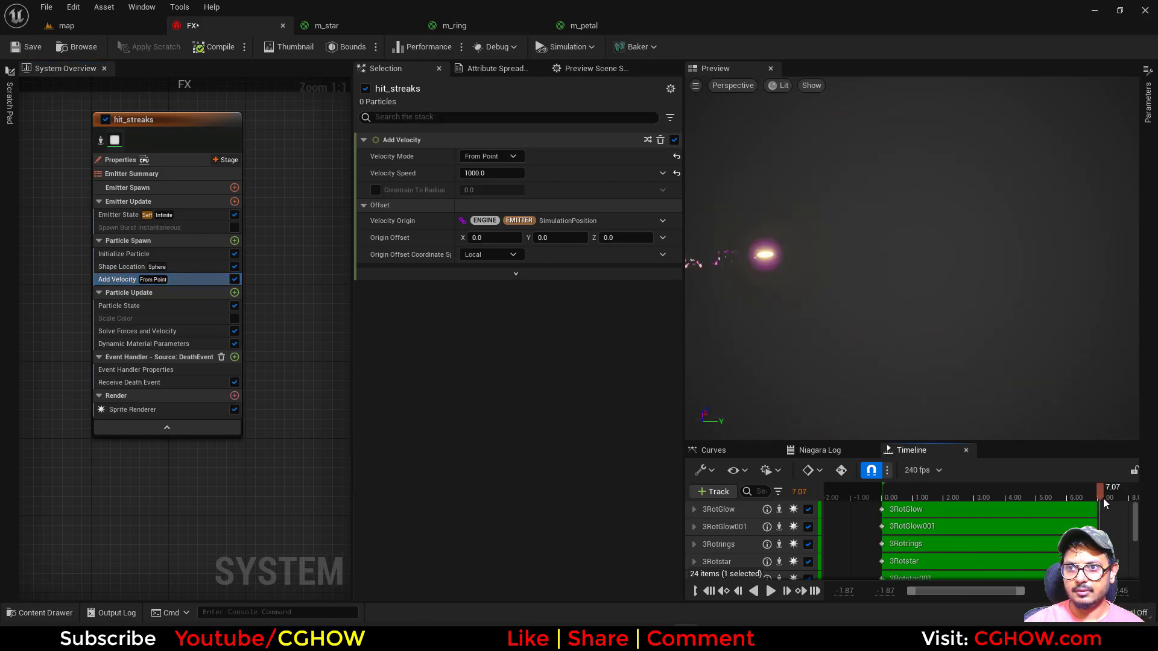
{"action": "left_click_drag", "start_coordinate": [1102, 498], "coordinate": [1117, 500]}
{"action": "right_click_drag", "start_coordinate": [944, 266], "coordinate": [1008, 267], "text": "alt"}
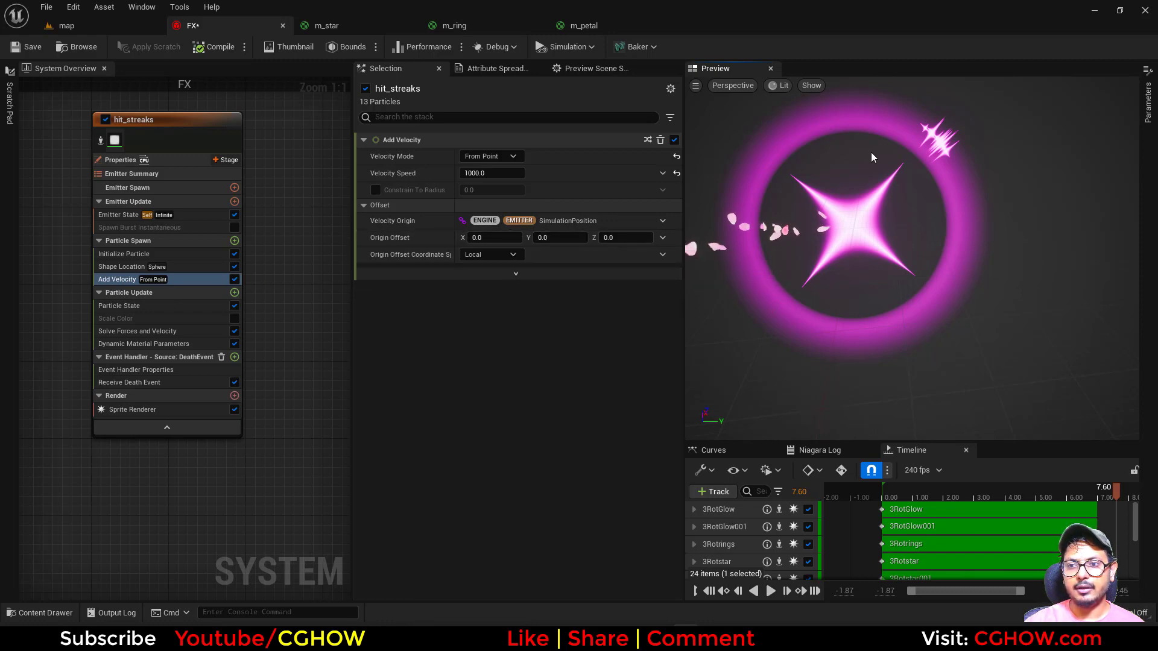
- Set Add Velocity's Origin Offset to Convert Position to Vector and search the sources for its Input Position for "ini"
{"action": "left_click", "coordinate": [663, 237]}
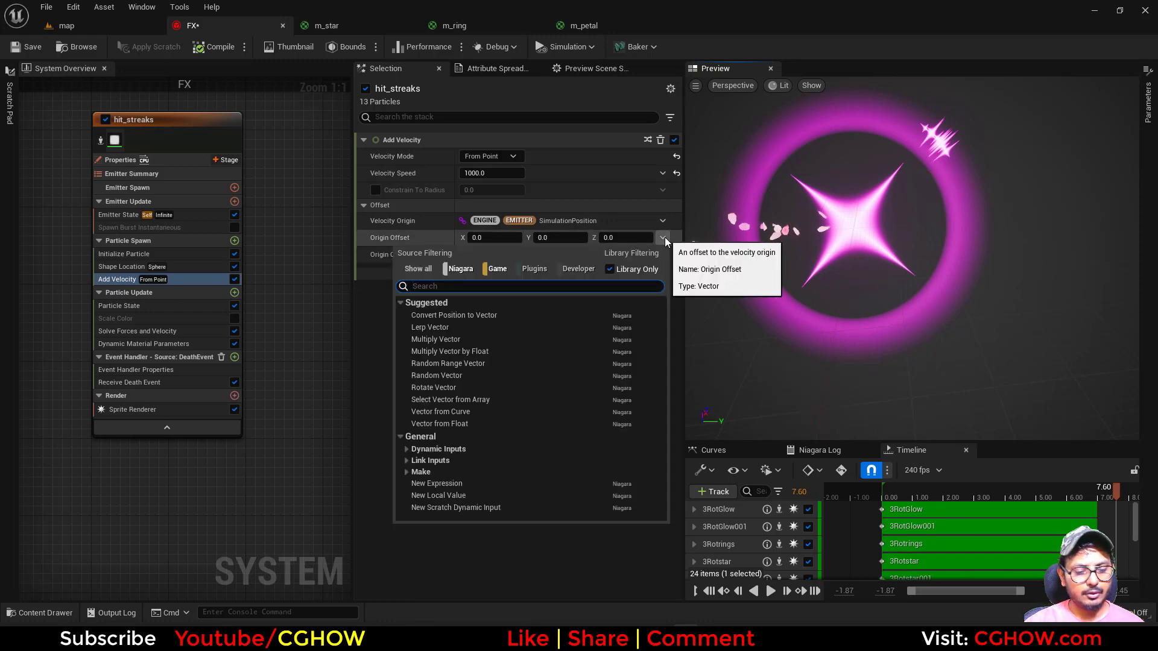
{"action": "type", "text": "vec"}
{"action": "left_click", "coordinate": [450, 315]}
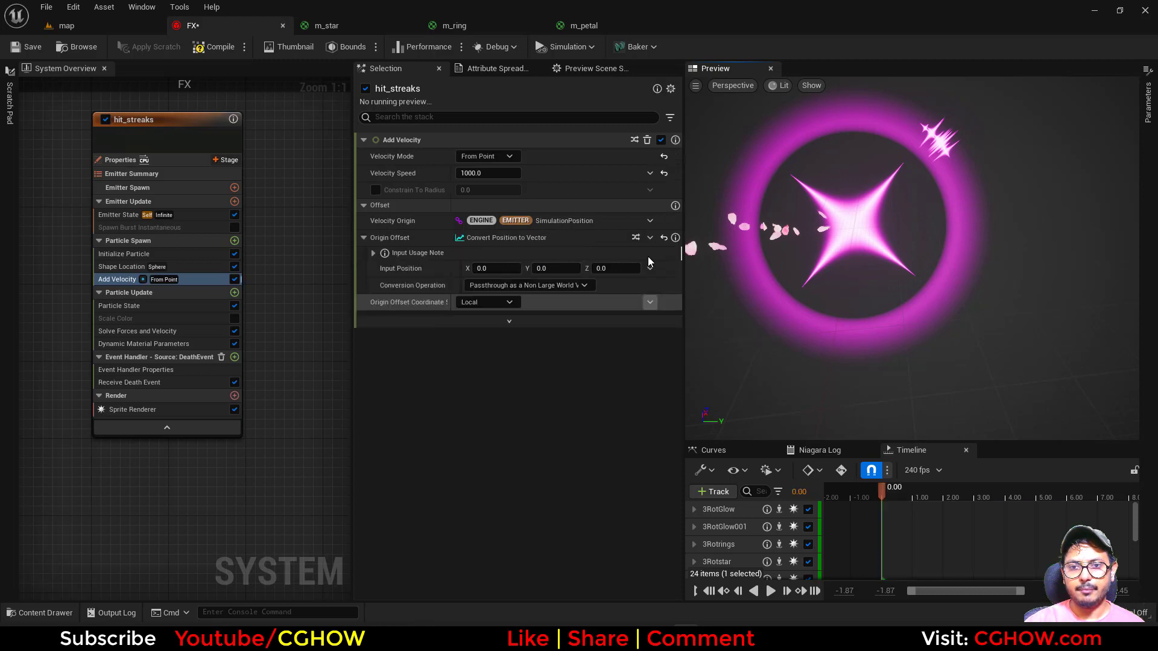
{"action": "left_click", "coordinate": [650, 268]}
{"action": "type", "text": "ini"}
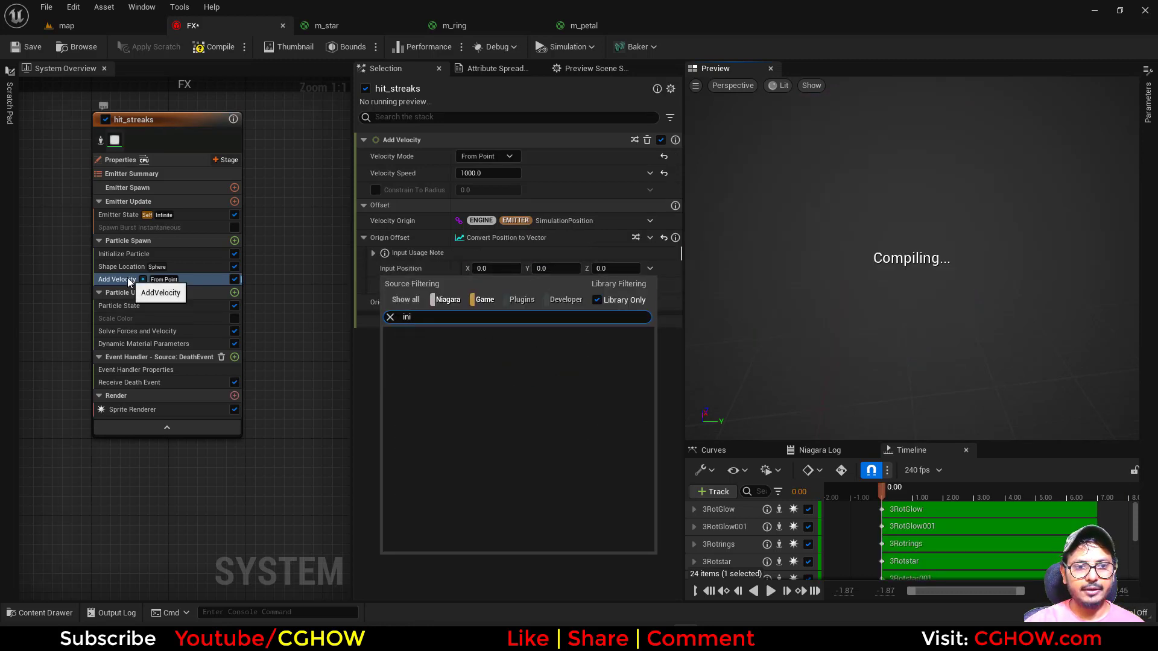
- Place Add Velocity in the event handler, link its Input Position to PARTICLES INITIAL Position, and return it to Particle Spawn
{"action": "left_click_drag", "start_coordinate": [128, 280], "coordinate": [141, 388]}
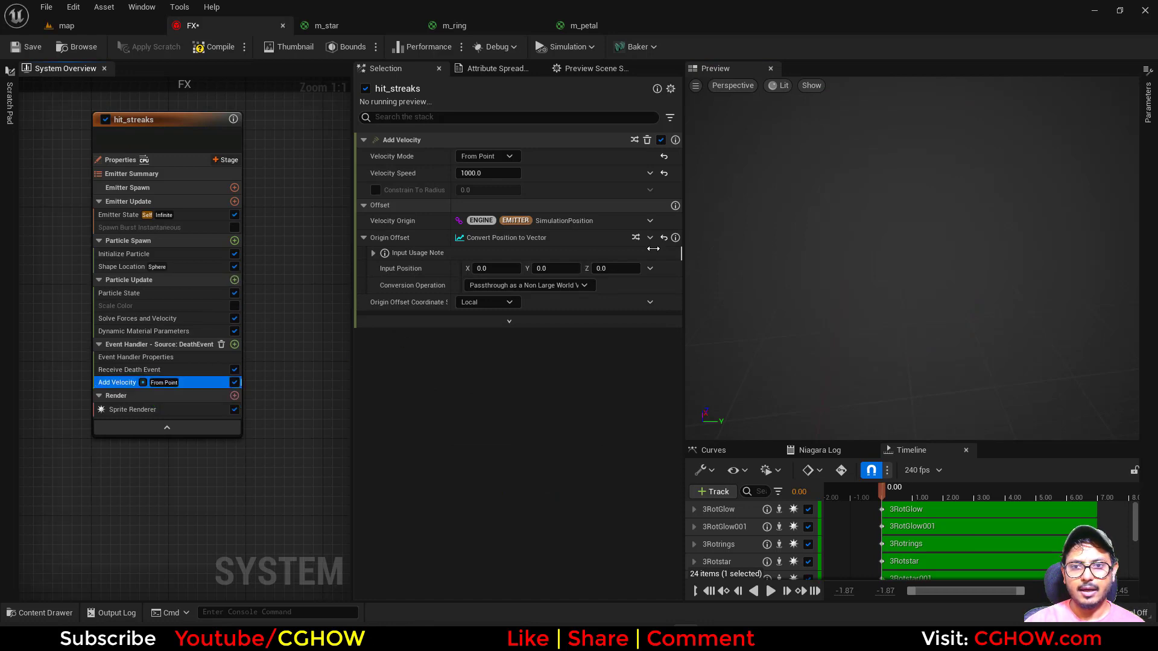
{"action": "left_click", "coordinate": [650, 268]}
{"action": "type", "text": "ini"}
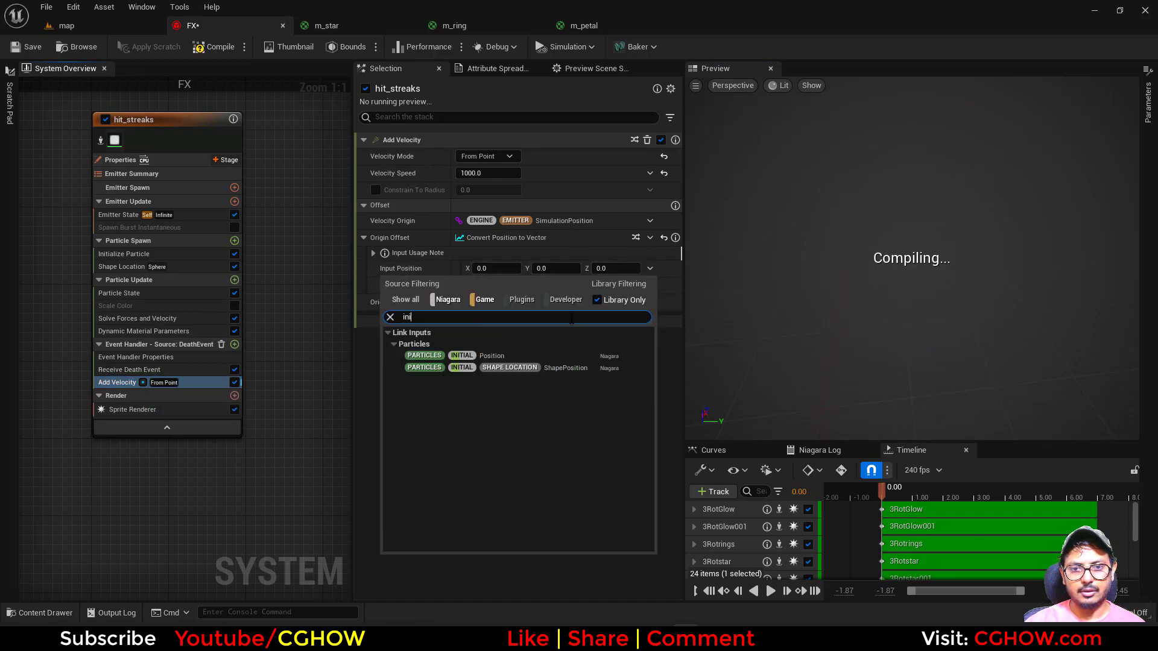
{"action": "left_click", "coordinate": [476, 356]}
{"action": "left_click_drag", "start_coordinate": [119, 386], "coordinate": [149, 271]}
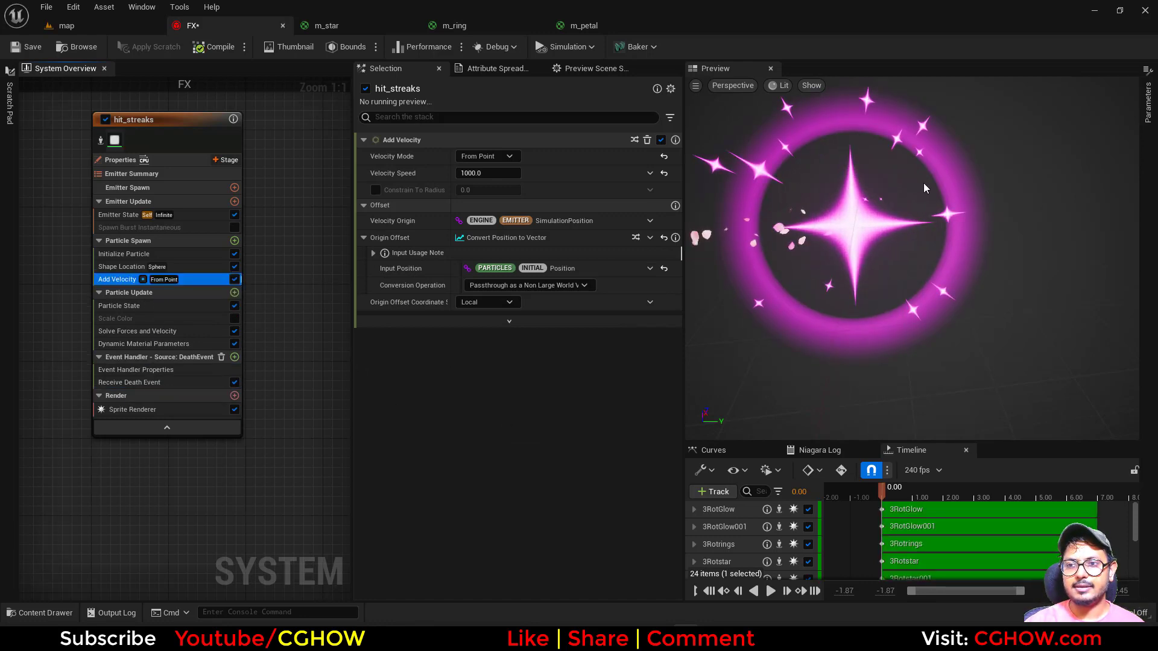
- Assign the m_Radia material to hit_streaks' Sprite Renderer
{"action": "left_click", "coordinate": [133, 410]}
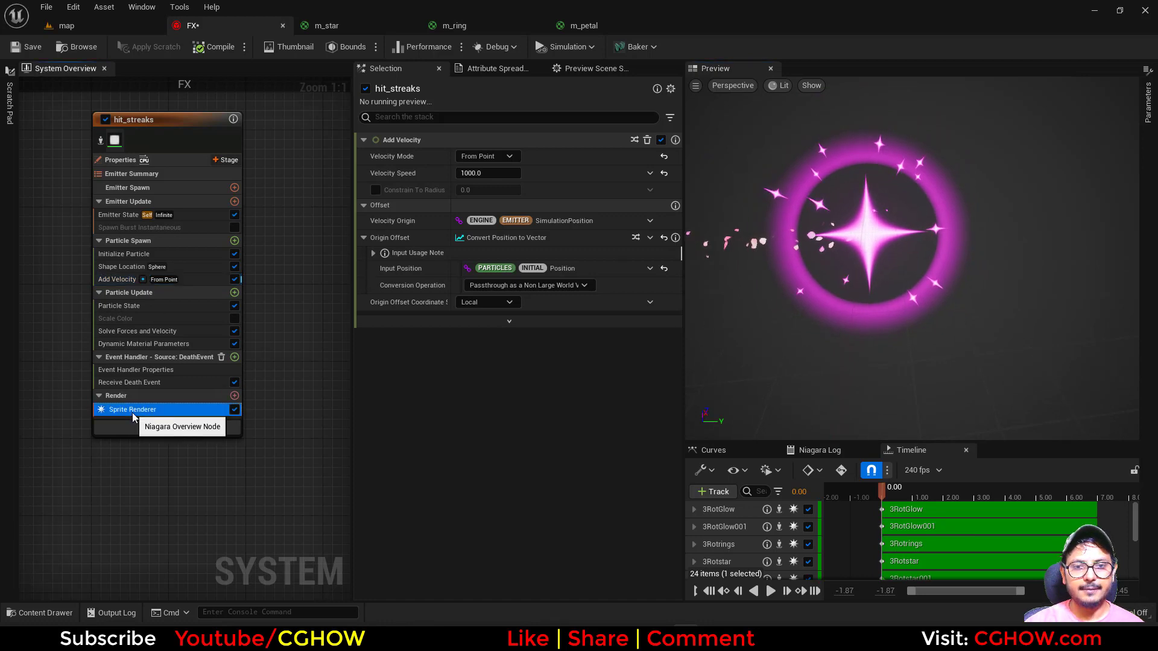
{"action": "left_click", "coordinate": [519, 172]}
{"action": "type", "text": "st"}
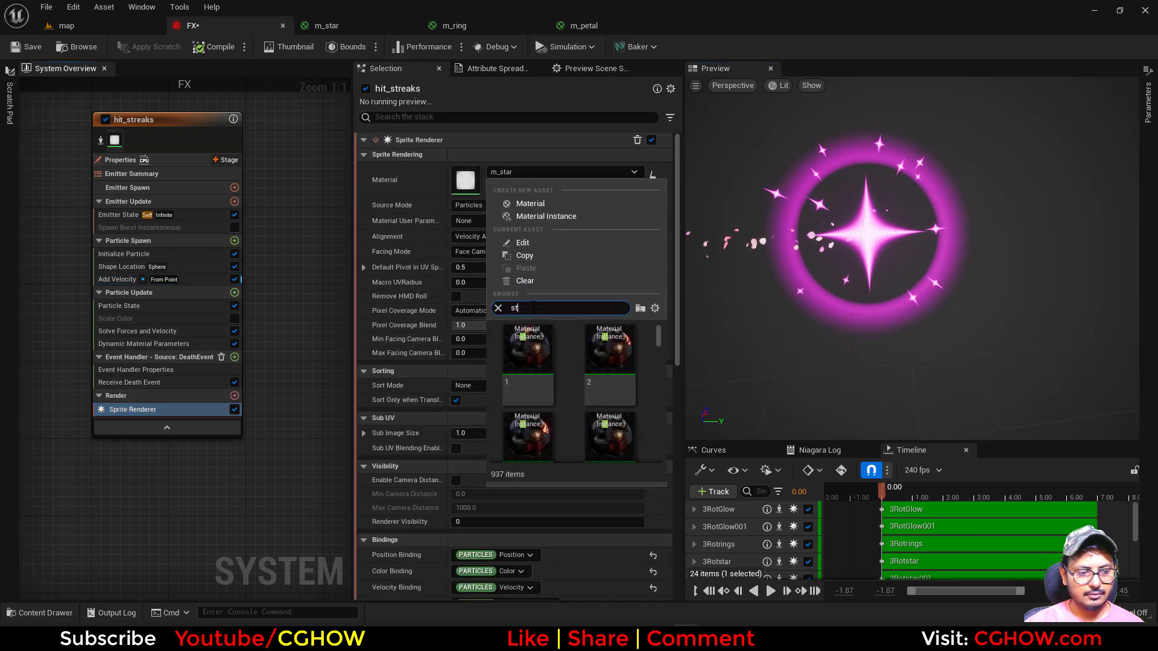
{"action": "type", "text": "di"}
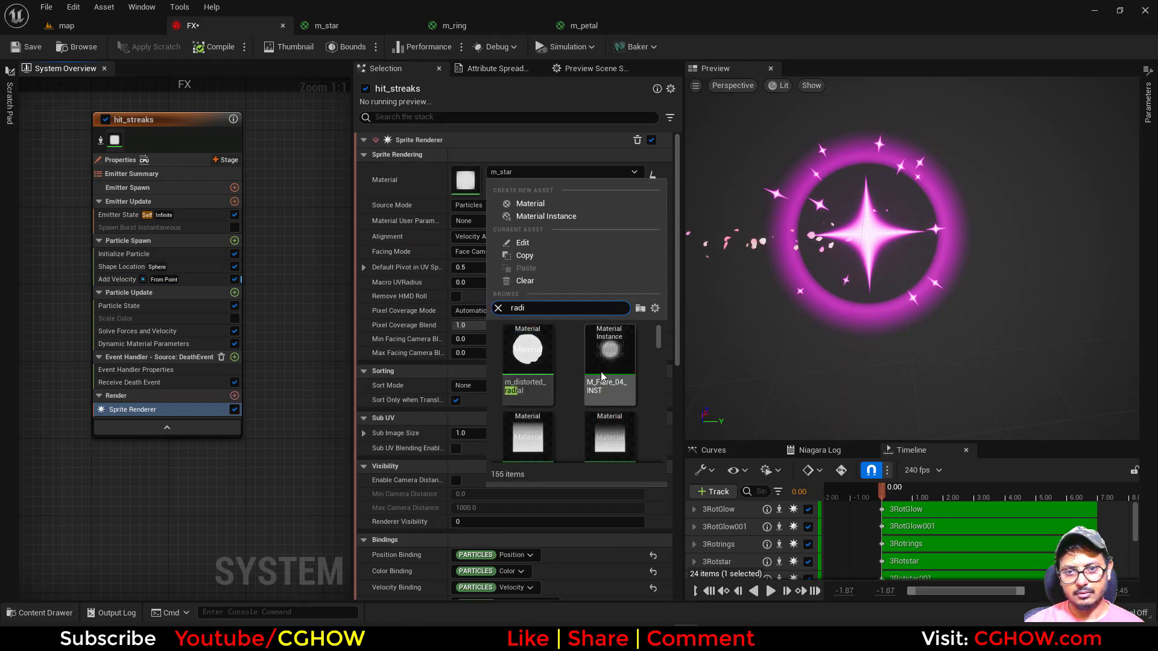
{"action": "scroll", "coordinate": [612, 380], "scroll_direction": "down", "scroll_amount": 4}
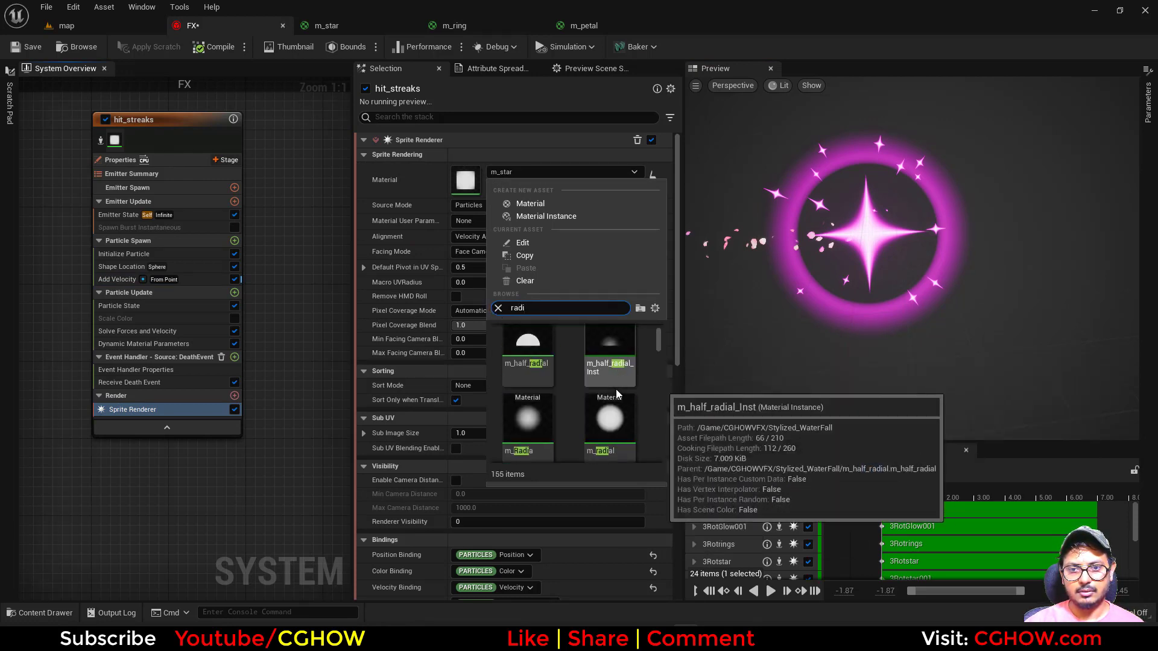
{"action": "left_click", "coordinate": [523, 362]}
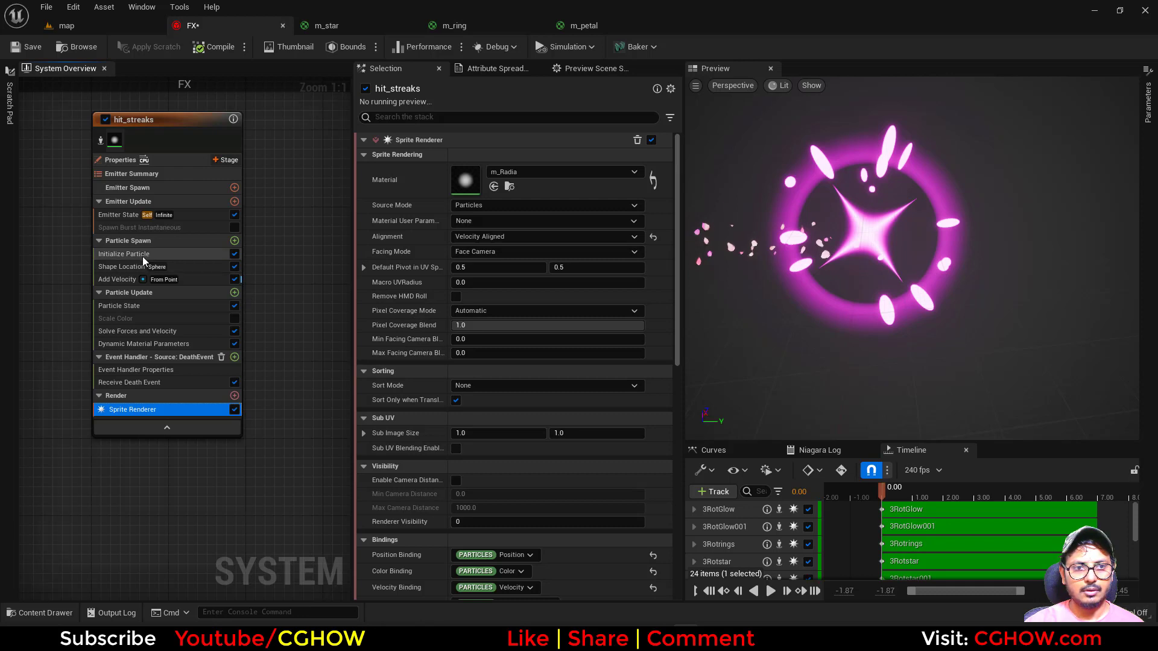
- Set hit_streaks' minimum sprite size X to 1 and maximum to X 10, Y about 129, and scrub the timeline to the hit
{"action": "left_click", "coordinate": [130, 254]}
{"action": "left_click", "coordinate": [492, 383]}
{"action": "type", "text": "1"}
{"action": "key", "text": "Return"}
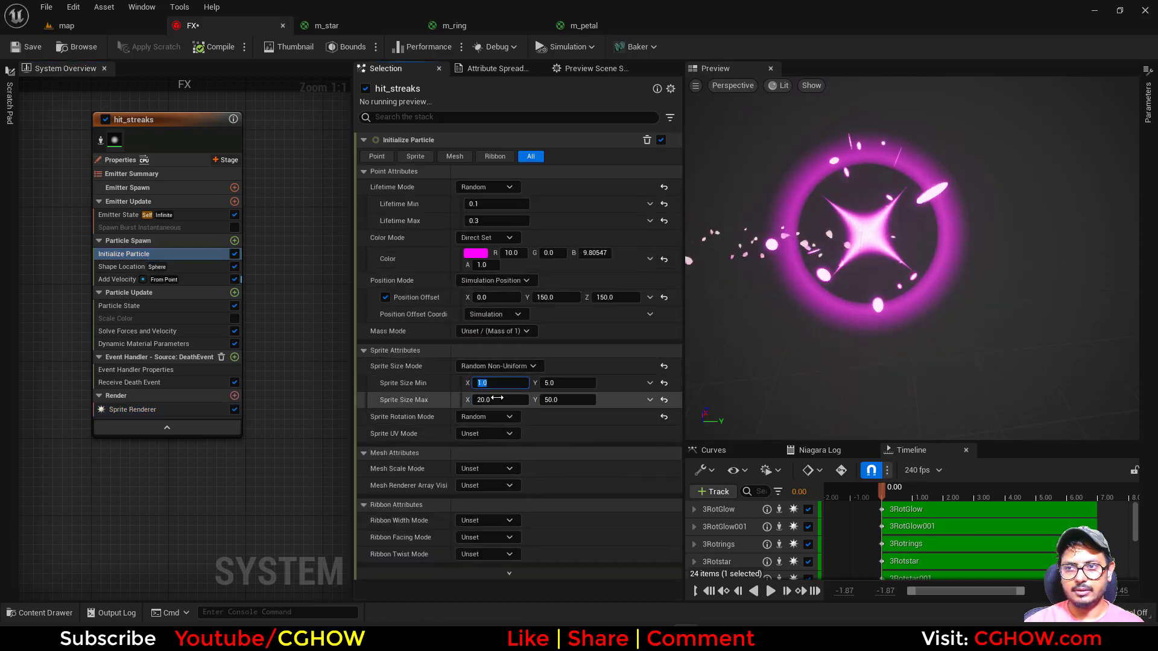
{"action": "left_click", "coordinate": [510, 399]}
{"action": "type", "text": "10"}
{"action": "key", "text": "Return"}
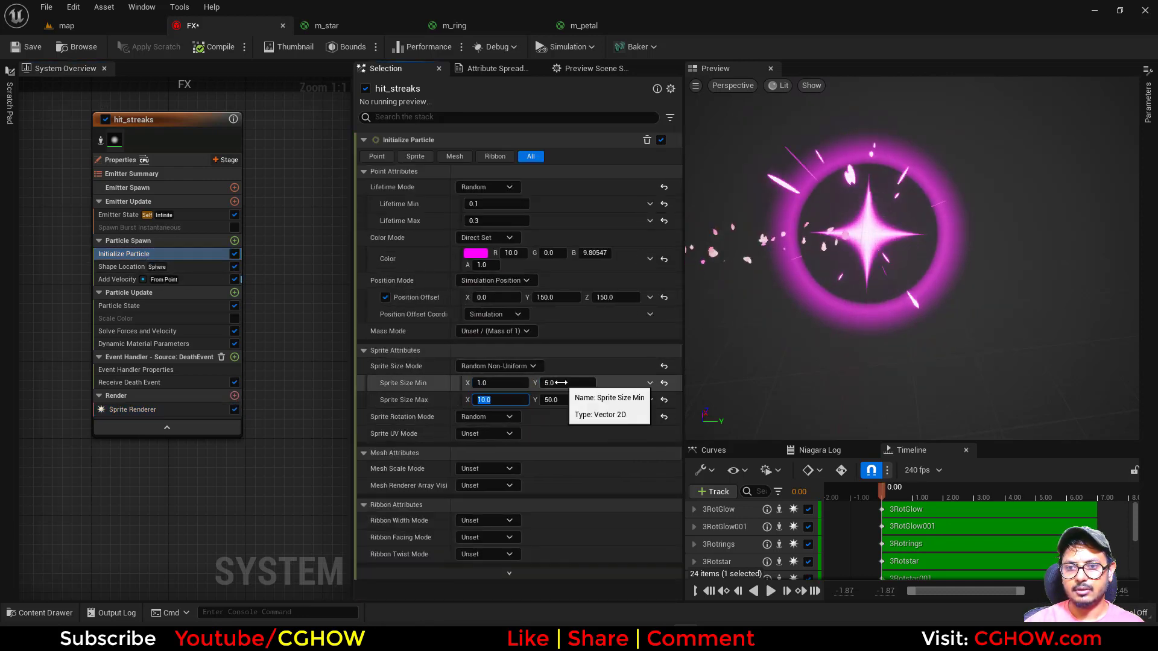
{"action": "left_click_drag", "start_coordinate": [583, 399], "coordinate": [631, 400]}
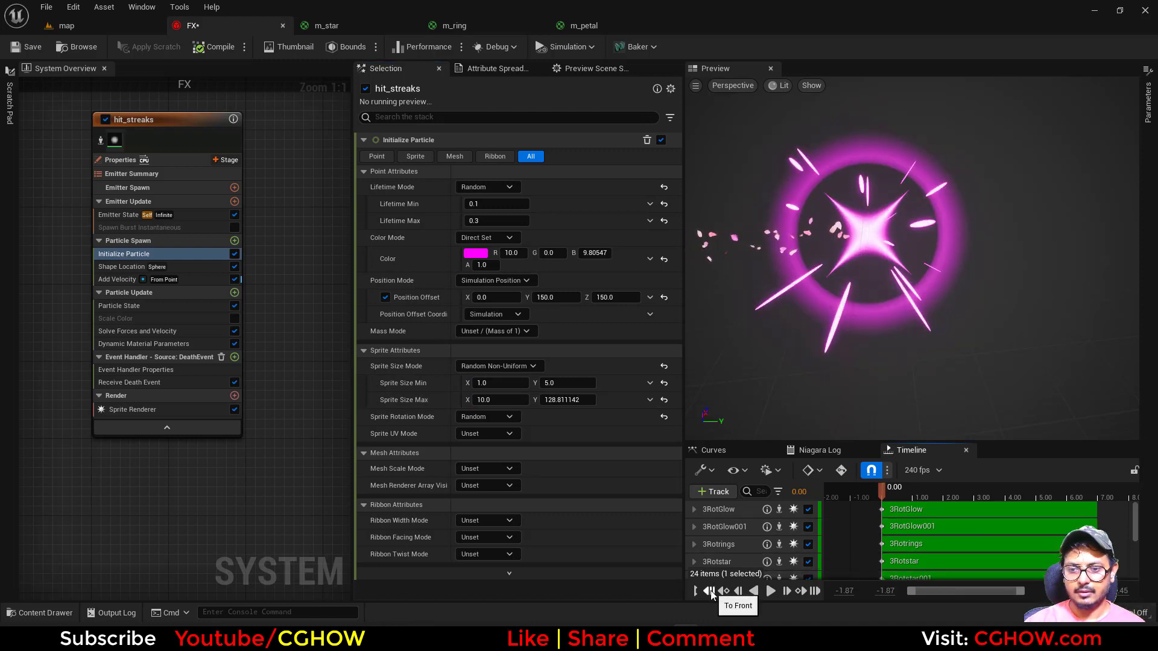
{"action": "left_click", "coordinate": [772, 592]}
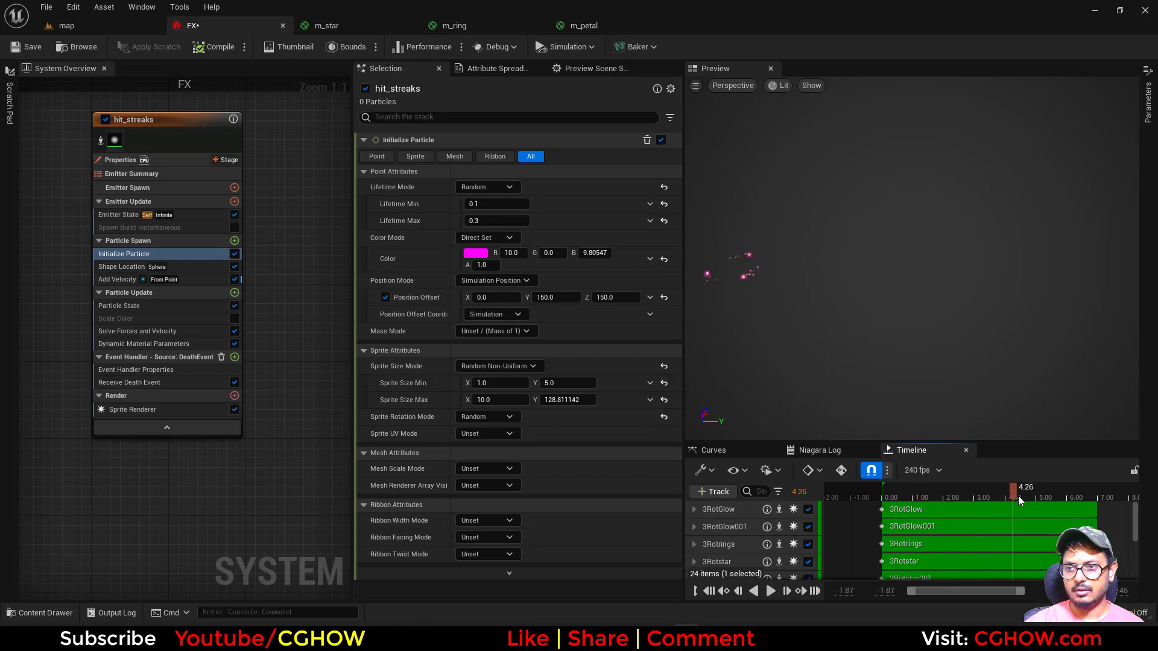
{"action": "mouse_move", "coordinate": [1128, 505]}
{"action": "left_mouse_down"}
{"action": "mouse_move", "coordinate": [1101, 504]}
{"action": "mouse_move", "coordinate": [1117, 504]}
{"action": "left_mouse_up"}
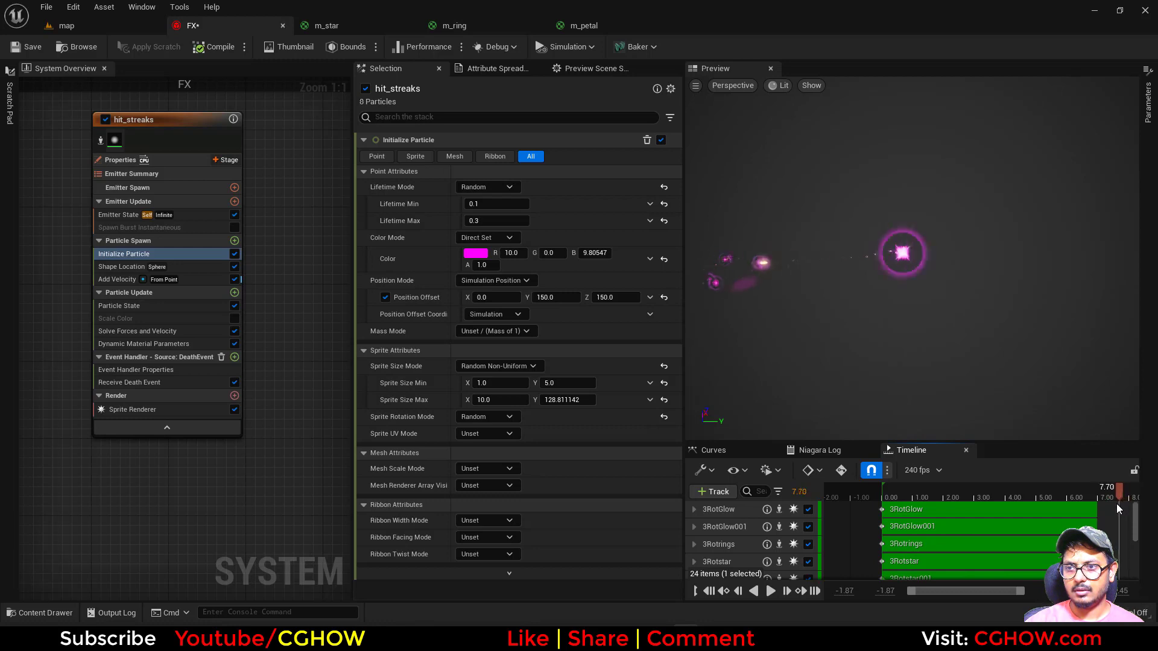
- Duplicate the hit_streaks emitter beside the original and open the copy's Initialize Particle settings
{"action": "left_click", "coordinate": [186, 123]}
{"action": "right_click_drag", "start_coordinate": [260, 124], "coordinate": [130, 152]}
{"action": "left_click", "coordinate": [165, 145]}
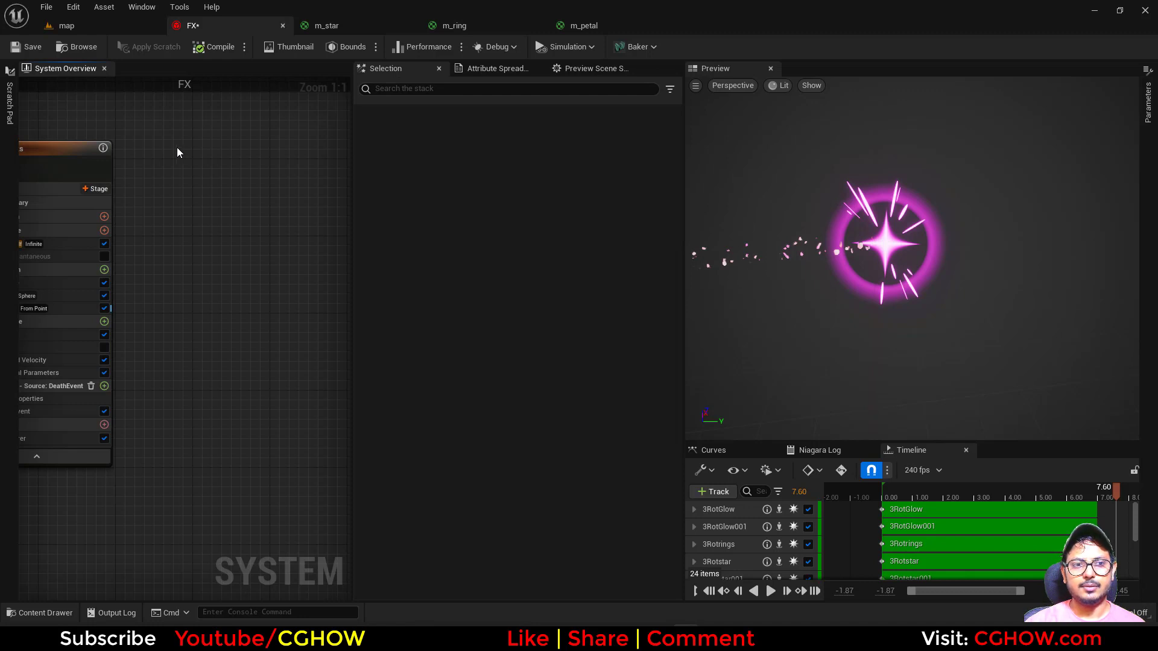
{"action": "key", "text": "ctrl+v"}
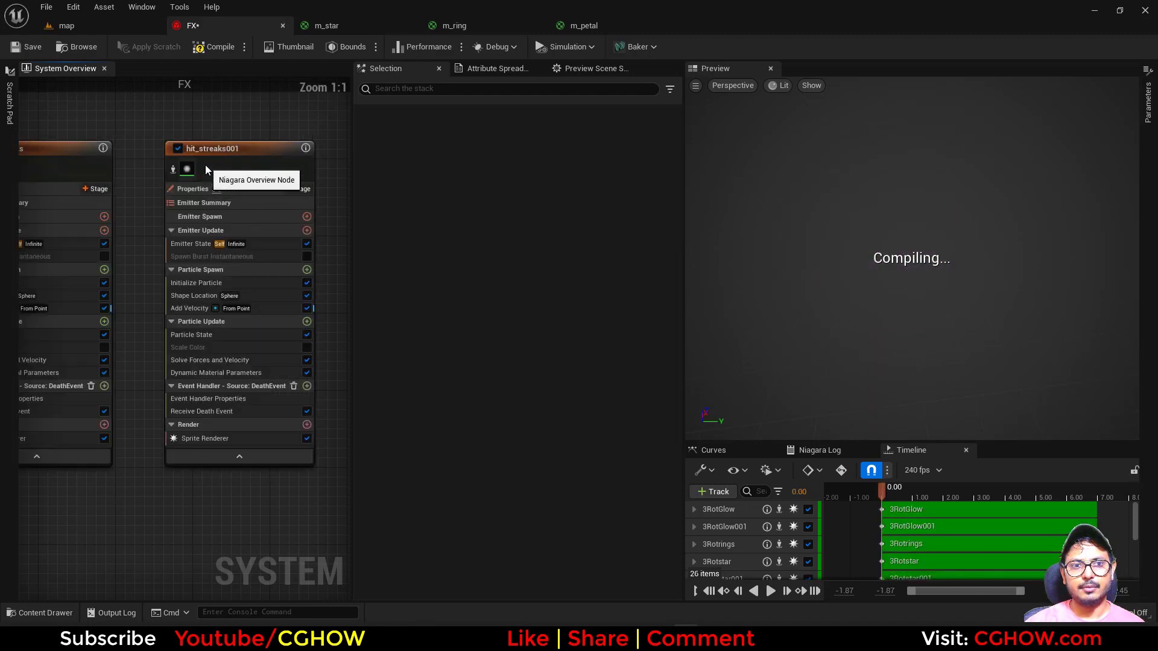
{"action": "right_click_drag", "start_coordinate": [177, 477], "coordinate": [96, 474]}
{"action": "left_click", "coordinate": [118, 281]}
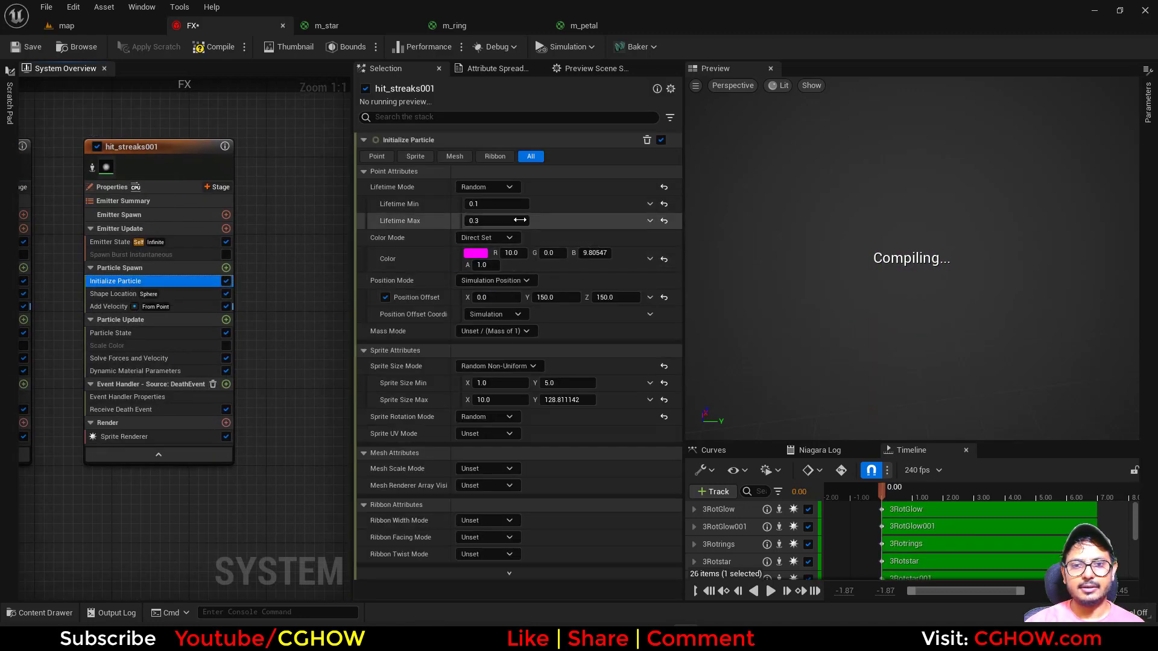
- Set hit_streaks001's particle lifetime to a random range of 0.5 minimum and 1 maximum
{"action": "left_click", "coordinate": [489, 218]}
{"action": "type", "text": "1"}
{"action": "key", "text": "Return"}
{"action": "left_click", "coordinate": [485, 205]}
{"action": "type", "text": "0.5"}
{"action": "key", "text": "Return"}
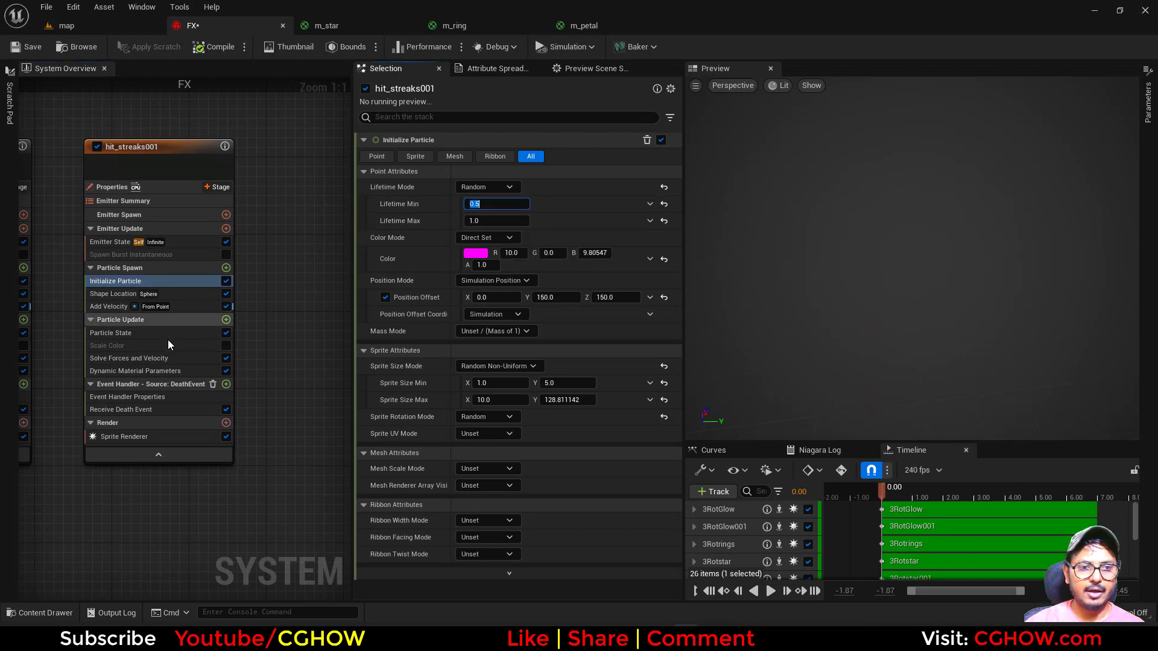
- Make hit_streaks001's Add Velocity speed a Random Range Float with minimum 200 and maximum 500
{"action": "left_click", "coordinate": [114, 305]}
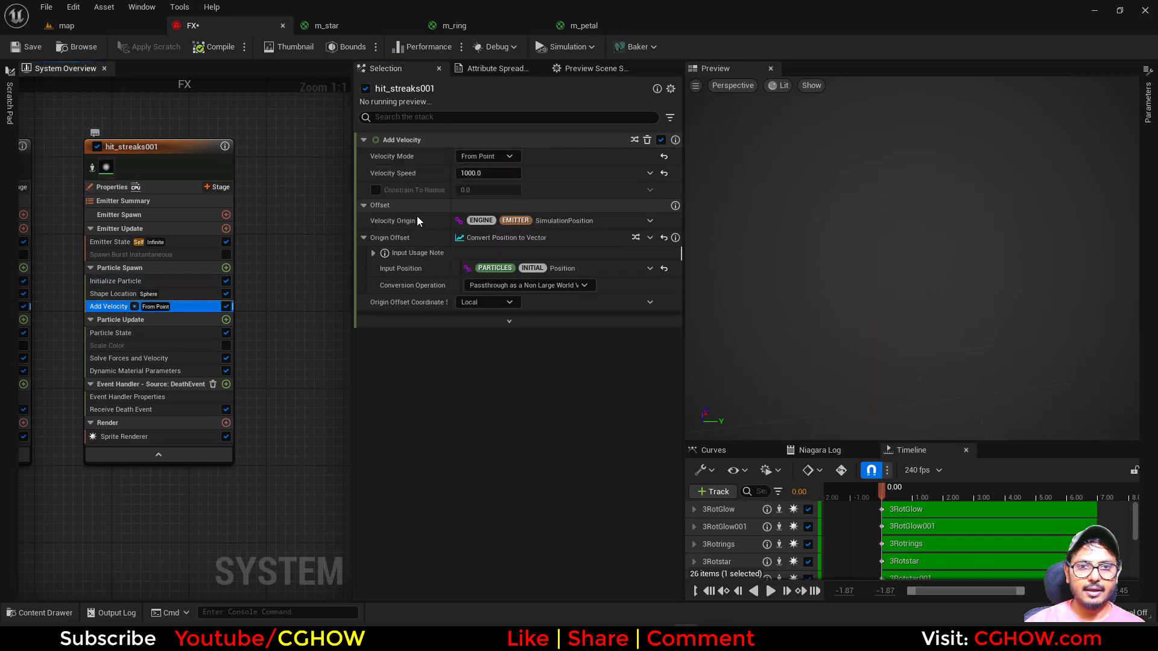
{"action": "left_click", "coordinate": [650, 174]}
{"action": "type", "text": "random"}
{"action": "left_click", "coordinate": [448, 250]}
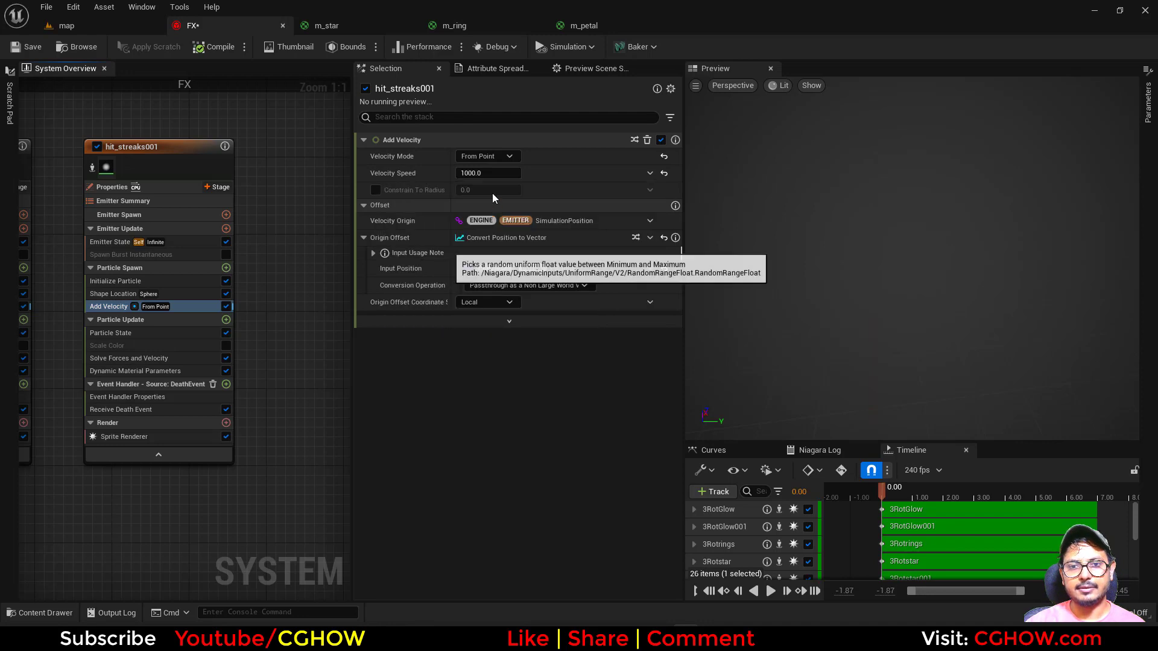
{"action": "left_click", "coordinate": [491, 206]}
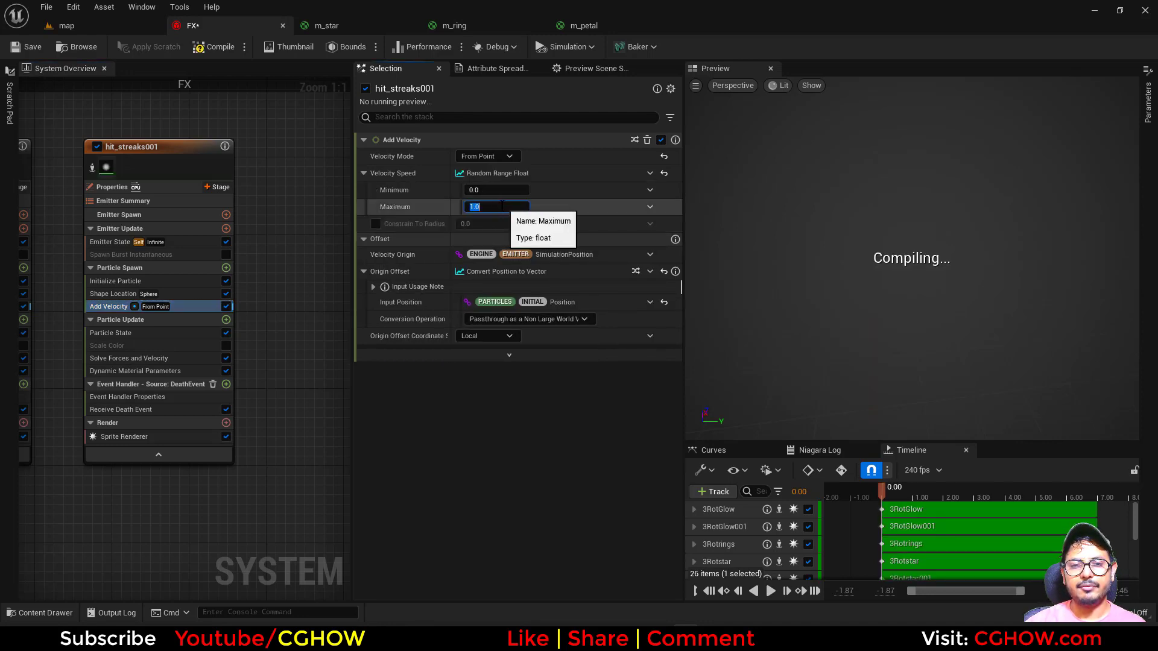
{"action": "type", "text": "500"}
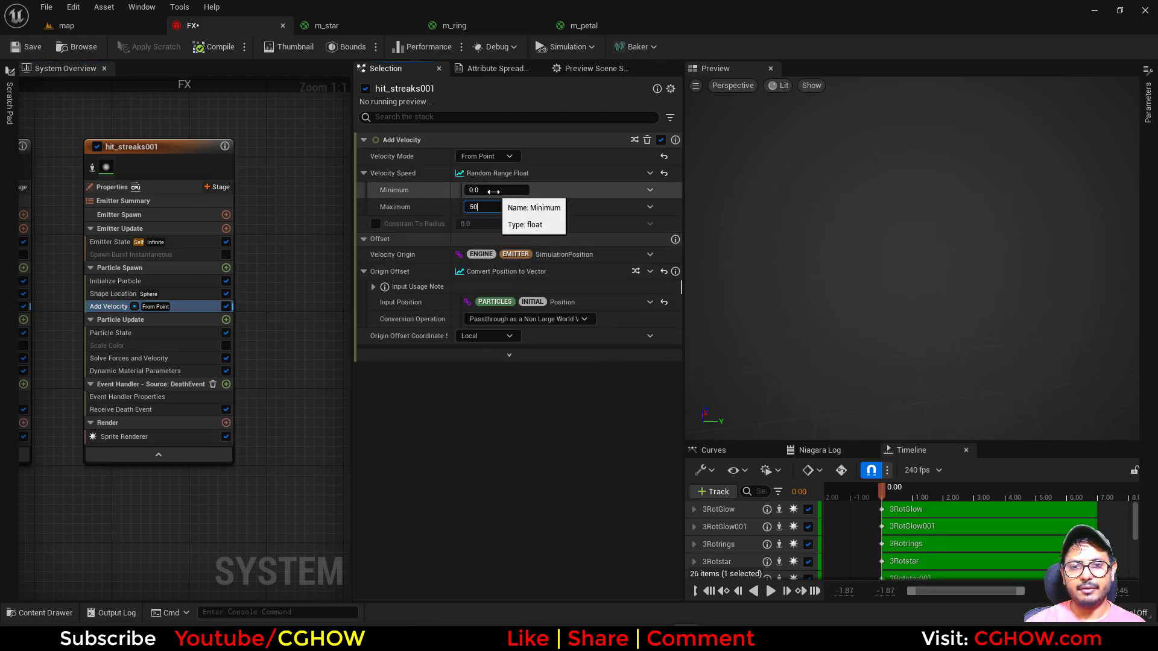
{"action": "key", "text": "shift+Tab"}
{"action": "type", "text": "200"}
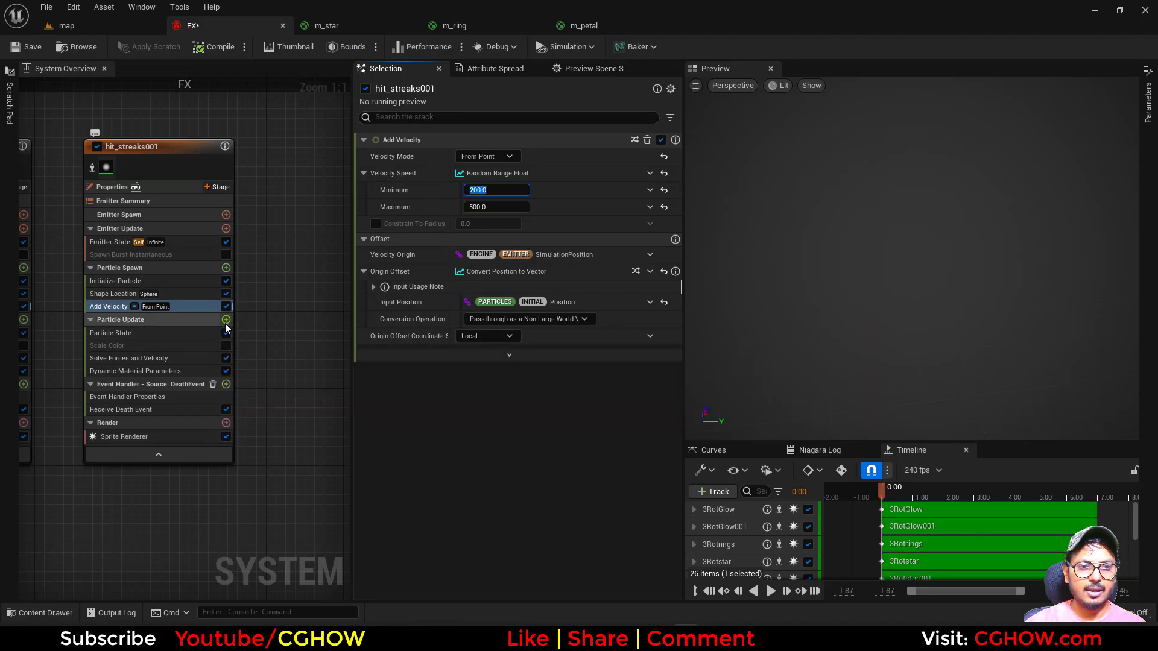
- Add a Curl Noise Force to hit_streaks001's Particle Update with noise strength 500 and frequency 20
{"action": "left_click", "coordinate": [227, 319]}
{"action": "type", "text": "curl"}
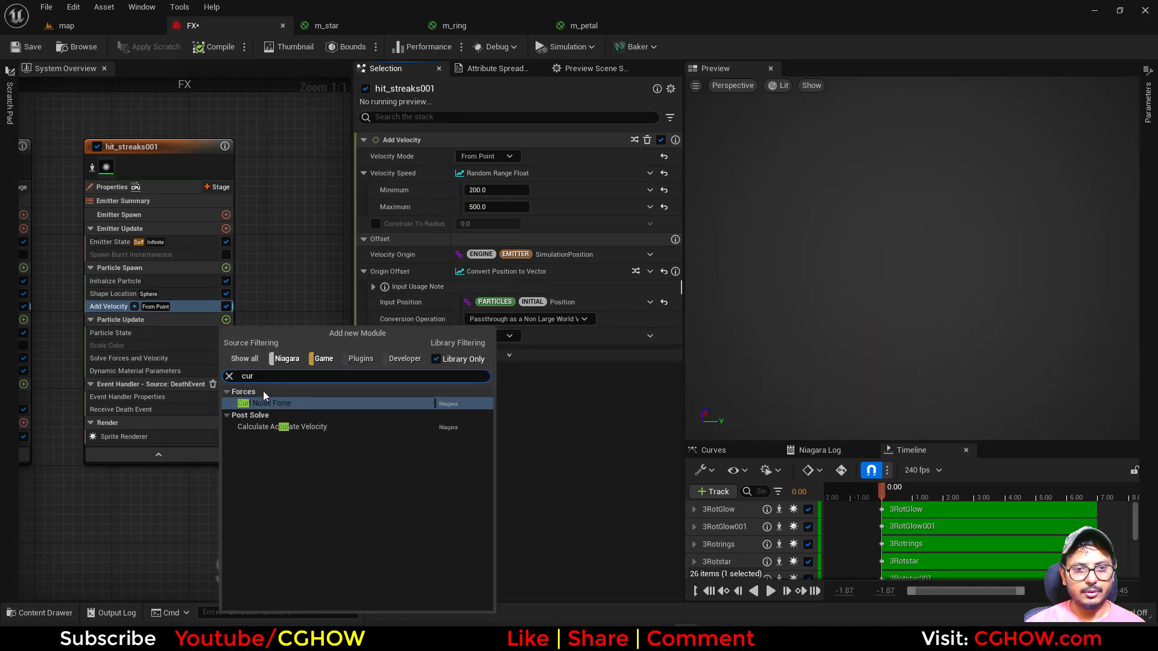
{"action": "left_click", "coordinate": [266, 400]}
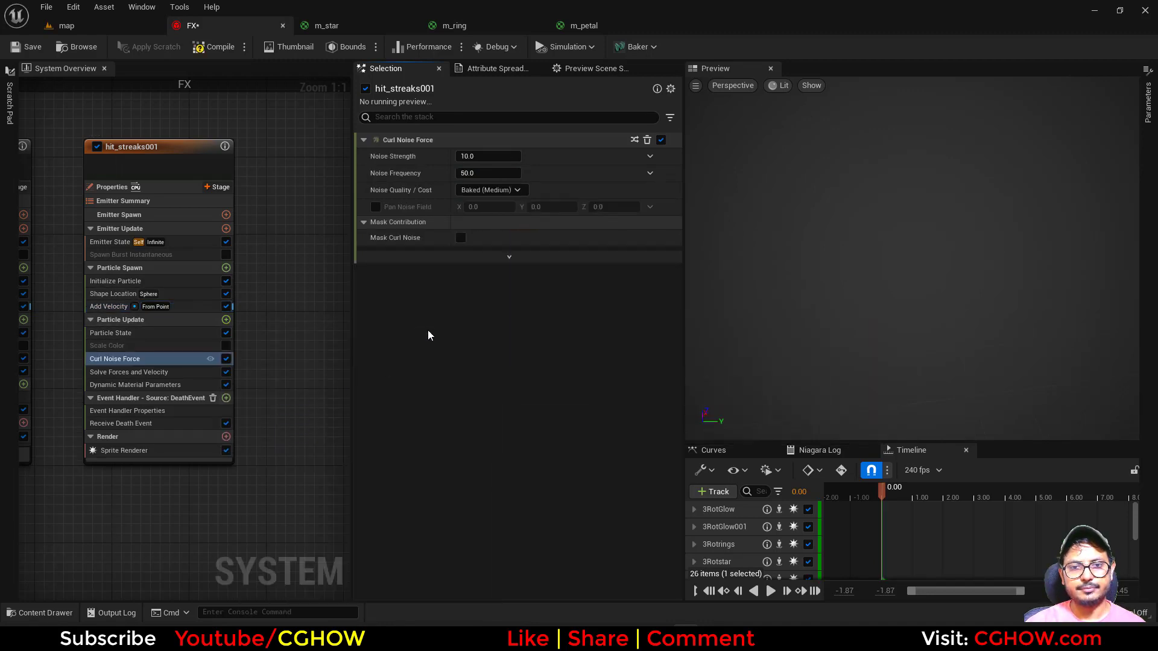
{"action": "left_click", "coordinate": [483, 158]}
{"action": "type", "text": "500"}
{"action": "left_click", "coordinate": [485, 174]}
{"action": "type", "text": "20"}
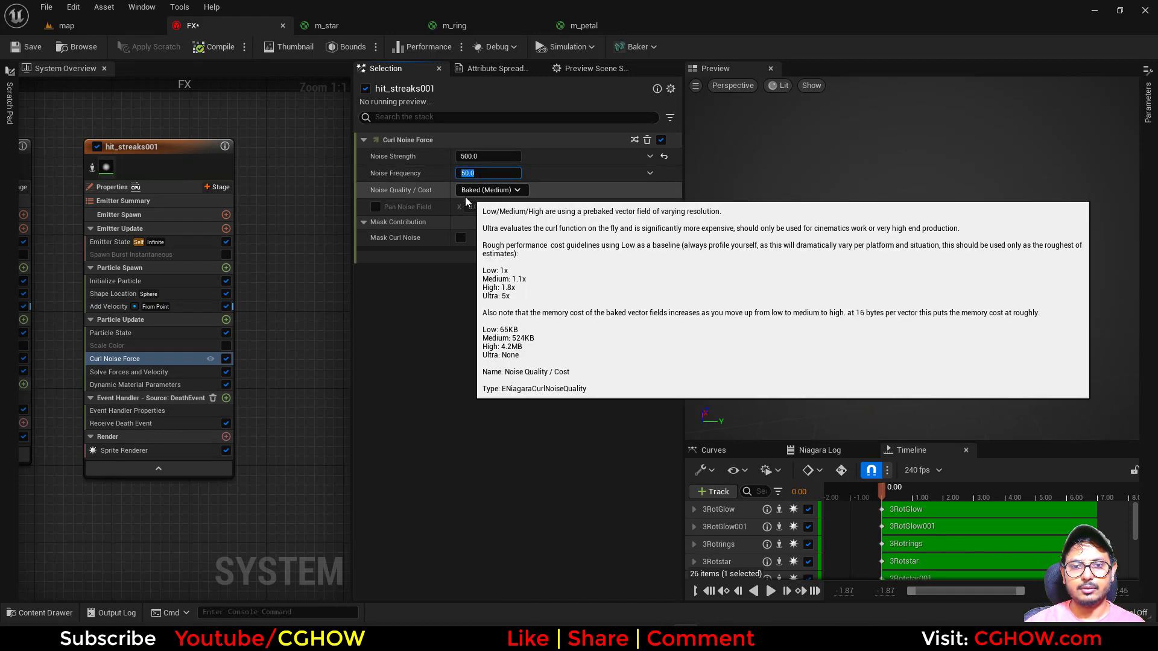
- Enable Pan Noise Field on the Curl Noise Force and set it to X 0.2, Y 0.5, Z 1
{"action": "left_click", "coordinate": [376, 207]}
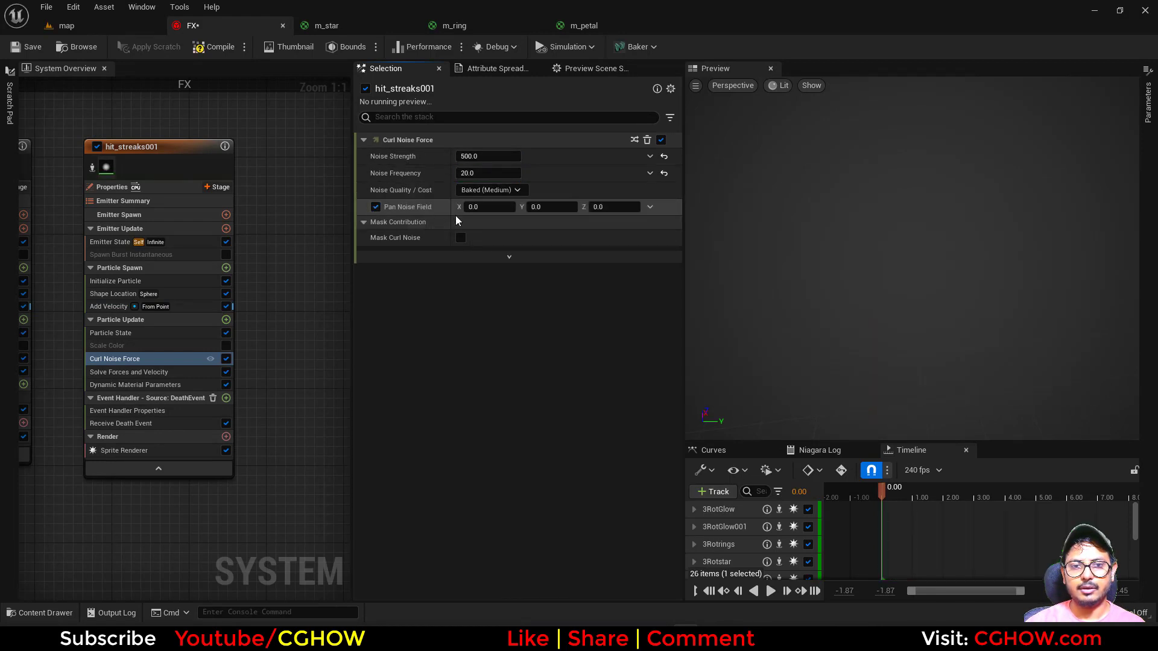
{"action": "left_click", "coordinate": [624, 207]}
{"action": "type", "text": "1"}
{"action": "left_click", "coordinate": [566, 208]}
{"action": "type", "text": ".5"}
{"action": "left_click", "coordinate": [499, 207]}
{"action": "type", "text": ".2"}
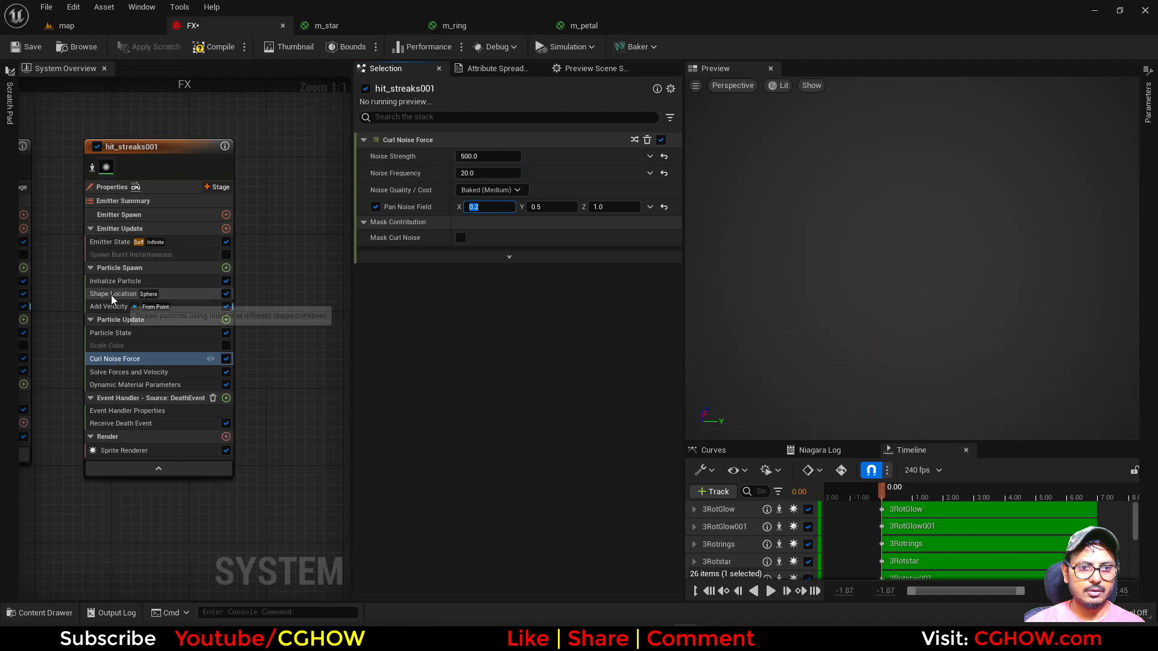
- Set hit_streaks001's minimum sprite size to X 1, Y 5 and the maximum to X 5, Y 10
{"action": "left_click", "coordinate": [116, 281]}
{"action": "left_click", "coordinate": [493, 384]}
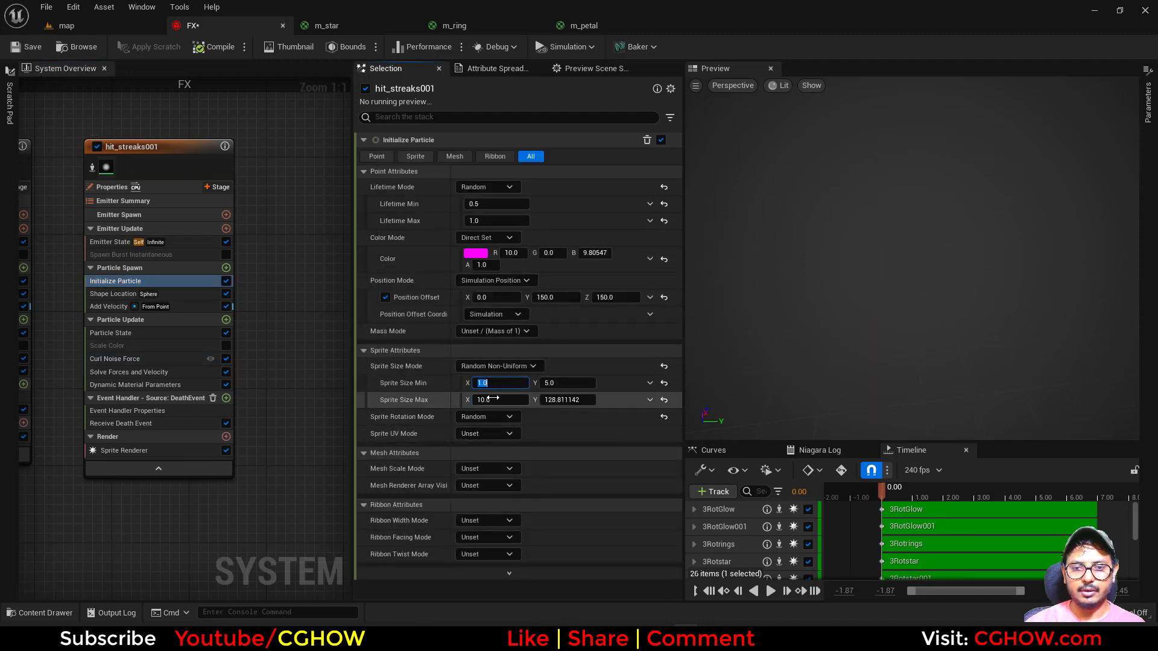
{"action": "type", "text": "1"}
{"action": "left_click", "coordinate": [493, 400]}
{"action": "type", "text": "5"}
{"action": "left_click", "coordinate": [564, 383]}
{"action": "type", "text": "510"}
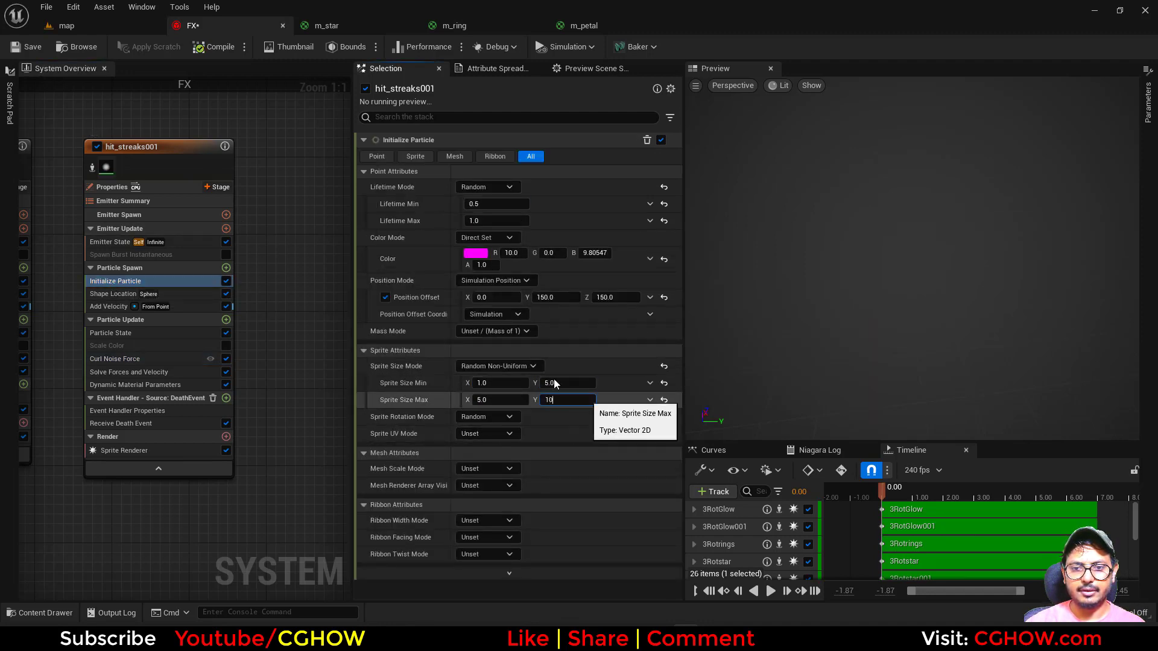
{"action": "key", "text": "Return"}
- Run the map level to check the orbs and the new hit particles in the scene
{"action": "left_click", "coordinate": [63, 28]}
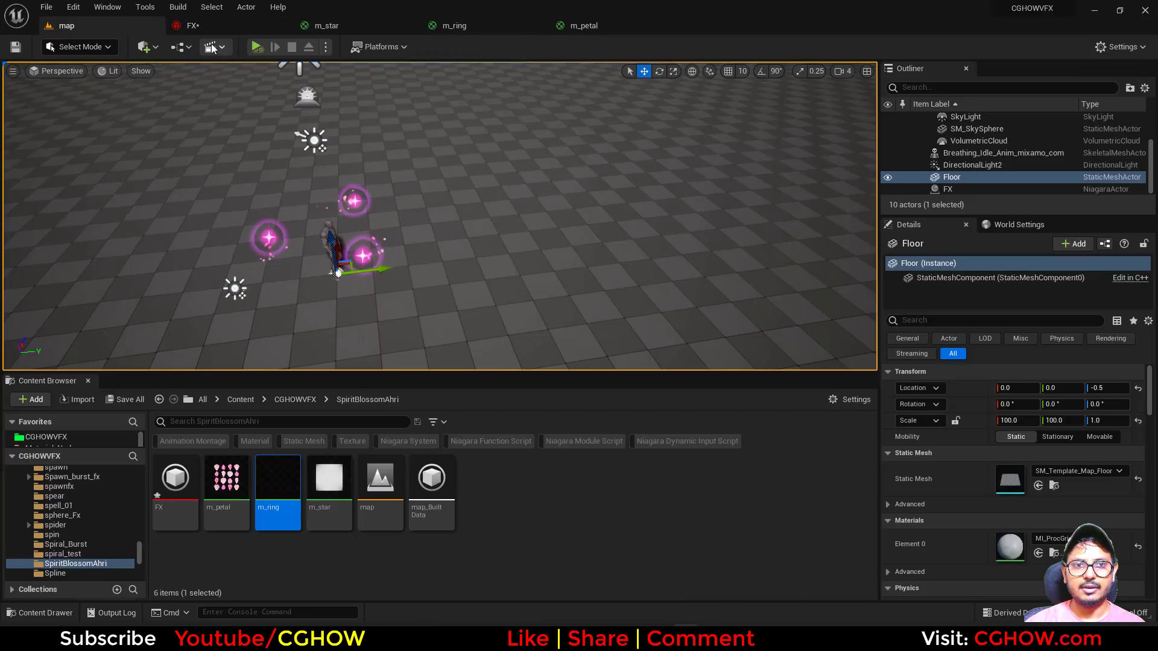
{"action": "left_click", "coordinate": [257, 46]}
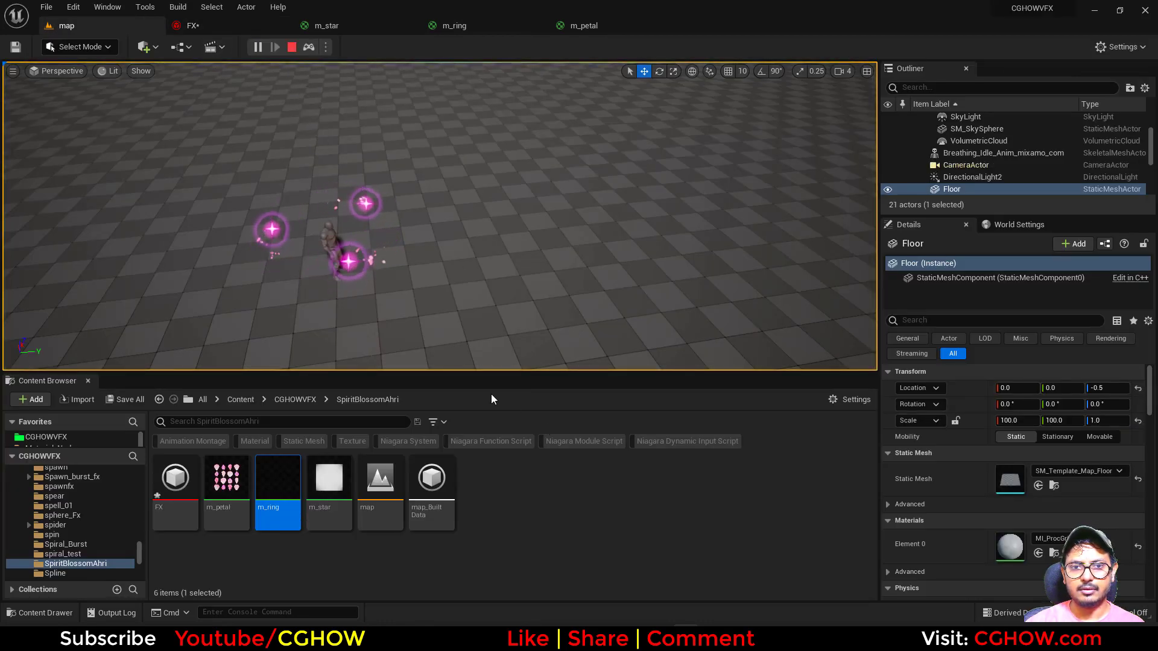